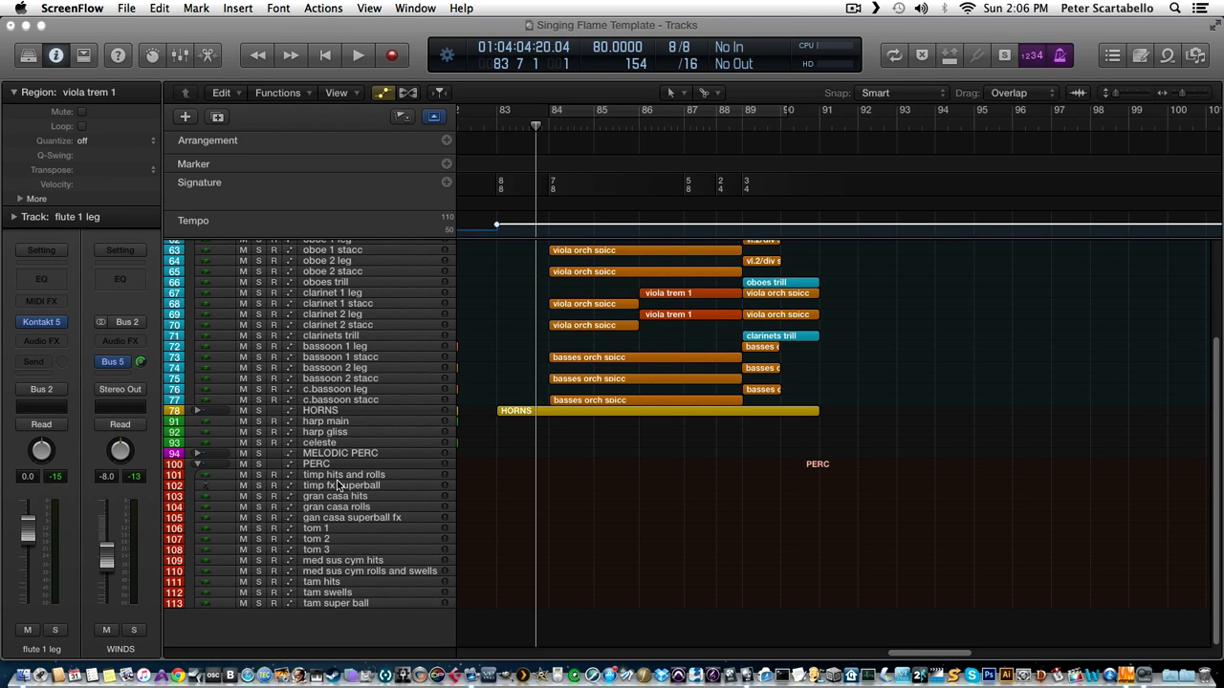
# Select the tom 1 track (track 106) in the percussion section.
pyautogui.click(343, 531)
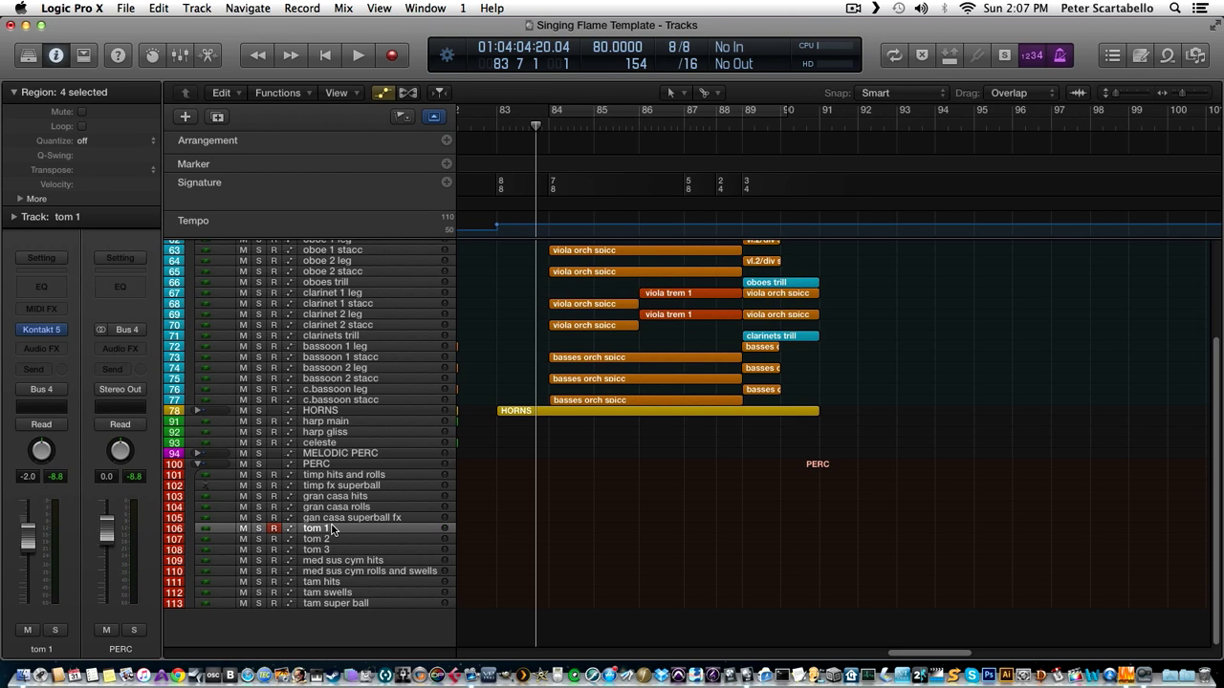
# Play from an earlier section and make a discarded trial tom recording.
pyautogui.press('space')
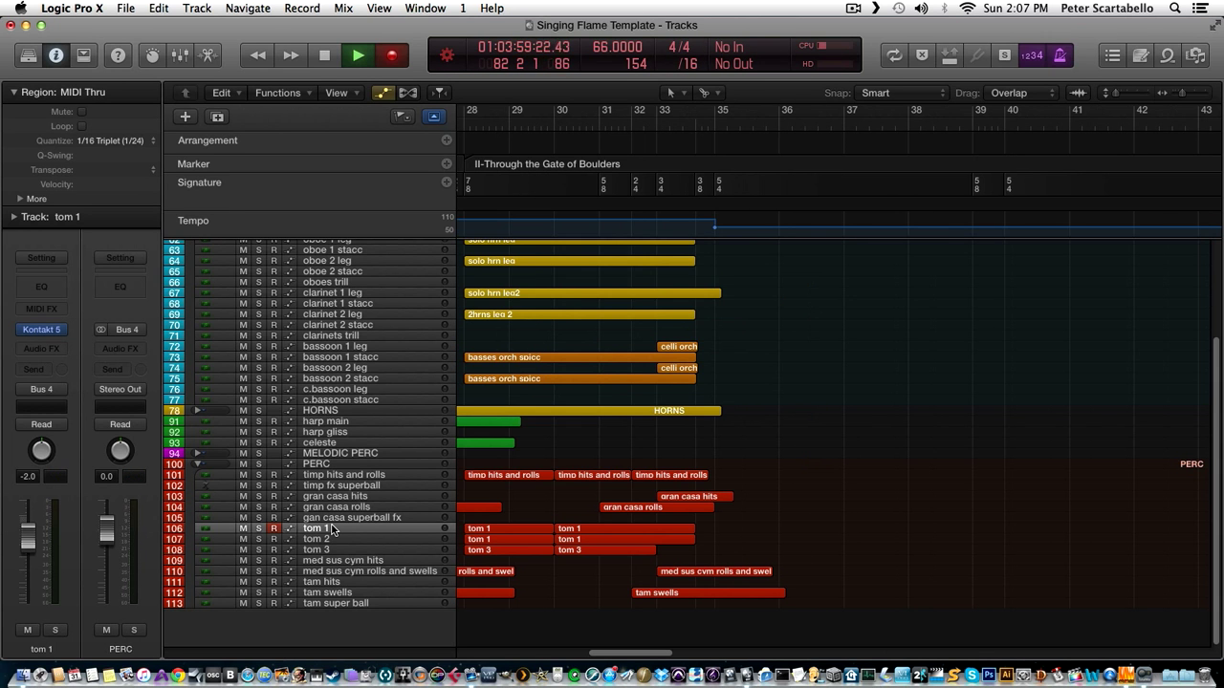
pyautogui.moveTo(653, 654); pyautogui.dragTo(889, 655)
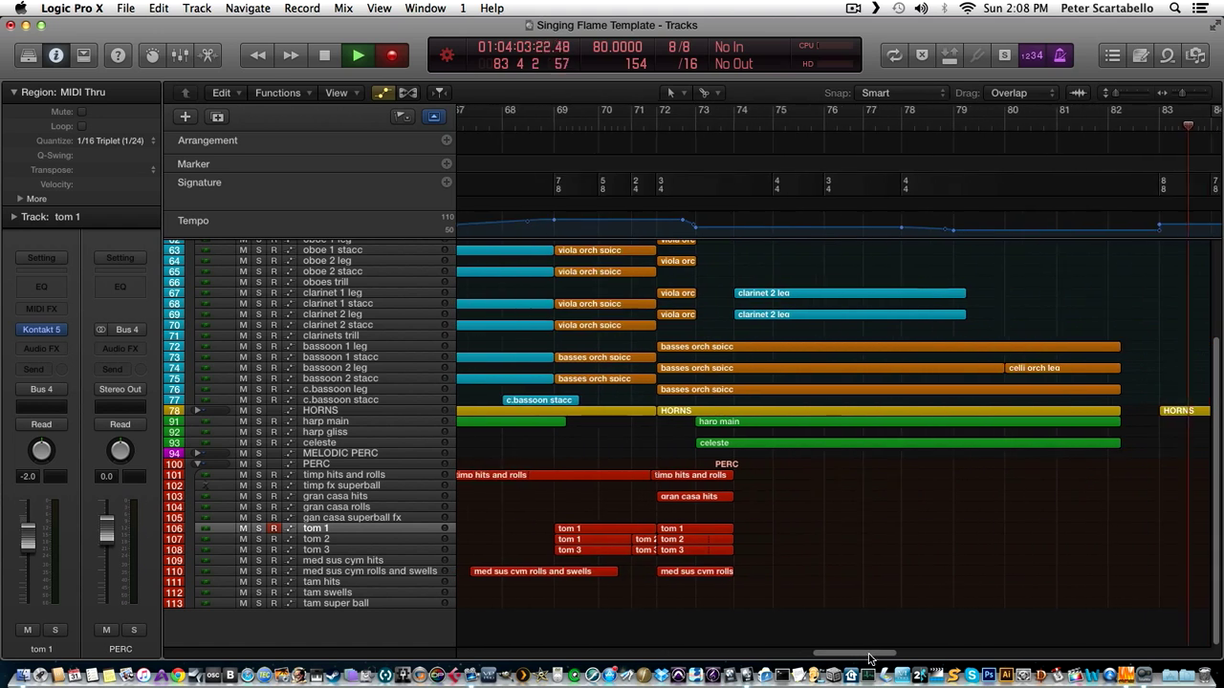
pyautogui.press('r')
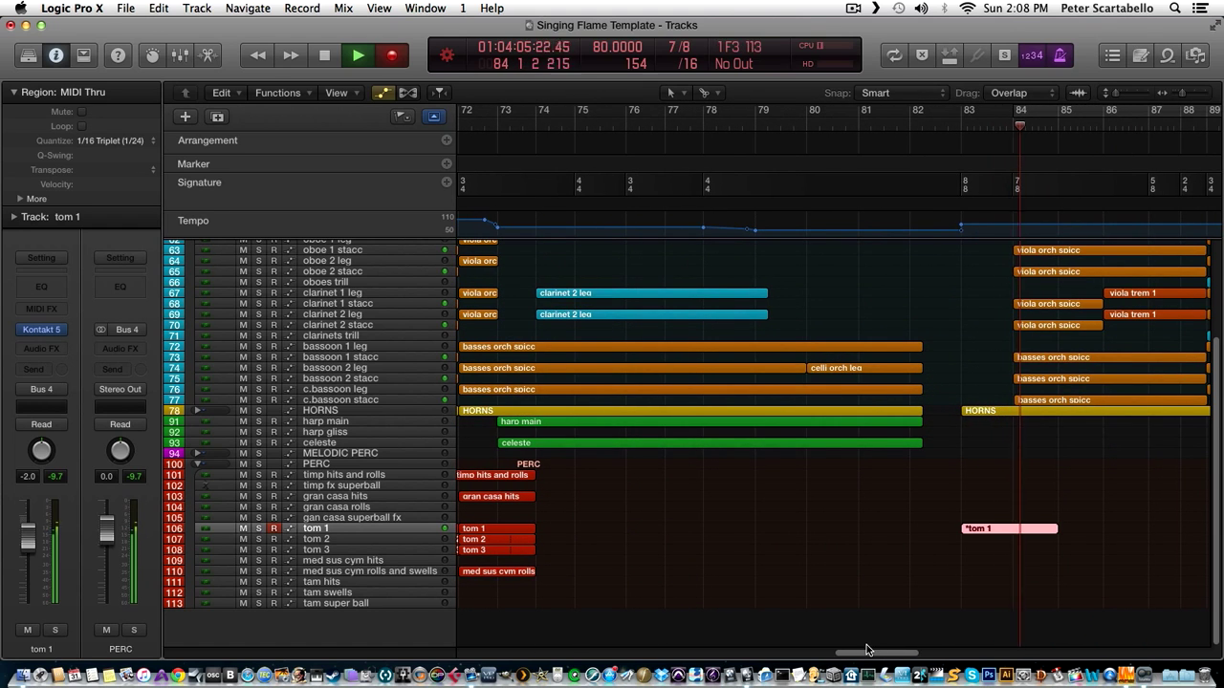
pyautogui.press('space')
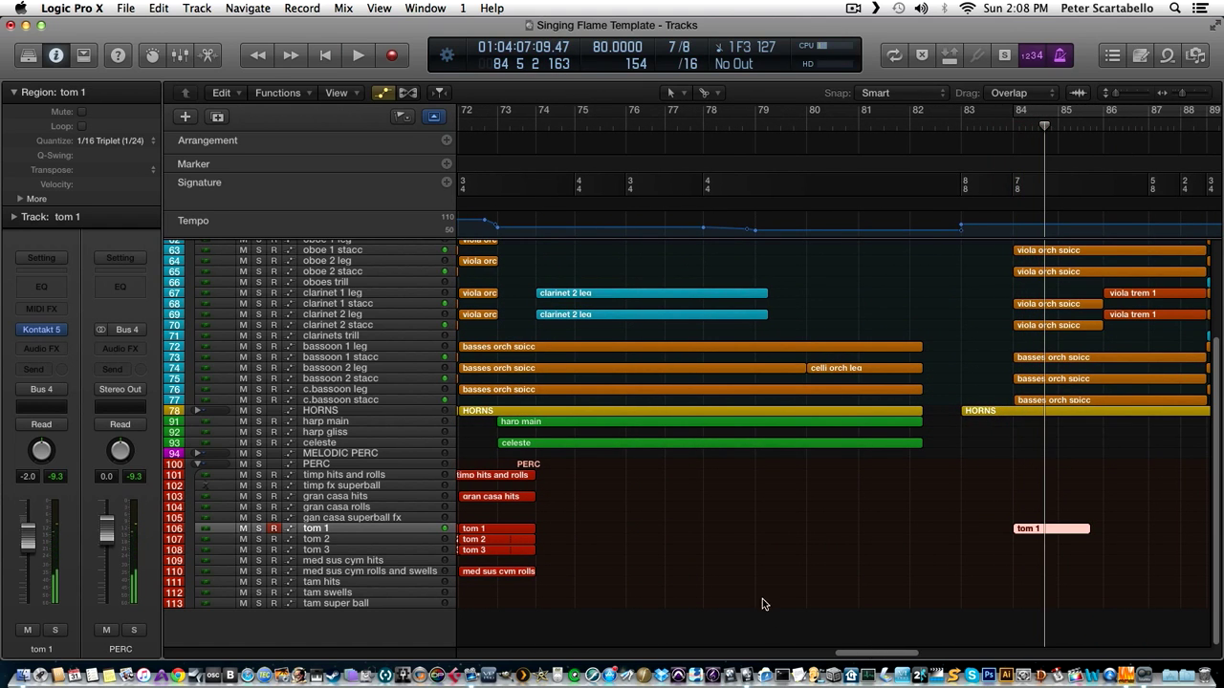
# Record the tom 1 roll starting just before bar 84.
pyautogui.click(988, 129)
pyautogui.press('r')
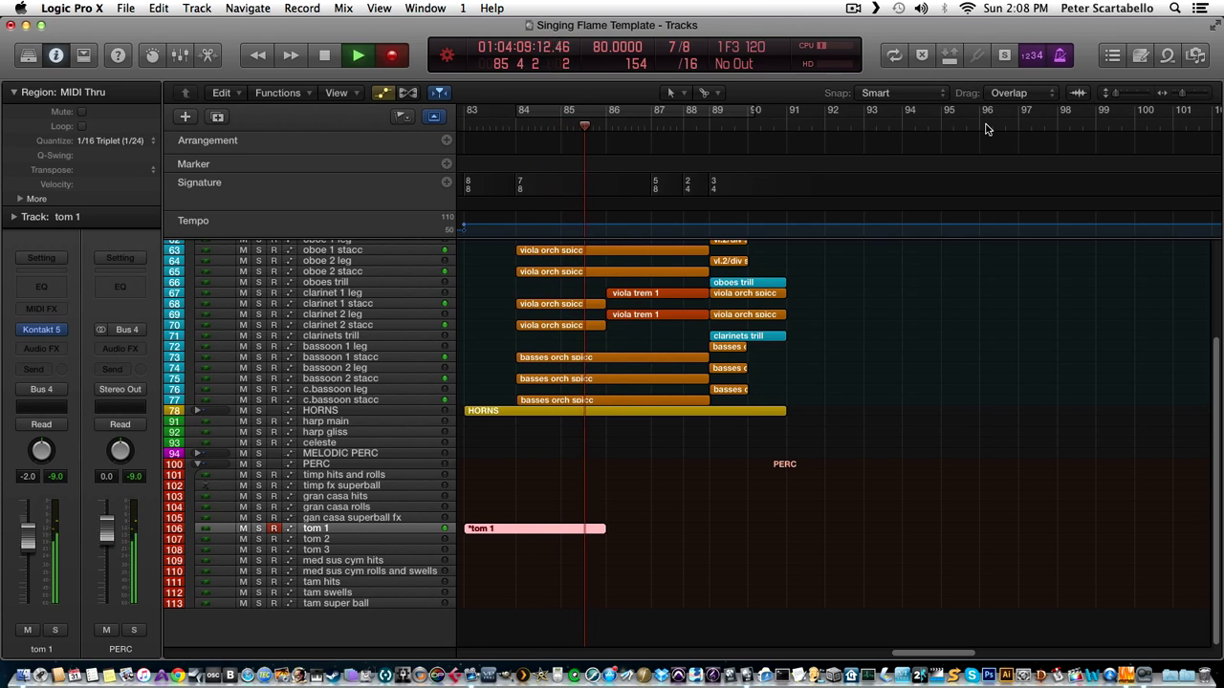
pyautogui.press('space')
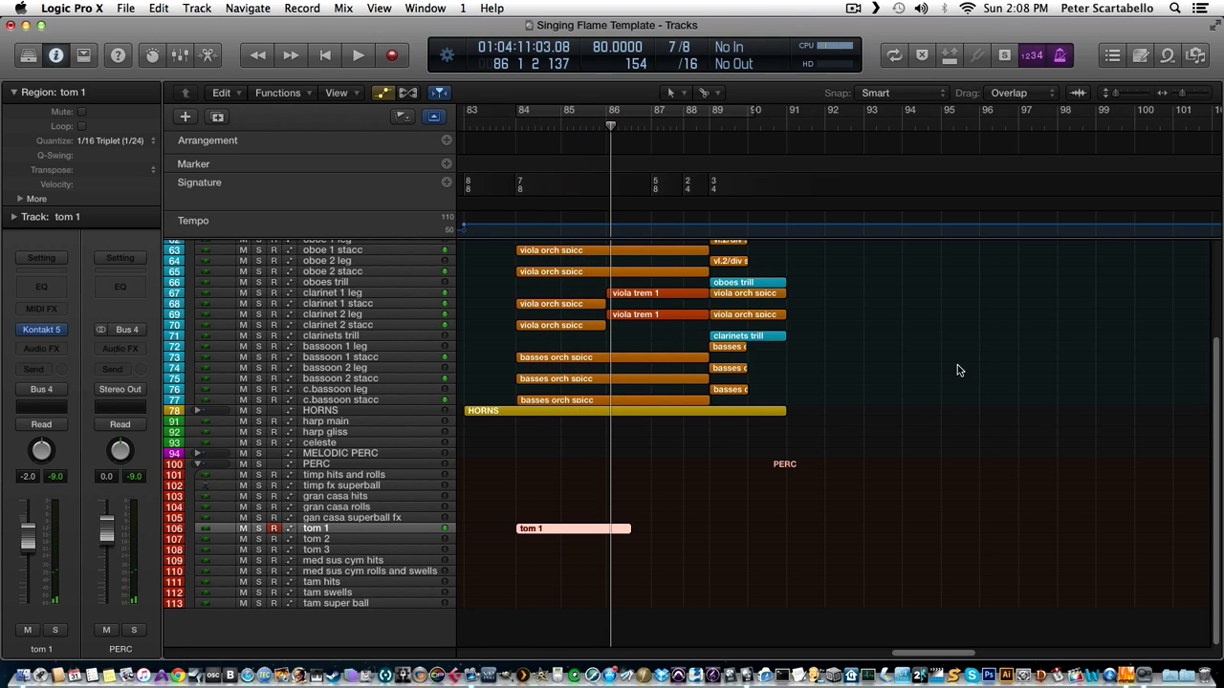
# Open the tom 1 region in the Piano Roll and quantize its first notes.
pyautogui.doubleClick(574, 531)
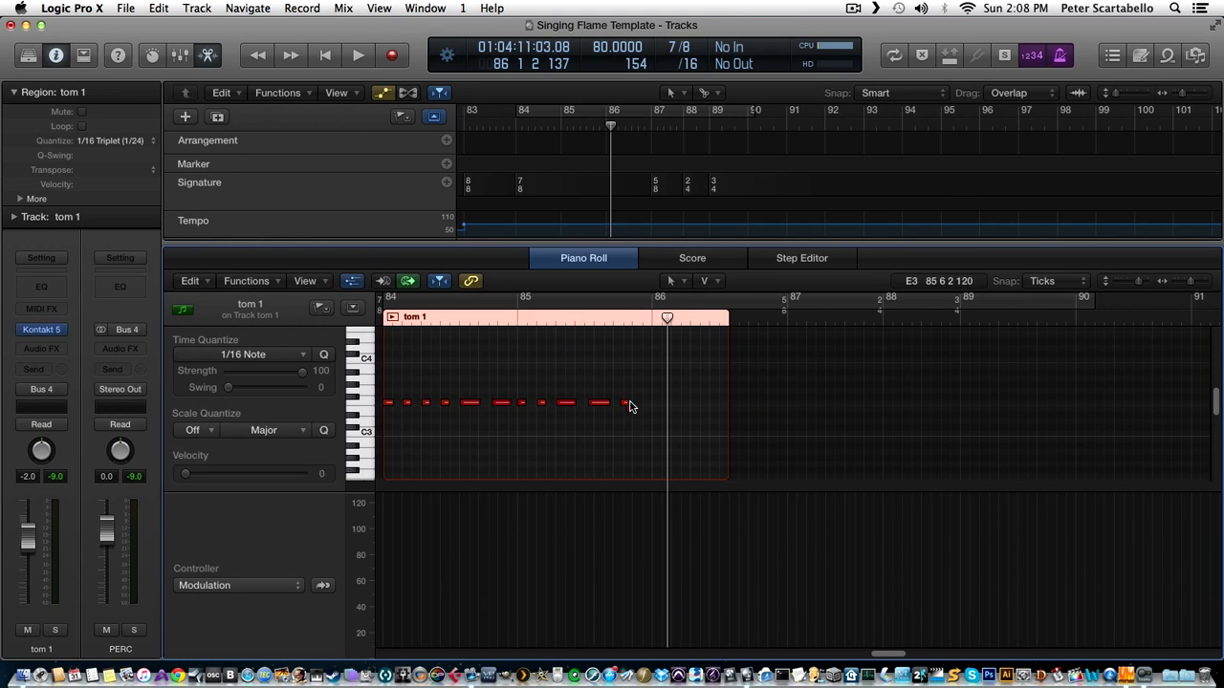
pyautogui.moveTo(888, 658); pyautogui.dragTo(882, 658)
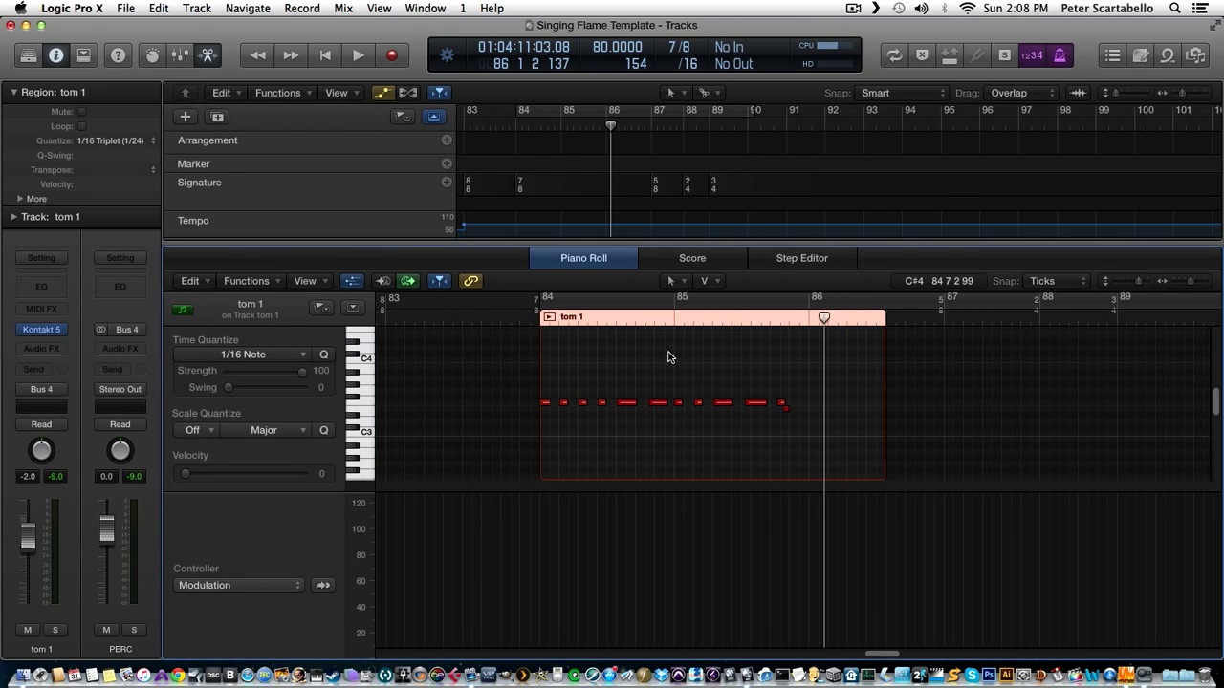
pyautogui.moveTo(667, 351)
pyautogui.mouseDown()
pyautogui.moveTo(612, 424)
pyautogui.moveTo(545, 426)
pyautogui.mouseUp()
pyautogui.click(324, 355)
pyautogui.moveTo(761, 372); pyautogui.dragTo(673, 431)
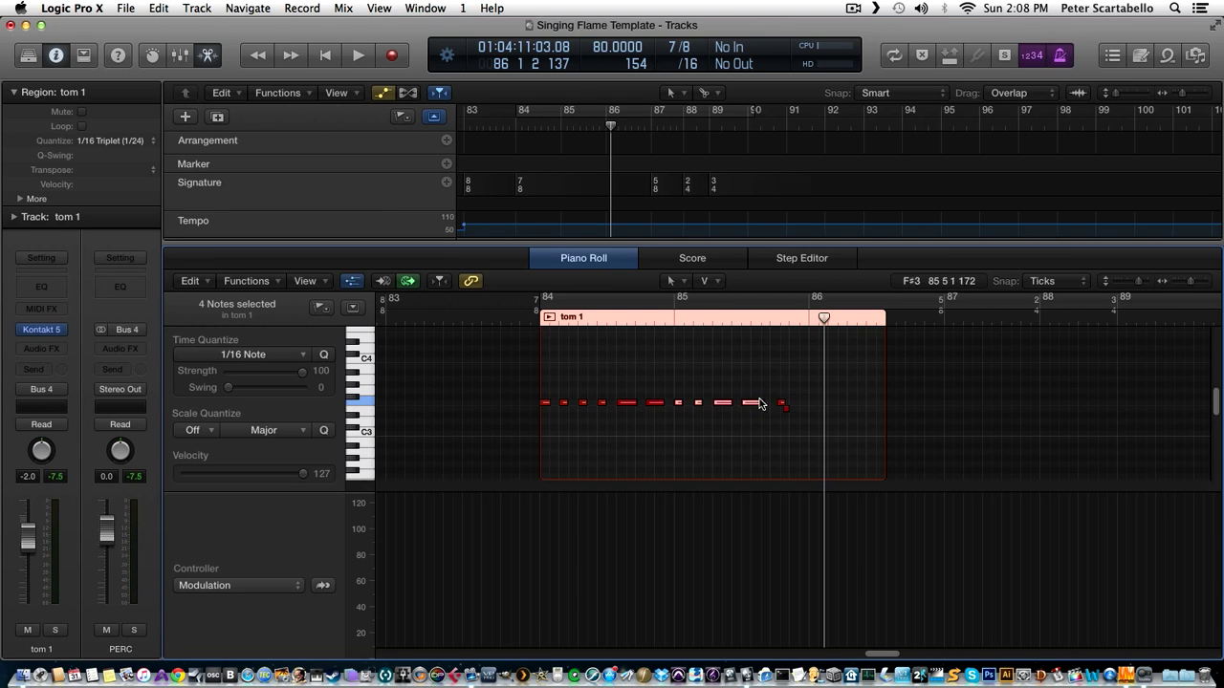
pyautogui.click(784, 404)
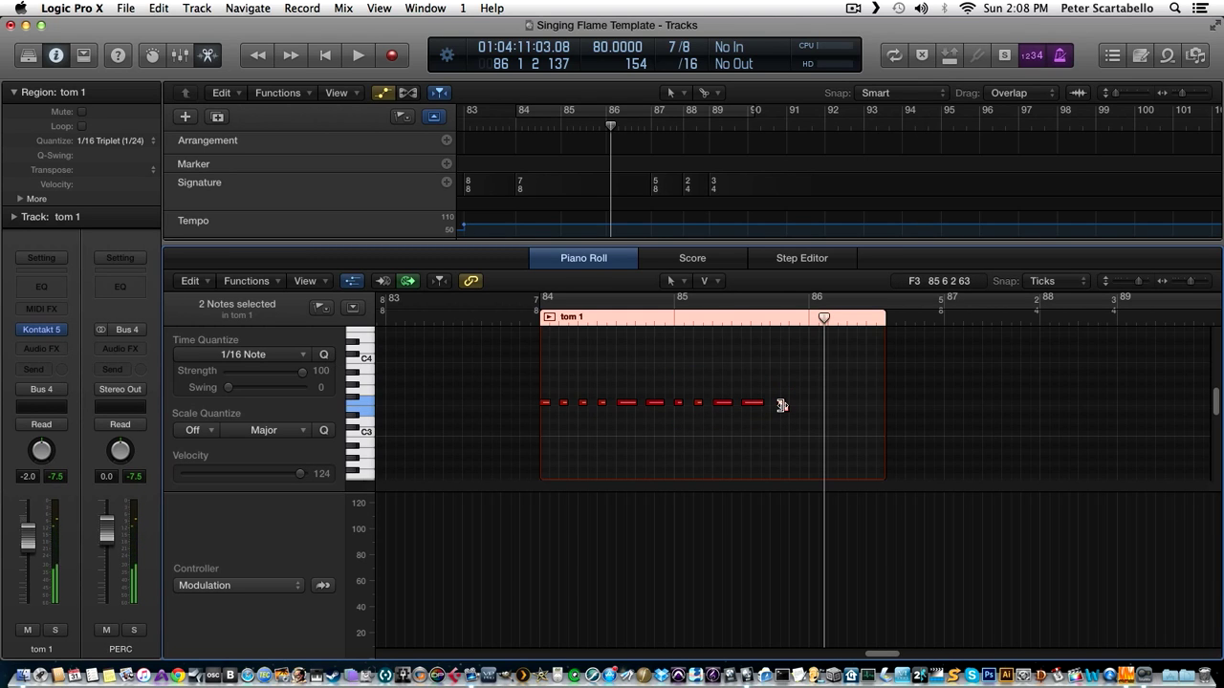
pyautogui.click(781, 402)
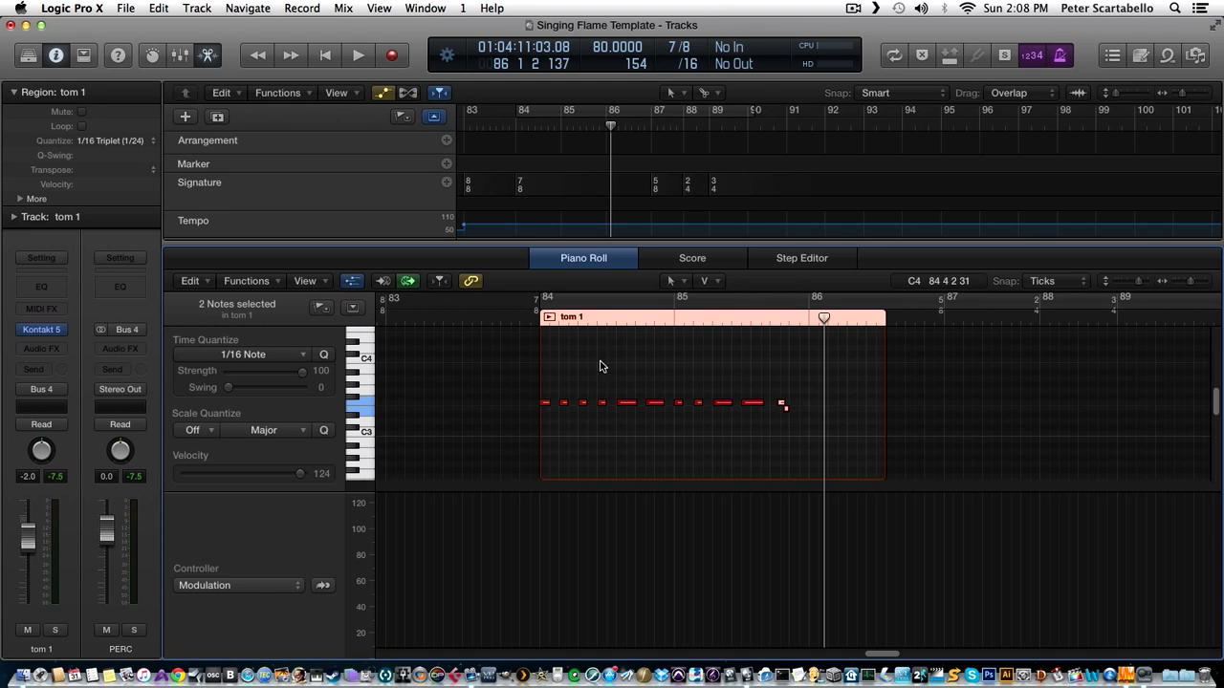
# Set the quantize grid to 1/32 notes and play the roll back from bar 84.
pyautogui.click(302, 358)
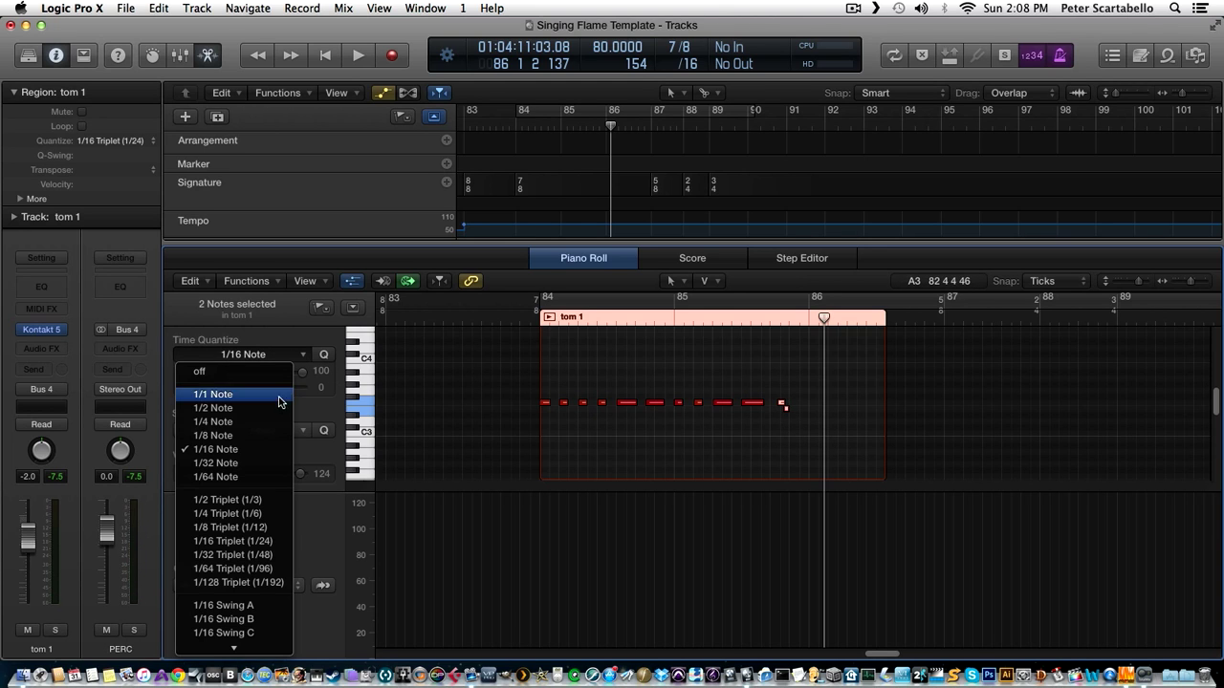
pyautogui.click(270, 463)
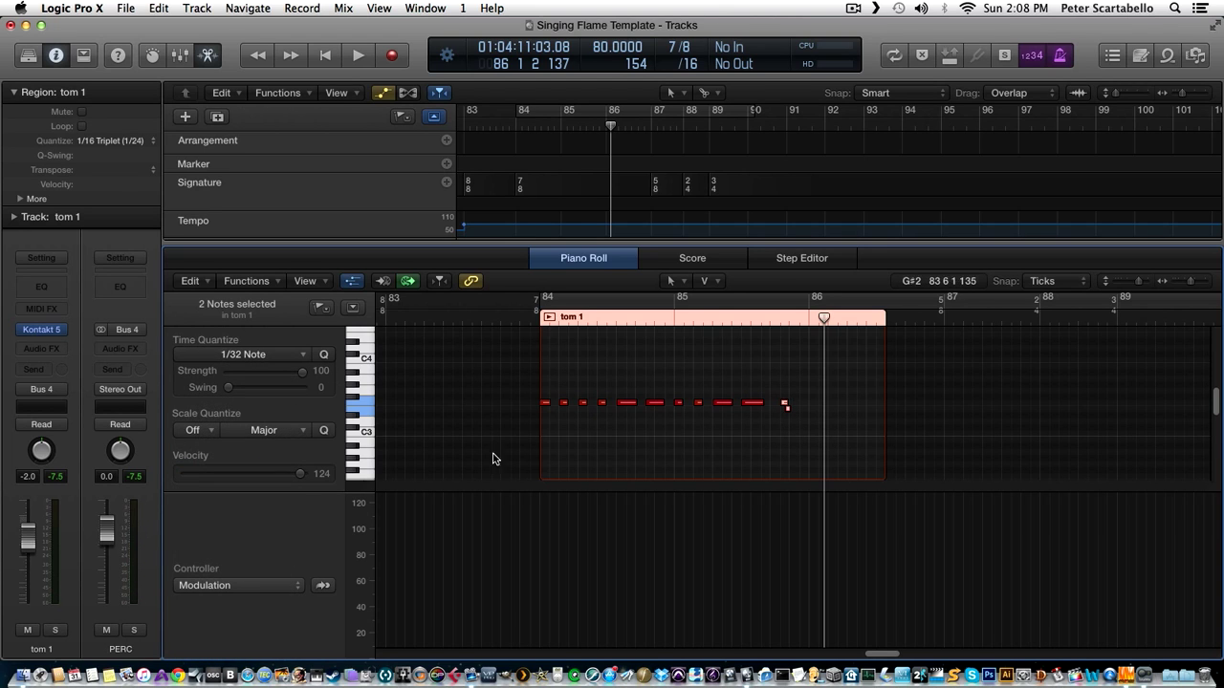
pyautogui.click(522, 318)
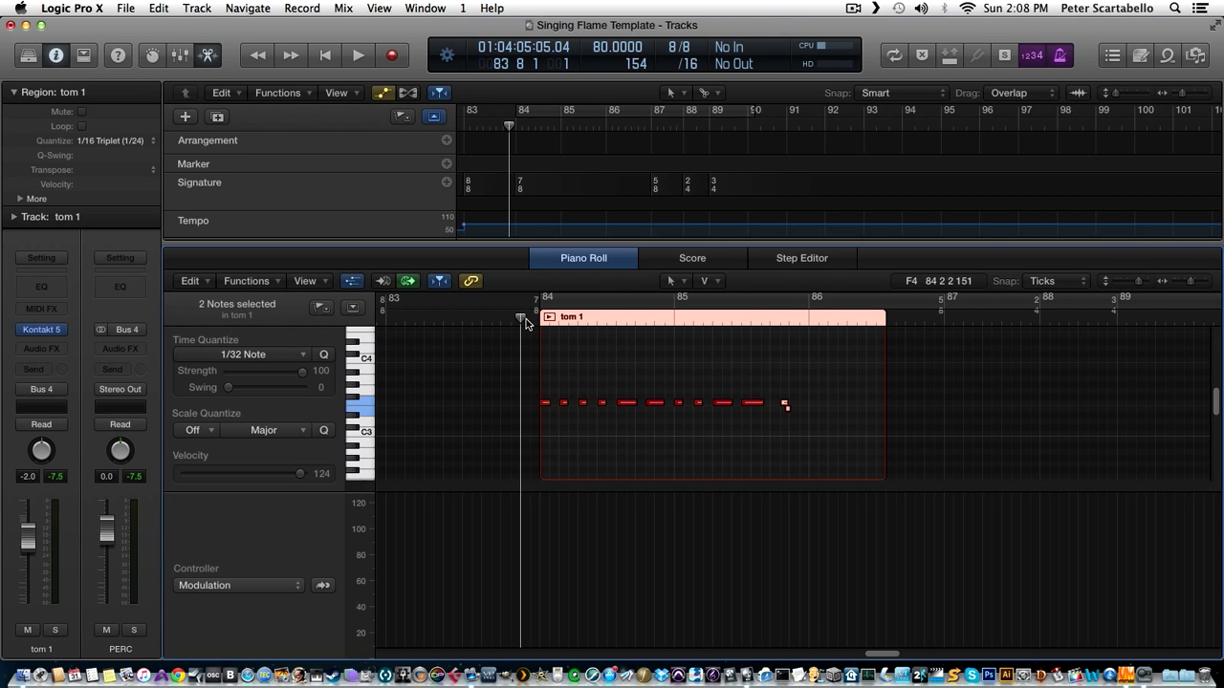
pyautogui.press('space')
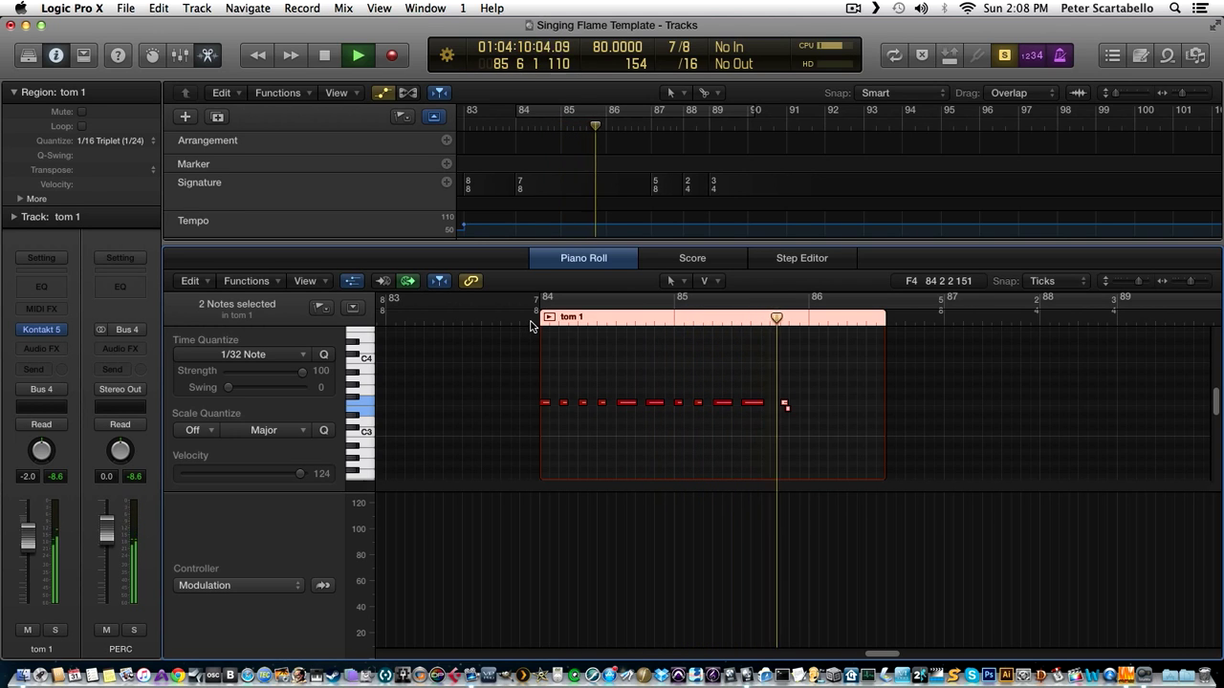
pyautogui.press('space')
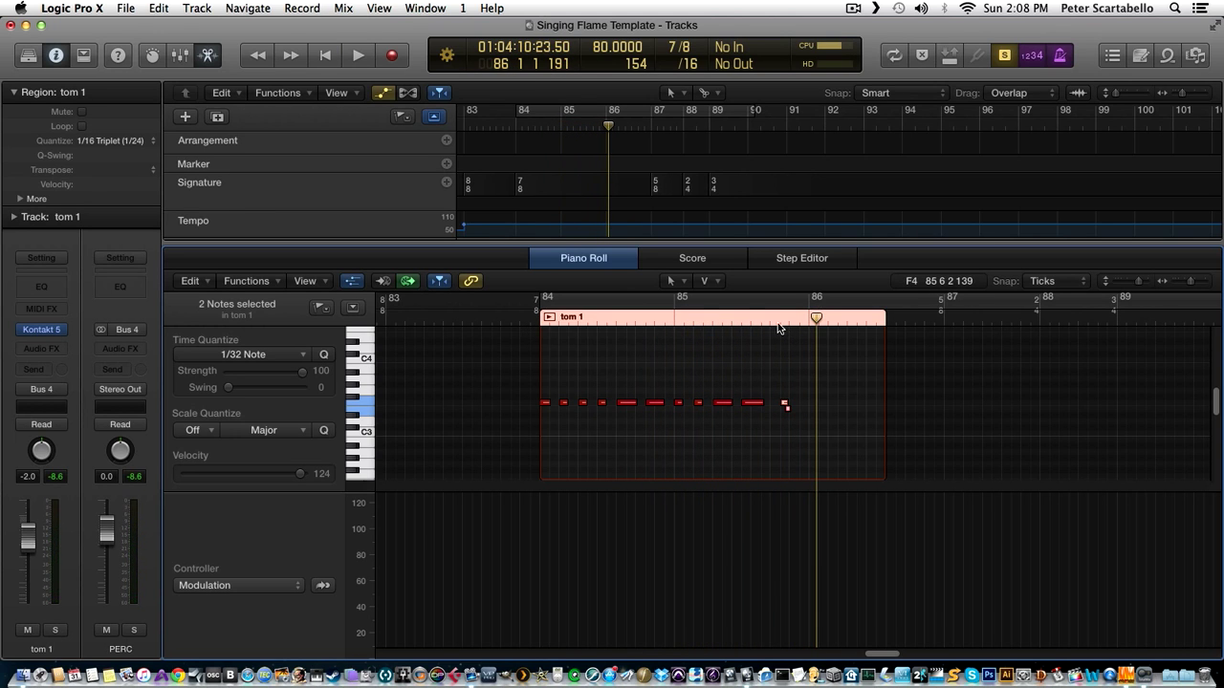
pyautogui.click(777, 323)
pyautogui.press('space')
pyautogui.click(777, 322)
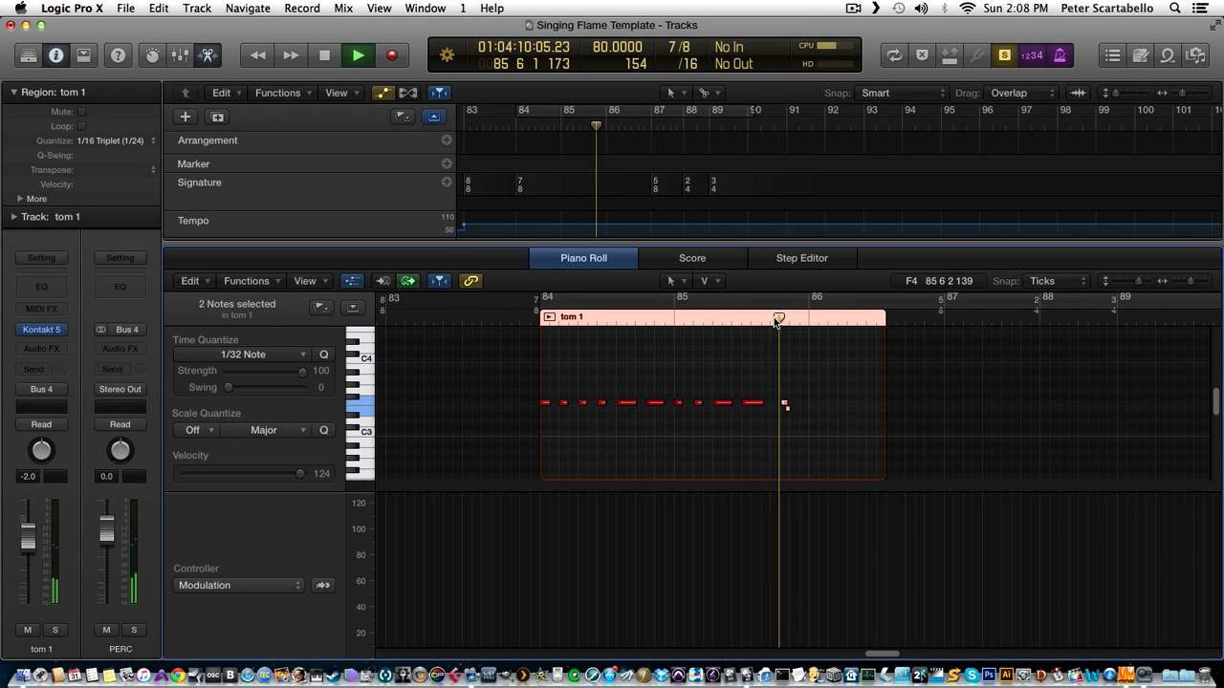
pyautogui.click(771, 320)
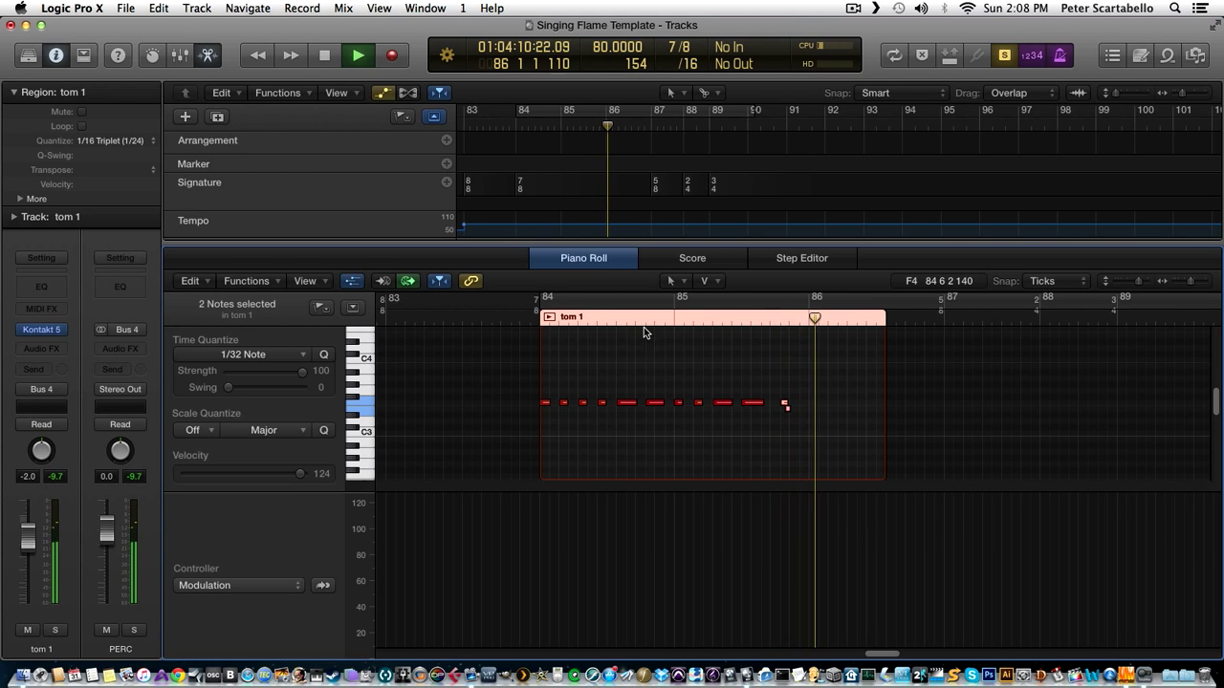
pyautogui.press('space')
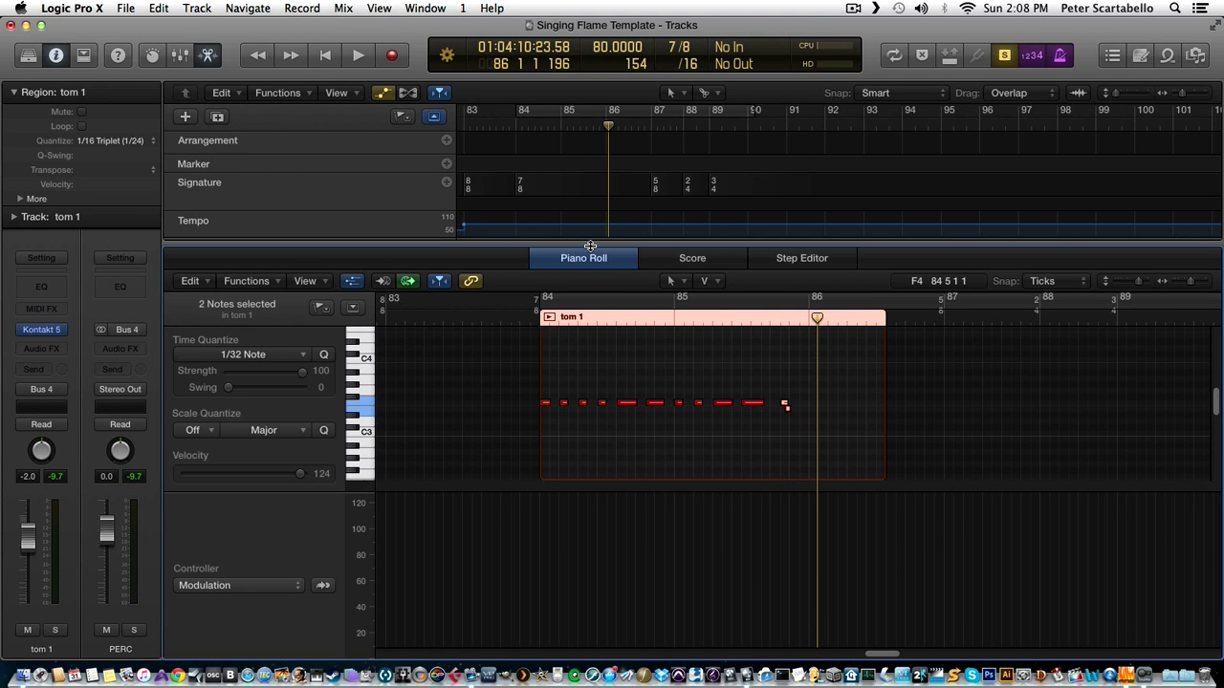
# Drag the stray final tom 1 note up onto E3, in line with the roll.
pyautogui.click(789, 407)
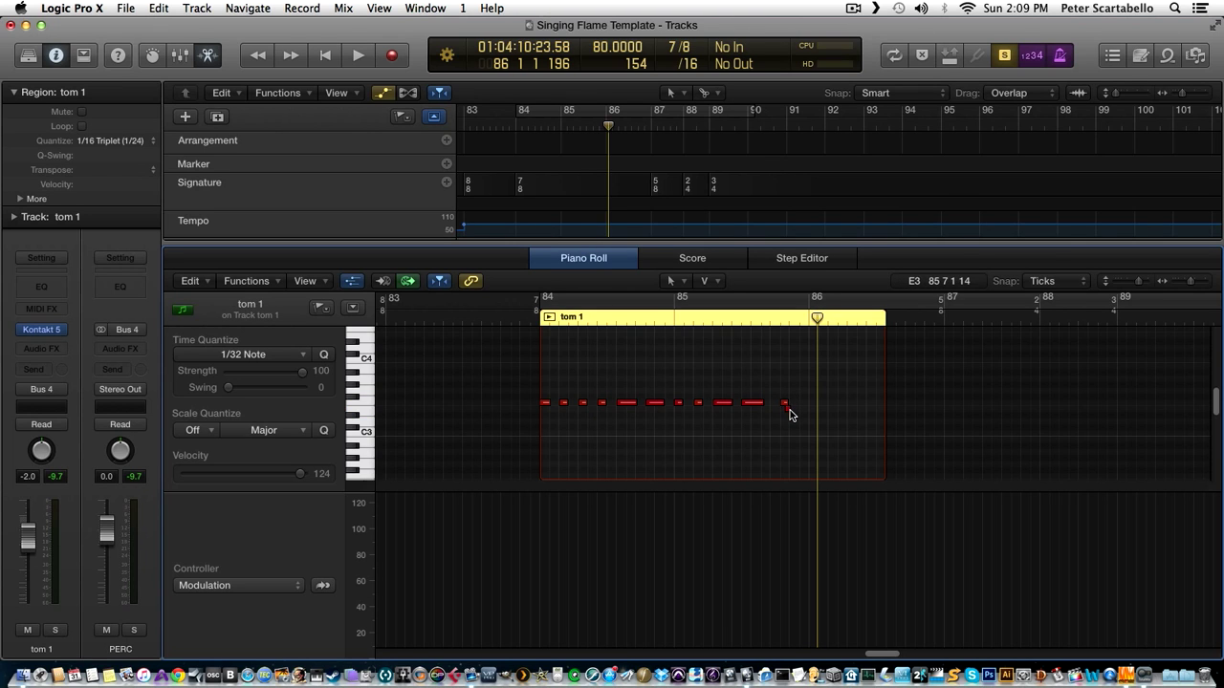
pyautogui.moveTo(788, 410); pyautogui.dragTo(790, 412)
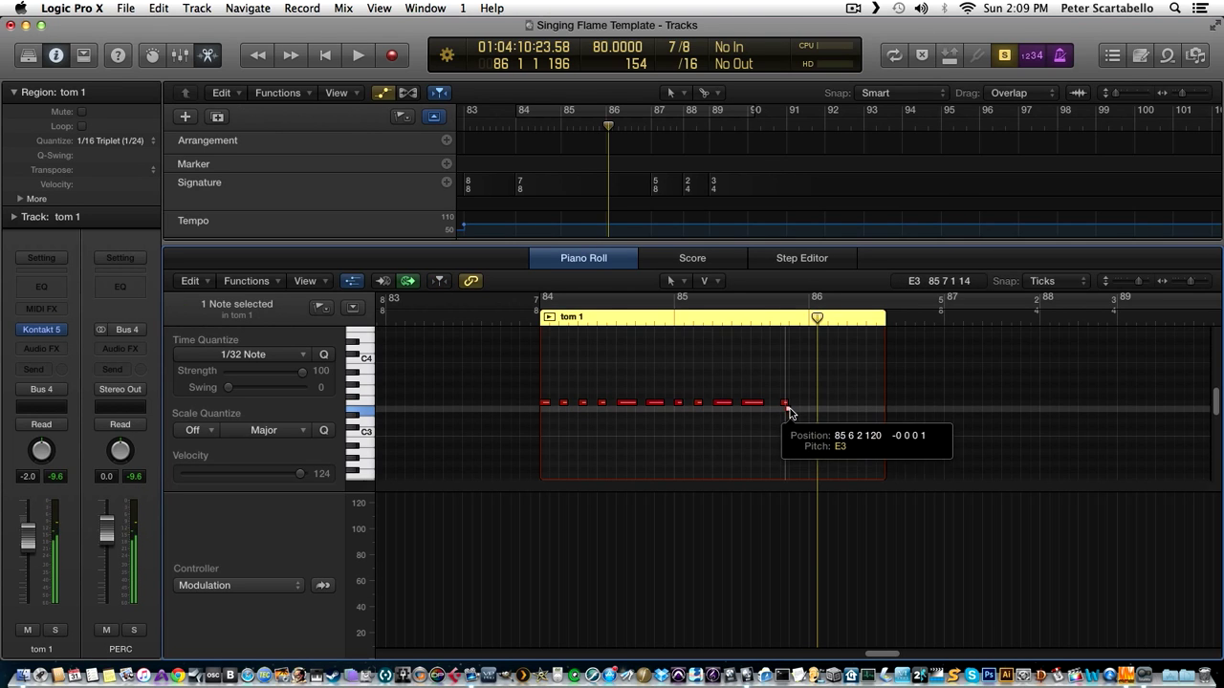
pyautogui.moveTo(790, 412); pyautogui.dragTo(790, 408)
# Play back the end of the tom roll to check the fix.
pyautogui.click(766, 320)
pyautogui.press('space')
pyautogui.click(527, 320)
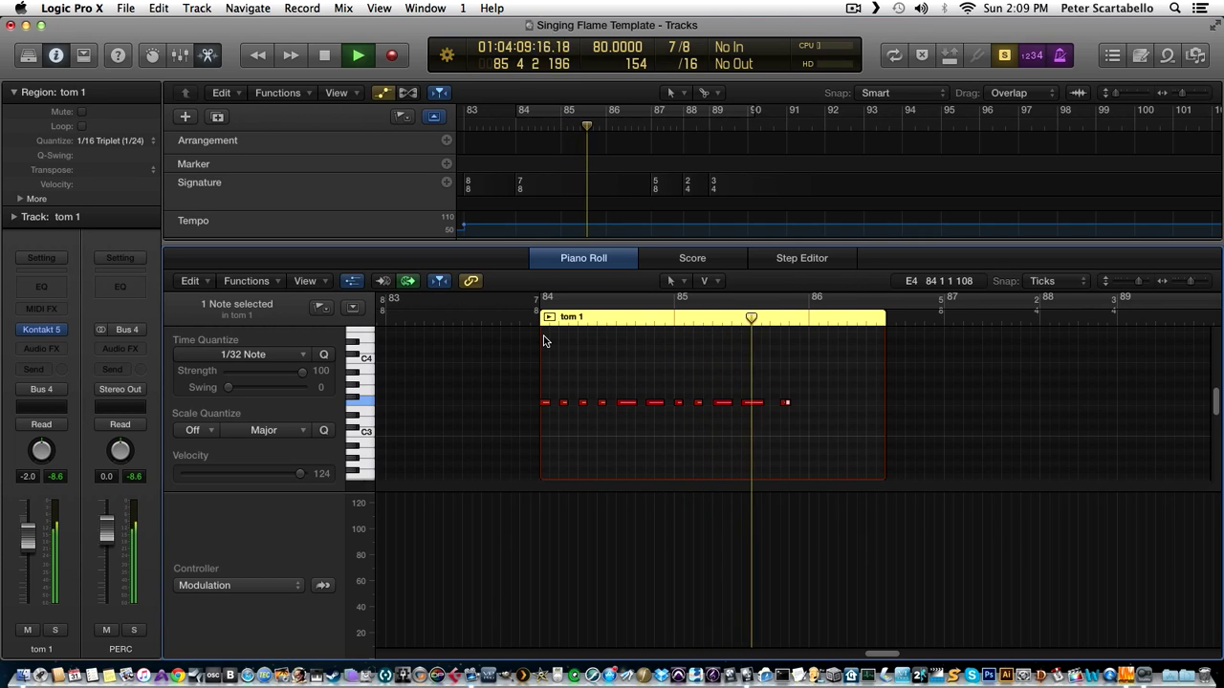
pyautogui.press('space')
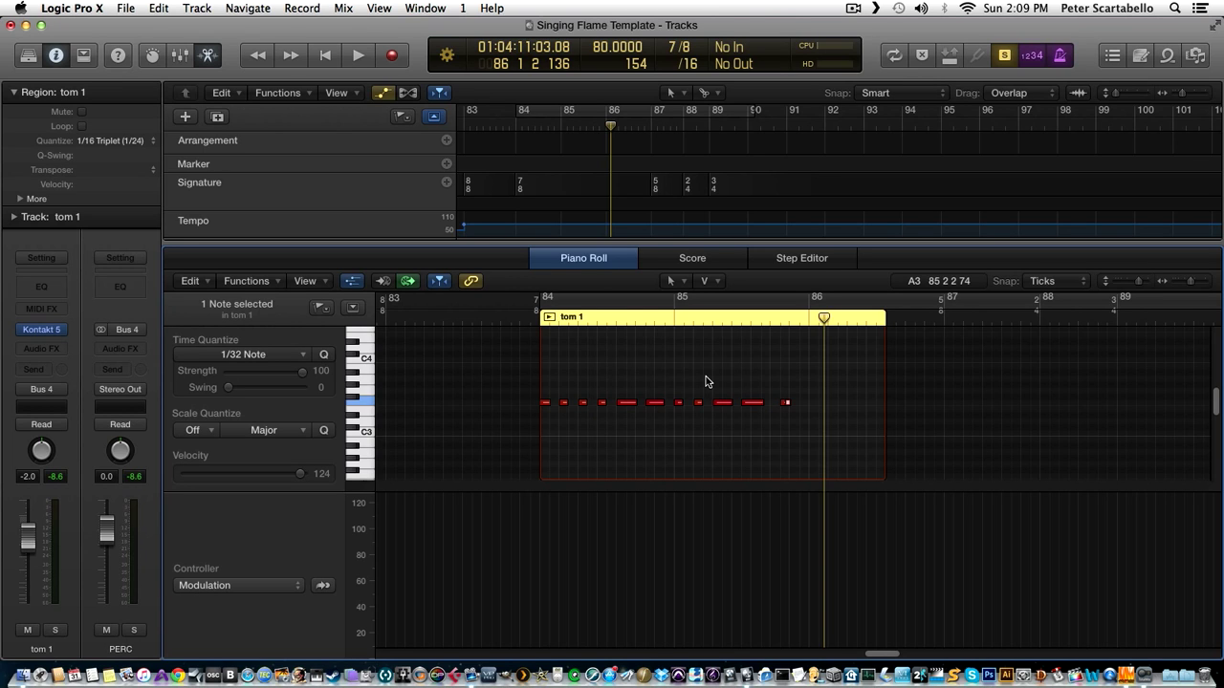
# Close the Piano Roll, solo the PERC folder and audition it.
pyautogui.click(705, 297)
pyautogui.press('p')
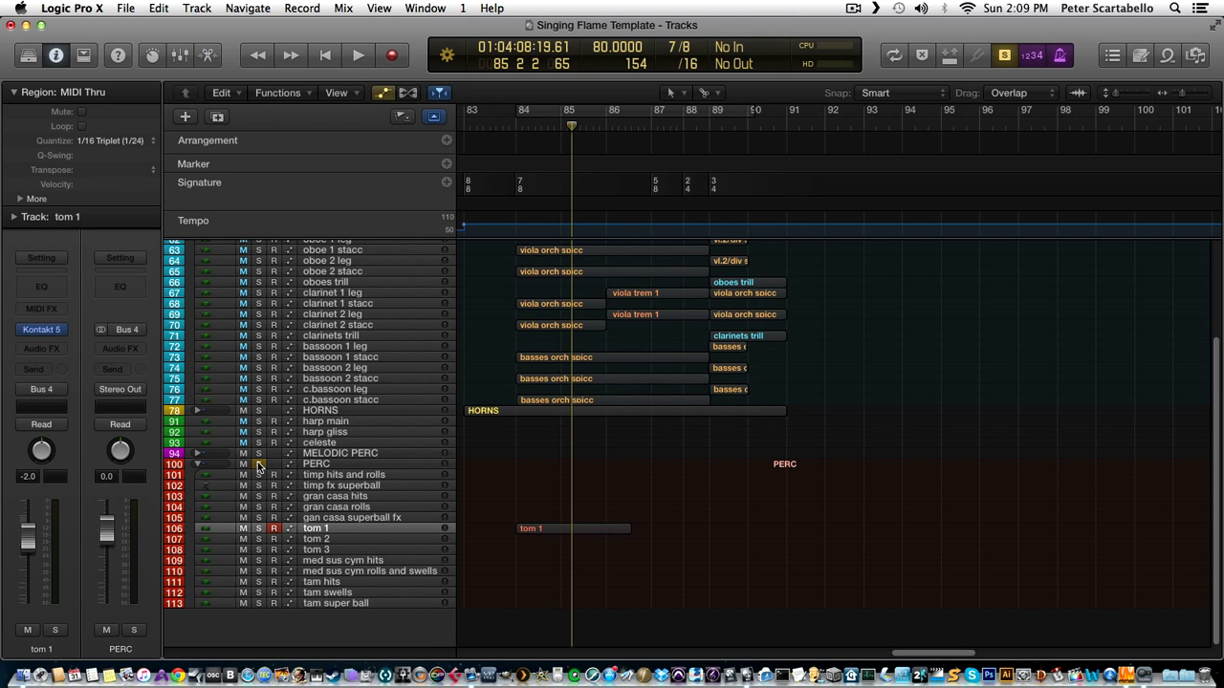
pyautogui.click(259, 465)
pyautogui.press('space')
pyautogui.press('space')
pyautogui.press('space')
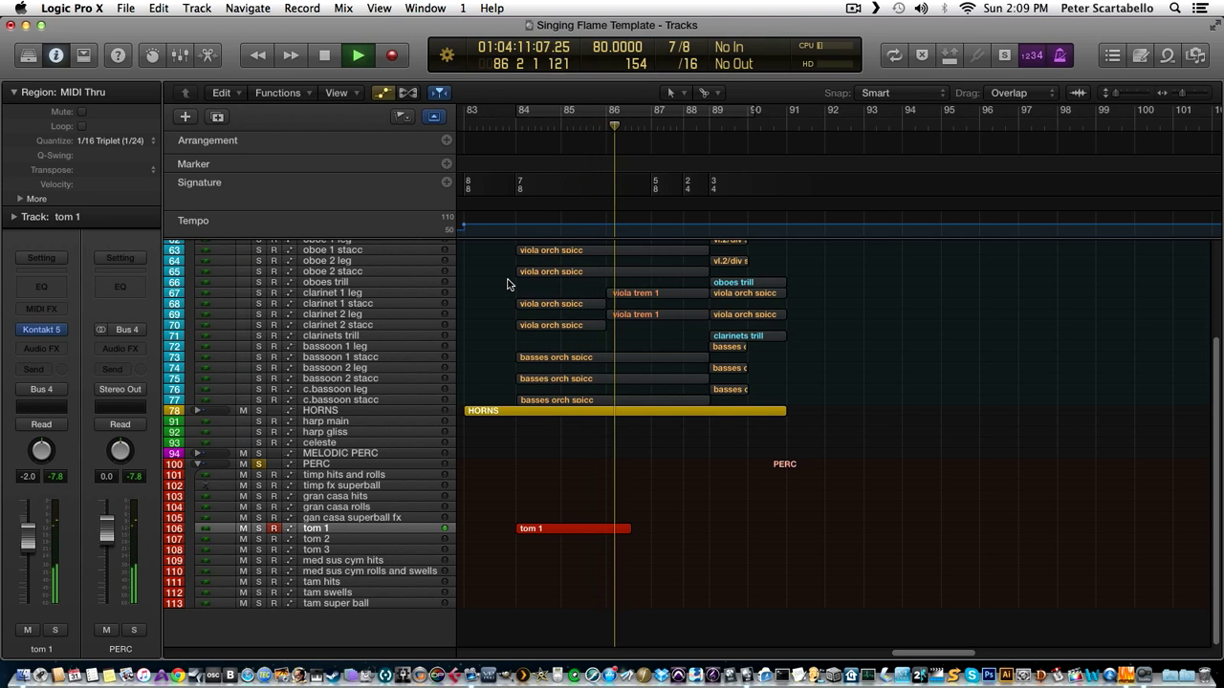
pyautogui.press('space')
# Trim the second tom 1 region so it ends just before bar 88.
pyautogui.click(619, 530)
pyautogui.moveTo(620, 530)
pyautogui.mouseDown()
pyautogui.moveTo(607, 531)
pyautogui.moveTo(686, 532)
pyautogui.mouseUp()
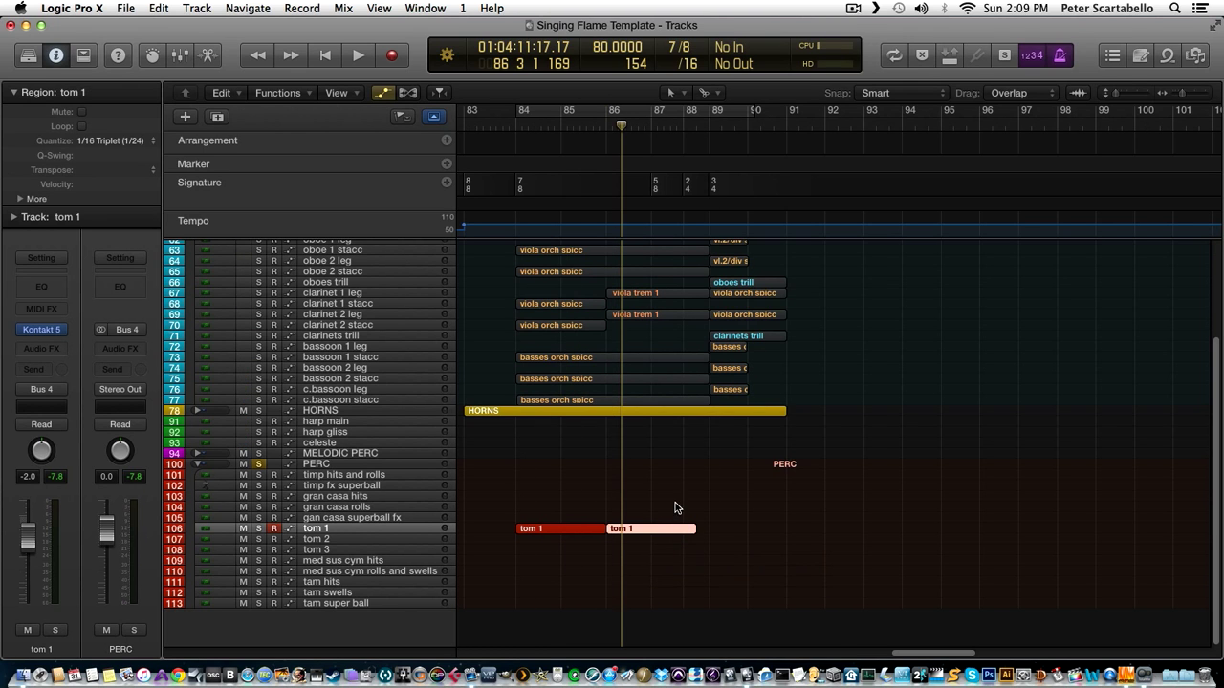
pyautogui.press('space')
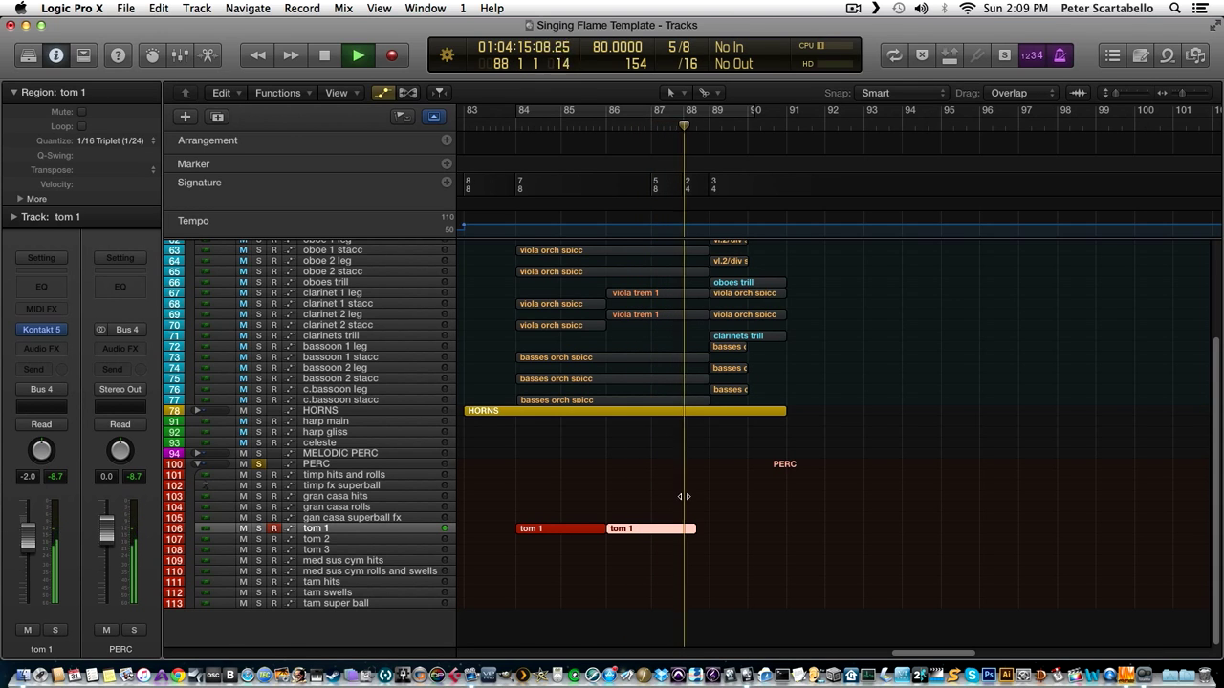
pyautogui.press('space')
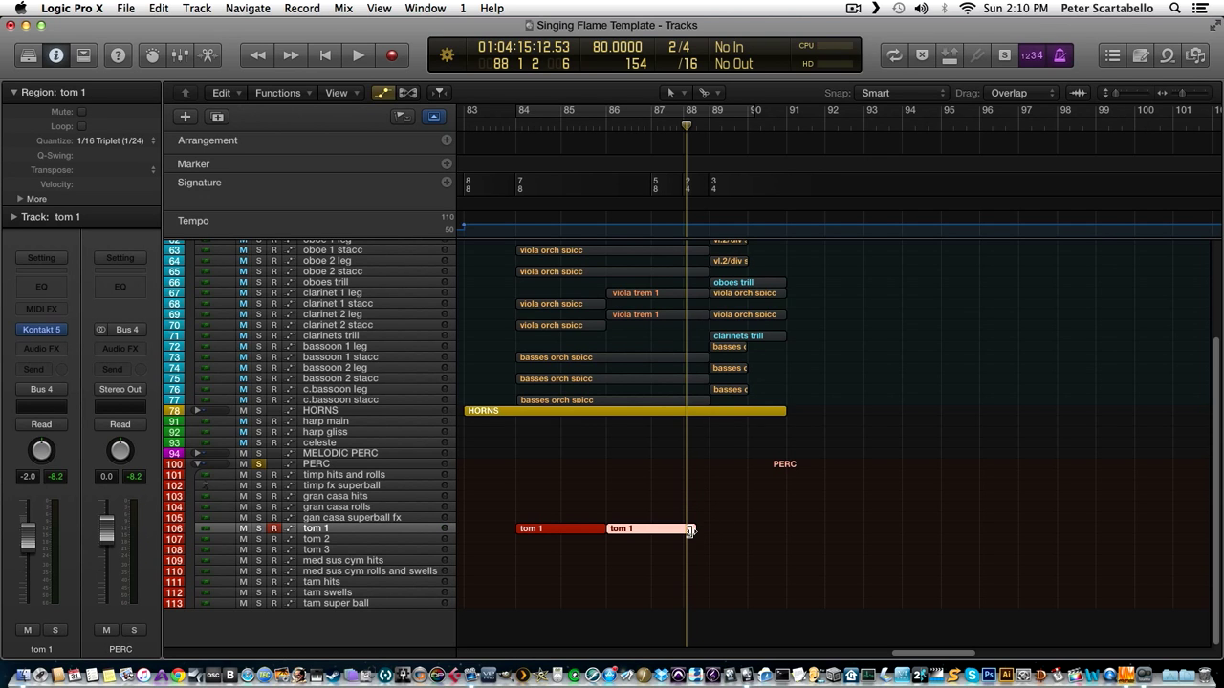
pyautogui.moveTo(693, 528); pyautogui.dragTo(675, 531)
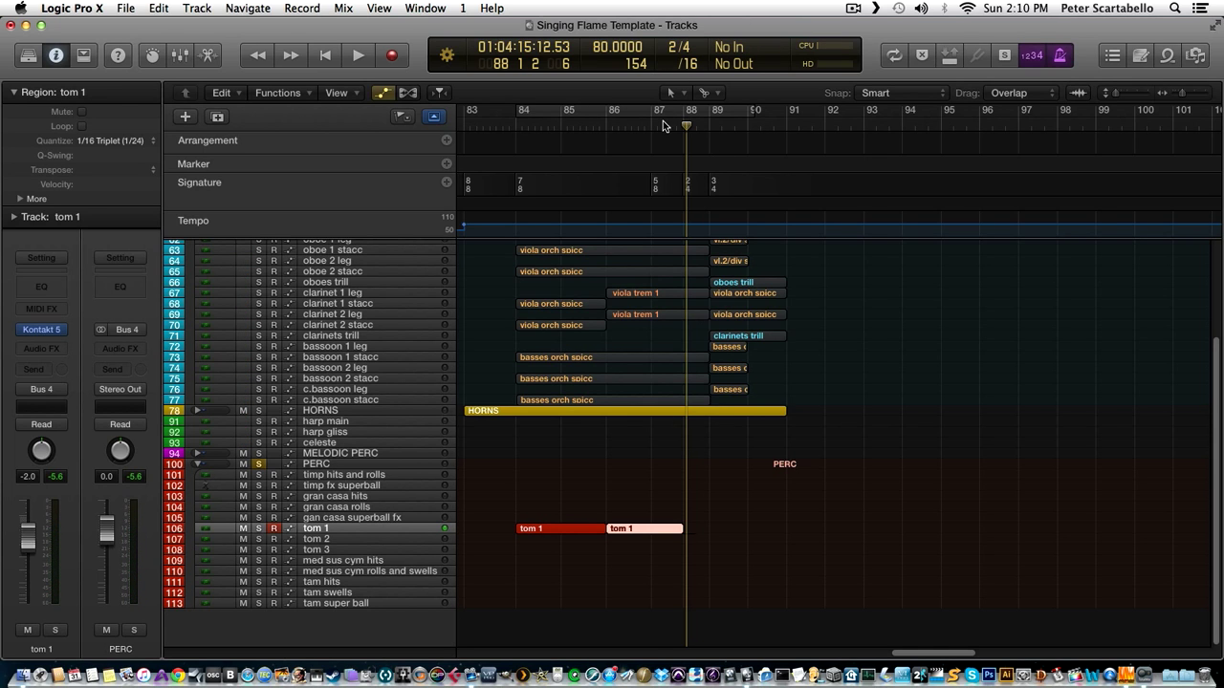
pyautogui.click(666, 128)
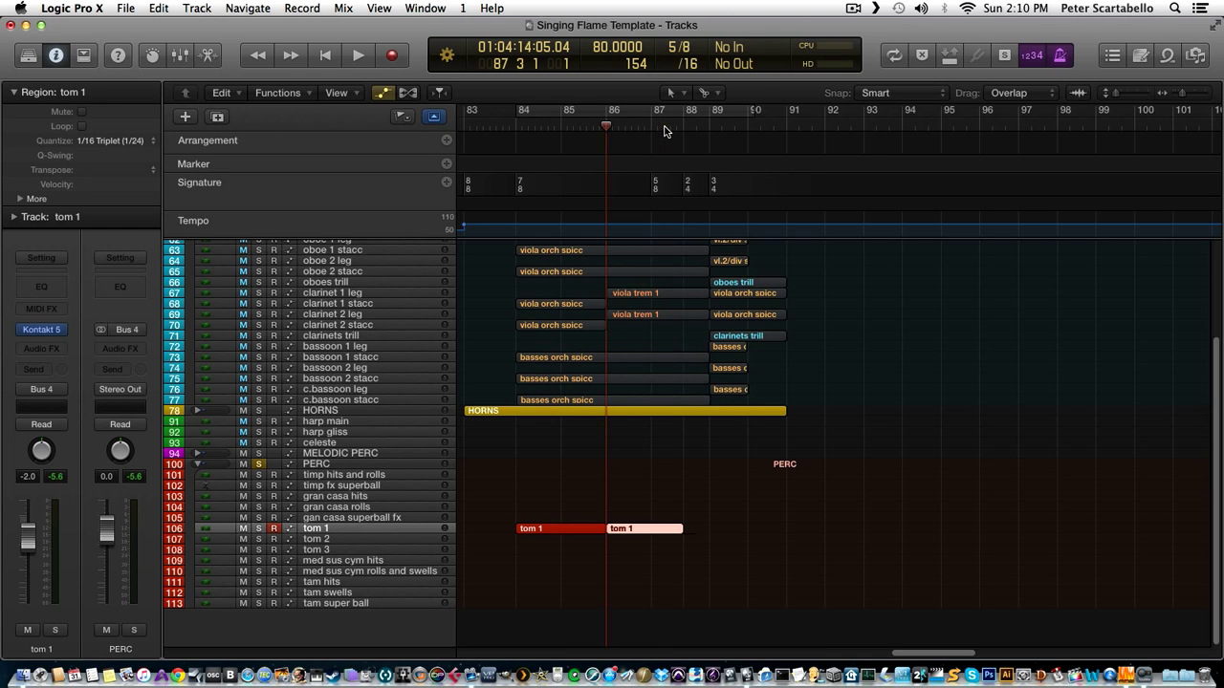
# Record a tom 1 take, inspect its notes, and play it back from bar 88.
pyautogui.press('r')
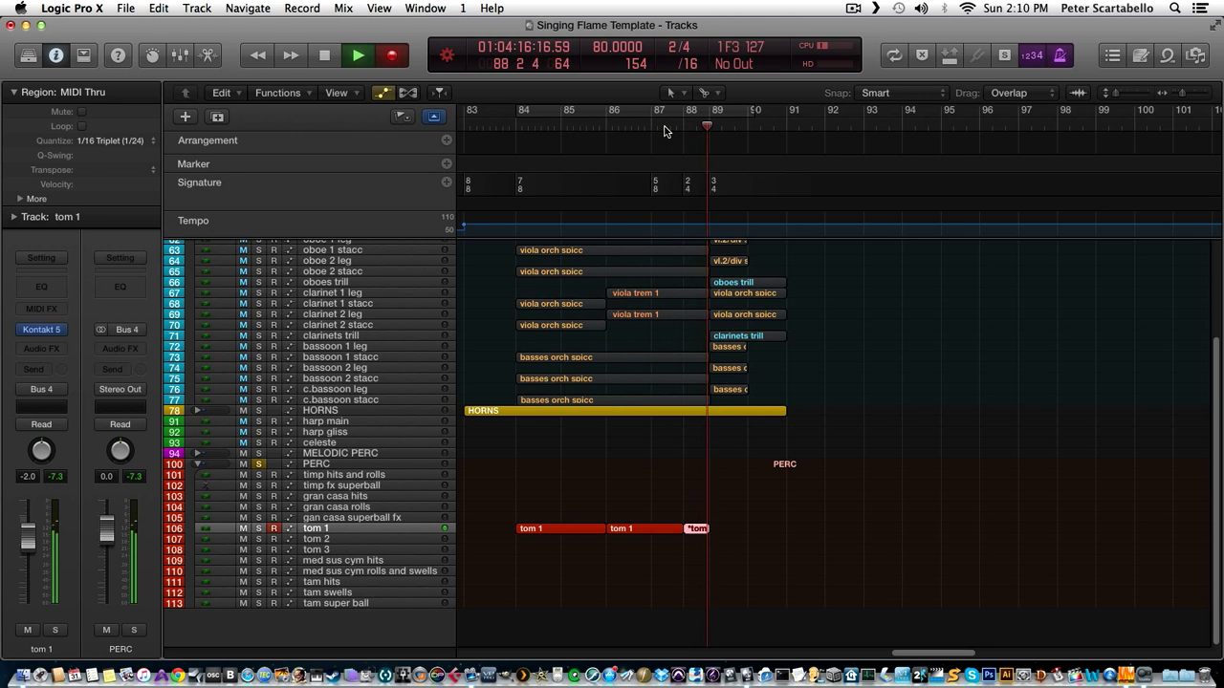
pyautogui.press('space')
pyautogui.doubleClick(722, 533)
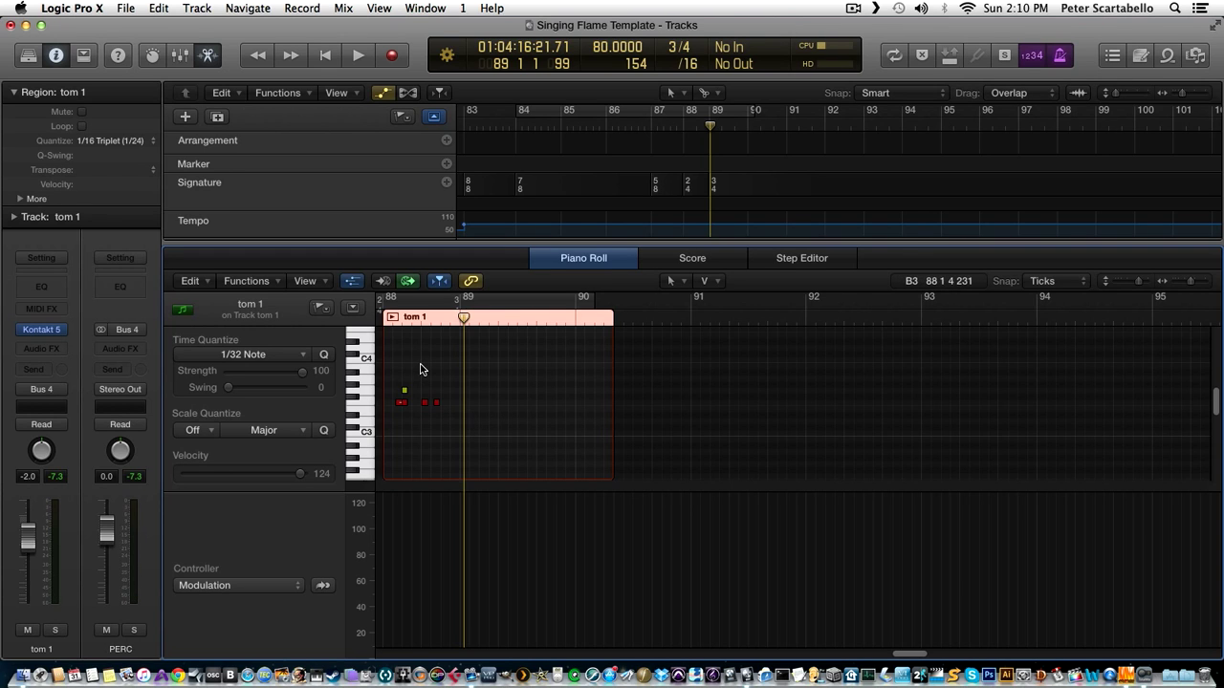
pyautogui.moveTo(417, 383); pyautogui.dragTo(412, 391)
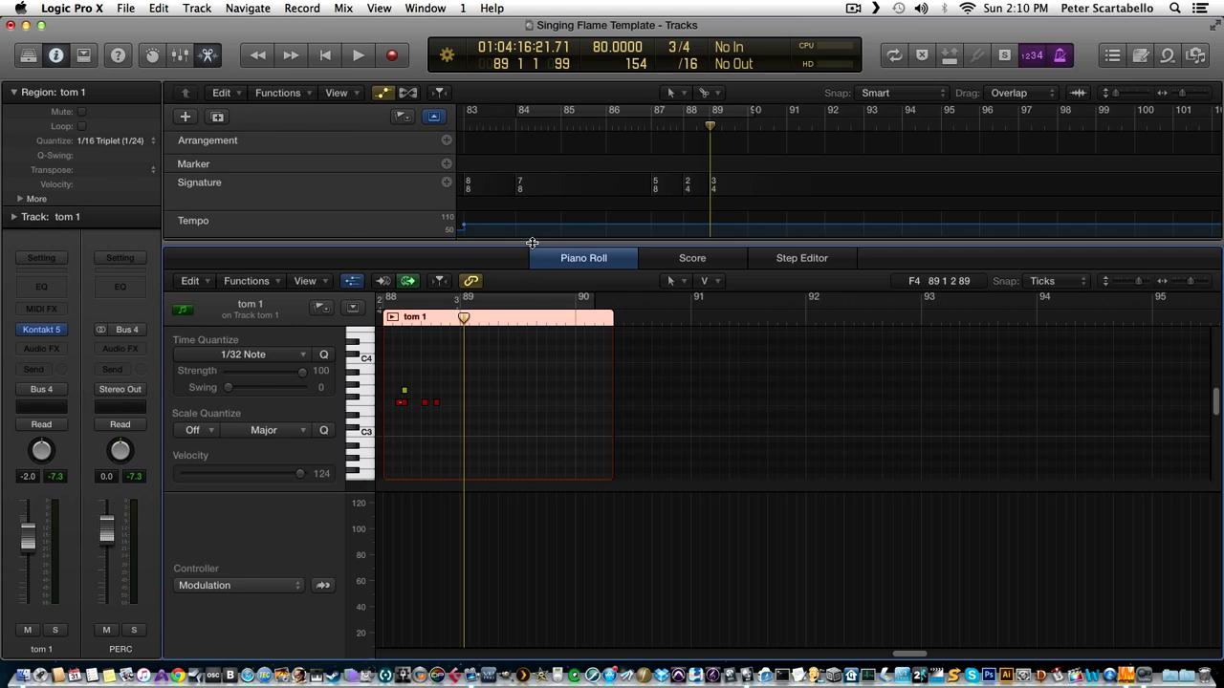
pyautogui.press('p')
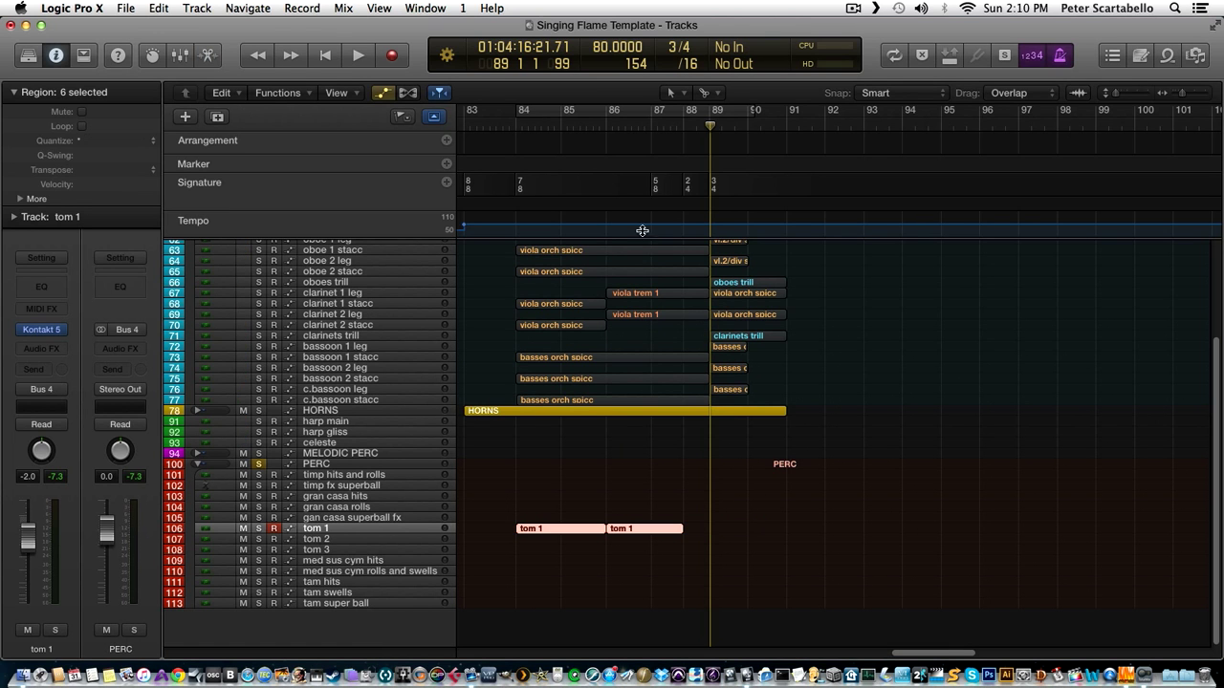
pyautogui.click(682, 127)
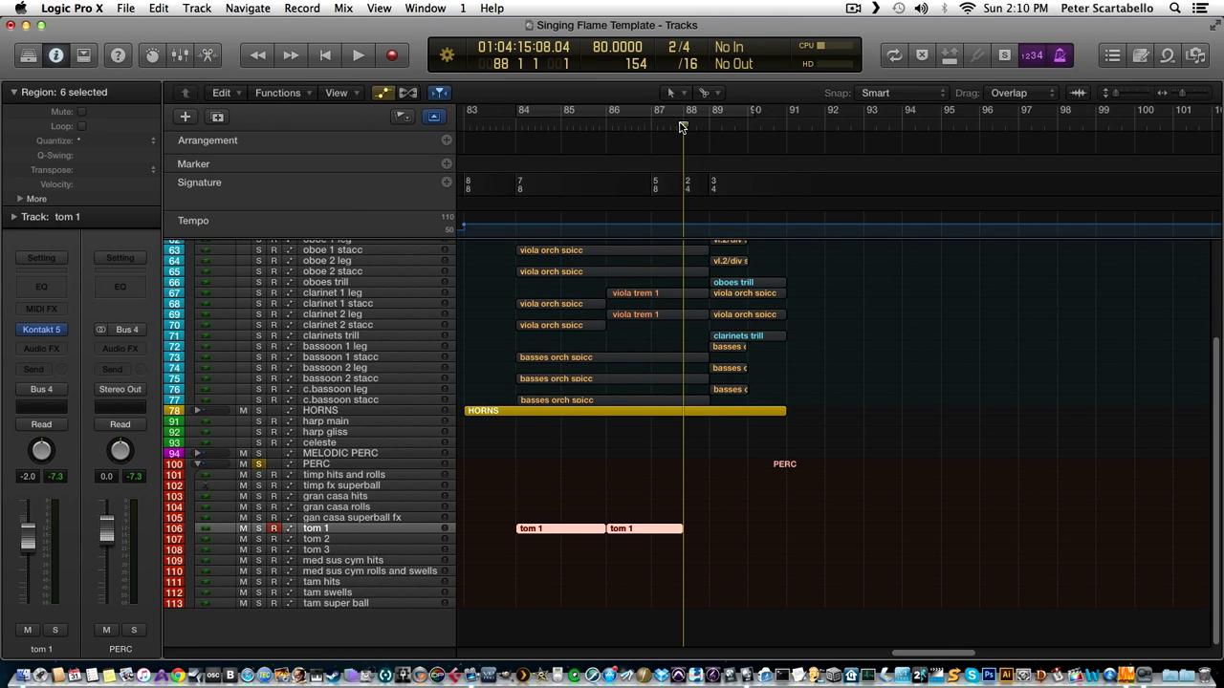
pyautogui.press('space')
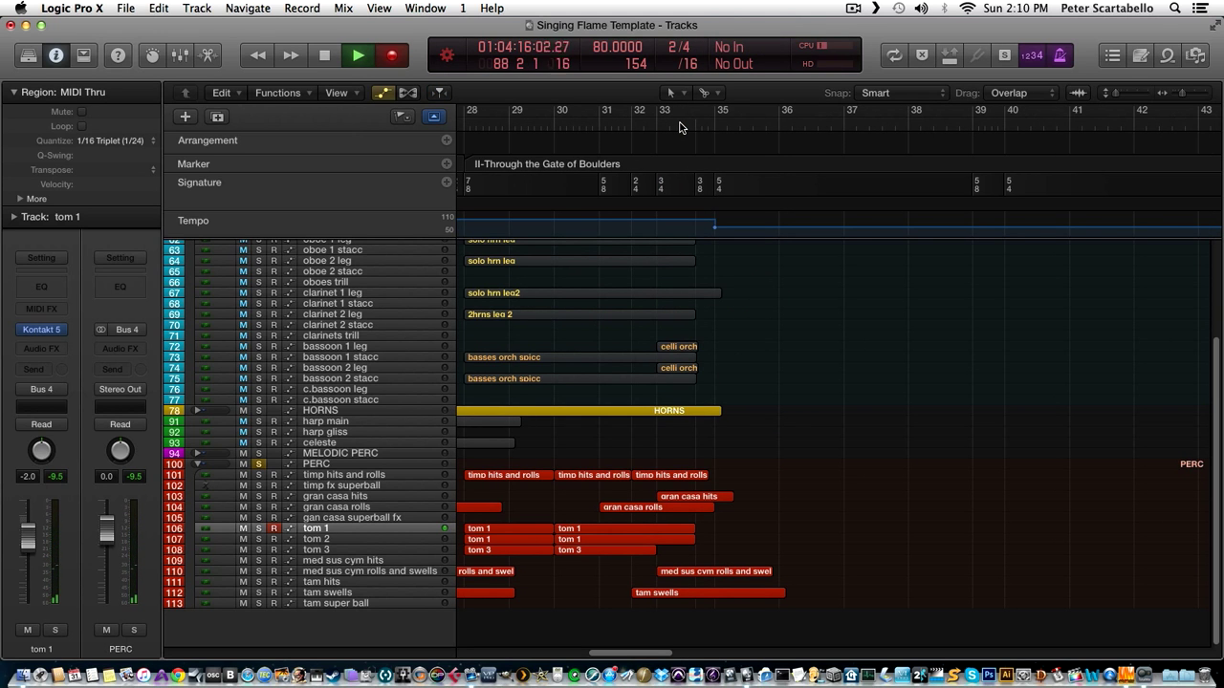
pyautogui.press('space')
# Delete an unwanted take near bar 88 and re-record tom 1 from bar 87.
pyautogui.moveTo(620, 653)
pyautogui.mouseDown()
pyautogui.moveTo(950, 629)
pyautogui.moveTo(915, 633)
pyautogui.mouseUp()
pyautogui.click(733, 118)
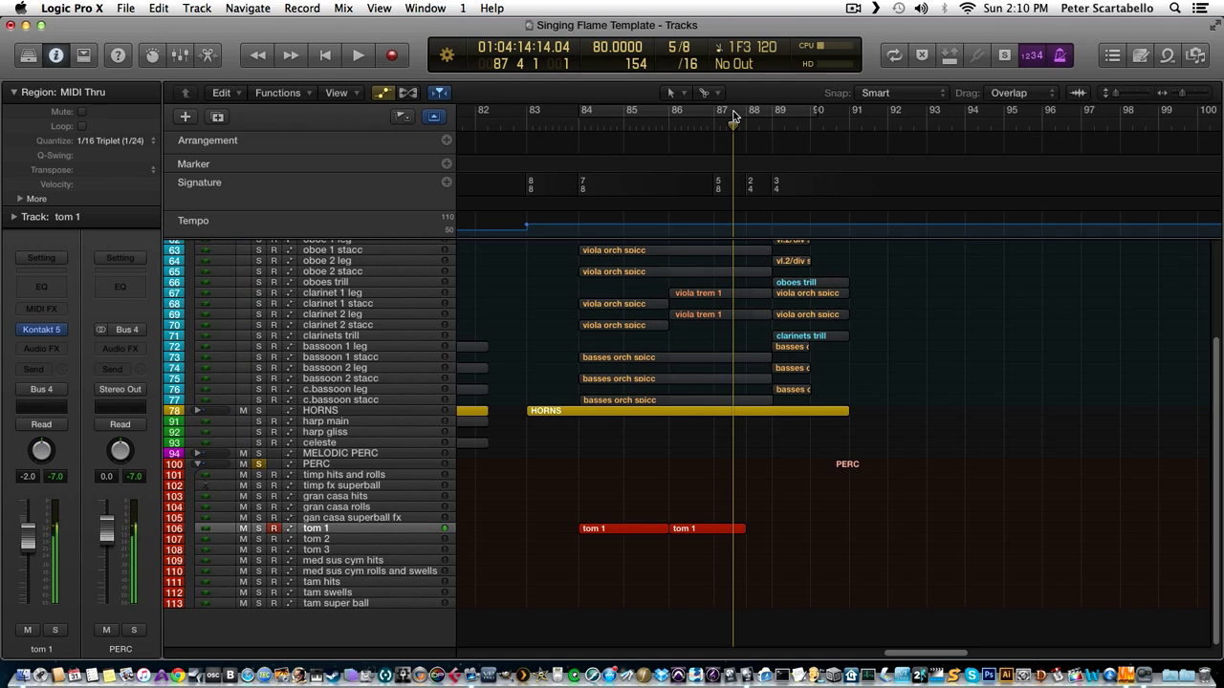
pyautogui.press('space')
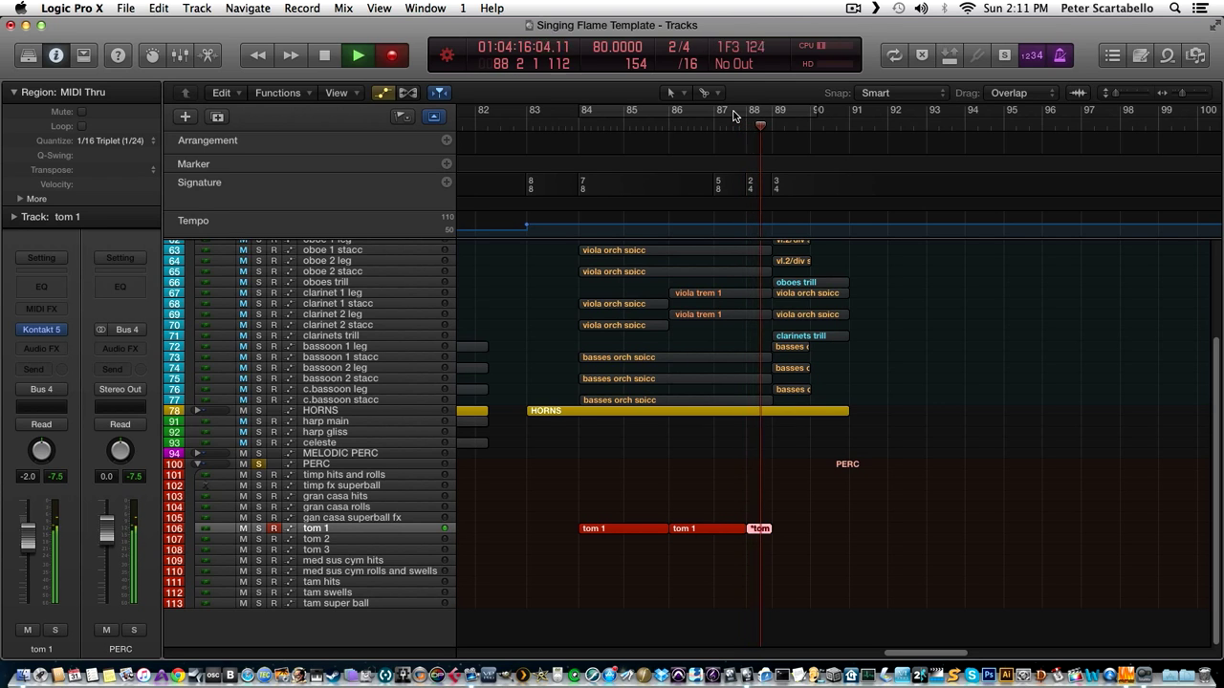
pyautogui.press('space')
pyautogui.press('Delete')
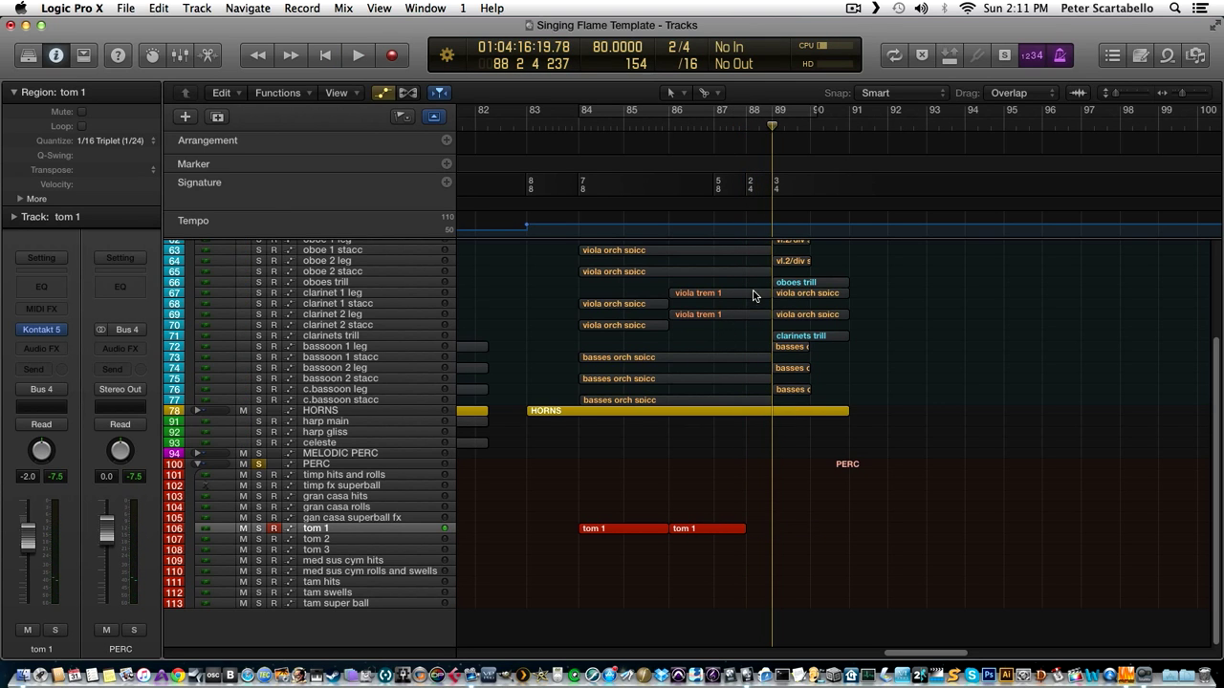
pyautogui.click(738, 131)
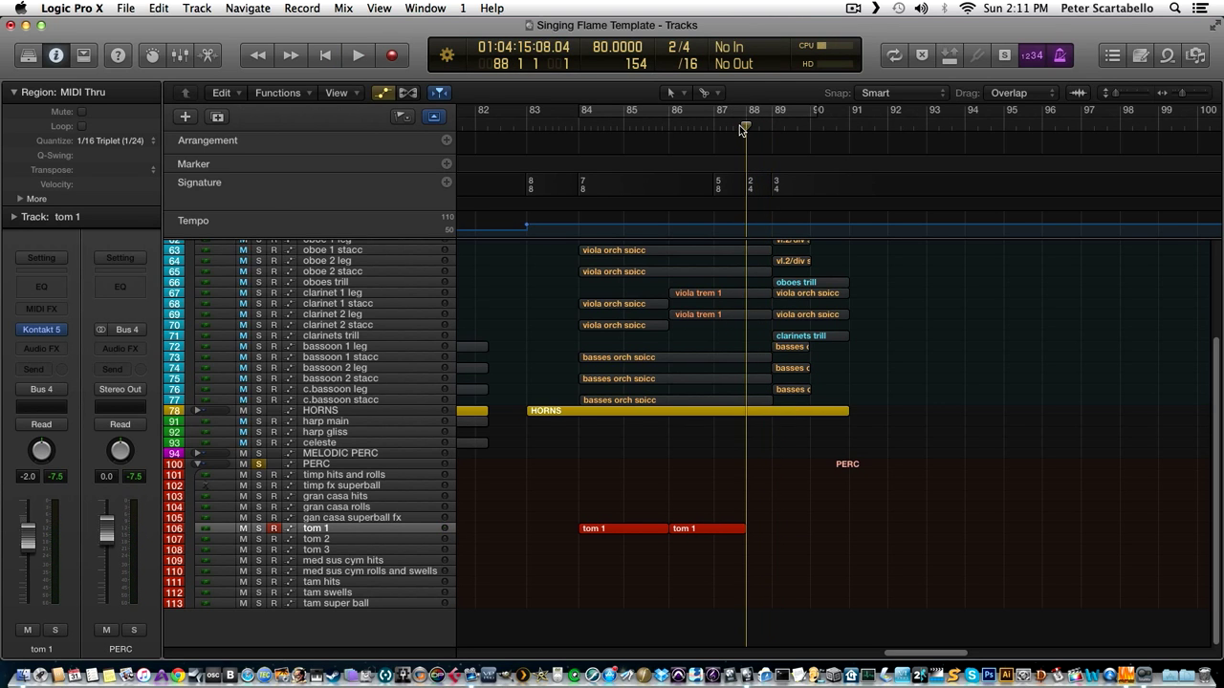
pyautogui.press('r')
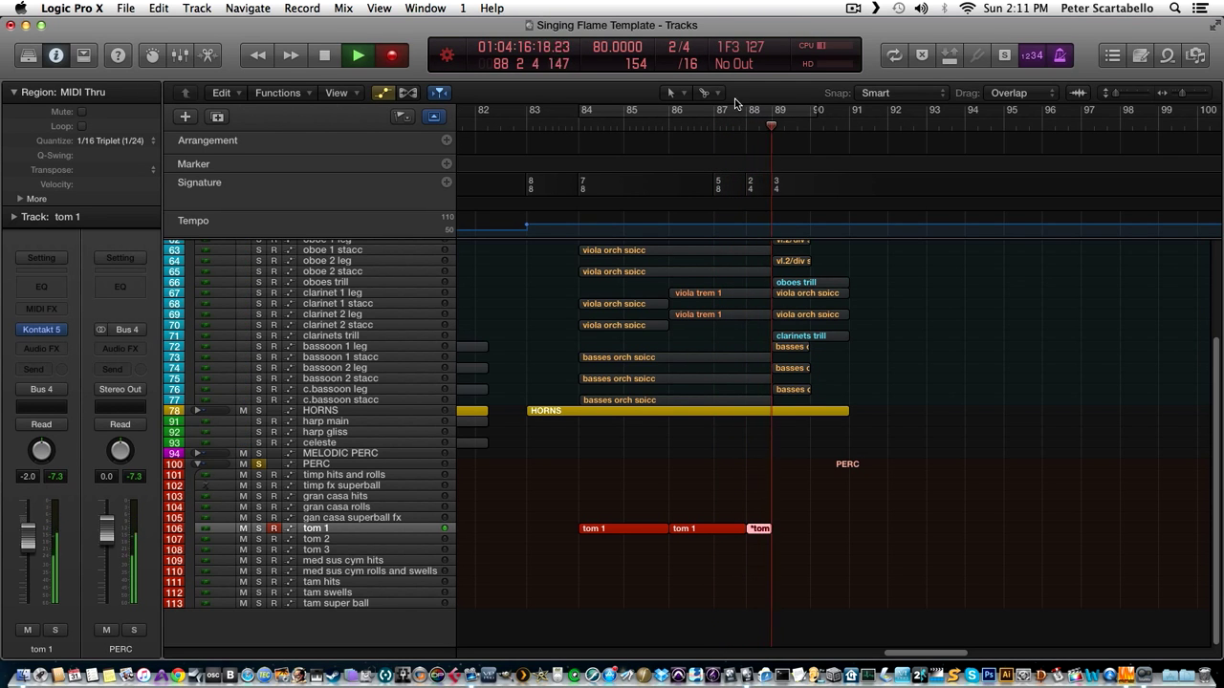
pyautogui.press('space')
# Open the new tom 1 take, turn Time Quantize off, and audition its notes.
pyautogui.doubleClick(760, 530)
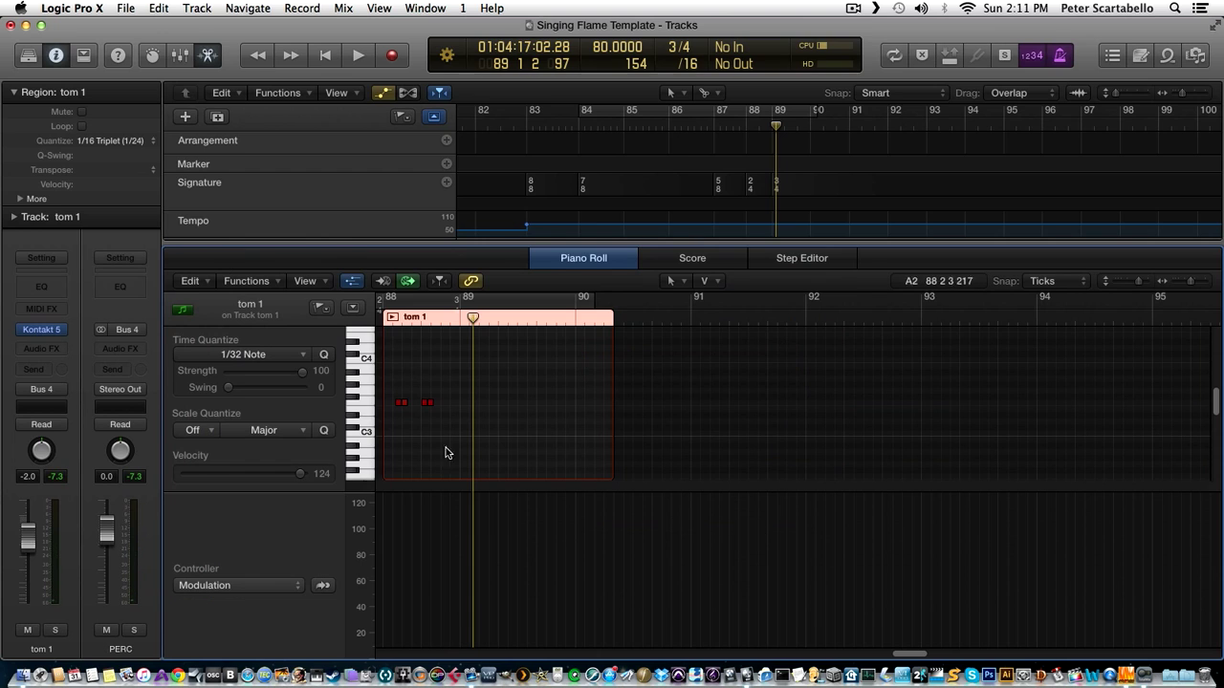
pyautogui.scroll(2, 435, 425)
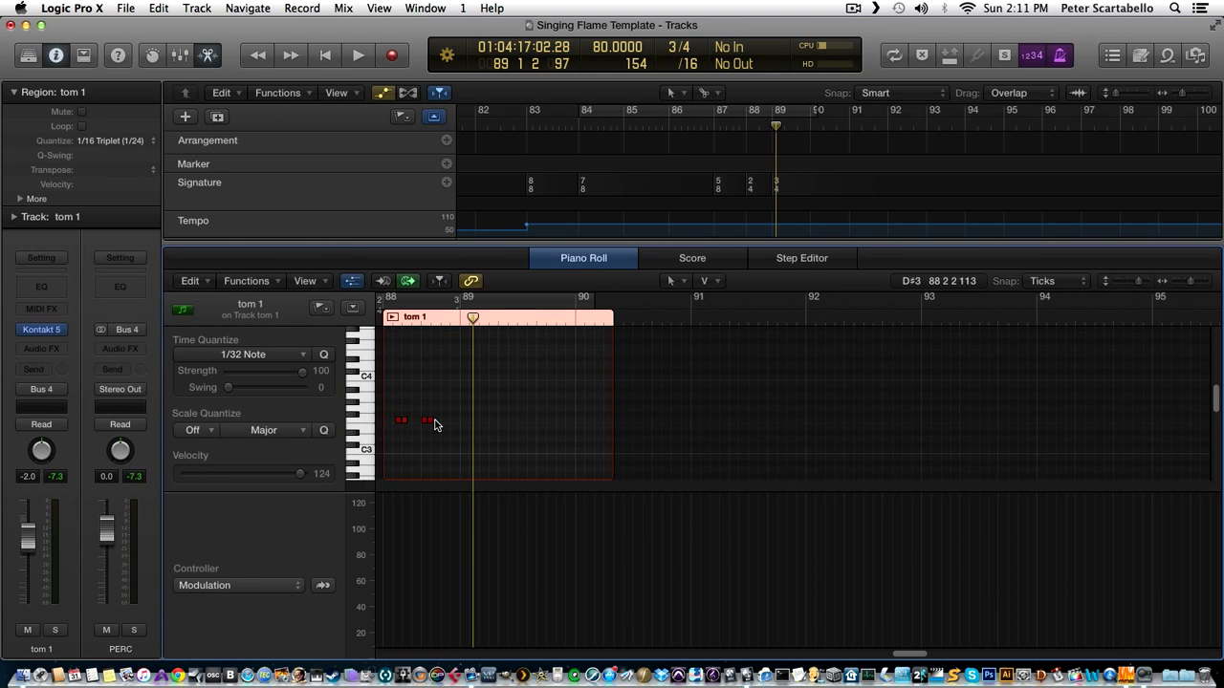
pyautogui.click(306, 356)
pyautogui.click(282, 372)
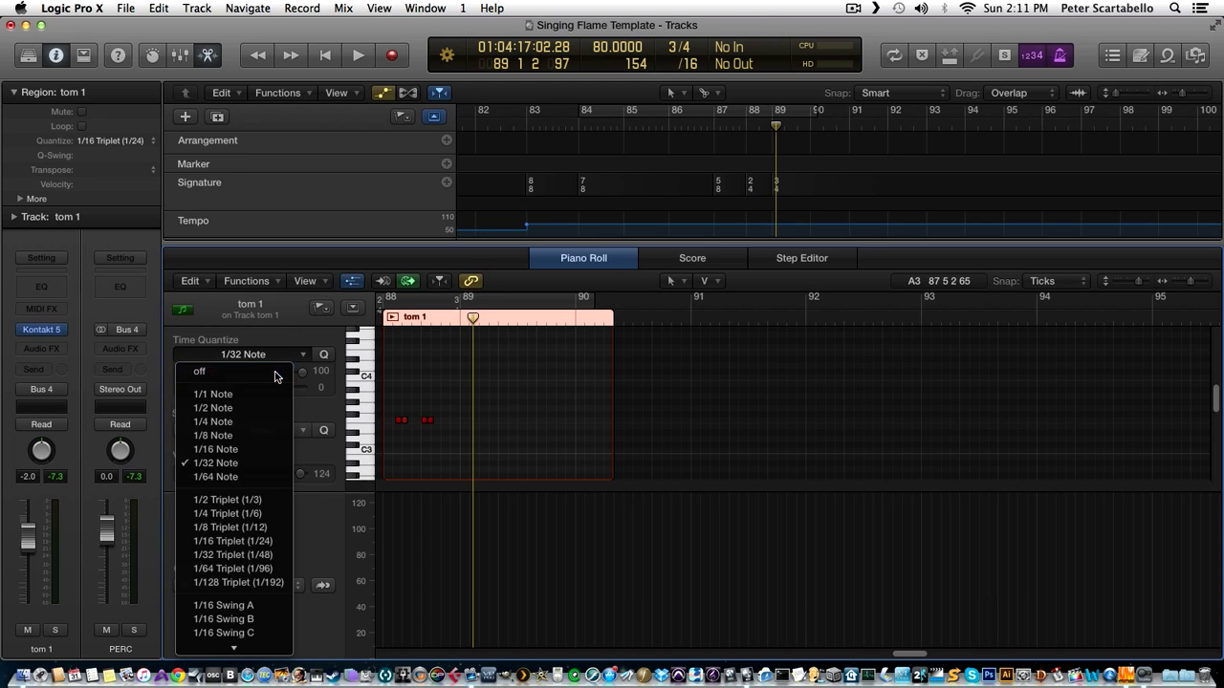
pyautogui.scroll(-1, 421, 389)
pyautogui.click(399, 386)
pyautogui.click(399, 386)
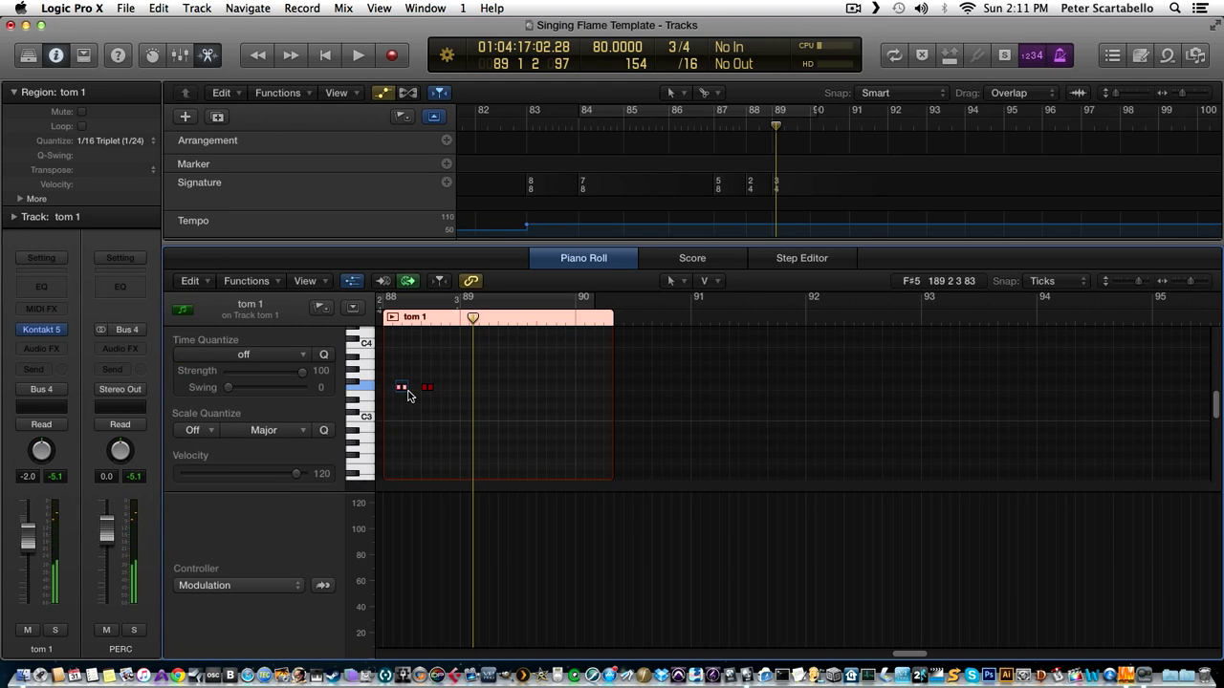
pyautogui.click(388, 390)
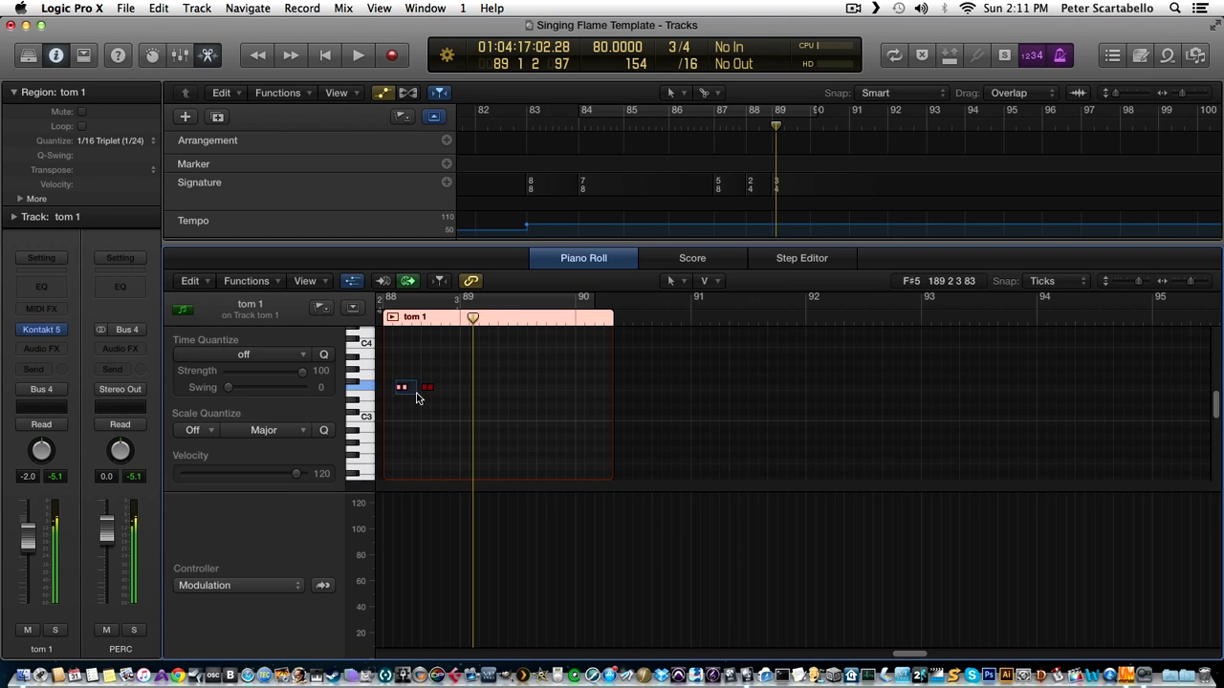
pyautogui.moveTo(414, 406); pyautogui.dragTo(536, 420)
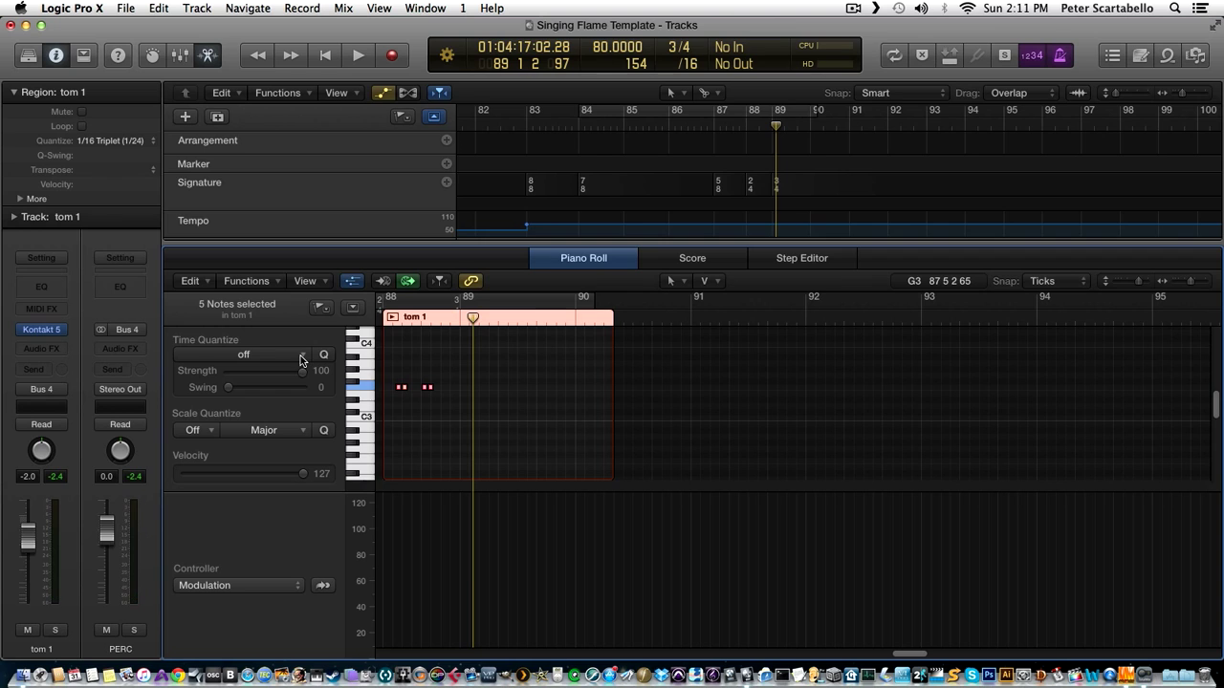
# Nudge an F3 note later and set Time Quantize to 1/32 Note after trying 1/32 Triplet.
pyautogui.click(402, 375)
pyautogui.click(400, 387)
pyautogui.moveTo(399, 386); pyautogui.dragTo(407, 387)
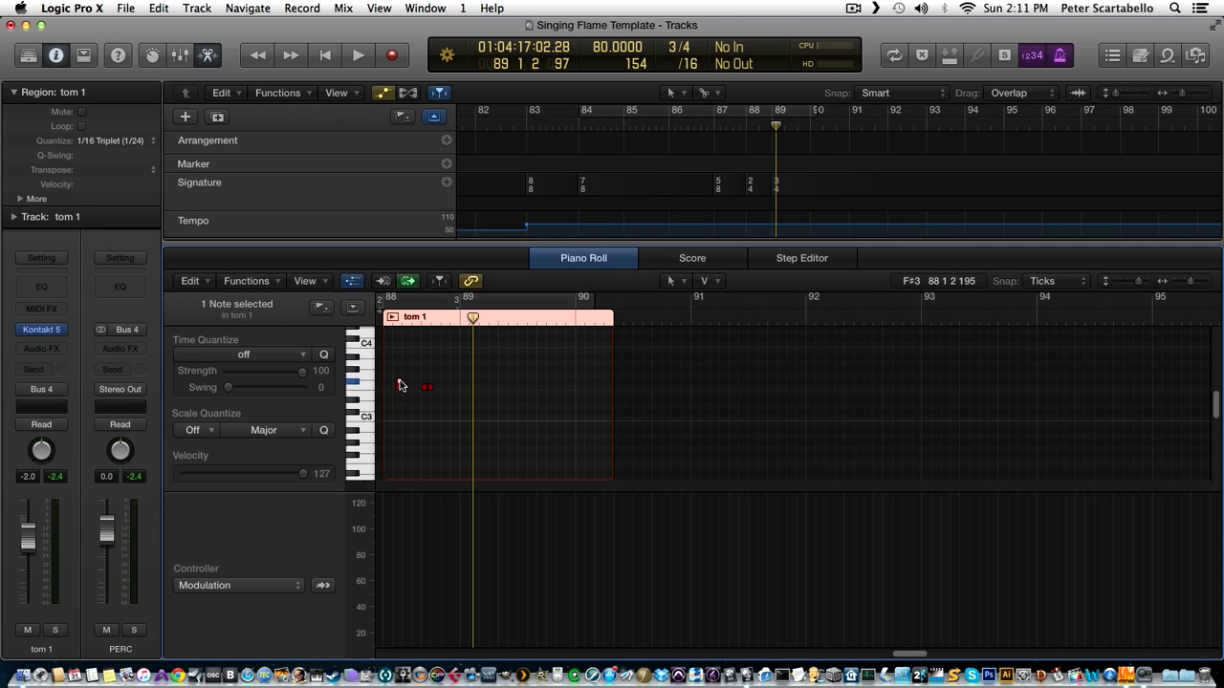
pyautogui.click(400, 387)
pyautogui.click(276, 355)
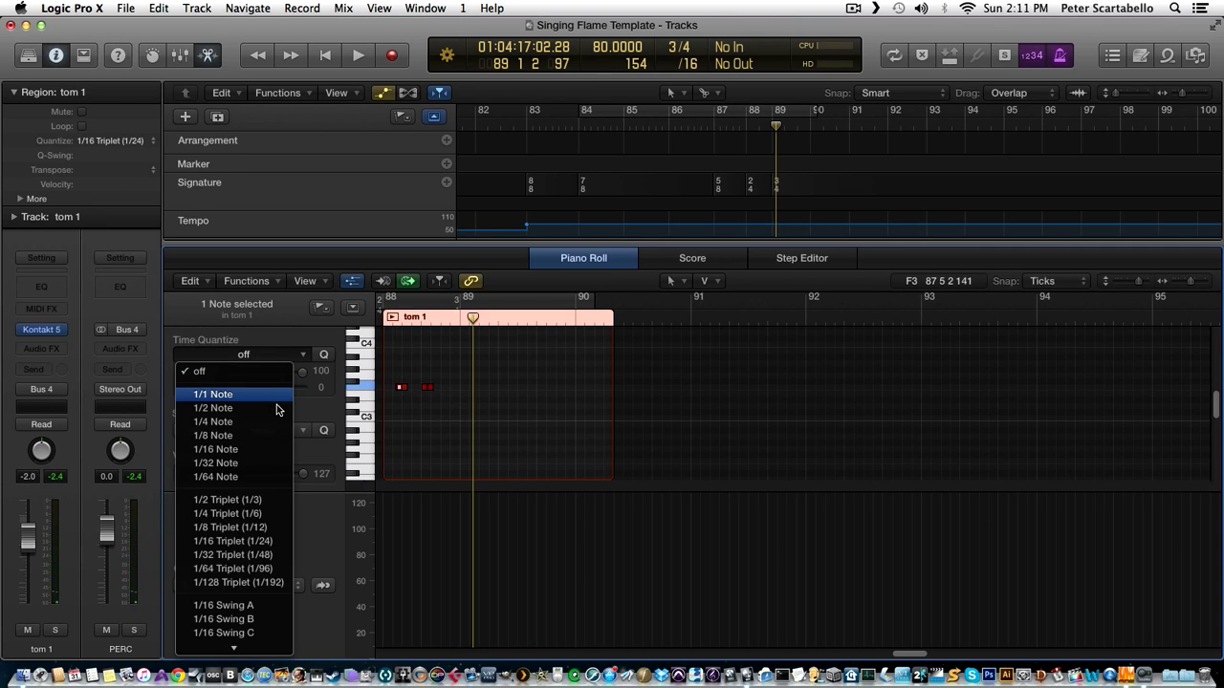
pyautogui.click(267, 559)
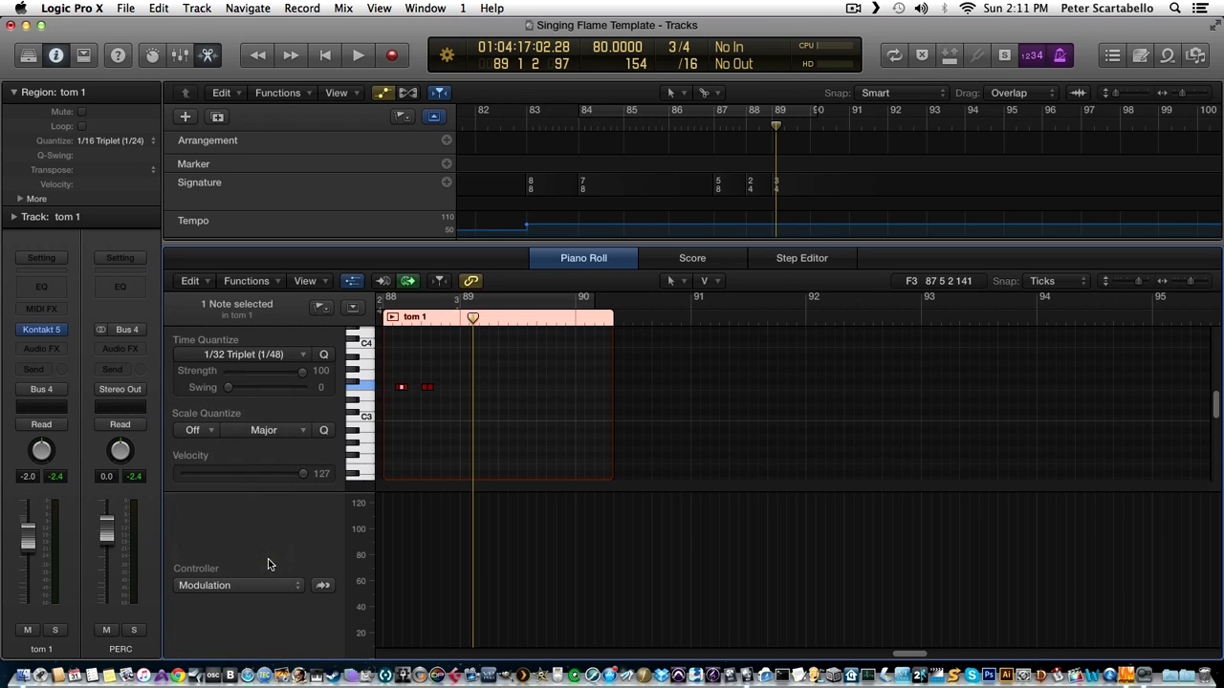
pyautogui.click(251, 431)
pyautogui.click(251, 430)
pyautogui.click(251, 357)
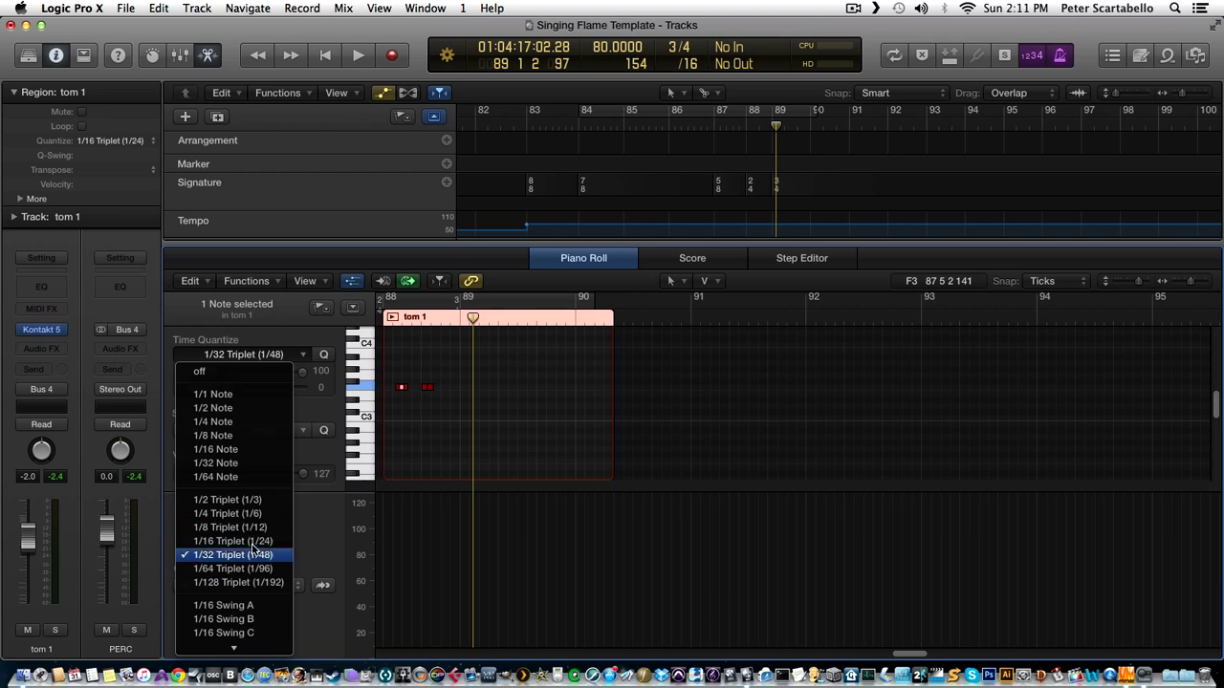
pyautogui.click(244, 463)
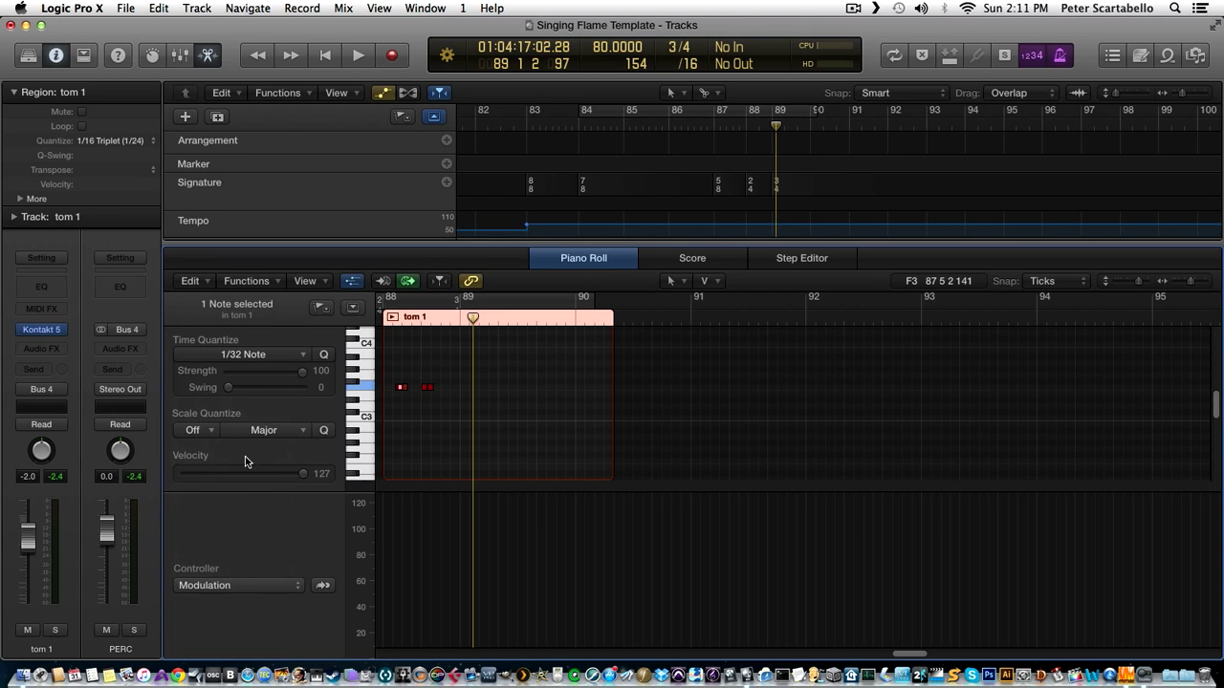
# Shift the first F3 note slightly earlier.
pyautogui.click(406, 419)
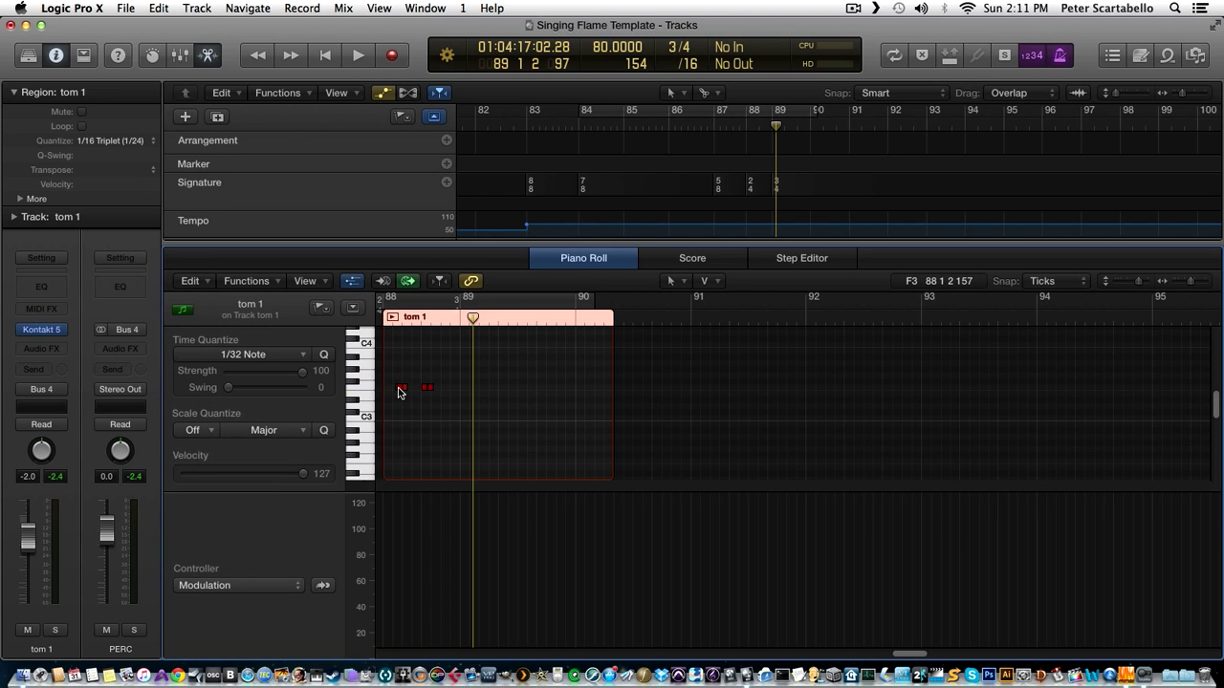
pyautogui.moveTo(400, 392); pyautogui.dragTo(393, 392)
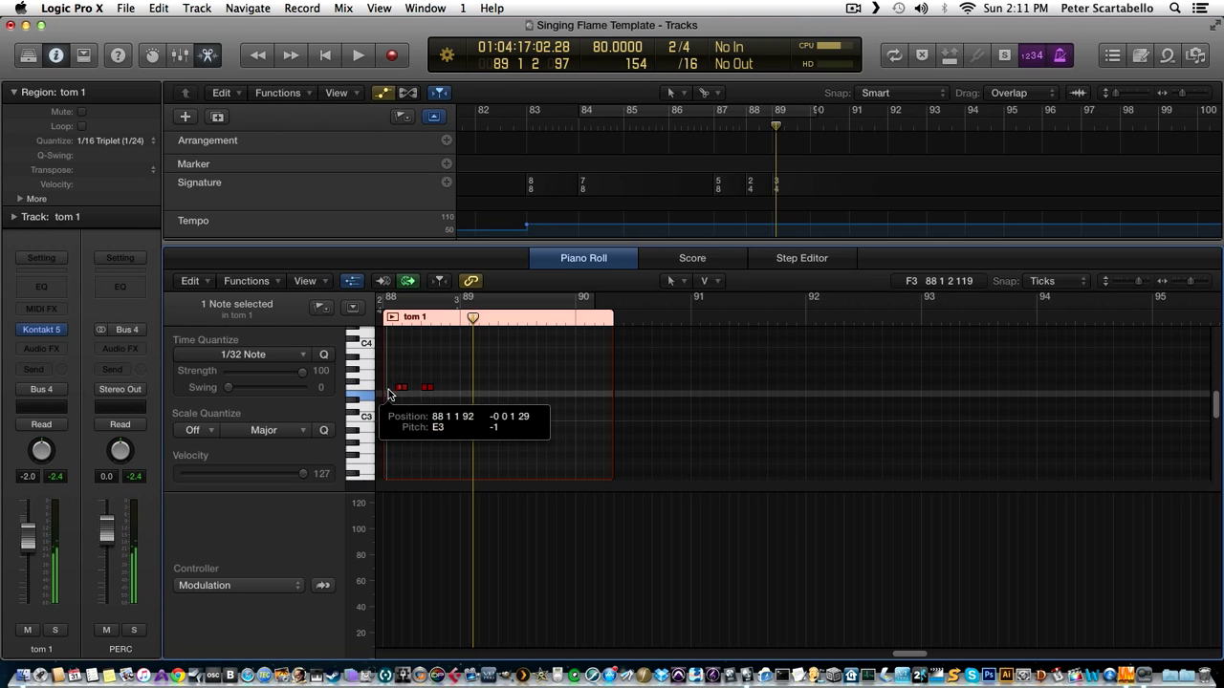
pyautogui.moveTo(393, 392); pyautogui.dragTo(394, 392)
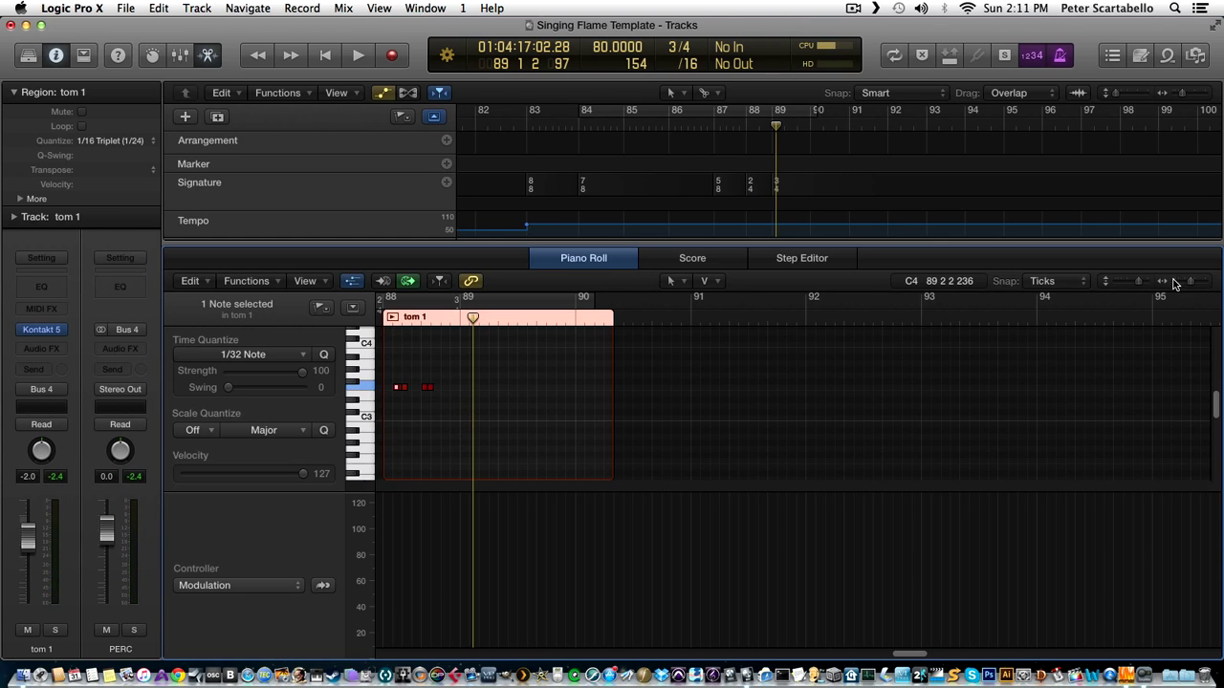
# Zoom in, adjust the second tom note's timing, and quantize it.
pyautogui.click(1192, 283)
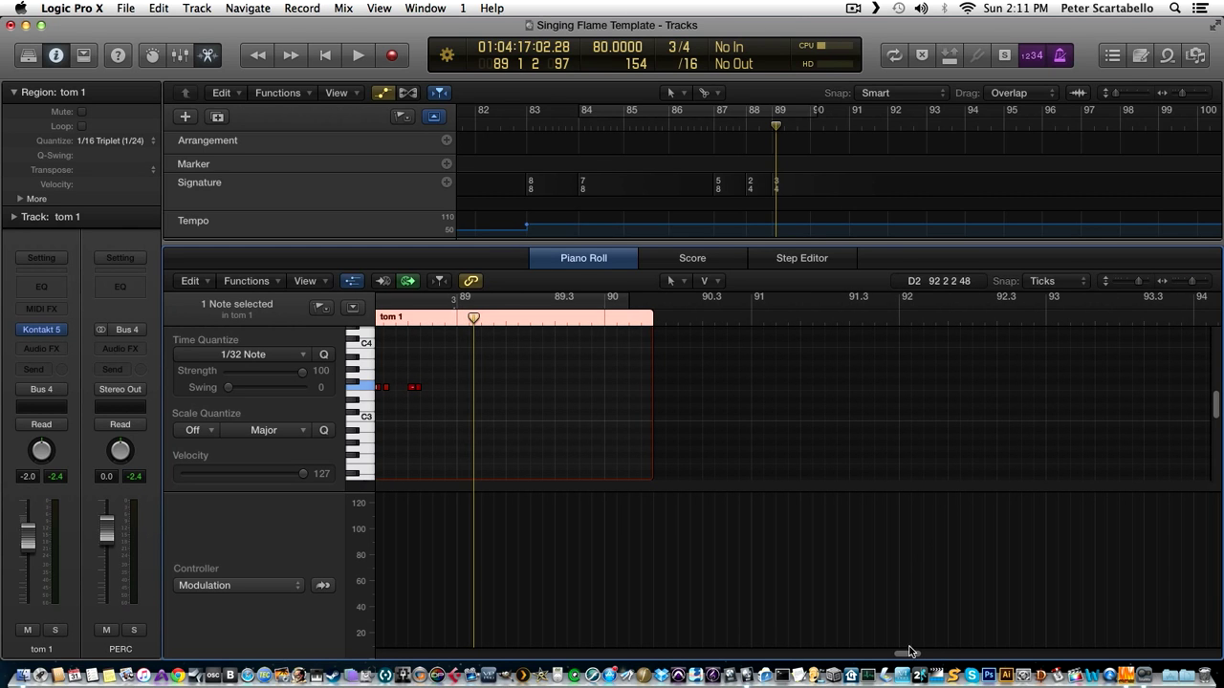
pyautogui.moveTo(909, 653); pyautogui.dragTo(902, 657)
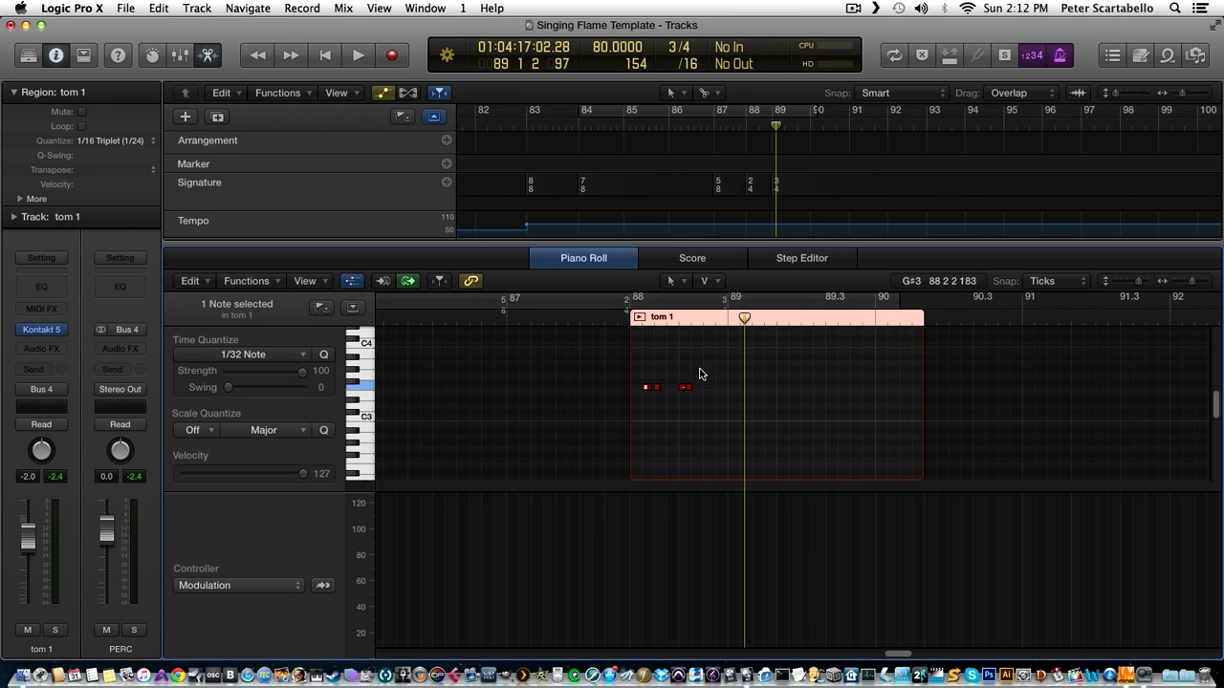
pyautogui.click(685, 388)
pyautogui.moveTo(687, 390); pyautogui.dragTo(693, 391)
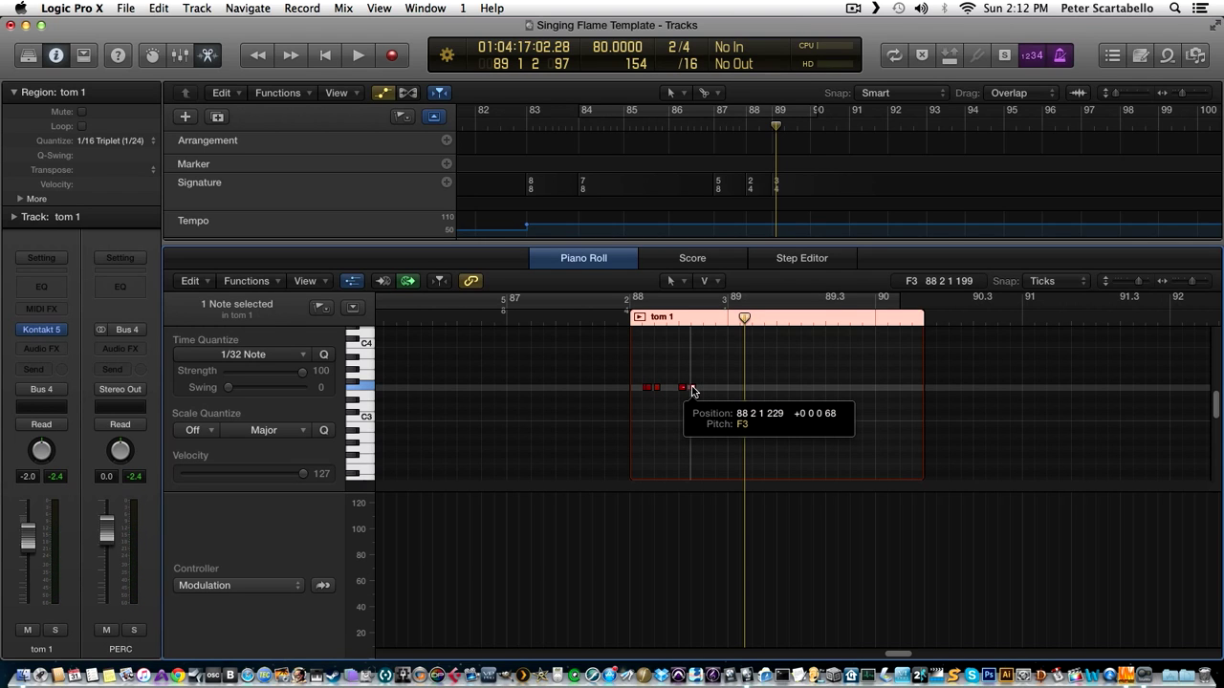
pyautogui.moveTo(680, 391); pyautogui.dragTo(693, 391)
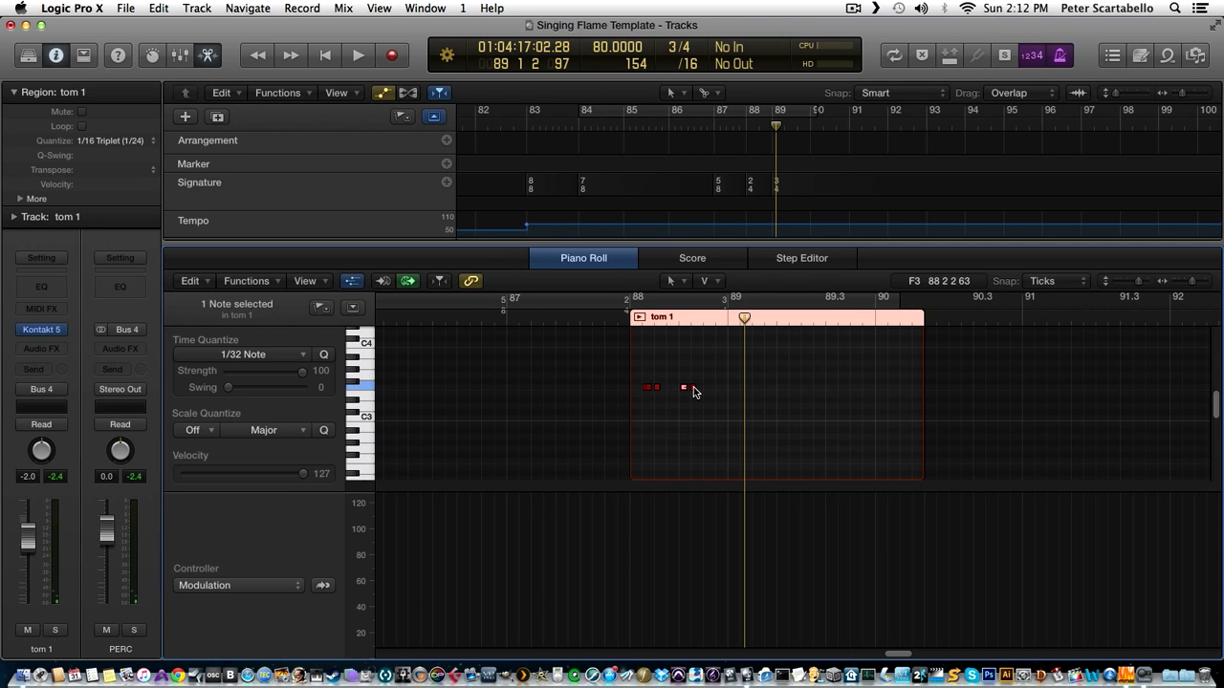
pyautogui.click(694, 391)
pyautogui.moveTo(694, 391); pyautogui.dragTo(656, 388)
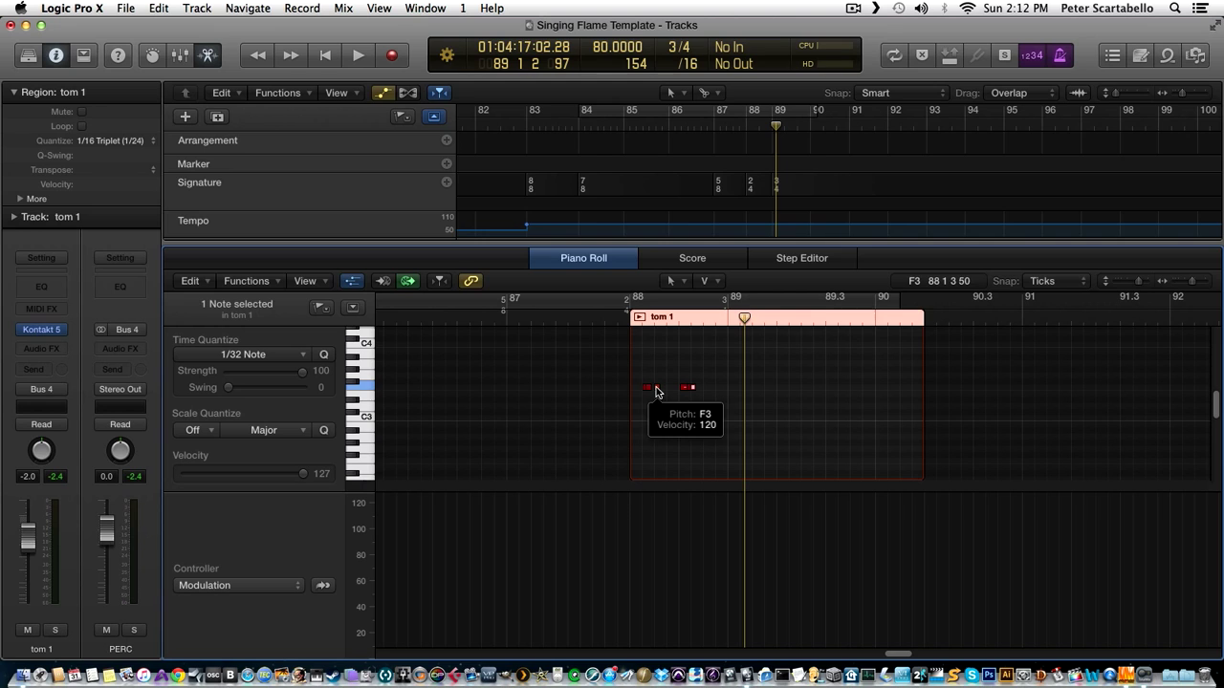
pyautogui.click(323, 355)
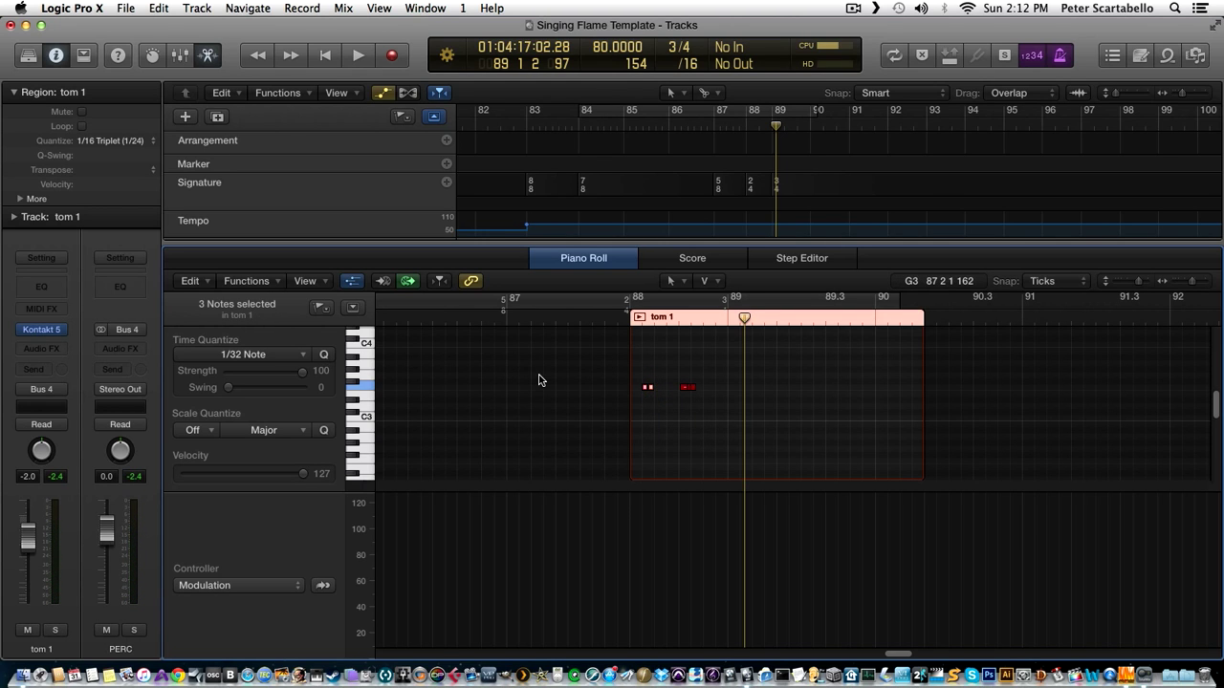
# Move the first note earlier, quantize the three notes near bar 88, and play back.
pyautogui.click(655, 389)
pyautogui.moveTo(655, 390); pyautogui.dragTo(647, 391)
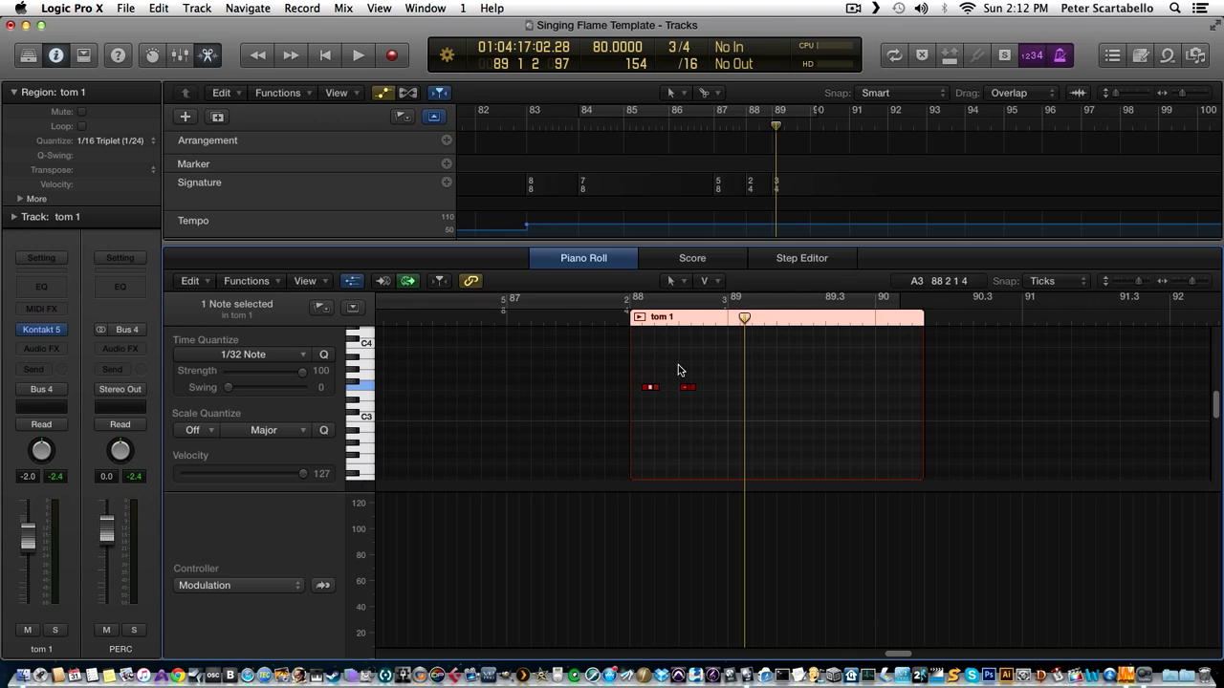
pyautogui.moveTo(672, 369); pyautogui.dragTo(635, 415)
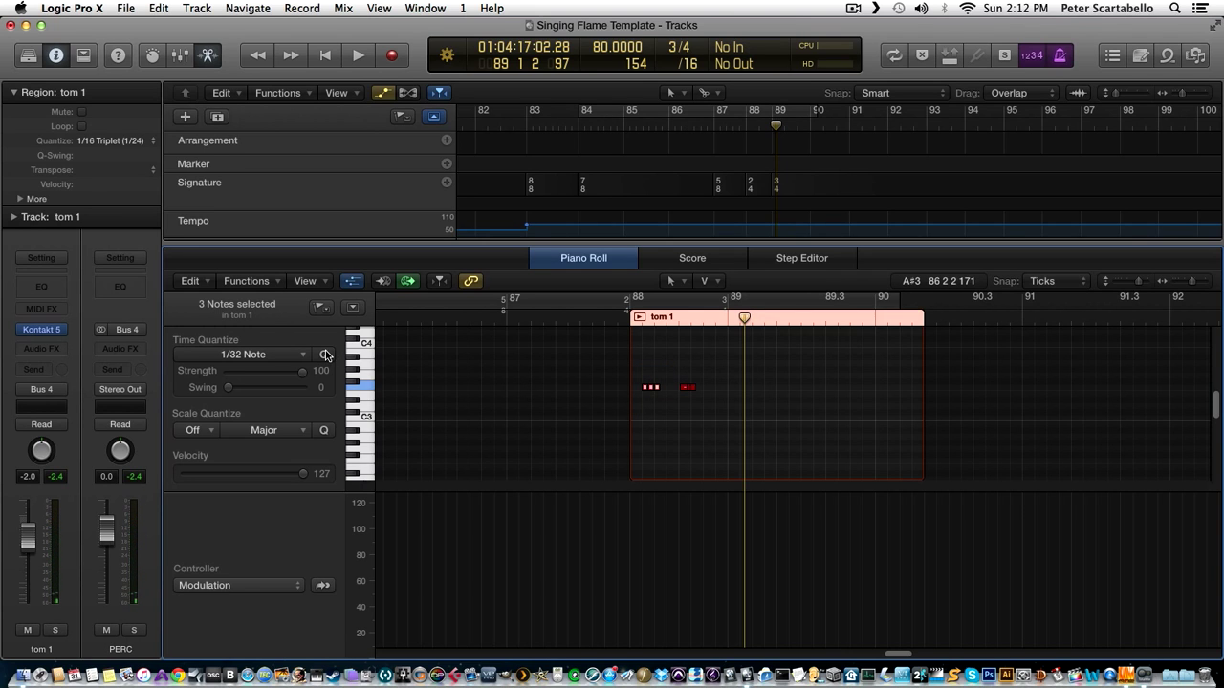
pyautogui.click(647, 377)
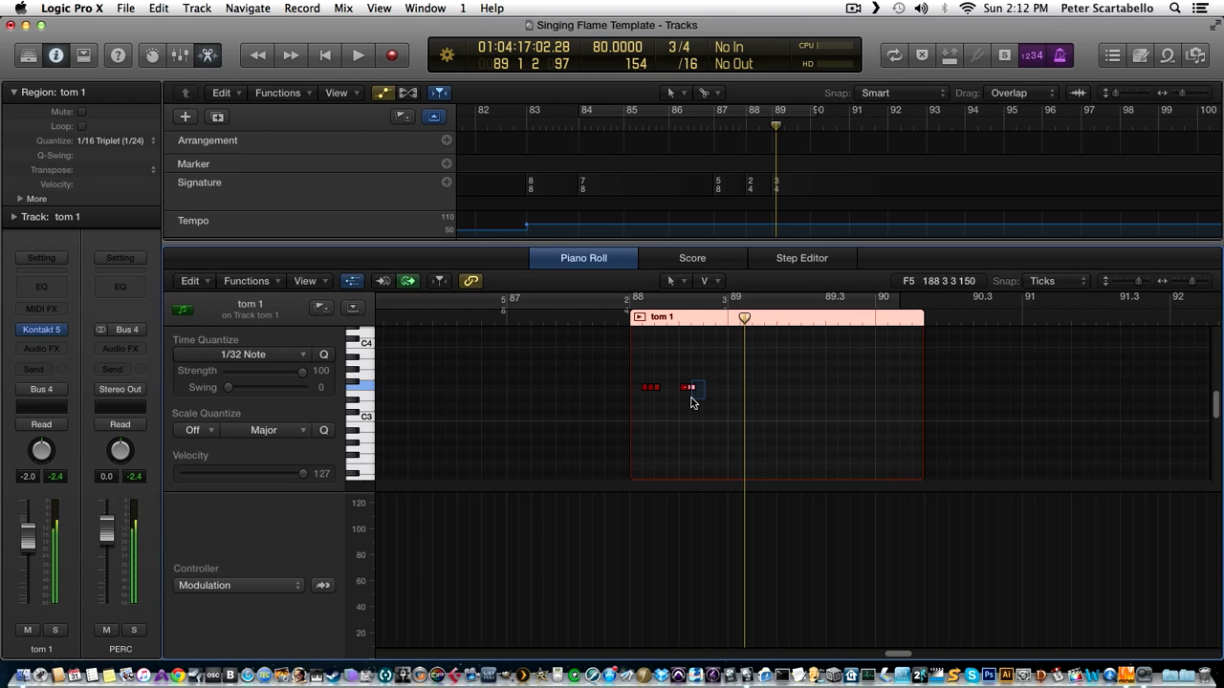
pyautogui.click(323, 354)
pyautogui.click(658, 357)
pyautogui.doubleClick(618, 322)
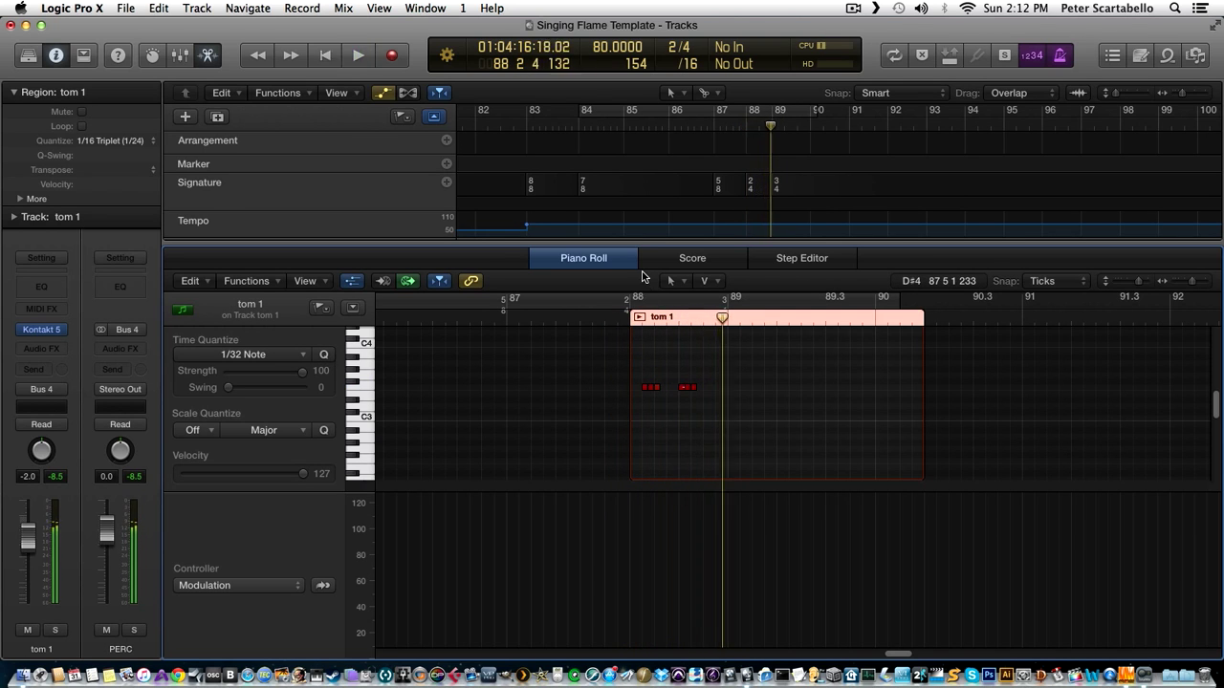
# Close the Piano Roll and trim the end of the third tom 1 region.
pyautogui.press('space')
pyautogui.press('p')
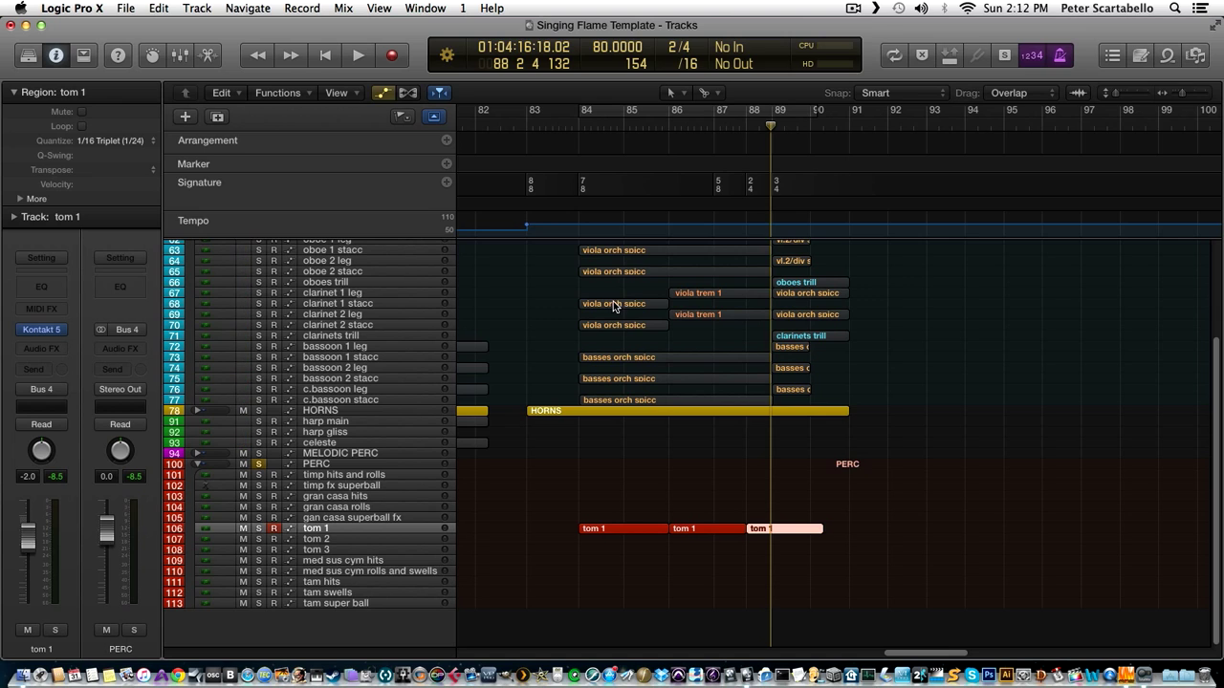
pyautogui.click(833, 525)
pyautogui.moveTo(818, 528); pyautogui.dragTo(768, 528)
pyautogui.press('space')
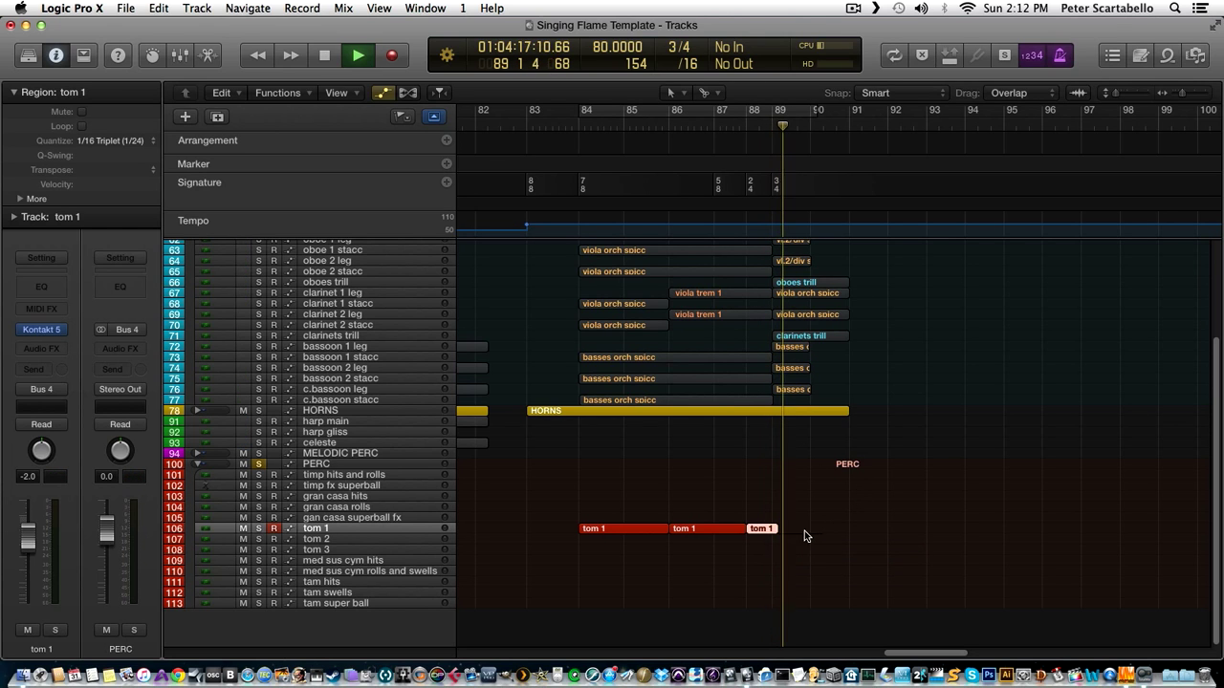
pyautogui.press('space')
pyautogui.moveTo(773, 527); pyautogui.dragTo(770, 528)
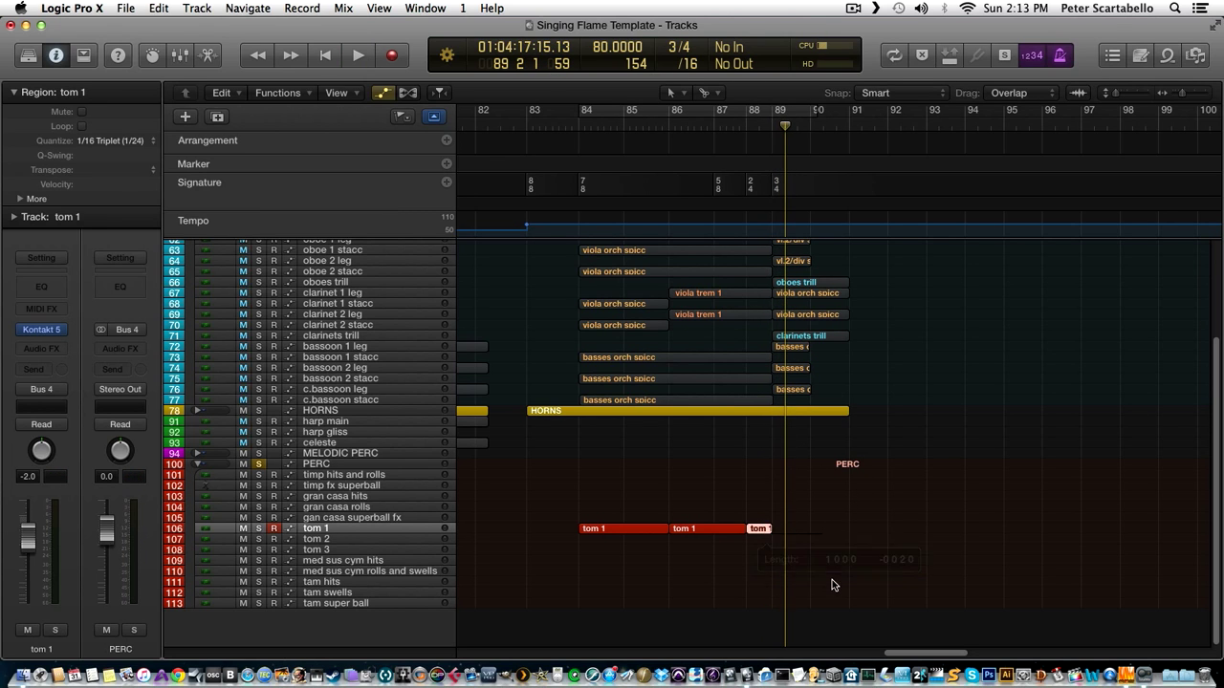
pyautogui.click(770, 128)
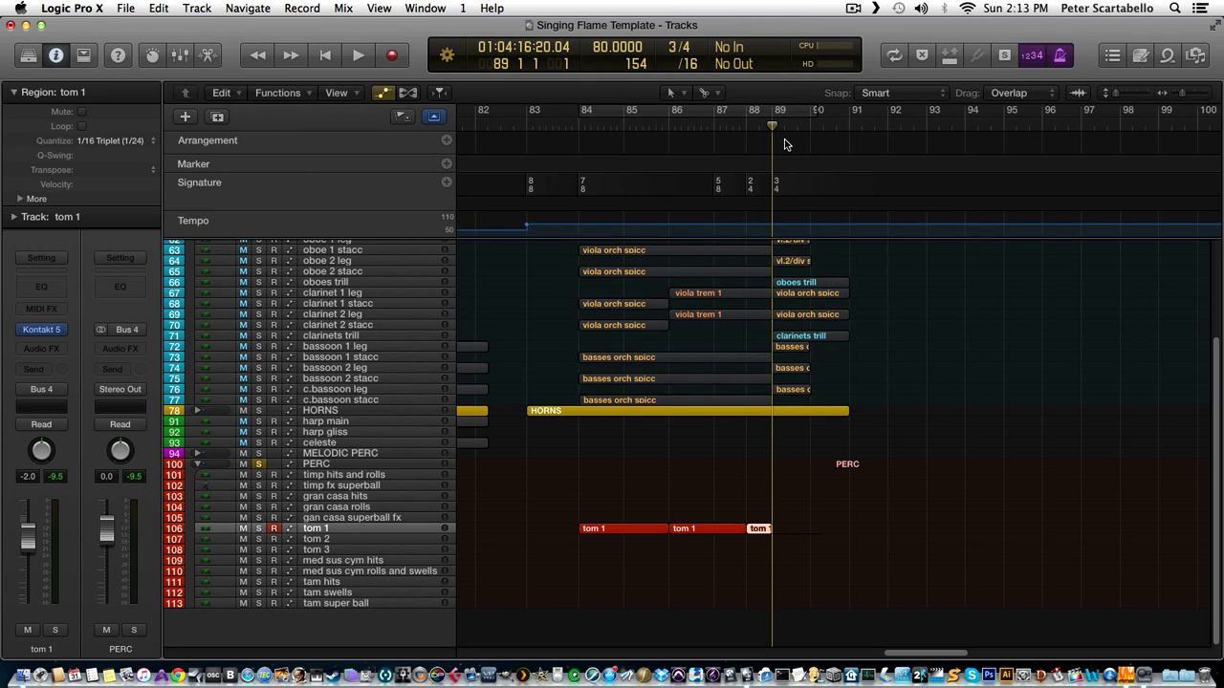
# Record a new tom 1 take just after bar 89.
pyautogui.press('3')
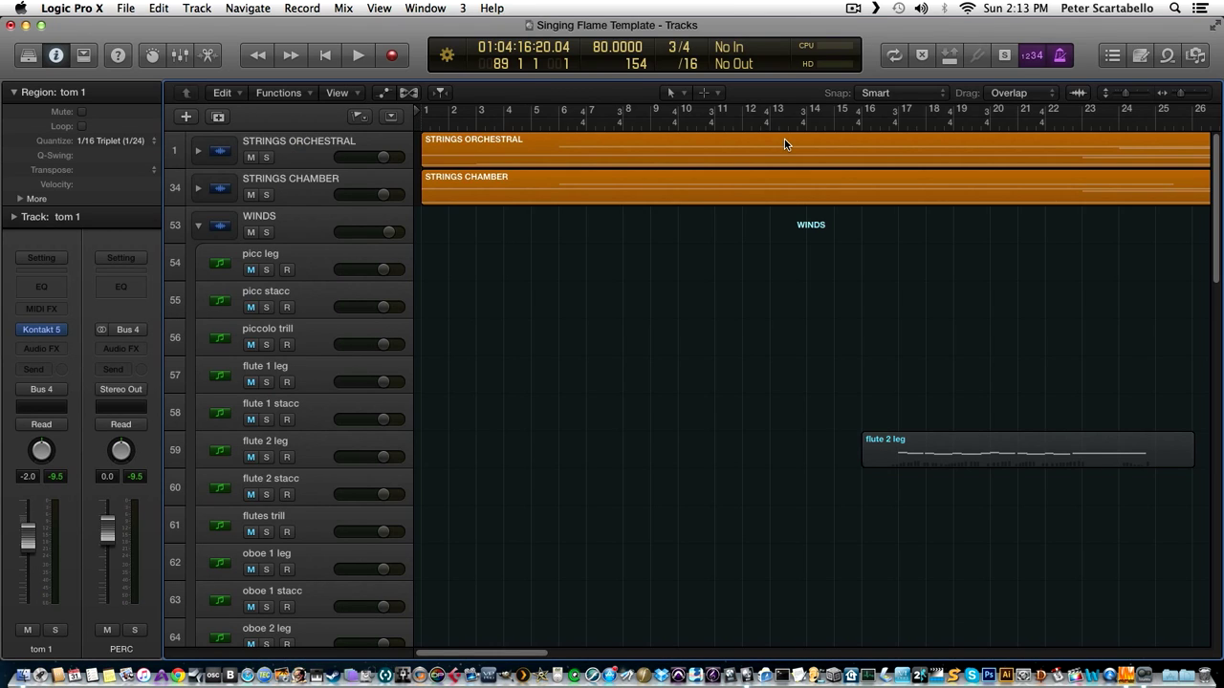
pyautogui.press('1')
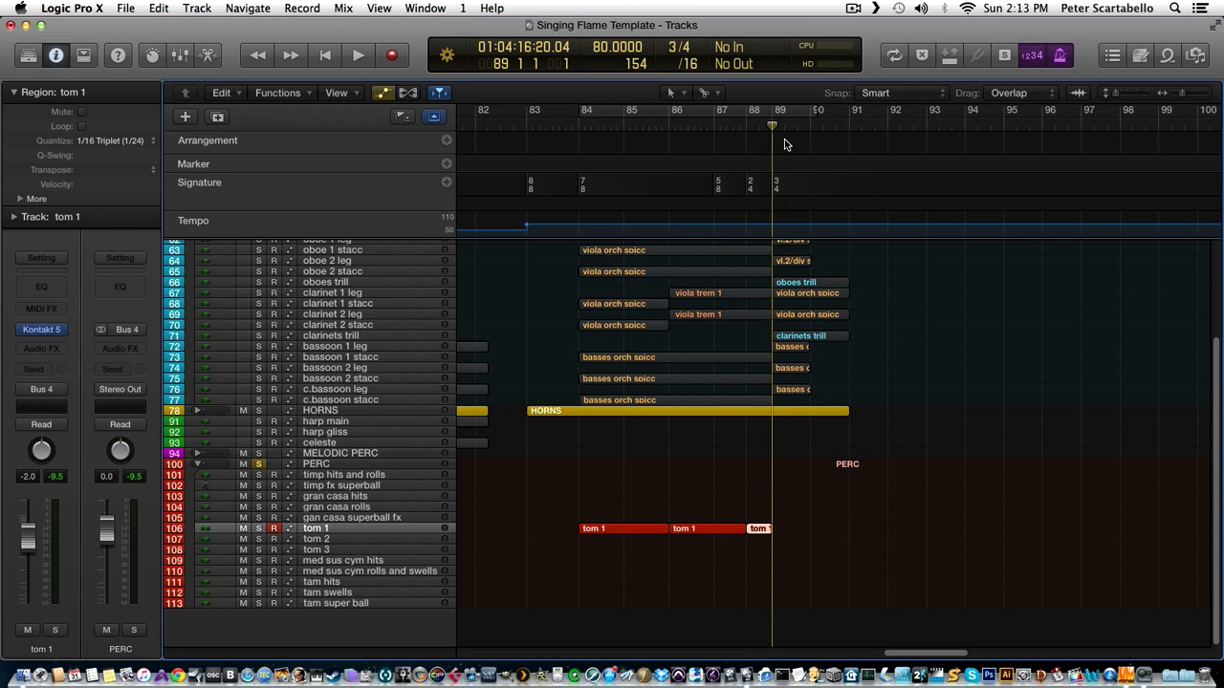
pyautogui.press('space')
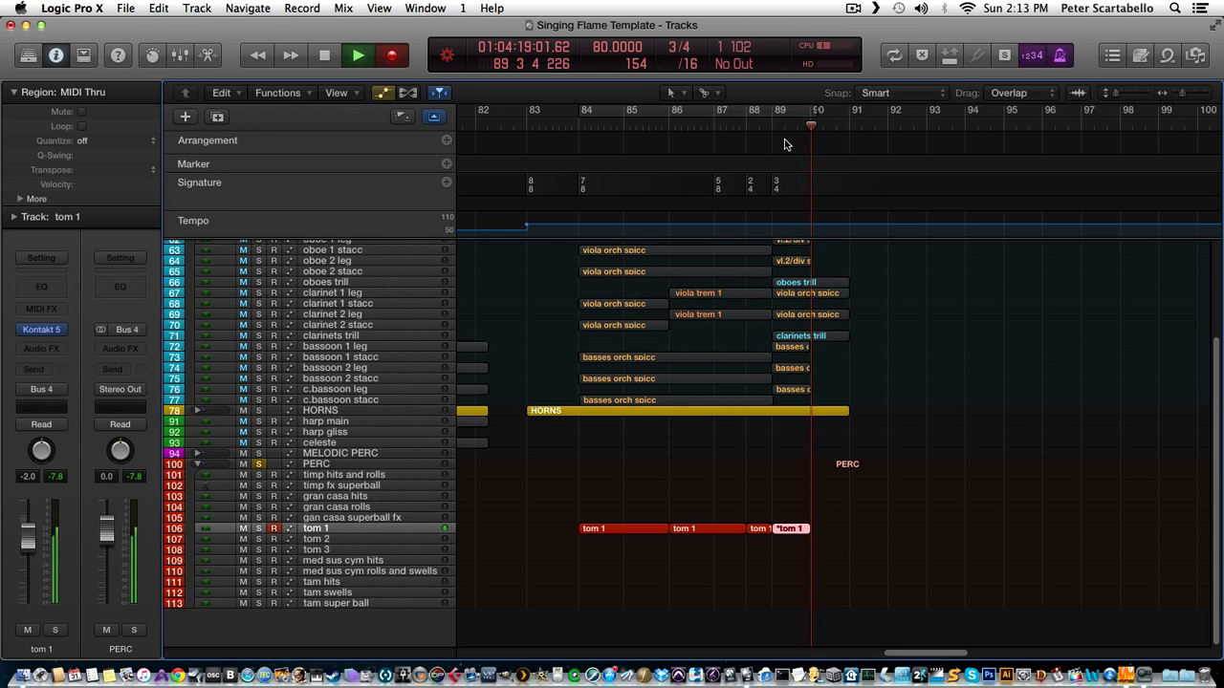
pyautogui.press('space')
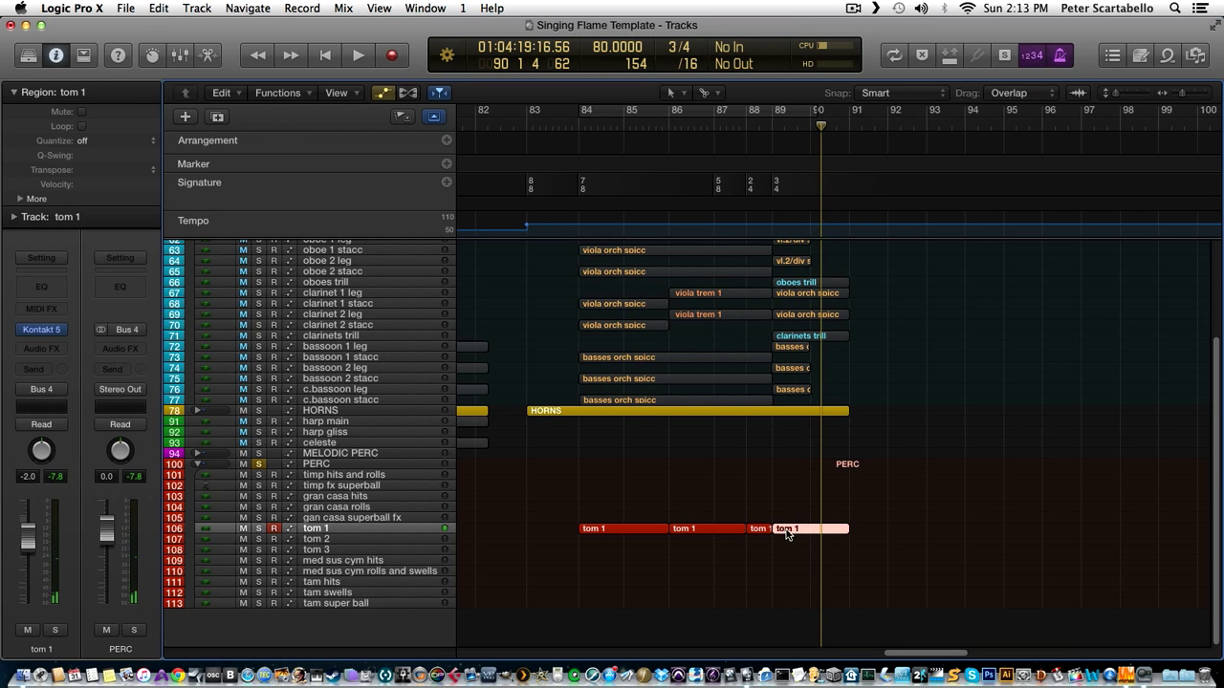
# Open the fourth tom 1 region, nudge its second E4 note earlier, and play back from bar 89.
pyautogui.doubleClick(786, 532)
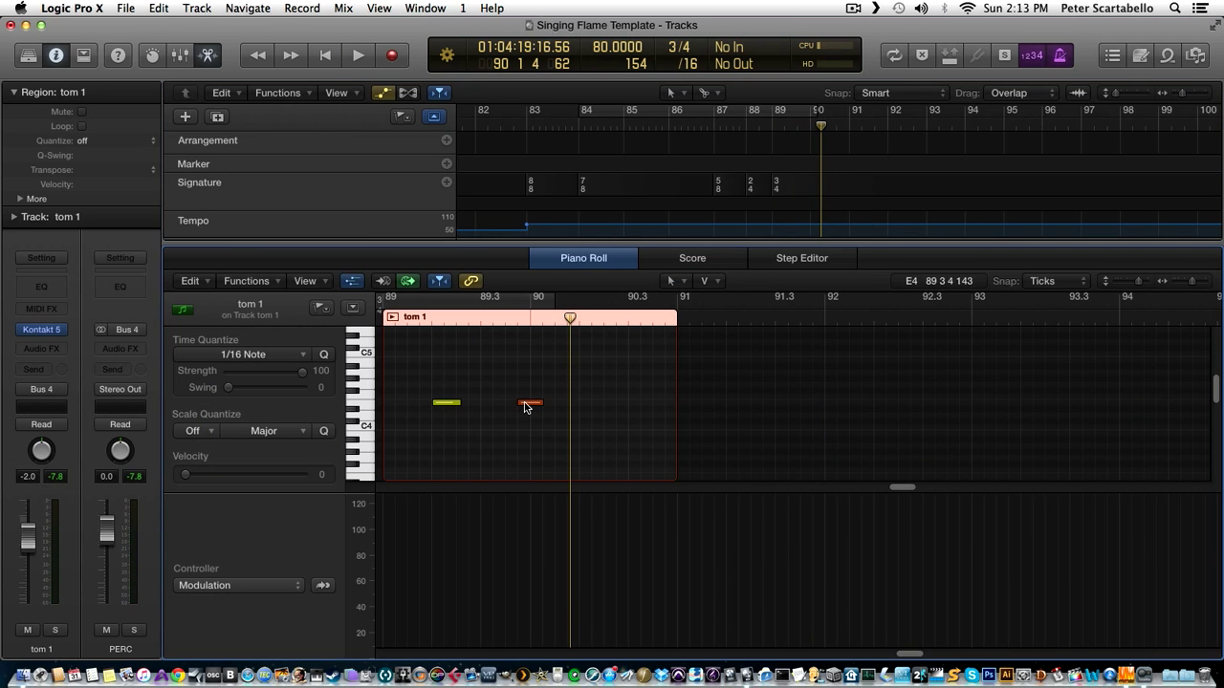
pyautogui.moveTo(524, 402); pyautogui.dragTo(516, 405)
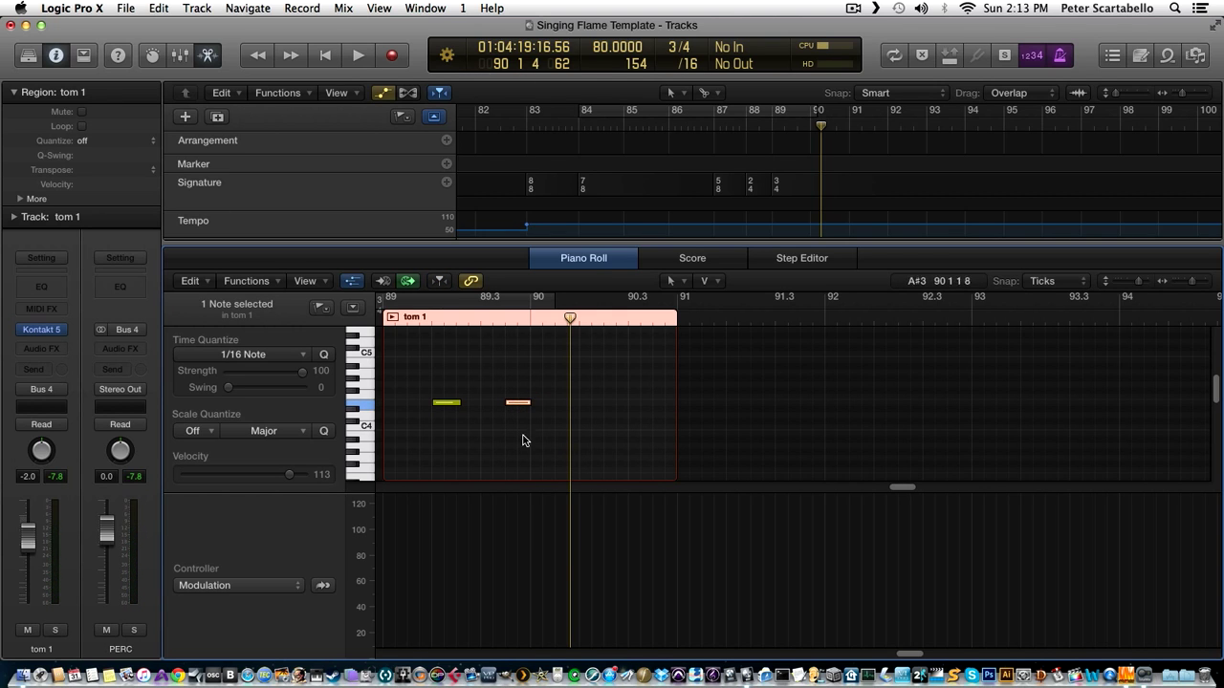
pyautogui.click(419, 319)
pyautogui.press('space')
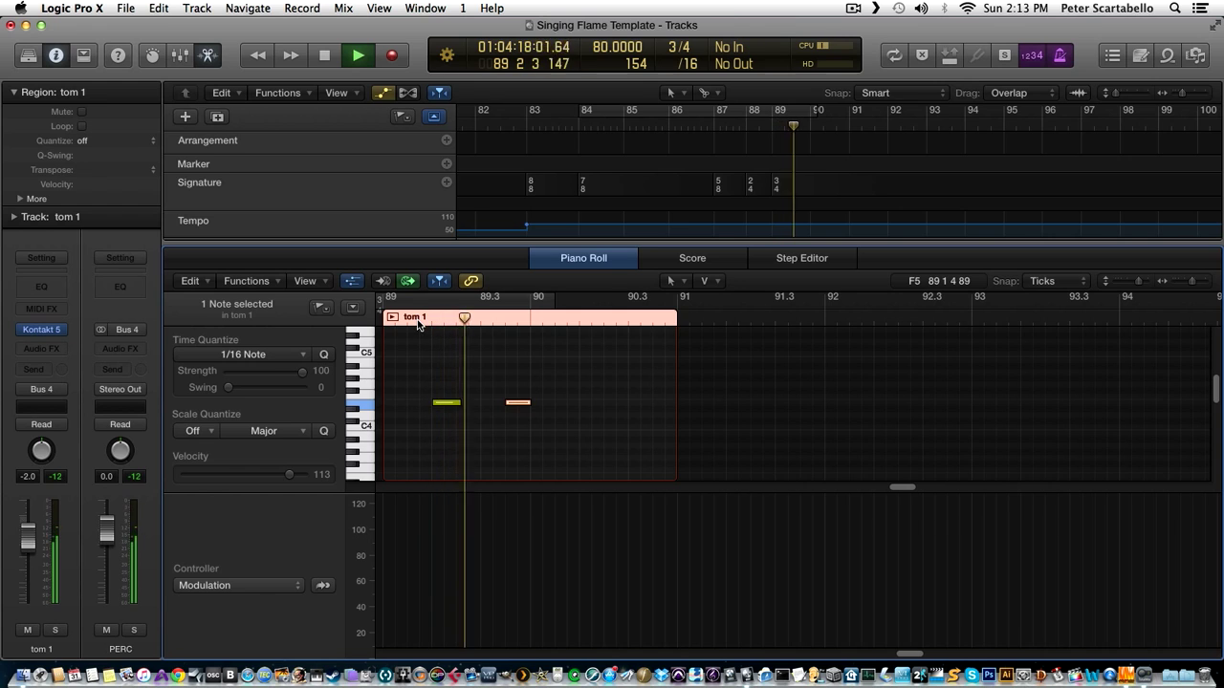
pyautogui.press('space')
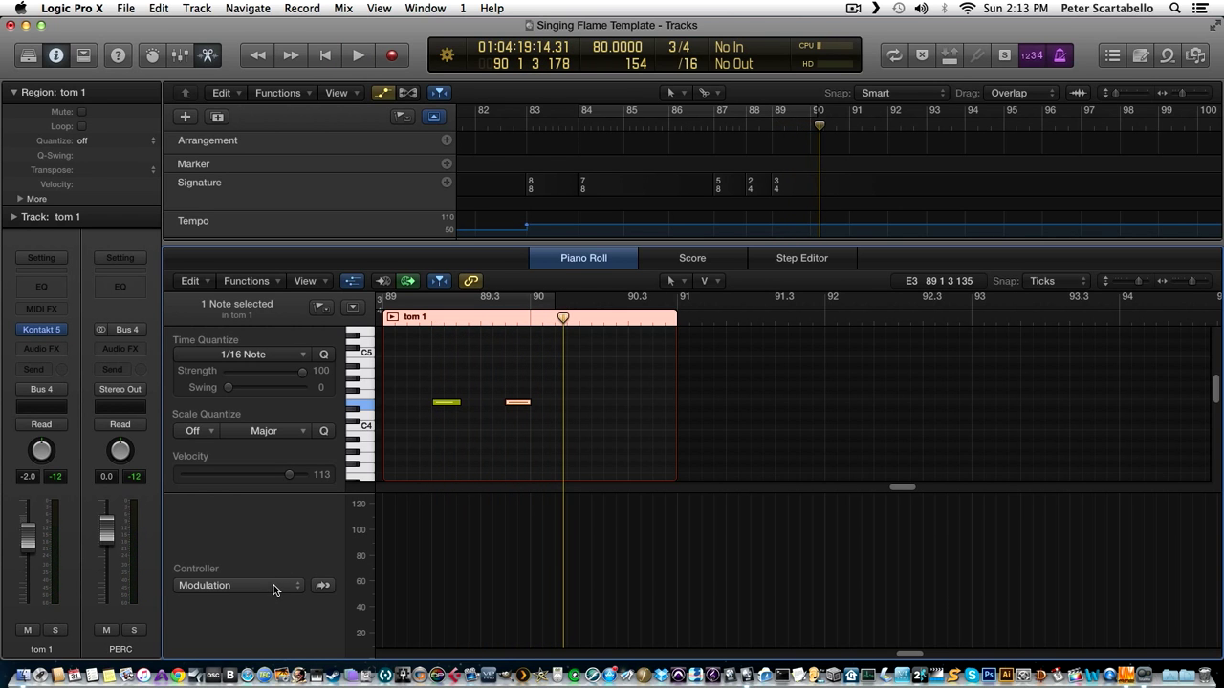
# Draw a modulation line on the tom region rising to a 126 point, and audition it.
pyautogui.click(432, 514)
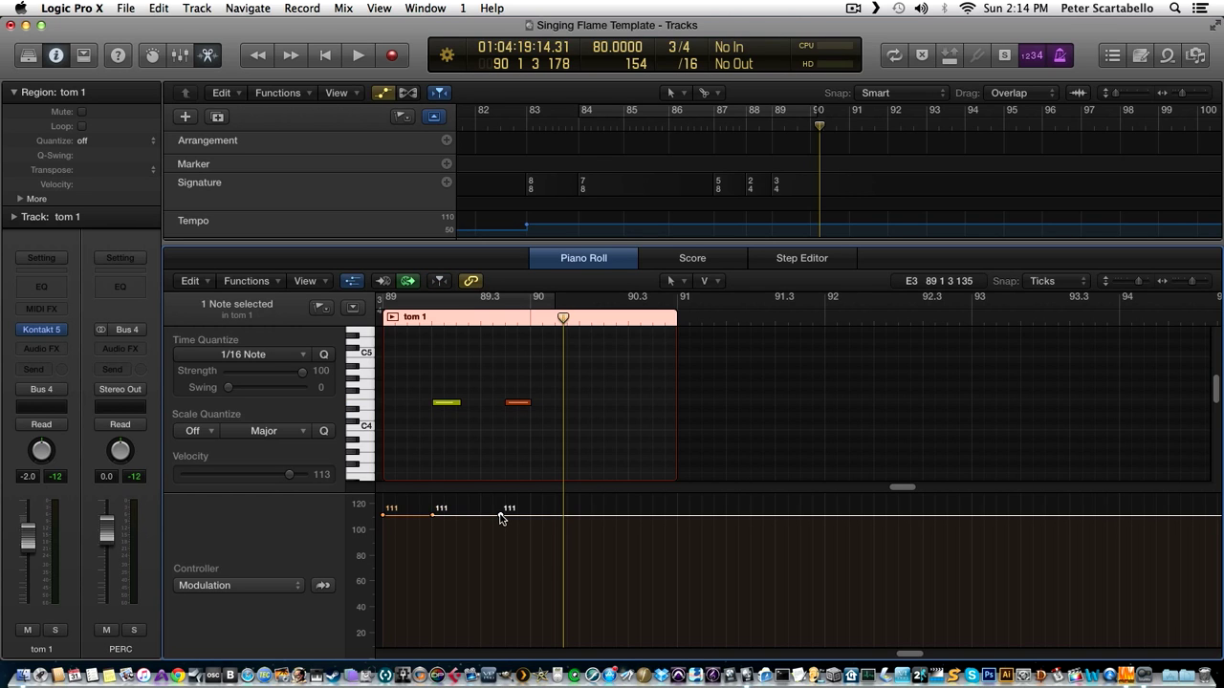
pyautogui.moveTo(499, 519); pyautogui.dragTo(500, 498)
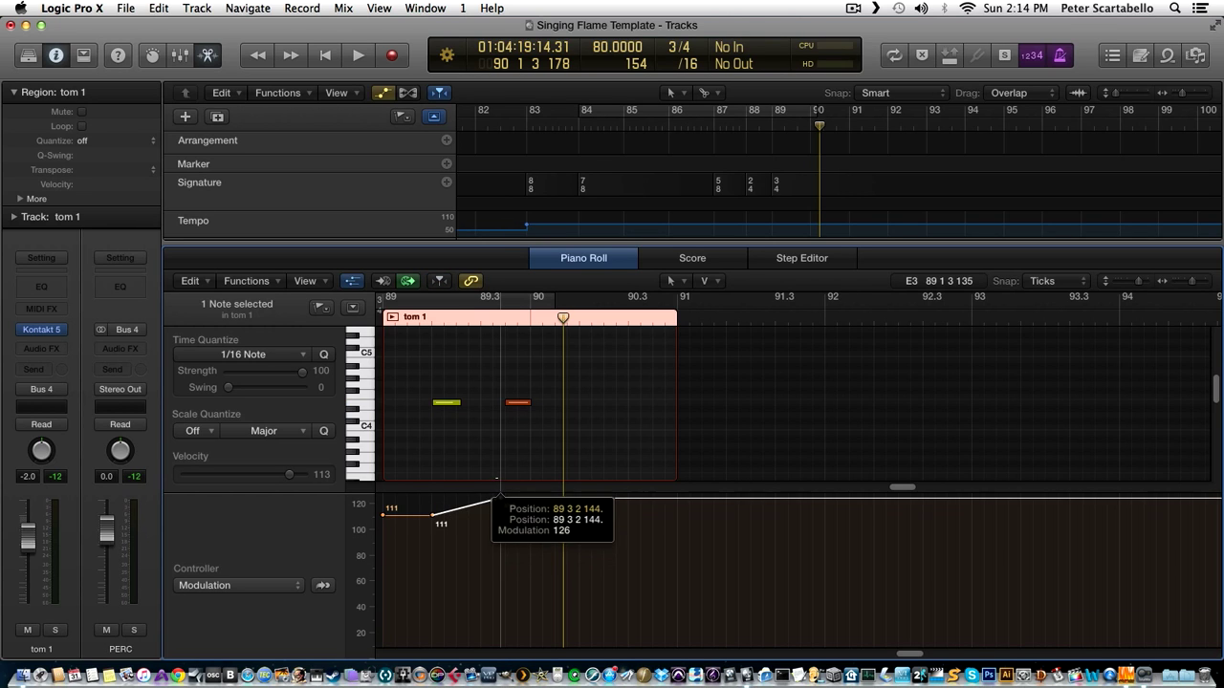
pyautogui.click(422, 319)
pyautogui.press('space')
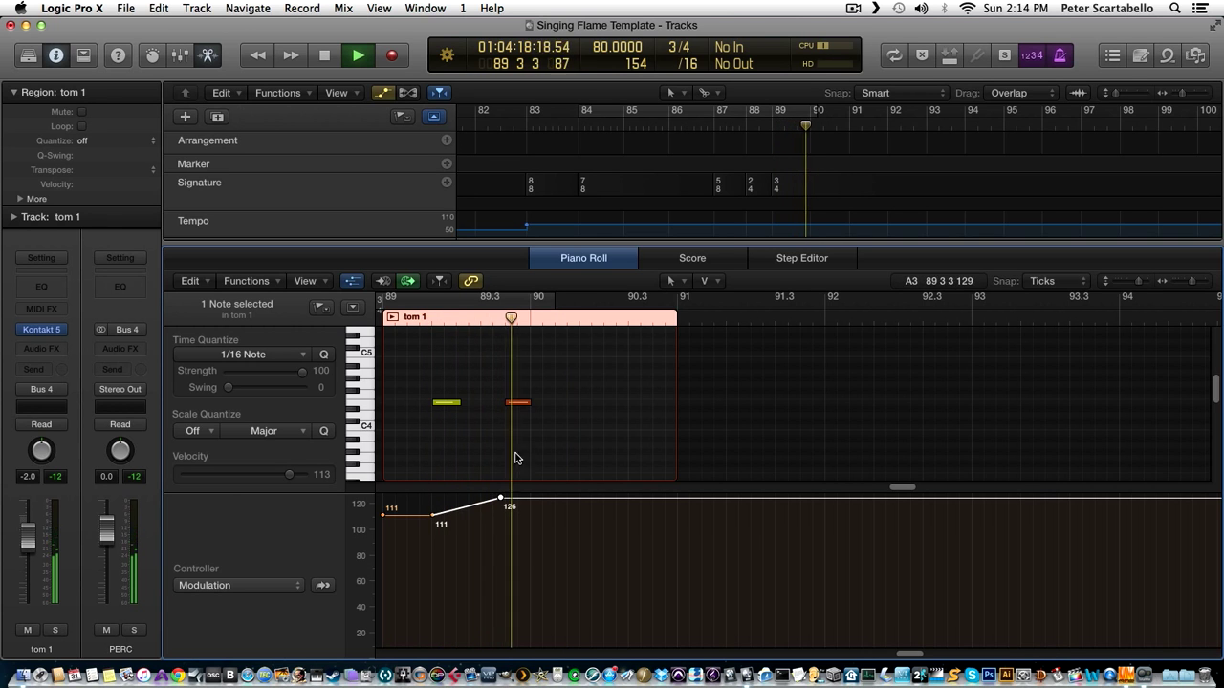
pyautogui.press('space')
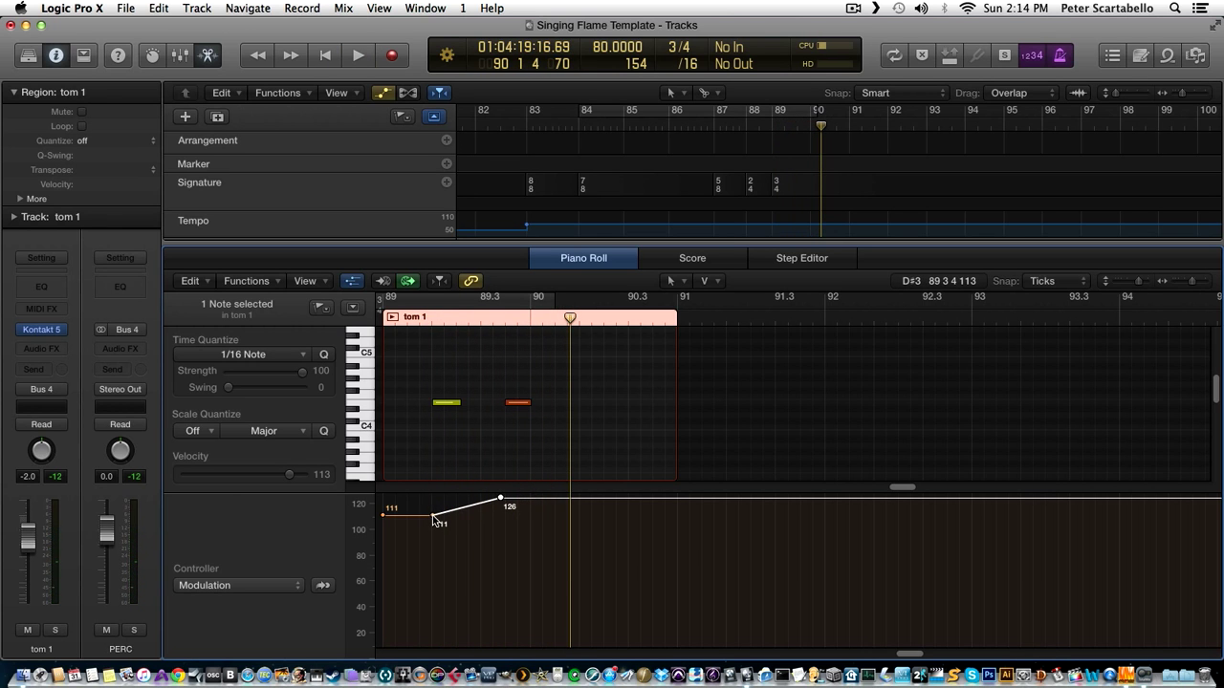
# Lower the middle modulation point to 107 and listen to the swell.
pyautogui.moveTo(433, 517); pyautogui.dragTo(432, 521)
pyautogui.click(417, 318)
pyautogui.press('space')
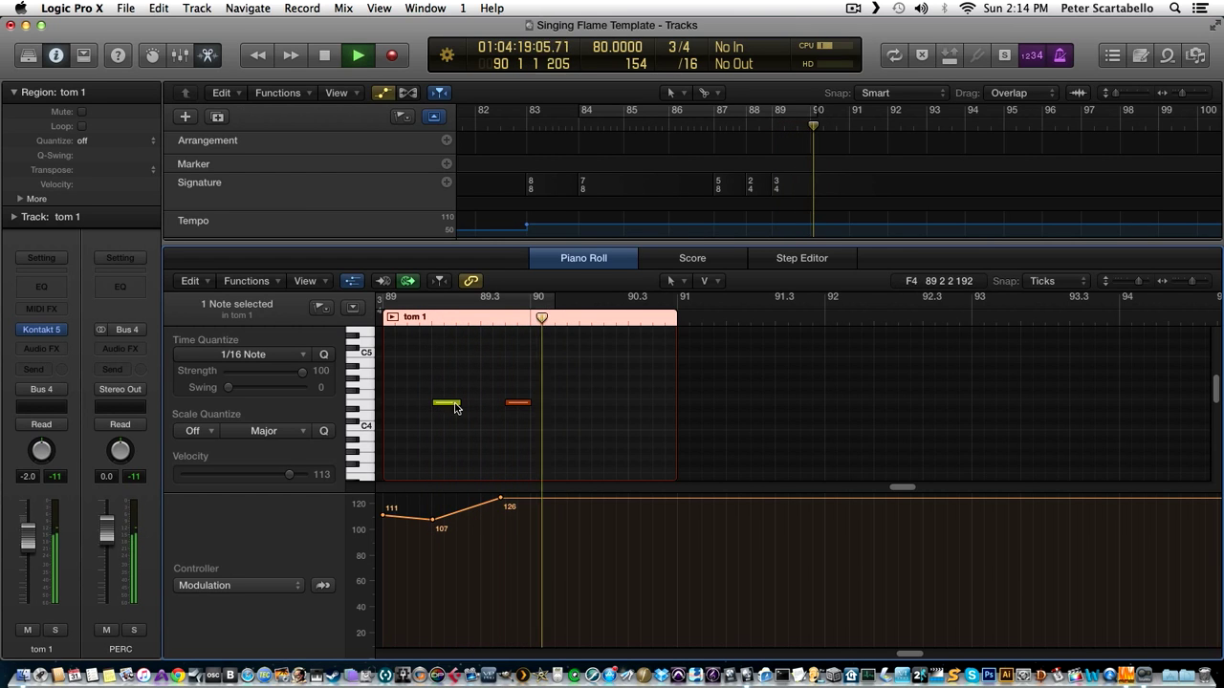
pyautogui.press('space')
# Drop the middle point to 102, move the 126 point to bar 90, and audition.
pyautogui.click(500, 501)
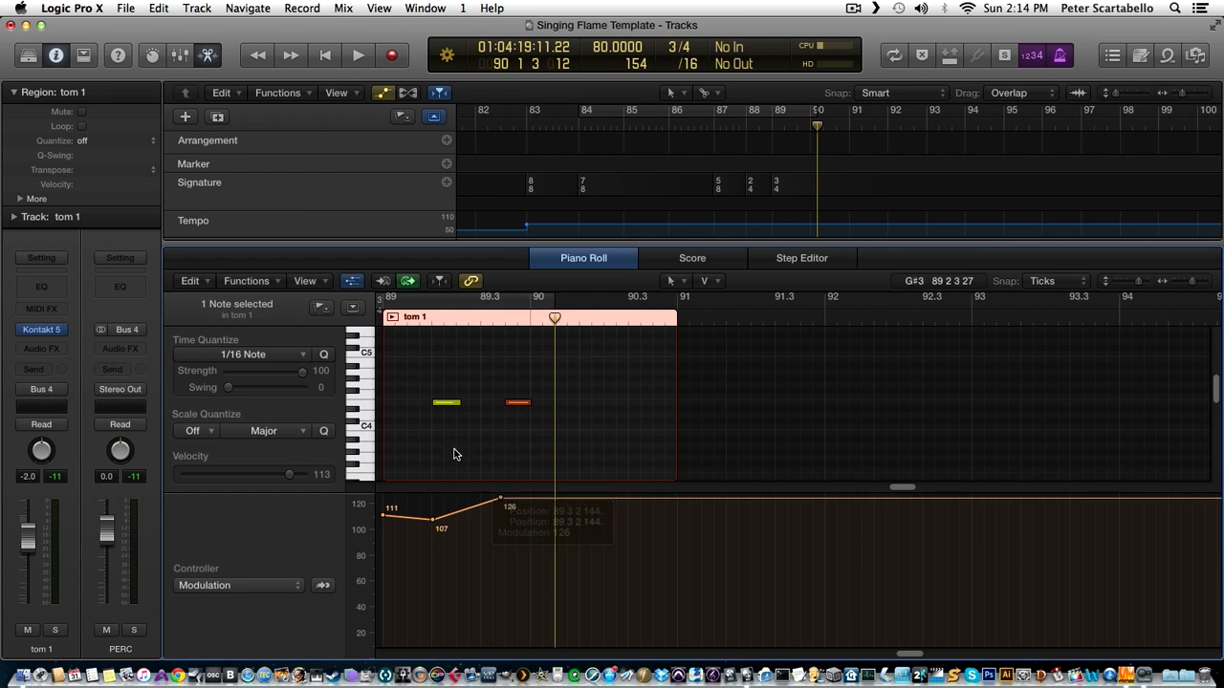
pyautogui.moveTo(431, 521); pyautogui.dragTo(432, 526)
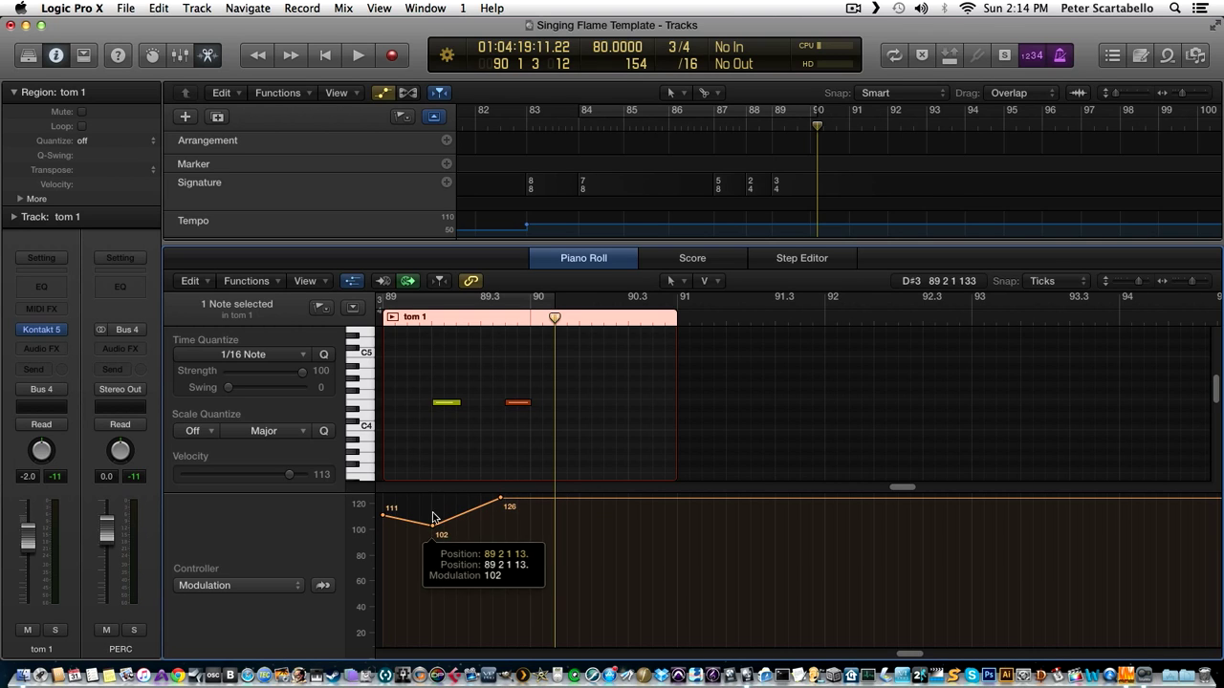
pyautogui.moveTo(500, 501); pyautogui.dragTo(530, 498)
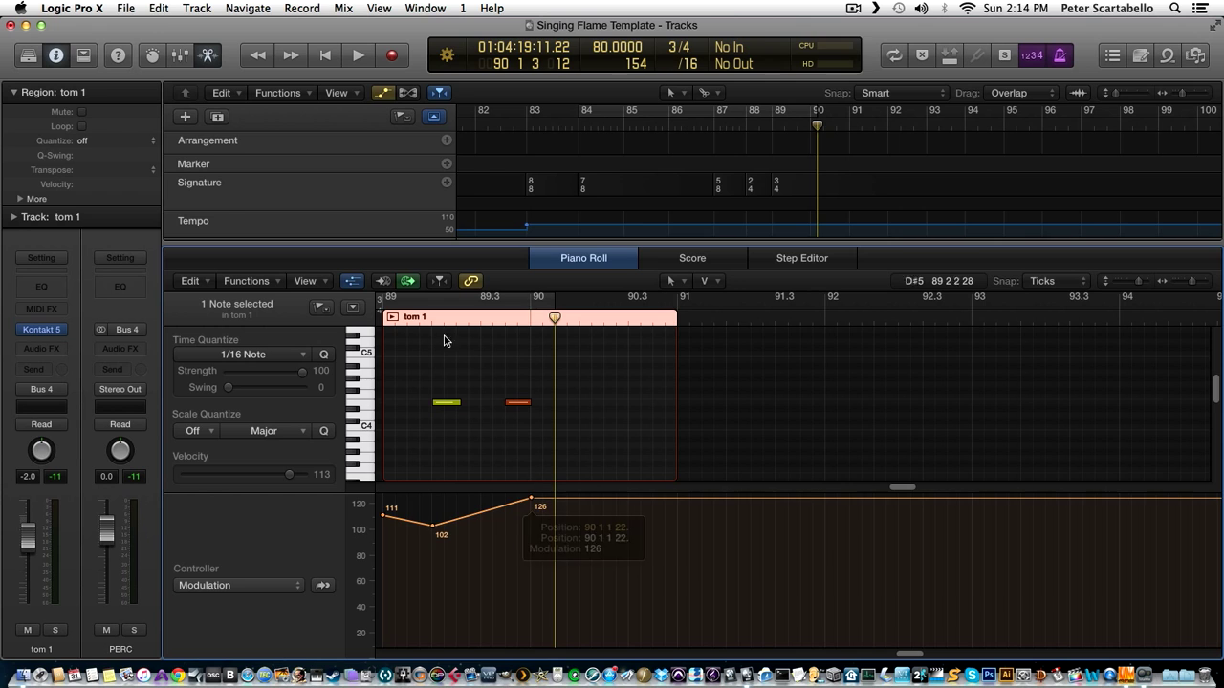
pyautogui.click(418, 319)
pyautogui.press('space')
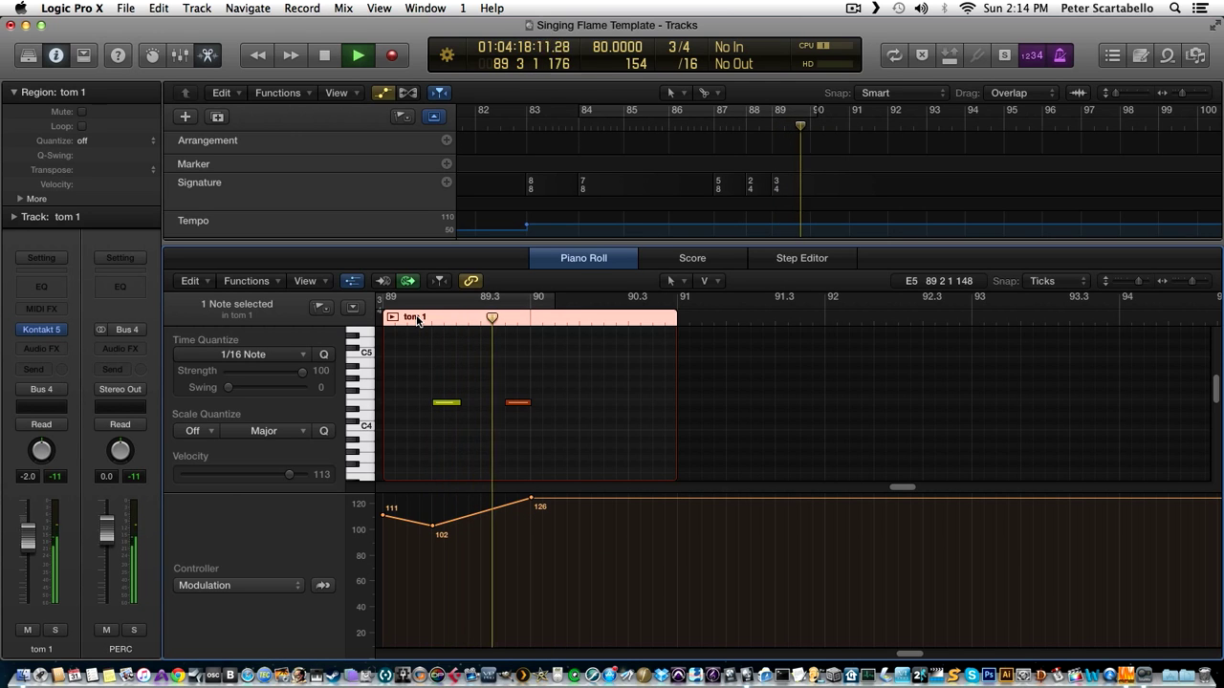
pyautogui.press('space')
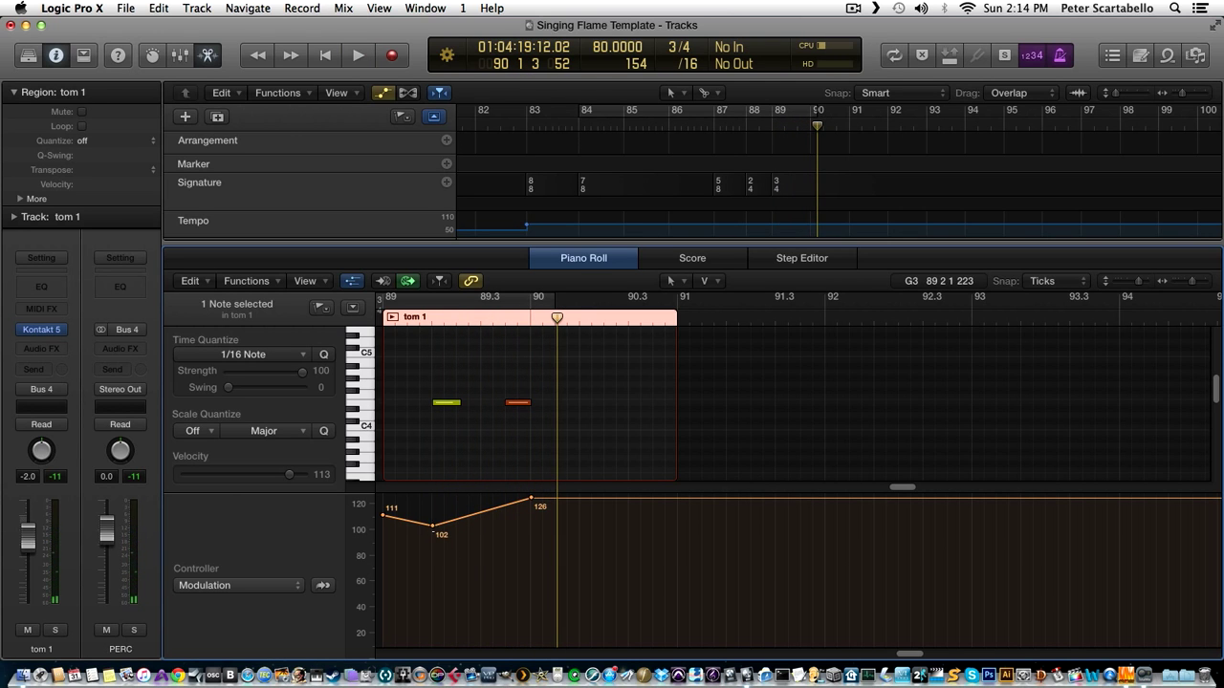
# Reshape the middle modulation dip through 75 and 45, settling at 68, auditioning each change.
pyautogui.moveTo(431, 527); pyautogui.dragTo(432, 557)
pyautogui.click(432, 319)
pyautogui.press('space')
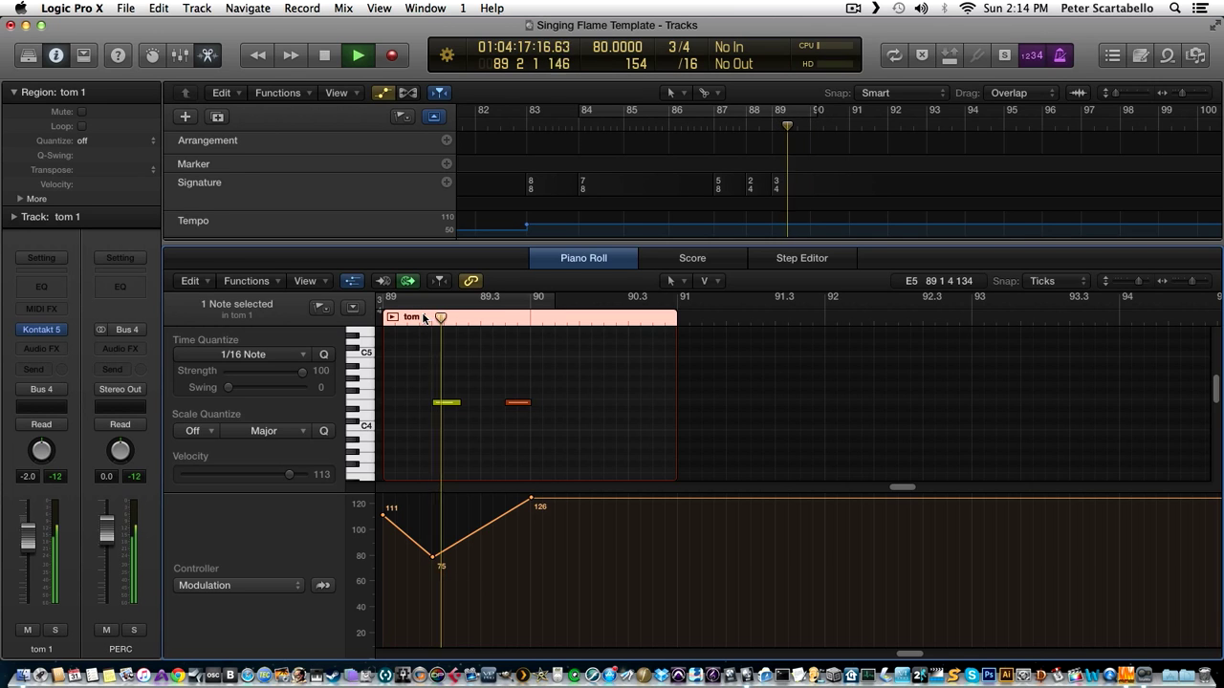
pyautogui.press('space')
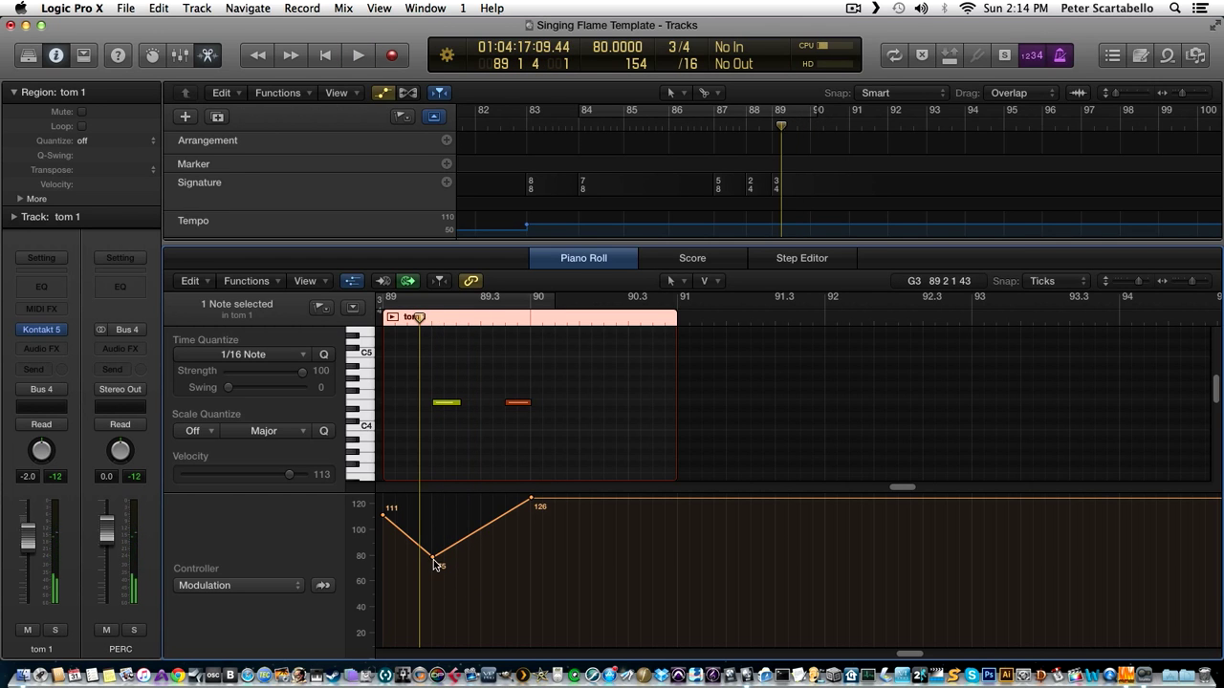
pyautogui.moveTo(432, 557); pyautogui.dragTo(432, 591)
pyautogui.press('space')
pyautogui.press('space')
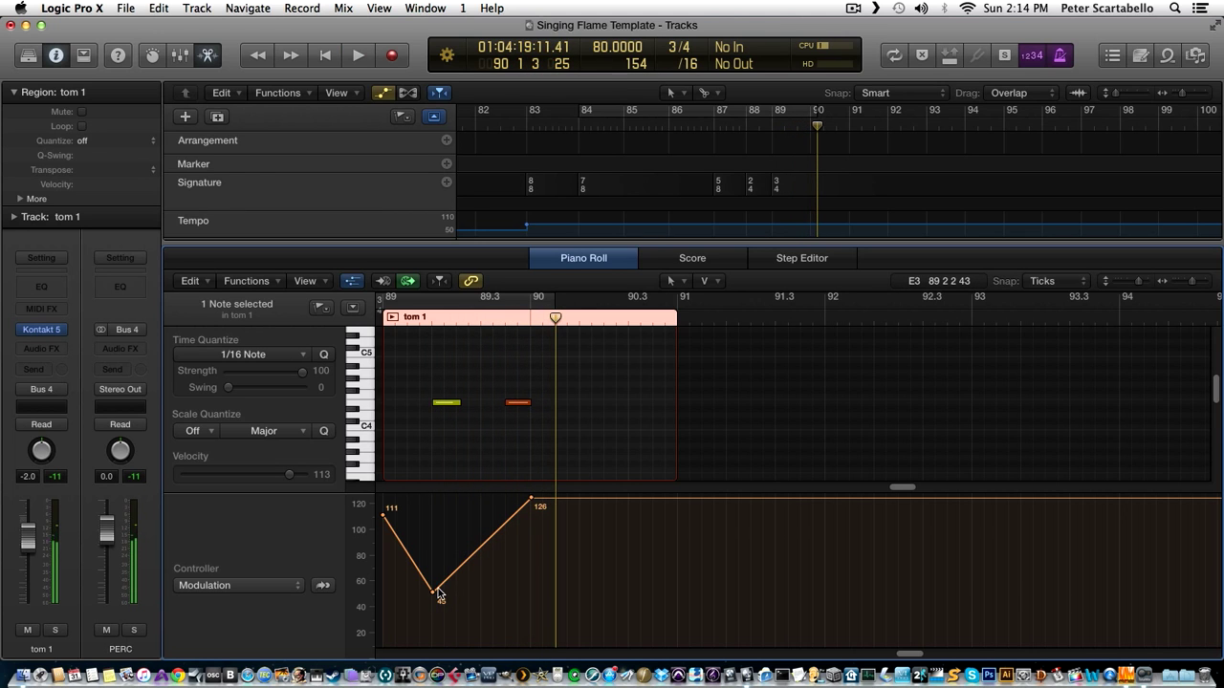
pyautogui.moveTo(432, 595); pyautogui.dragTo(432, 563)
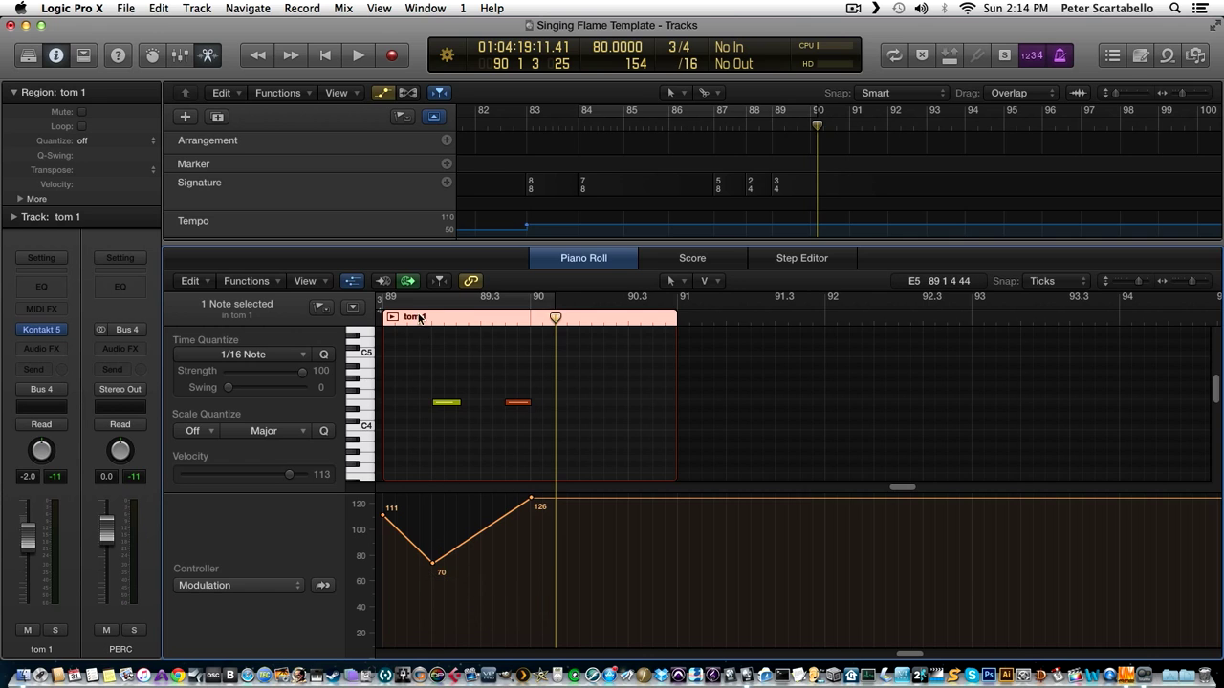
pyautogui.click(418, 318)
pyautogui.press('space')
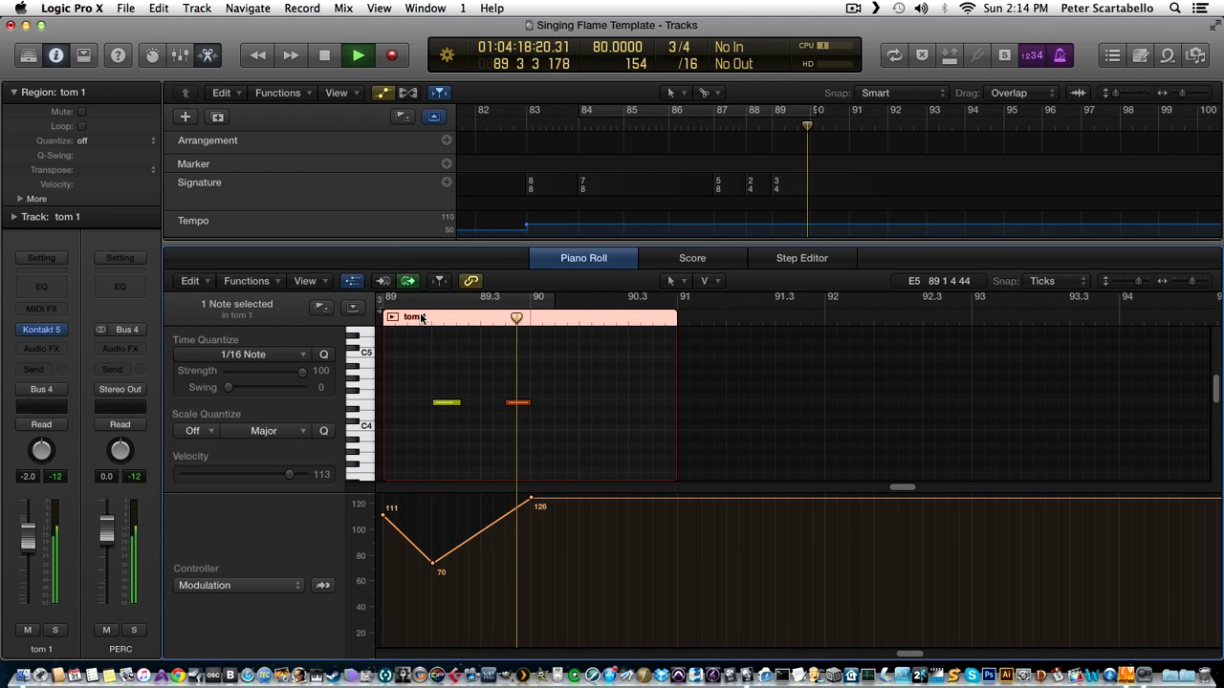
pyautogui.press('space')
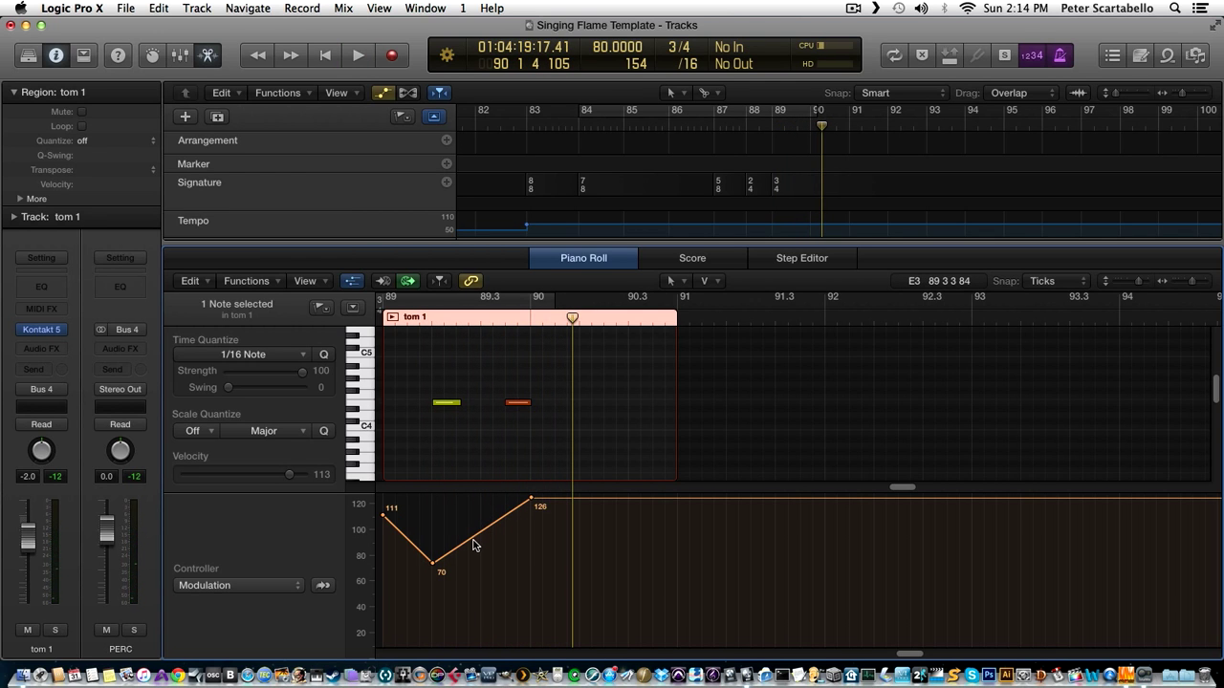
# Add modulation points at 88 and 102, delete the 117 point, and audition.
pyautogui.click(465, 543)
pyautogui.moveTo(464, 543); pyautogui.dragTo(456, 526)
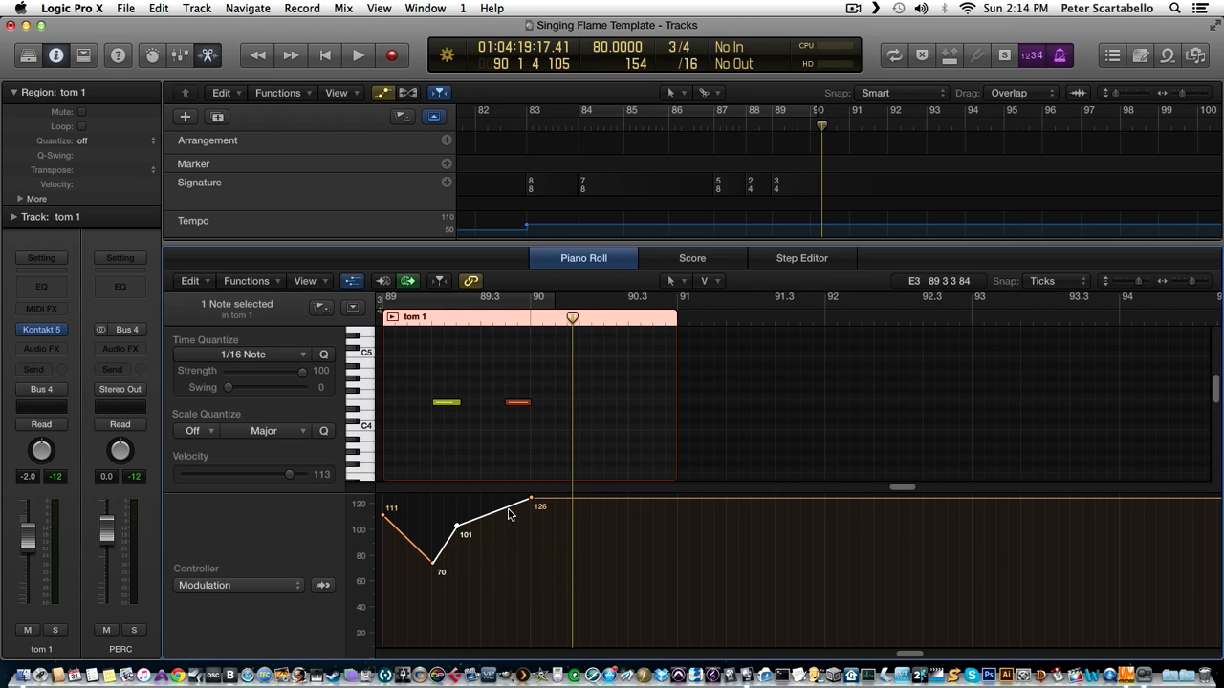
pyautogui.moveTo(505, 512); pyautogui.dragTo(504, 524)
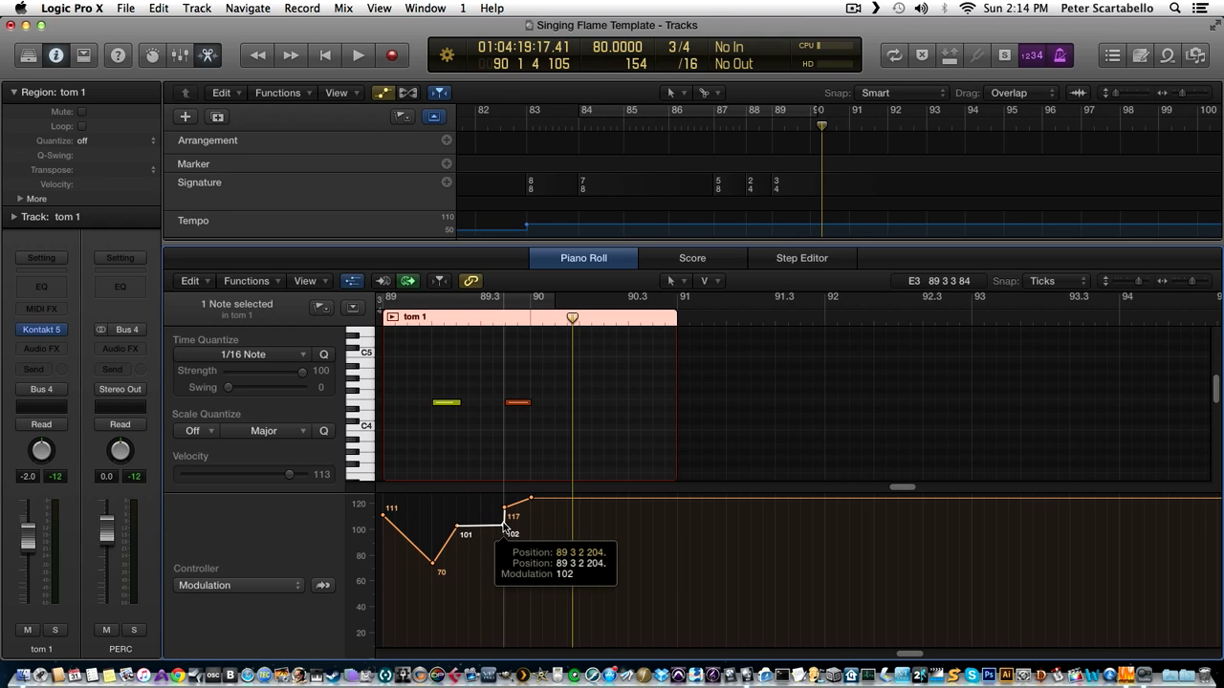
pyautogui.press('Delete')
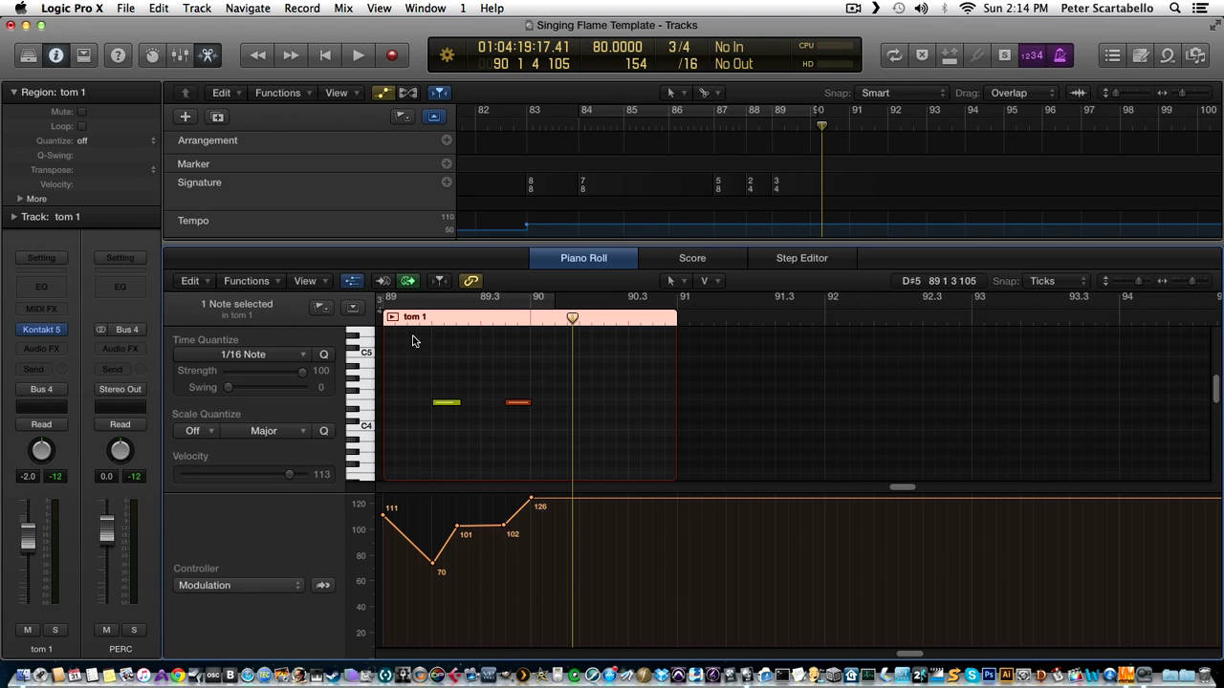
pyautogui.click(419, 319)
pyautogui.press('space')
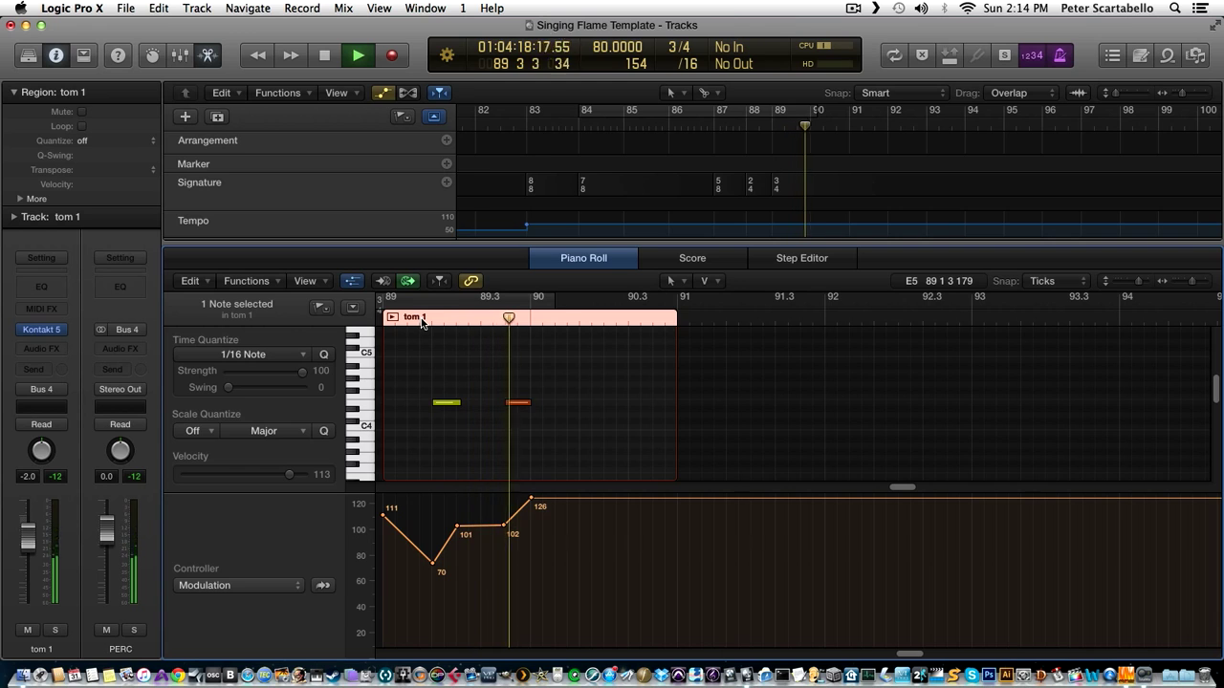
pyautogui.press('space')
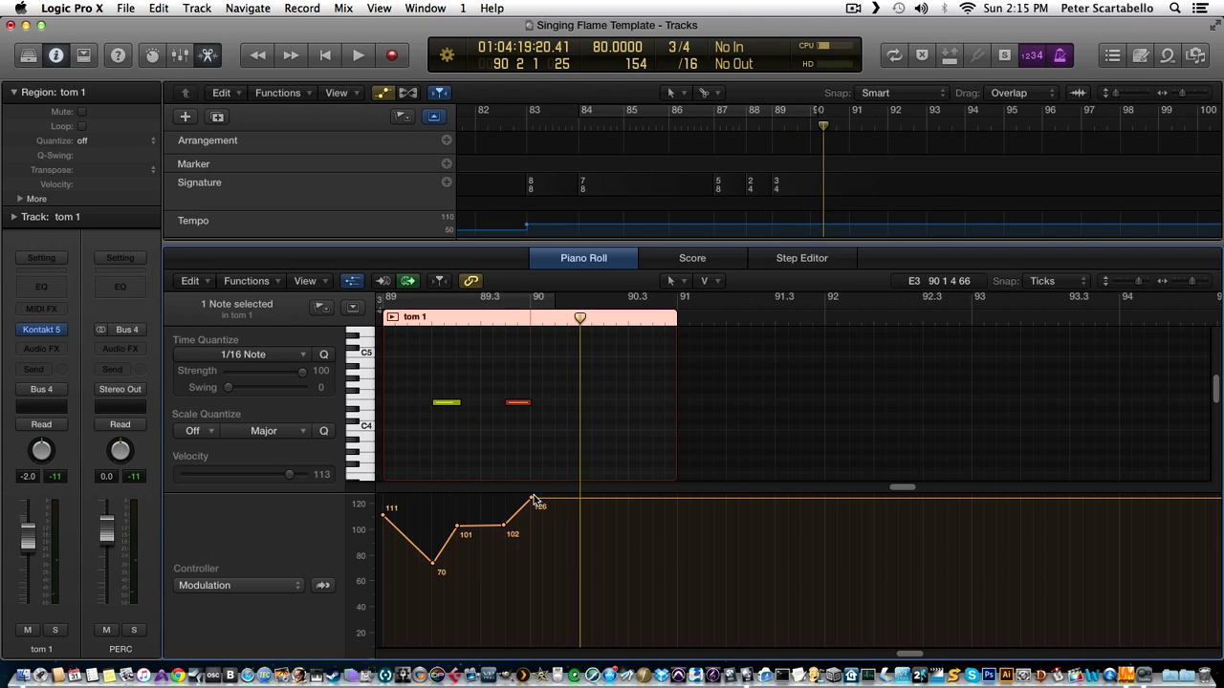
# Pull the final modulation point slightly earlier, shorten the red tom note, and audition.
pyautogui.moveTo(529, 499); pyautogui.dragTo(525, 498)
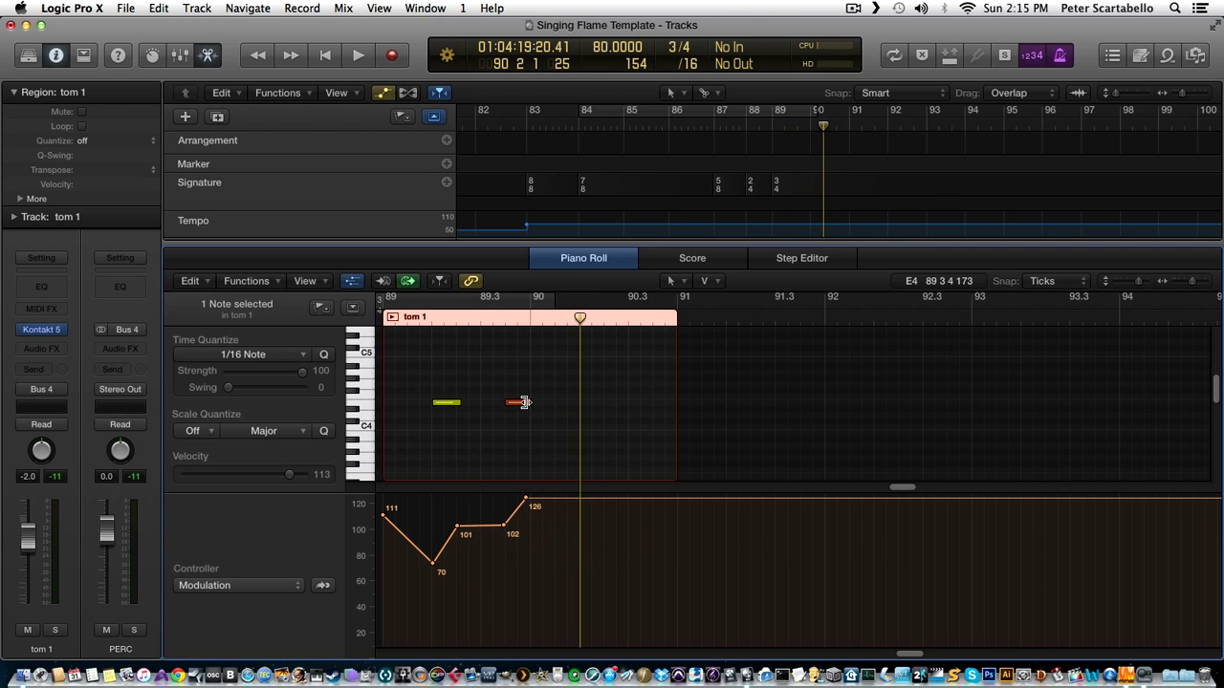
pyautogui.moveTo(528, 402); pyautogui.dragTo(528, 405)
pyautogui.click(432, 320)
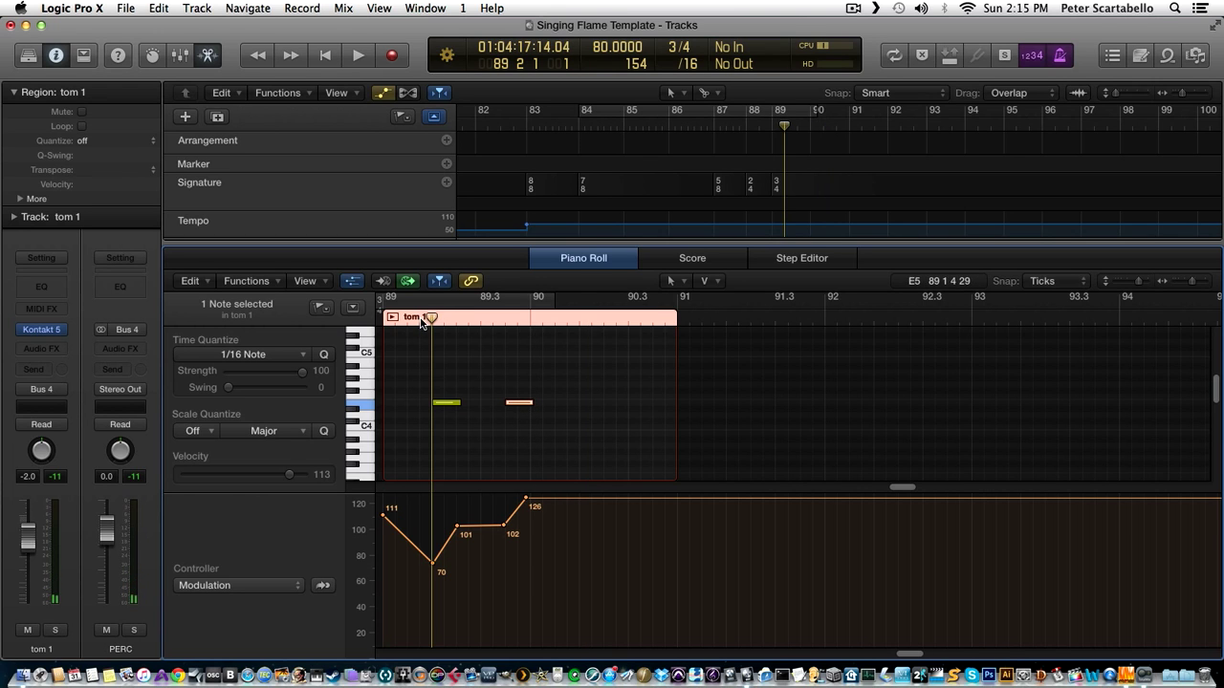
pyautogui.press('space')
pyautogui.press('space')
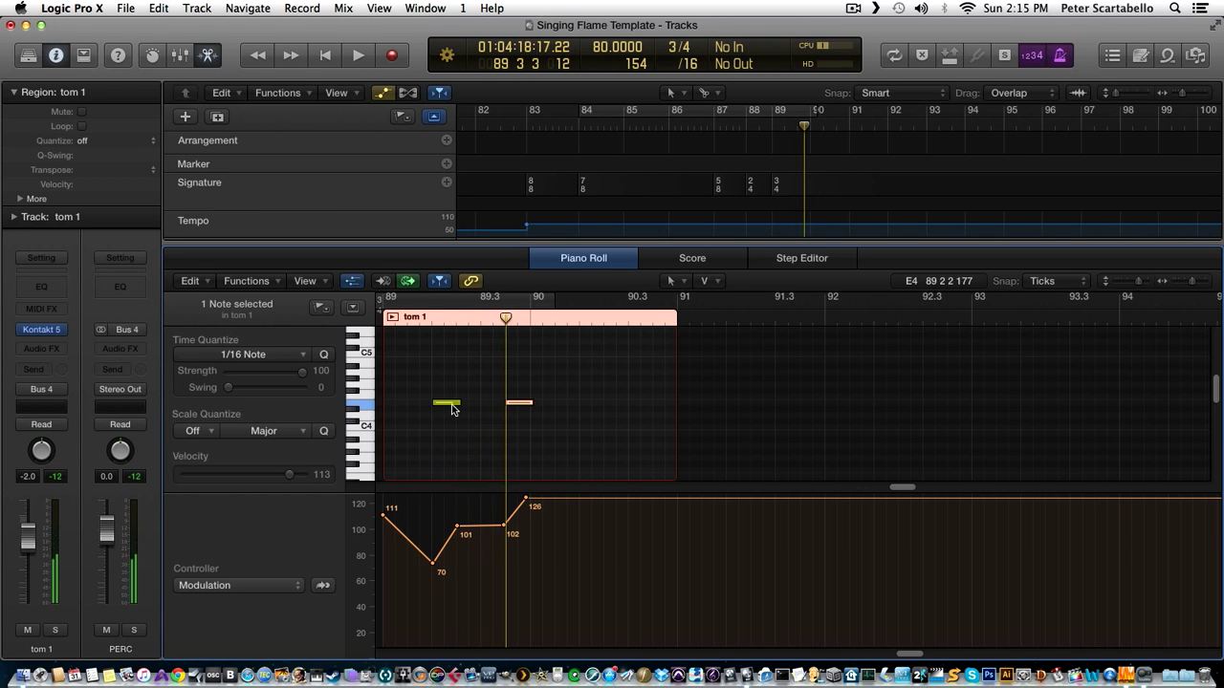
pyautogui.click(449, 405)
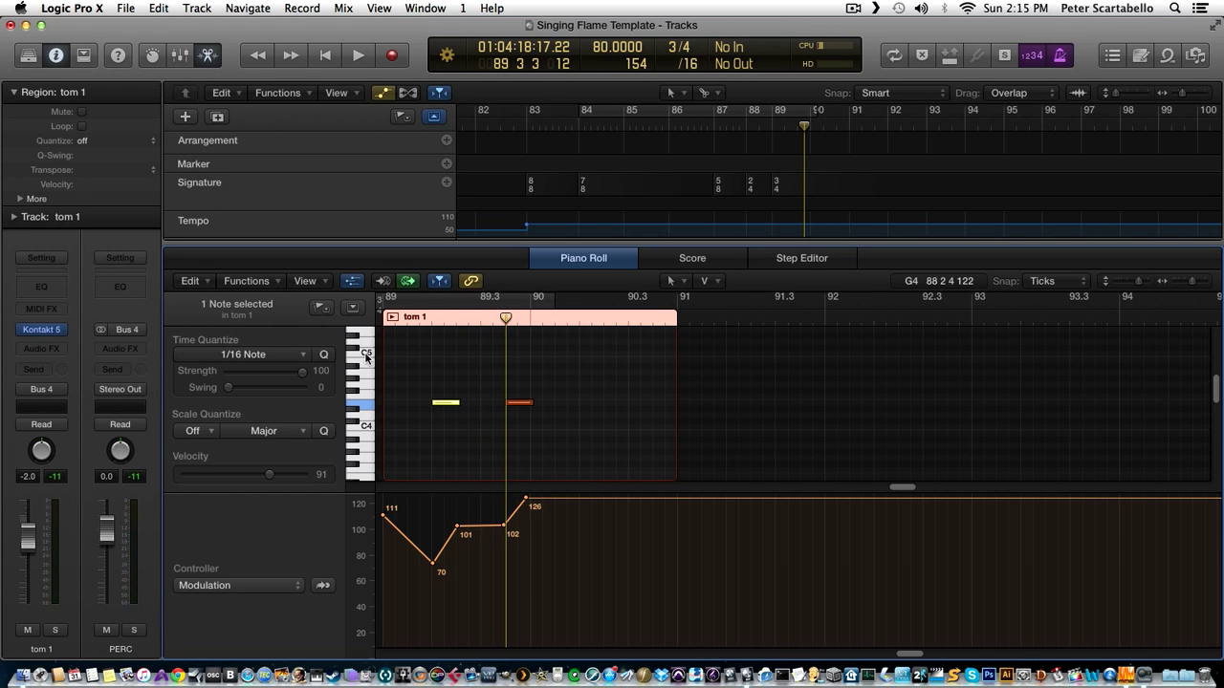
pyautogui.click(417, 328)
pyautogui.press('space')
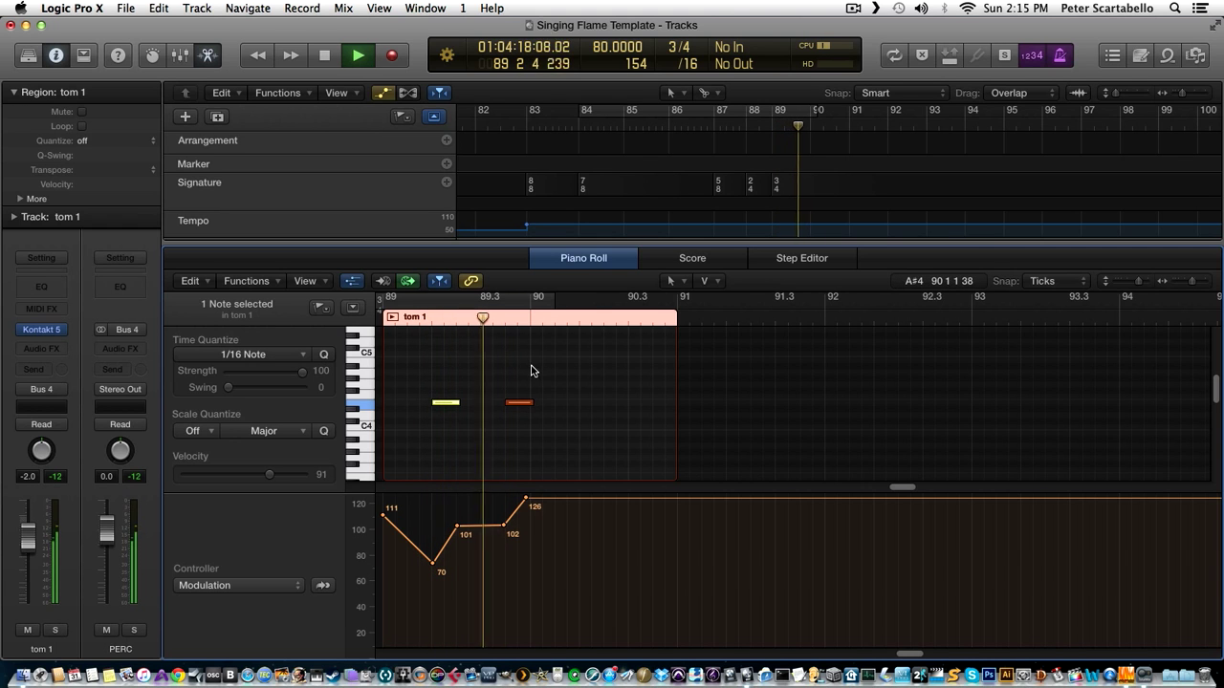
# Return to the full track list and shorten the last tom 1 region.
pyautogui.press('space')
pyautogui.press('e')
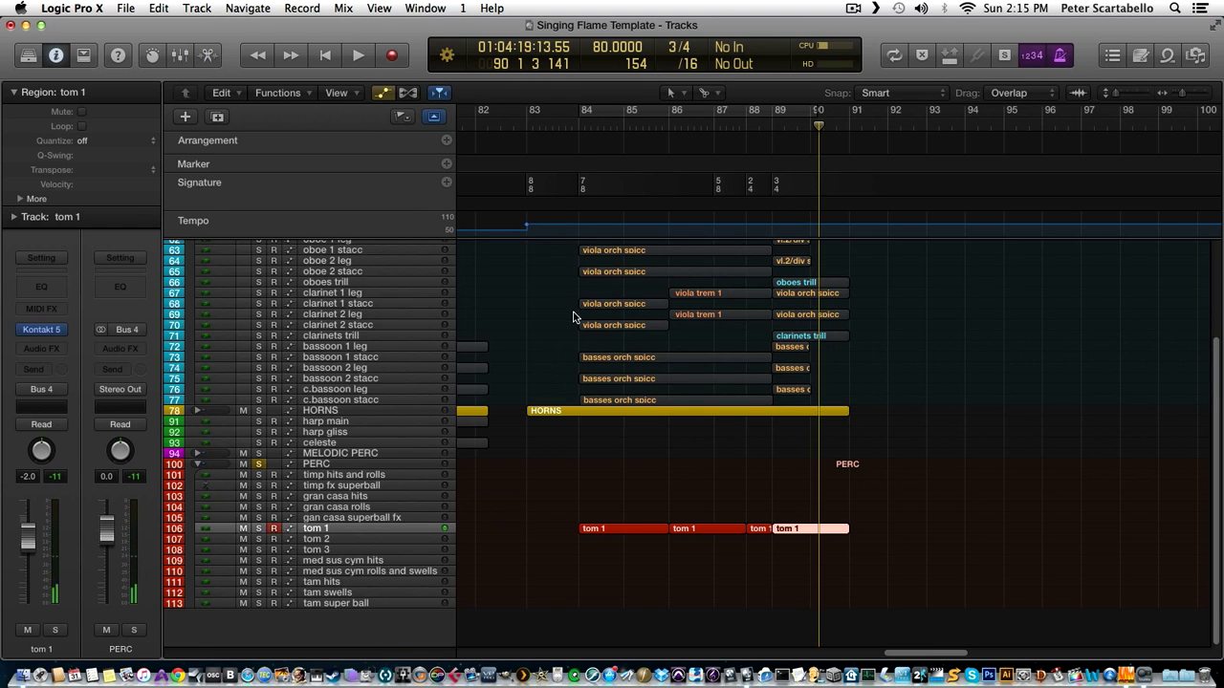
pyautogui.scroll(-2, 733, 452)
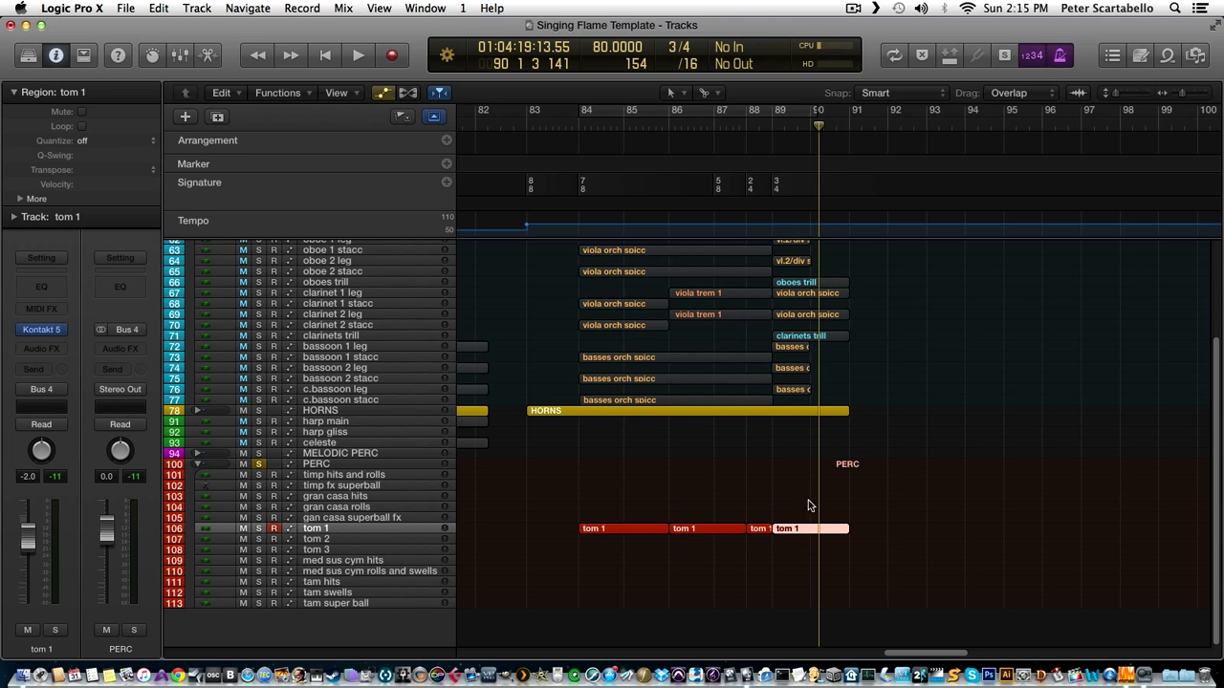
pyautogui.click(847, 483)
pyautogui.moveTo(842, 528); pyautogui.dragTo(809, 529)
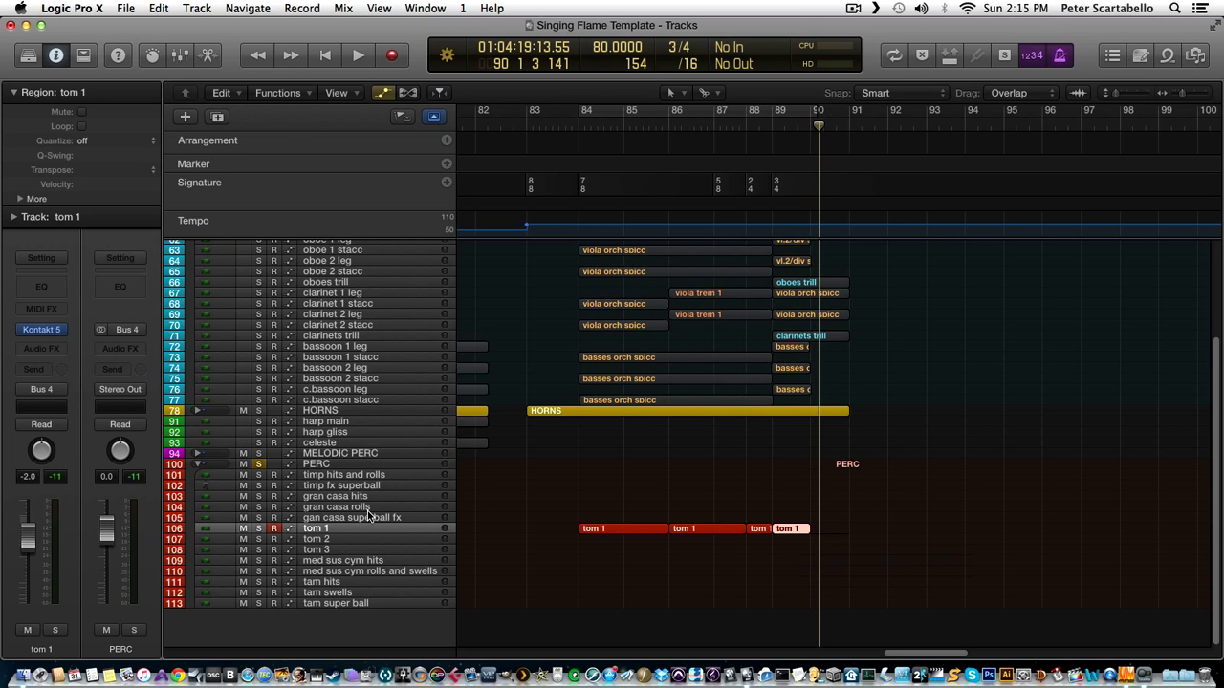
# Join the four tom 1 regions into one and copy it onto the tom 2 track.
pyautogui.click(390, 539)
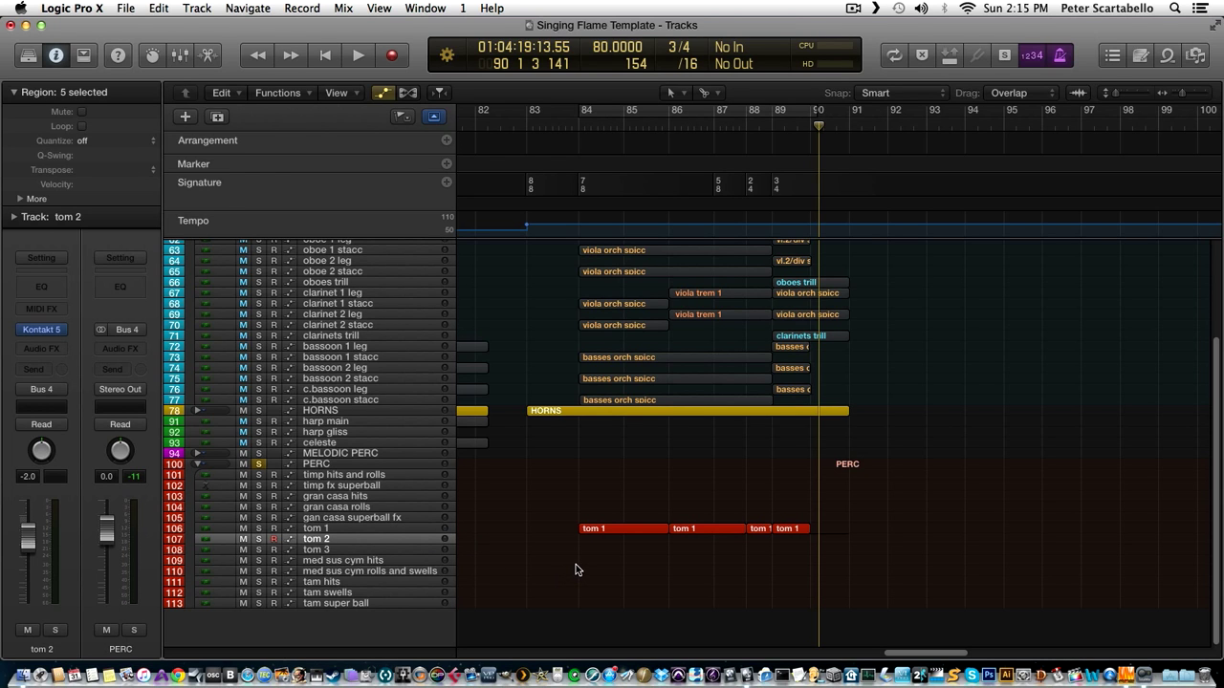
pyautogui.moveTo(553, 505); pyautogui.dragTo(809, 530)
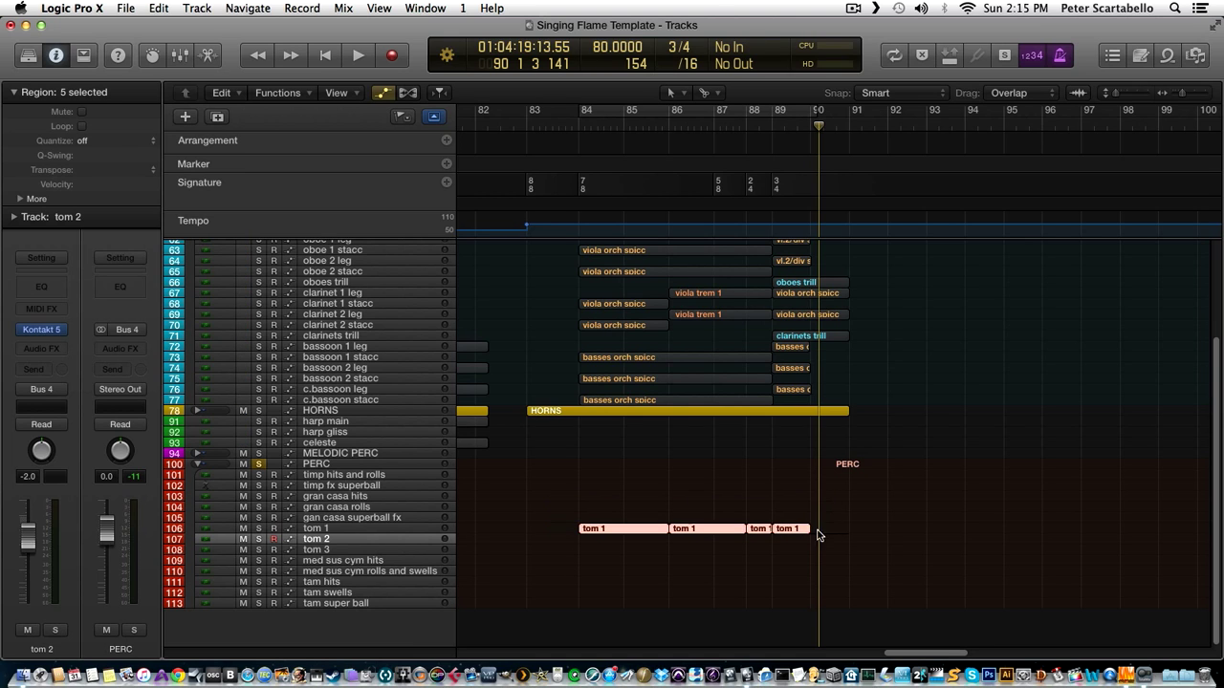
pyautogui.rightClick(781, 529)
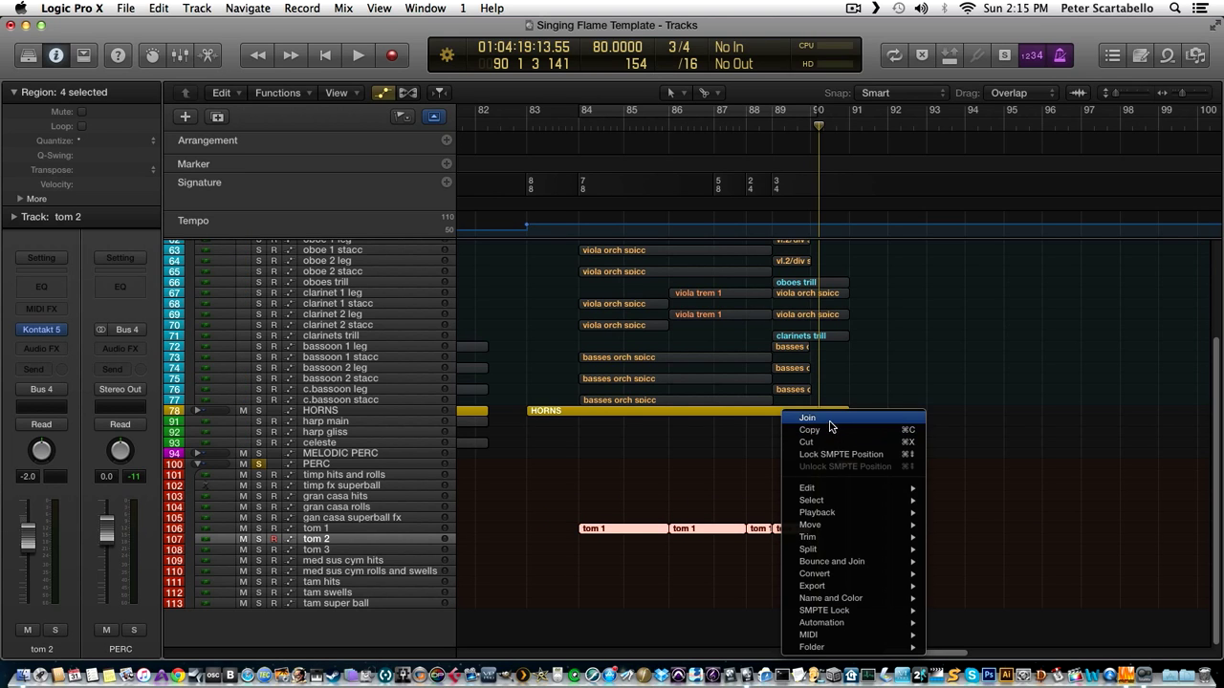
pyautogui.click(889, 524)
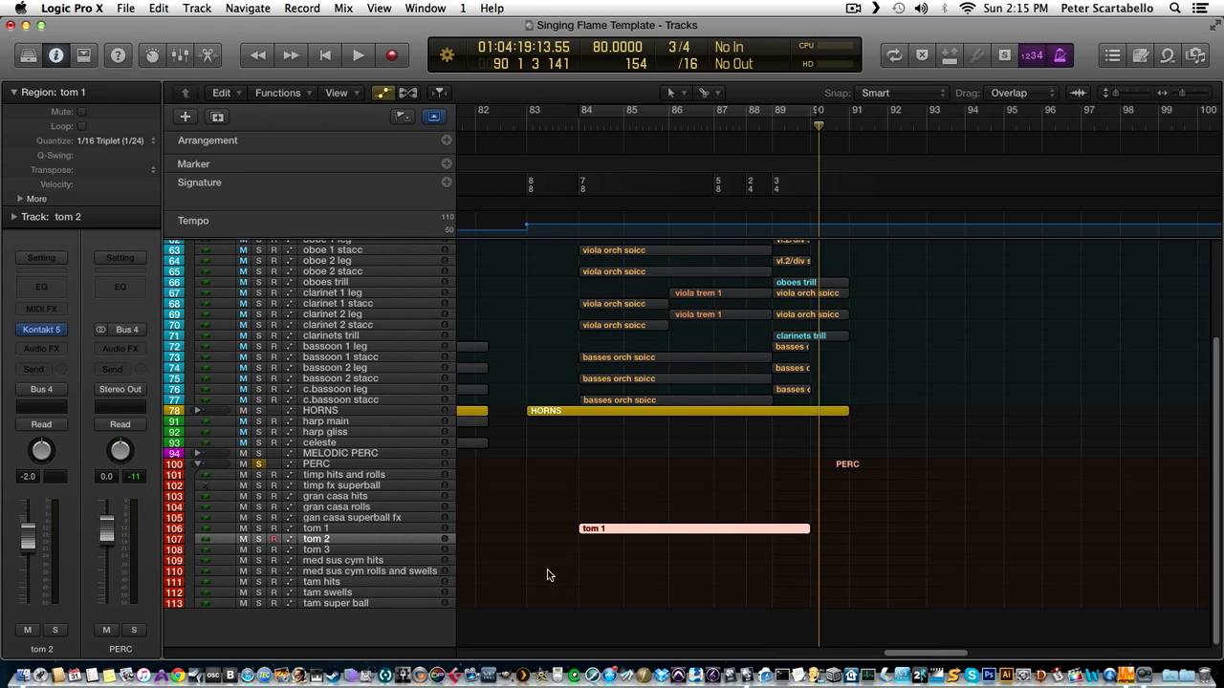
pyautogui.moveTo(604, 535); pyautogui.dragTo(605, 542)
# Move all 28 notes in the tom 2 copy down to E3 and slightly later.
pyautogui.doubleClick(605, 542)
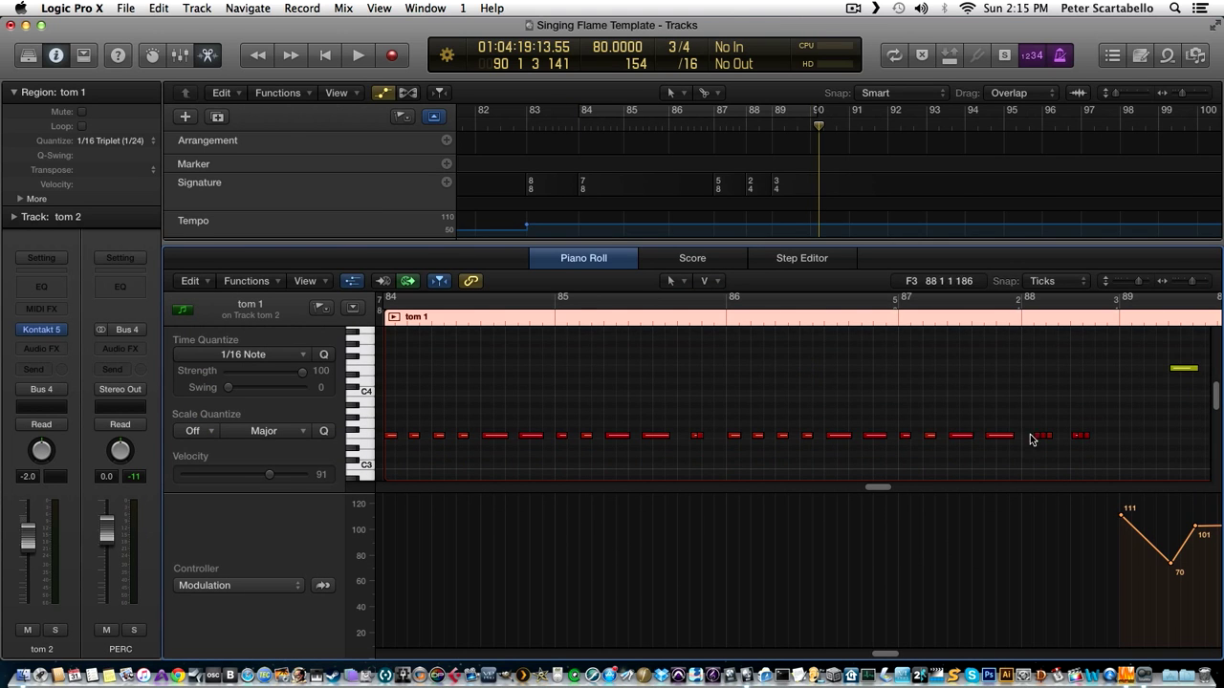
pyautogui.moveTo(1115, 416); pyautogui.dragTo(497, 474)
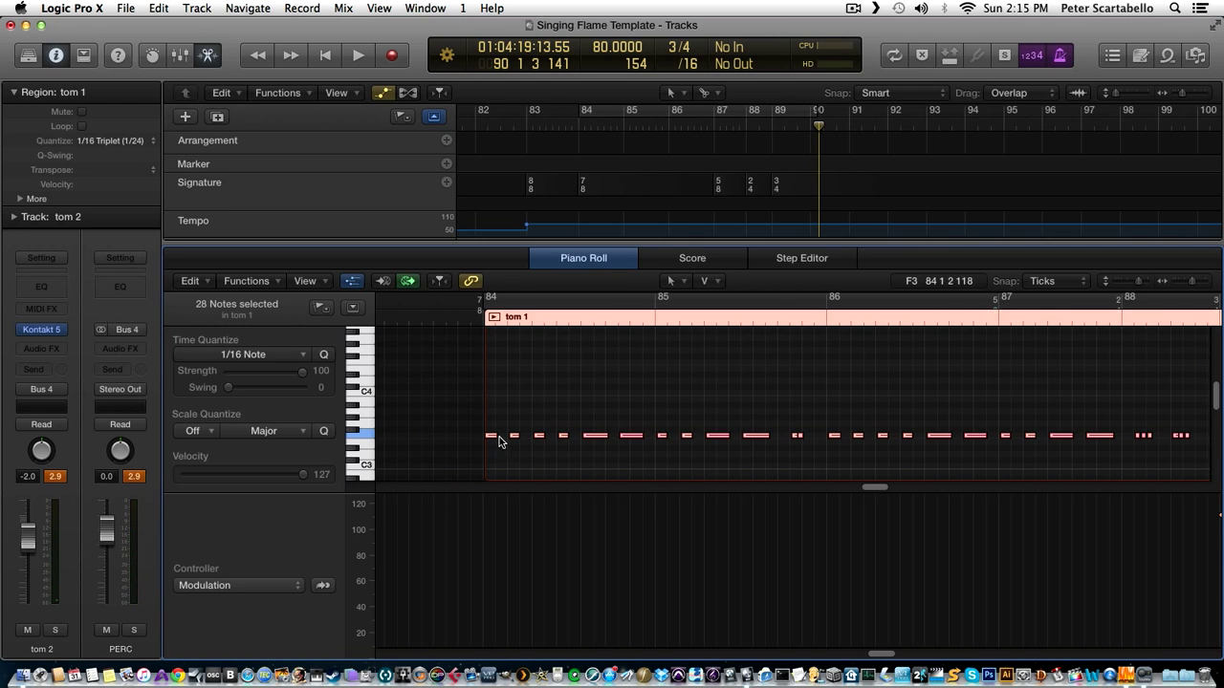
pyautogui.moveTo(490, 436)
pyautogui.mouseDown()
pyautogui.moveTo(492, 457)
pyautogui.moveTo(492, 446)
pyautogui.mouseUp()
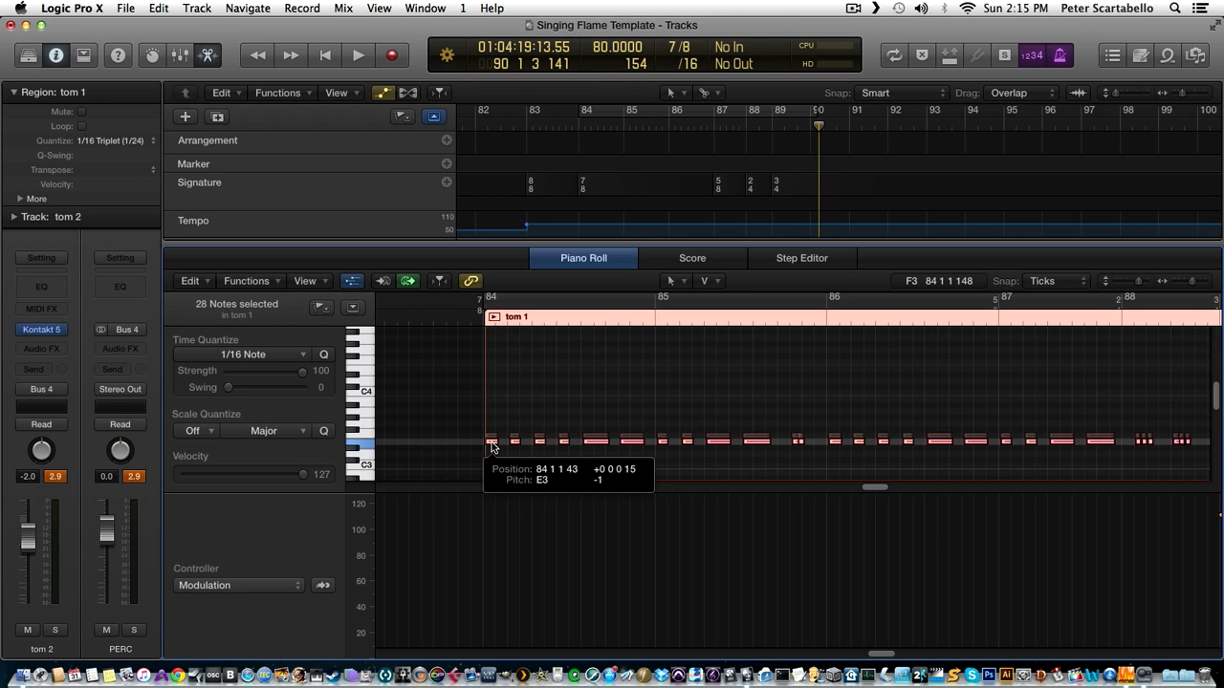
pyautogui.moveTo(492, 444); pyautogui.dragTo(503, 445)
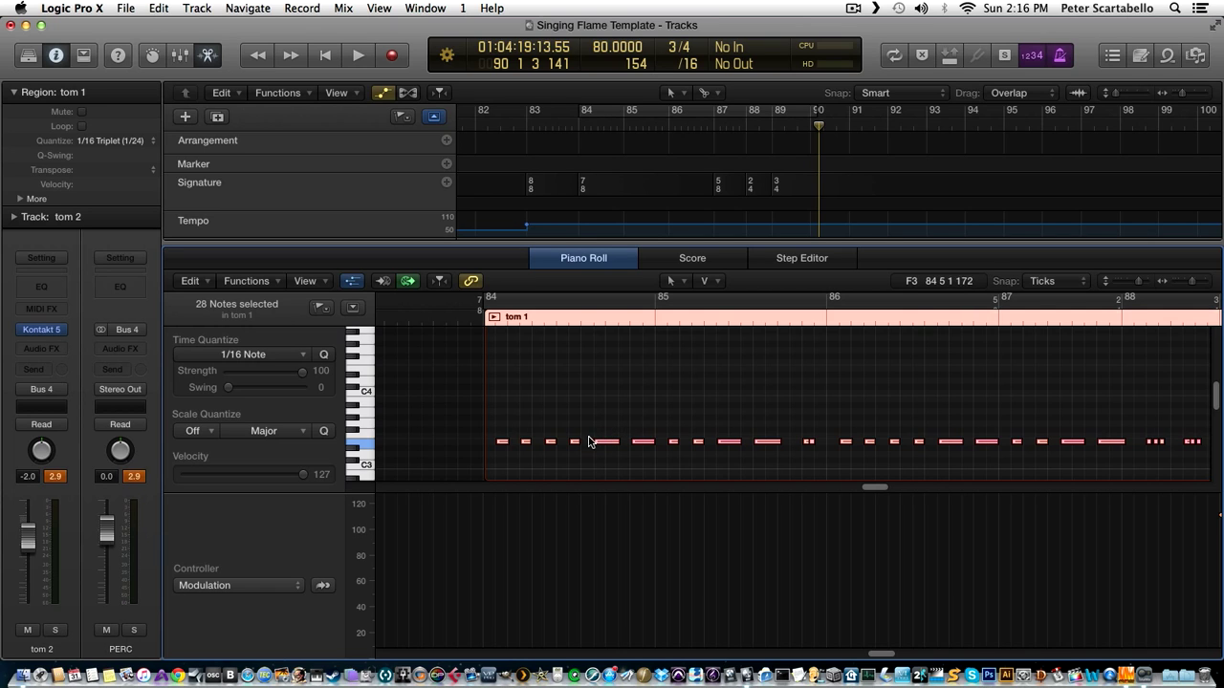
pyautogui.moveTo(568, 428)
pyautogui.mouseDown()
pyautogui.moveTo(580, 443)
pyautogui.moveTo(491, 429)
pyautogui.mouseUp()
# Quantize the selected early tom 2 notes to 1/32 Note, then set the playhead at bar 84.
pyautogui.click(574, 444)
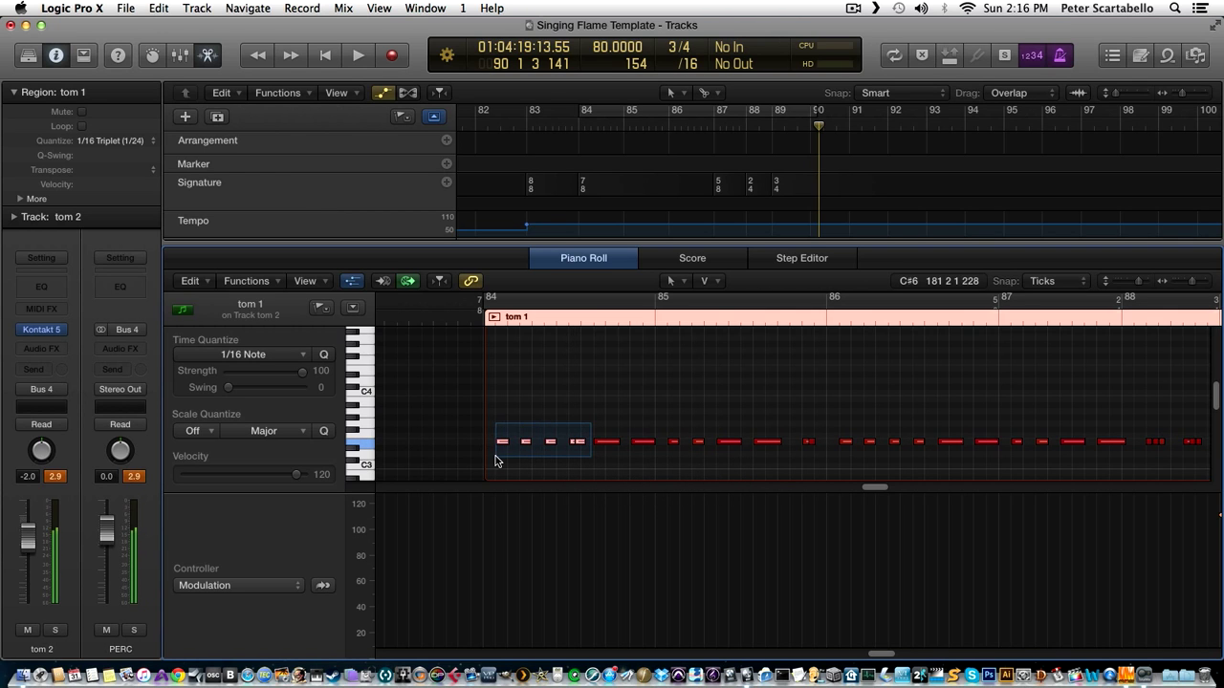
pyautogui.click(299, 354)
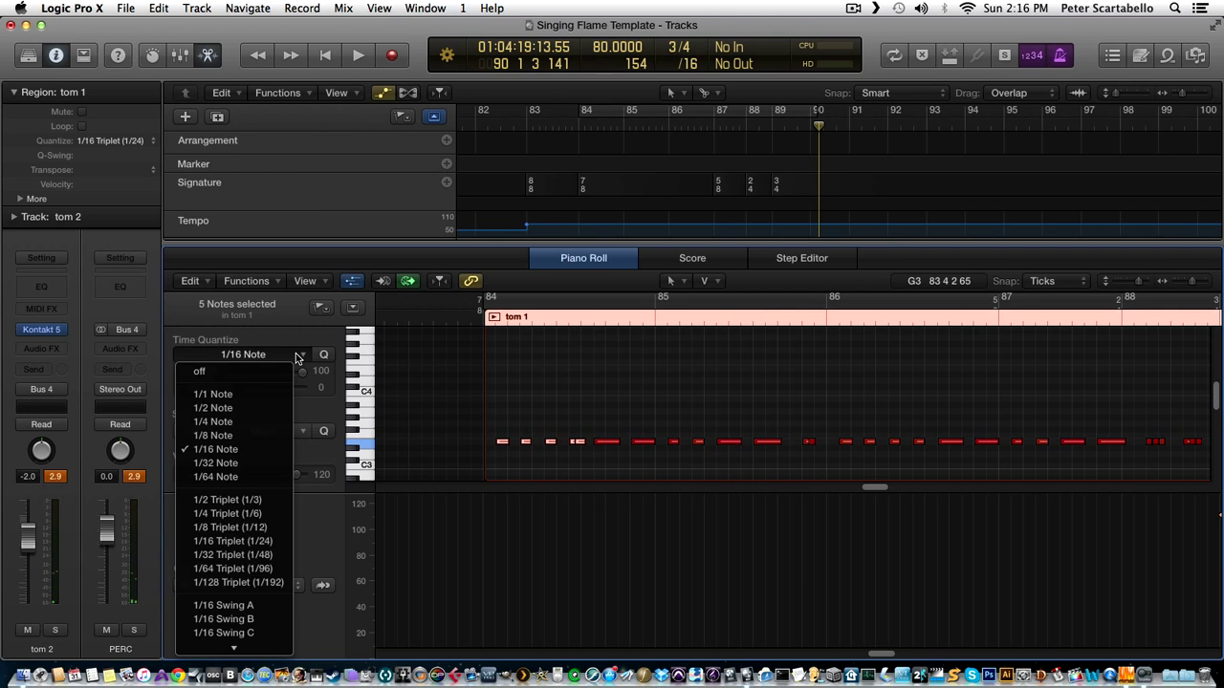
pyautogui.click(276, 465)
pyautogui.click(554, 371)
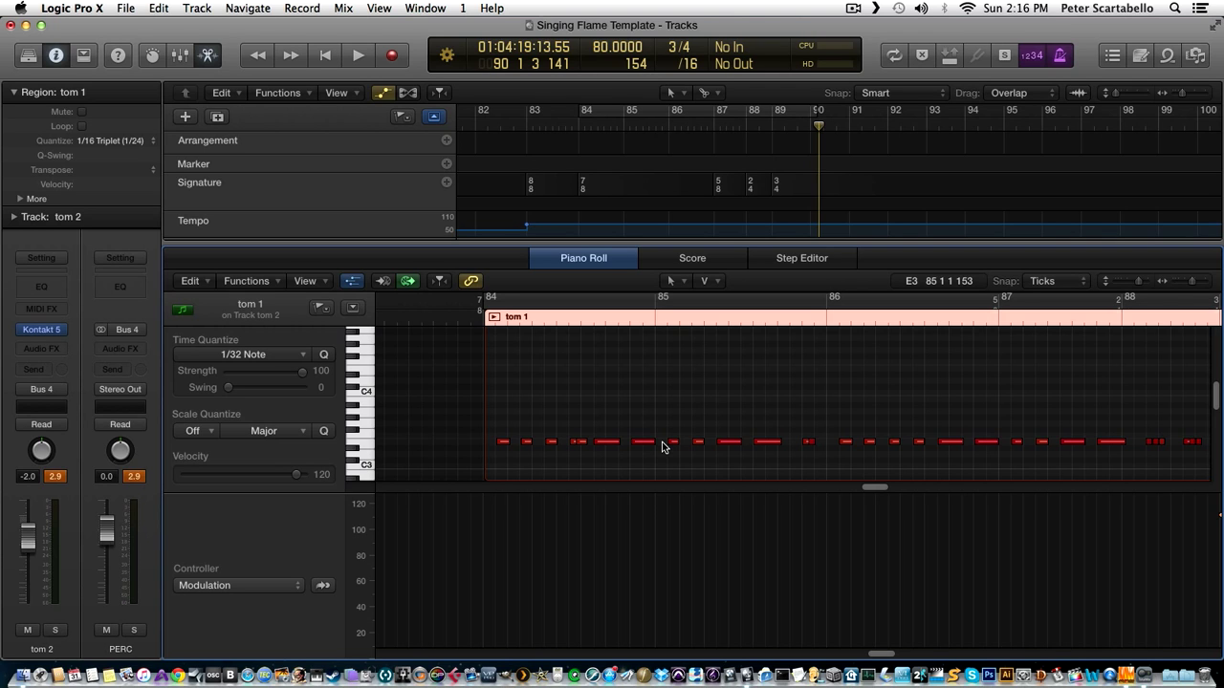
pyautogui.click(469, 323)
# Audition the tom roll from just before bar 84 and again from bar 85.
pyautogui.press('space')
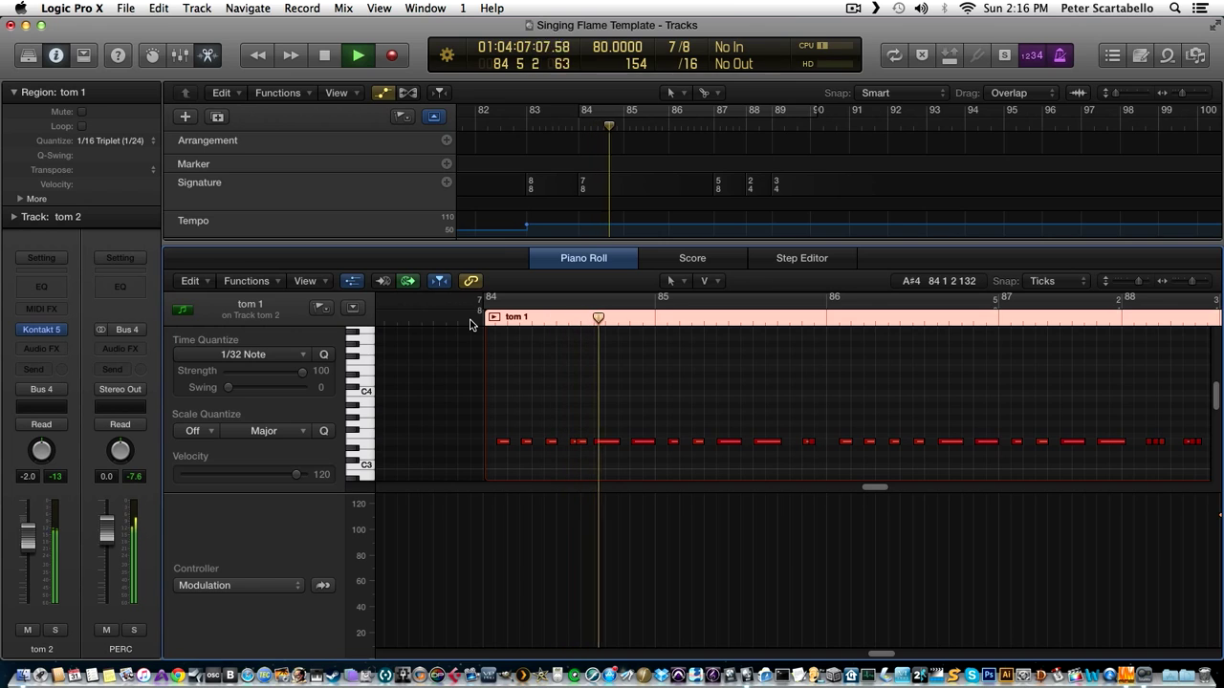
pyautogui.press('space')
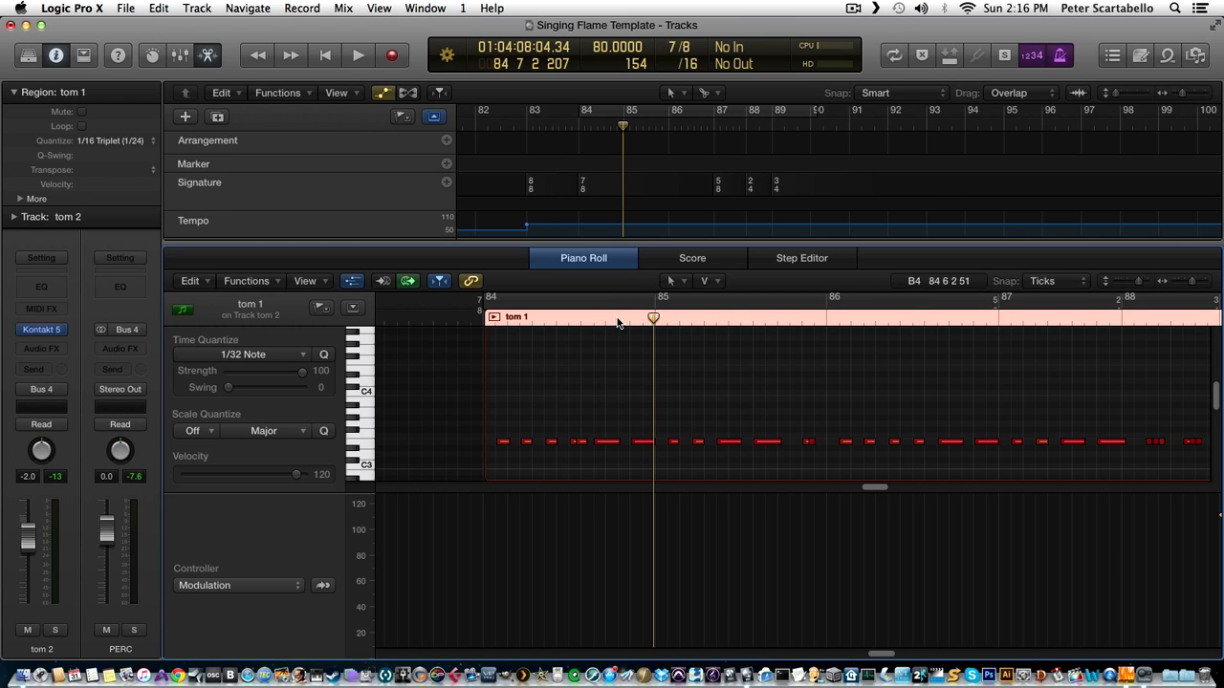
pyautogui.click(457, 320)
pyautogui.press('space')
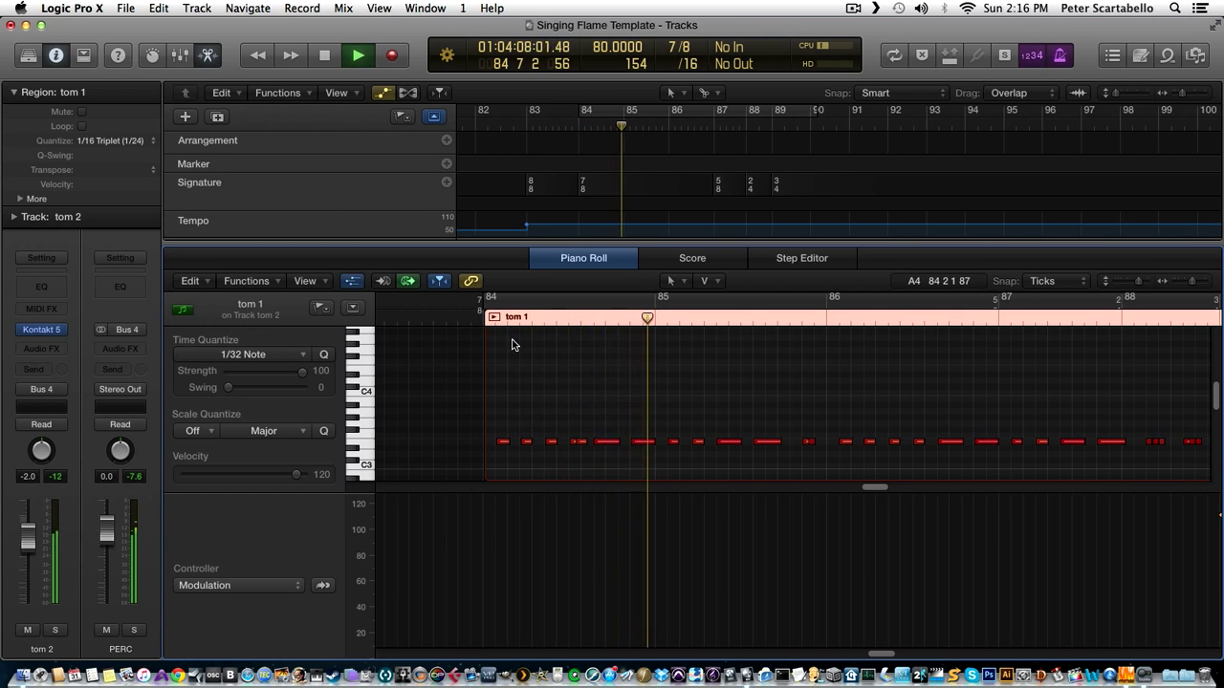
pyautogui.press('space')
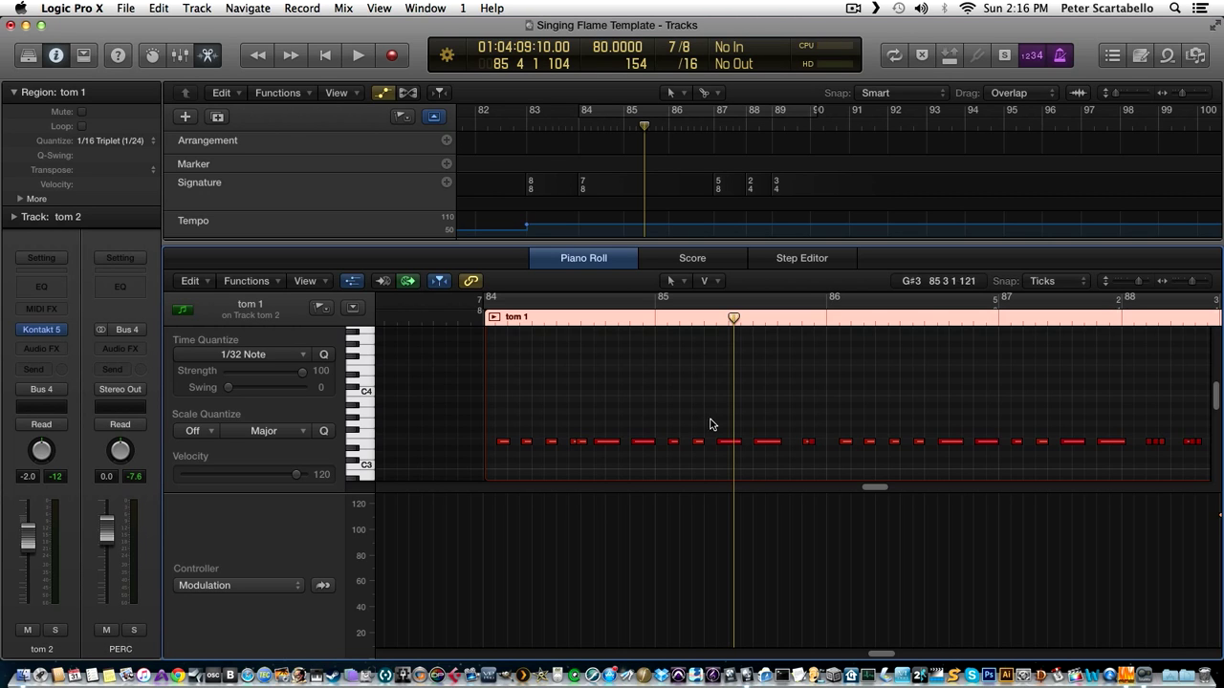
pyautogui.click(652, 311)
pyautogui.press('space')
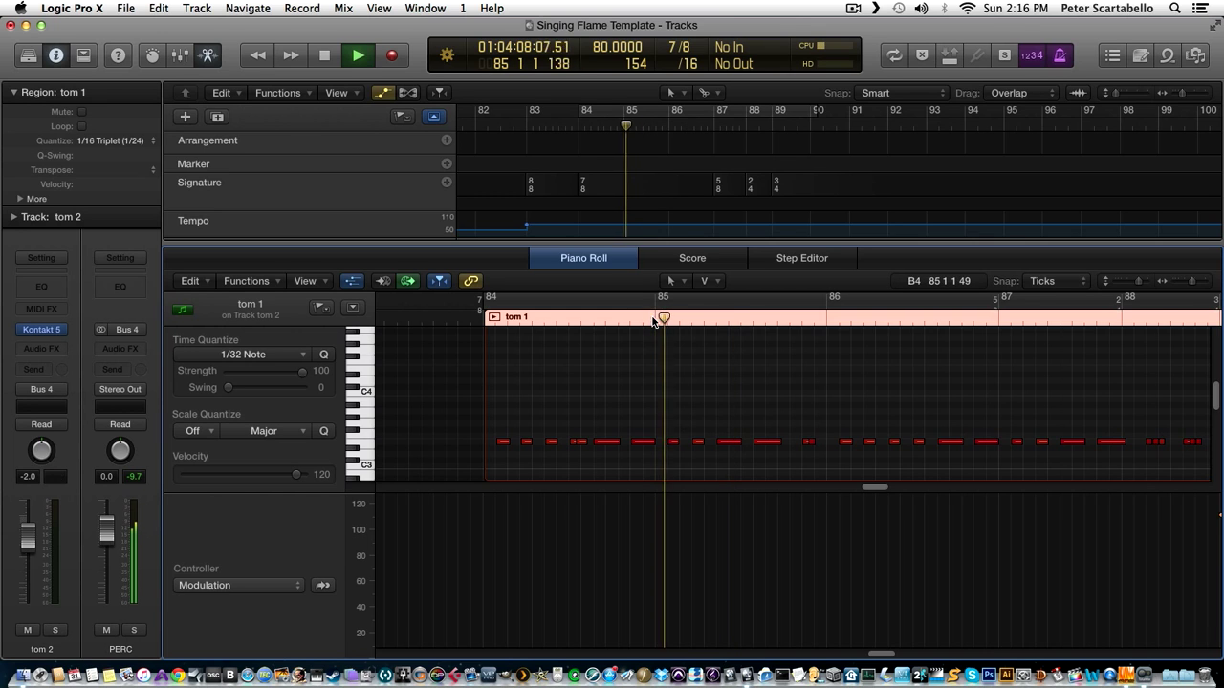
pyautogui.press('space')
# Lengthen the short tom note in bar 85 and listen to the change.
pyautogui.click(698, 443)
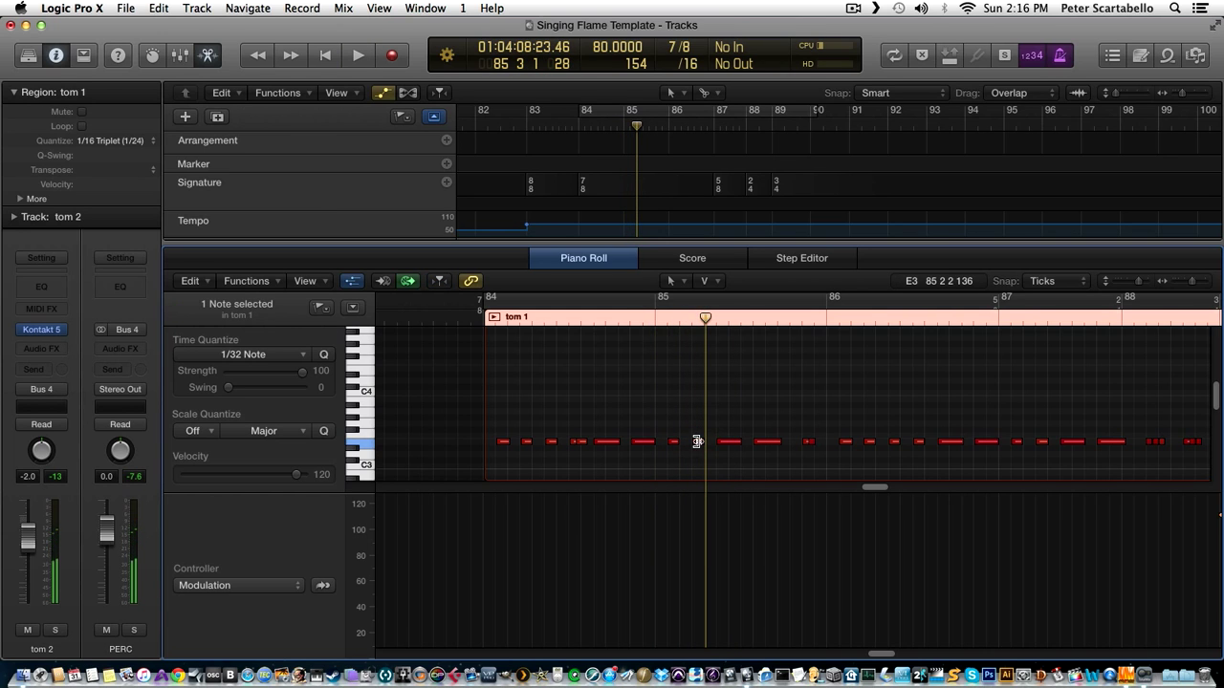
pyautogui.moveTo(698, 442); pyautogui.dragTo(708, 443)
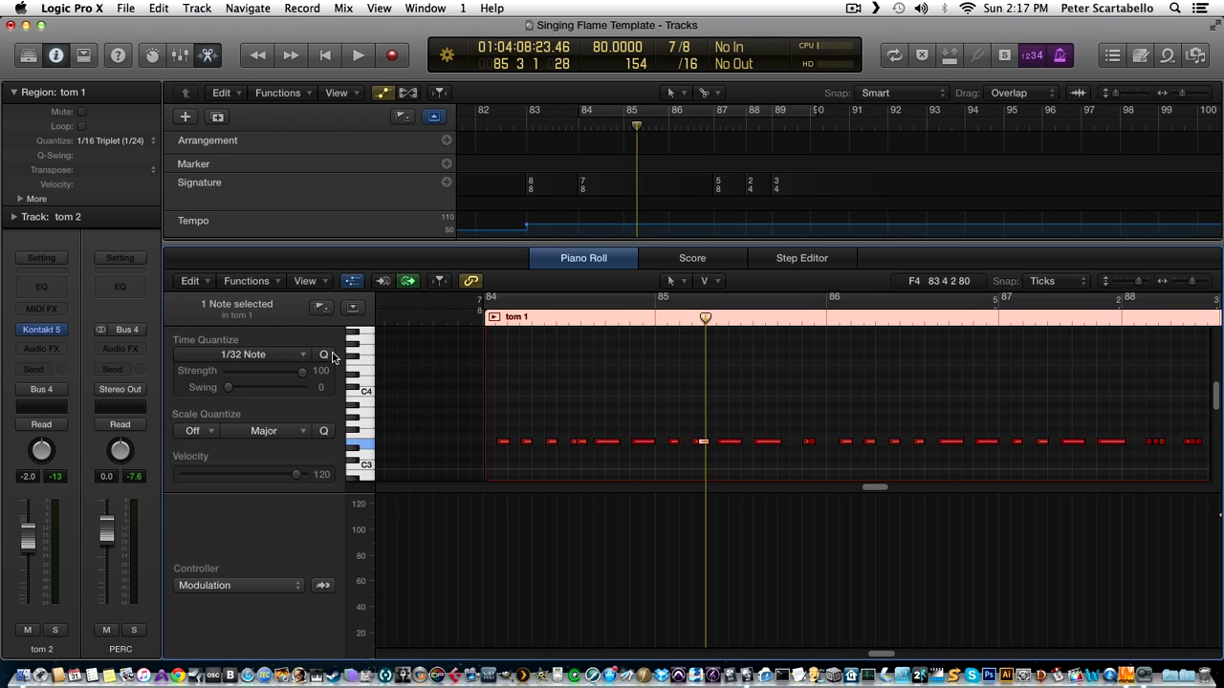
pyautogui.click(633, 319)
pyautogui.press('space')
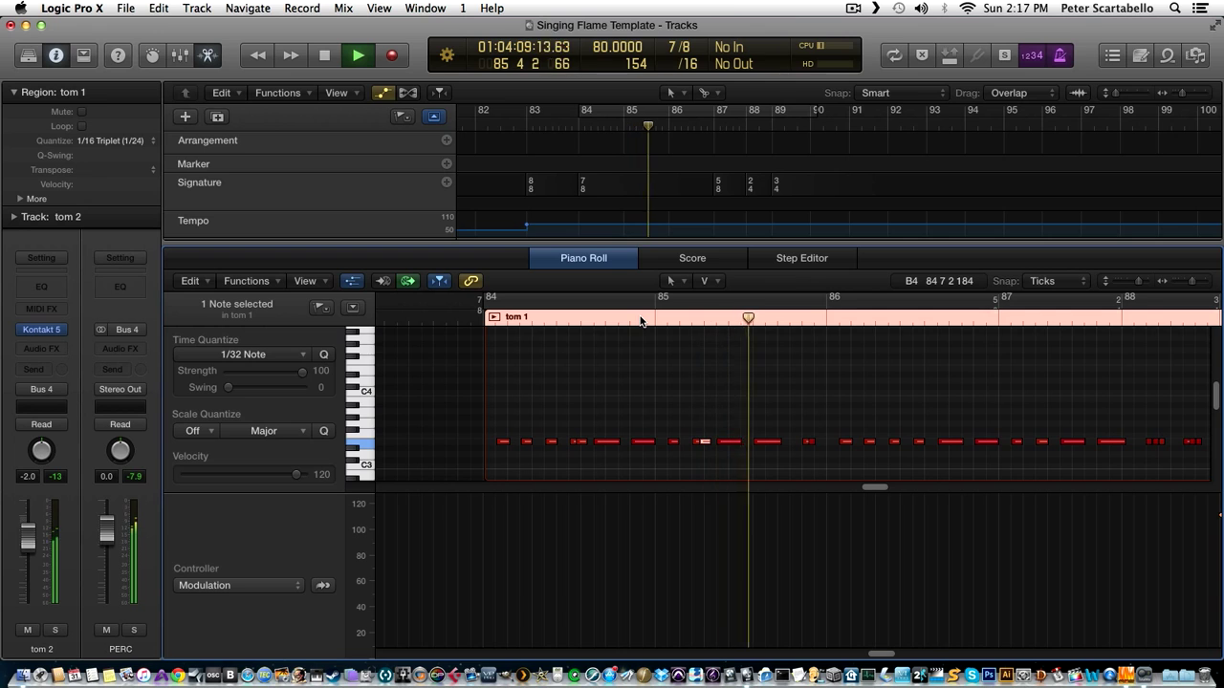
pyautogui.press('space')
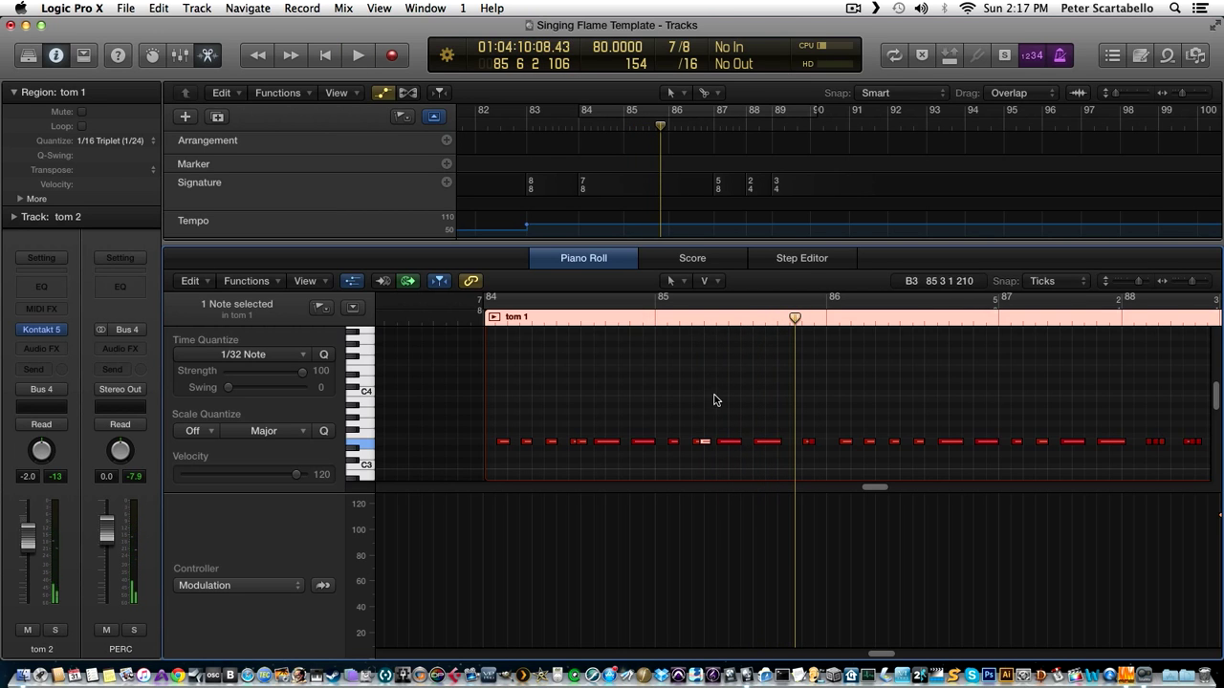
pyautogui.click(649, 318)
pyautogui.press('space')
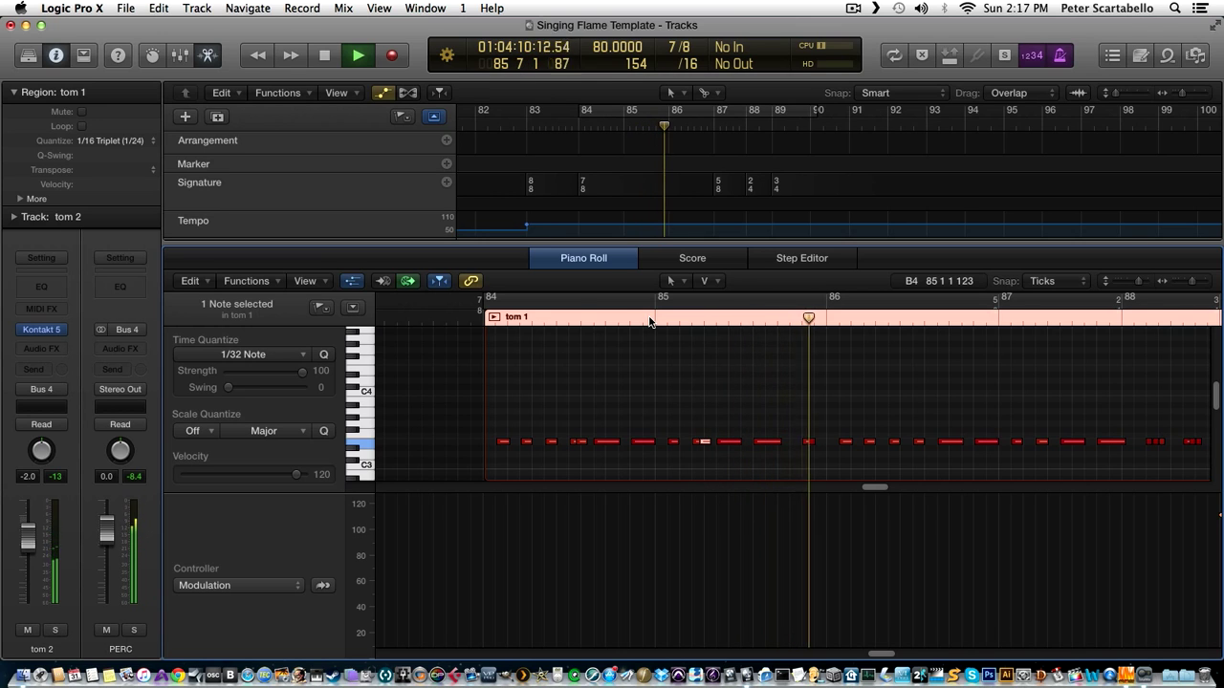
pyautogui.press('space')
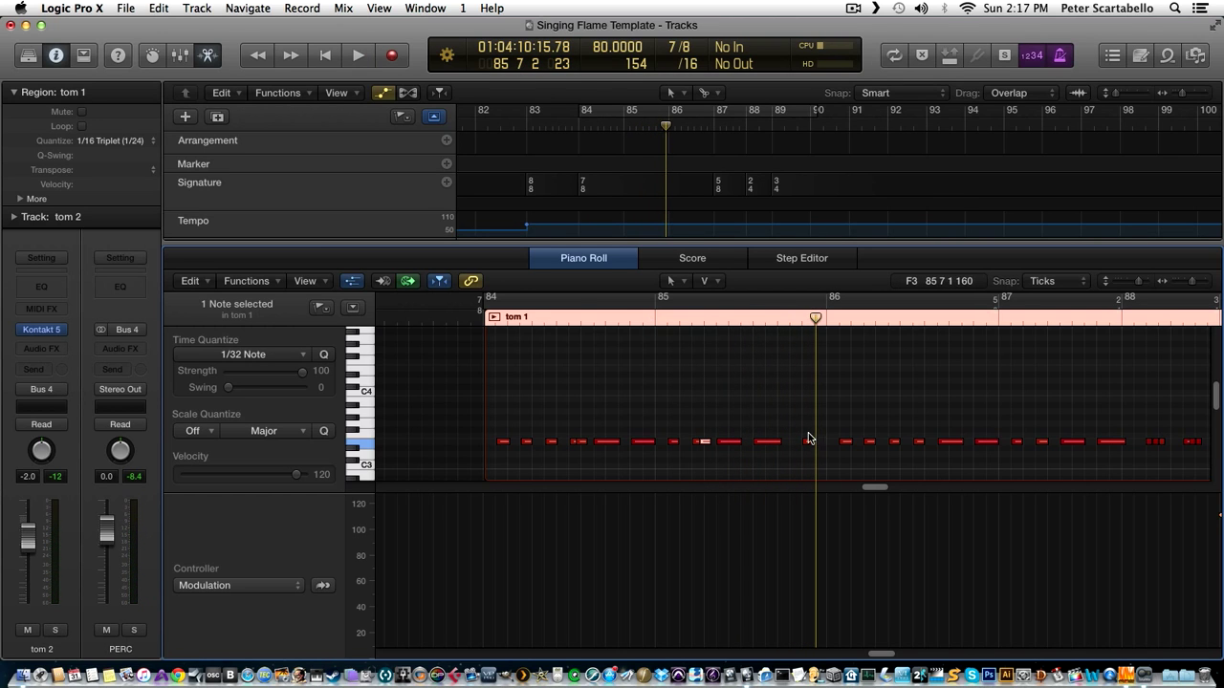
# Set the tom note past bar 85 to velocity 124 and replay from late bar 85.
pyautogui.moveTo(806, 418)
pyautogui.mouseDown()
pyautogui.moveTo(824, 447)
pyautogui.moveTo(814, 454)
pyautogui.mouseUp()
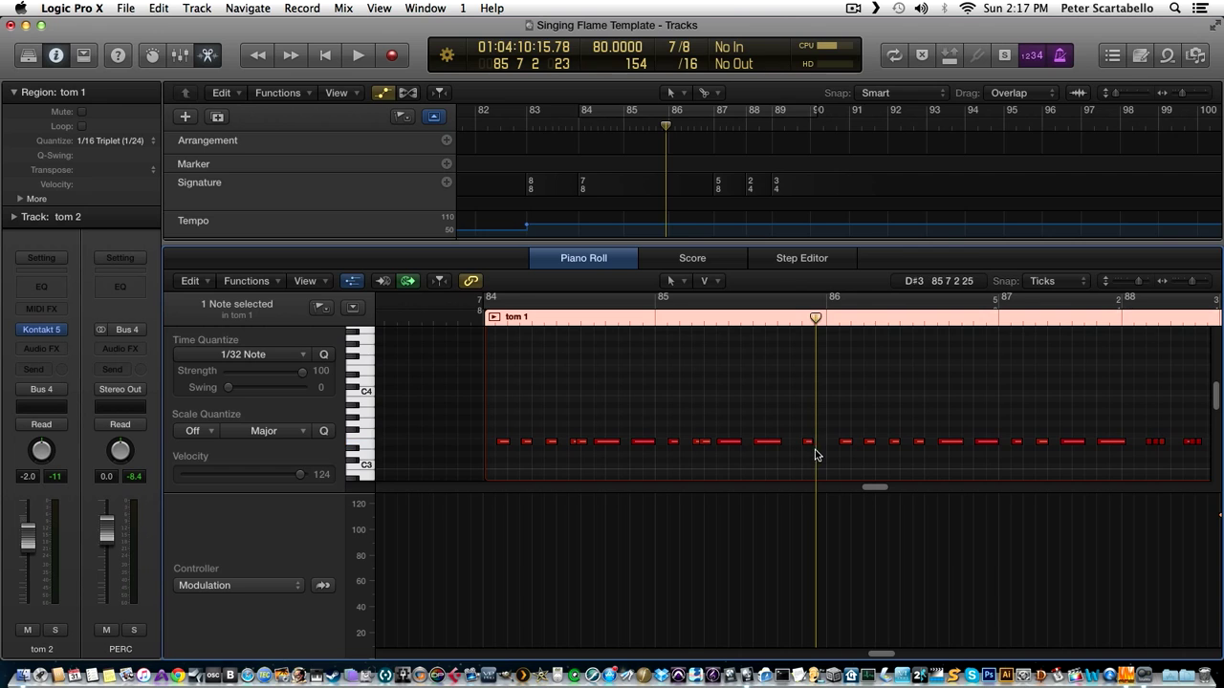
pyautogui.click(797, 318)
pyautogui.press('space')
pyautogui.press('space')
pyautogui.click(772, 321)
pyautogui.press('space')
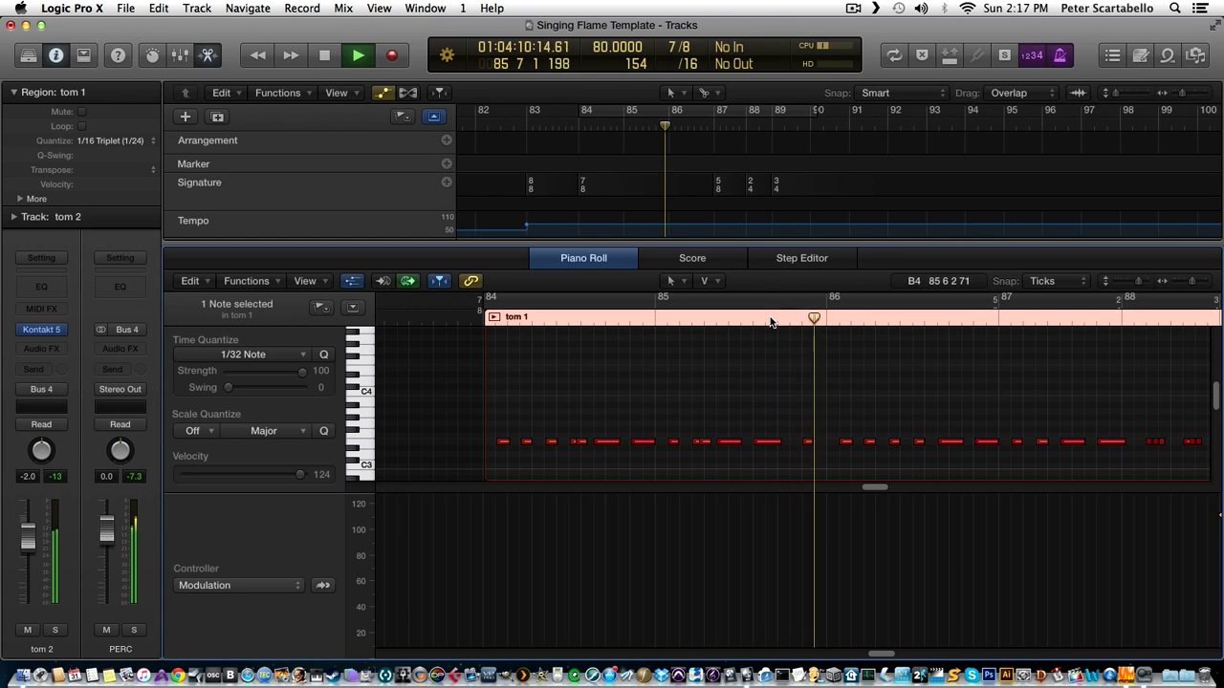
pyautogui.press('space')
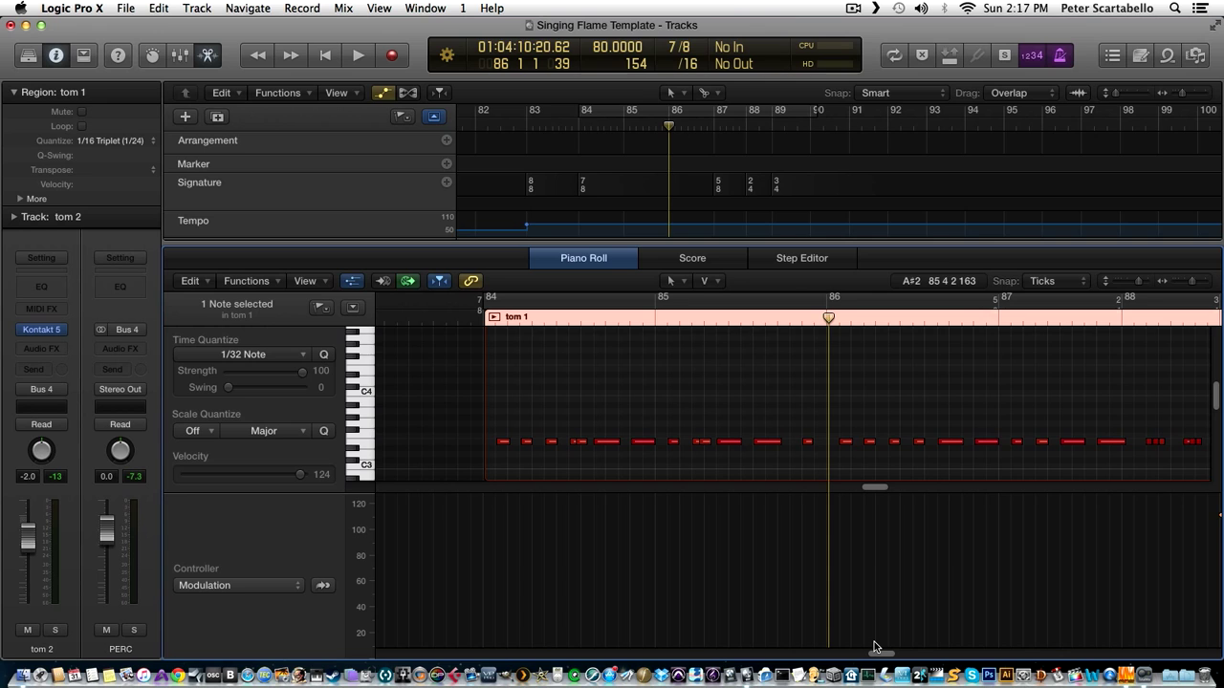
# Copy the bars 84–86 tom roll to start at bar 86 and audition it.
pyautogui.moveTo(884, 654); pyautogui.dragTo(890, 656)
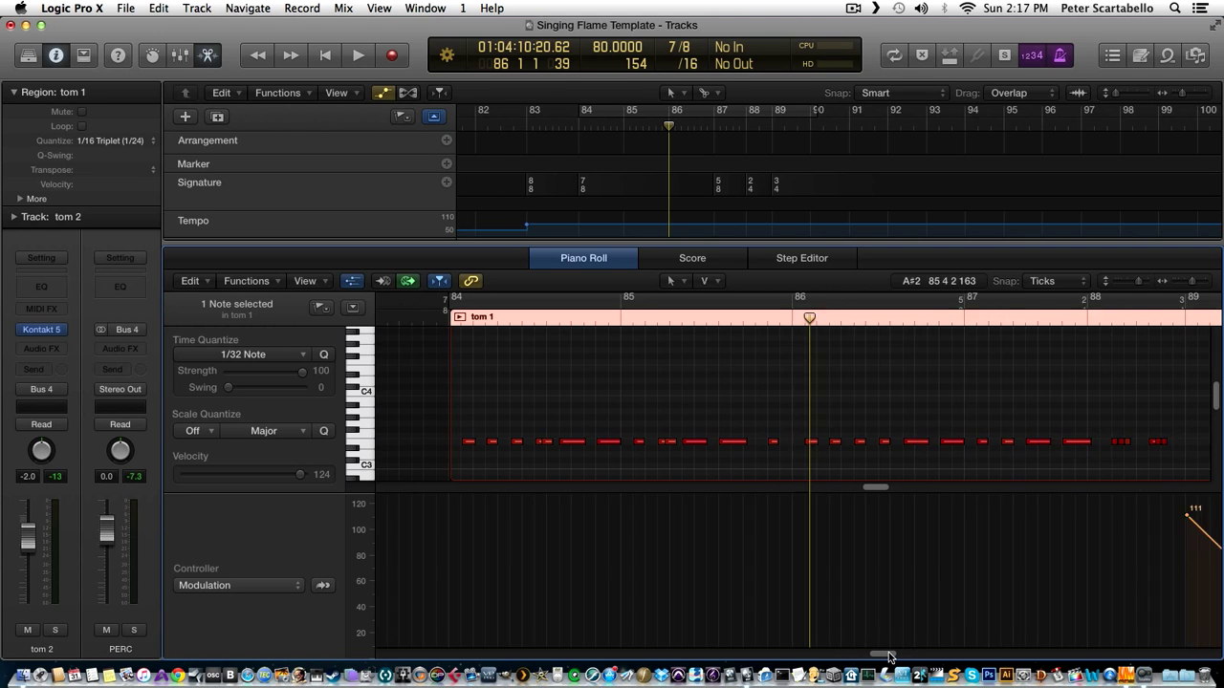
pyautogui.doubleClick(674, 323)
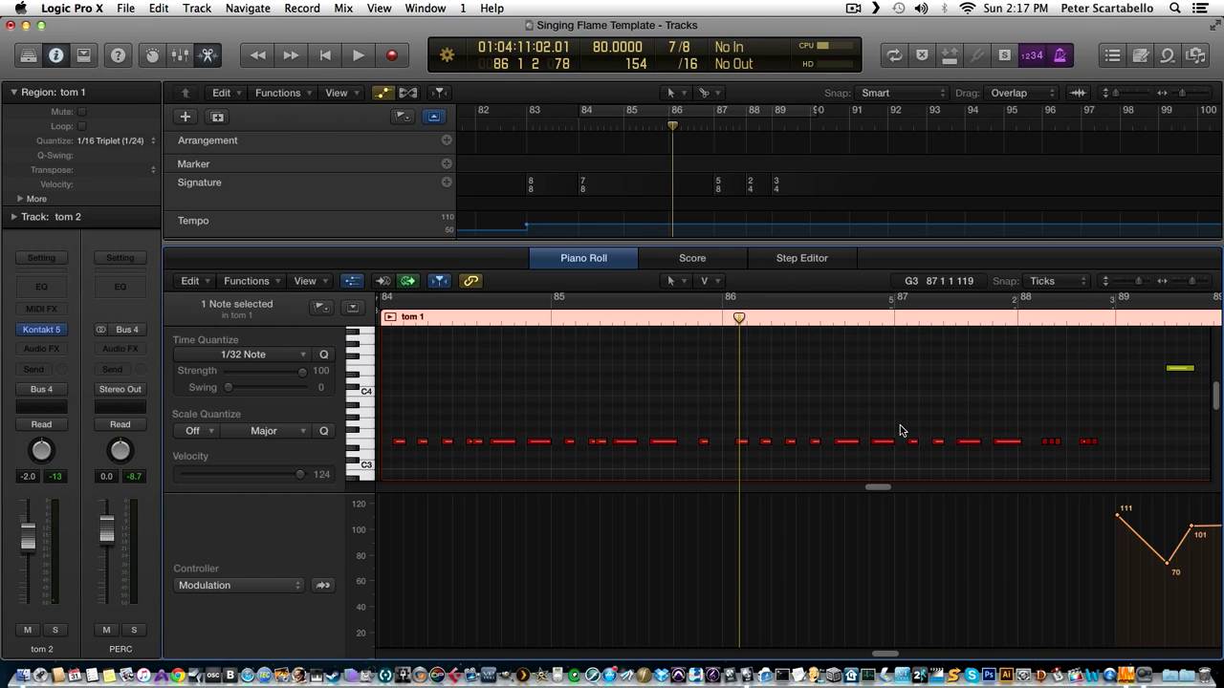
pyautogui.moveTo(1016, 417)
pyautogui.mouseDown()
pyautogui.moveTo(847, 470)
pyautogui.moveTo(732, 465)
pyautogui.mouseUp()
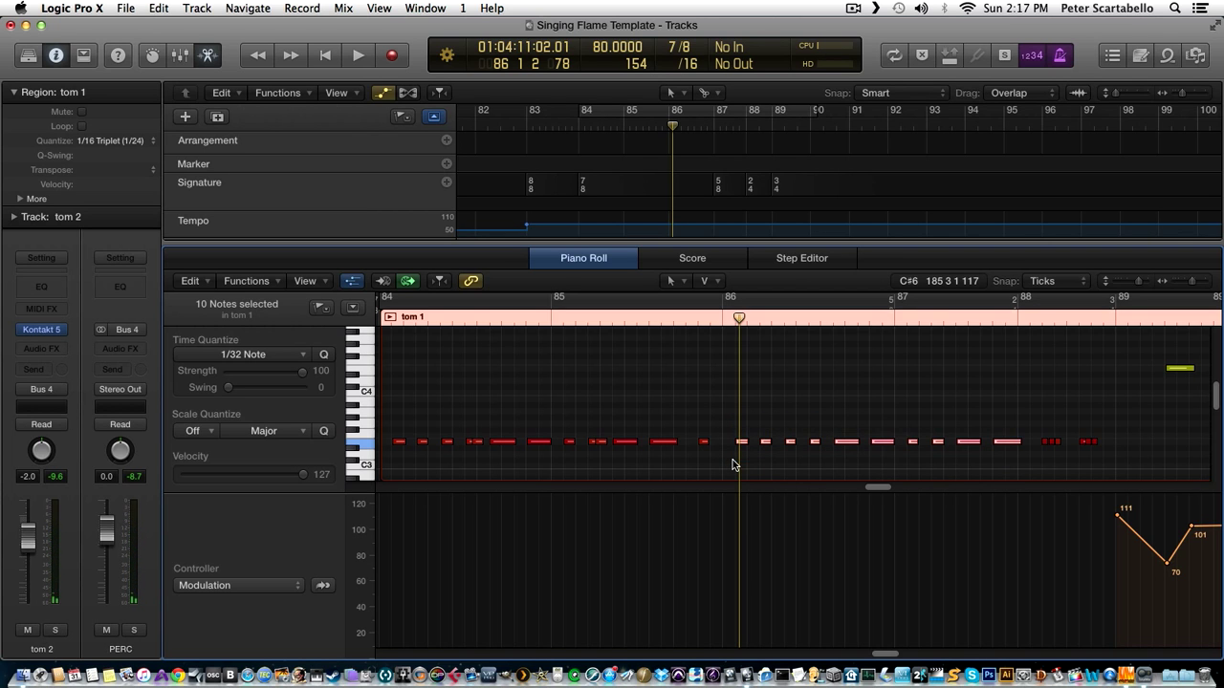
pyautogui.moveTo(723, 419)
pyautogui.mouseDown()
pyautogui.moveTo(519, 464)
pyautogui.moveTo(382, 467)
pyautogui.moveTo(734, 445)
pyautogui.mouseUp()
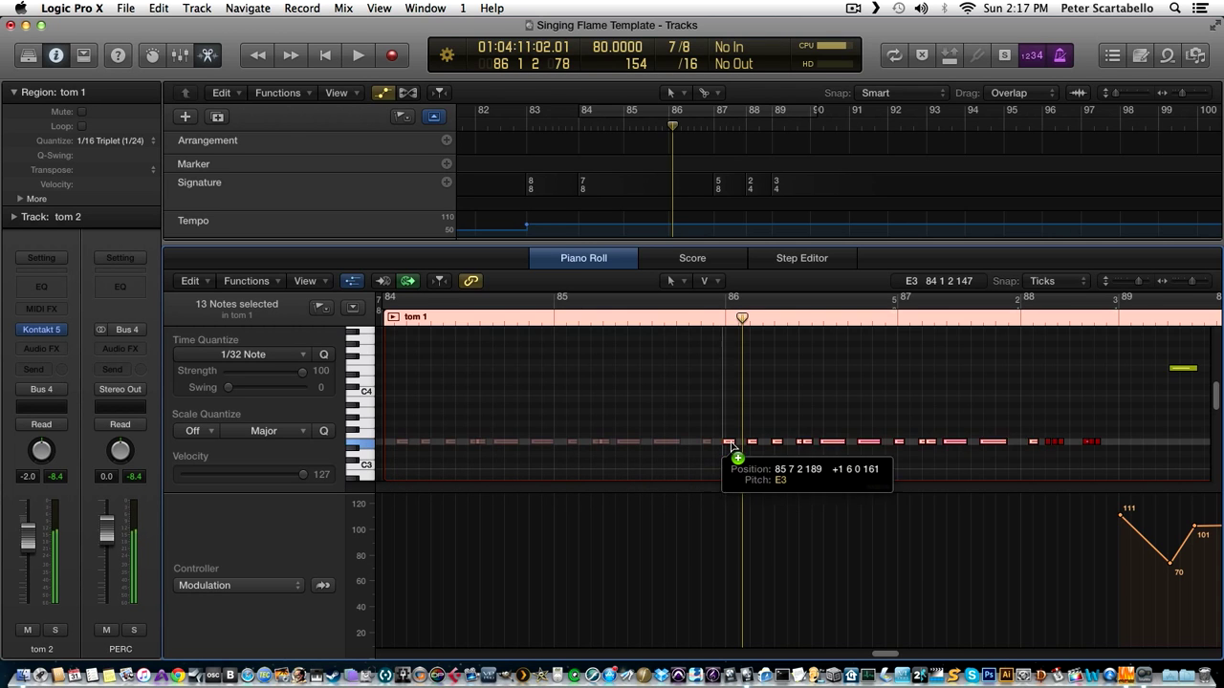
pyautogui.moveTo(733, 445); pyautogui.dragTo(748, 445)
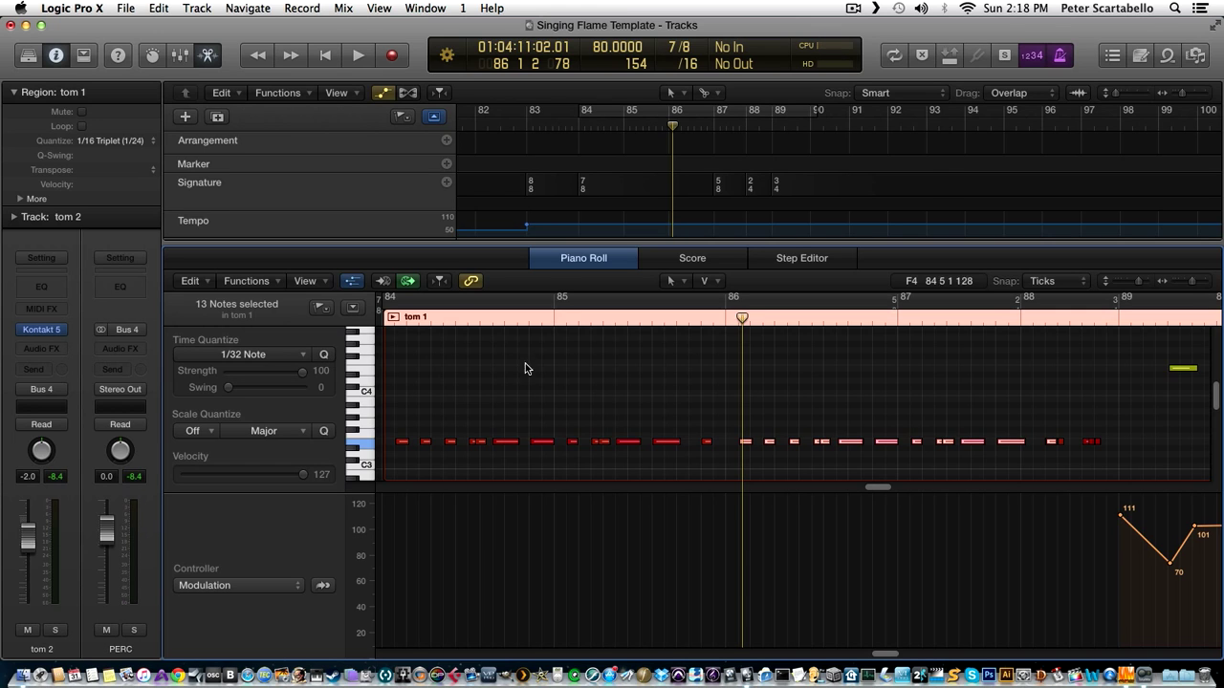
pyautogui.click(806, 379)
pyautogui.click(708, 316)
pyautogui.press('space')
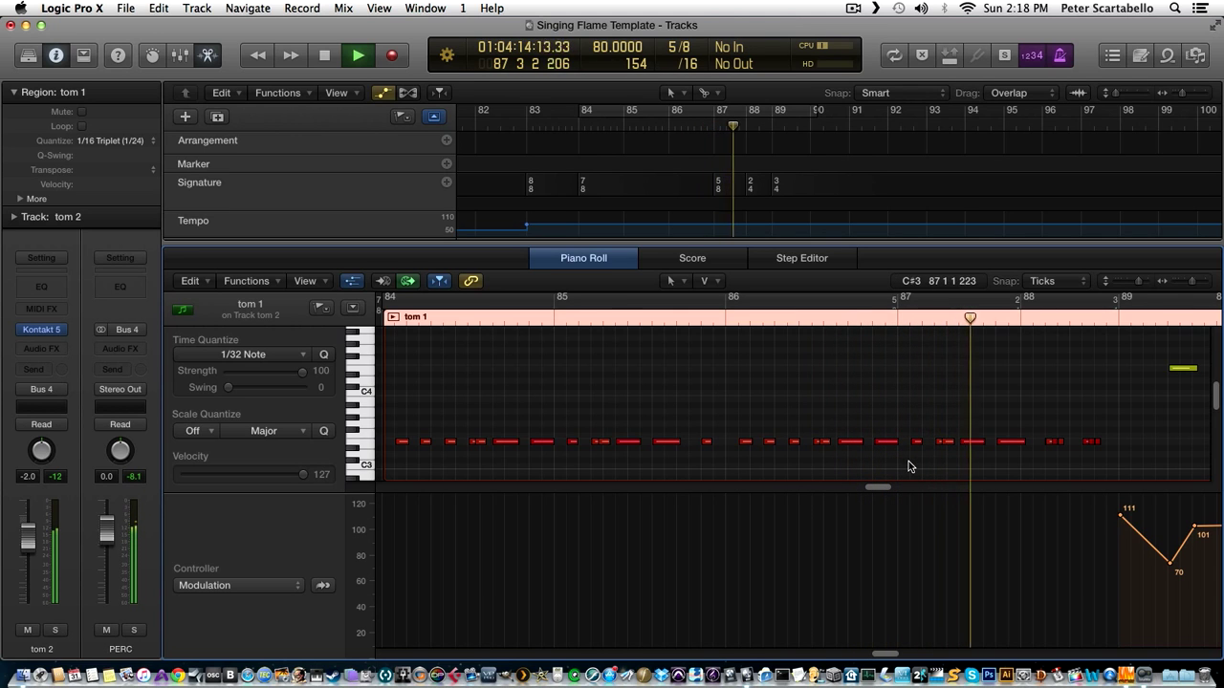
pyautogui.press('space')
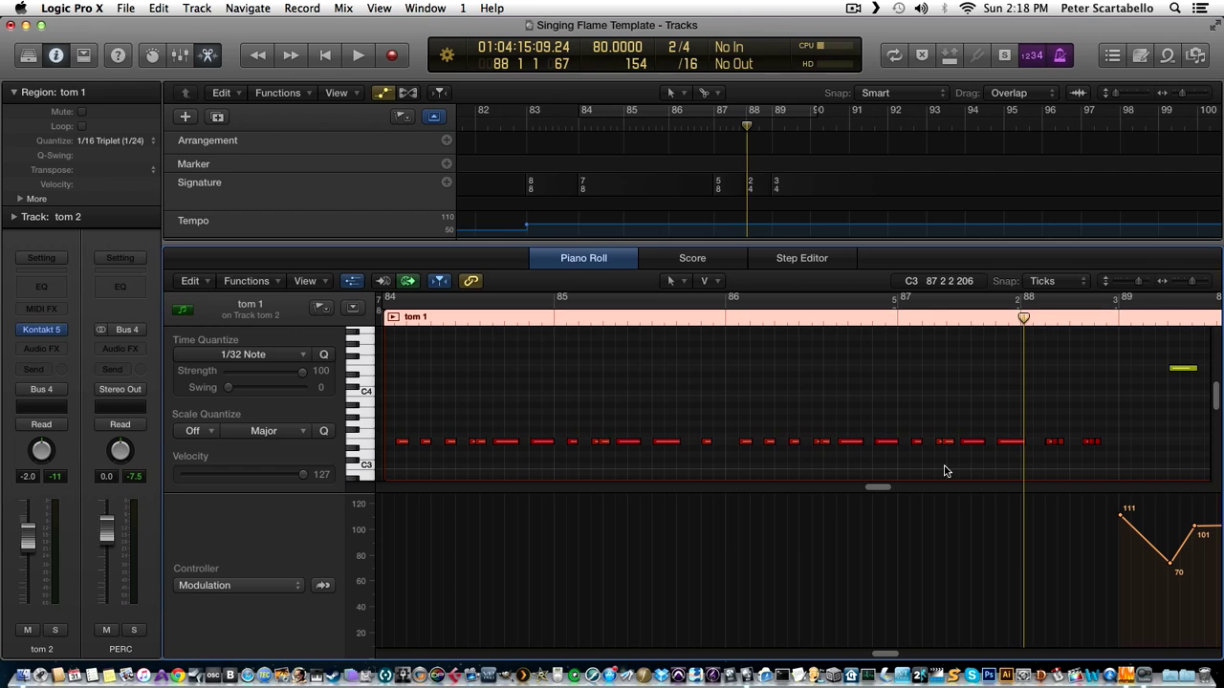
# Delete the leftover tom notes near bar 88.
pyautogui.moveTo(1132, 421); pyautogui.dragTo(1052, 461)
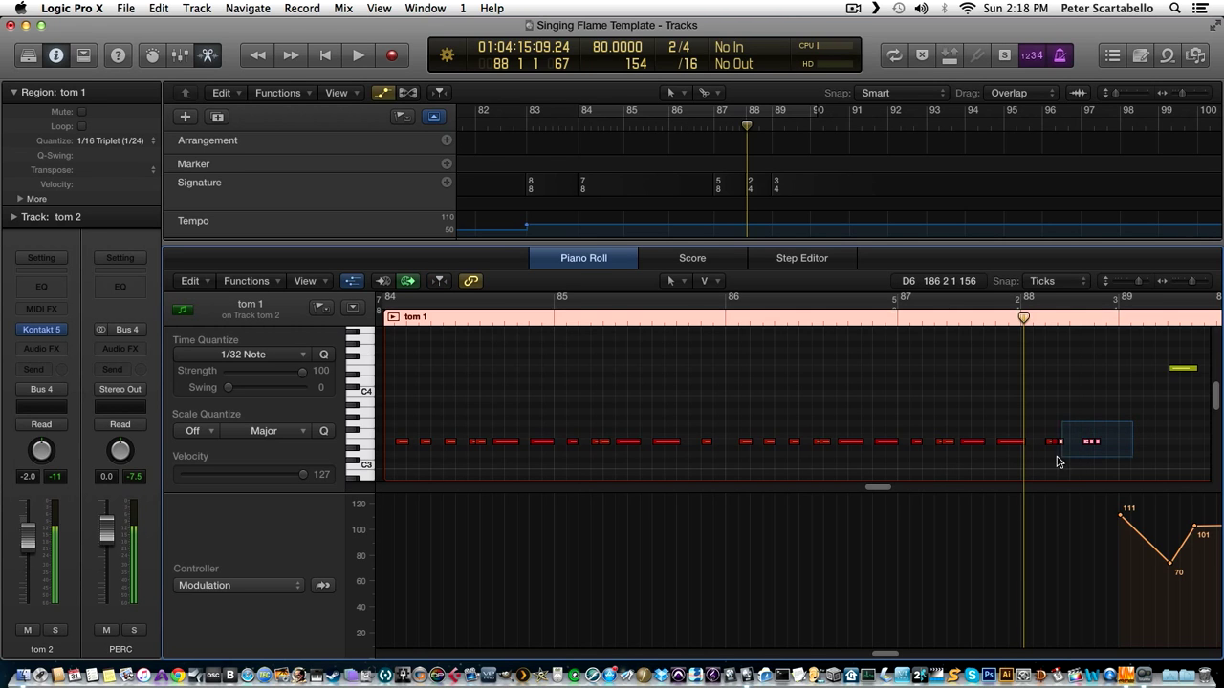
pyautogui.press('Delete')
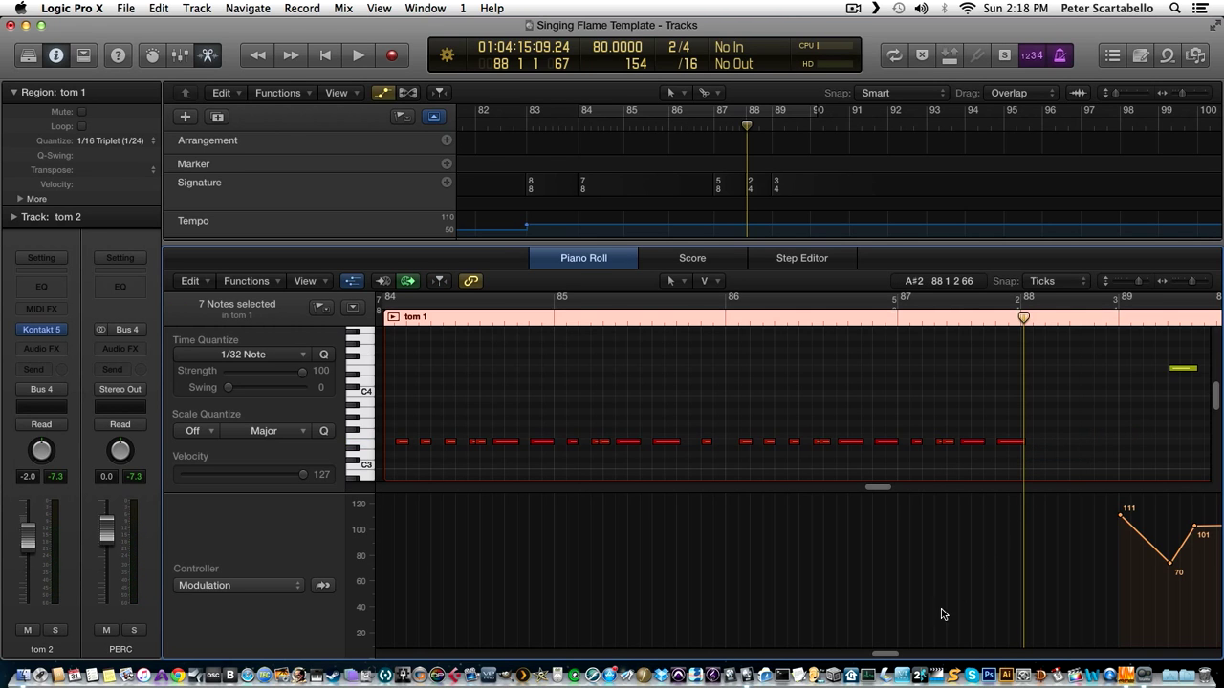
pyautogui.moveTo(895, 656); pyautogui.dragTo(900, 656)
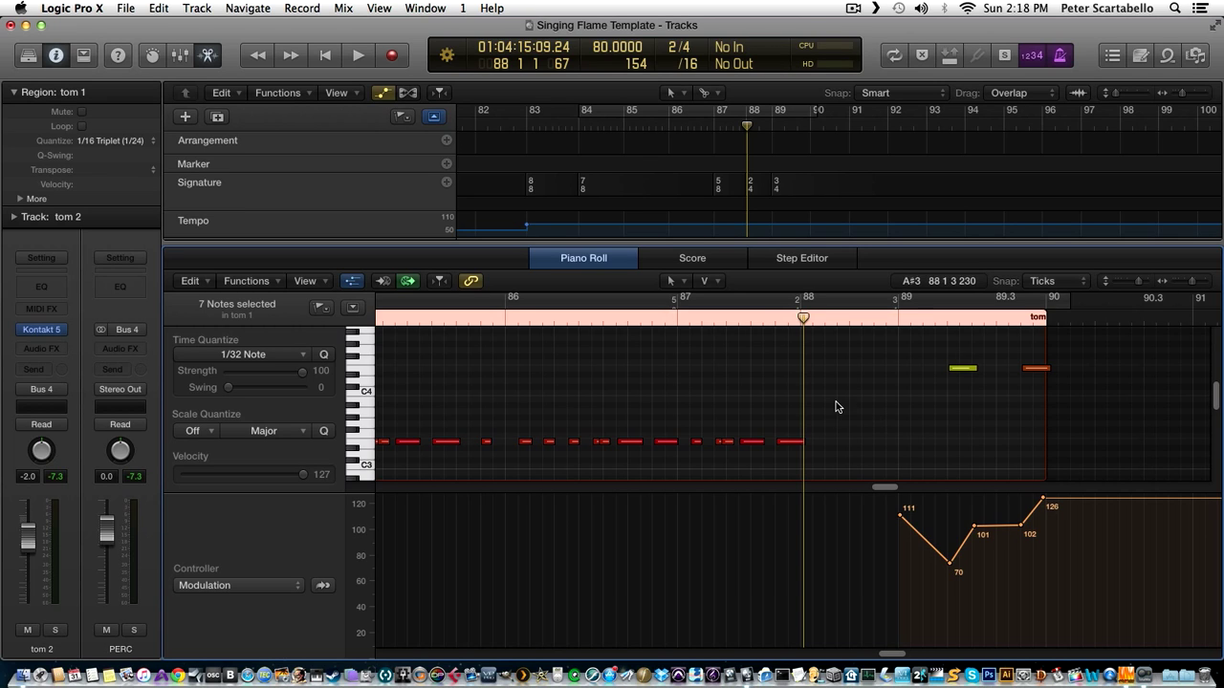
pyautogui.click(696, 443)
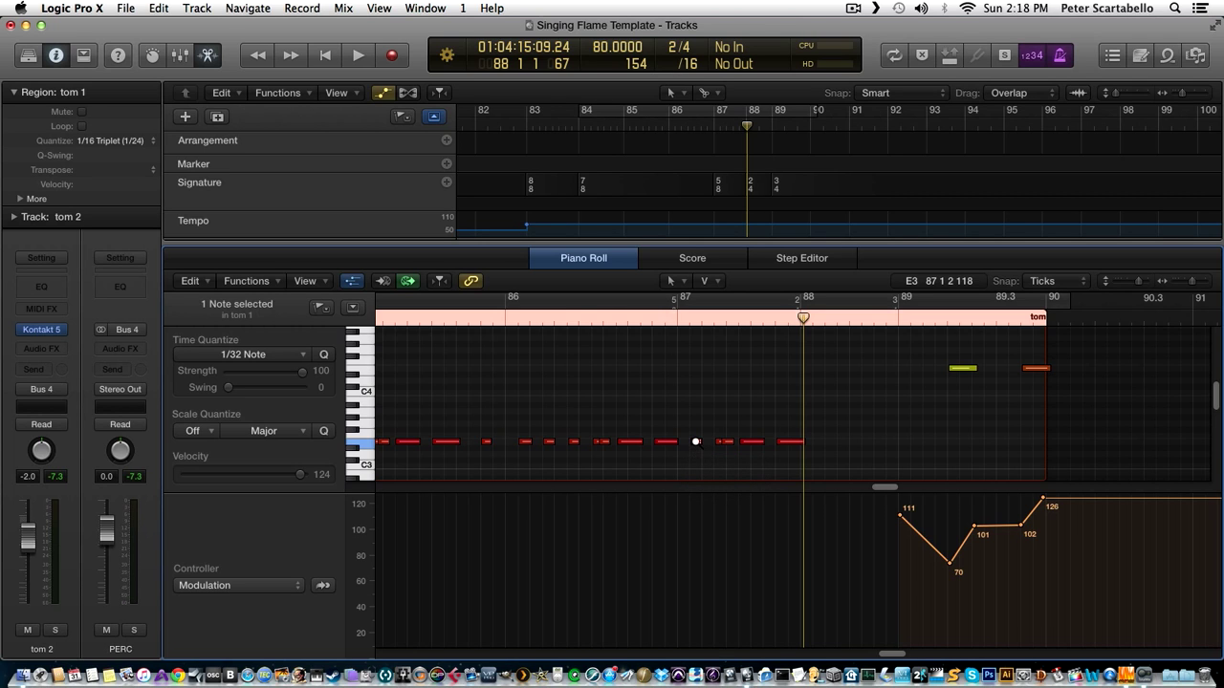
# Place a copy of the short E3 tom note after the roll near bar 88.
pyautogui.moveTo(696, 442); pyautogui.dragTo(849, 449)
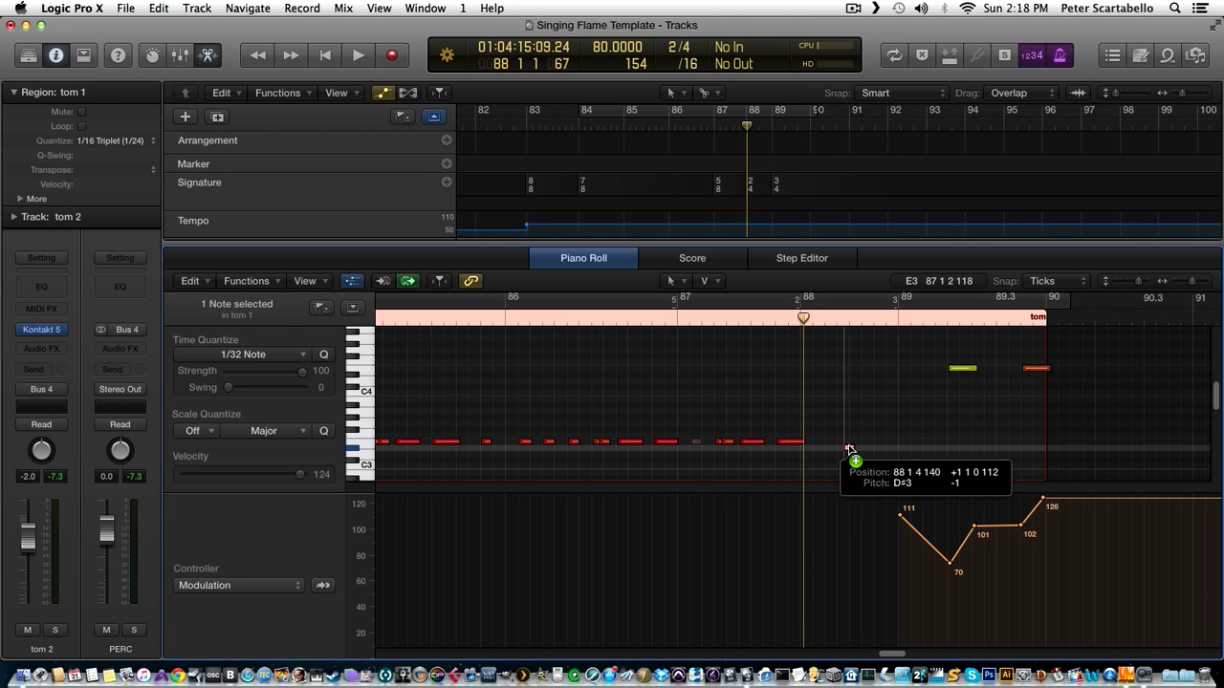
pyautogui.moveTo(849, 449); pyautogui.dragTo(842, 447)
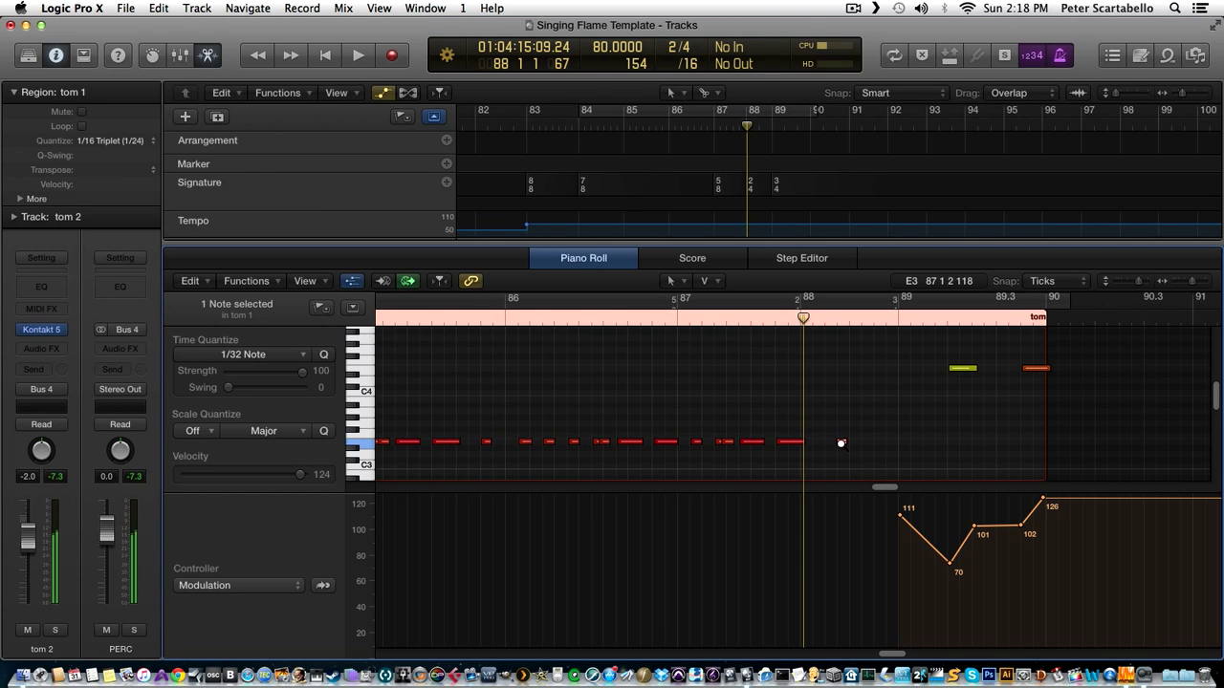
pyautogui.moveTo(840, 443); pyautogui.dragTo(881, 444)
# Shift the two E4 notes near bar 89 slightly earlier.
pyautogui.scroll(1, 946, 455)
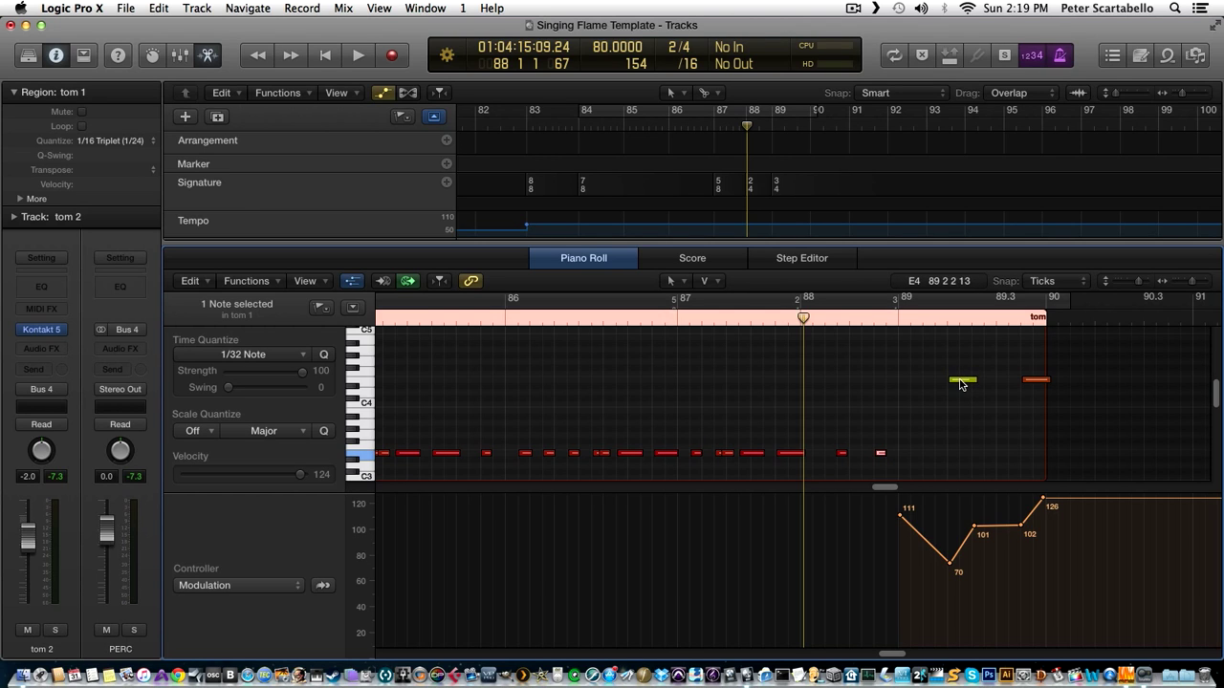
pyautogui.click(961, 381)
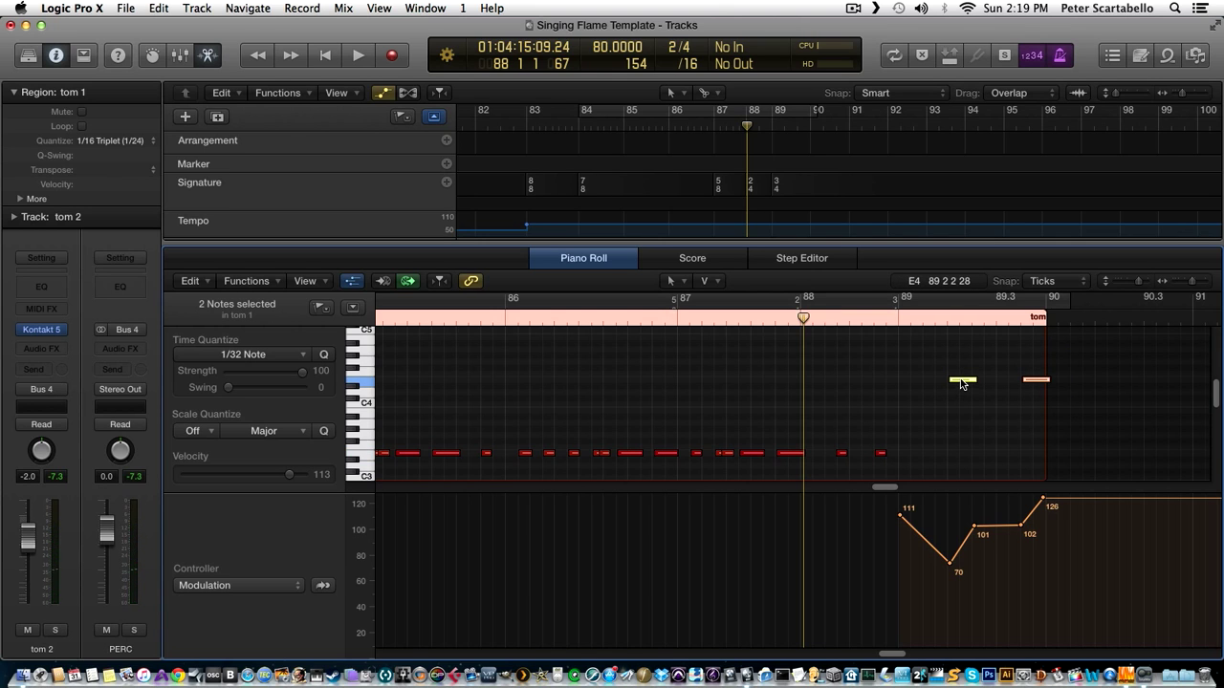
pyautogui.moveTo(962, 381); pyautogui.dragTo(934, 382)
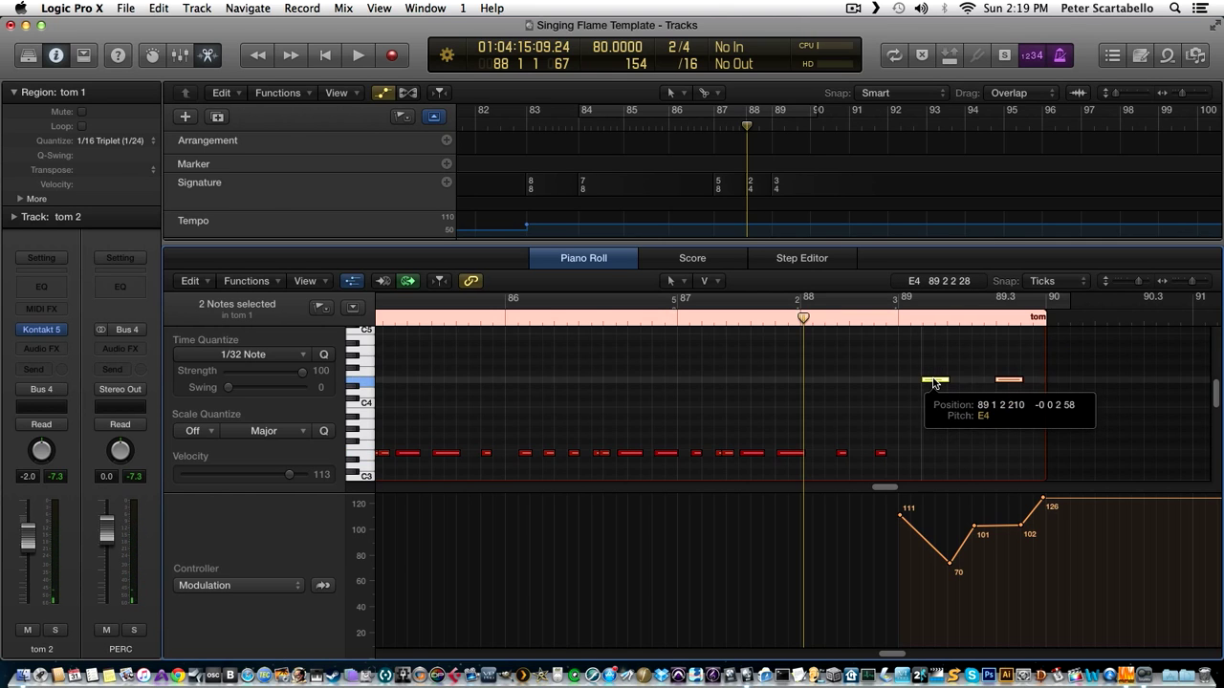
pyautogui.click(1054, 504)
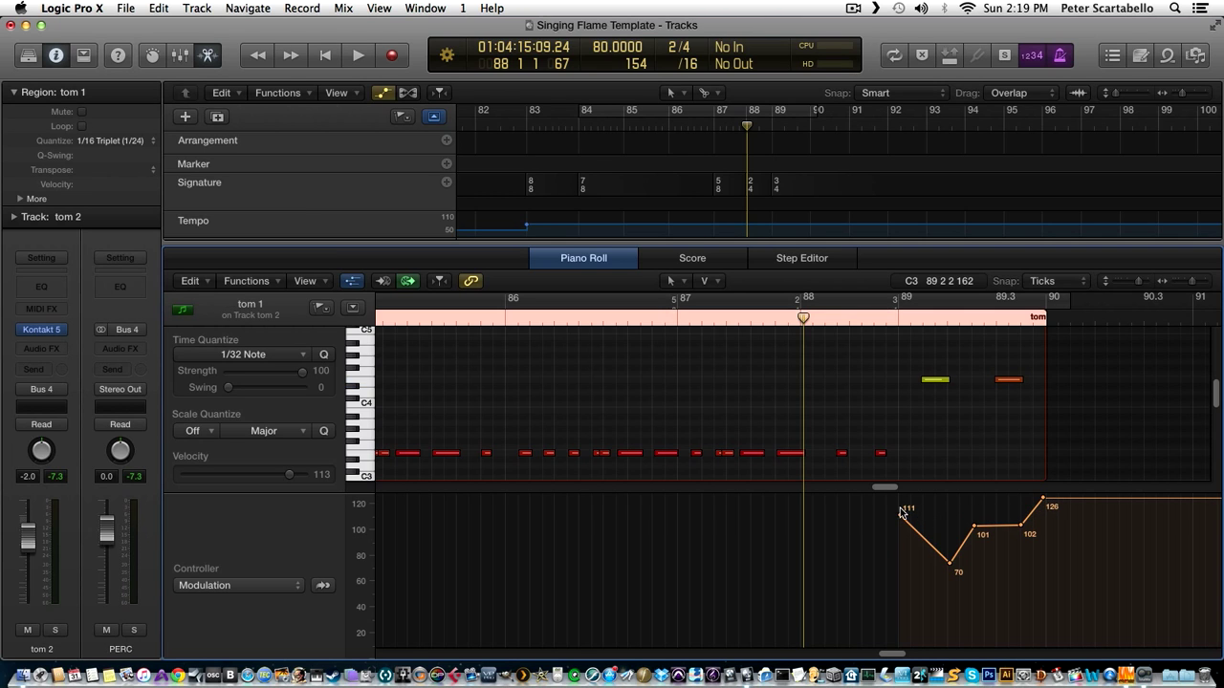
# Move all modulation swell points slightly earlier and audition from just before bar 89.
pyautogui.moveTo(903, 500); pyautogui.dragTo(1069, 597)
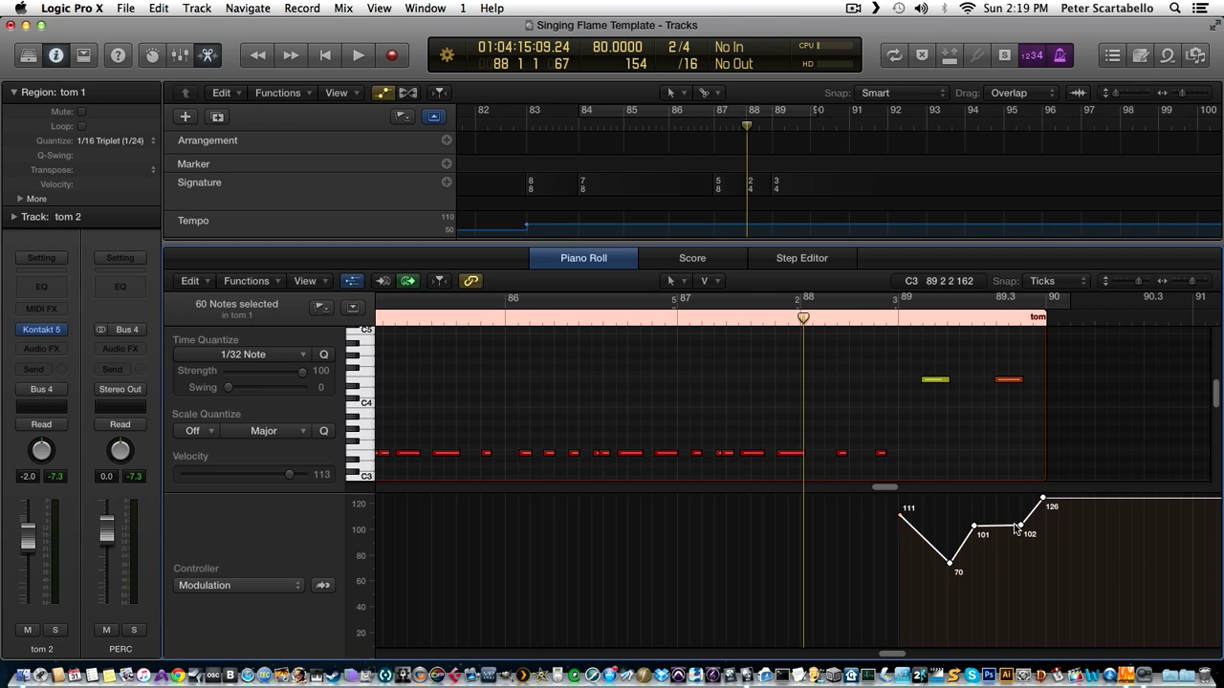
pyautogui.moveTo(1016, 529); pyautogui.dragTo(995, 533)
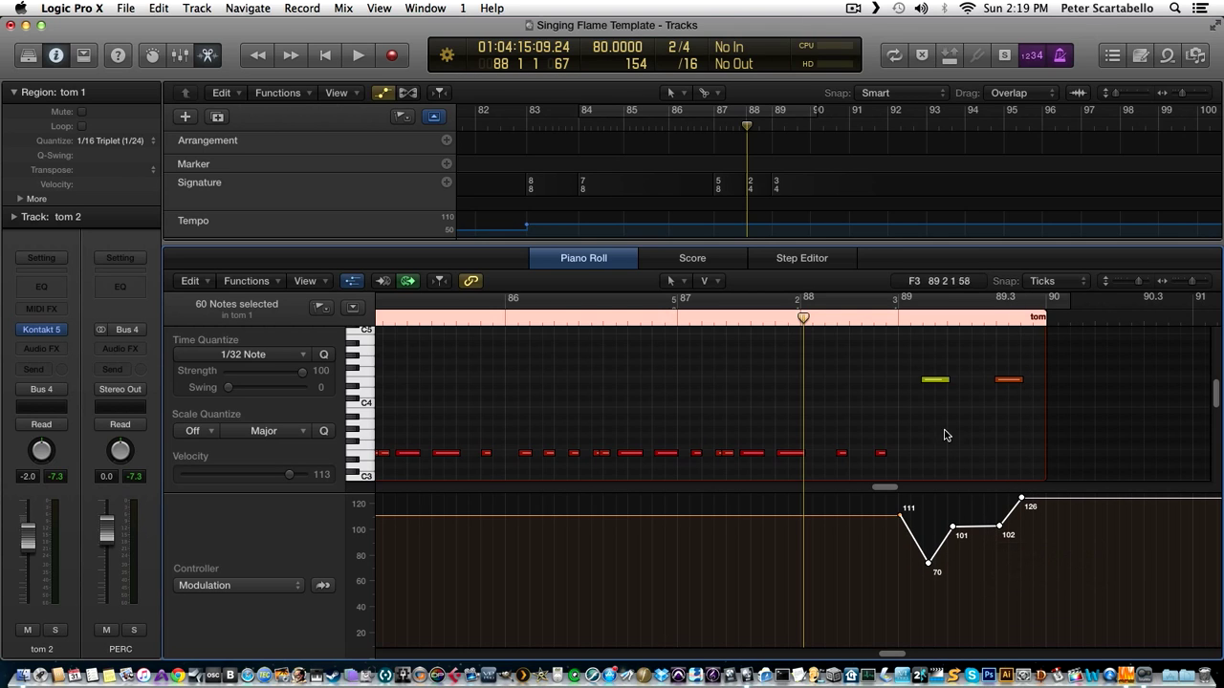
pyautogui.doubleClick(895, 321)
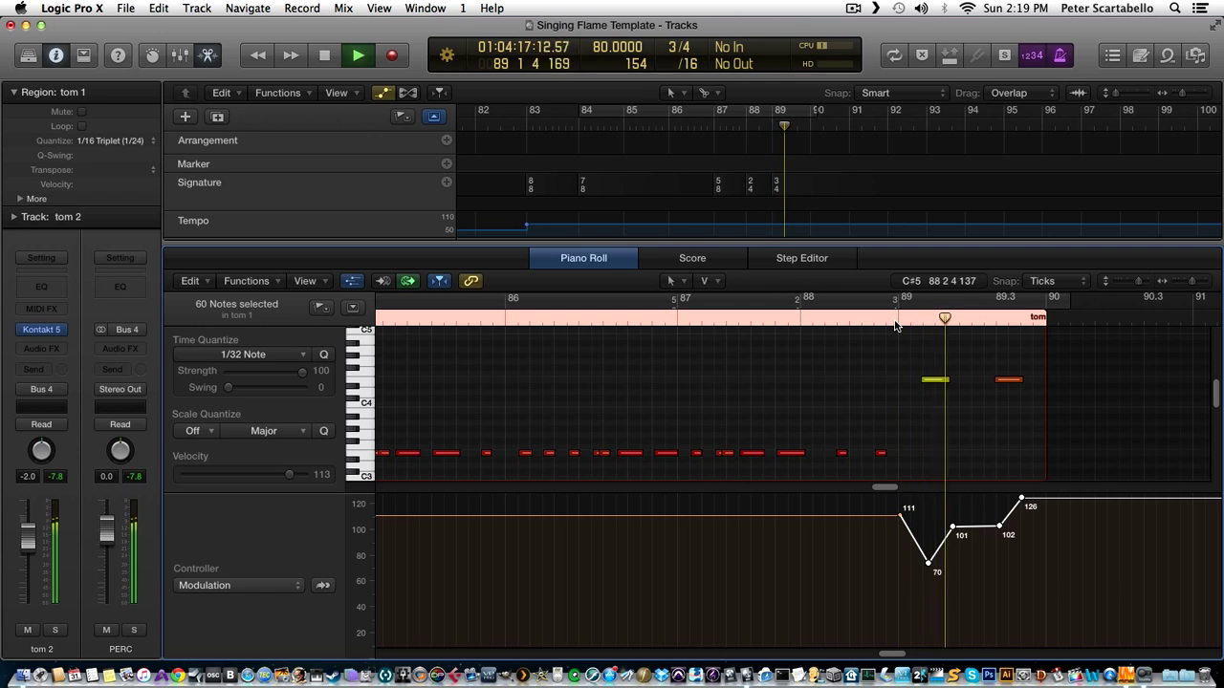
pyautogui.press('space')
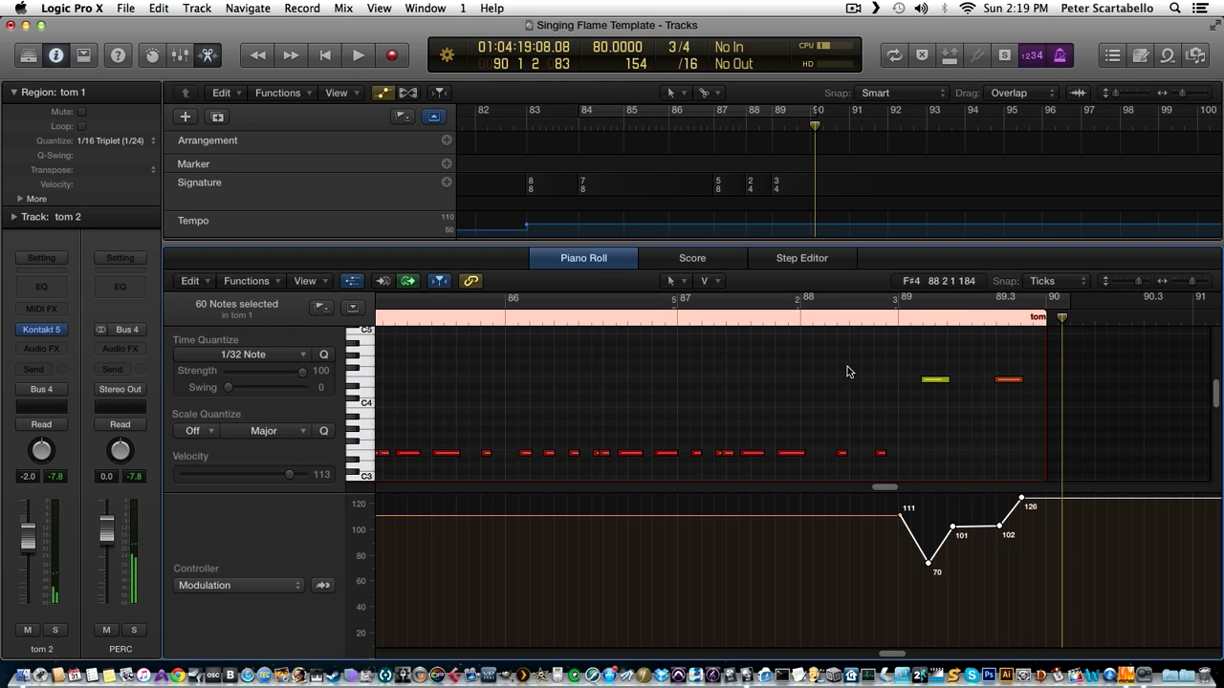
pyautogui.doubleClick(872, 323)
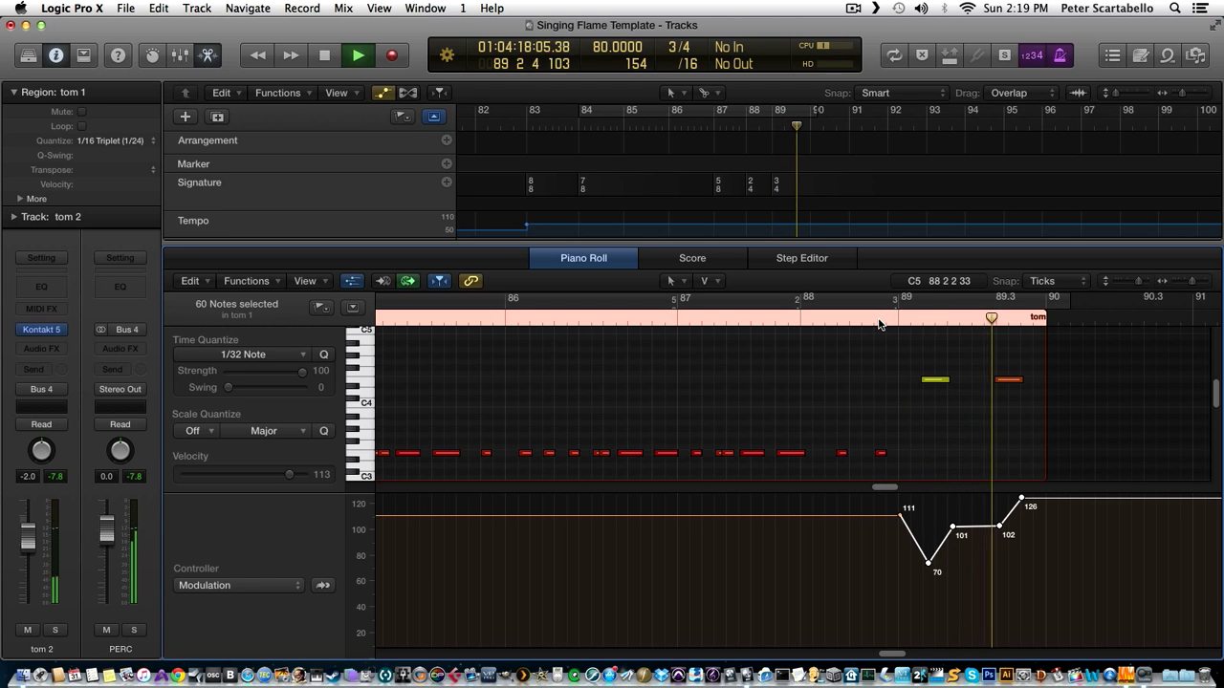
pyautogui.press('space')
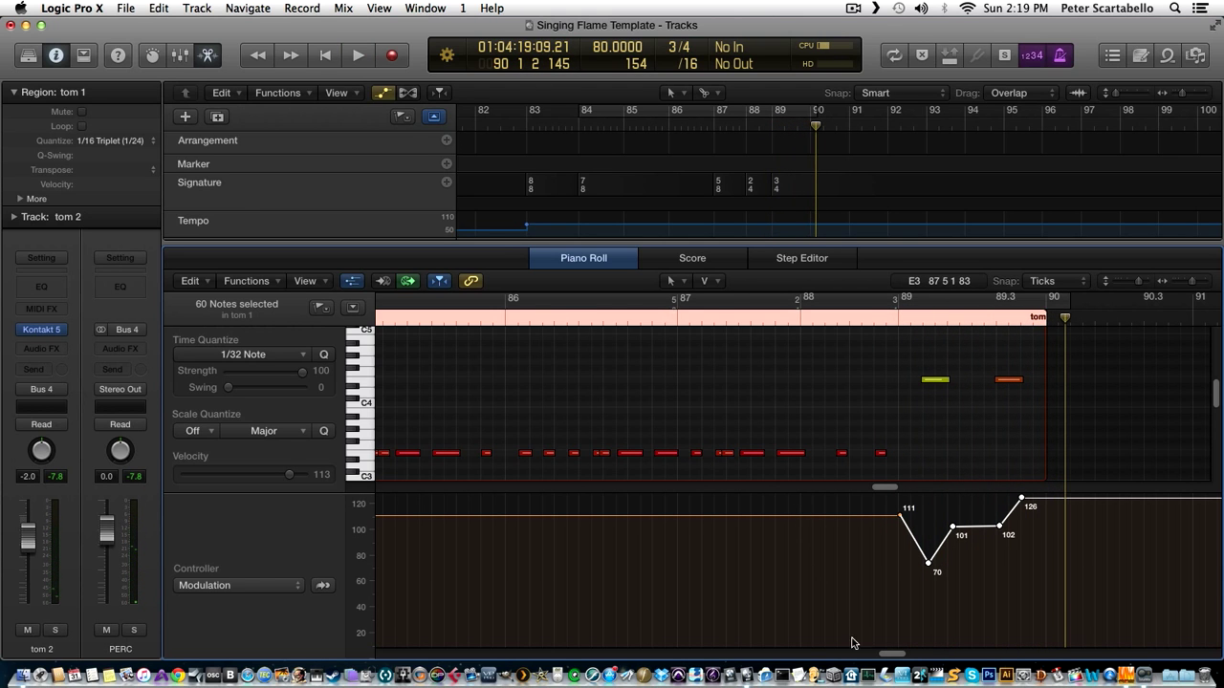
# Play the whole tom roll from bar 84 through bar 89.
pyautogui.hscroll(-10, 813, 459)
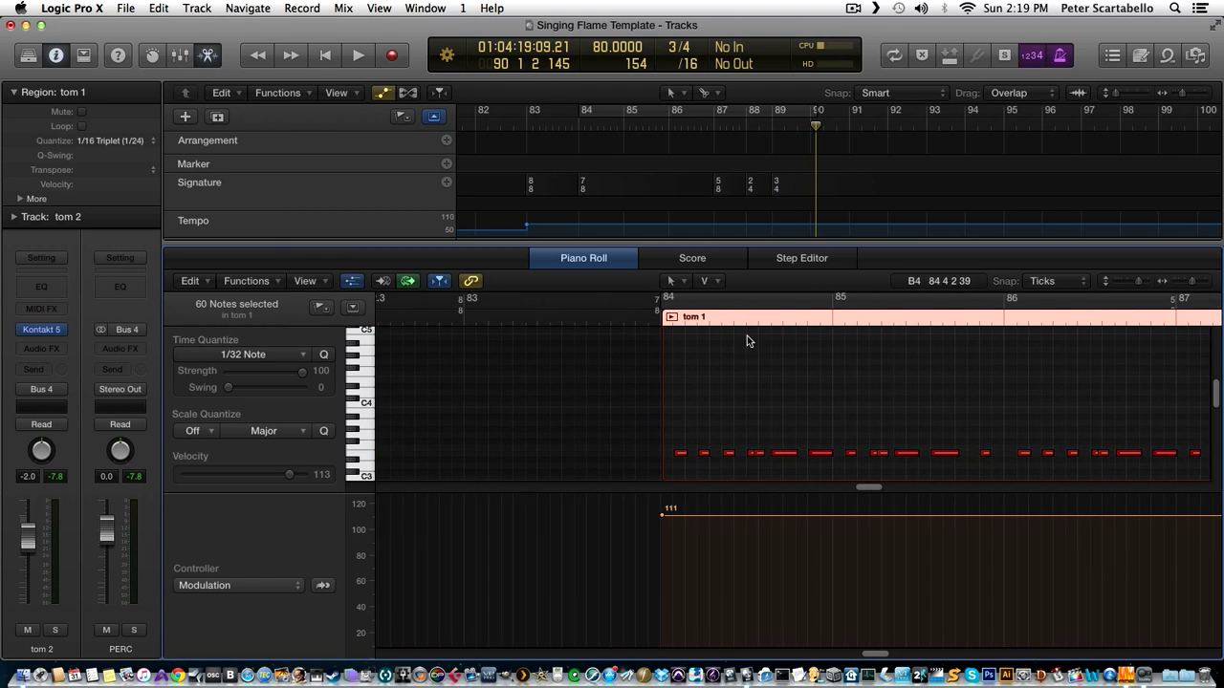
pyautogui.click(654, 323)
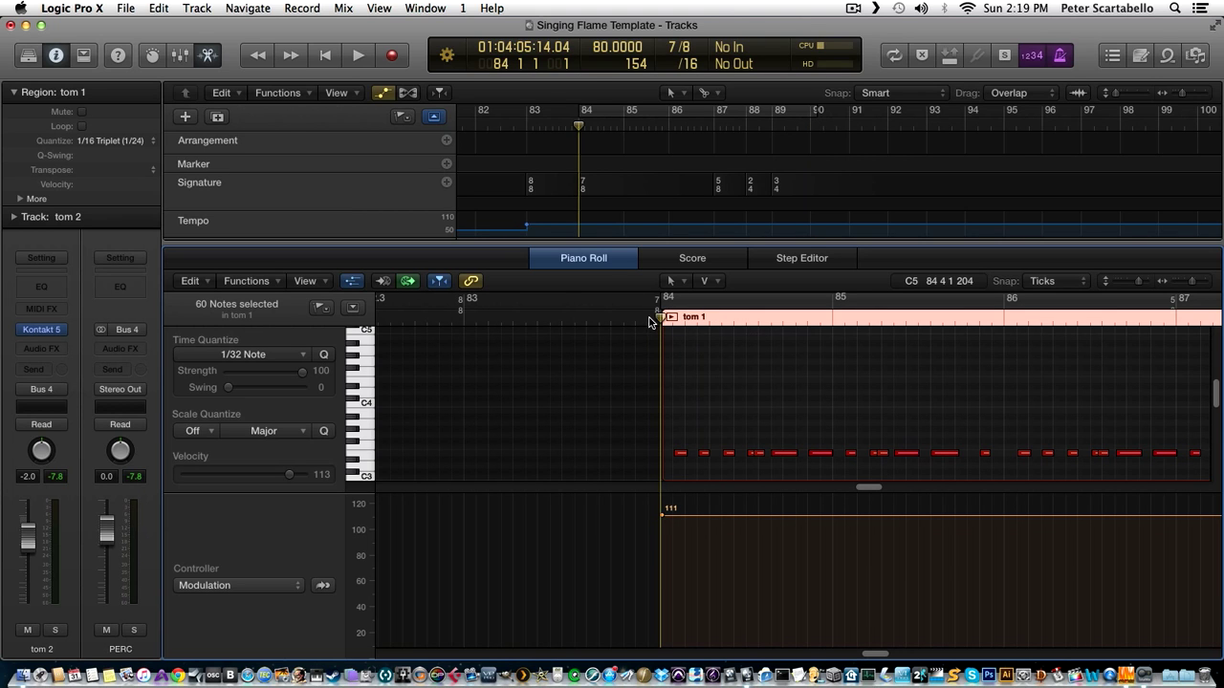
pyautogui.press('space')
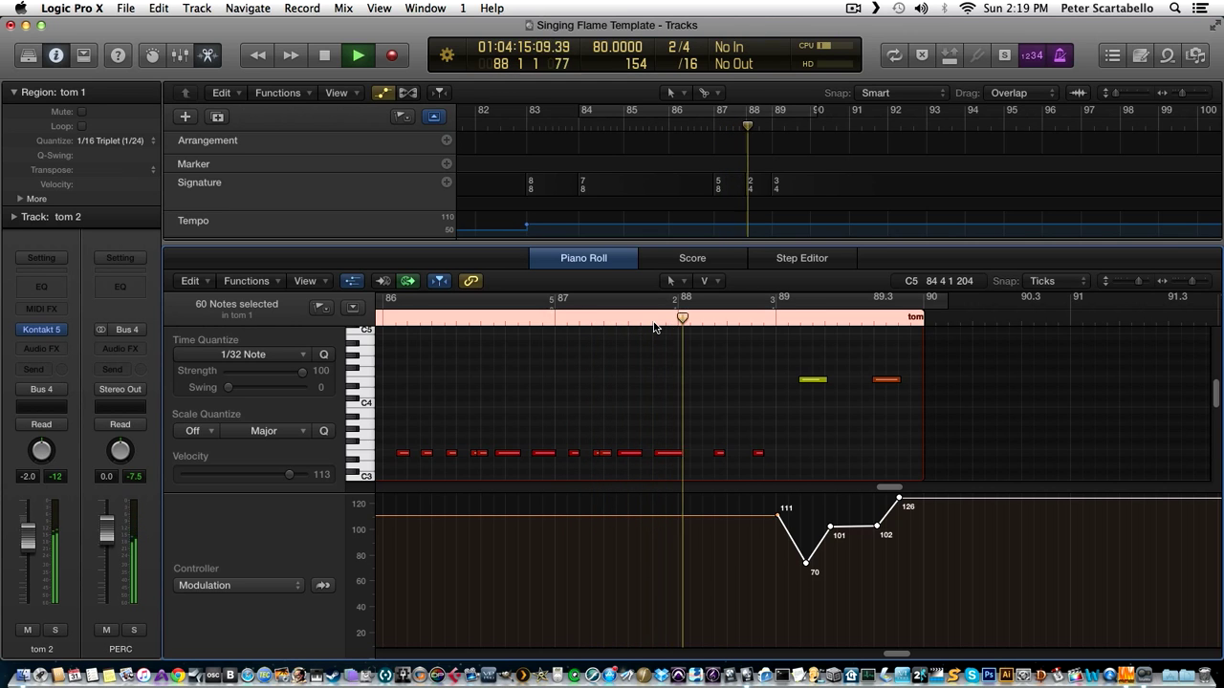
pyautogui.press('space')
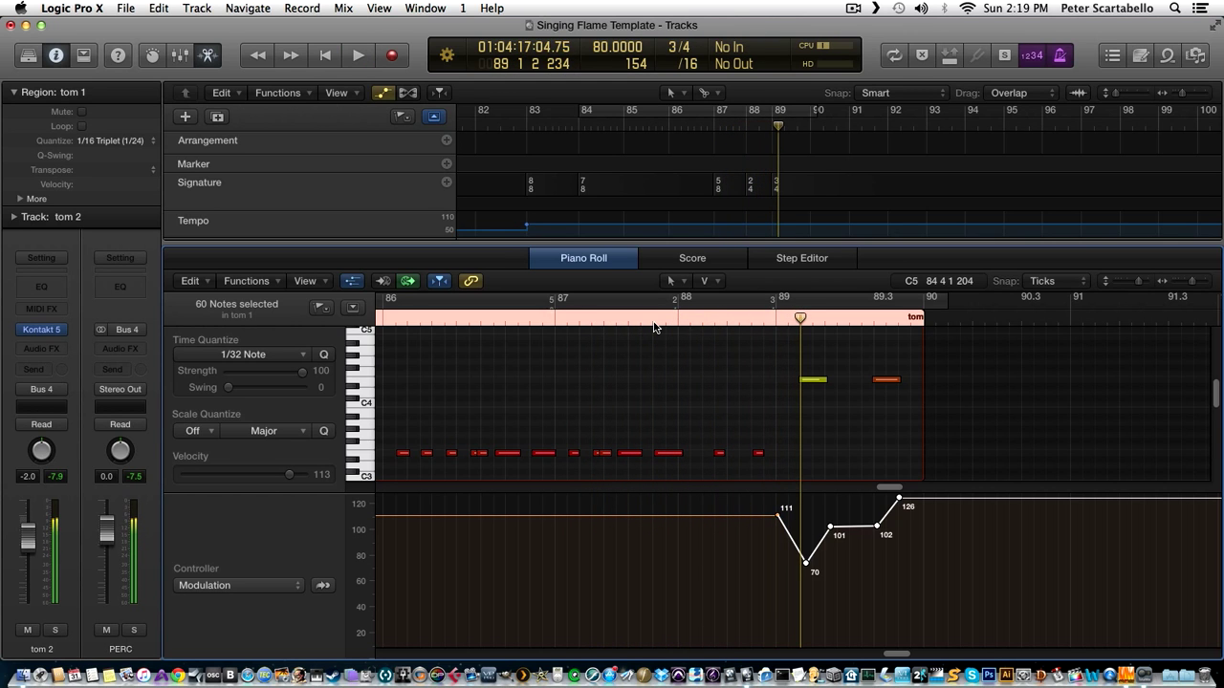
# Close the Piano Roll, then briefly reopen and close the tom 1 region's notes.
pyautogui.press('p')
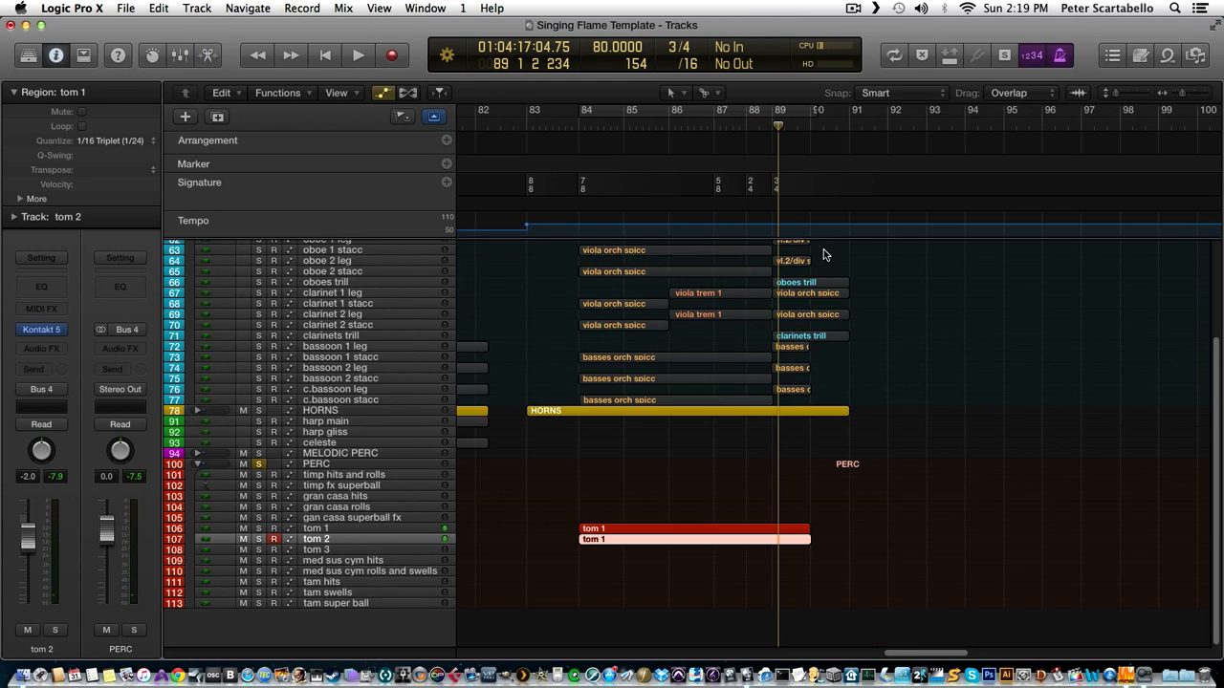
pyautogui.click(766, 529)
pyautogui.press('p')
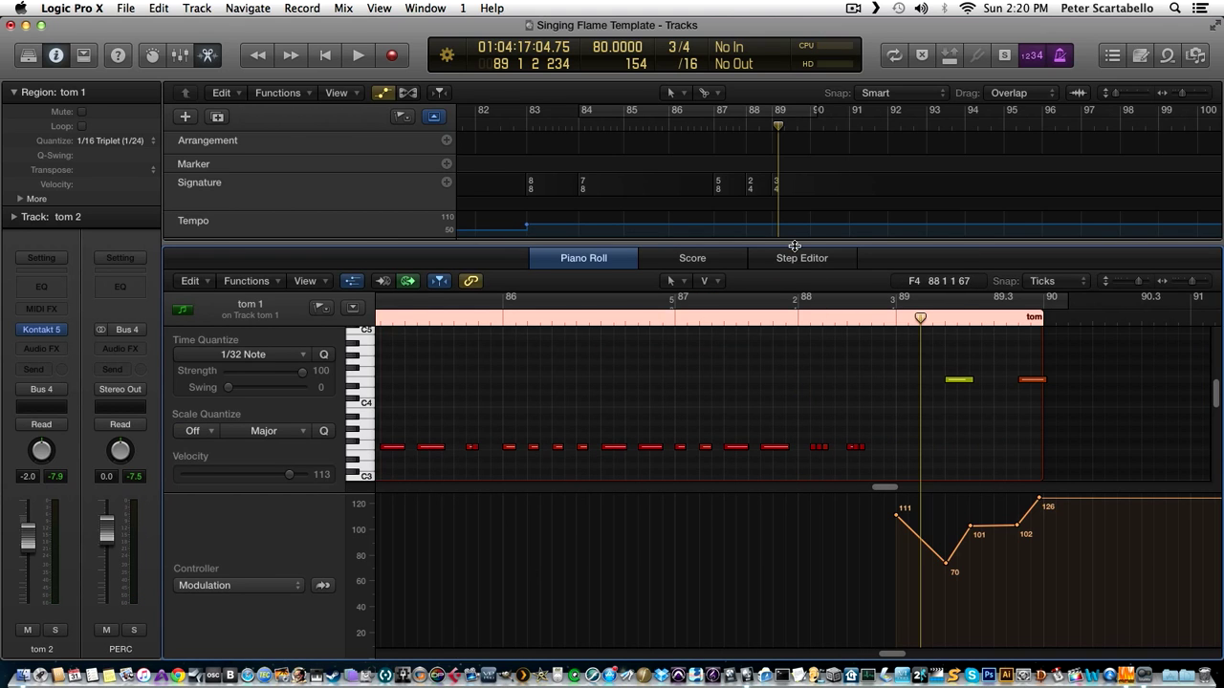
pyautogui.press('p')
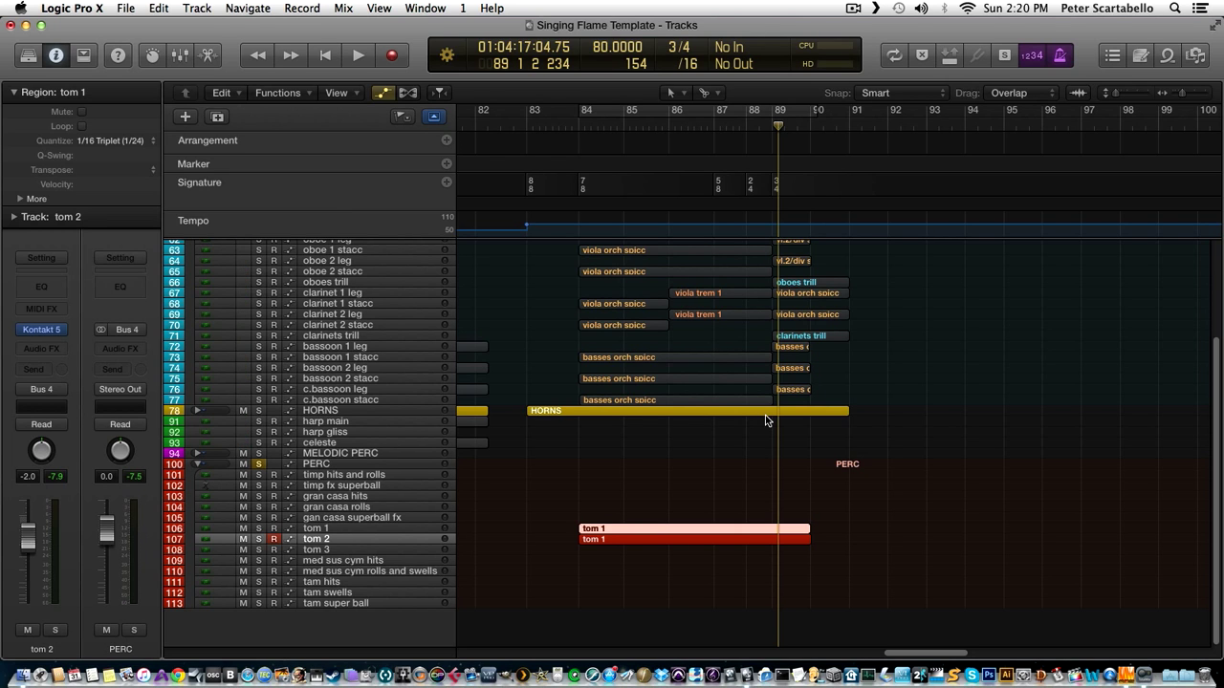
# Park the playhead at bar 84, select the tom 3 track, and save the project.
pyautogui.click(577, 127)
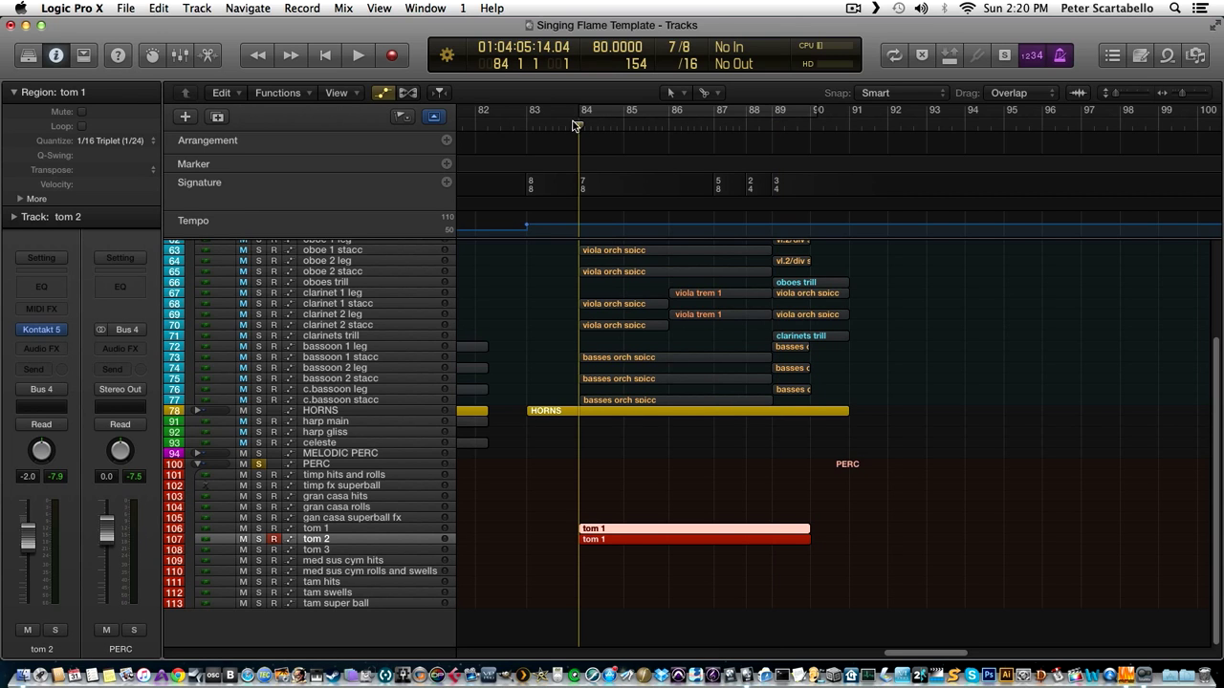
pyautogui.click(380, 549)
pyautogui.click(125, 8)
pyautogui.click(146, 125)
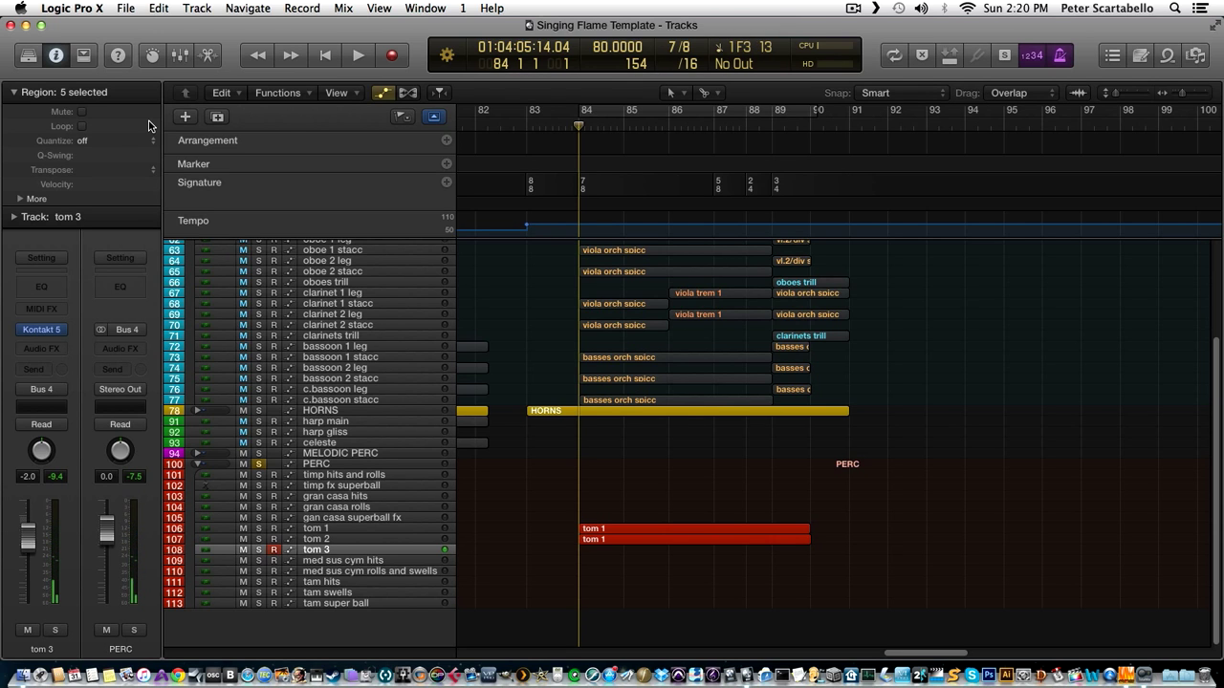
# Play back from bar 84 to preview before recording tom 3.
pyautogui.press('space')
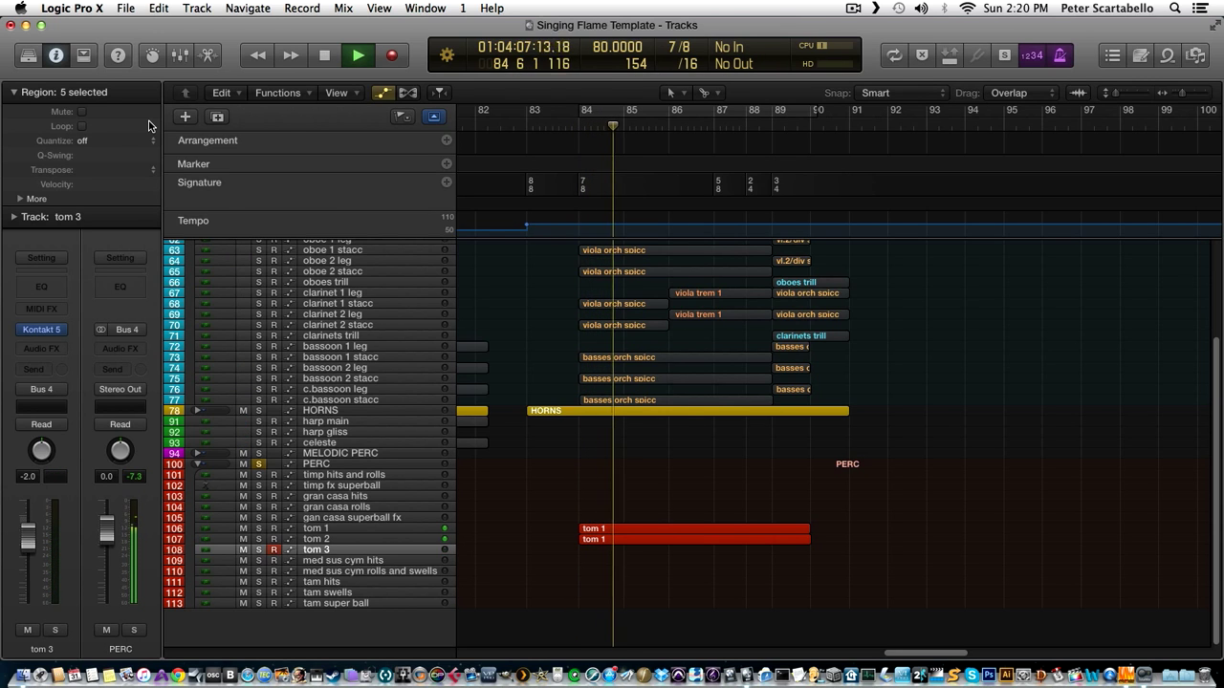
pyautogui.press('space')
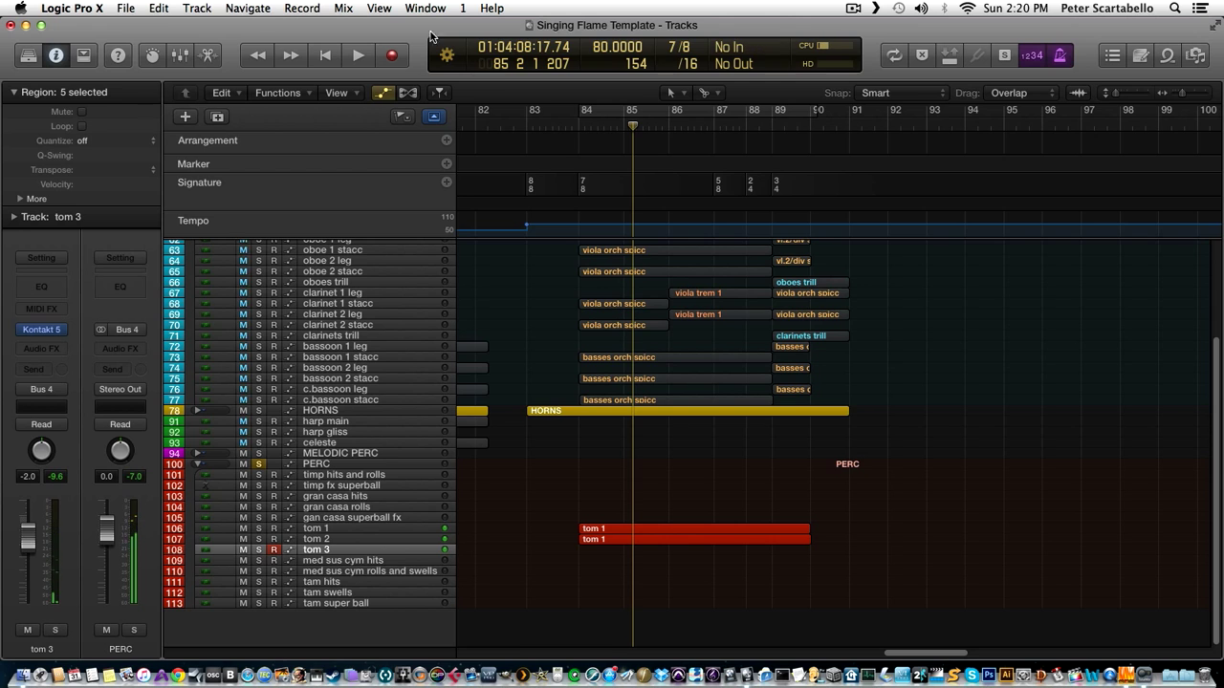
pyautogui.click(565, 123)
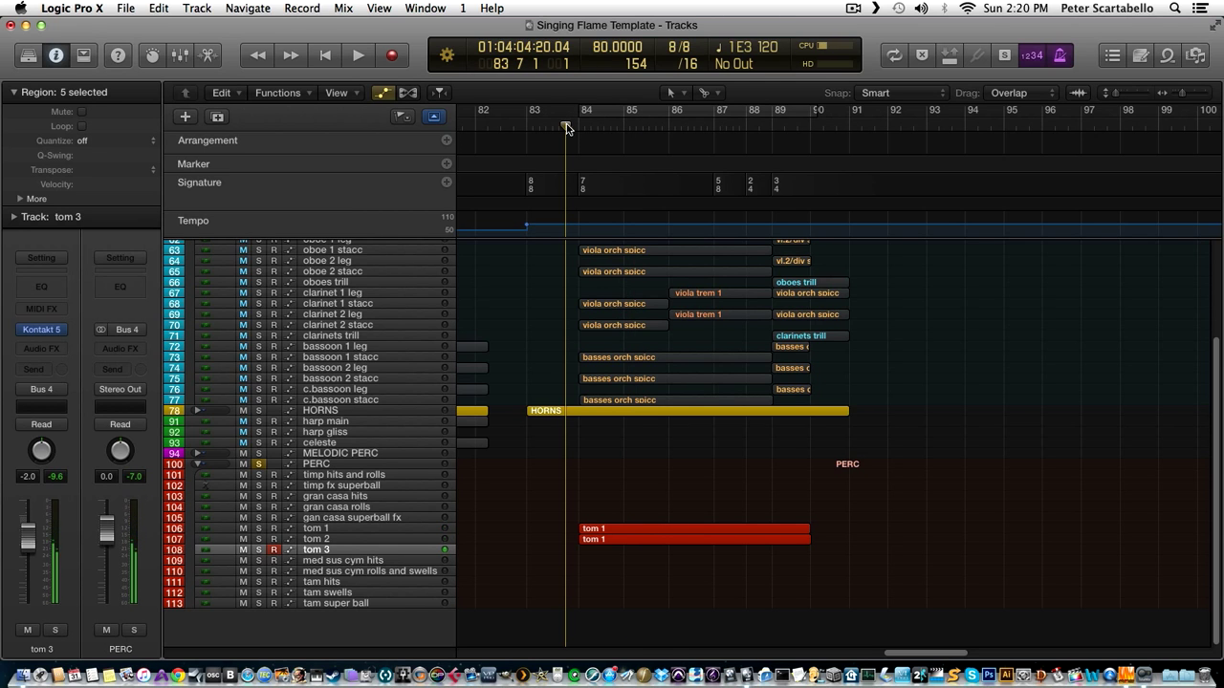
pyautogui.press('space')
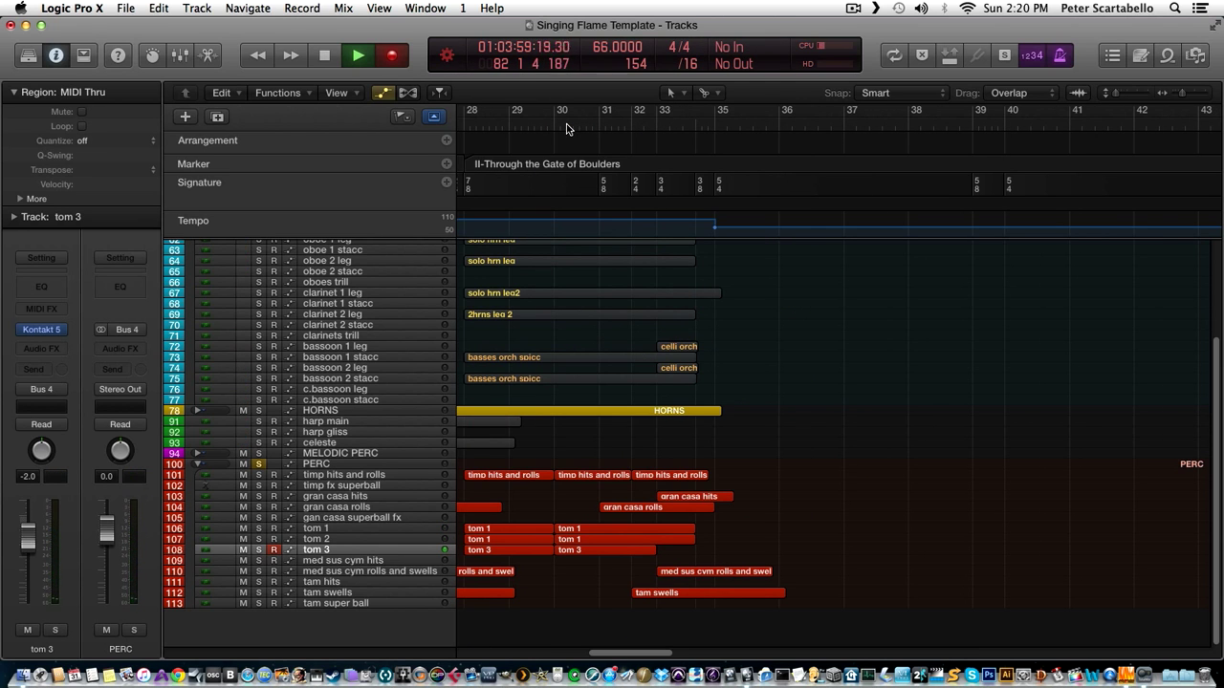
pyautogui.moveTo(629, 653)
pyautogui.mouseDown()
pyautogui.moveTo(966, 628)
pyautogui.moveTo(907, 636)
pyautogui.mouseUp()
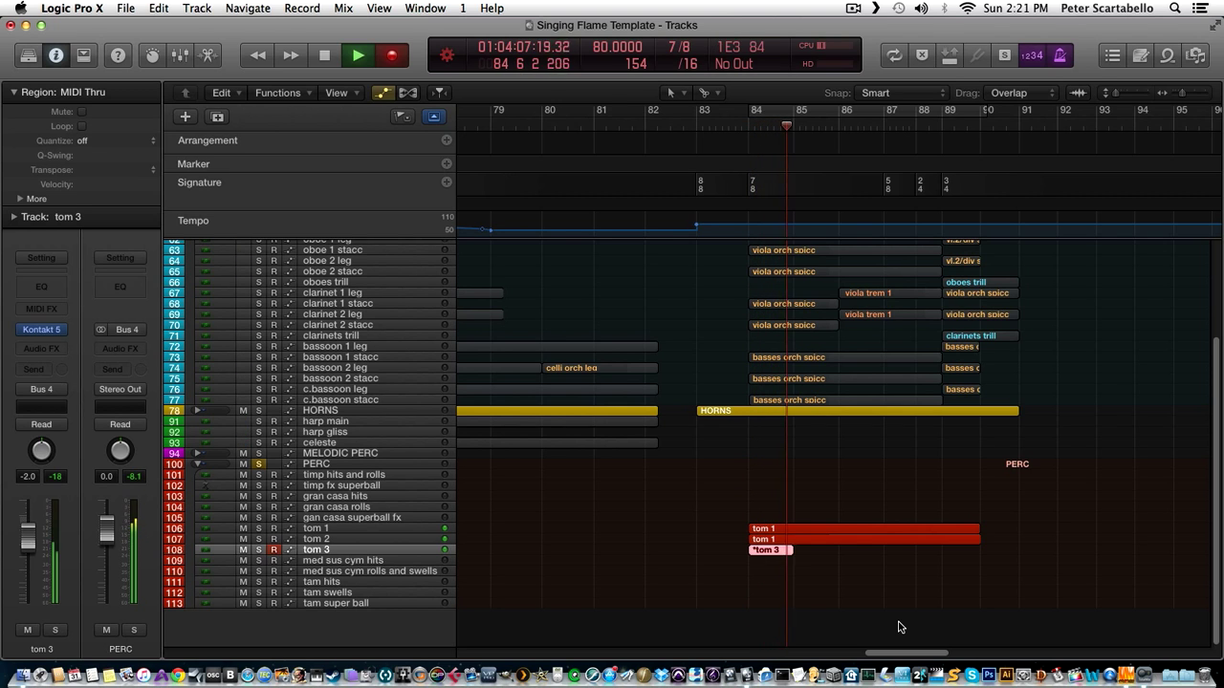
pyautogui.press('space')
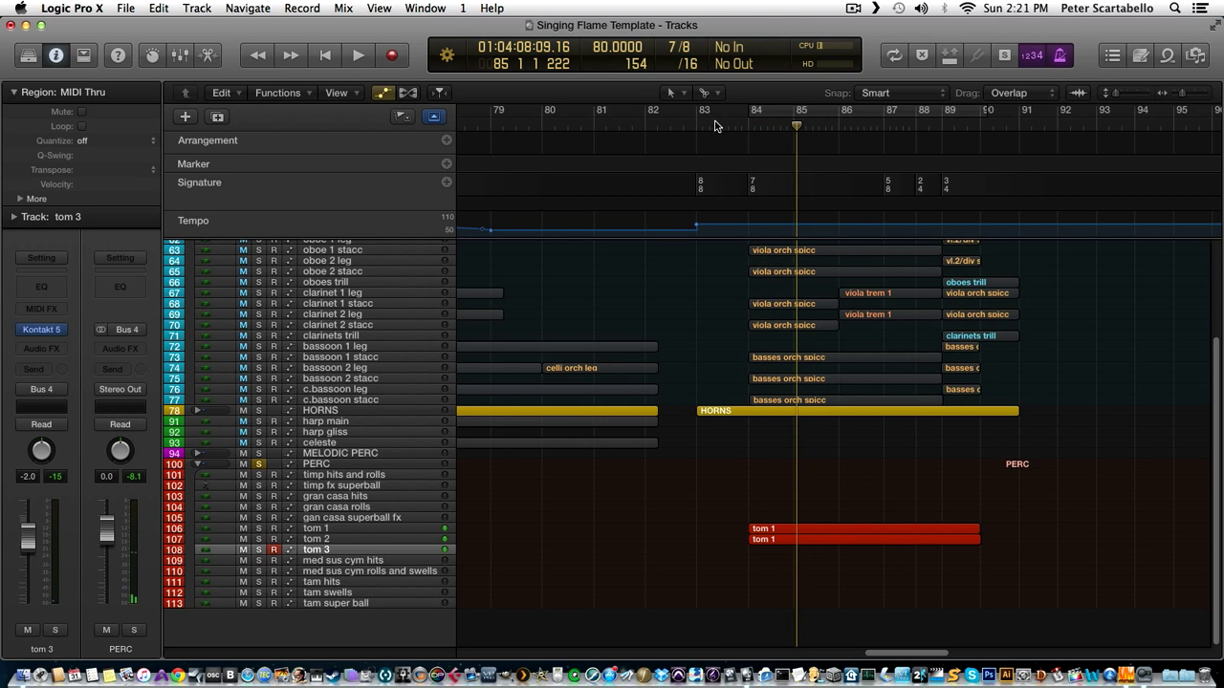
# Record a tom 3 take from bar 84, discard it, and retry.
pyautogui.click(744, 128)
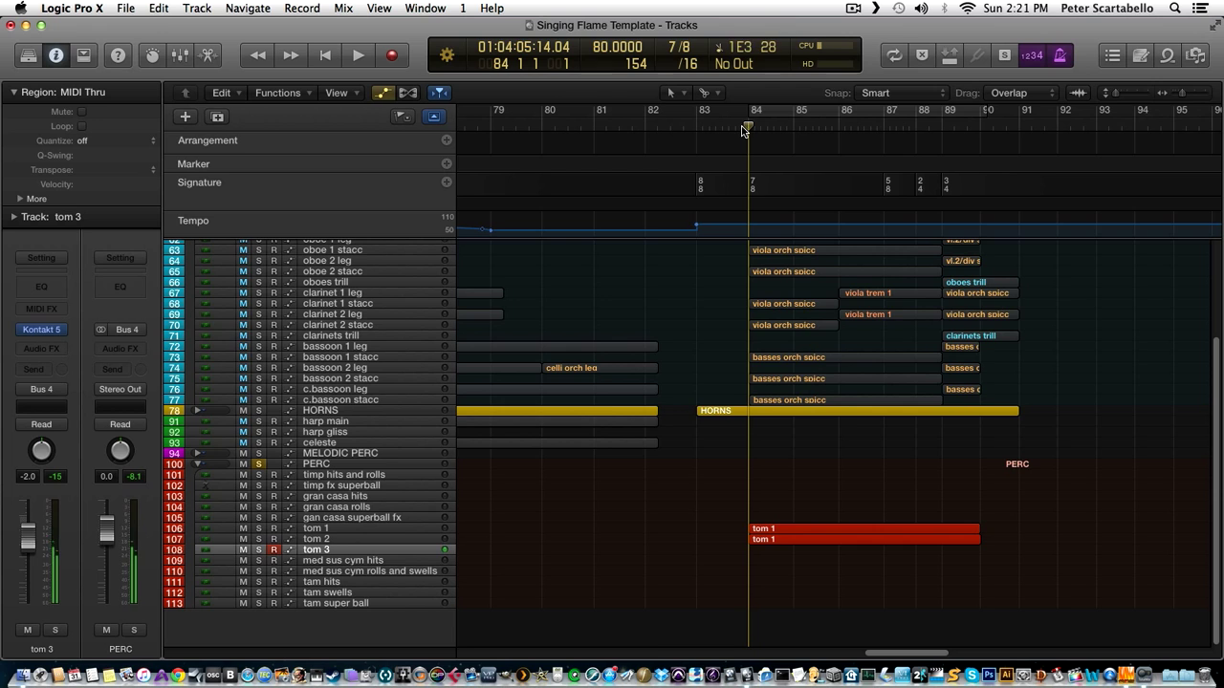
pyautogui.press('r')
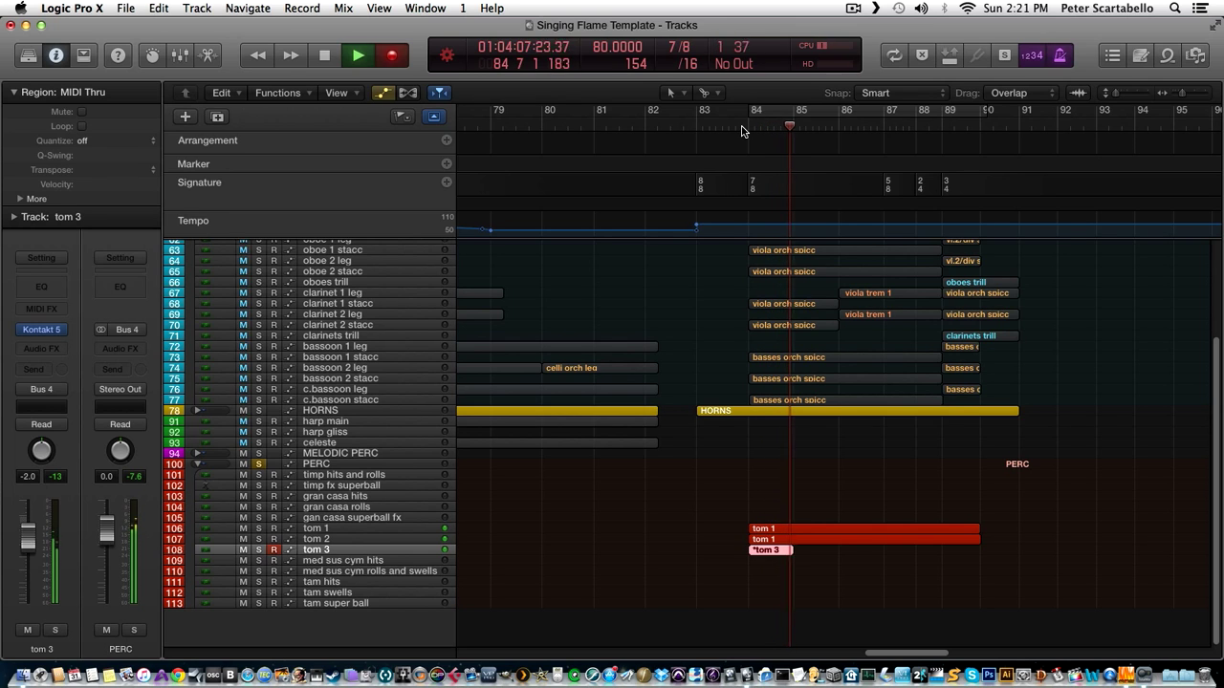
pyautogui.press('space')
pyautogui.press('Delete')
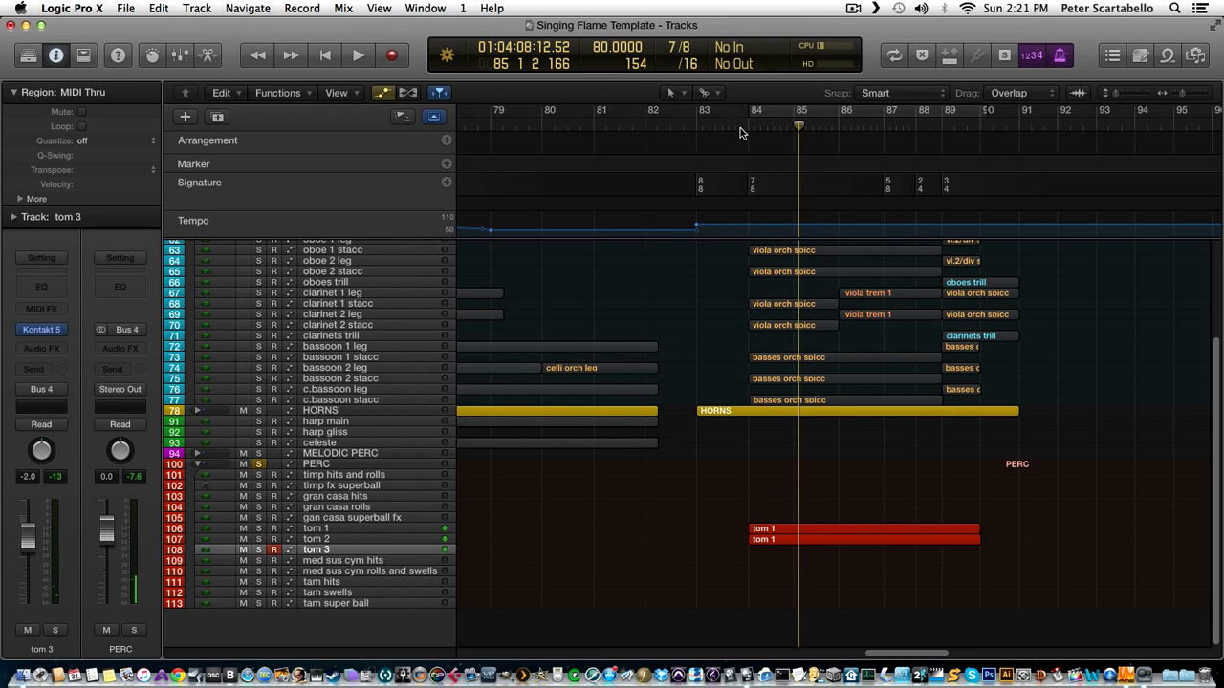
pyautogui.click(747, 124)
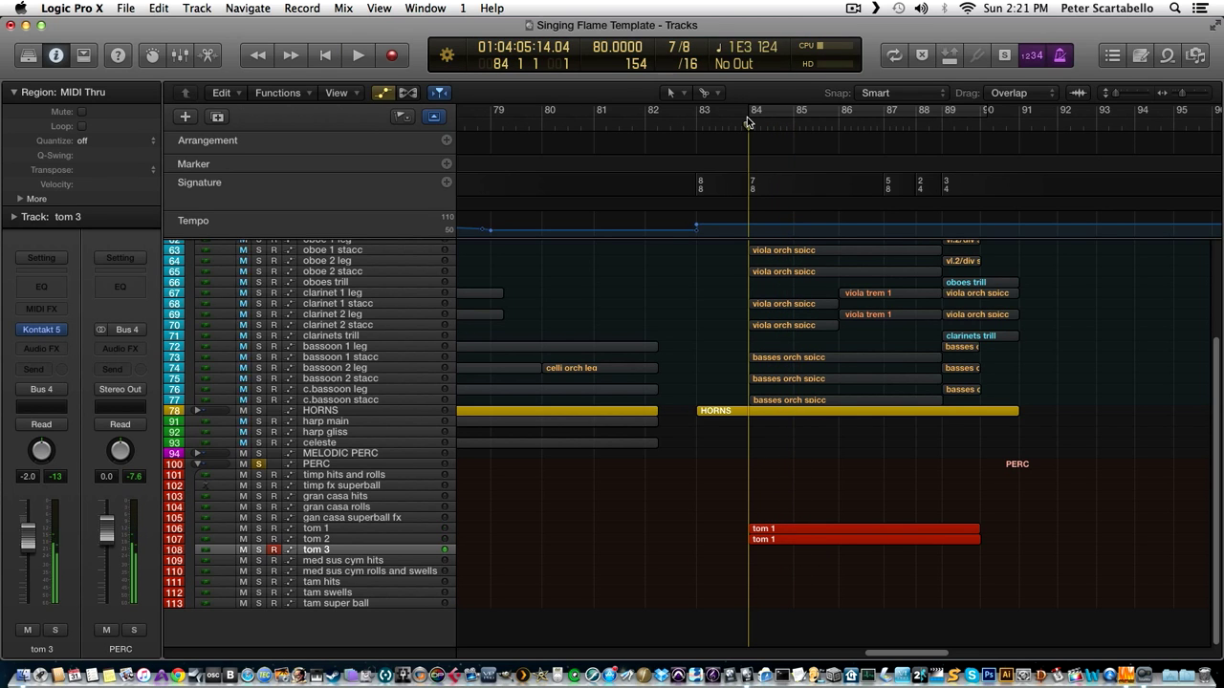
pyautogui.press('r')
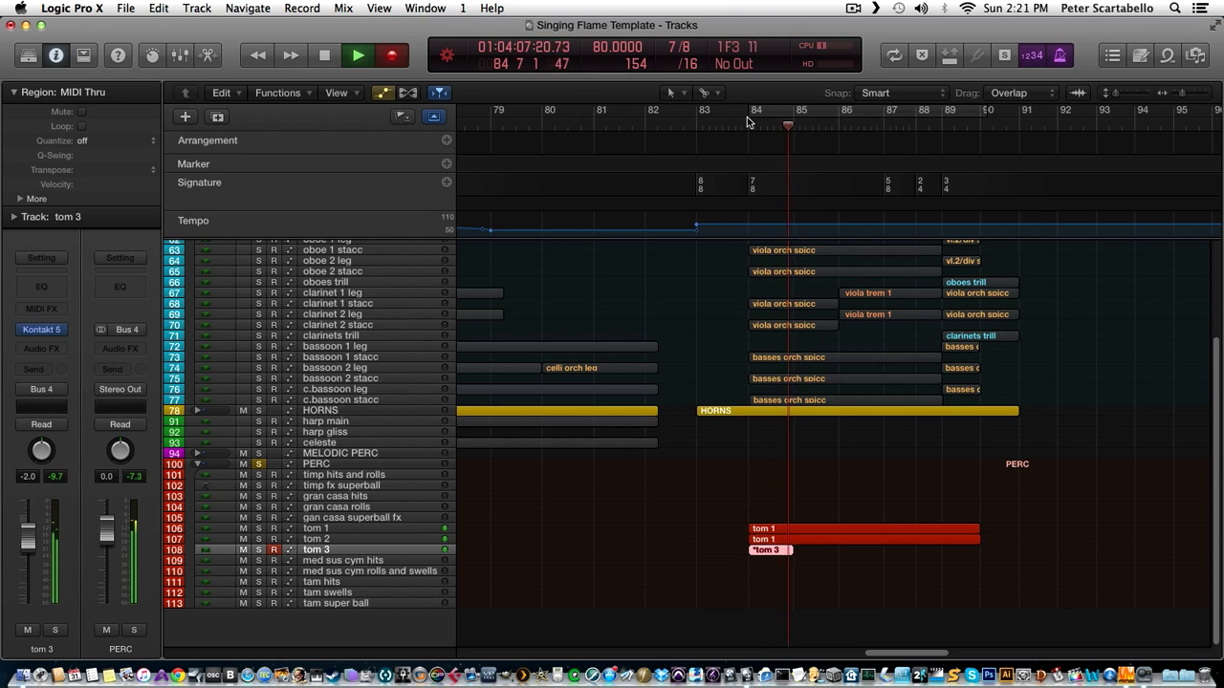
pyautogui.press('space')
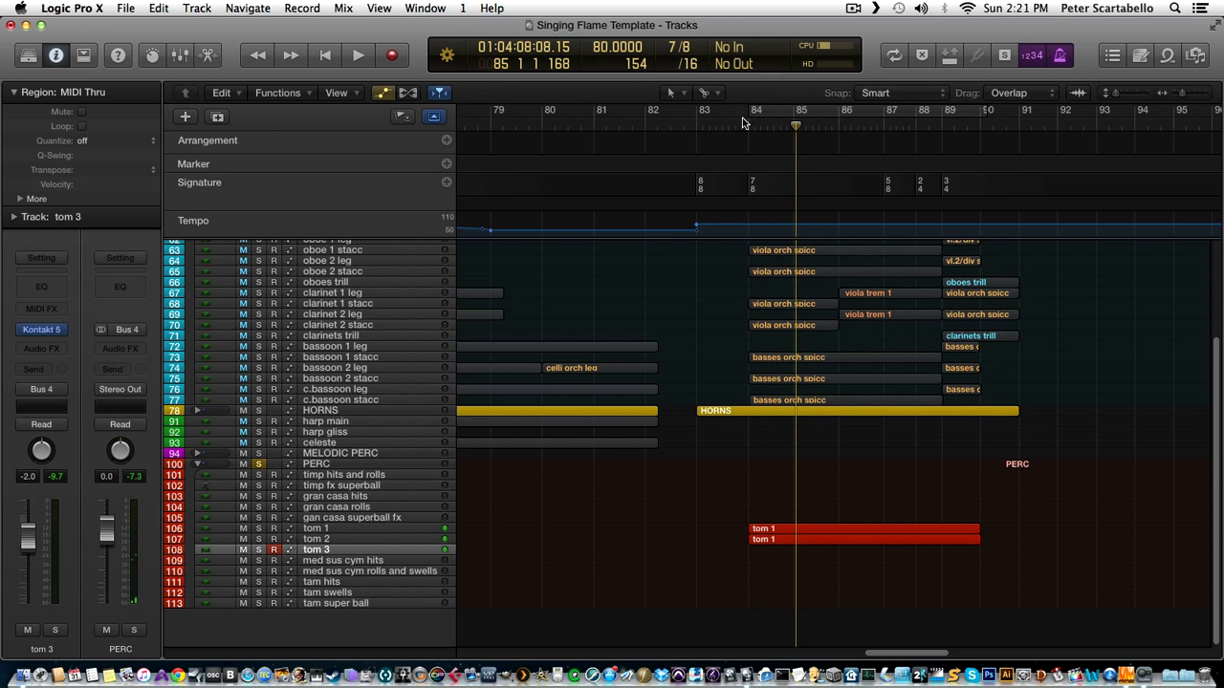
# Discard one more failed take and keep the final tom 3 recording from bar 84.
pyautogui.click(747, 127)
pyautogui.press('r')
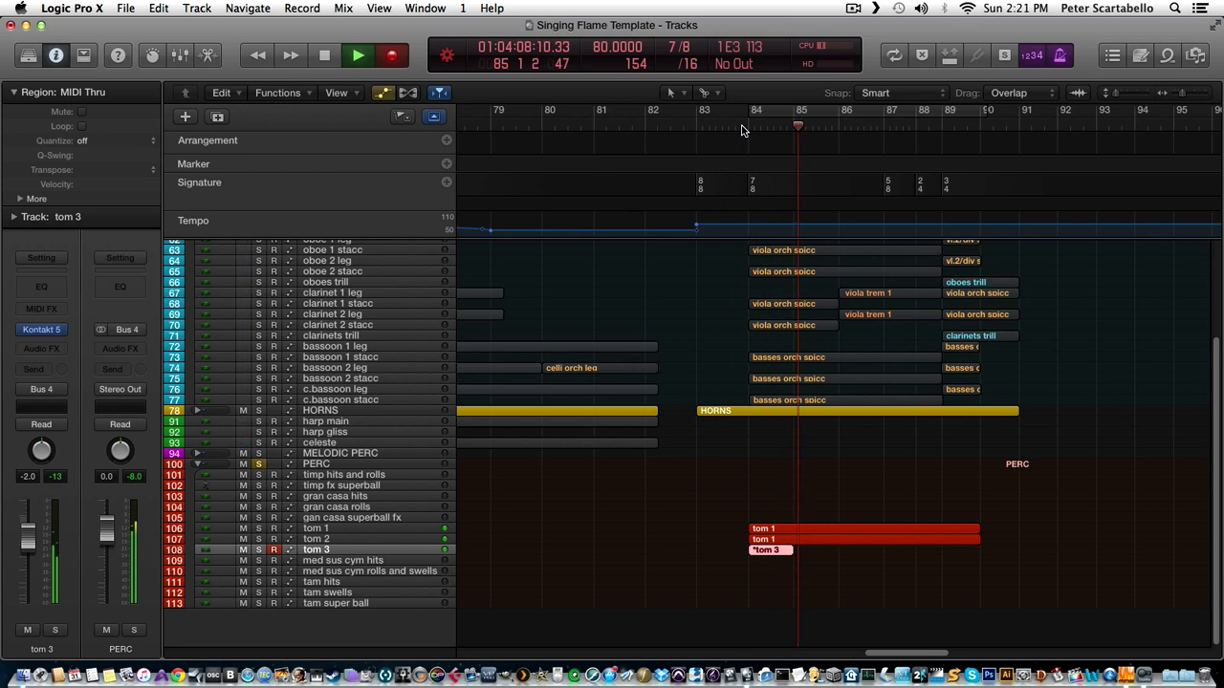
pyautogui.press('space')
pyautogui.press('Delete')
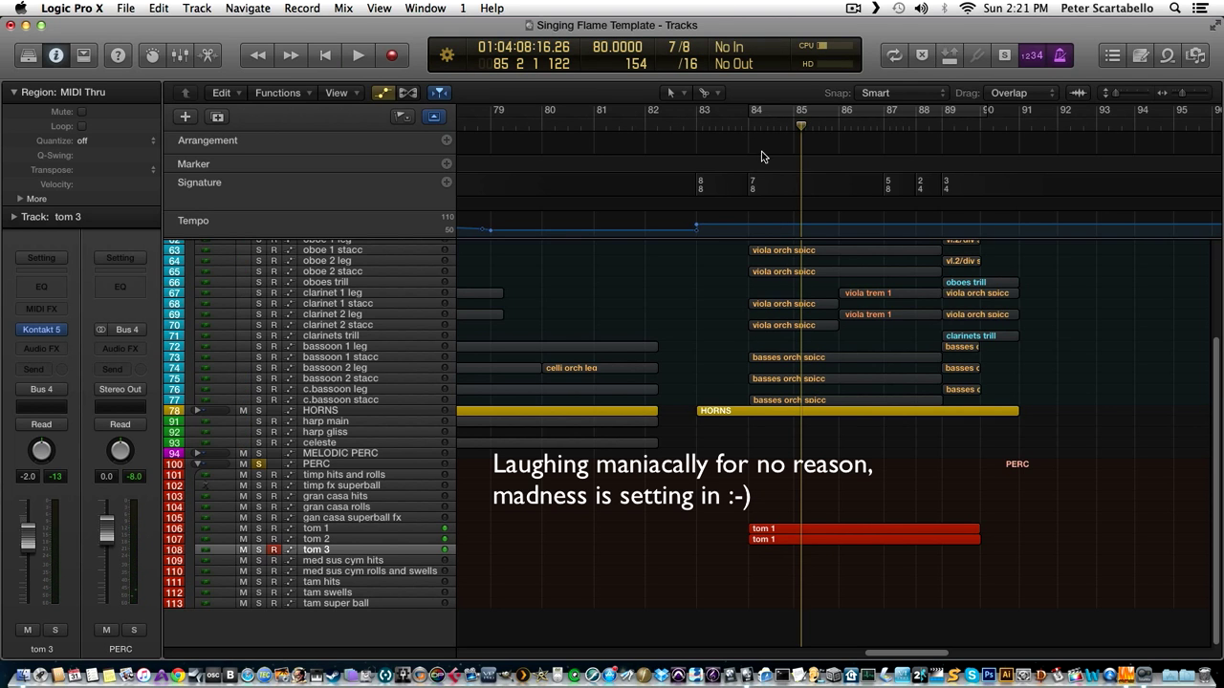
pyautogui.click(749, 127)
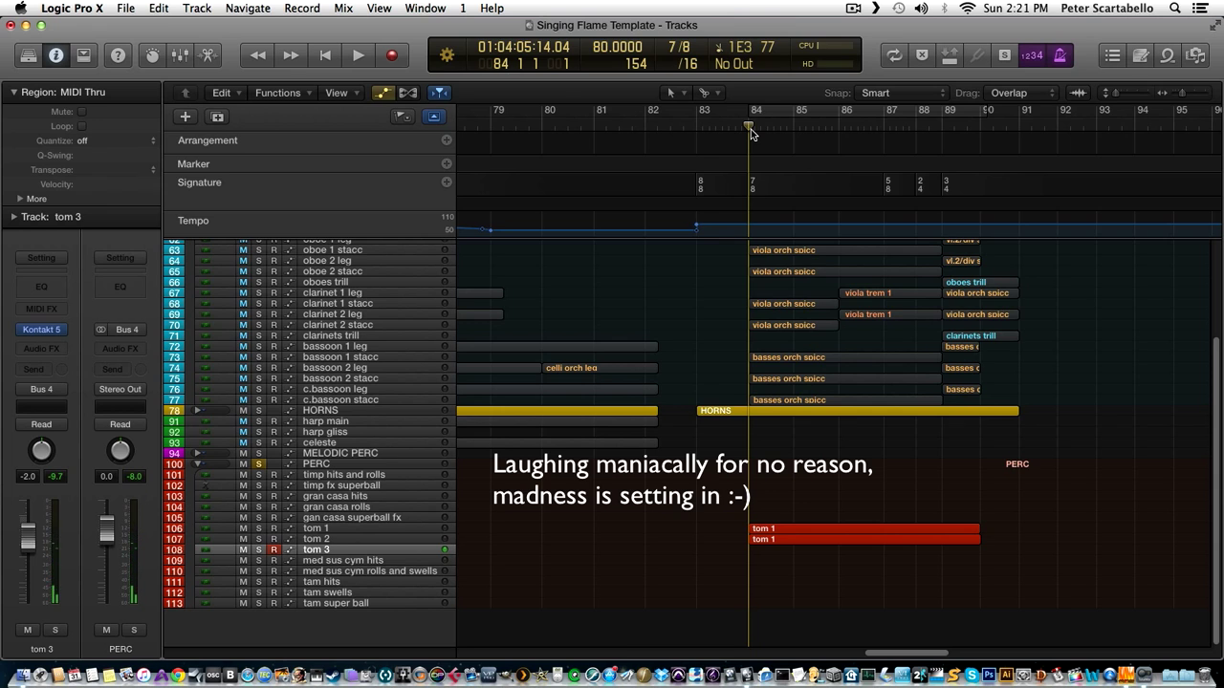
pyautogui.press('r')
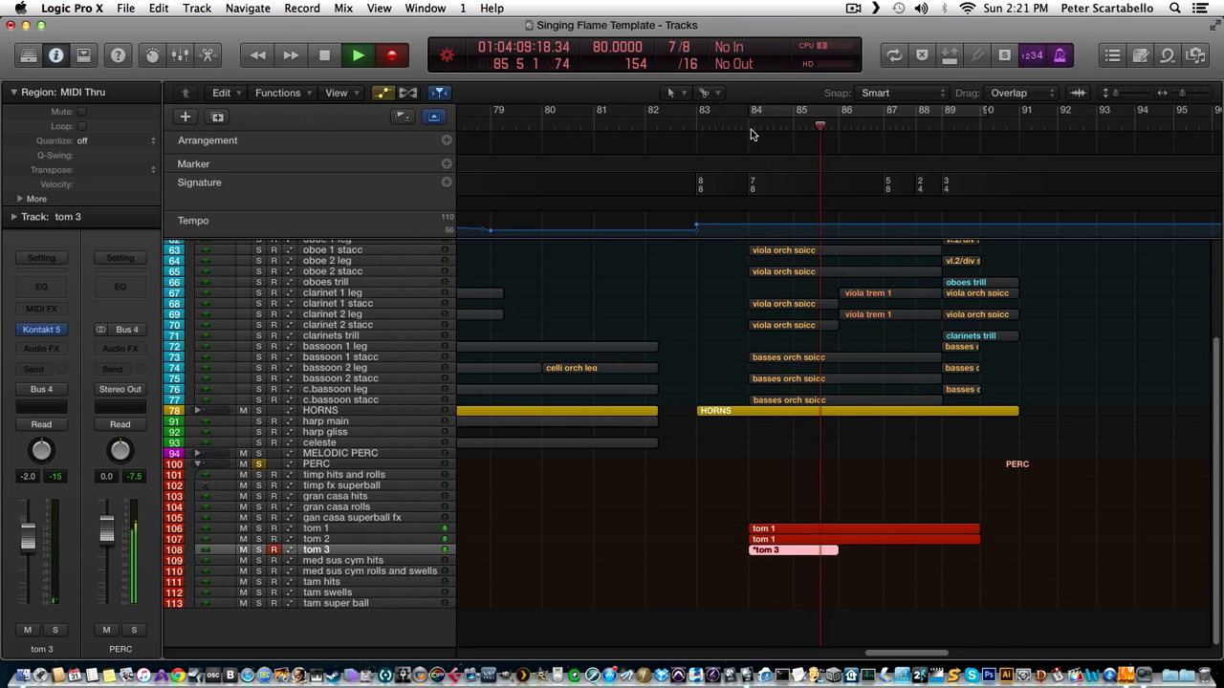
pyautogui.press('space')
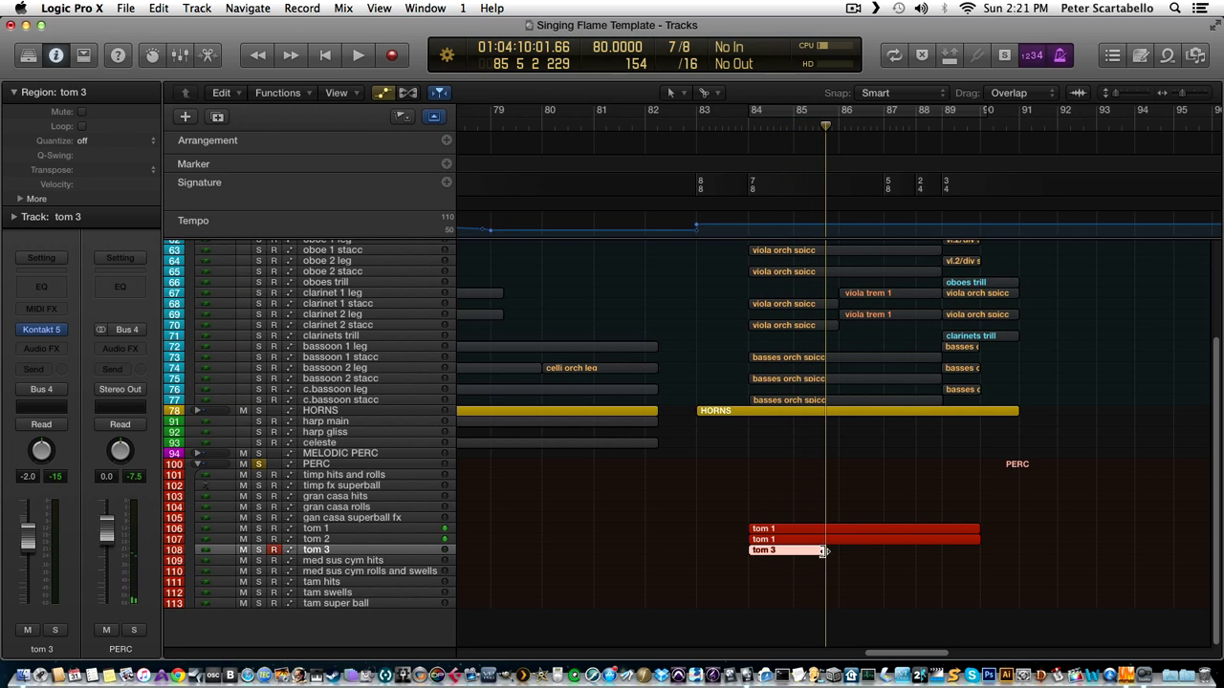
# Extend the tom 3 region to bar 86 and audition its two recorded E3 hits.
pyautogui.moveTo(825, 551); pyautogui.dragTo(846, 552)
pyautogui.press('p')
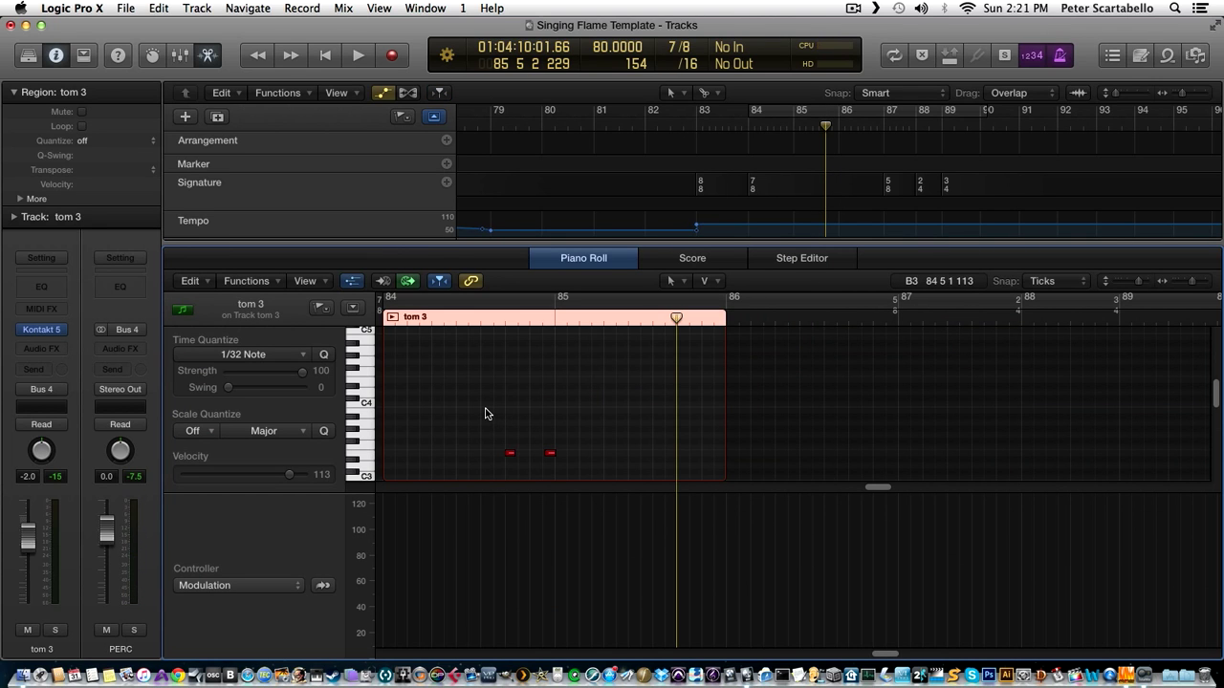
pyautogui.moveTo(485, 413); pyautogui.dragTo(558, 472)
pyautogui.click(494, 328)
pyautogui.press('space')
pyautogui.press('space')
pyautogui.click(378, 317)
pyautogui.press('space')
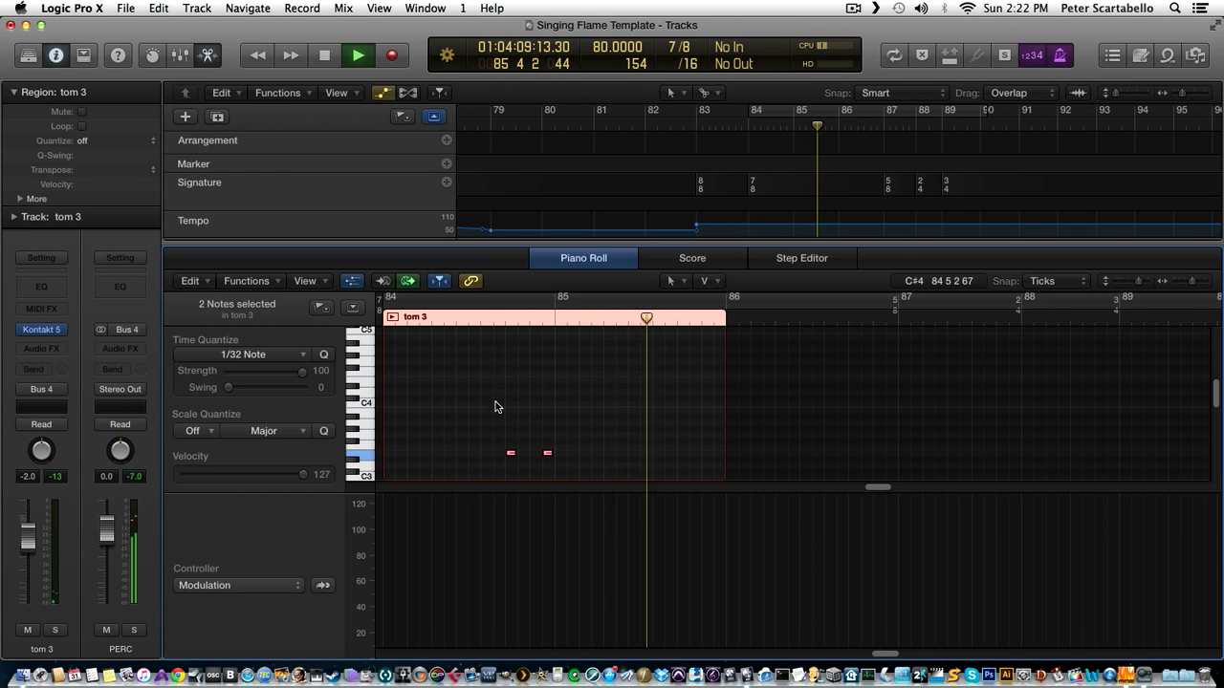
pyautogui.press('space')
# Select both tom hits and replay the tom 3 region from its start.
pyautogui.moveTo(492, 421)
pyautogui.mouseDown()
pyautogui.moveTo(543, 475)
pyautogui.moveTo(511, 449)
pyautogui.mouseUp()
pyautogui.click(381, 321)
pyautogui.press('space')
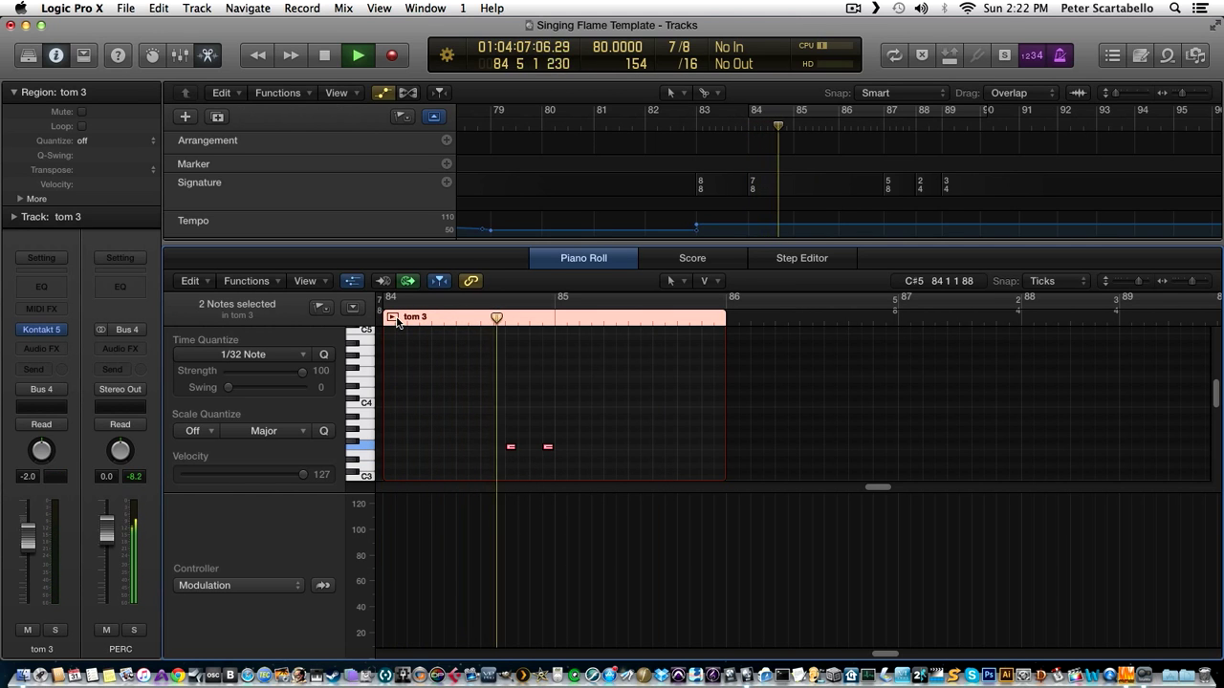
pyautogui.press('space')
# Nudge both tom hits slightly later and check the second hit's pitch and velocity.
pyautogui.moveTo(500, 425)
pyautogui.mouseDown()
pyautogui.moveTo(552, 467)
pyautogui.moveTo(512, 456)
pyautogui.mouseUp()
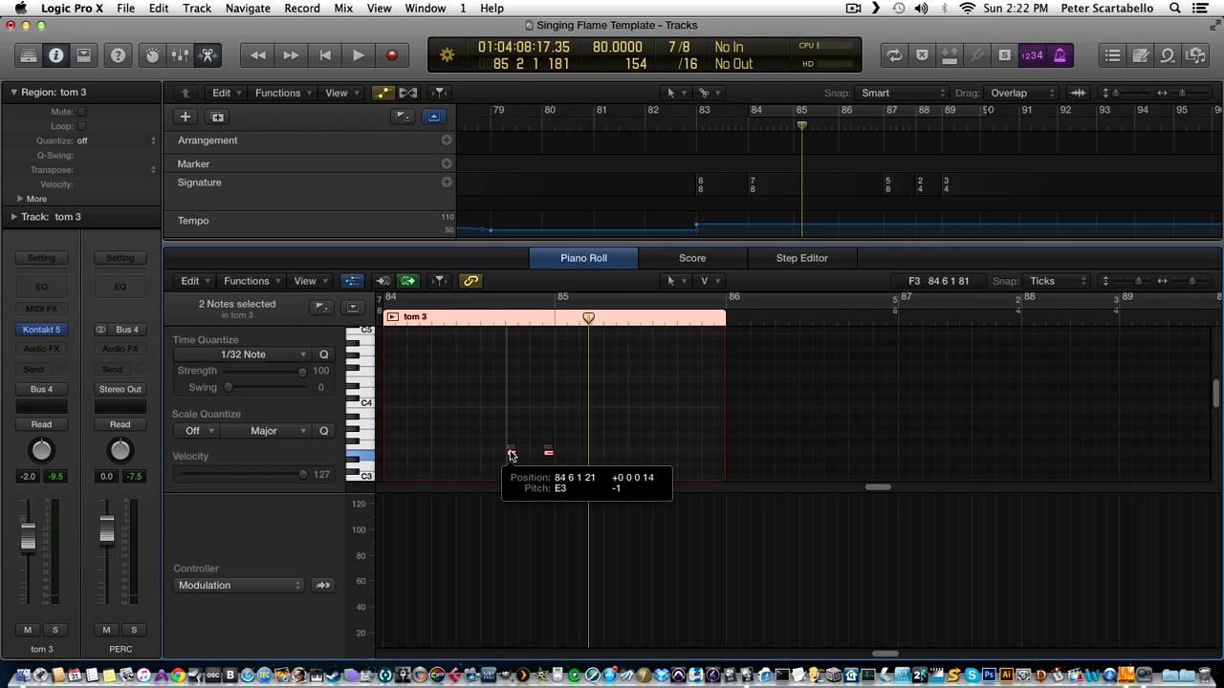
pyautogui.moveTo(512, 456); pyautogui.dragTo(516, 450)
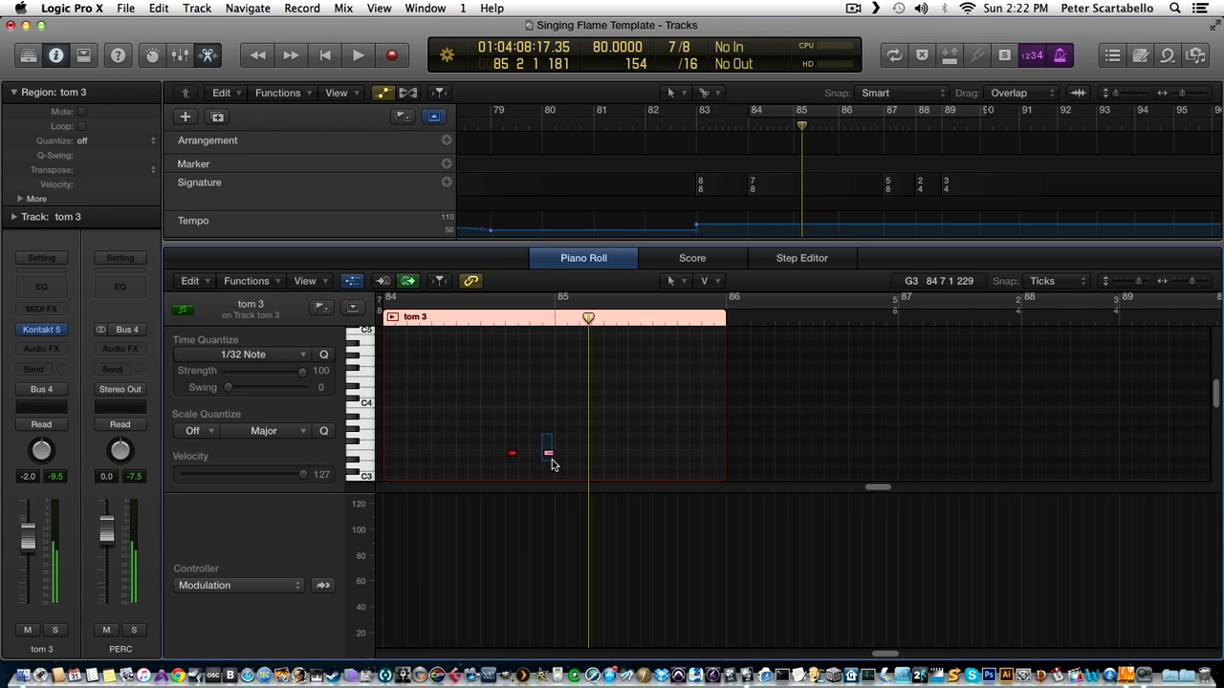
pyautogui.click(550, 456)
pyautogui.click(548, 455)
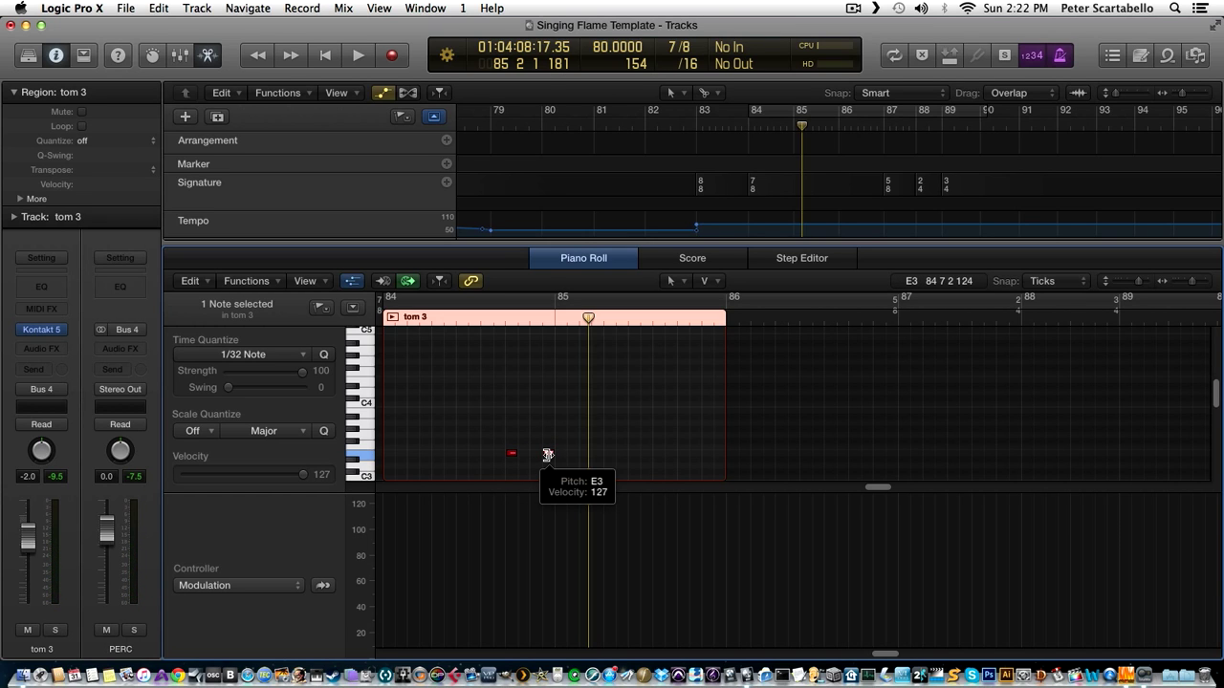
pyautogui.click(548, 456)
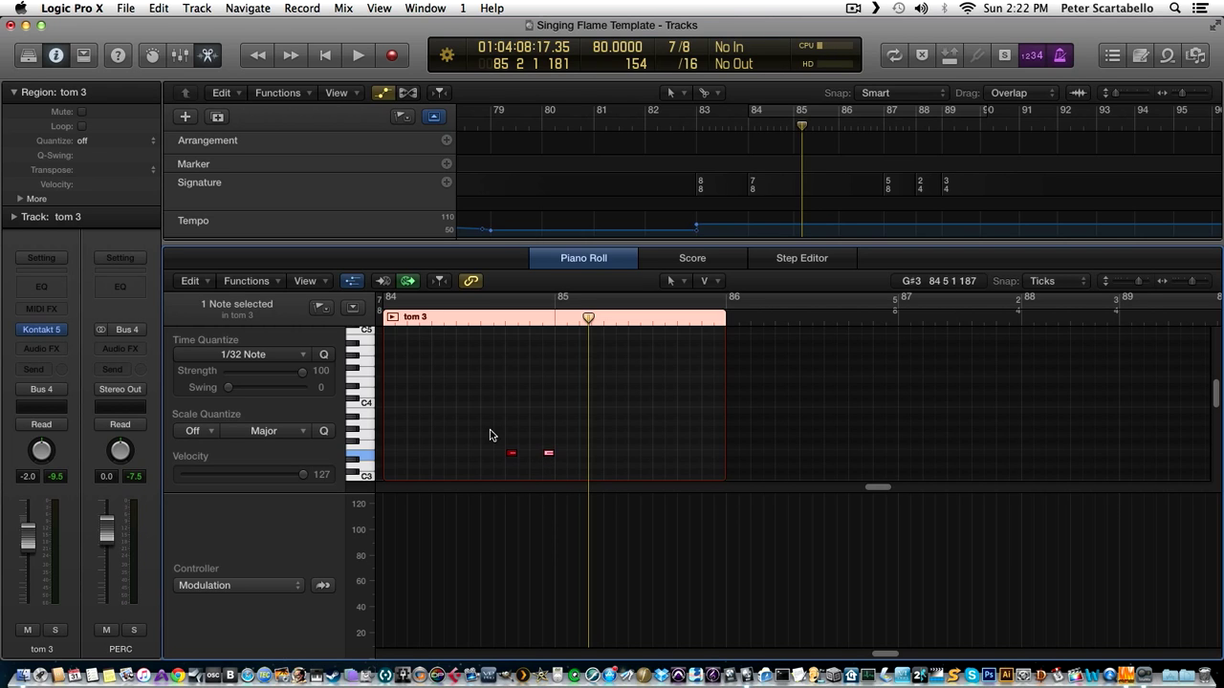
pyautogui.moveTo(490, 435)
pyautogui.mouseDown()
pyautogui.moveTo(560, 465)
pyautogui.moveTo(511, 457)
pyautogui.moveTo(609, 456)
pyautogui.mouseUp()
# Shift the copied tom 3 hits slightly later and audition them.
pyautogui.press('space')
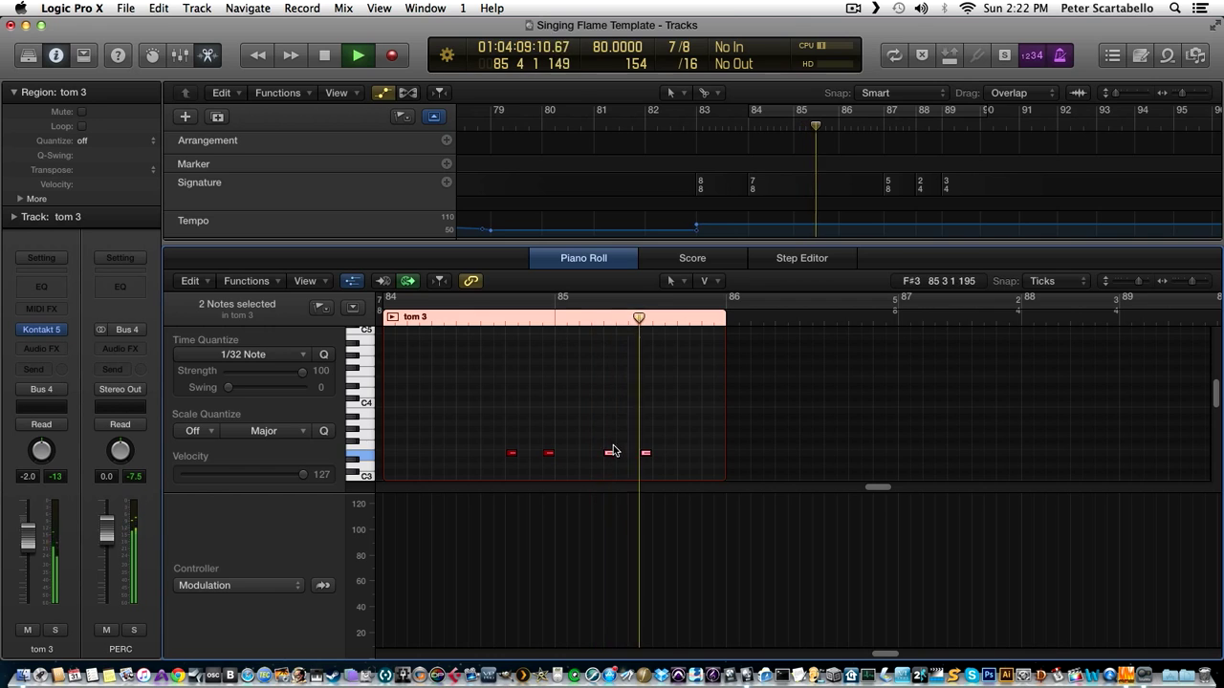
pyautogui.press('space')
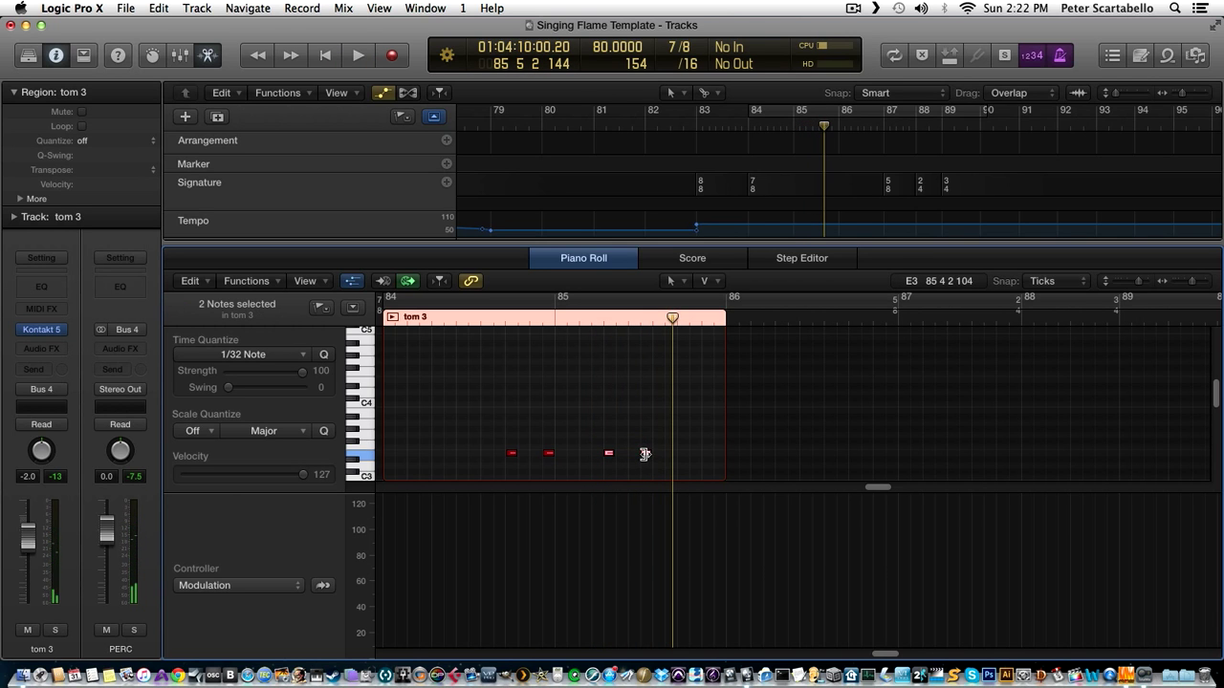
pyautogui.moveTo(646, 453); pyautogui.dragTo(656, 457)
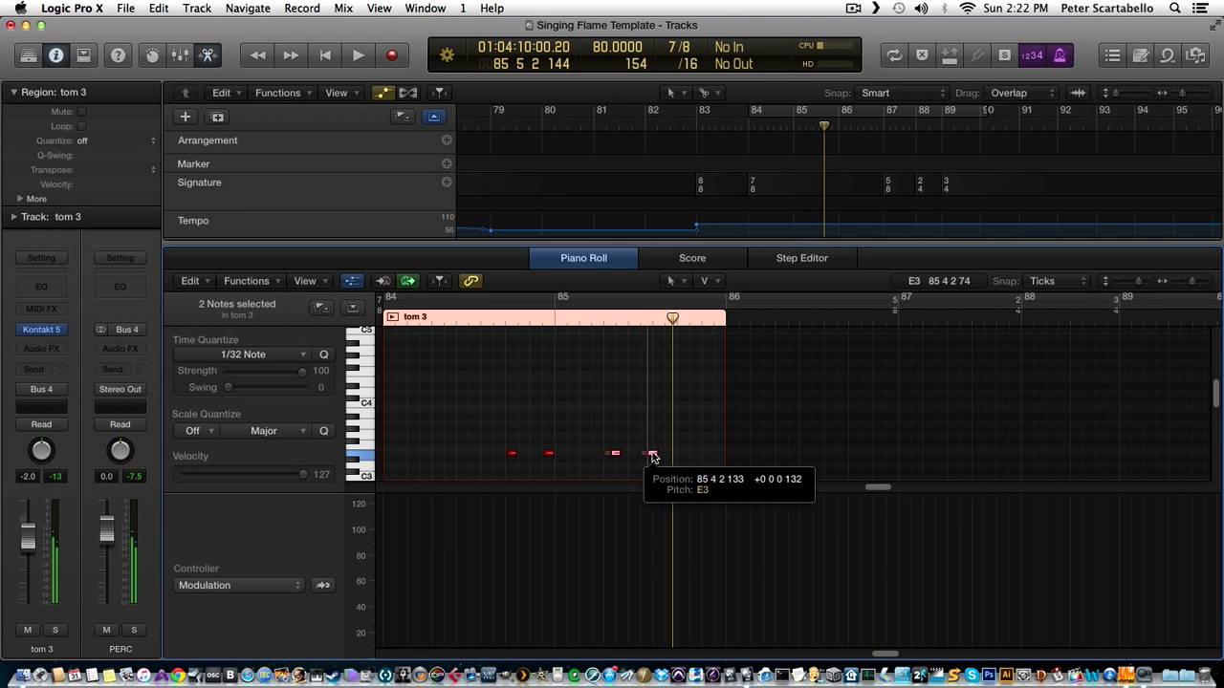
pyautogui.click(581, 325)
pyautogui.press('space')
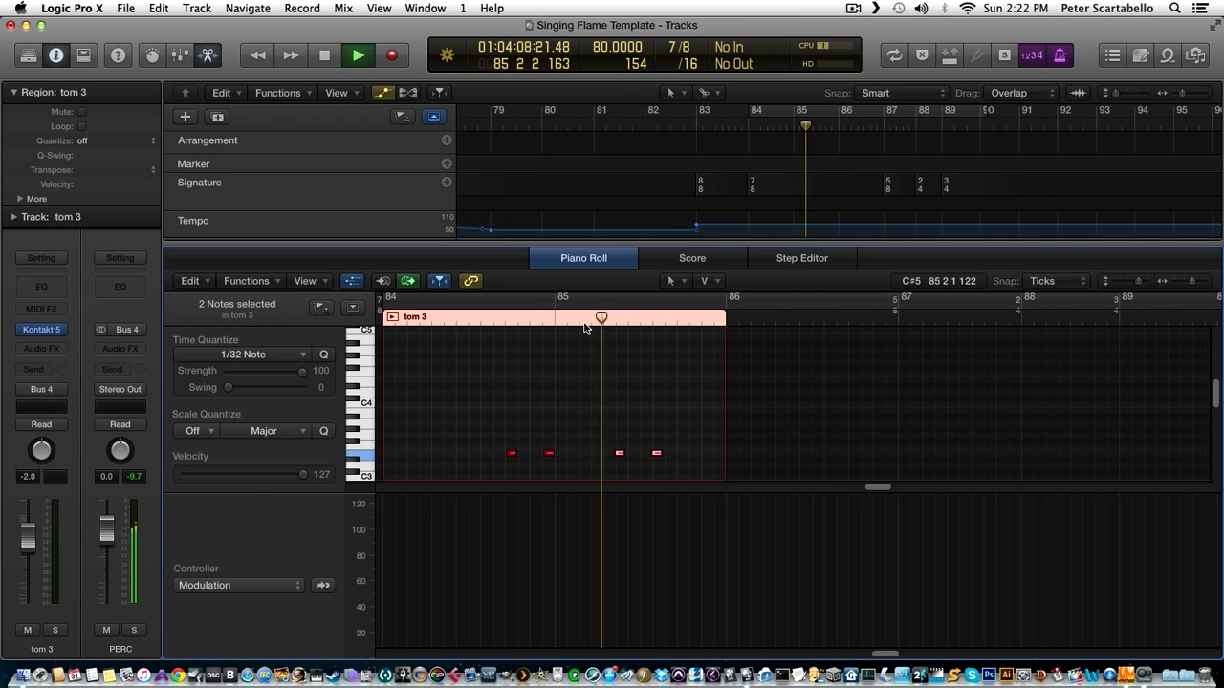
pyautogui.press('space')
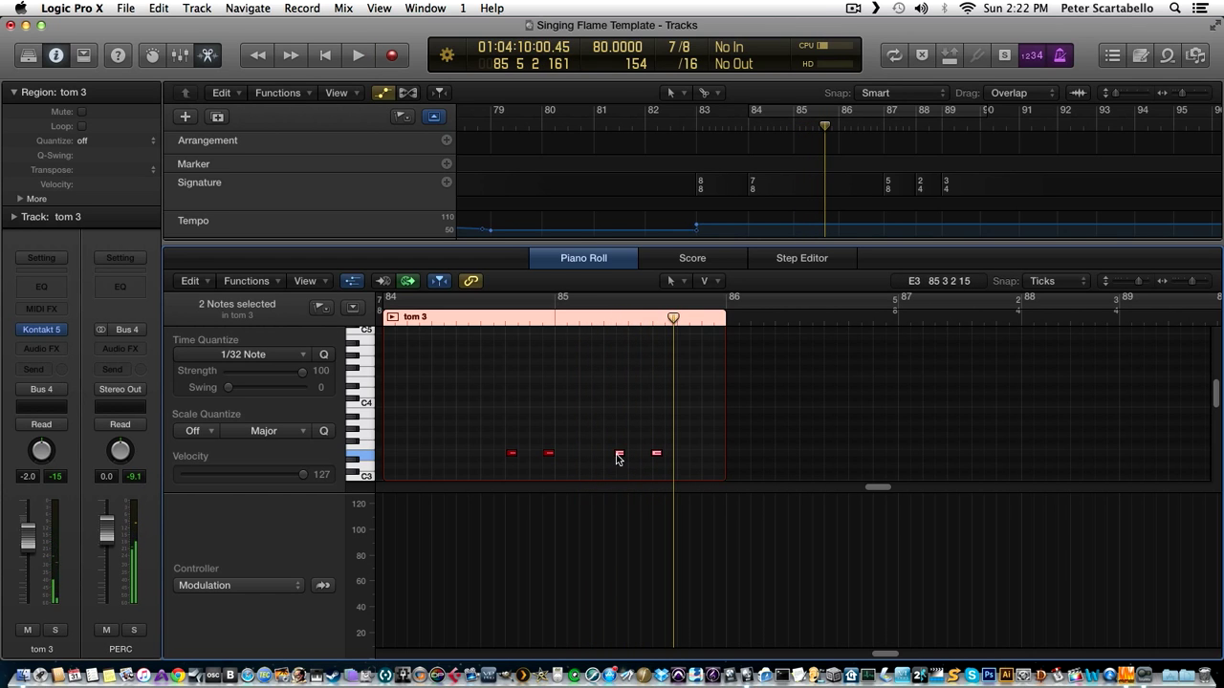
# Shift the two selected tom notes later and quantize them to the grid.
pyautogui.moveTo(617, 456); pyautogui.dragTo(631, 458)
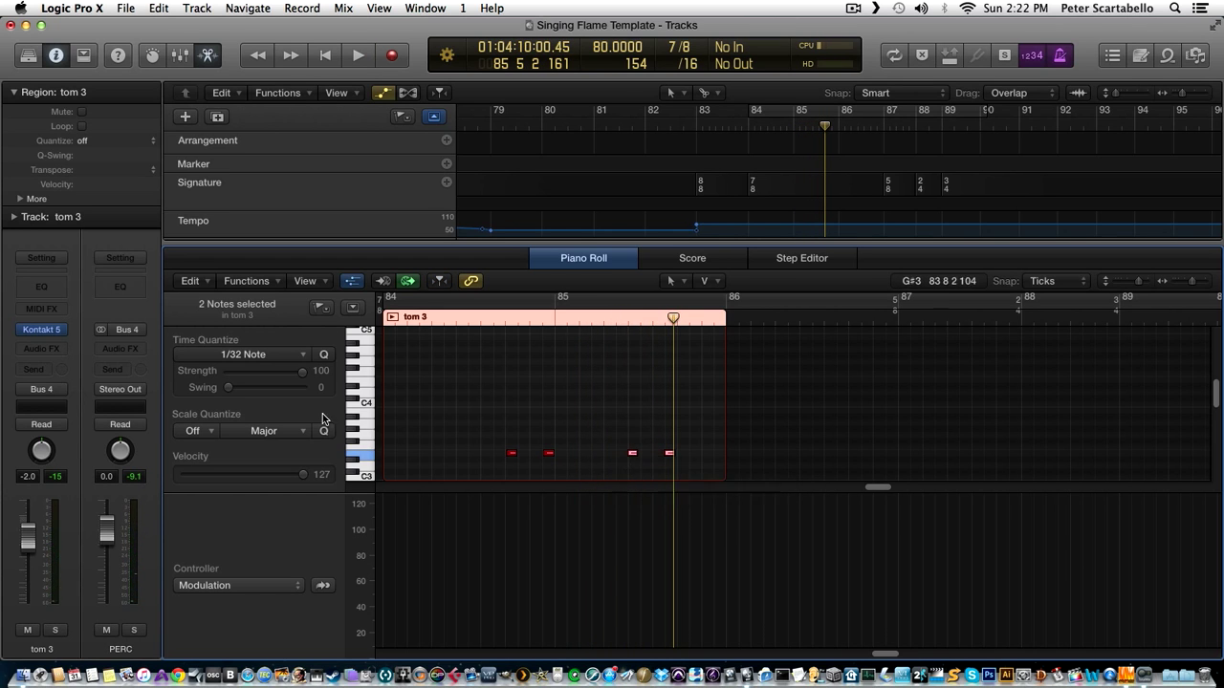
pyautogui.click(324, 357)
pyautogui.click(545, 321)
pyautogui.press('space')
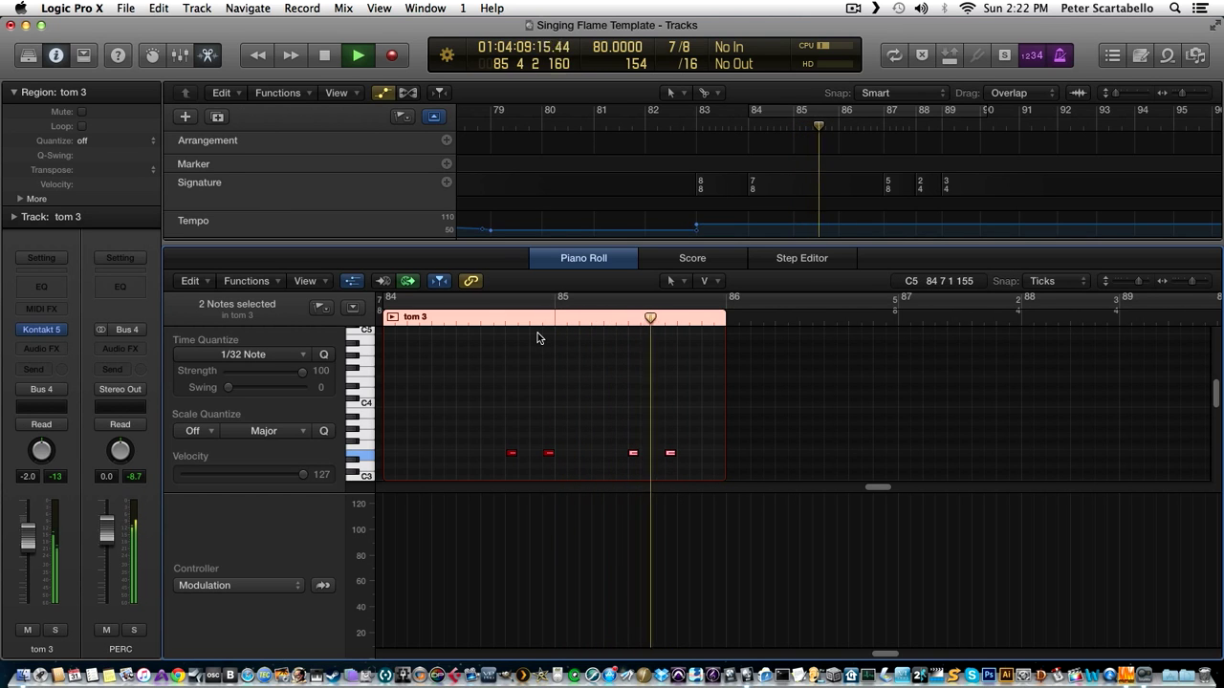
pyautogui.press('space')
# Audition the tom 3 region from its start and again from the first notes.
pyautogui.click(381, 323)
pyautogui.press('space')
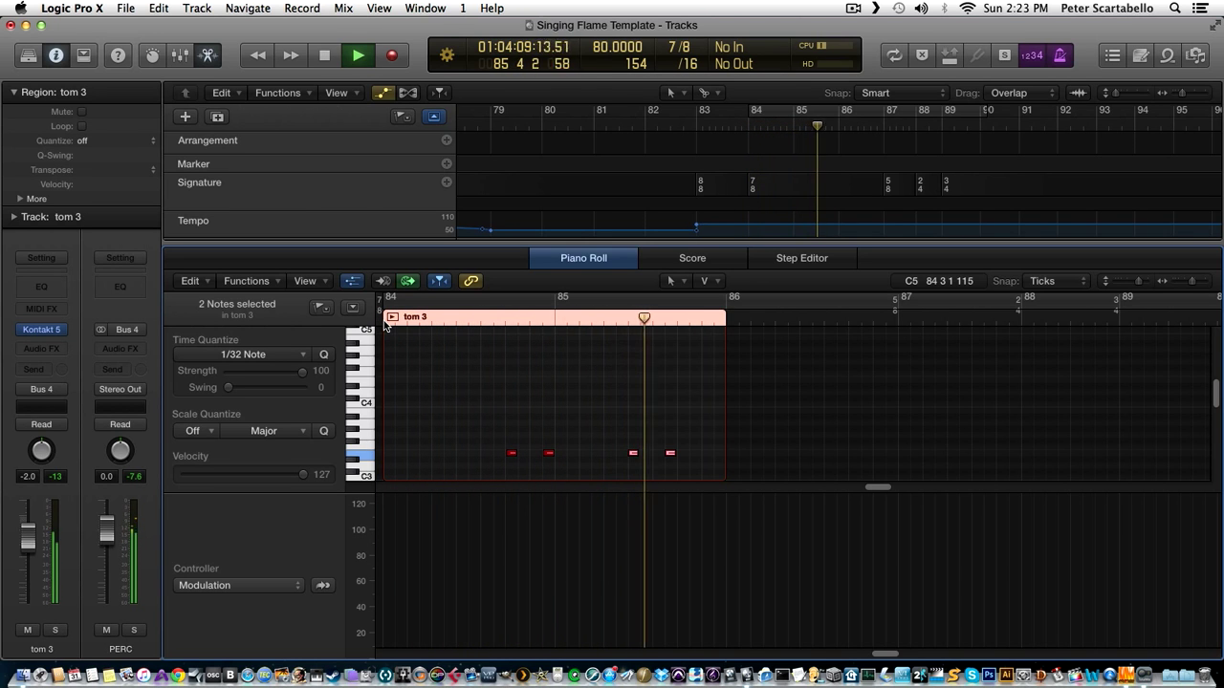
pyautogui.press('space')
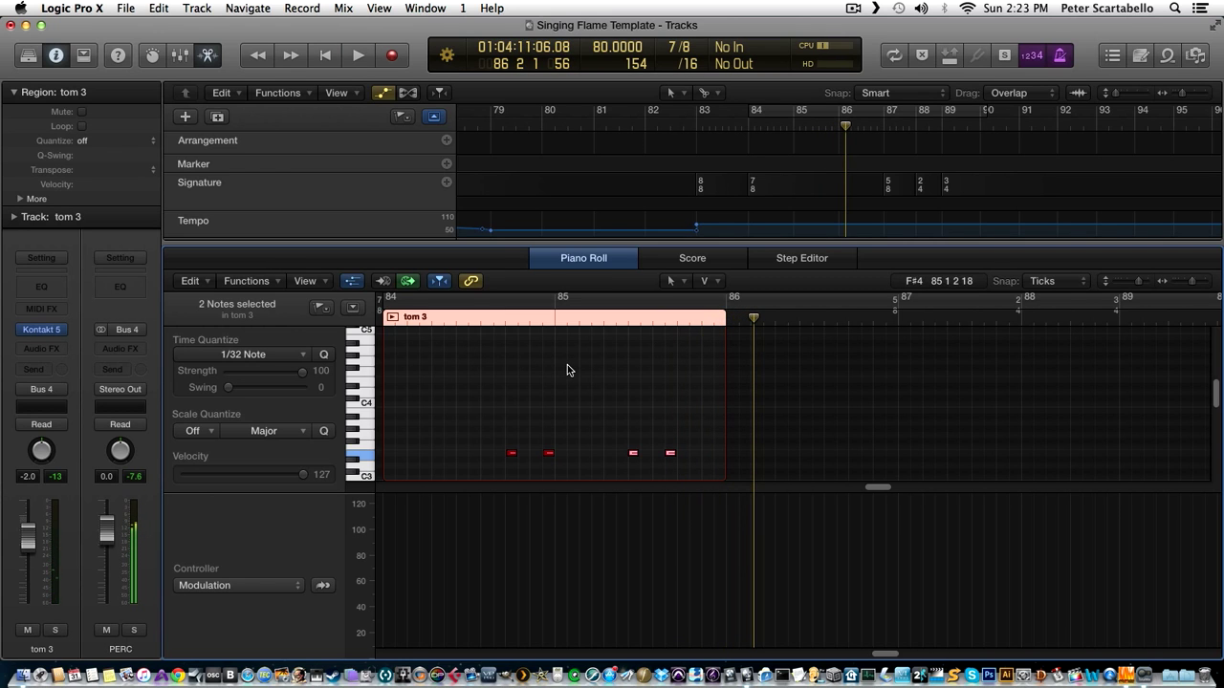
pyautogui.press('space')
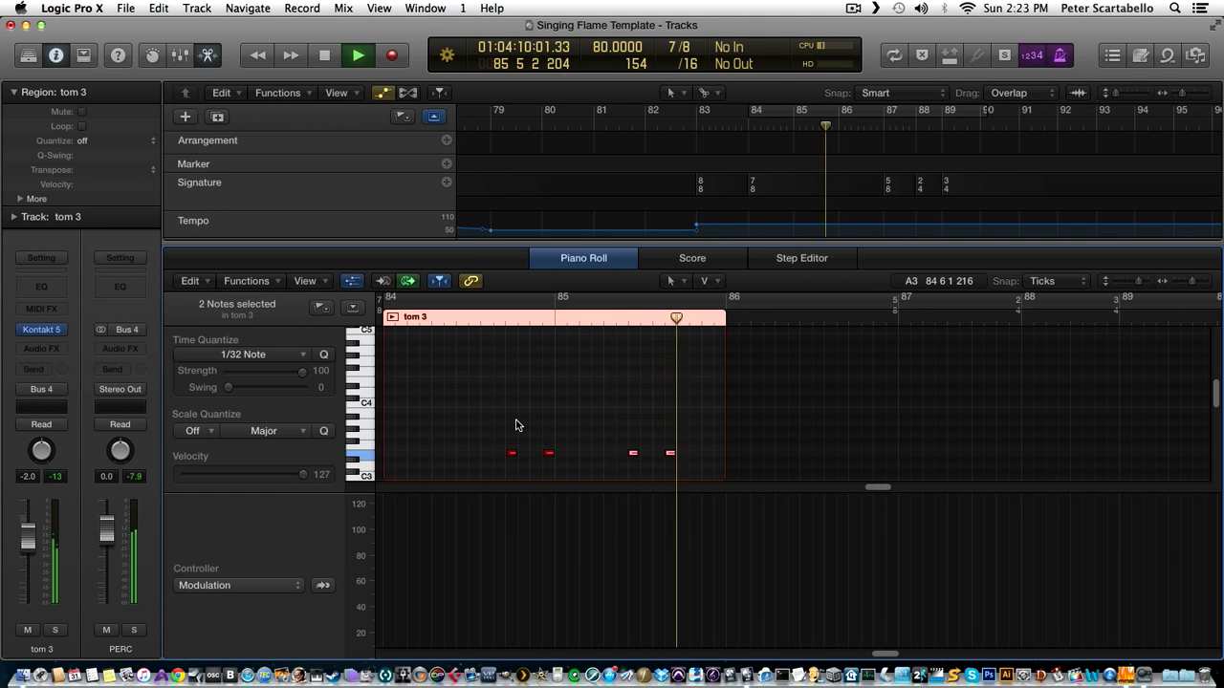
pyautogui.press('space')
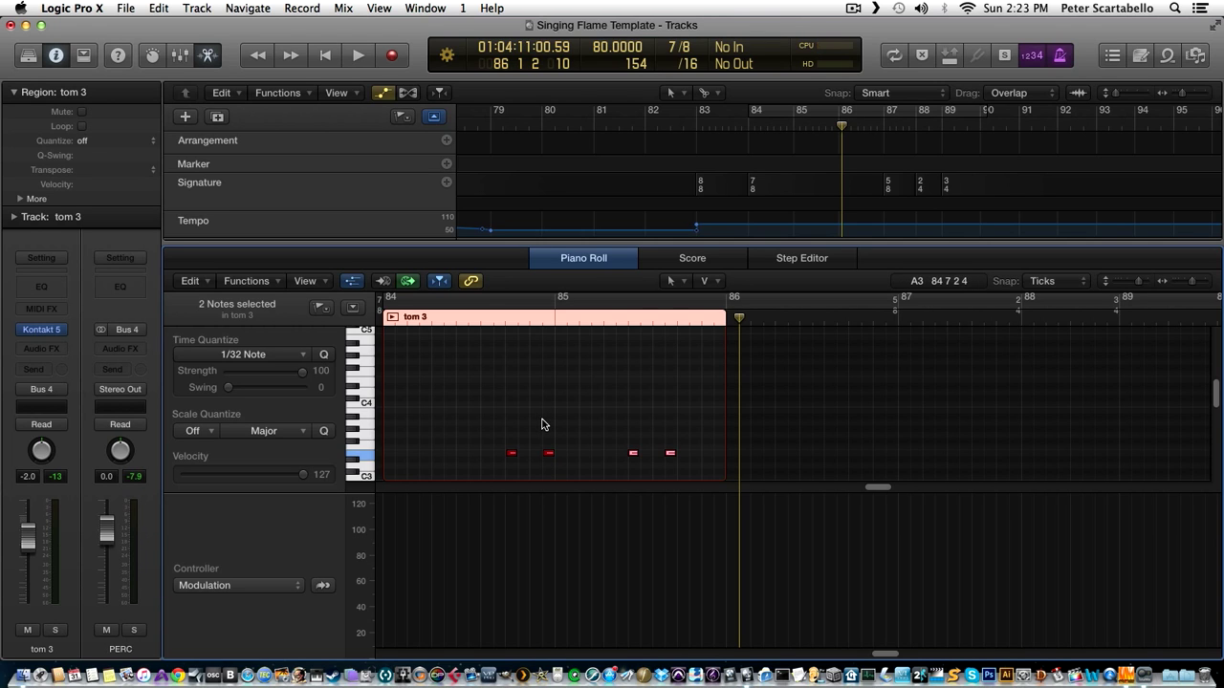
pyautogui.click(482, 318)
pyautogui.press('space')
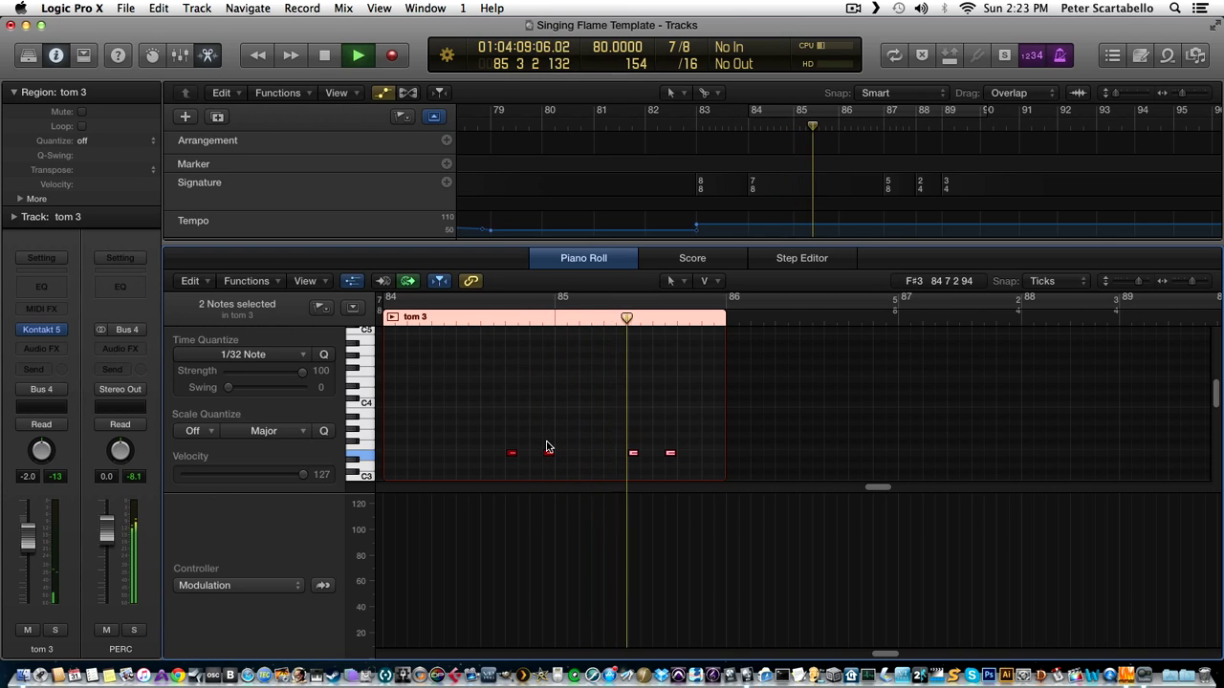
pyautogui.press('space')
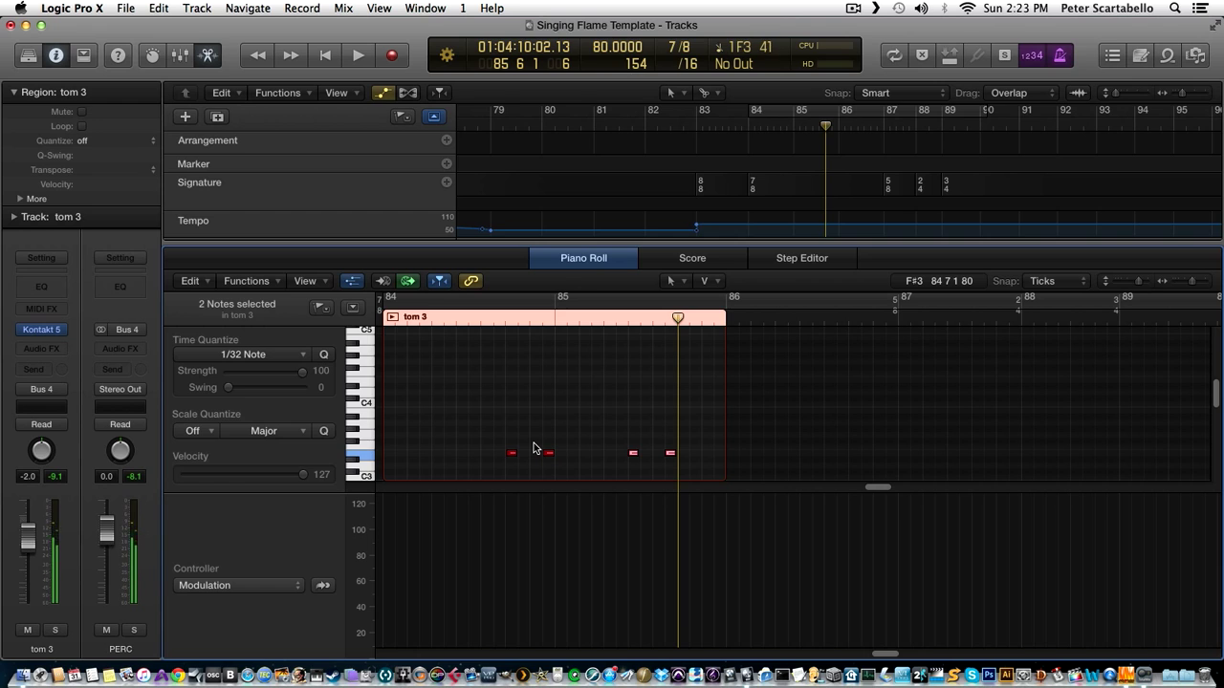
# Raise all four tom 3 notes a semitone to F3, check them, and close the editor.
pyautogui.moveTo(481, 442); pyautogui.dragTo(755, 468)
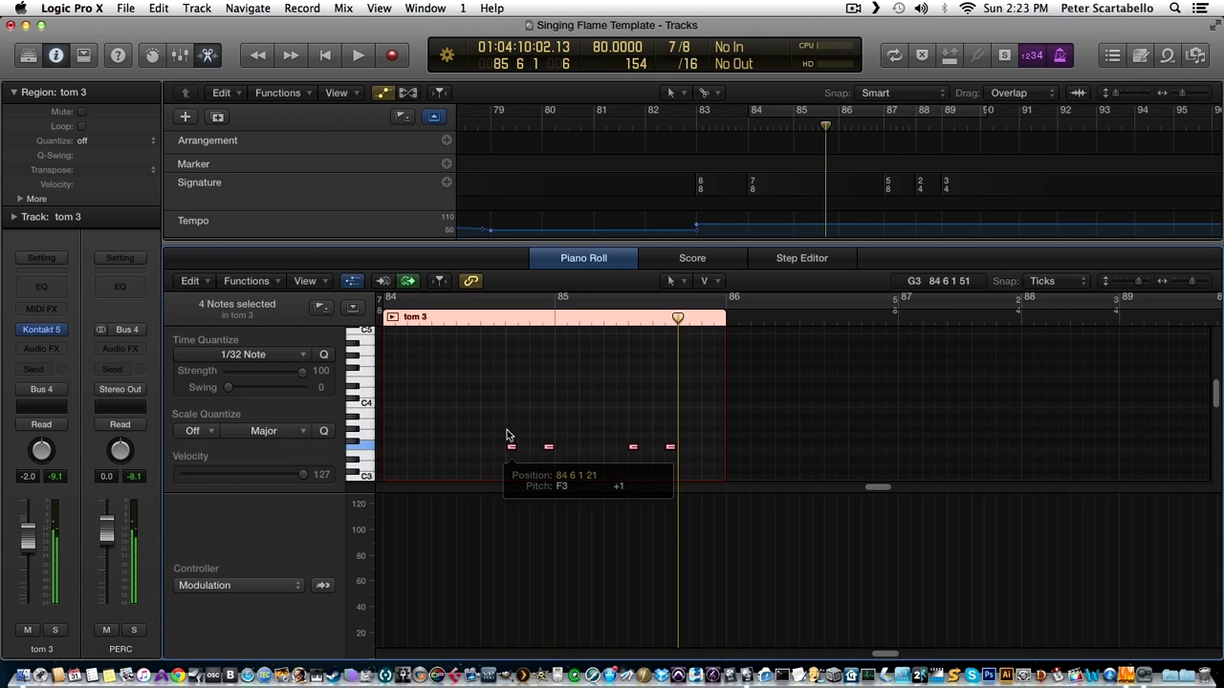
pyautogui.moveTo(510, 456); pyautogui.dragTo(507, 449)
pyautogui.click(449, 321)
pyautogui.press('space')
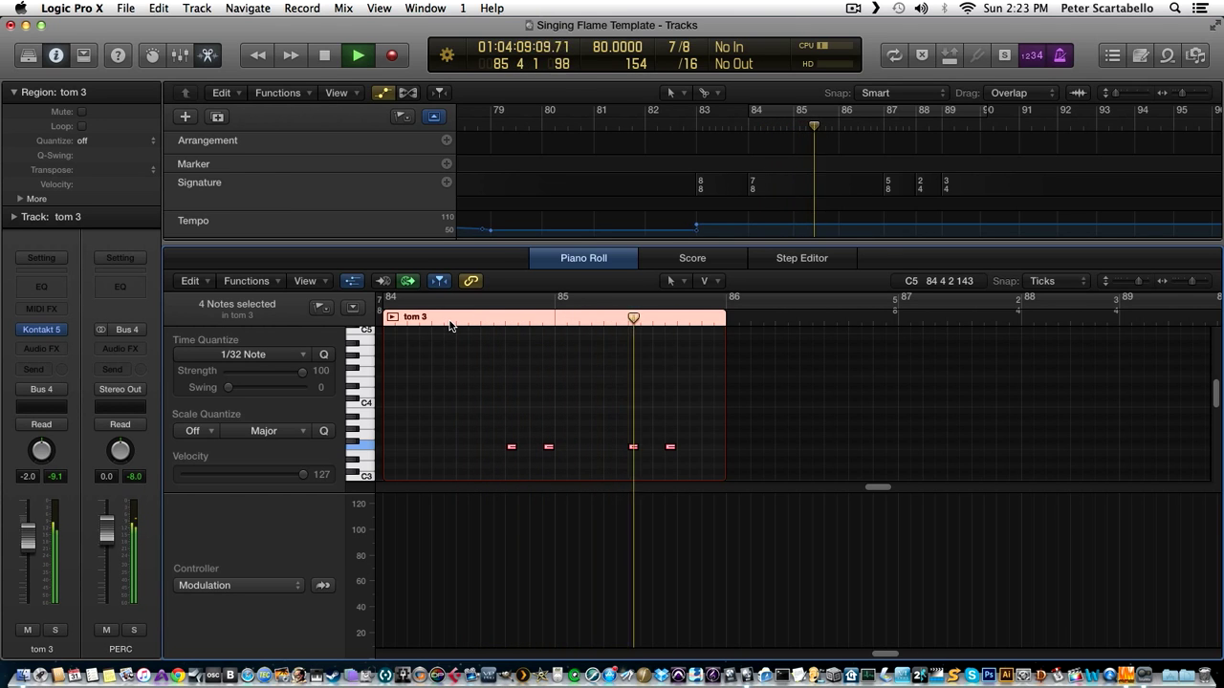
pyautogui.press('space')
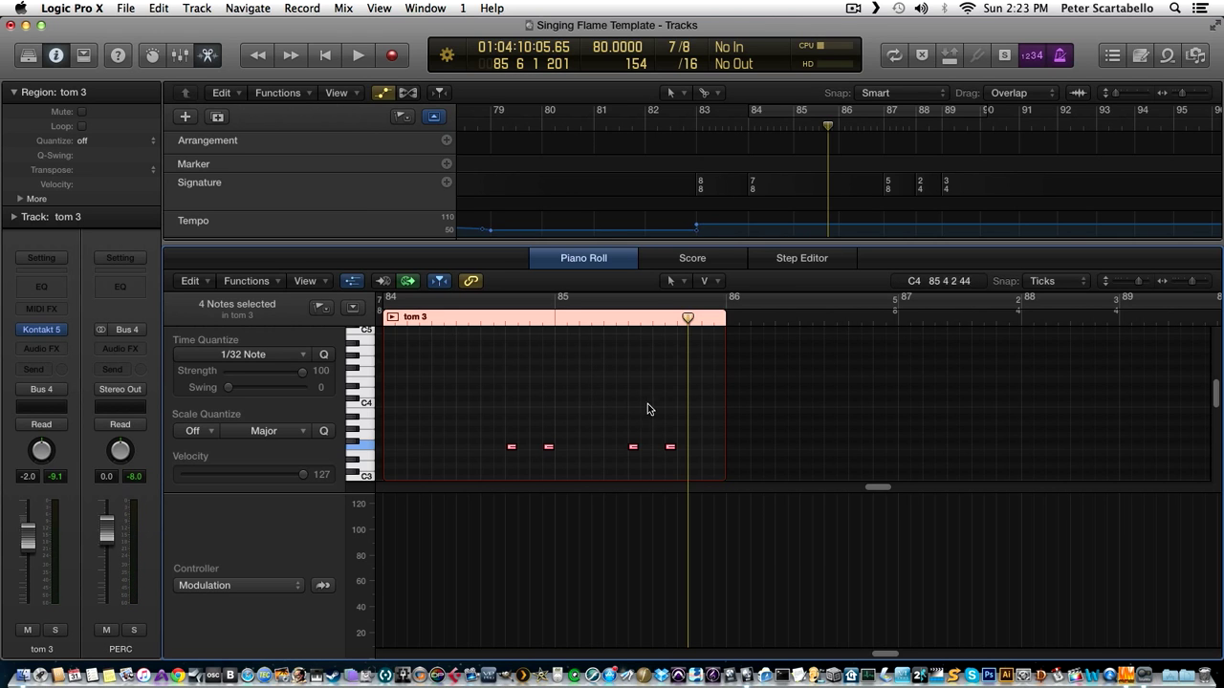
pyautogui.press('p')
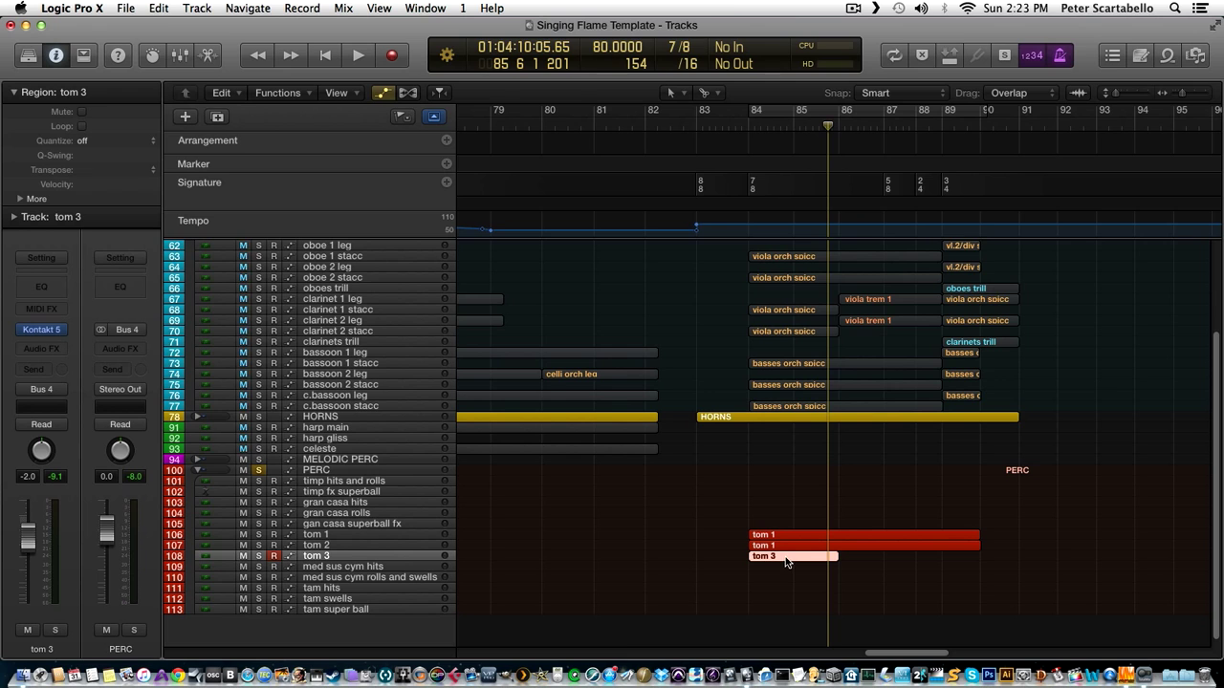
# Copy the tom 3 region to bar 86 and audition the copied hits.
pyautogui.moveTo(786, 562); pyautogui.dragTo(876, 561)
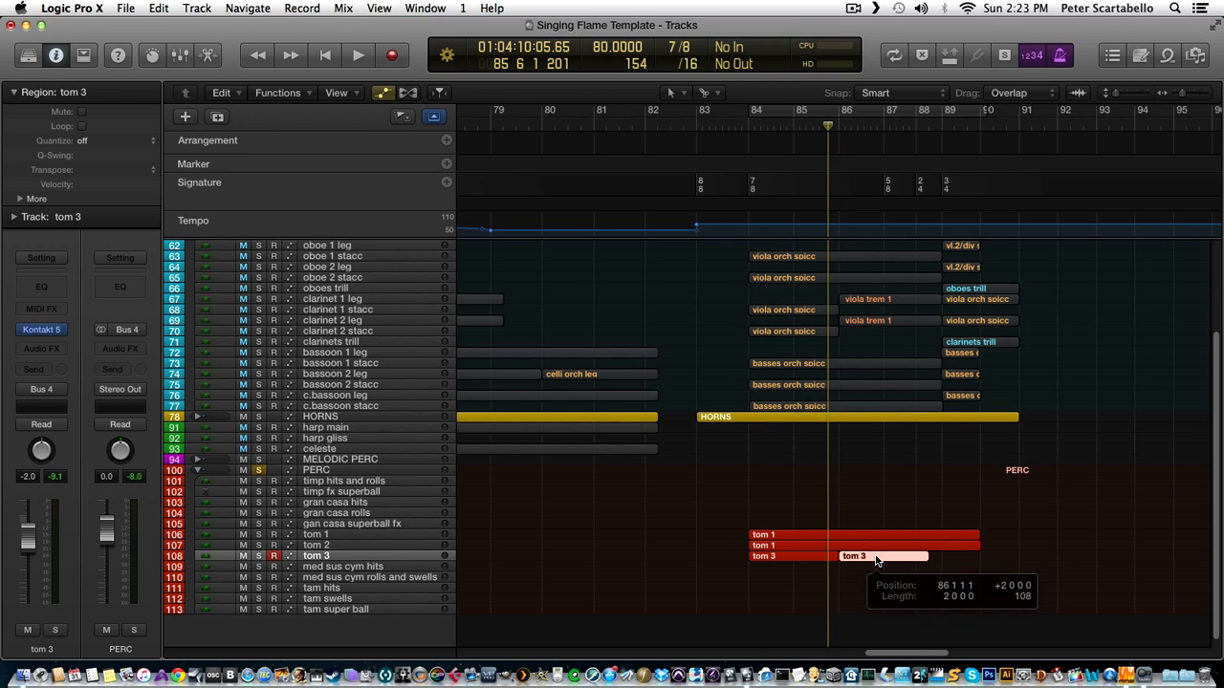
pyautogui.press('space')
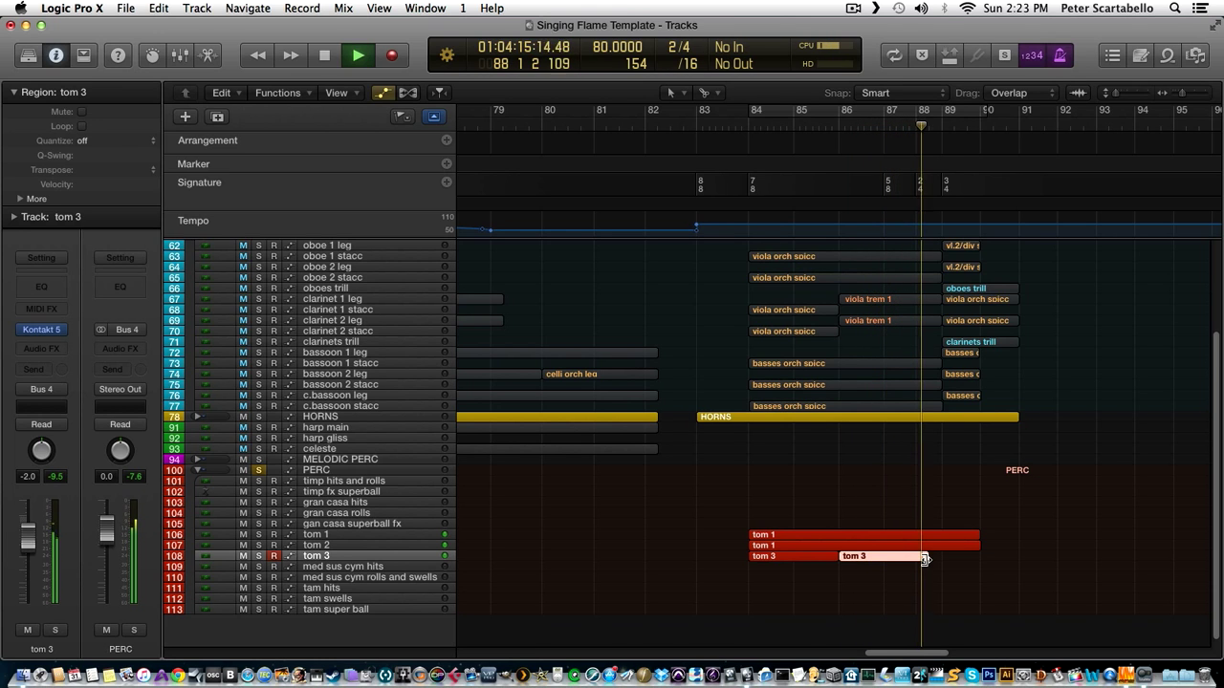
pyautogui.press('space')
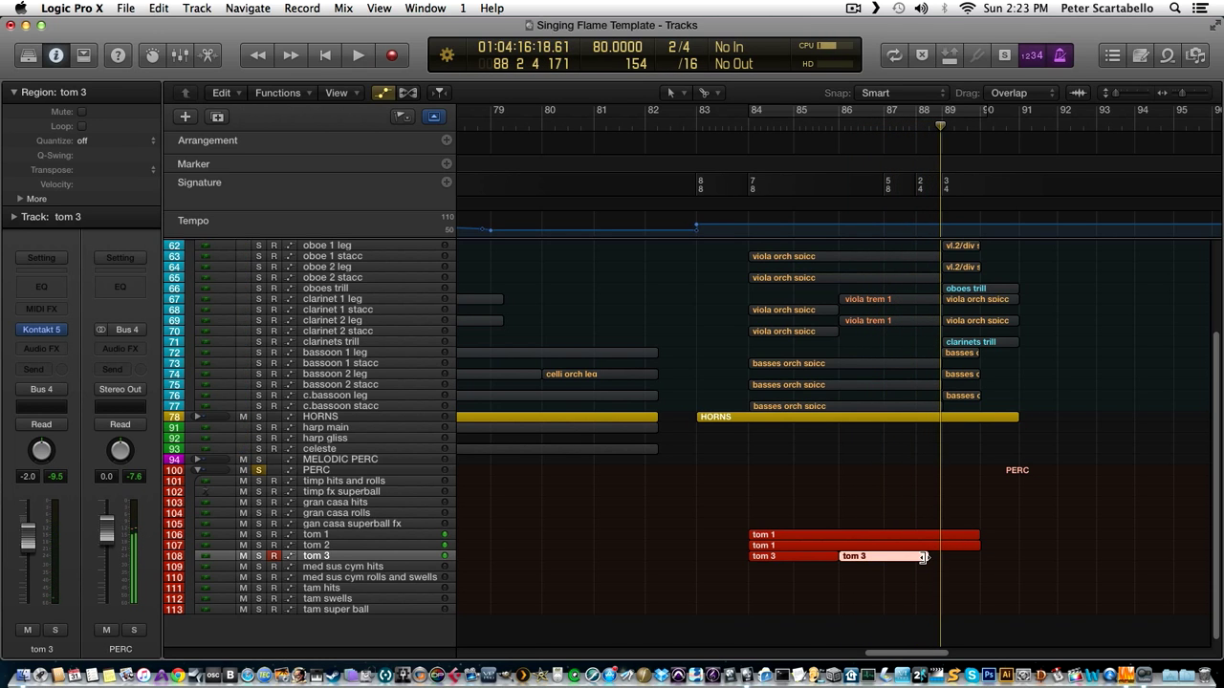
# Shorten the copied region's end and record a new tom 3 take from bar 88.
pyautogui.moveTo(919, 558); pyautogui.dragTo(909, 553)
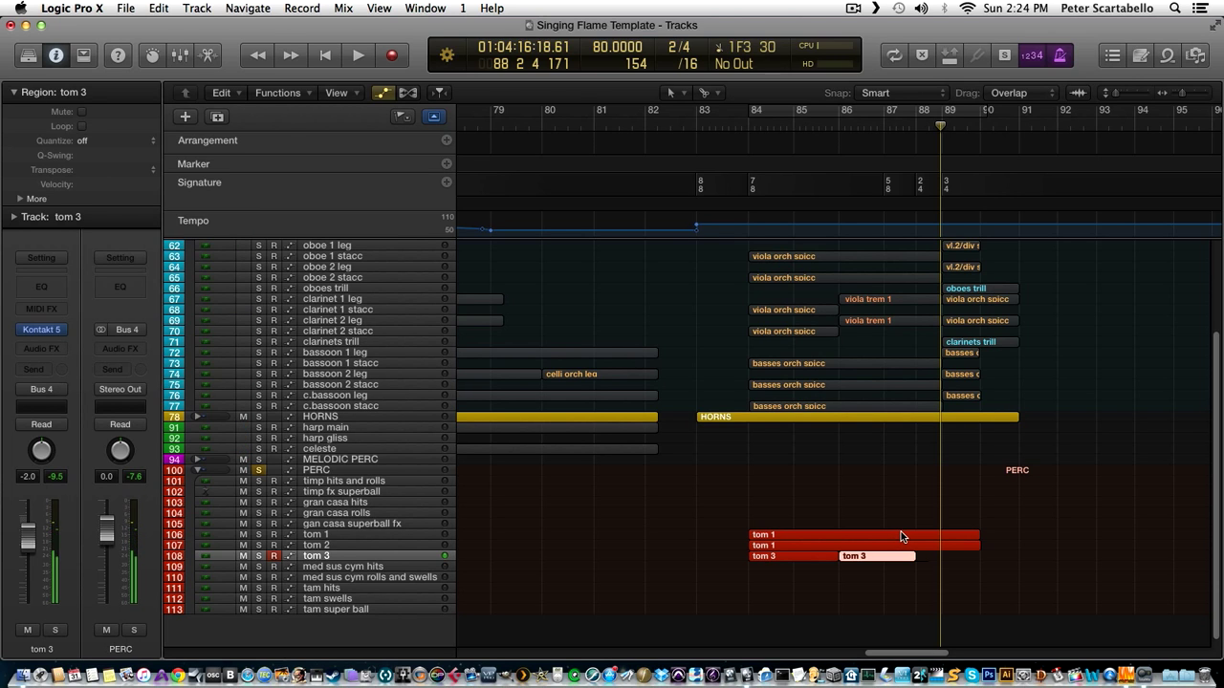
pyautogui.click(912, 130)
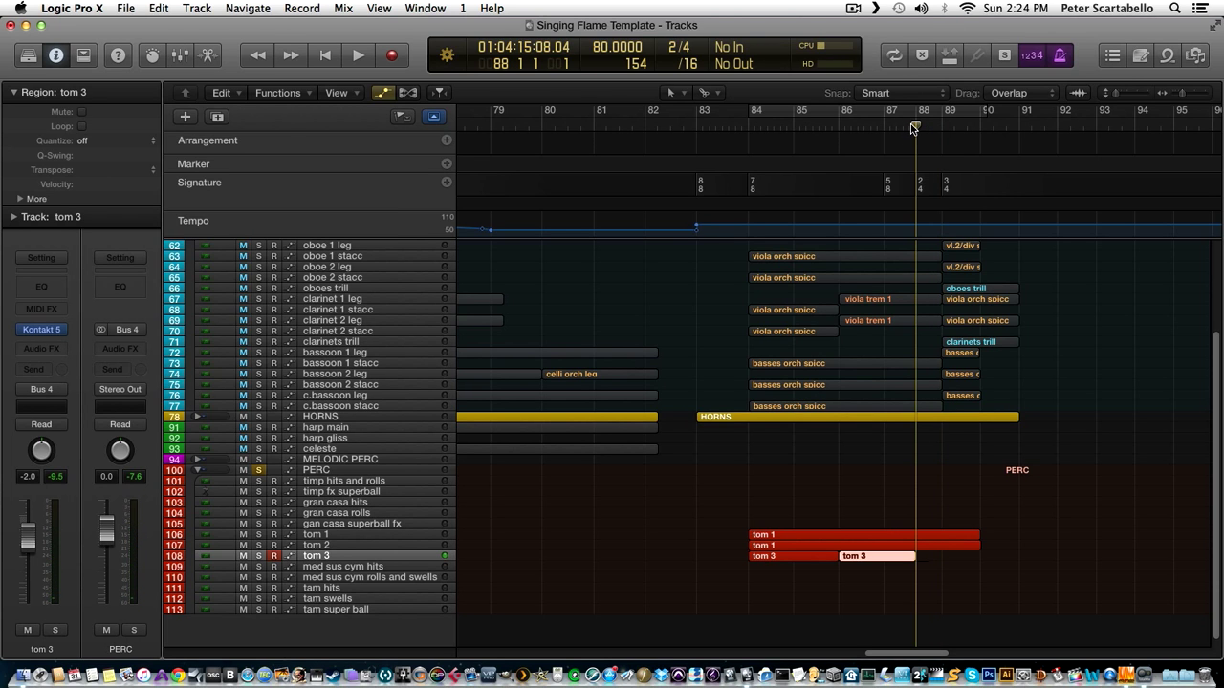
pyautogui.press('r')
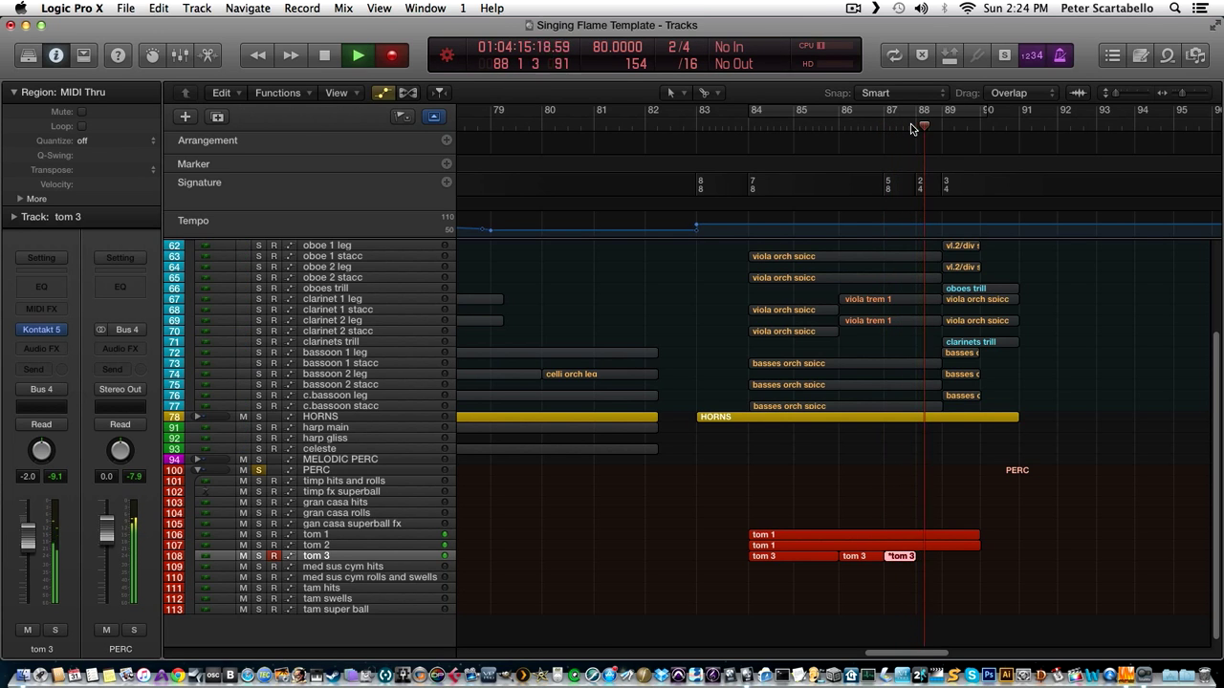
pyautogui.press('space')
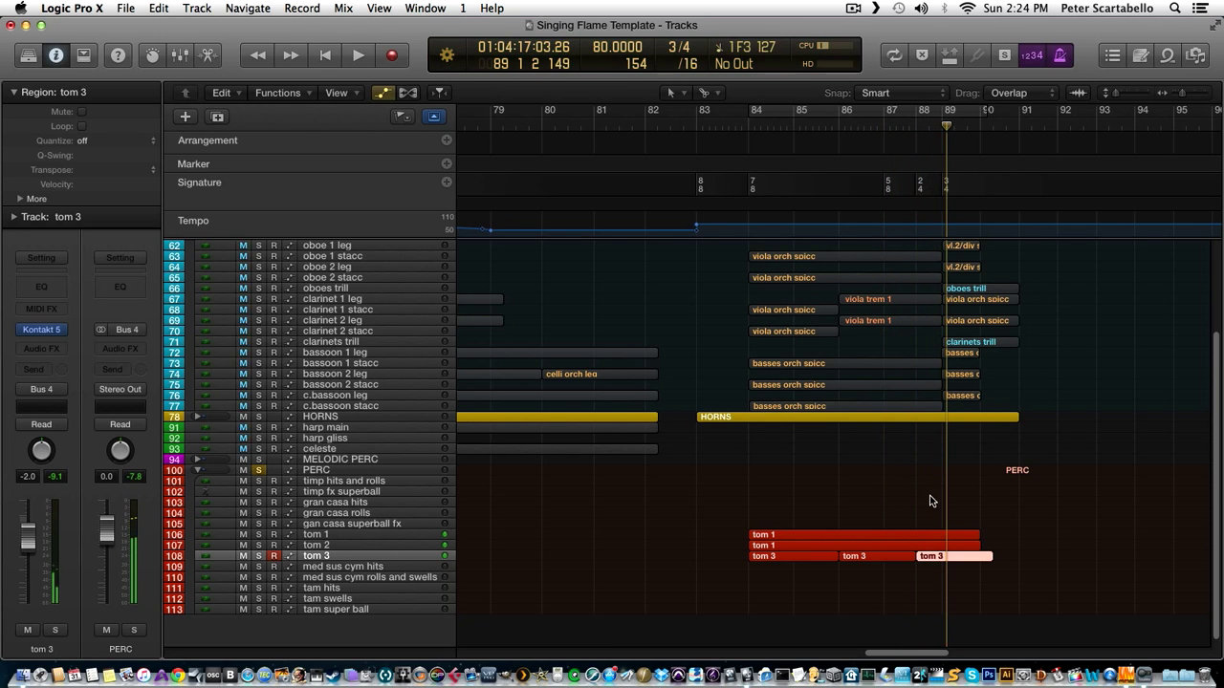
# Shift the newly recorded tom 3 note slightly later and audition it.
pyautogui.press('e')
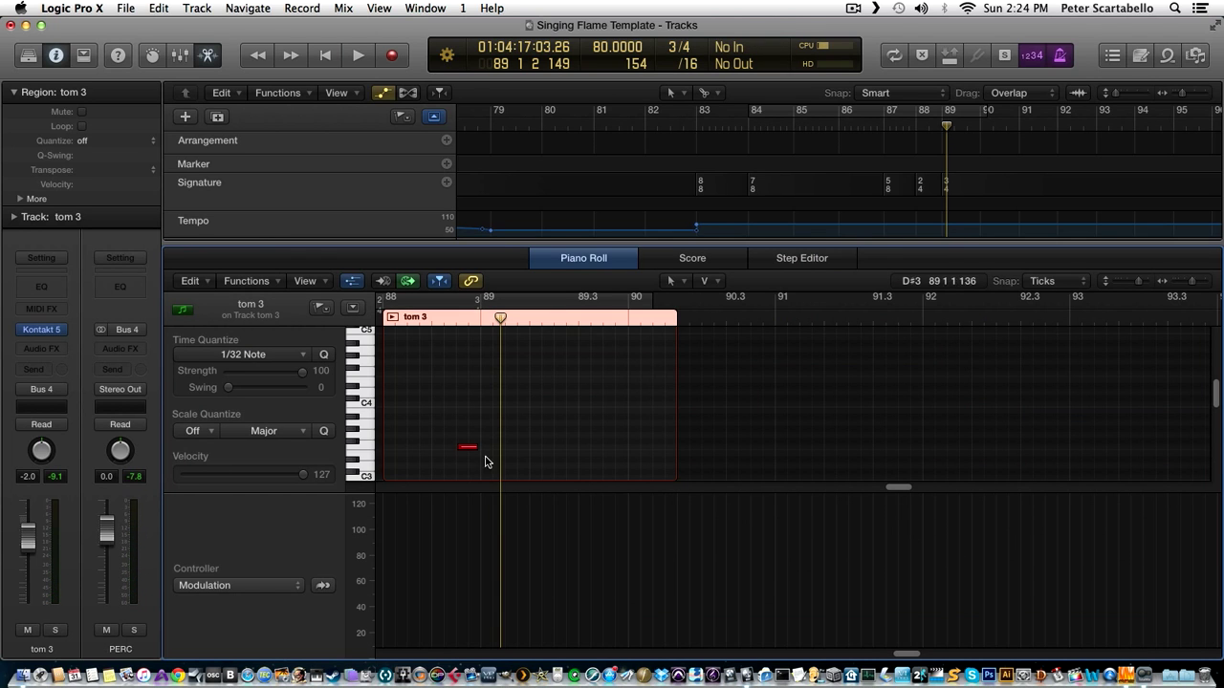
pyautogui.click(469, 448)
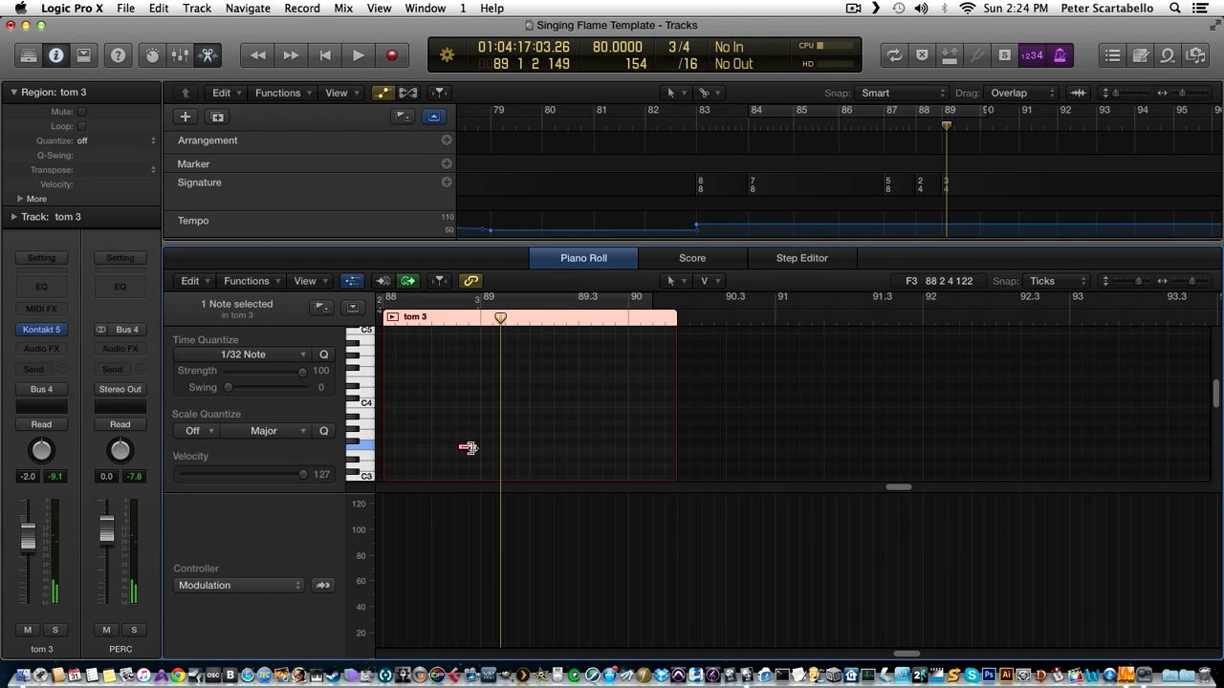
pyautogui.moveTo(472, 446); pyautogui.dragTo(479, 446)
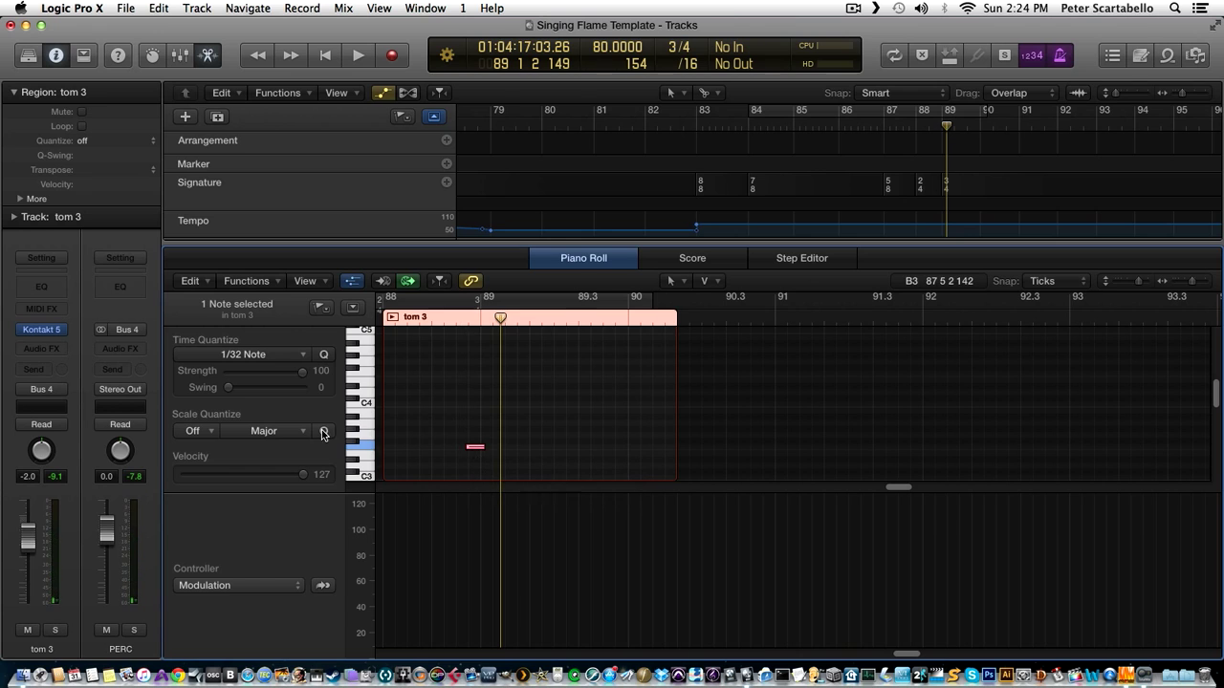
pyautogui.press(',')
pyautogui.press('space')
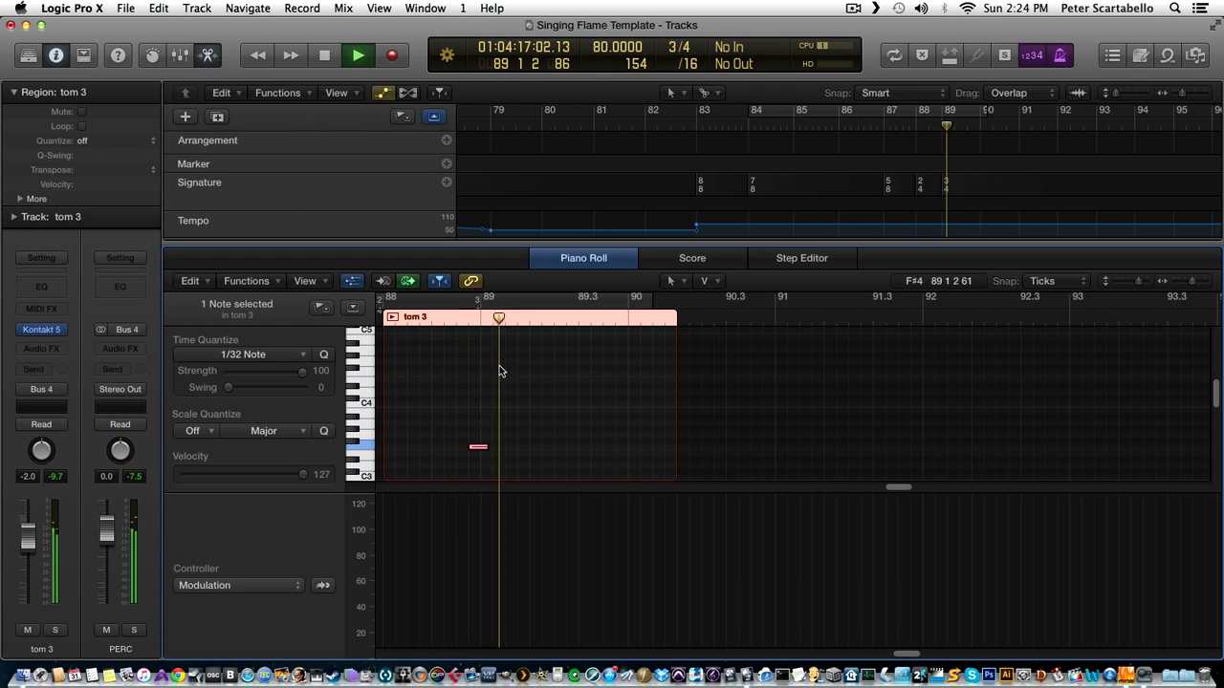
pyautogui.press('space')
# Shorten the note, trim the new region's end, and copy a tom 1 region onto tom 3 at bar 89.
pyautogui.moveTo(485, 448); pyautogui.dragTo(478, 447)
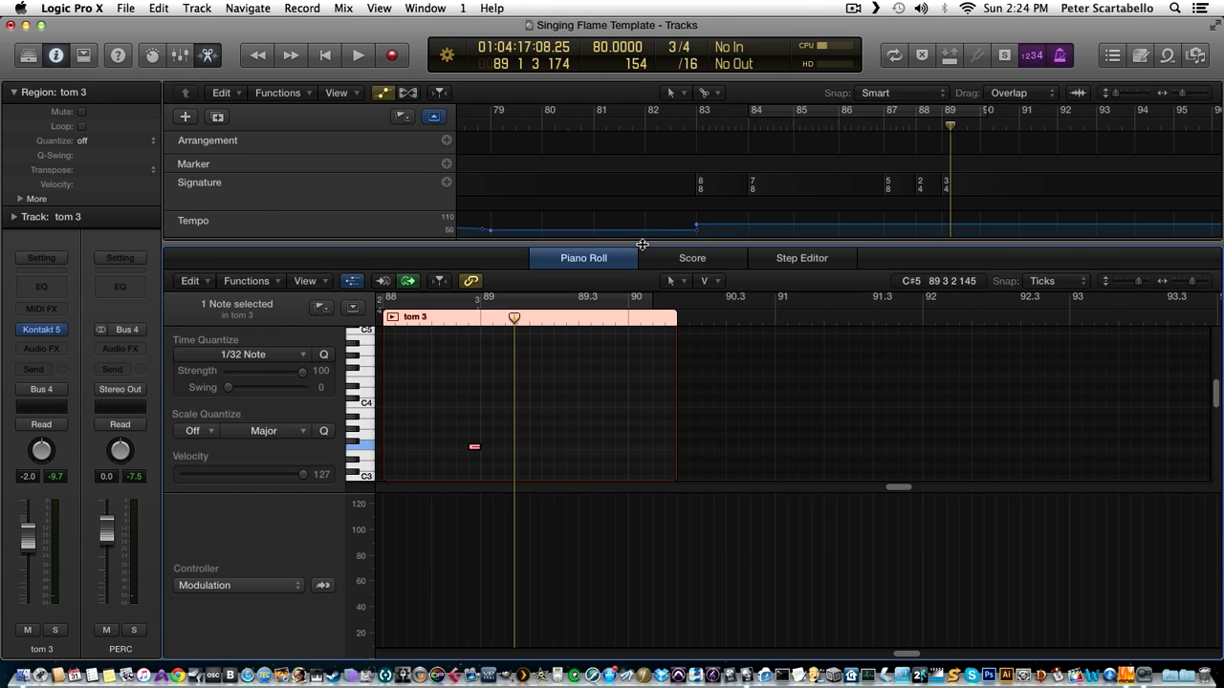
pyautogui.press('p')
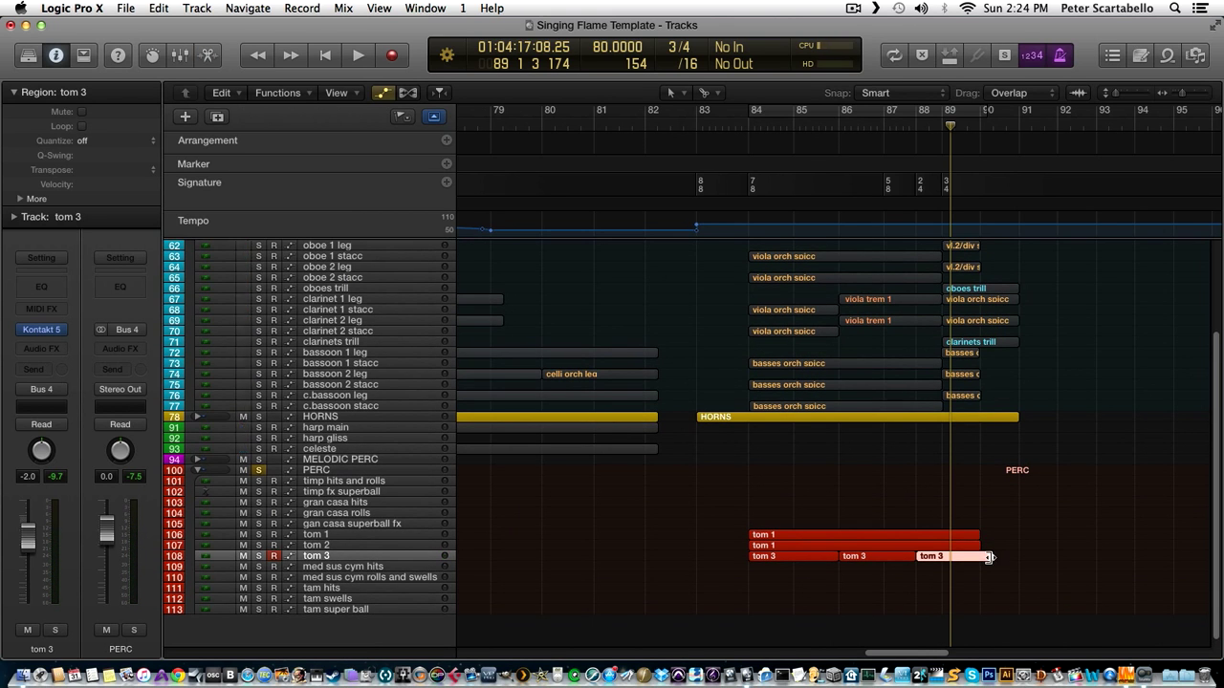
pyautogui.moveTo(989, 557); pyautogui.dragTo(943, 564)
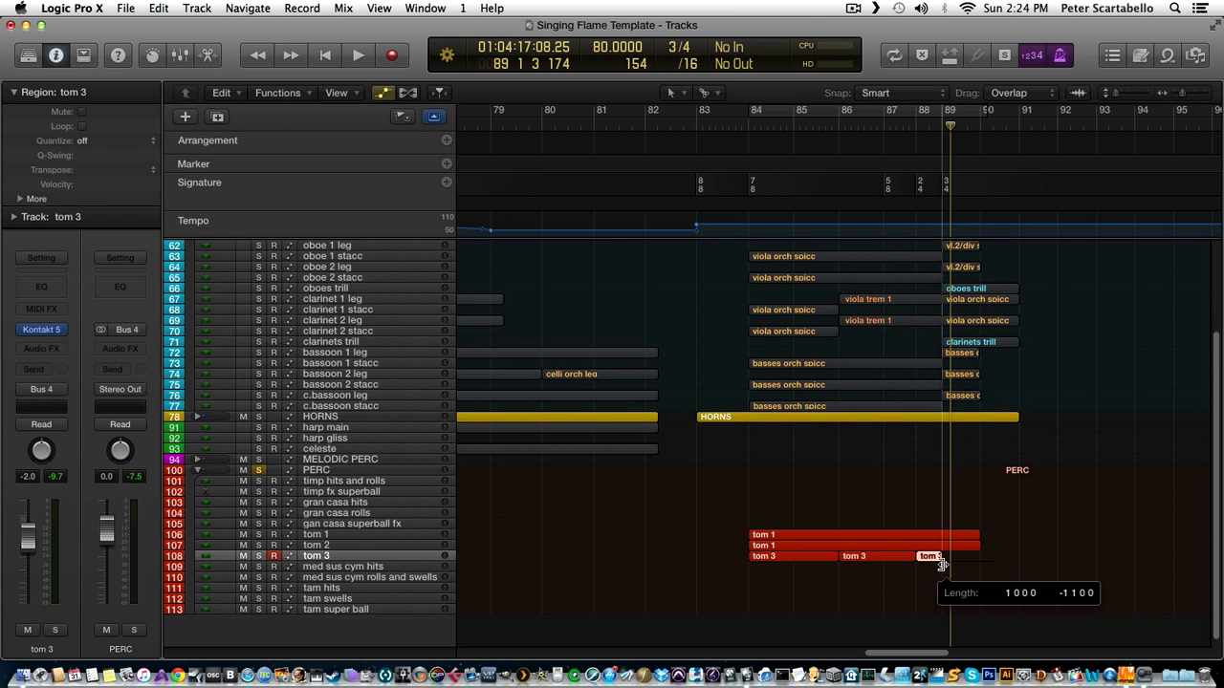
pyautogui.moveTo(942, 564)
pyautogui.mouseDown()
pyautogui.moveTo(957, 546)
pyautogui.moveTo(960, 560)
pyautogui.mouseUp()
# In the copied tom 1 region, shift both notes and the modulation swell earlier.
pyautogui.doubleClick(960, 558)
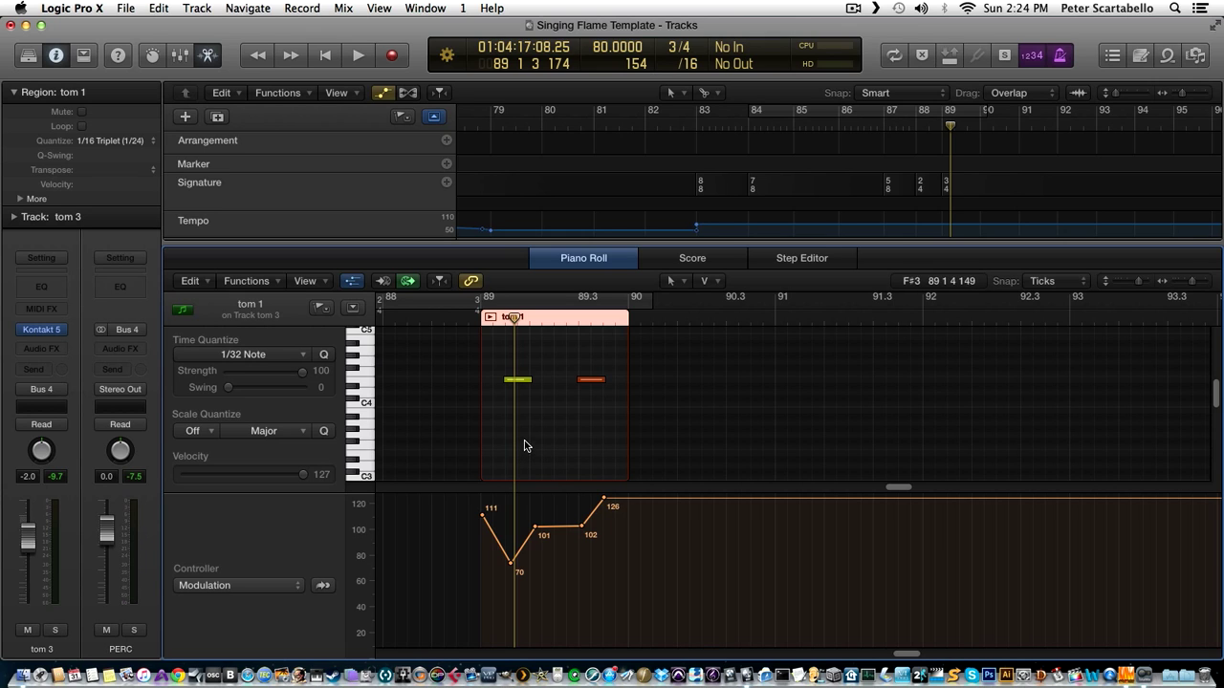
pyautogui.click(507, 381)
pyautogui.press('super+a')
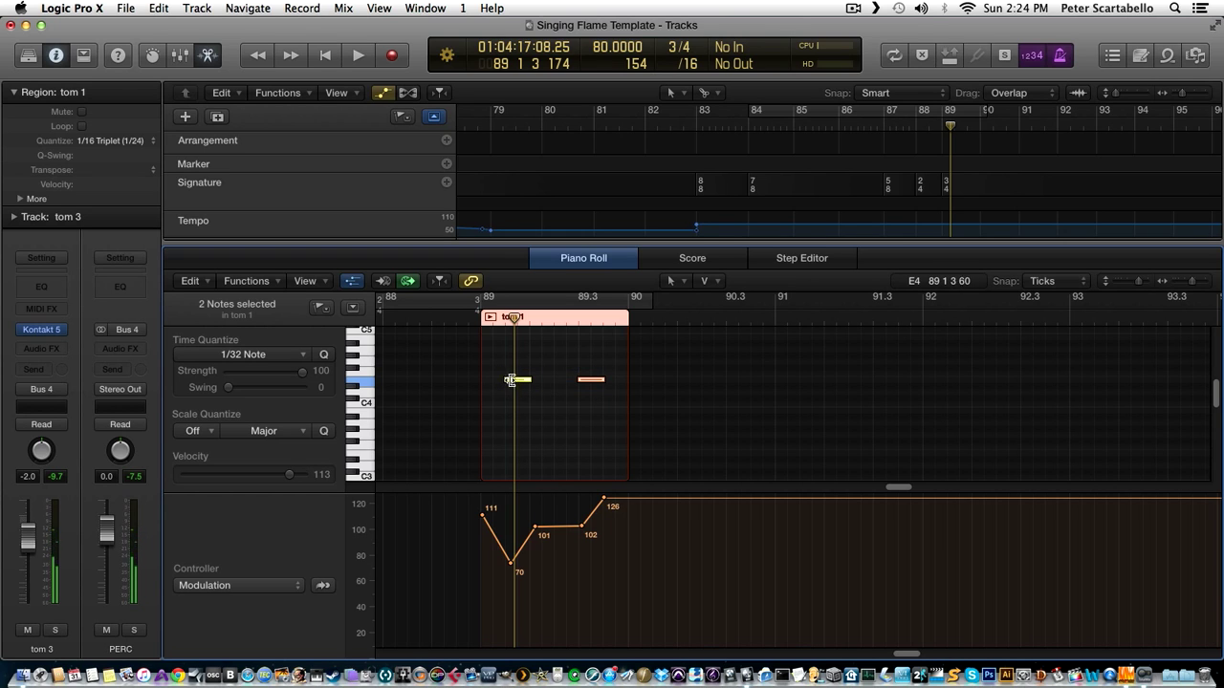
pyautogui.moveTo(514, 383); pyautogui.dragTo(494, 382)
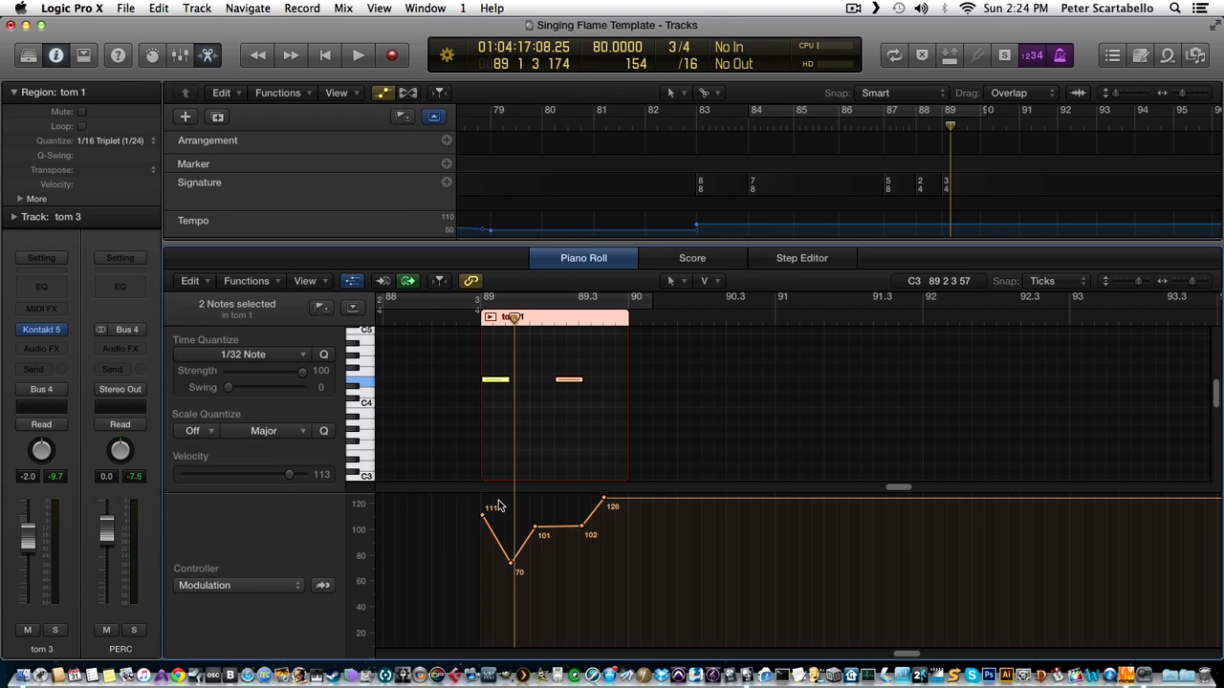
pyautogui.moveTo(612, 580); pyautogui.dragTo(613, 579)
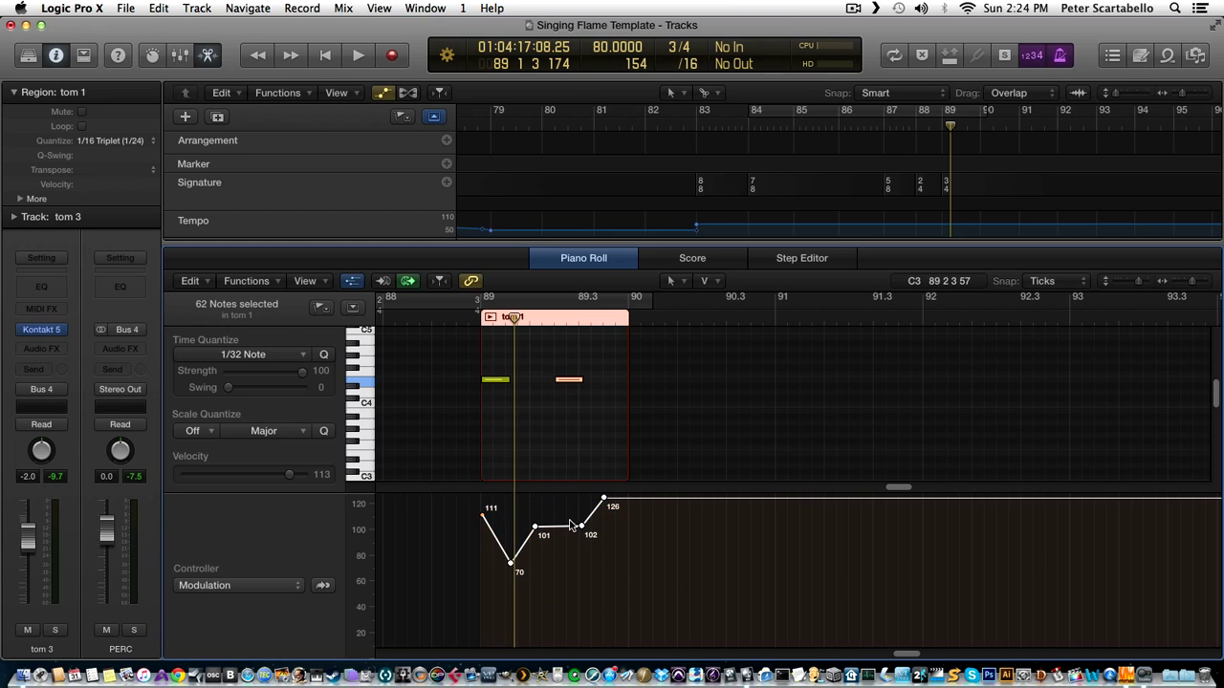
pyautogui.moveTo(568, 533); pyautogui.dragTo(538, 532)
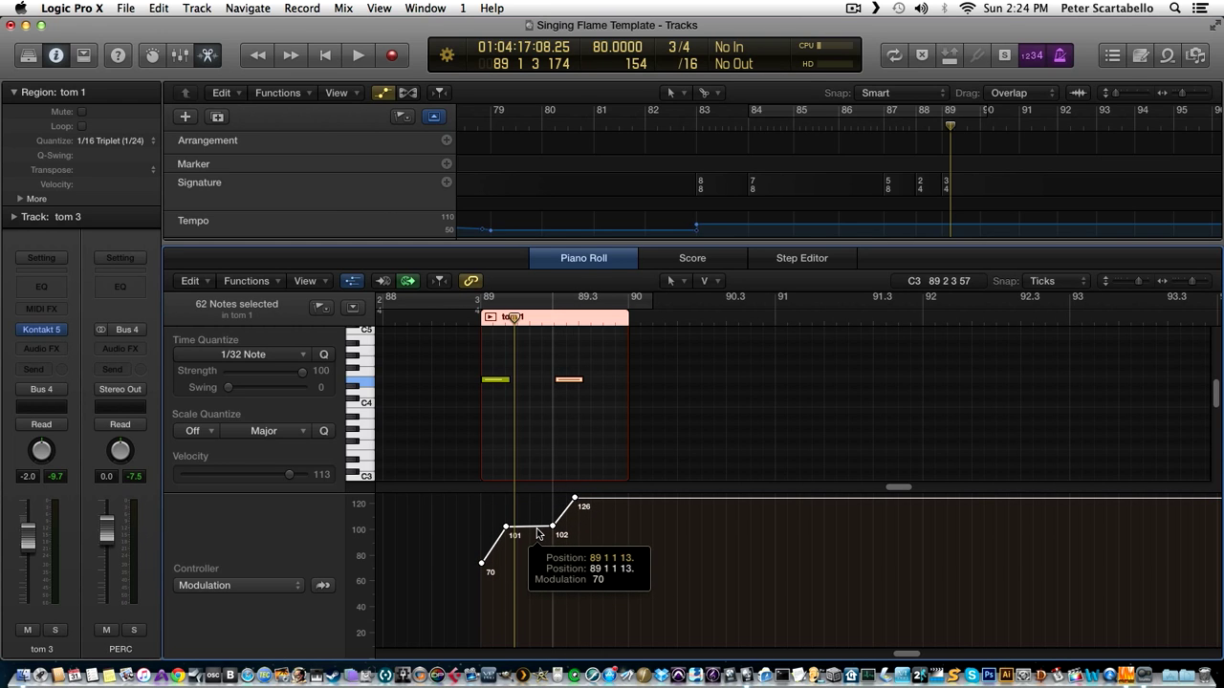
pyautogui.moveTo(539, 533); pyautogui.dragTo(538, 533)
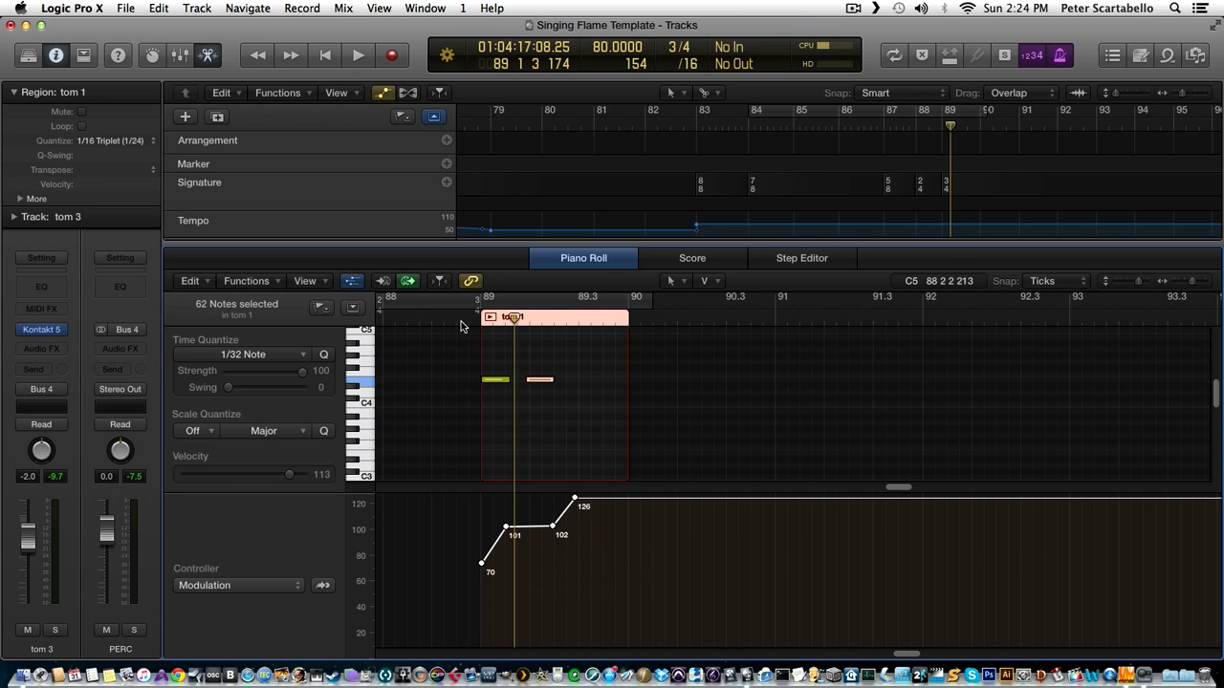
# Audition the copied region and its swell from just before its start.
pyautogui.click(467, 318)
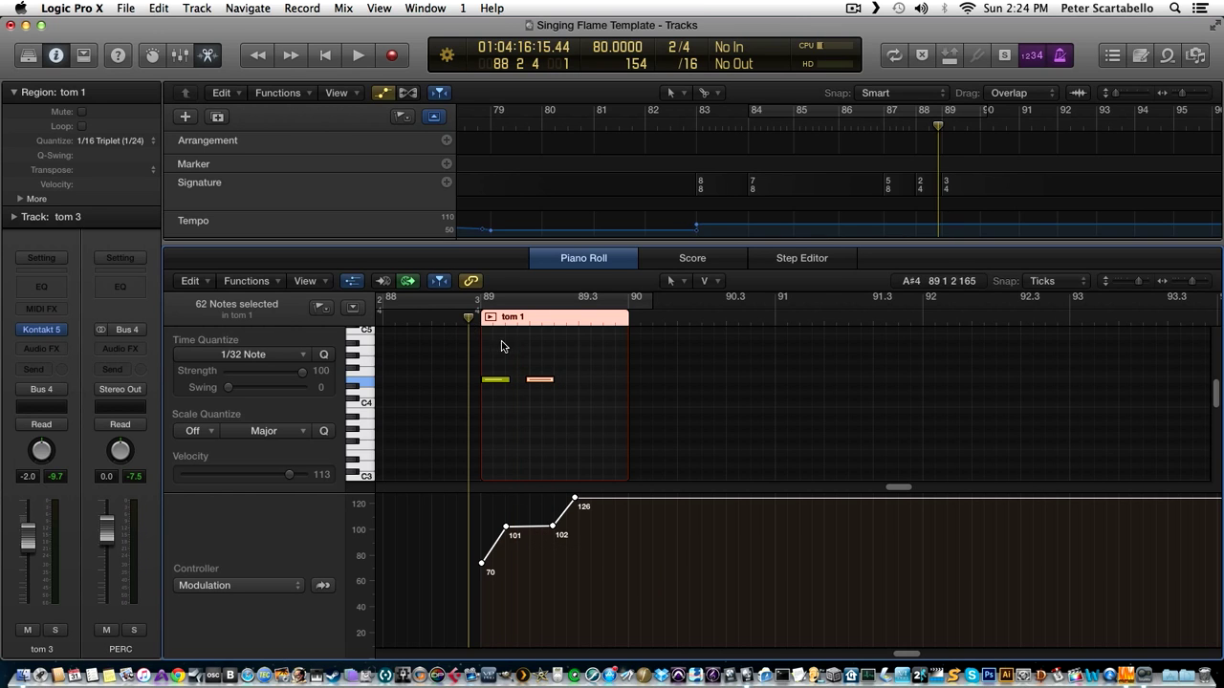
pyautogui.press('space')
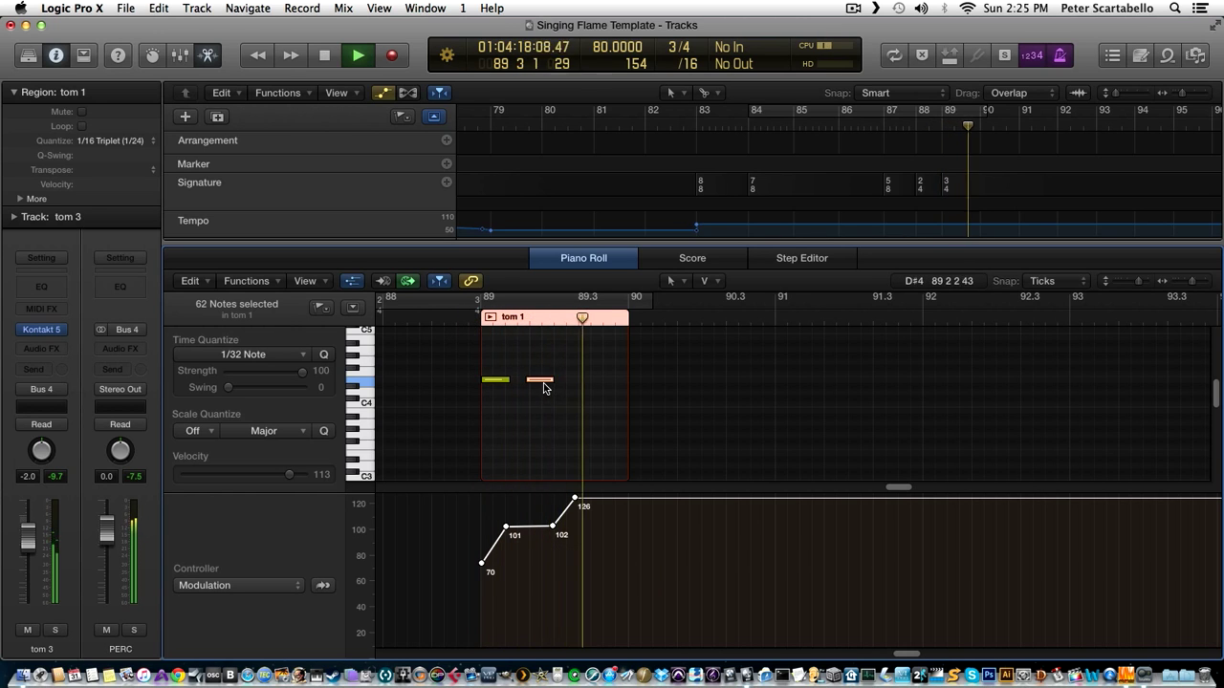
pyautogui.press('space')
pyautogui.click(468, 318)
pyautogui.press('space')
pyautogui.press('space')
pyautogui.click(538, 381)
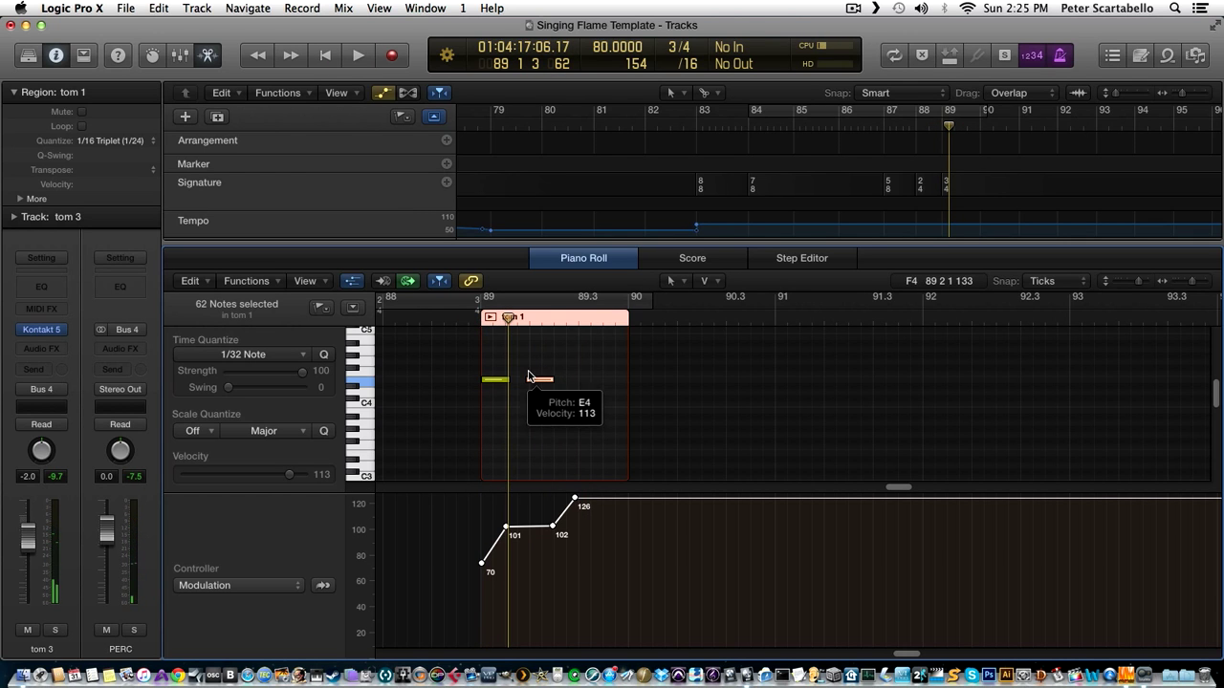
pyautogui.click(474, 318)
pyautogui.press('space')
pyautogui.press('space')
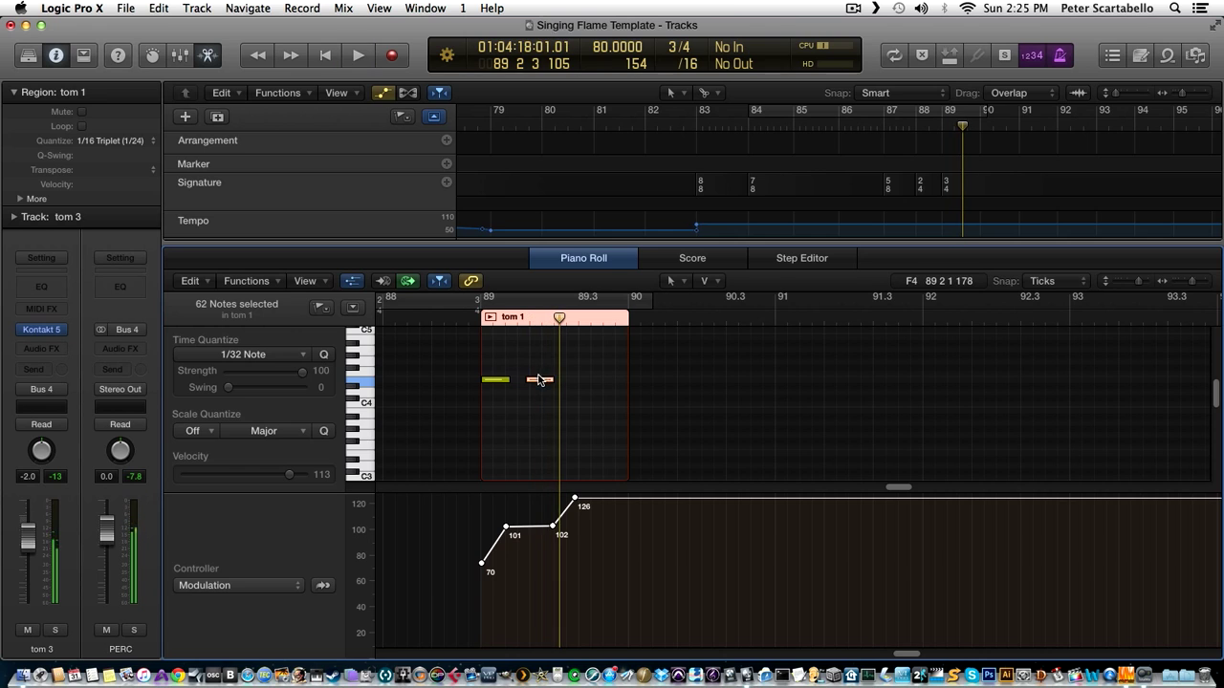
# Move the second tom note later, lower the swell points to 117 and 90, and replay it.
pyautogui.moveTo(540, 382); pyautogui.dragTo(569, 383)
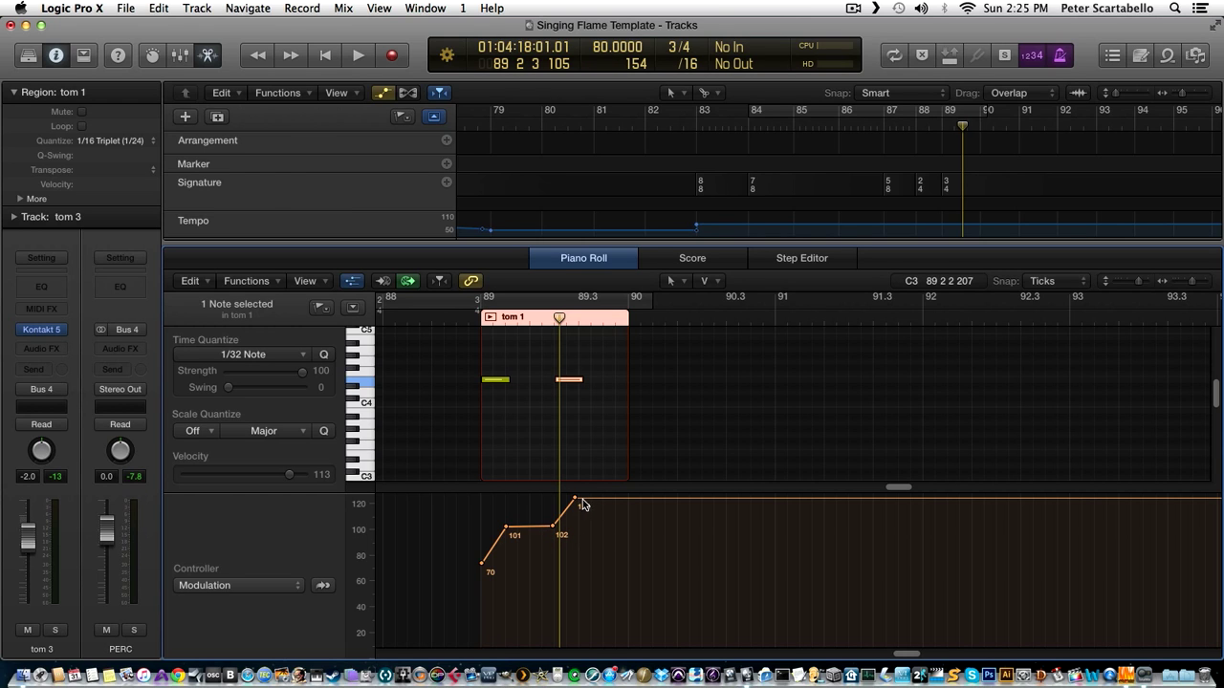
pyautogui.moveTo(575, 499); pyautogui.dragTo(582, 508)
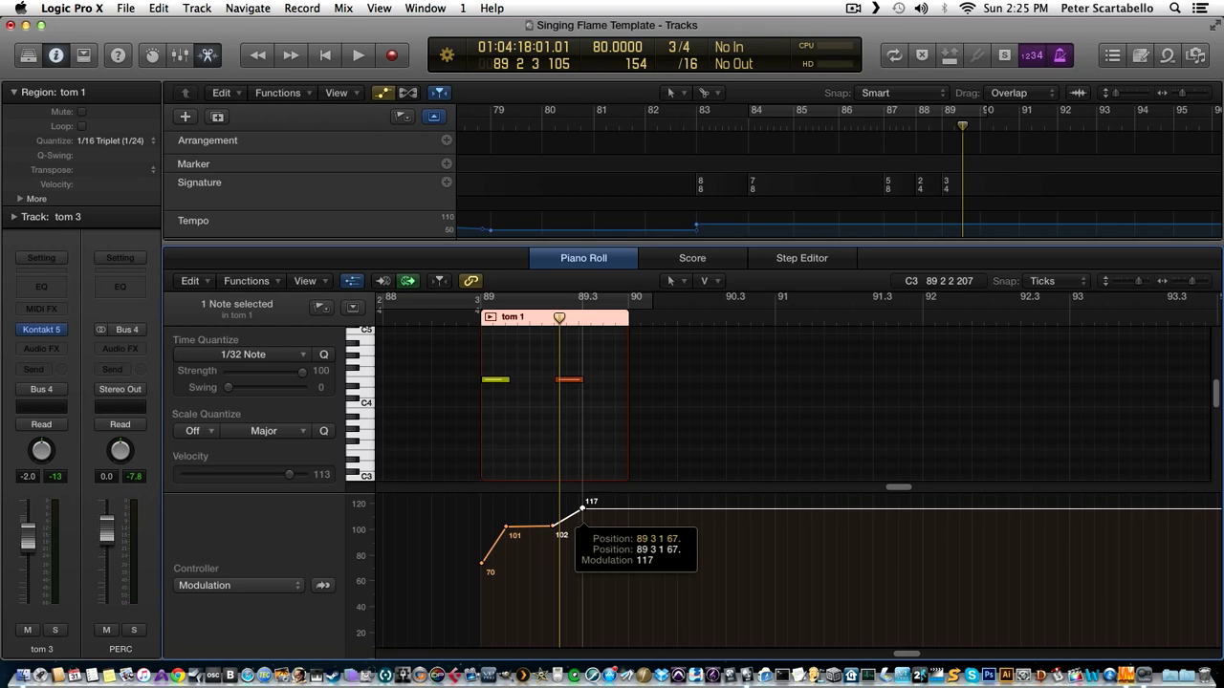
pyautogui.moveTo(507, 530); pyautogui.dragTo(507, 541)
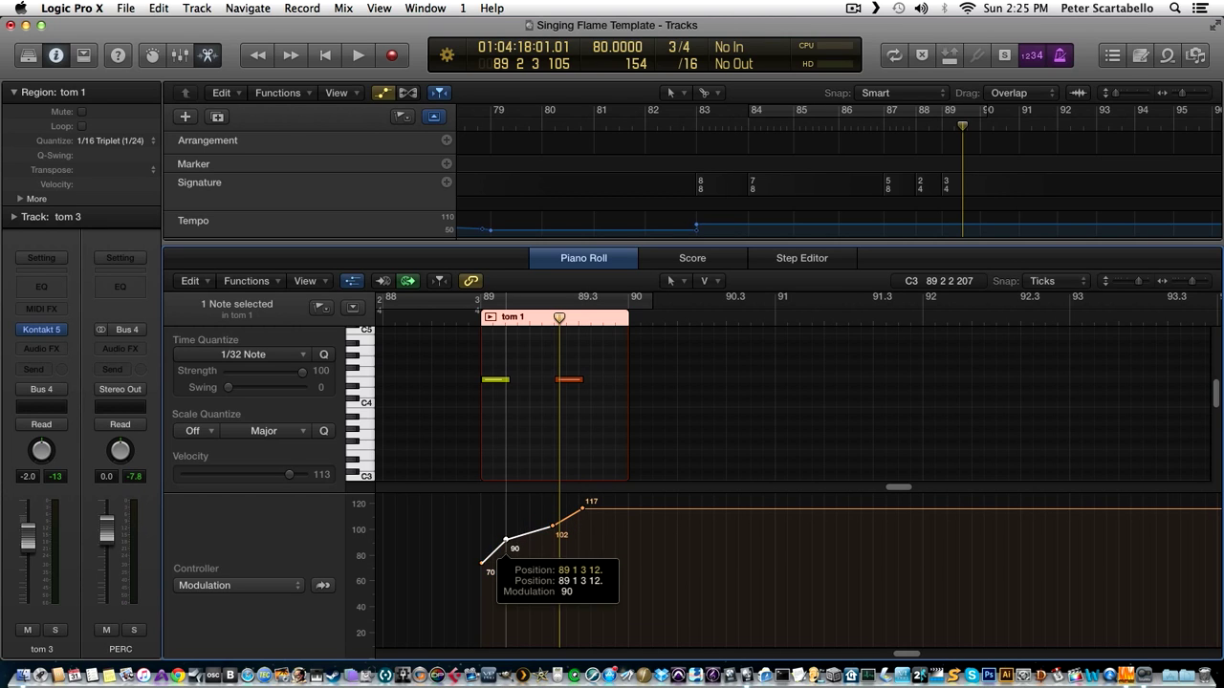
pyautogui.click(477, 319)
pyautogui.press('space')
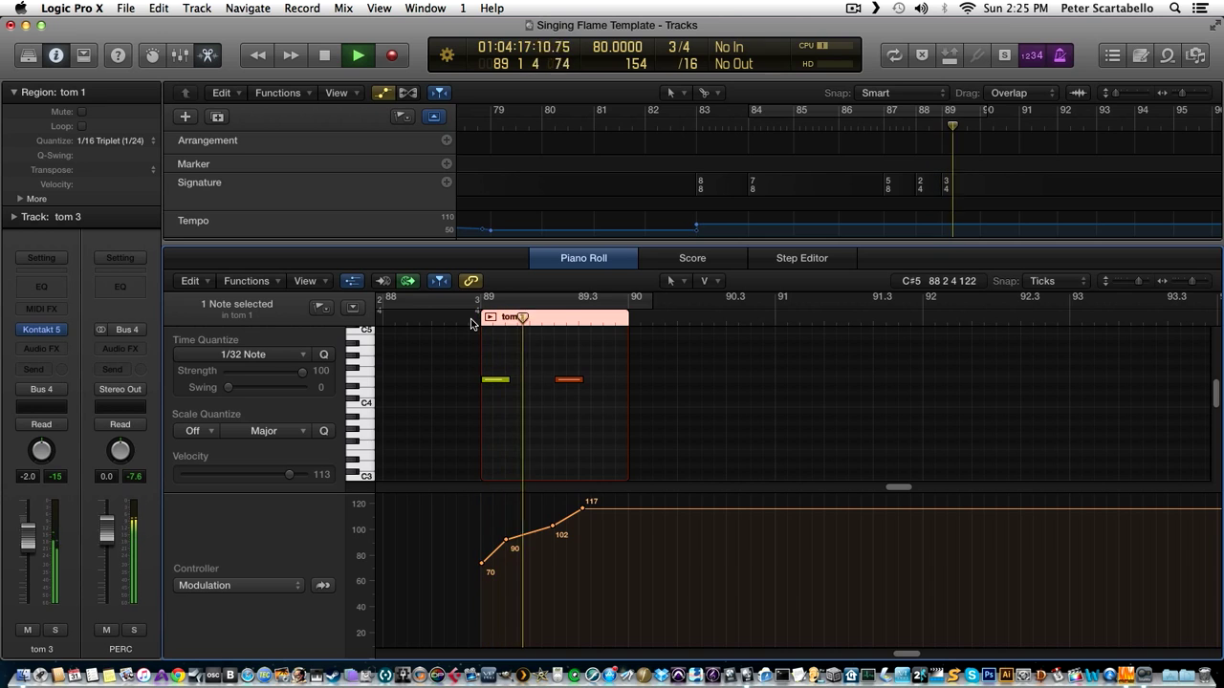
pyautogui.press('space')
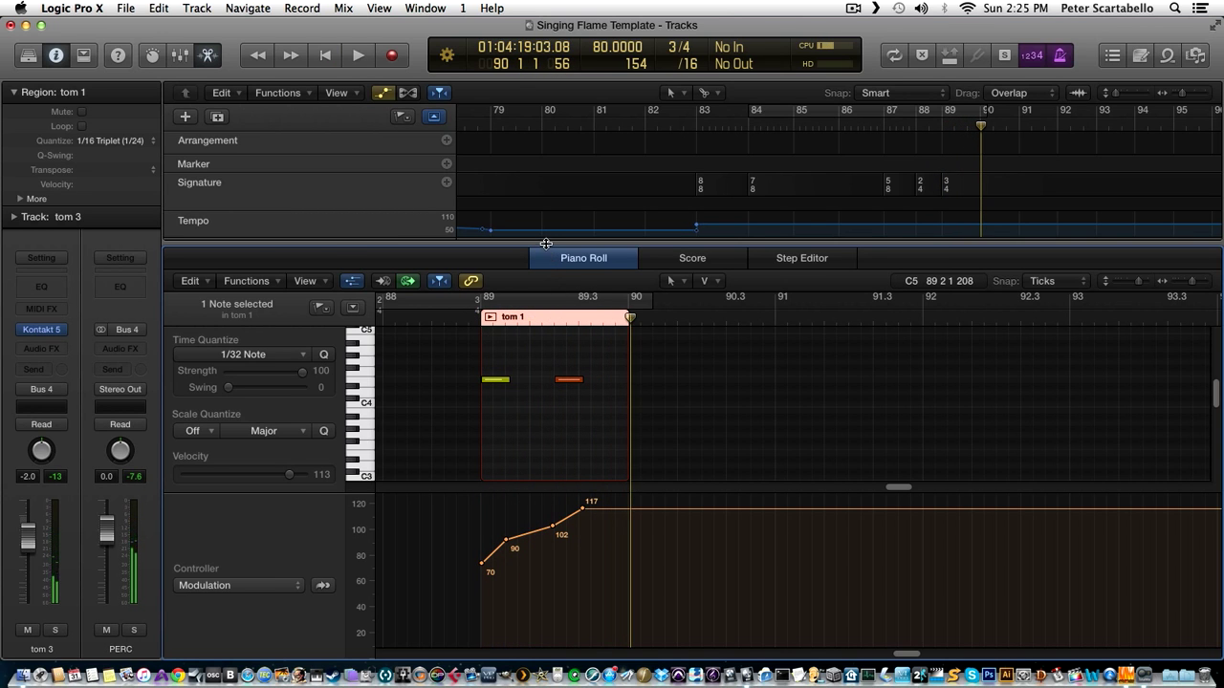
# Open the tom 1 region on tom 2 and lower its swell points to 114 and 87.
pyautogui.press('e')
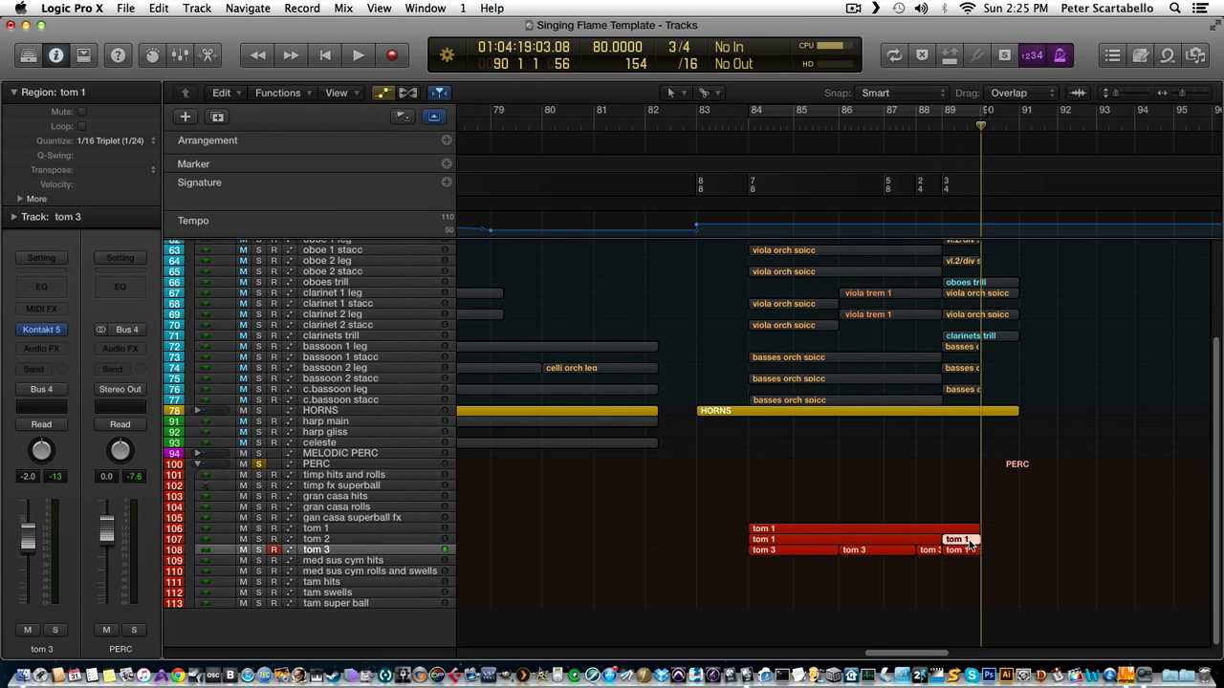
pyautogui.doubleClick(960, 541)
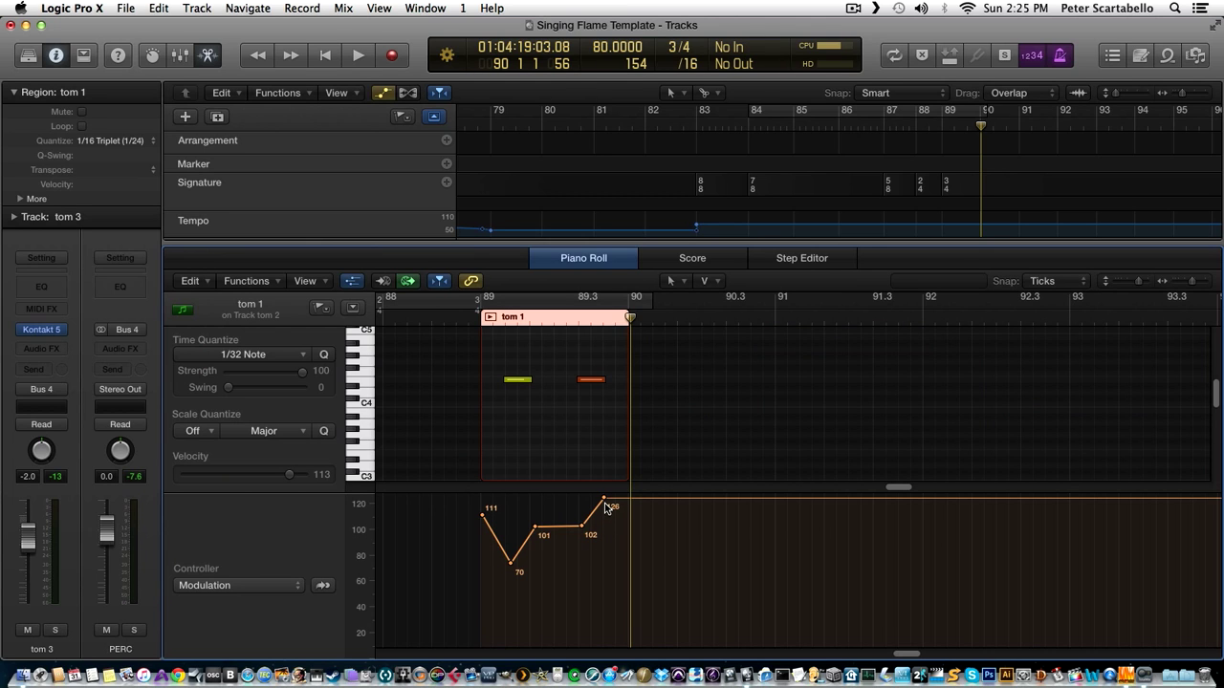
pyautogui.moveTo(605, 500); pyautogui.dragTo(603, 514)
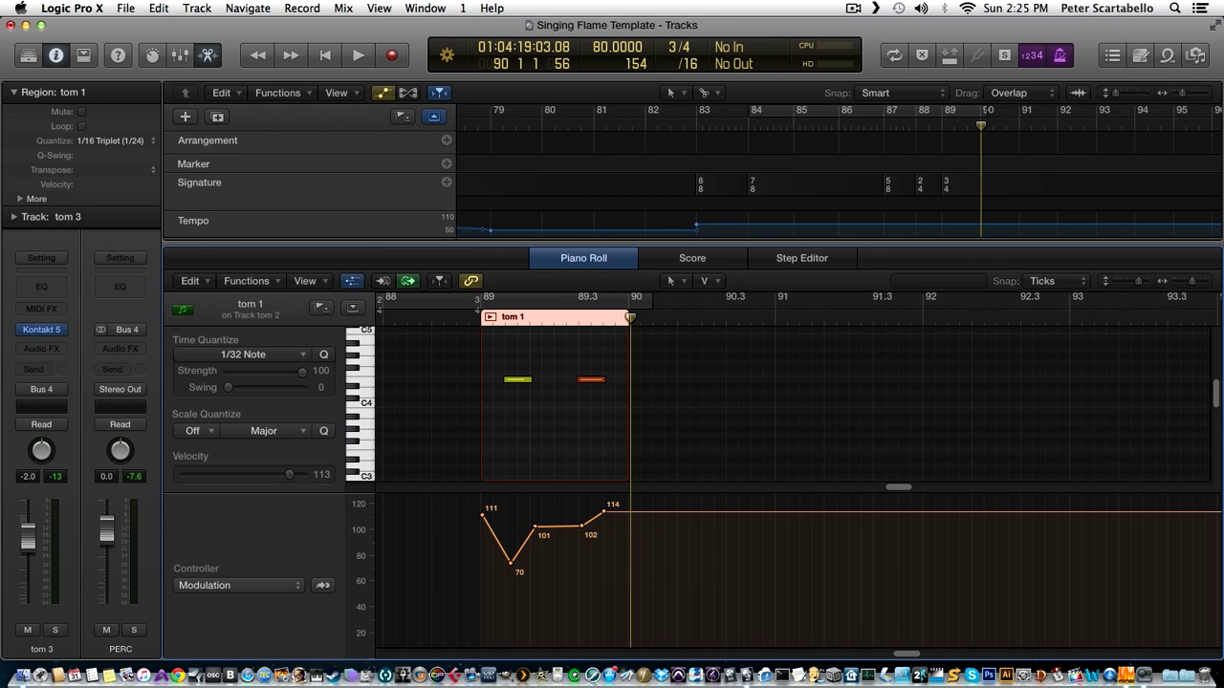
pyautogui.moveTo(535, 527); pyautogui.dragTo(535, 543)
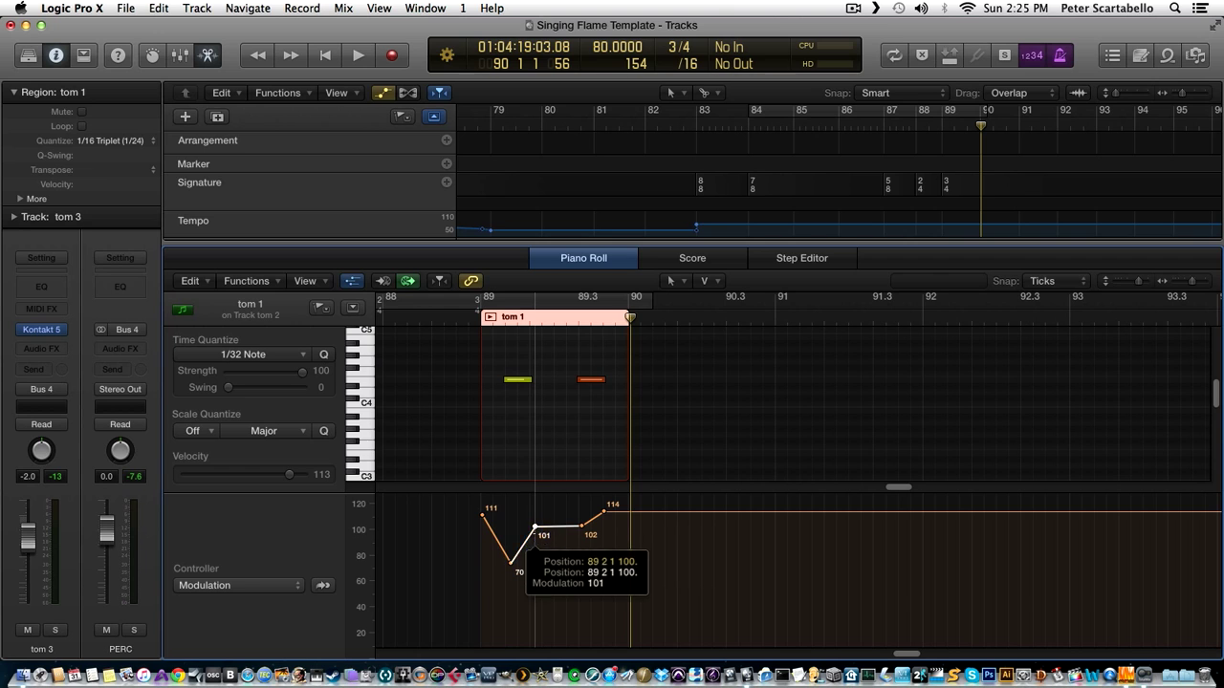
# Audition the softened swell from before the region and close the note editor.
pyautogui.click(469, 319)
pyautogui.press('space')
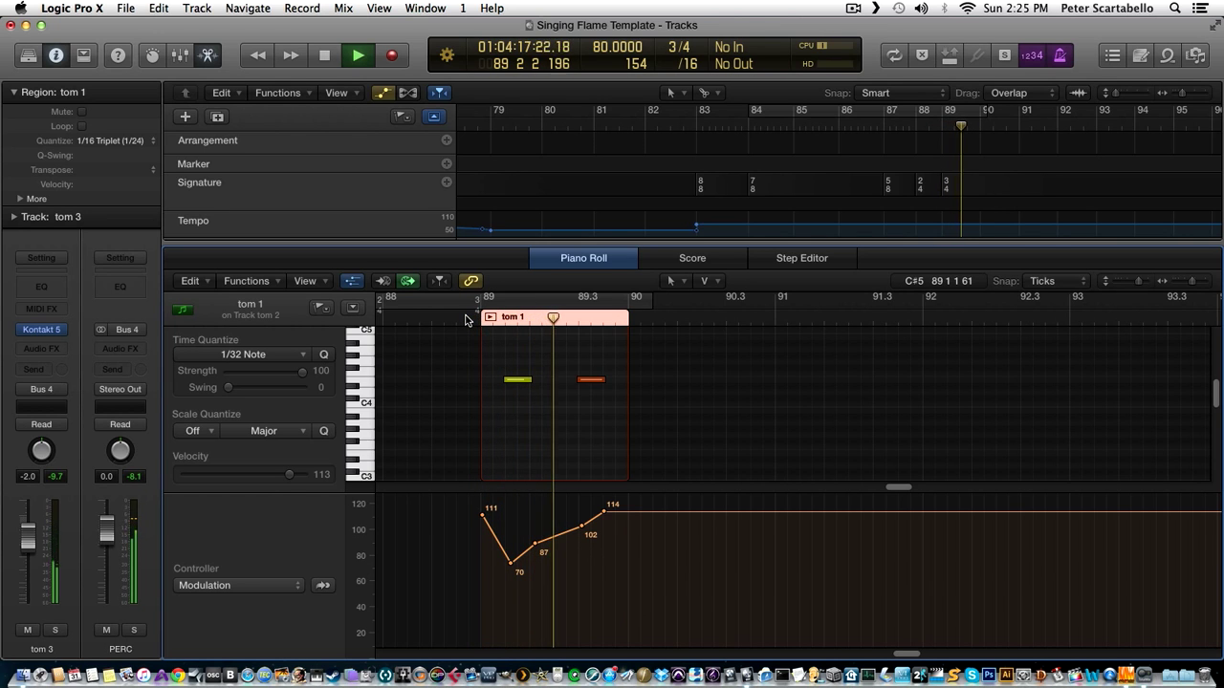
pyautogui.click(465, 320)
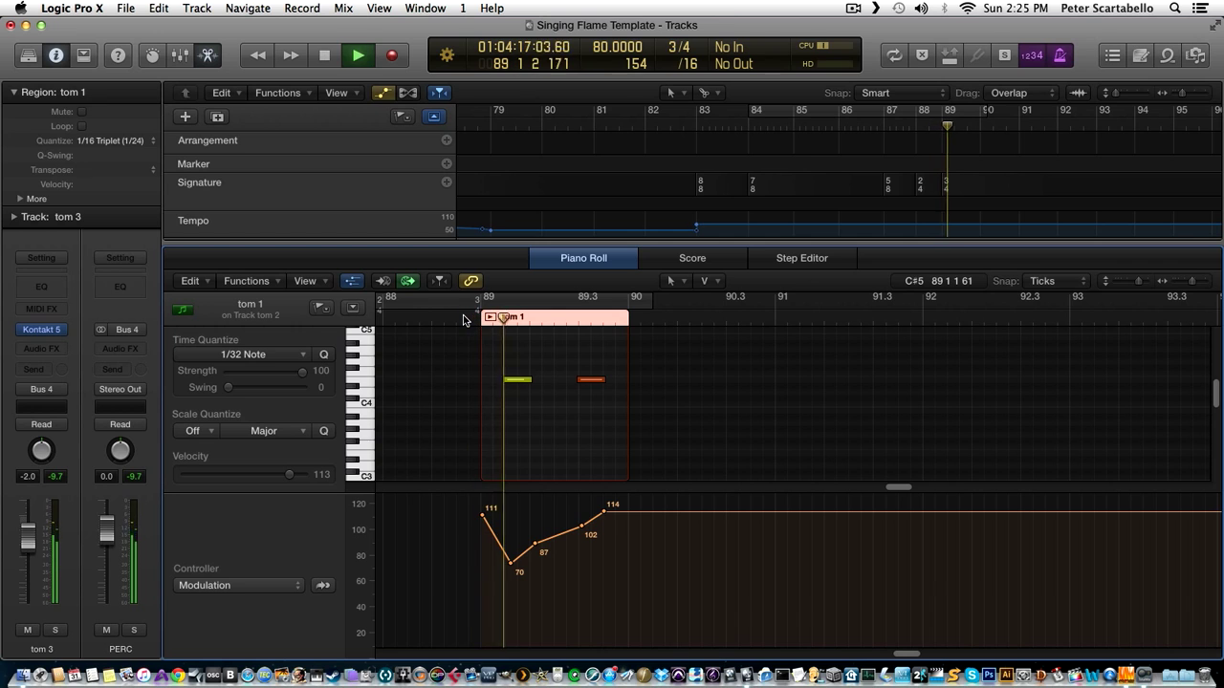
pyautogui.click(464, 320)
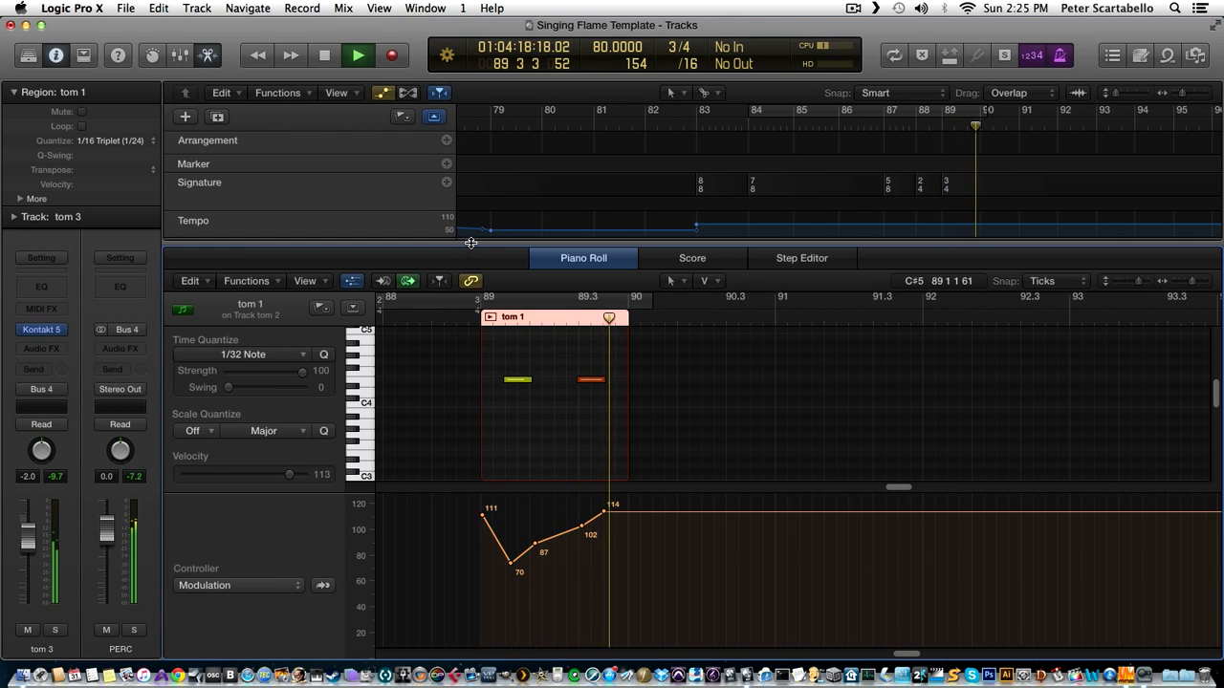
pyautogui.press('p')
pyautogui.press('space')
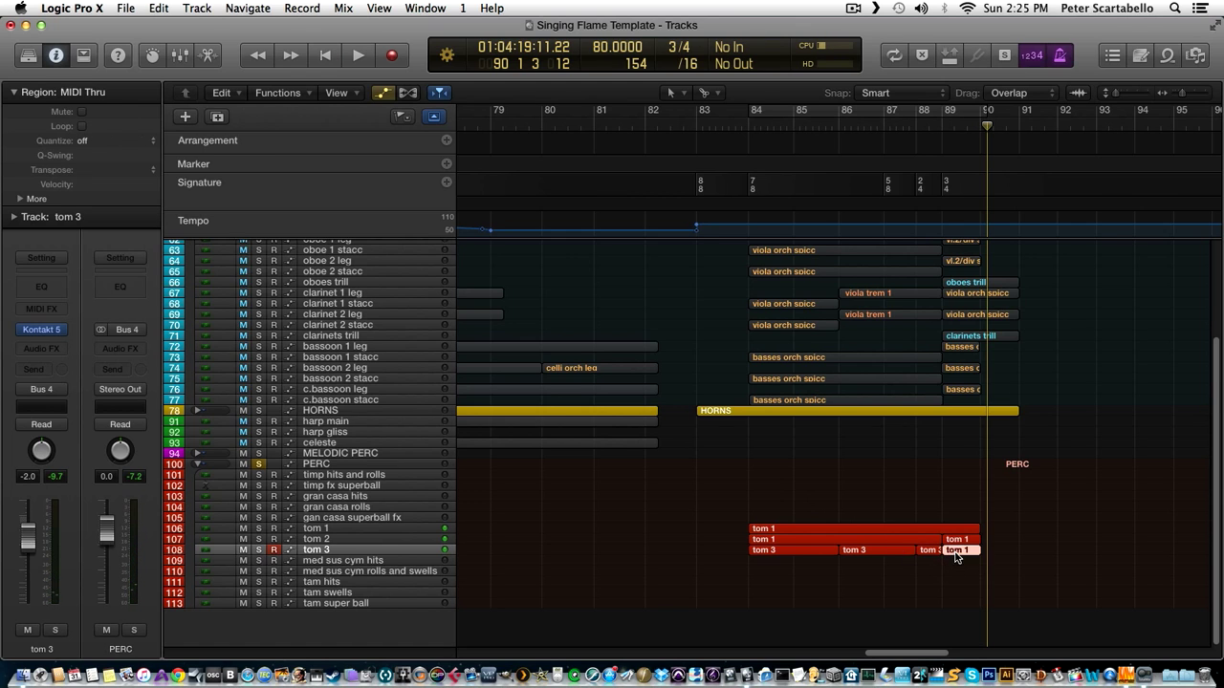
# Open the tom 1 region on tom 3, select its first note, and close the editor.
pyautogui.doubleClick(955, 553)
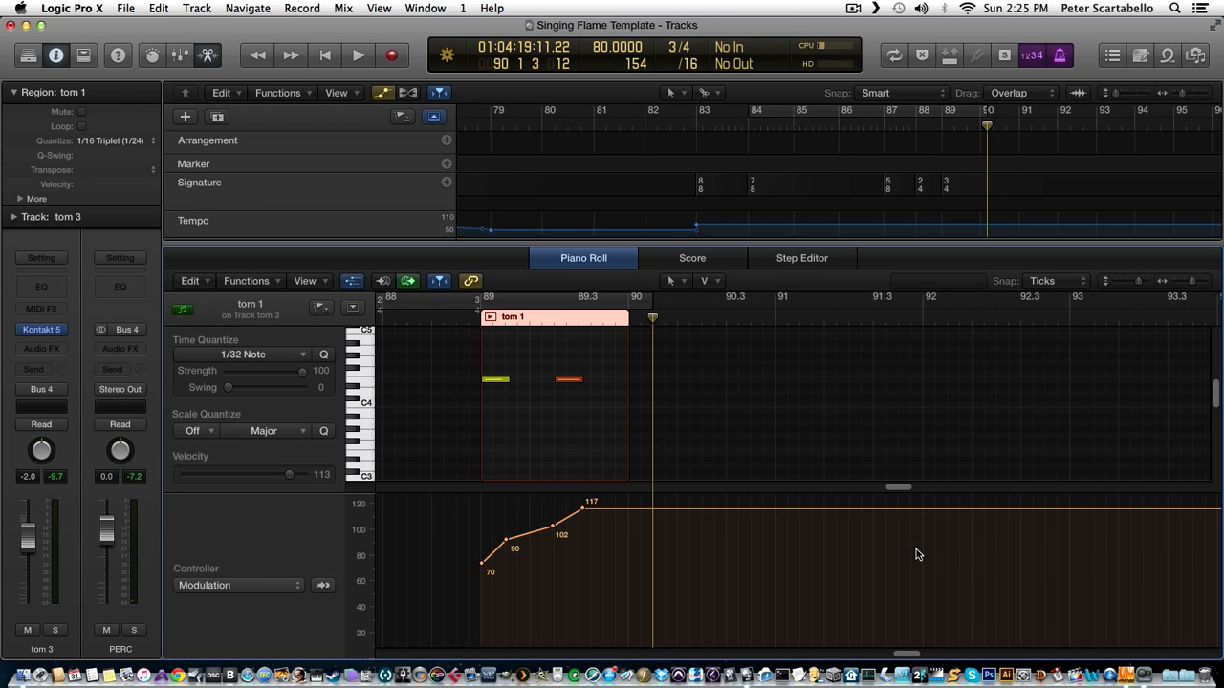
pyautogui.click(490, 381)
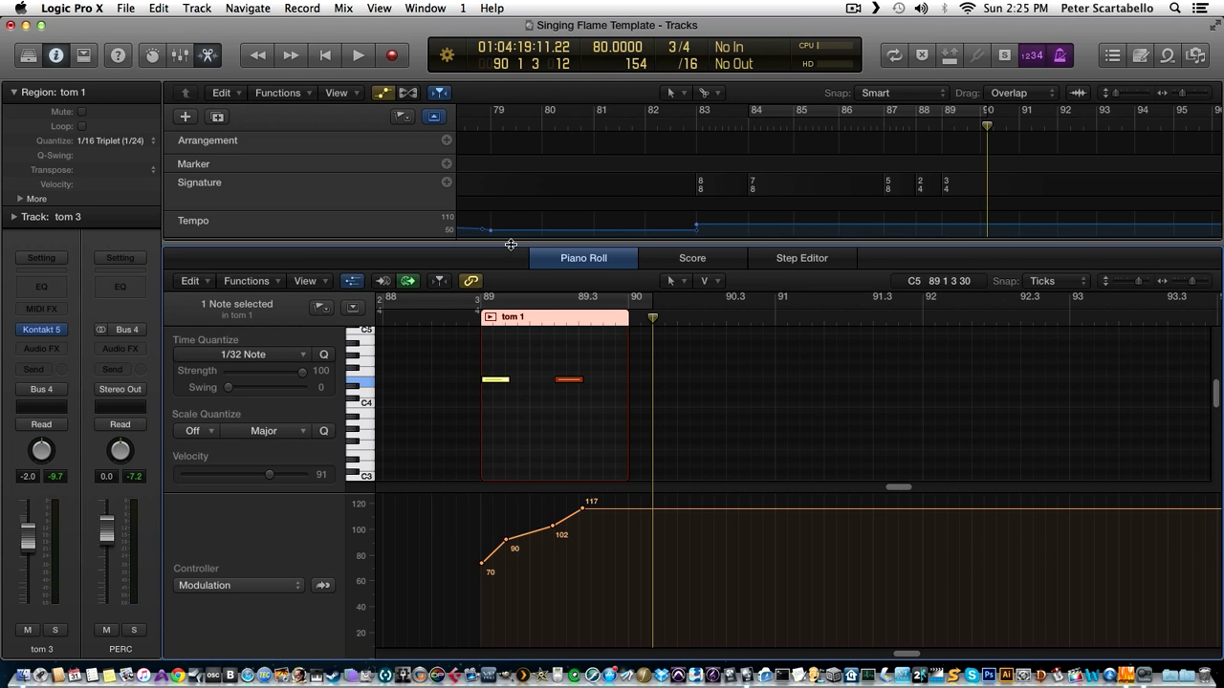
pyautogui.press('p')
# Audition the tom parts from around bar 83, then open the tom 3 region's notes.
pyautogui.click(736, 129)
pyautogui.press('space')
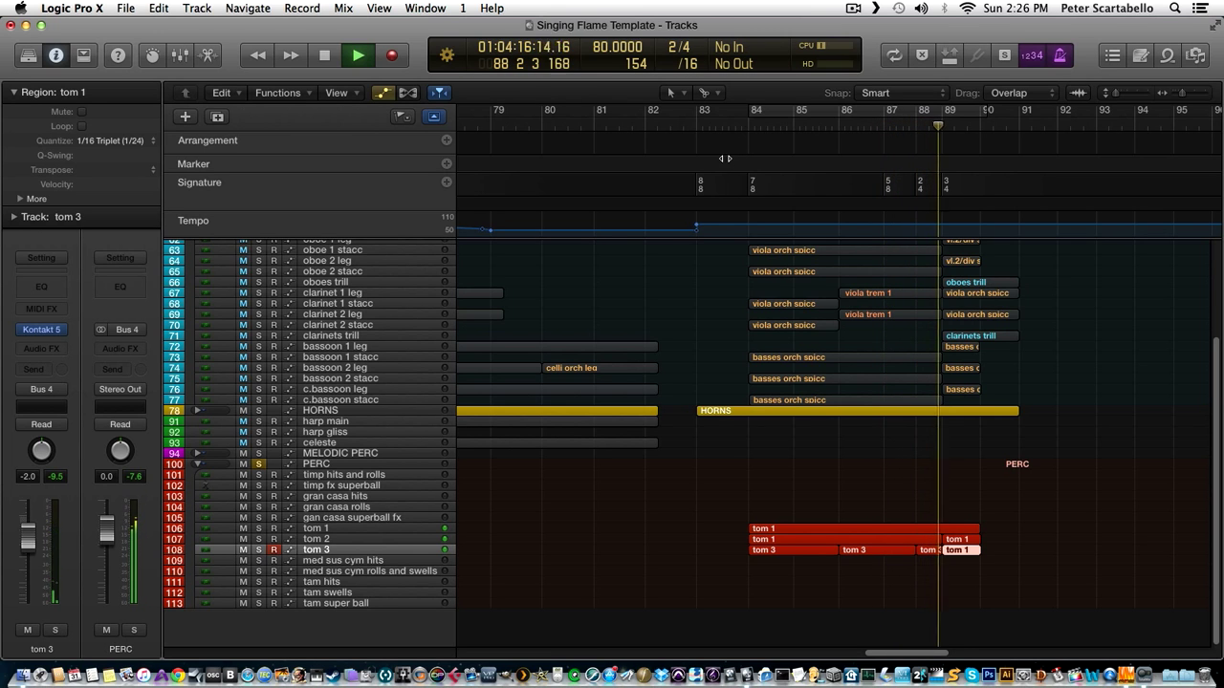
pyautogui.press('space')
pyautogui.click(729, 124)
pyautogui.press('space')
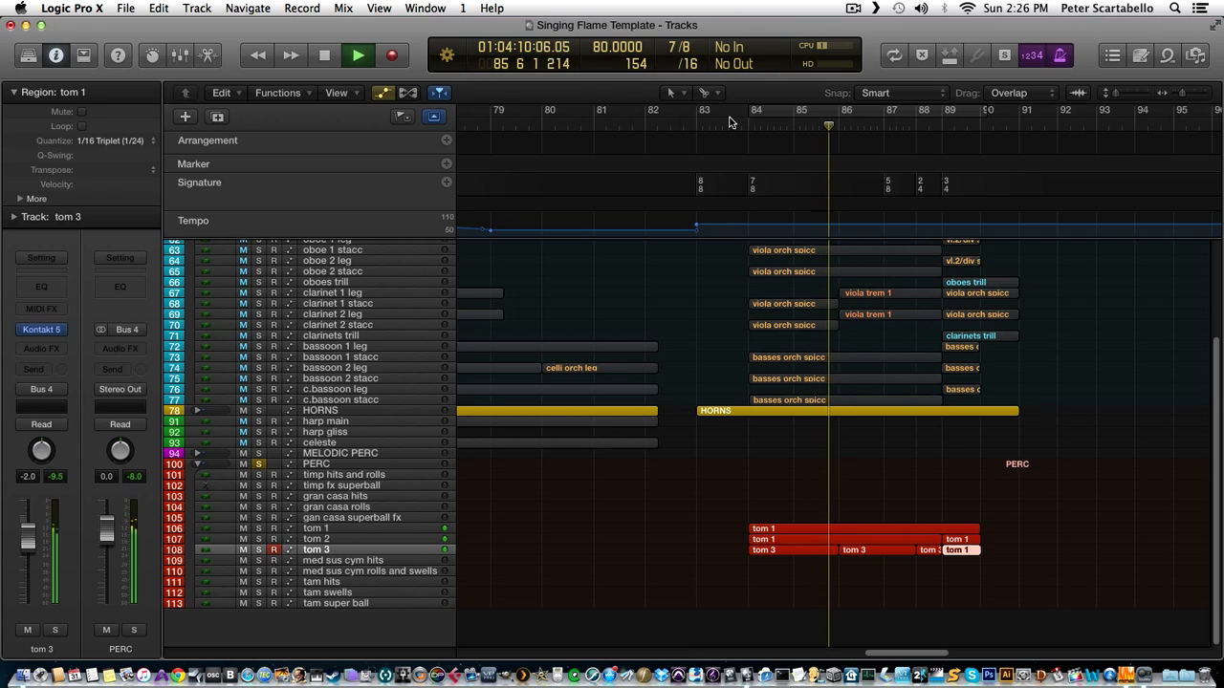
pyautogui.press('space')
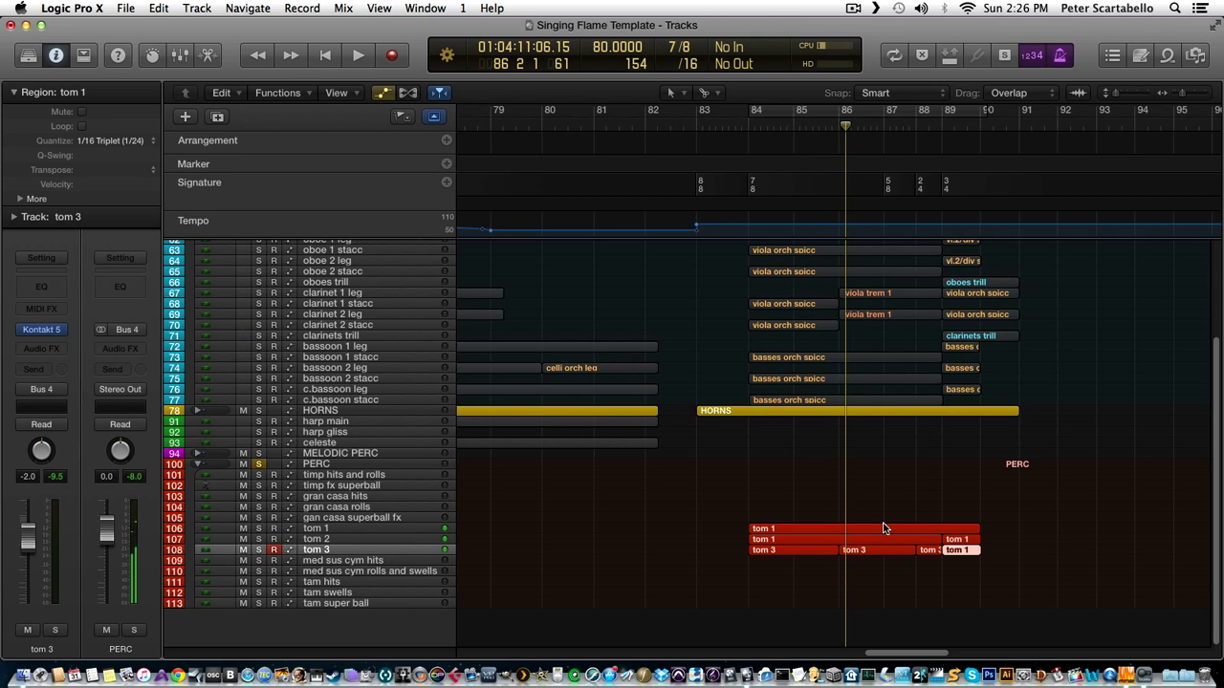
pyautogui.doubleClick(857, 554)
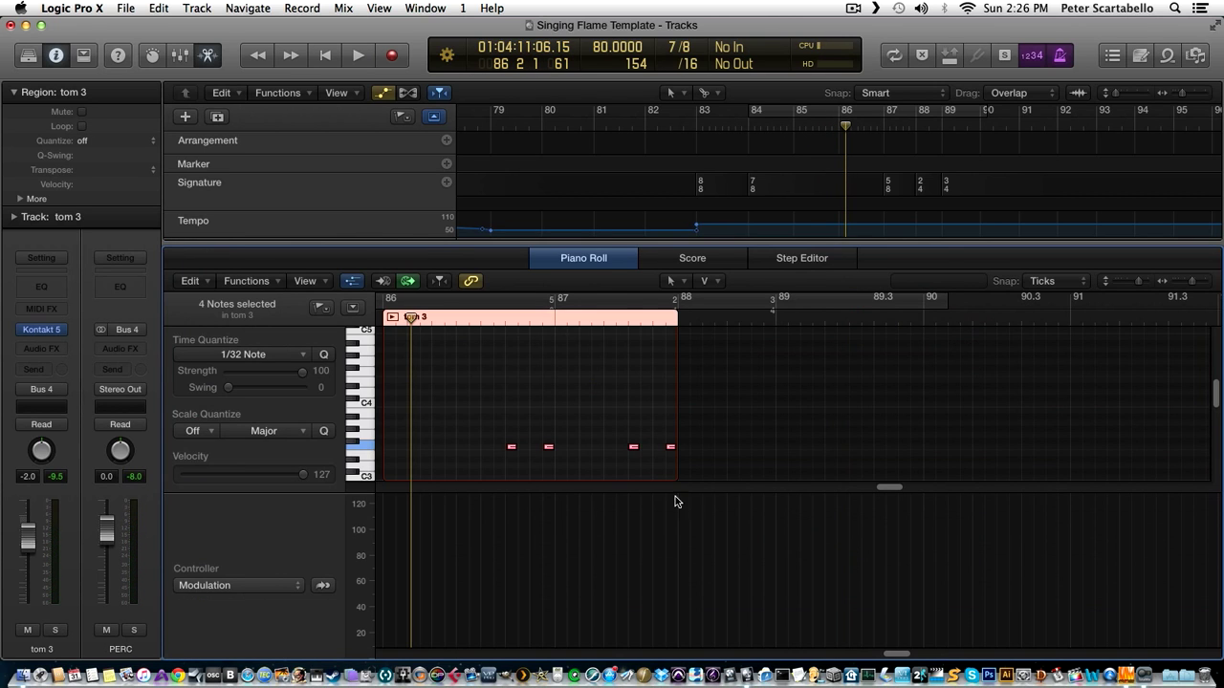
# Play the tom 3 region from bar 86 and close the note editor.
pyautogui.press(',')
pyautogui.press('space')
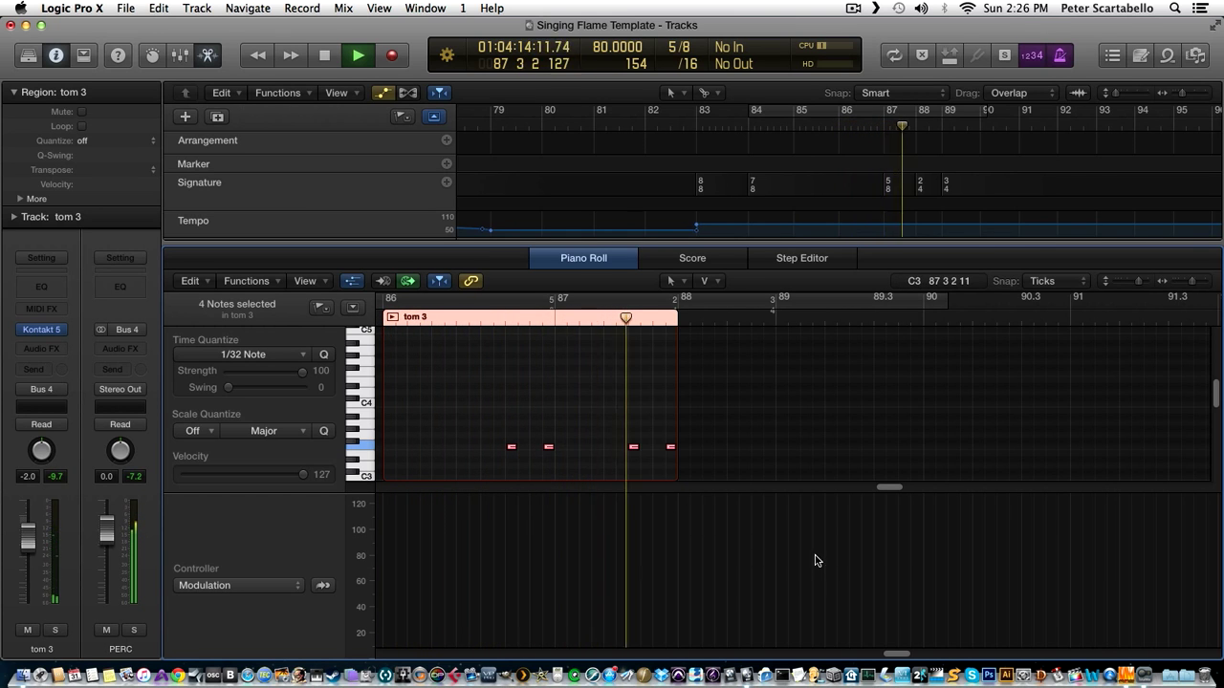
pyautogui.press('space')
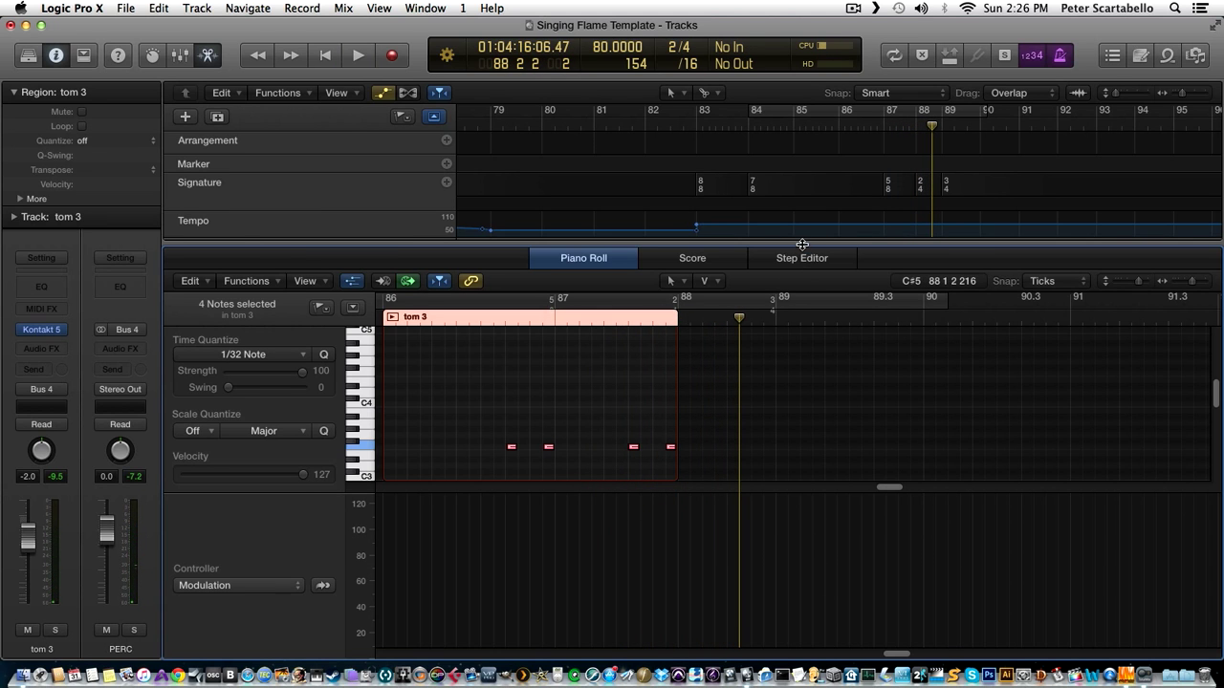
pyautogui.press('p')
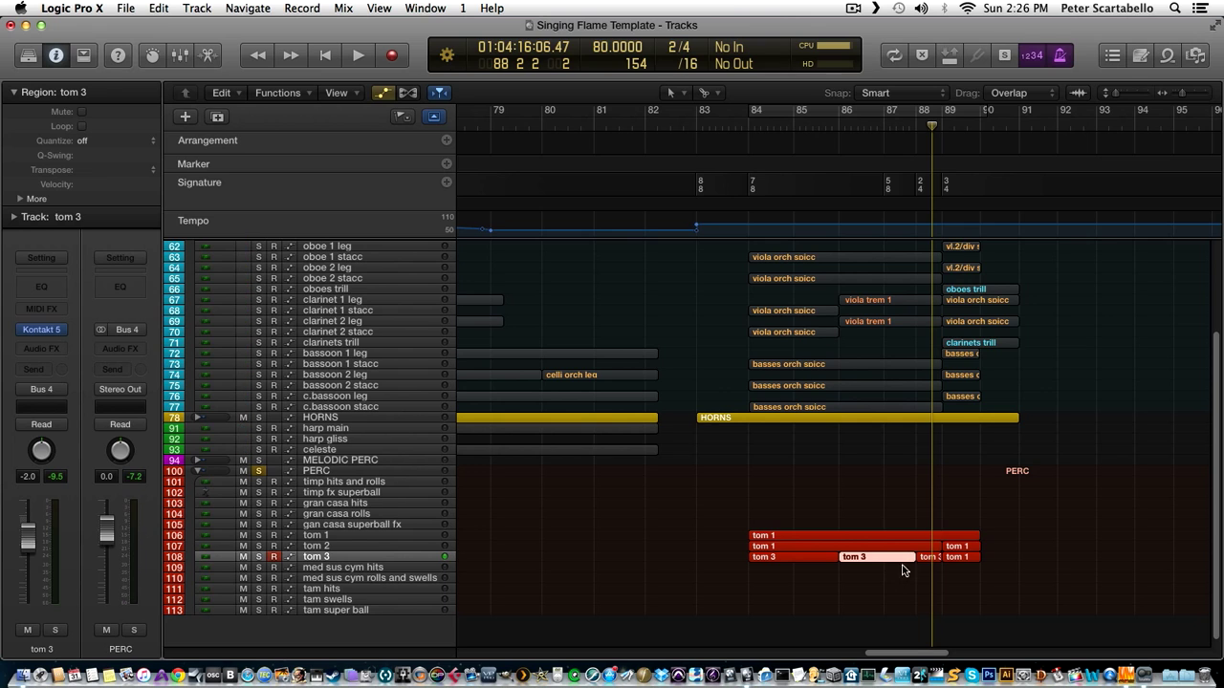
# Join the two adjacent tom 3 regions into one and audition the merged region.
pyautogui.moveTo(922, 558); pyautogui.dragTo(926, 558)
pyautogui.rightClick(925, 558)
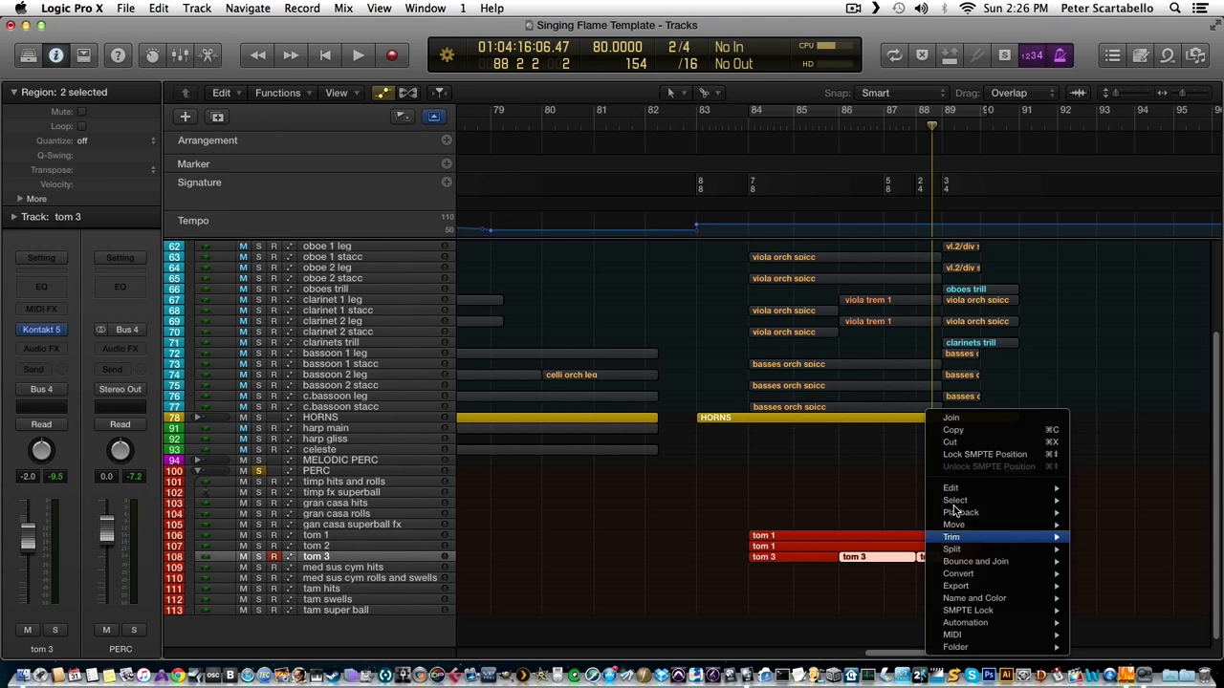
pyautogui.press('Return')
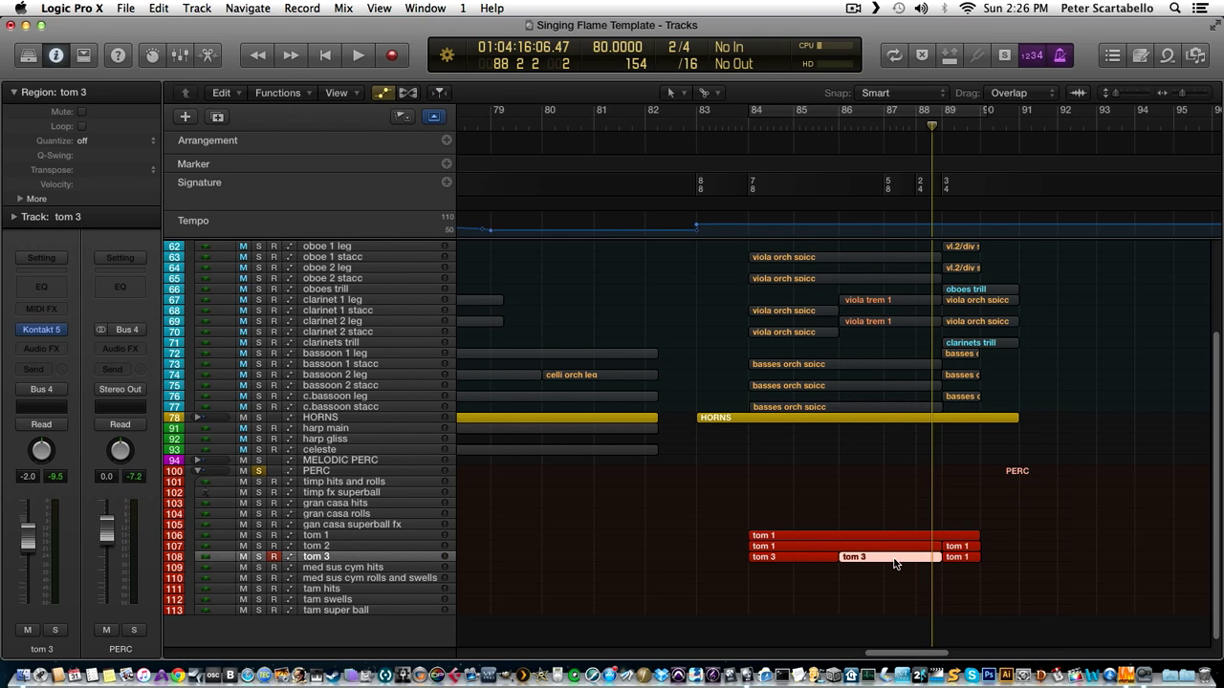
pyautogui.doubleClick(895, 558)
pyautogui.hotkey('shift', 'space')
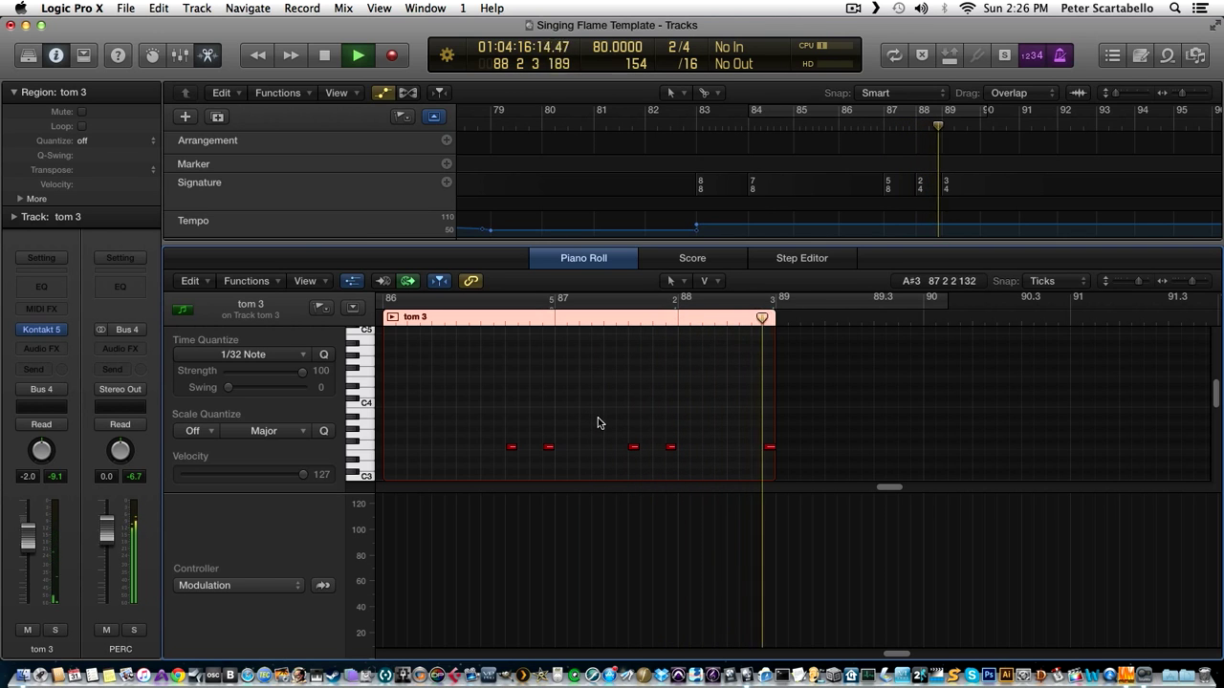
pyautogui.press('space')
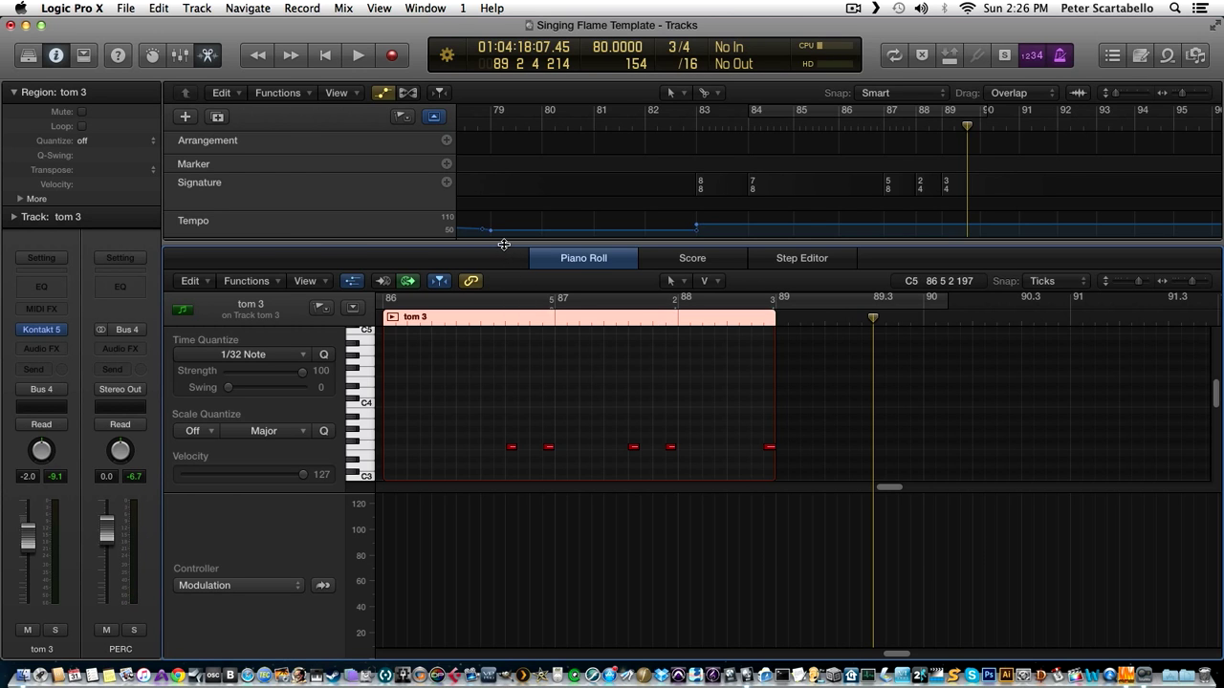
pyautogui.press('p')
# Play the toms from near bar 84 past bar 90, then select the tom 1 region on tom 2.
pyautogui.click(738, 130)
pyautogui.press('space')
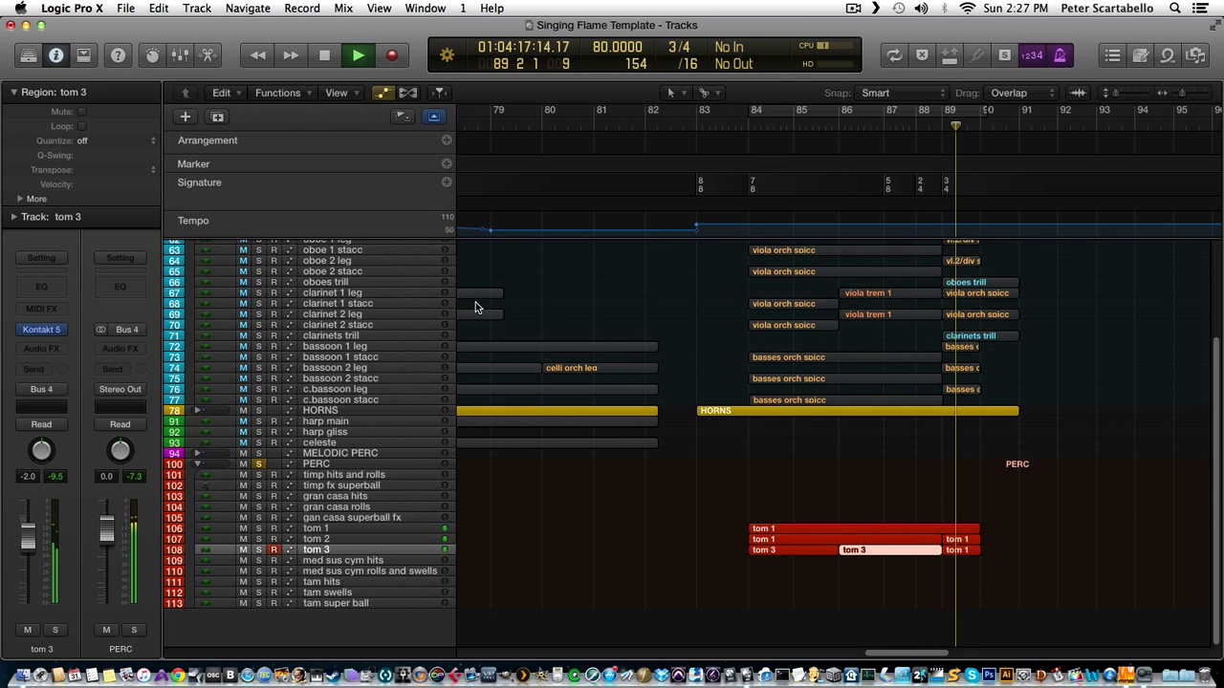
pyautogui.press('space')
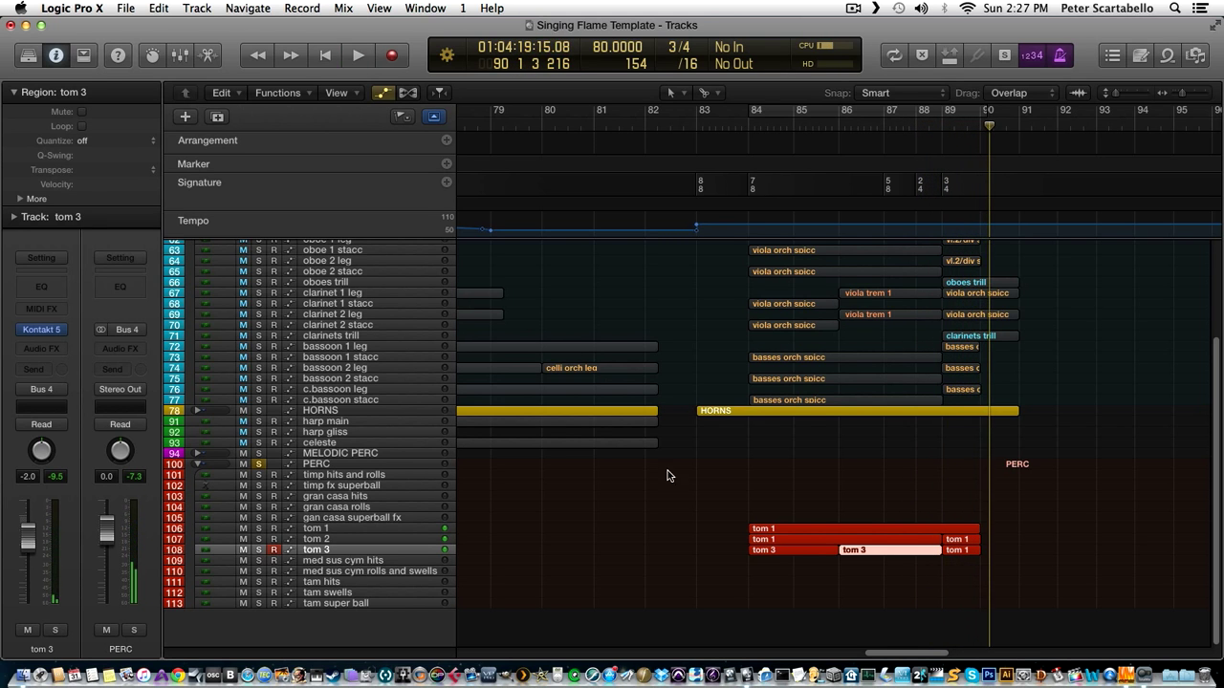
pyautogui.click(966, 541)
# Raise the tom 1 swell's last point from 114 to 119, audition it, and close the editor.
pyautogui.doubleClick(964, 542)
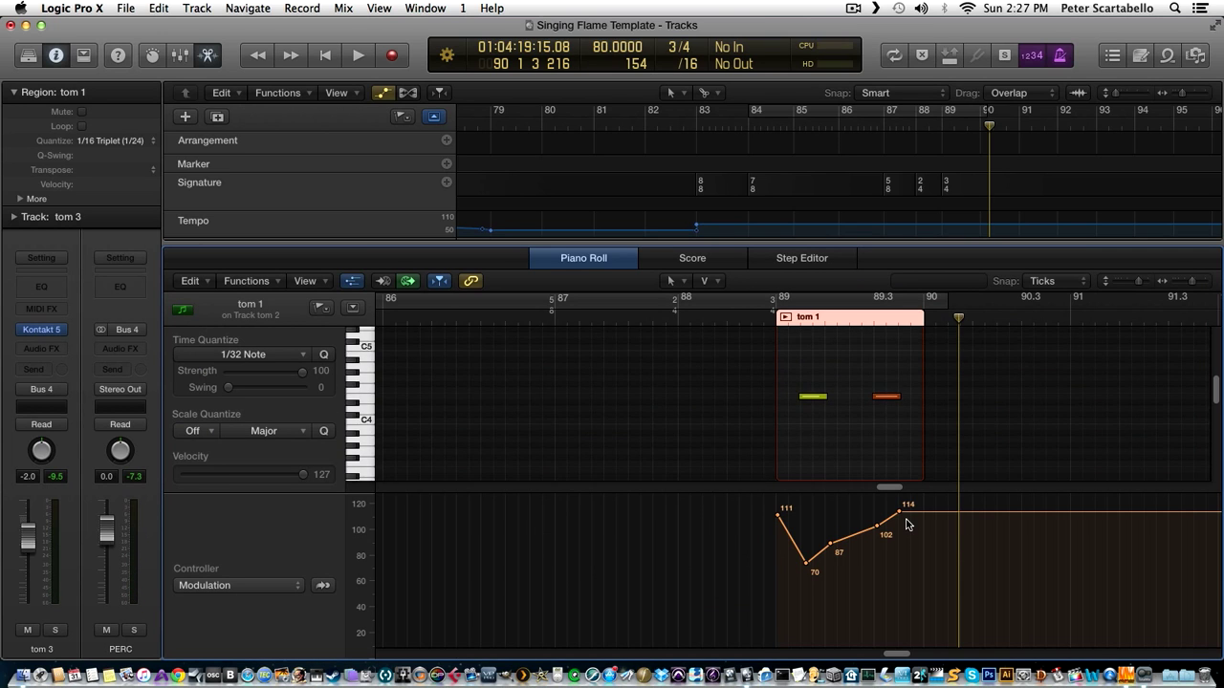
pyautogui.moveTo(902, 516)
pyautogui.mouseDown()
pyautogui.moveTo(898, 506)
pyautogui.moveTo(876, 515)
pyautogui.mouseUp()
pyautogui.click(771, 320)
pyautogui.press('space')
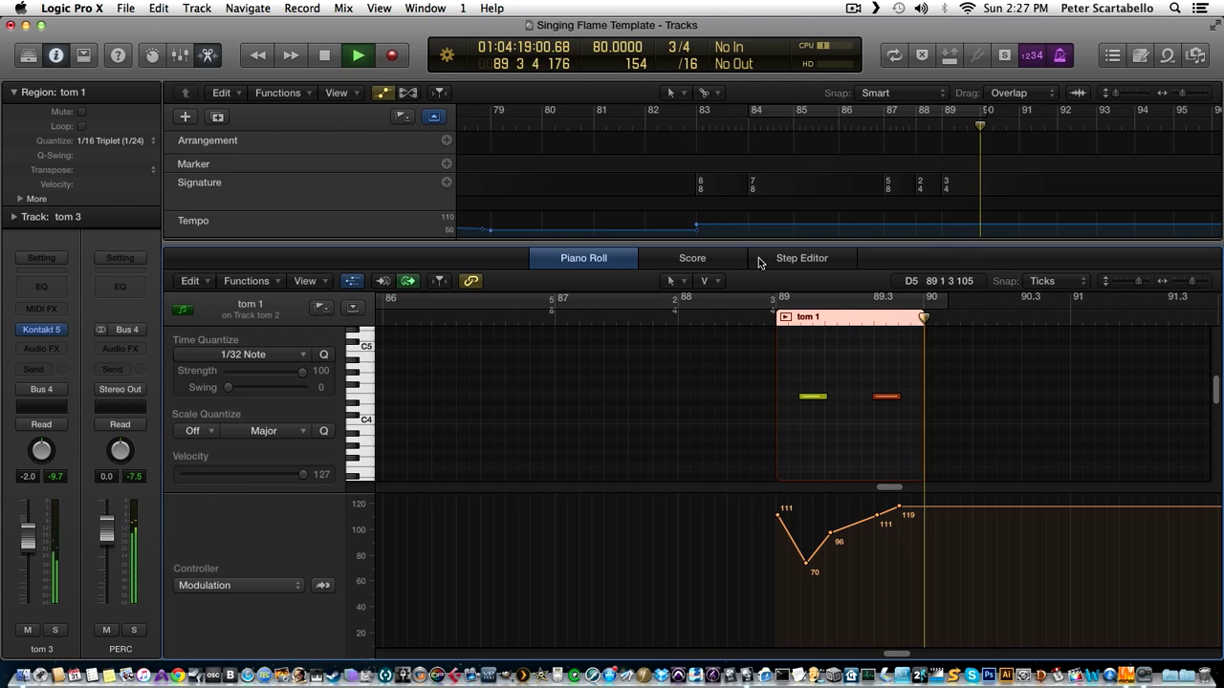
pyautogui.press('space')
pyautogui.click(692, 257)
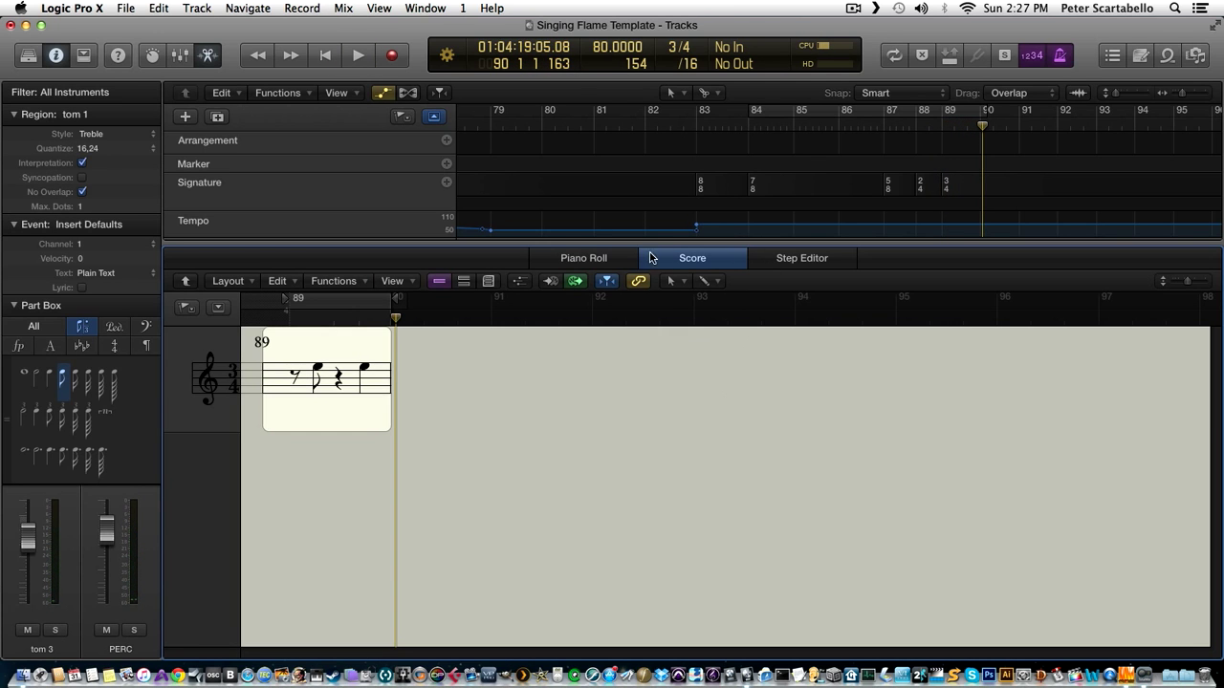
pyautogui.press('e')
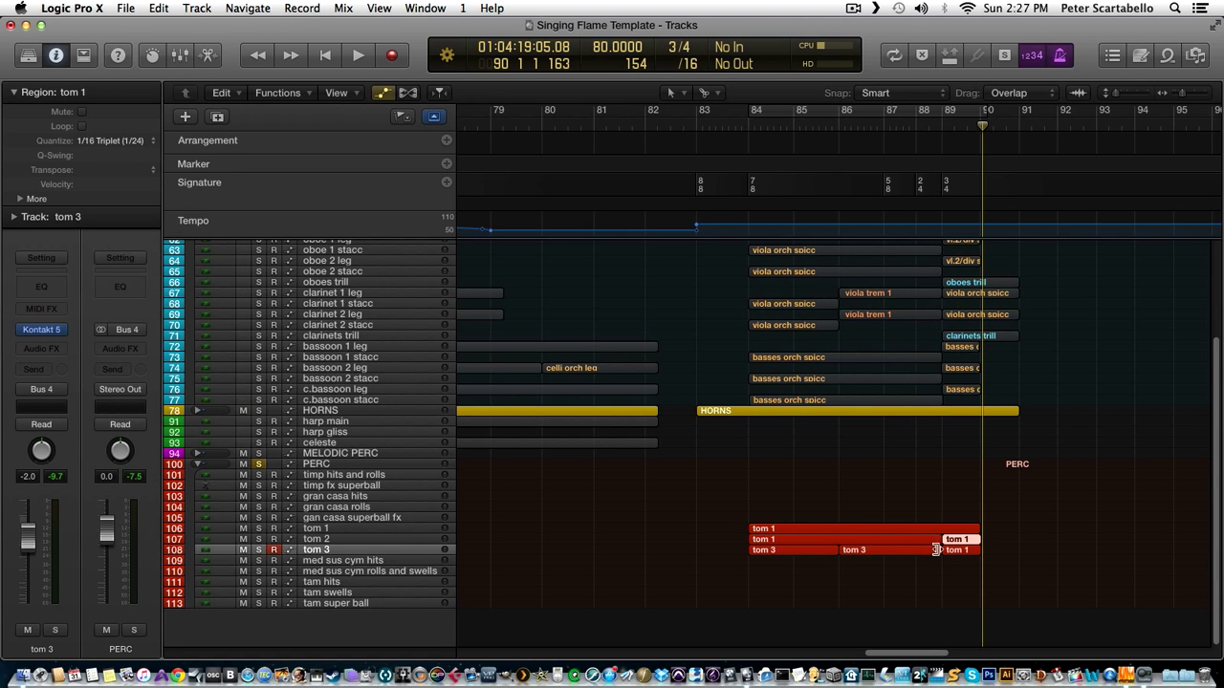
# In the other tom 1 region, raise the swell points to 111 and 76, then audition it.
pyautogui.doubleClick(958, 553)
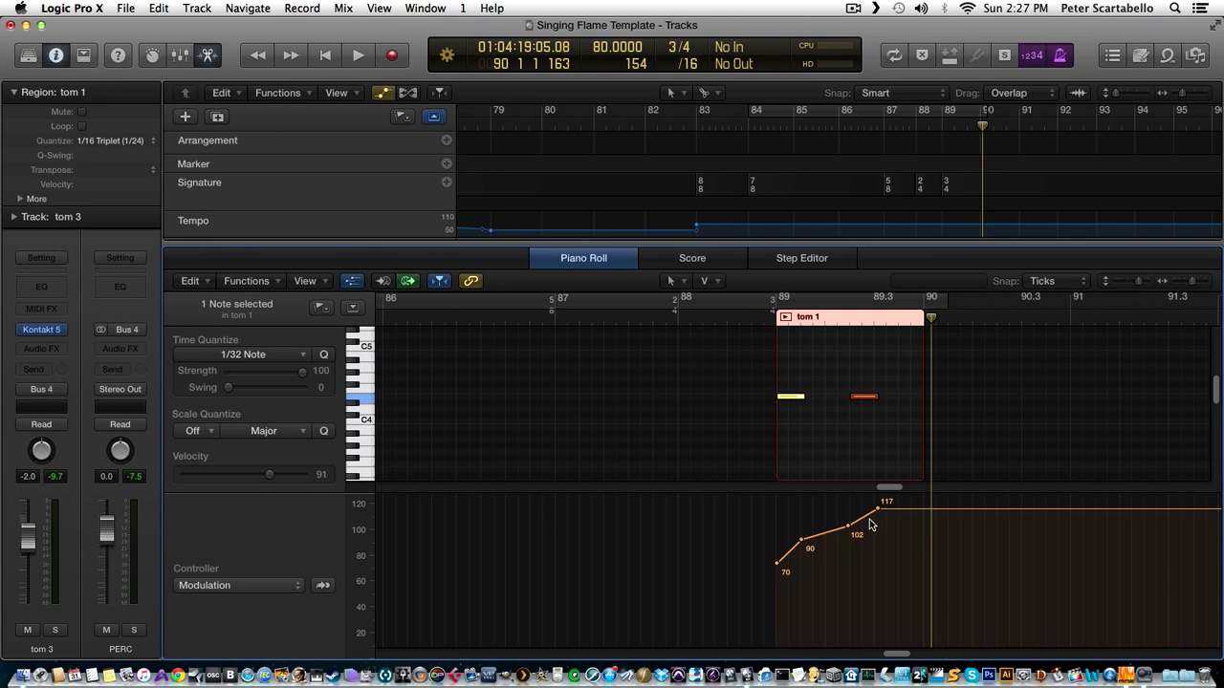
pyautogui.moveTo(847, 527); pyautogui.dragTo(847, 516)
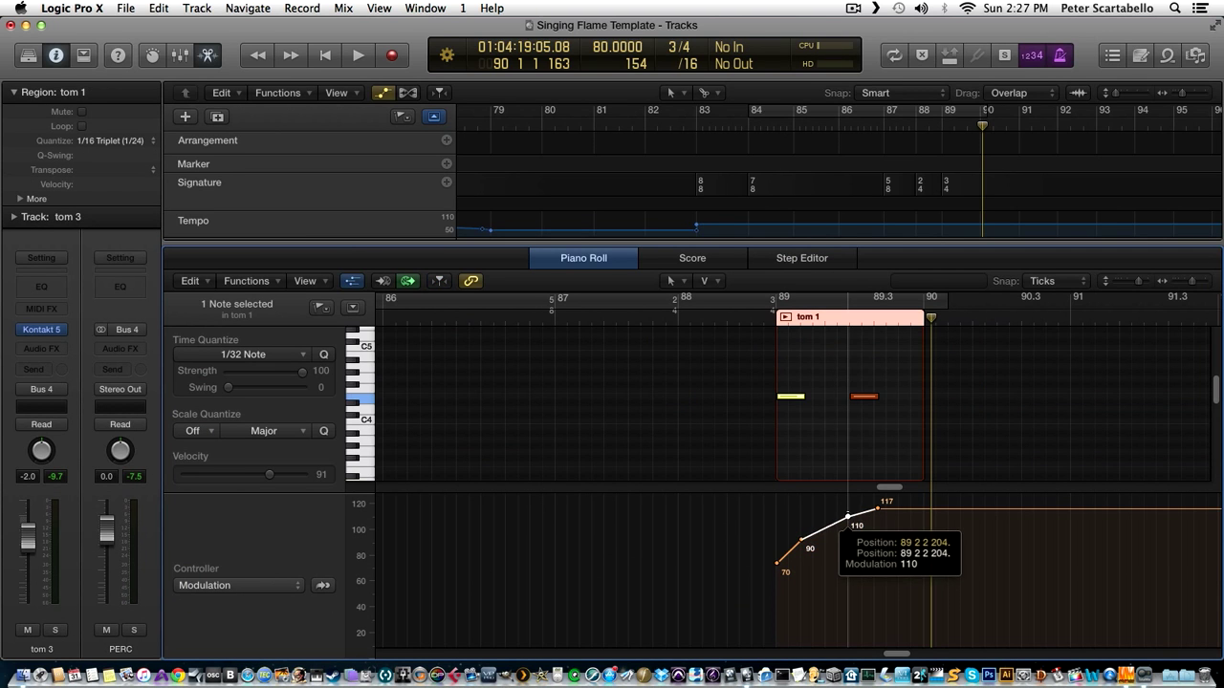
pyautogui.click(763, 321)
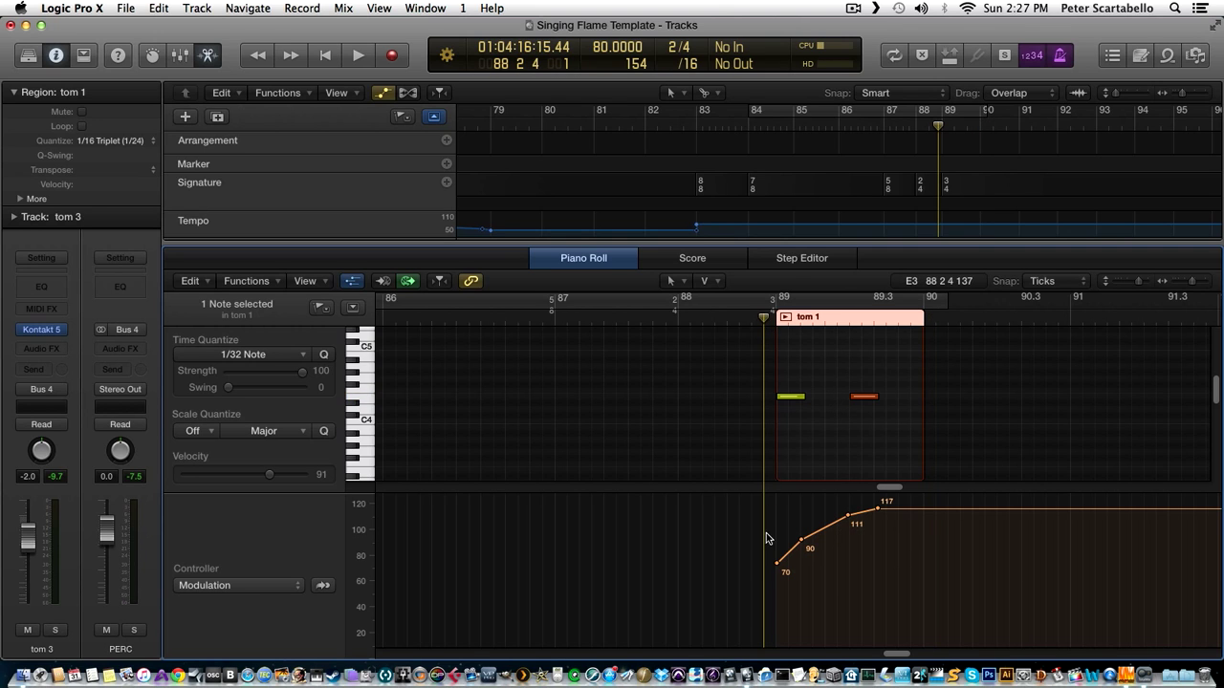
pyautogui.moveTo(776, 567); pyautogui.dragTo(777, 556)
pyautogui.press('space')
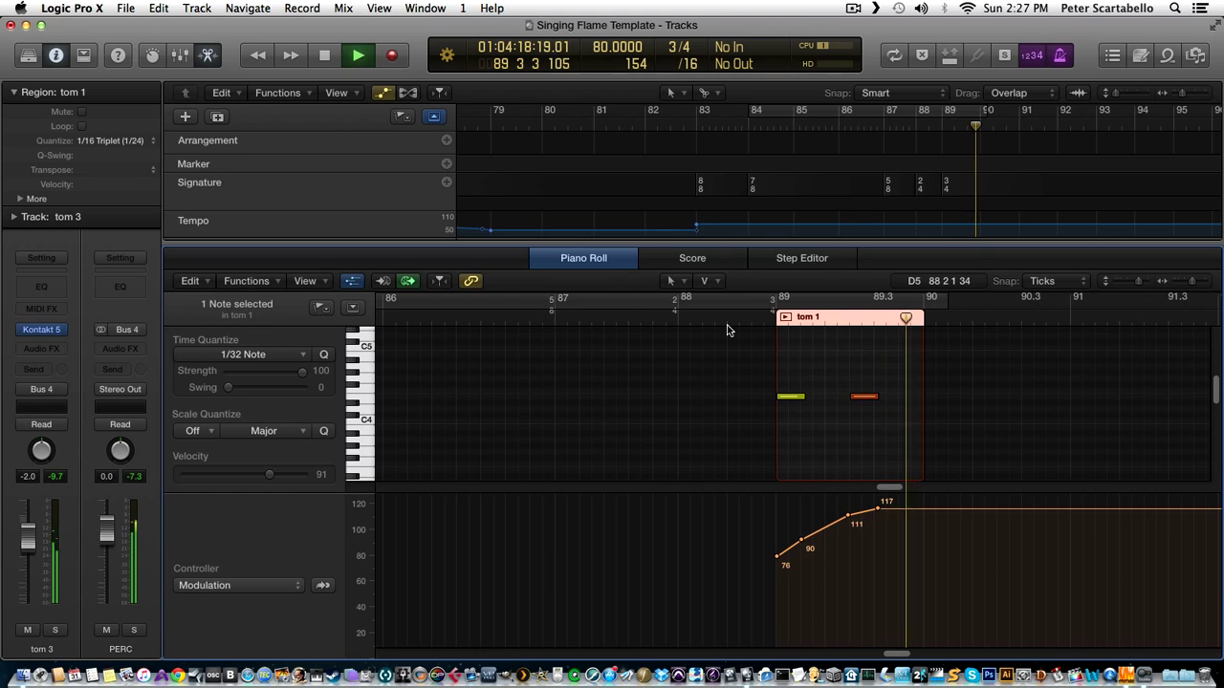
pyautogui.press('space')
pyautogui.click(666, 319)
pyautogui.press('space')
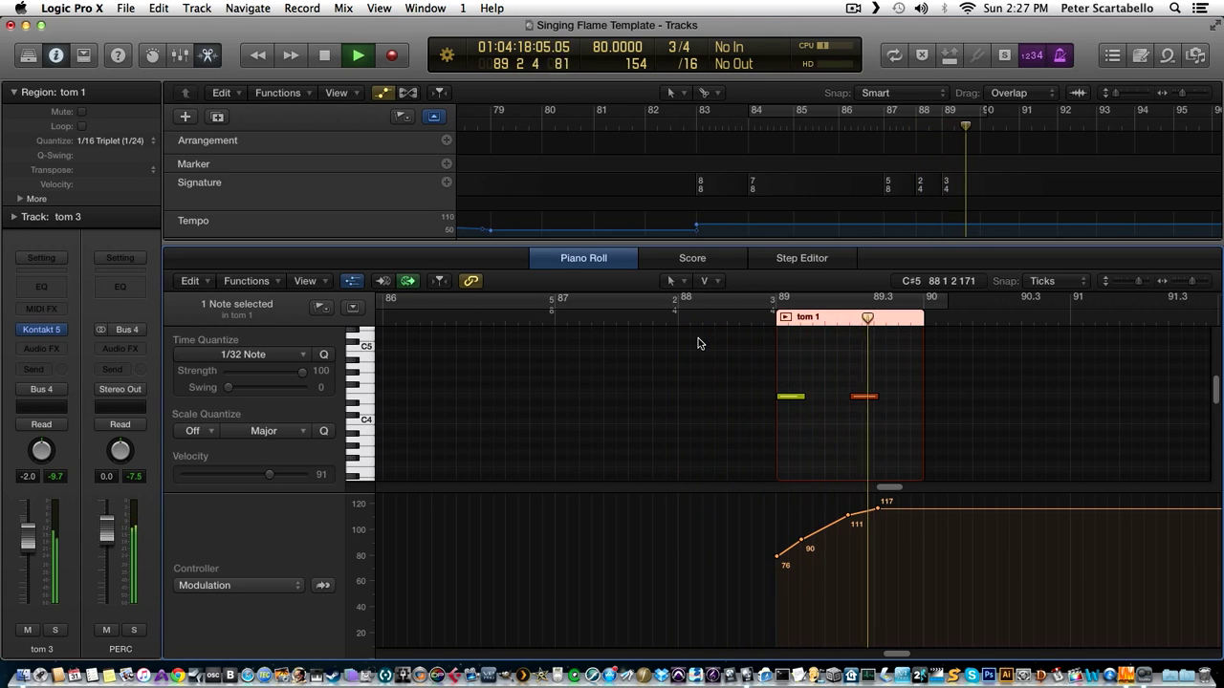
pyautogui.press('space')
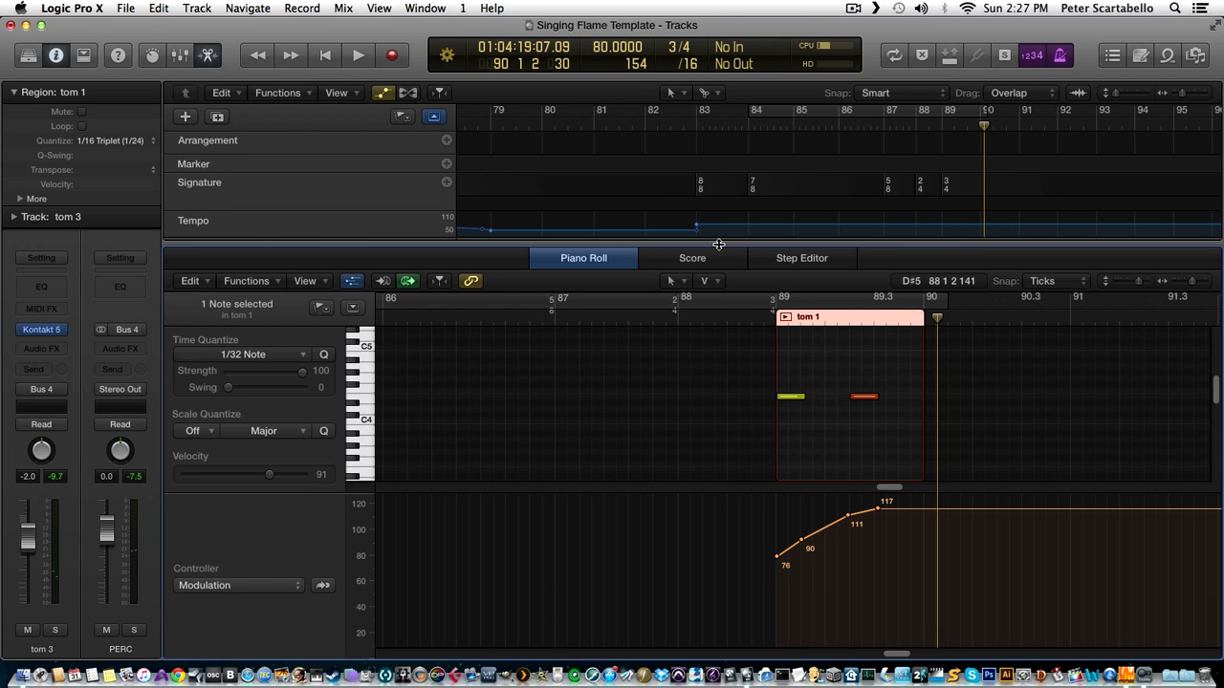
pyautogui.press('e')
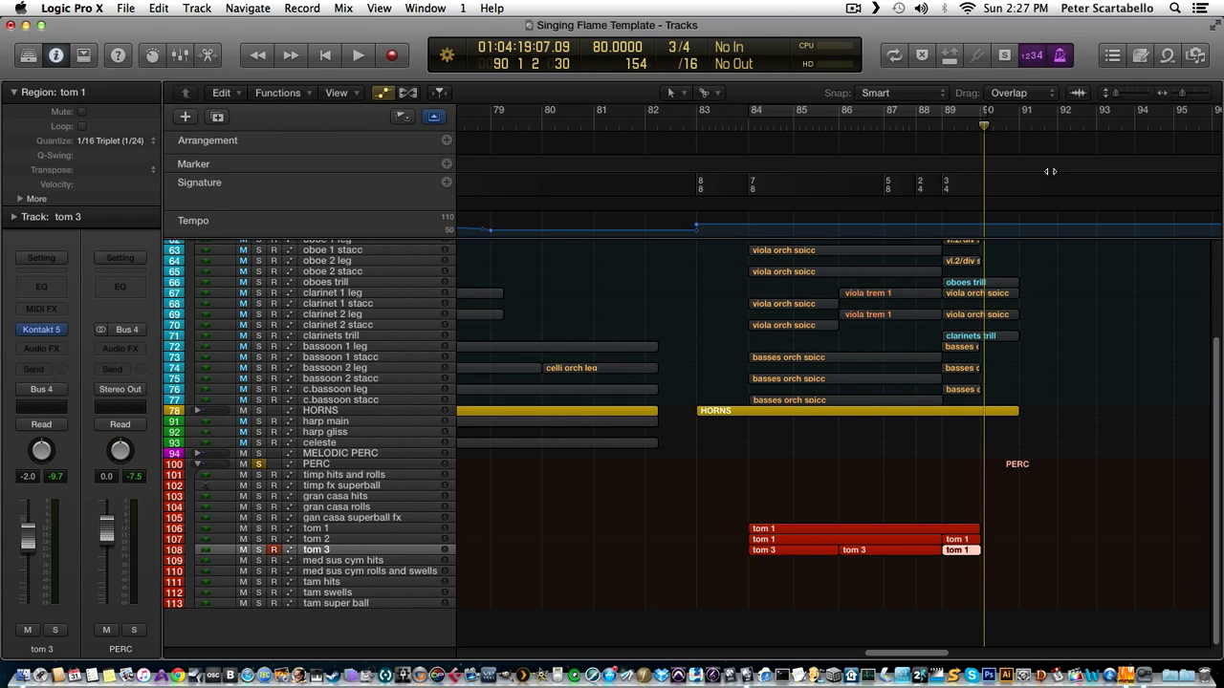
# Join the two tom 3 regions into a single region.
pyautogui.keyDown('shift'); pyautogui.click(934, 552); pyautogui.keyUp('shift')
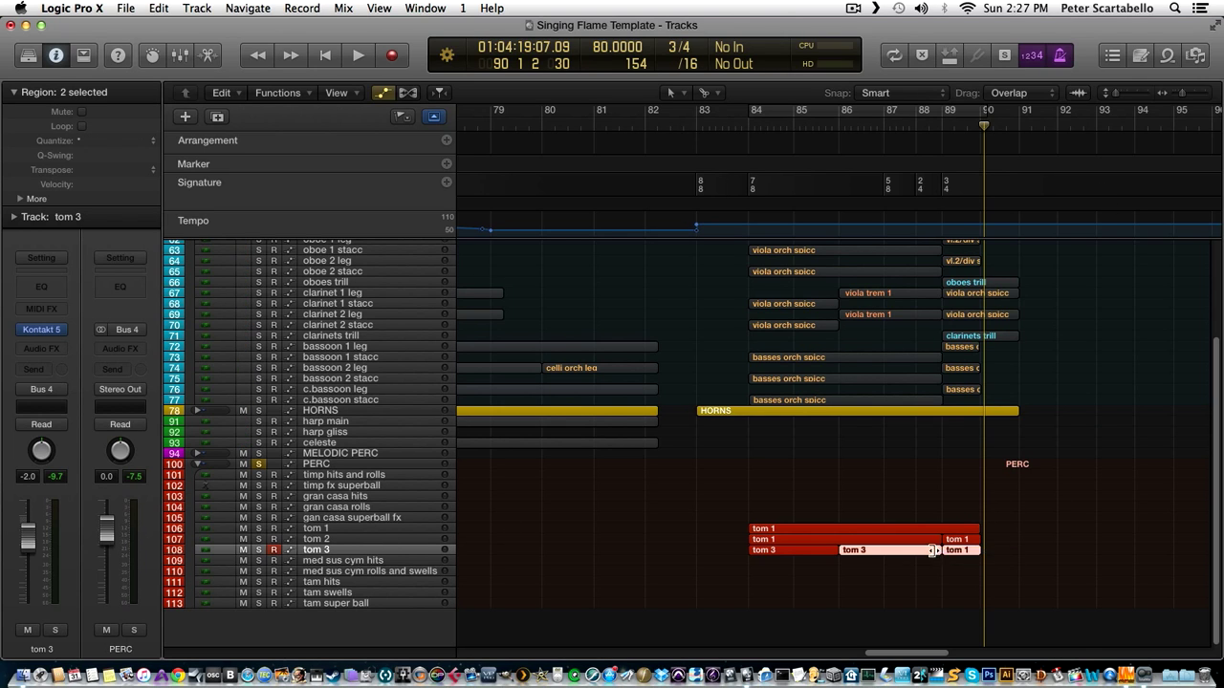
pyautogui.rightClick(934, 551)
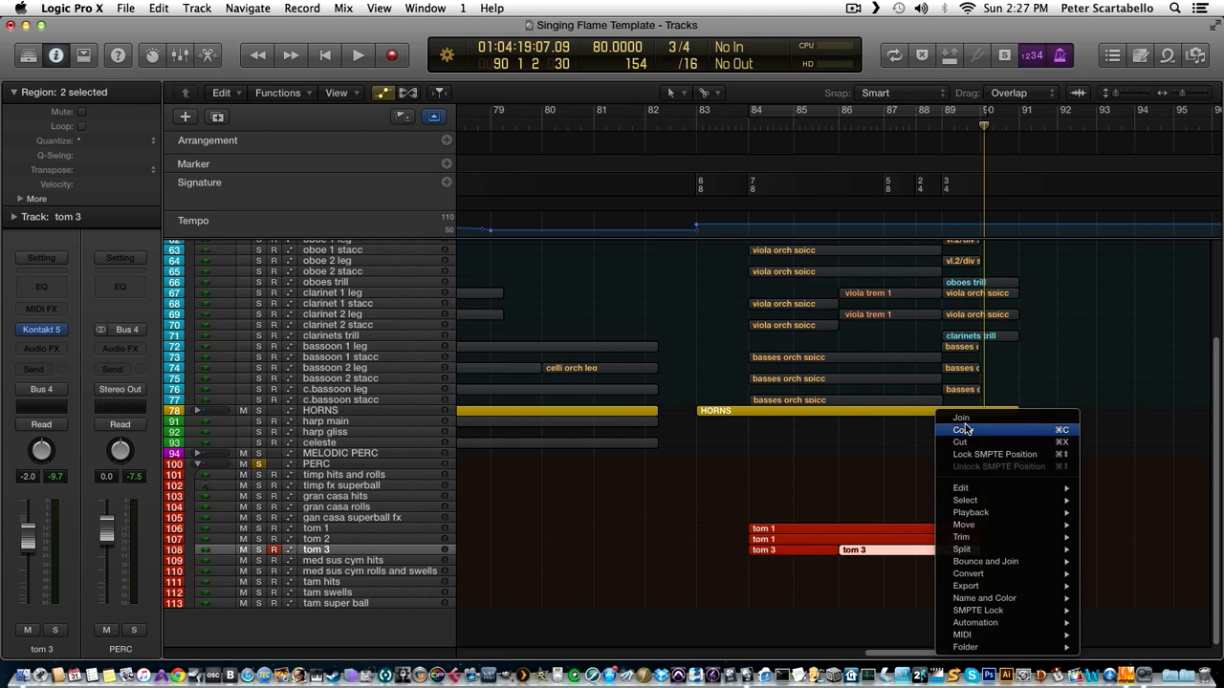
pyautogui.click(956, 552)
# Copy the last low tom note to bar 89, play it back from bar 88, then close the editor.
pyautogui.doubleClick(956, 553)
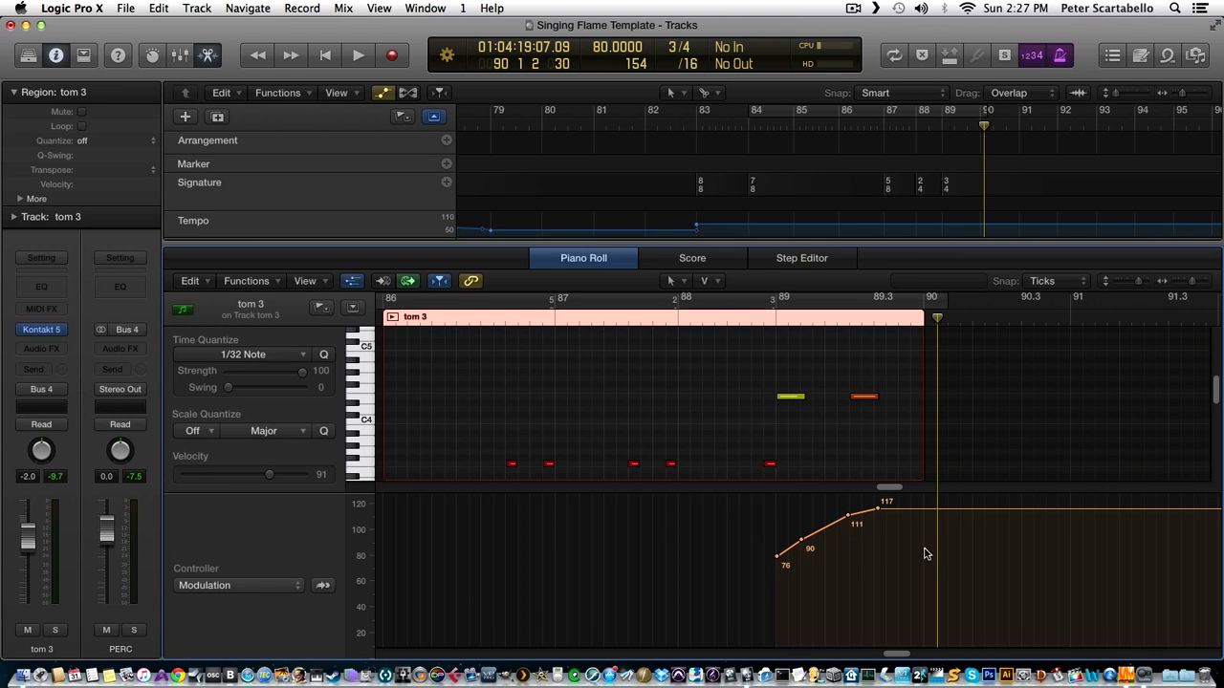
pyautogui.scroll(-1, 774, 459)
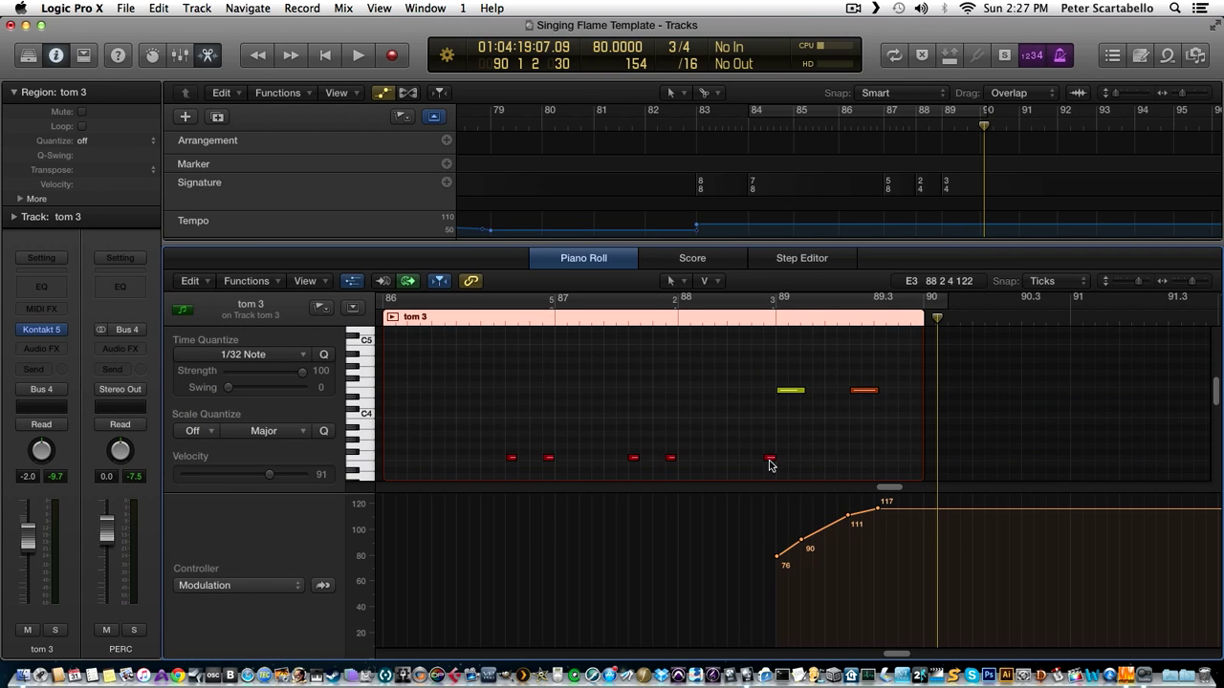
pyautogui.click(770, 460)
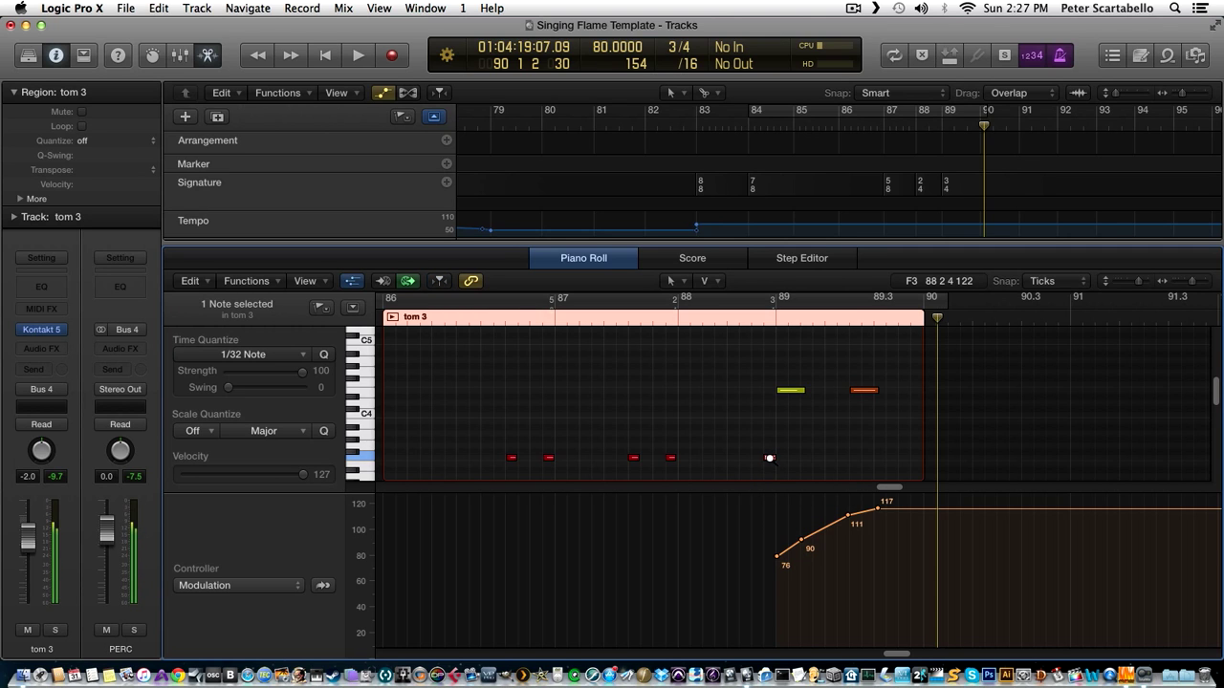
pyautogui.moveTo(770, 459); pyautogui.dragTo(783, 460)
pyautogui.click(727, 317)
pyautogui.press('space')
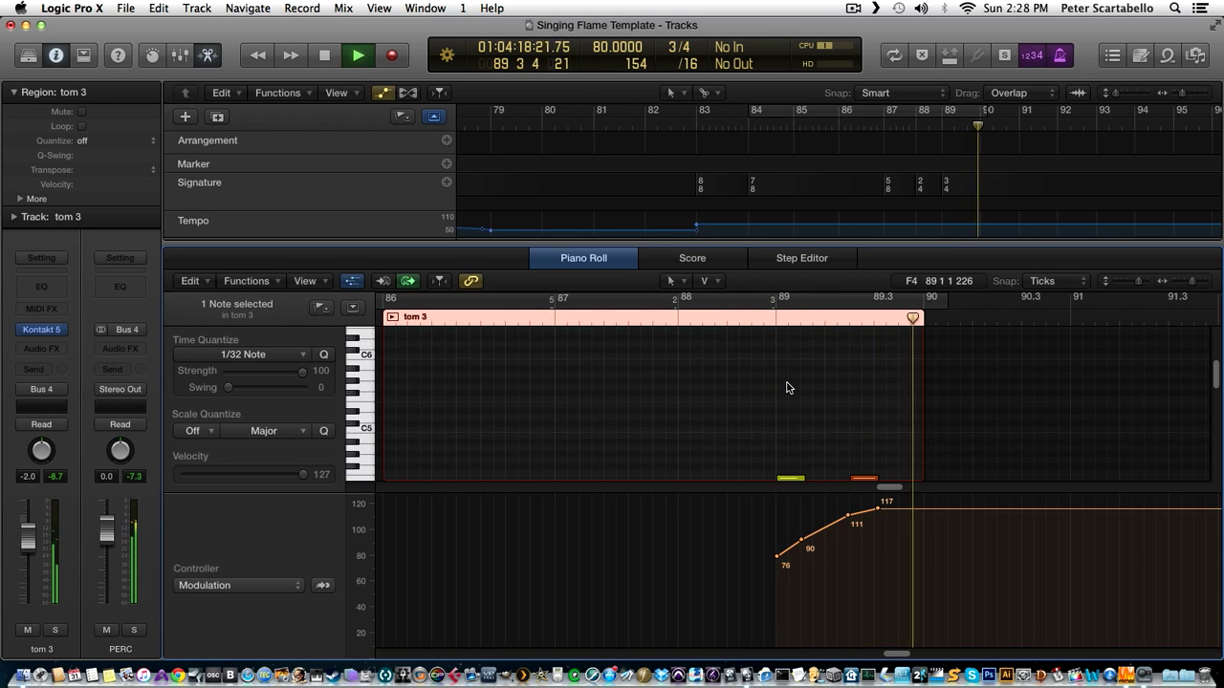
pyautogui.press('space')
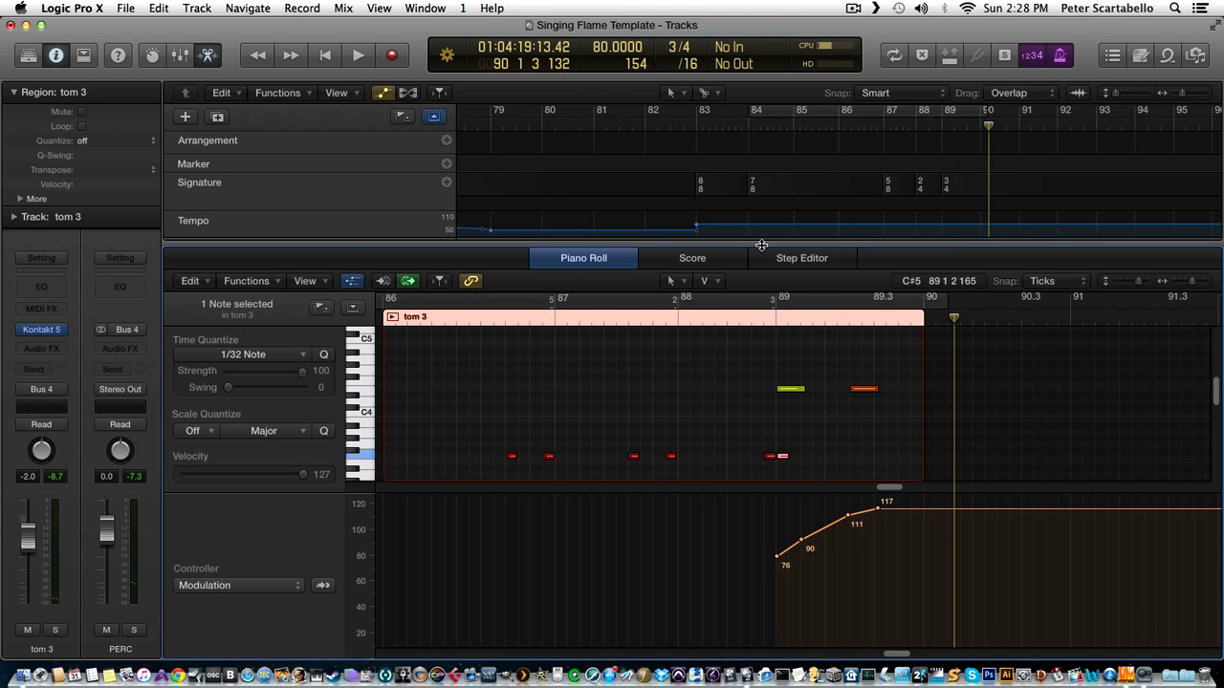
pyautogui.moveTo(761, 245); pyautogui.dragTo(861, 650)
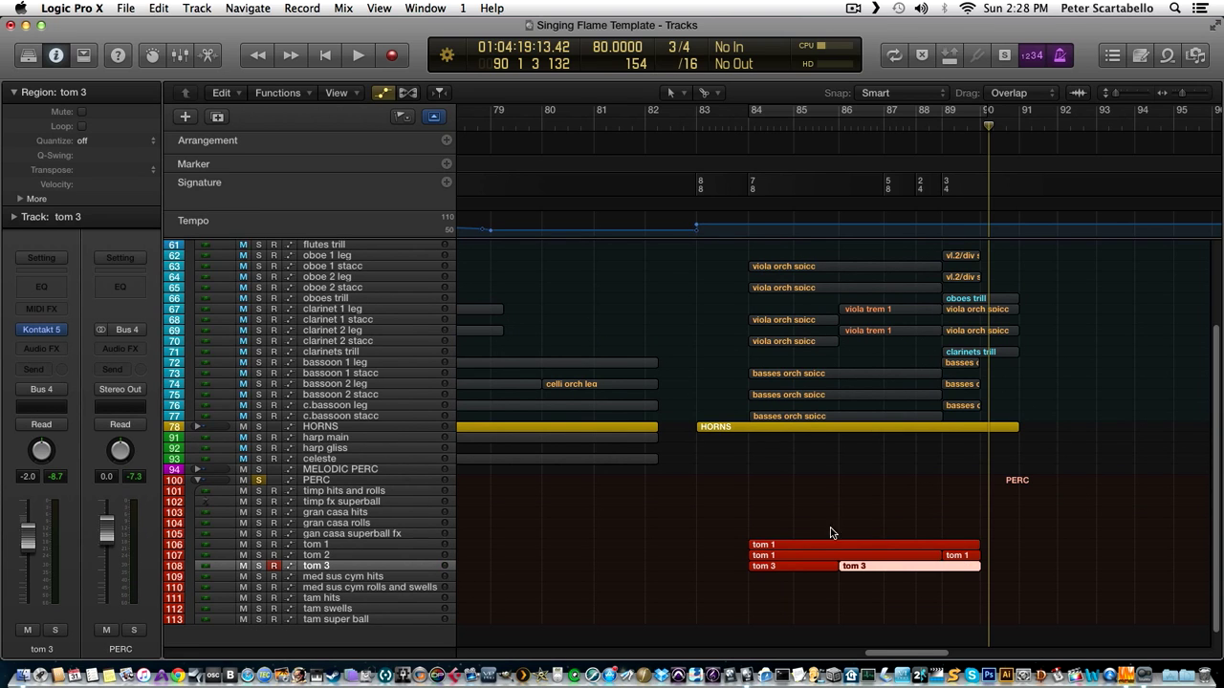
# Save the project and select the timp hits and rolls track.
pyautogui.click(125, 7)
pyautogui.click(148, 122)
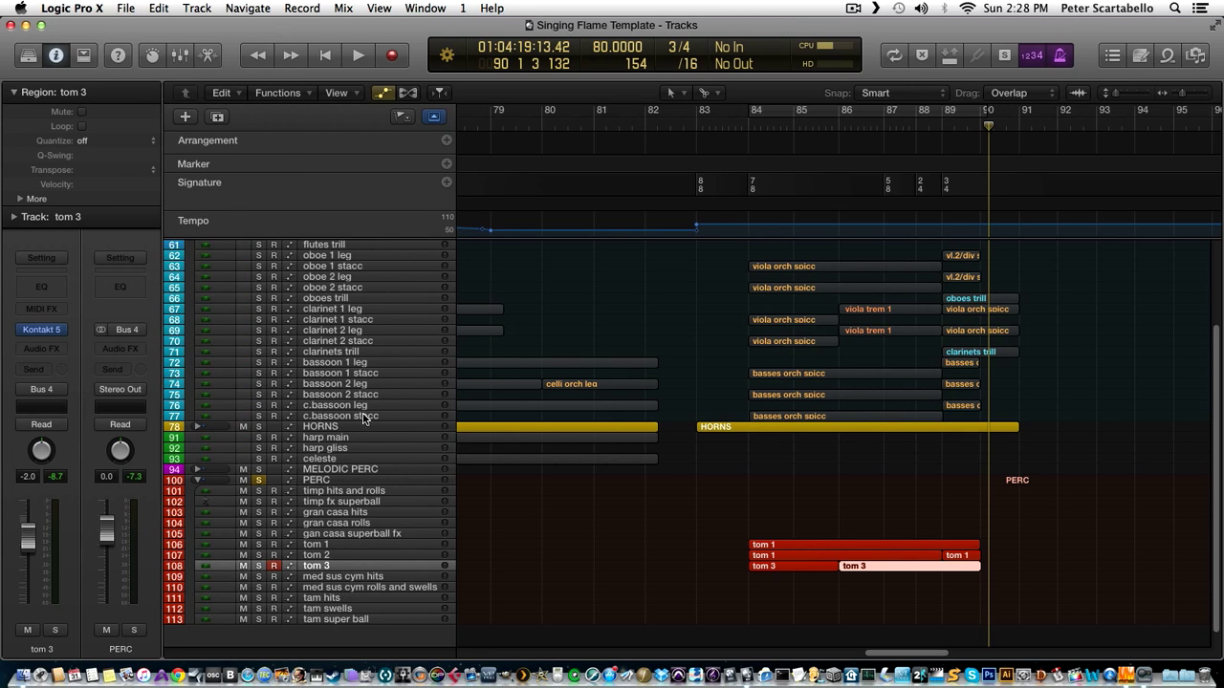
pyautogui.click(341, 491)
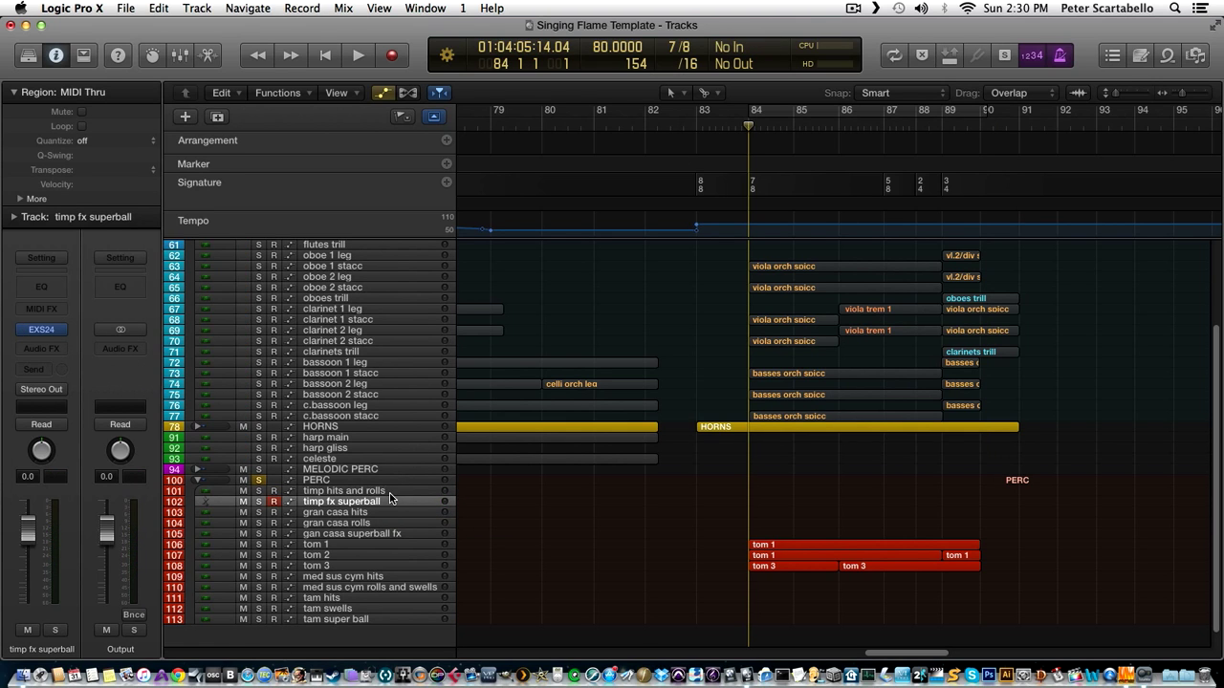
pyautogui.click(383, 491)
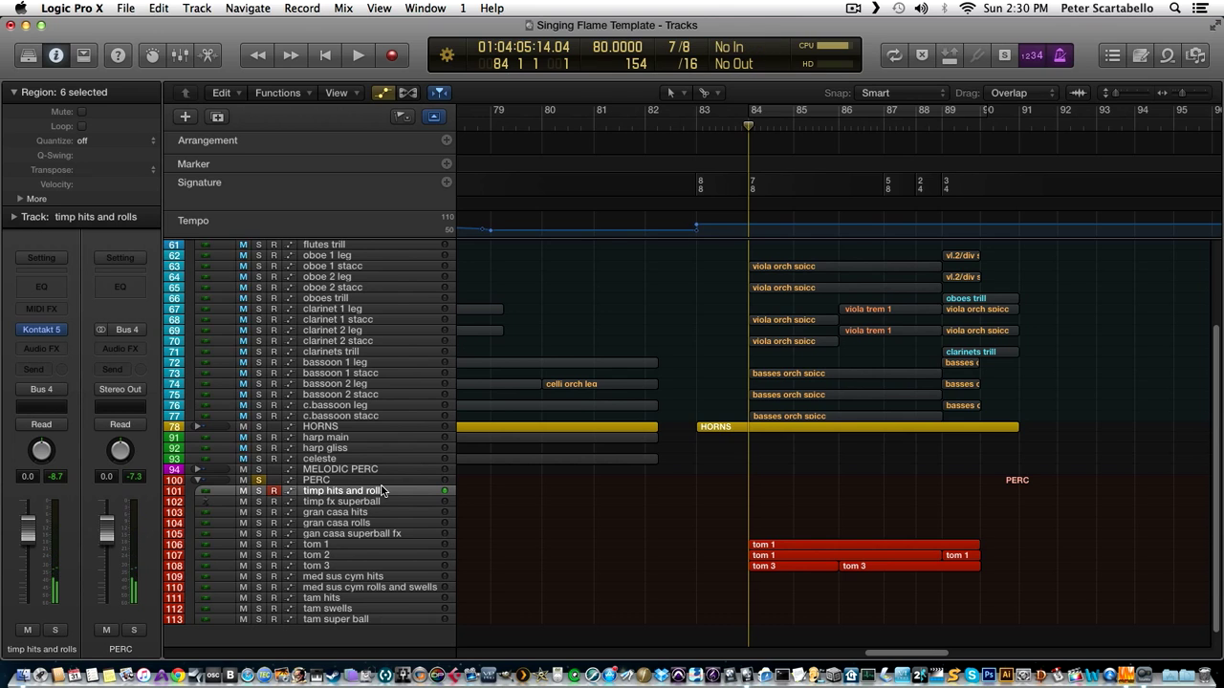
# Record a timpani take at bar 84 and quantize its ten notes to 1/32.
pyautogui.press('space')
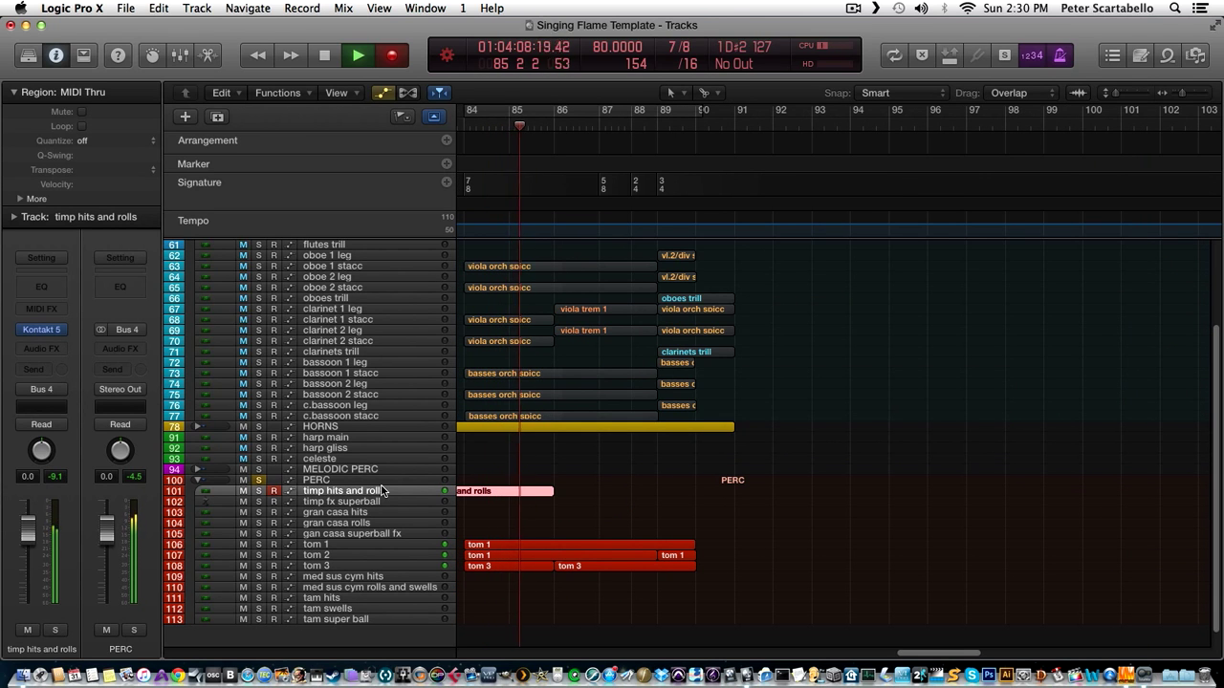
pyautogui.press('space')
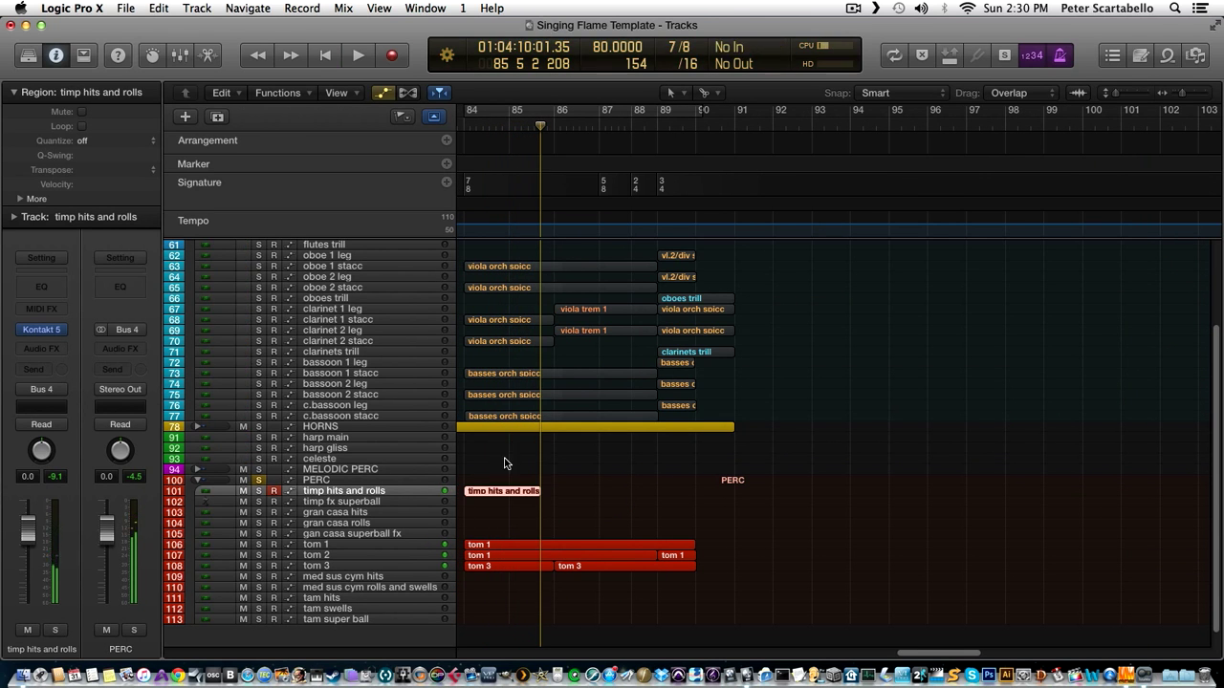
pyautogui.doubleClick(491, 490)
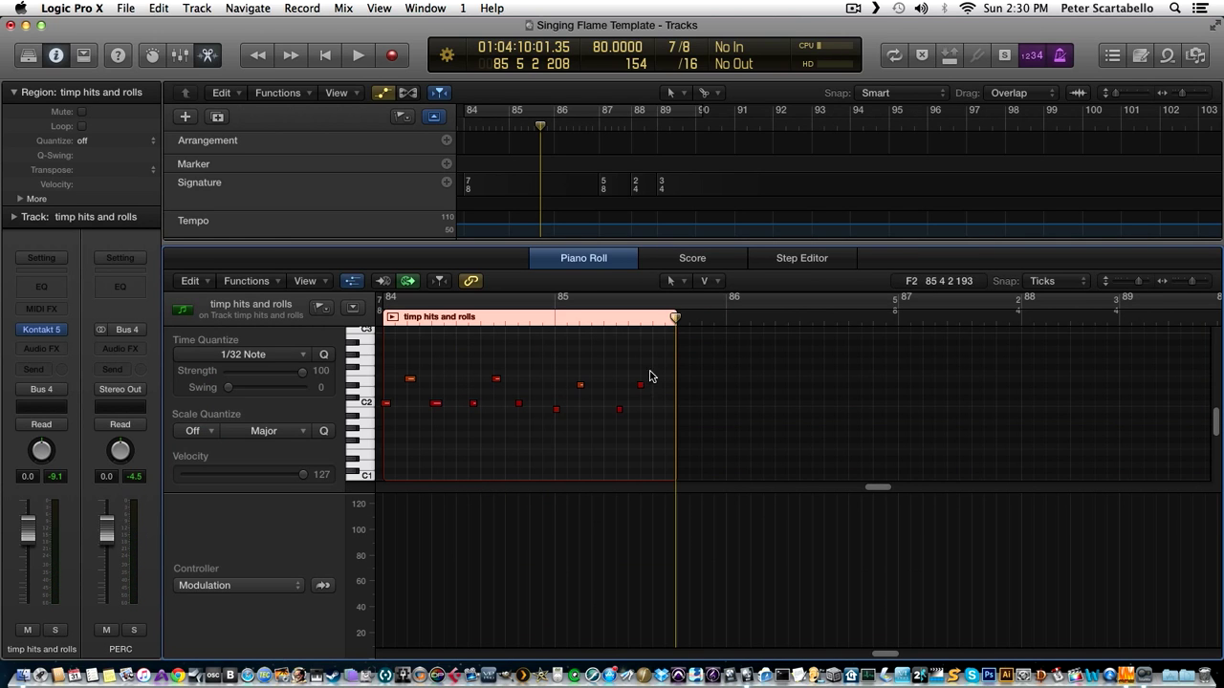
pyautogui.moveTo(650, 345)
pyautogui.mouseDown()
pyautogui.moveTo(455, 449)
pyautogui.moveTo(359, 435)
pyautogui.mouseUp()
pyautogui.click(323, 356)
# Play the quantized timpani part back from bar 84, then close the note editor.
pyautogui.click(400, 325)
pyautogui.press('space')
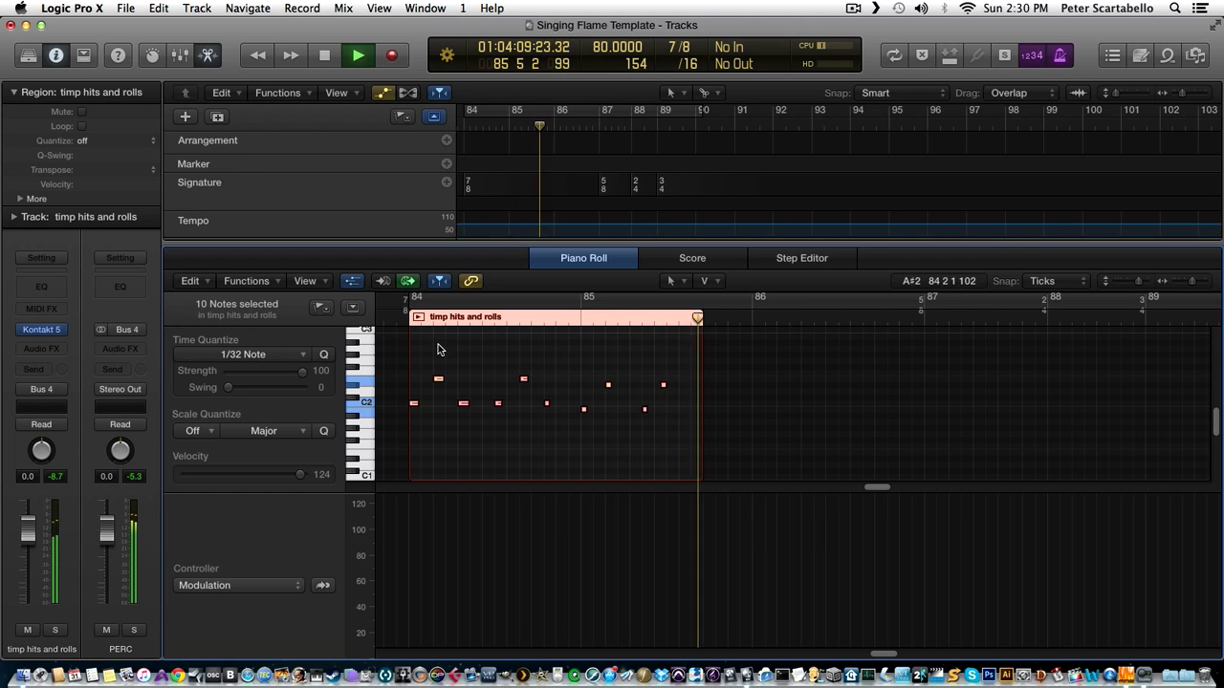
pyautogui.press('space')
pyautogui.moveTo(657, 373); pyautogui.dragTo(671, 386)
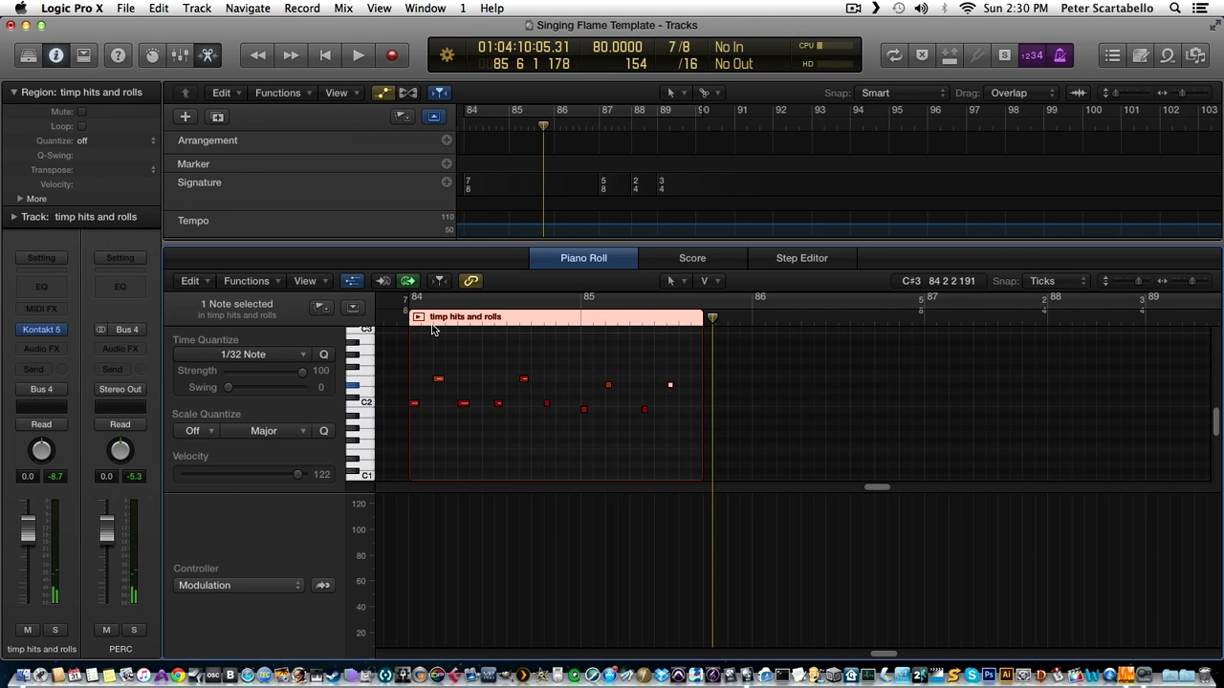
pyautogui.click(400, 321)
pyautogui.press('space')
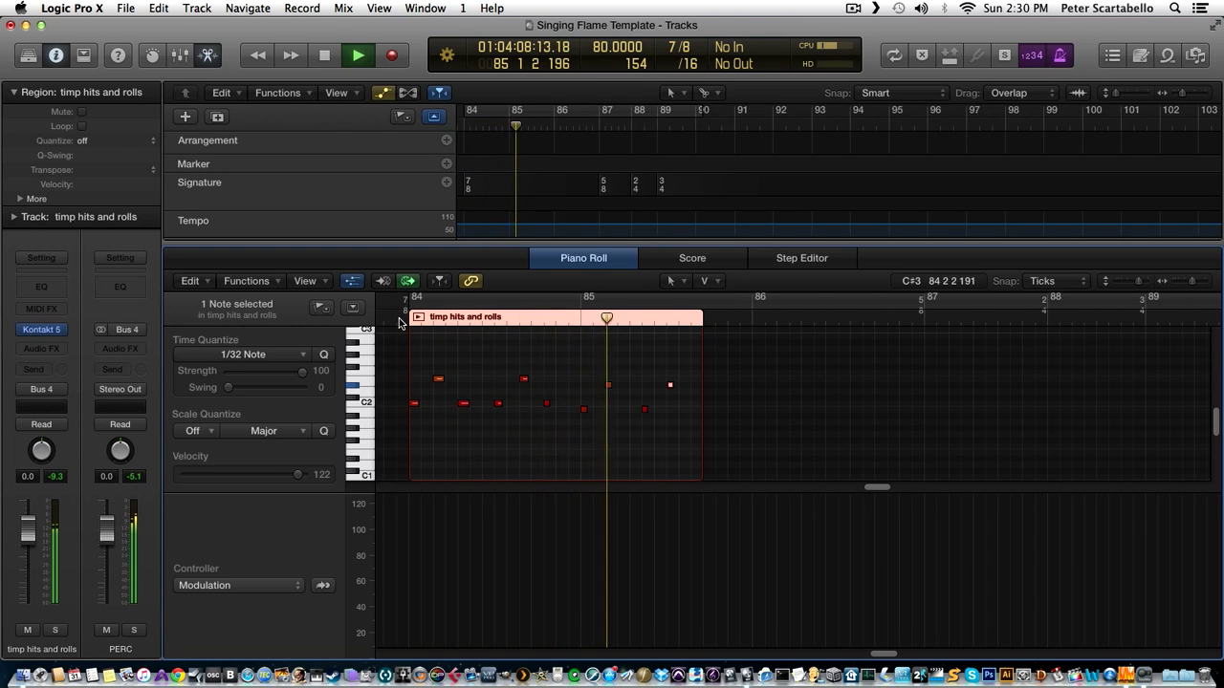
pyautogui.press('space')
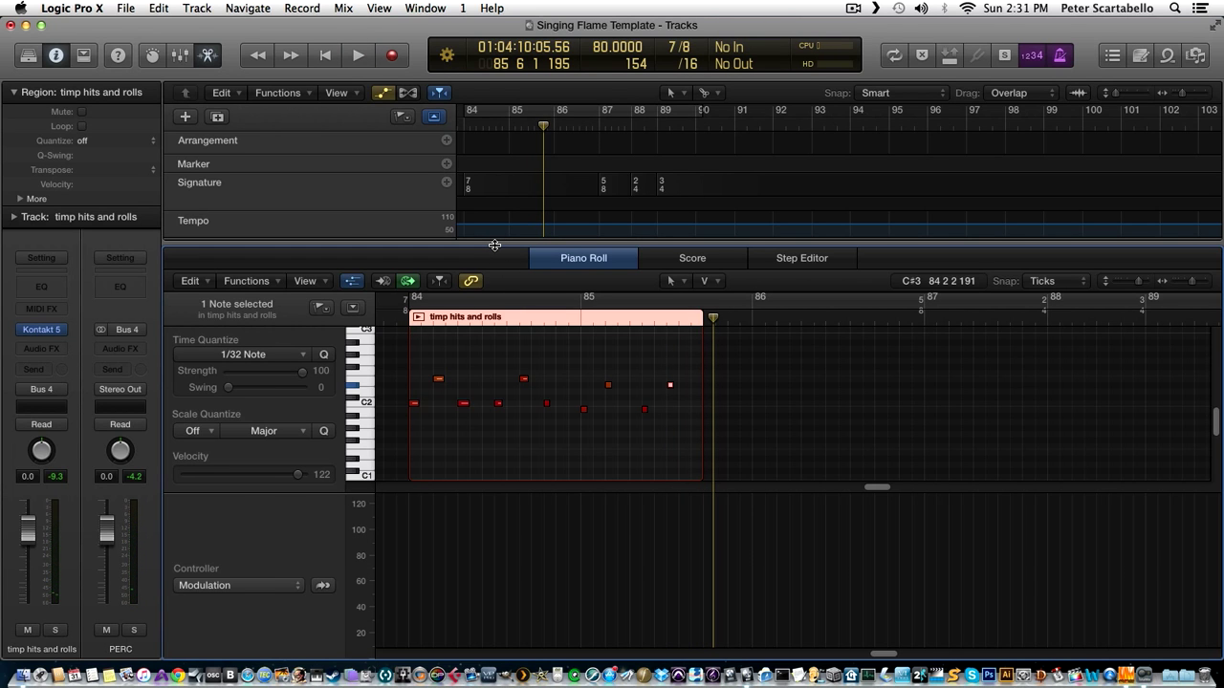
pyautogui.press('p')
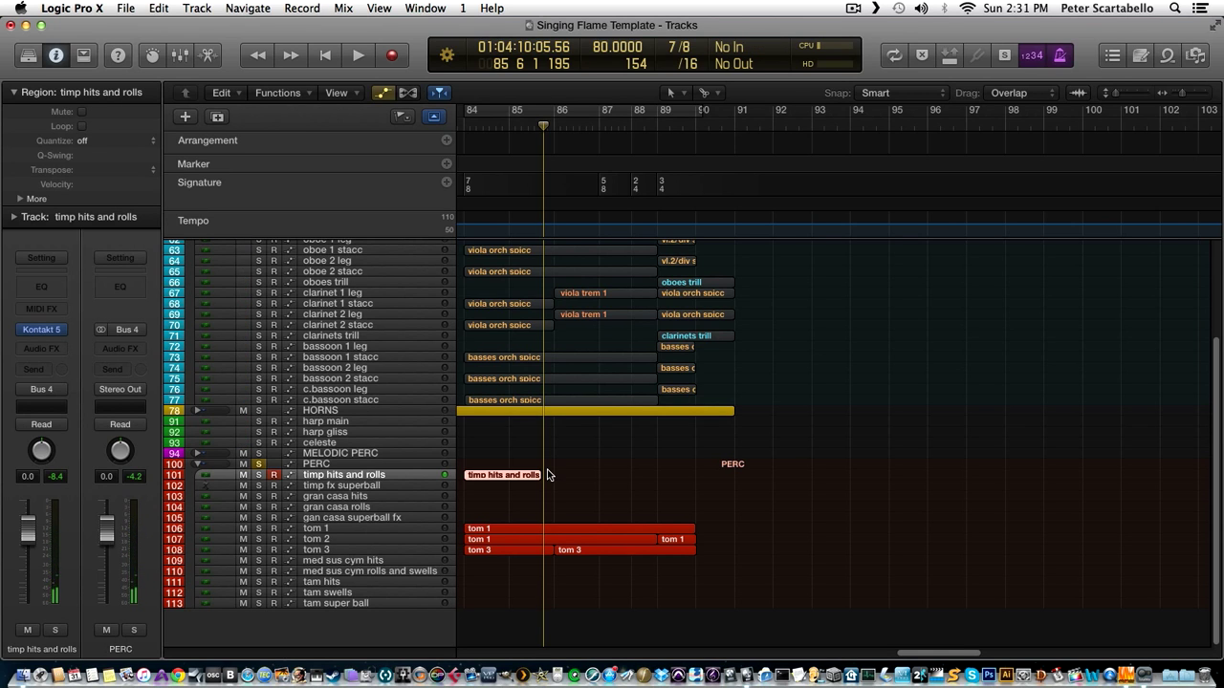
# Record a new timpani take starting just before bar 85.
pyautogui.press('r')
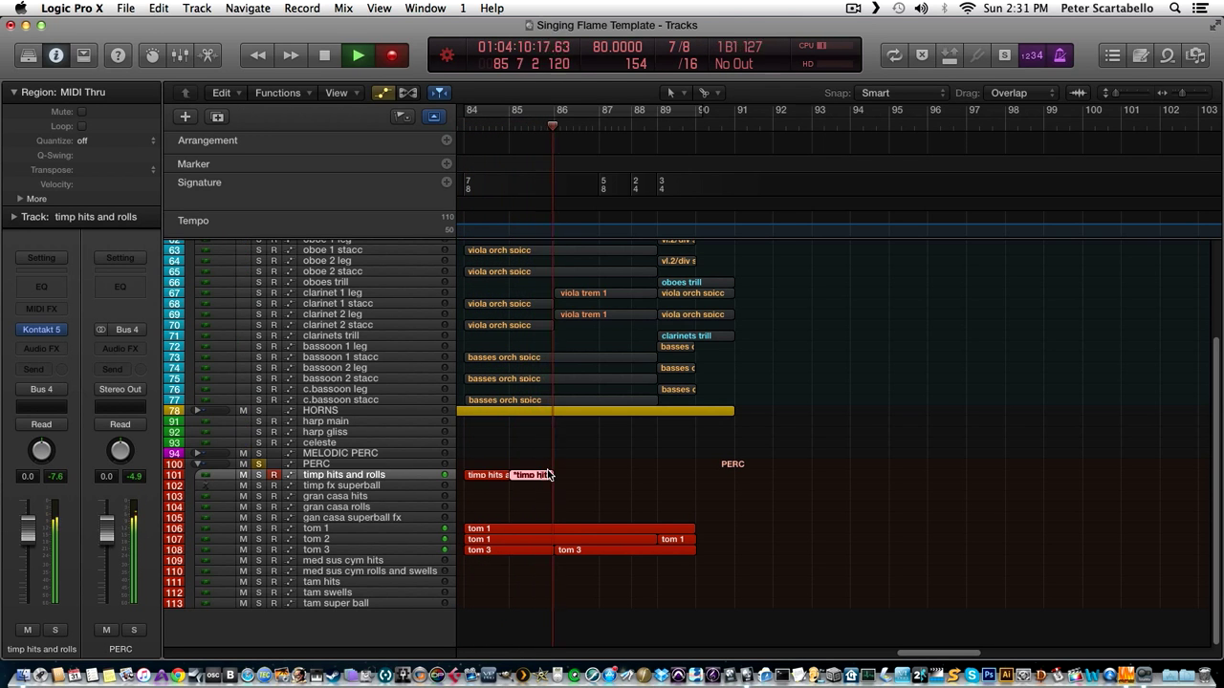
pyautogui.press('space')
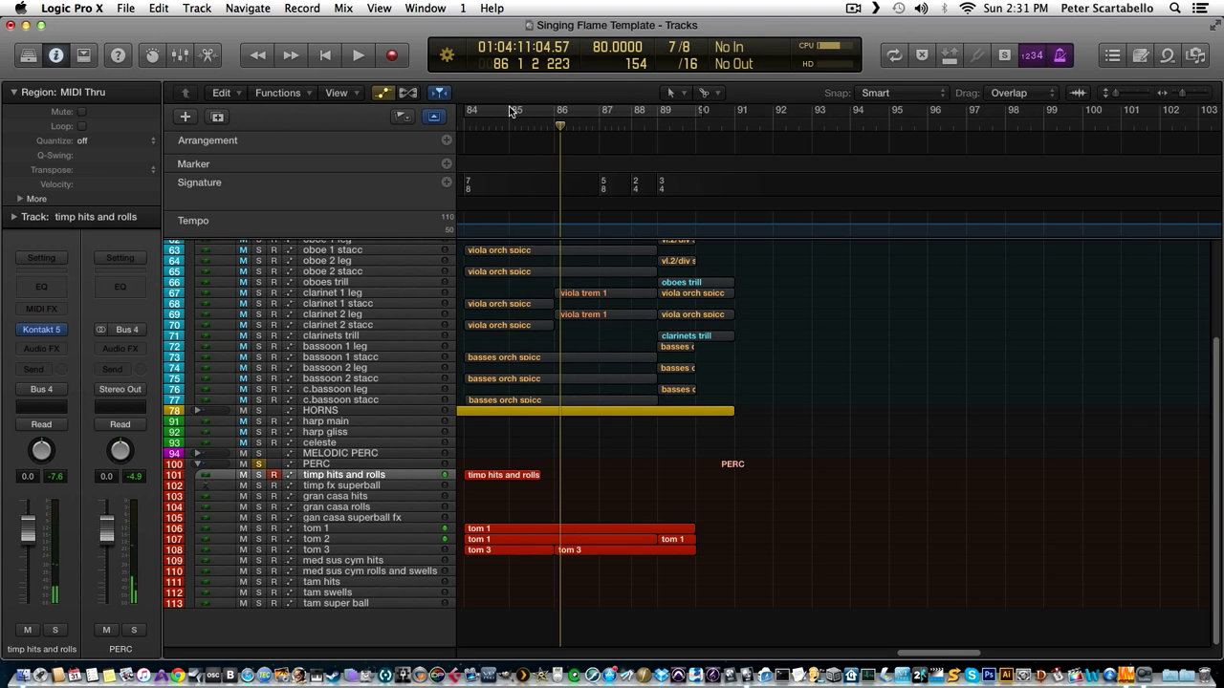
pyautogui.click(512, 113)
pyautogui.press('r')
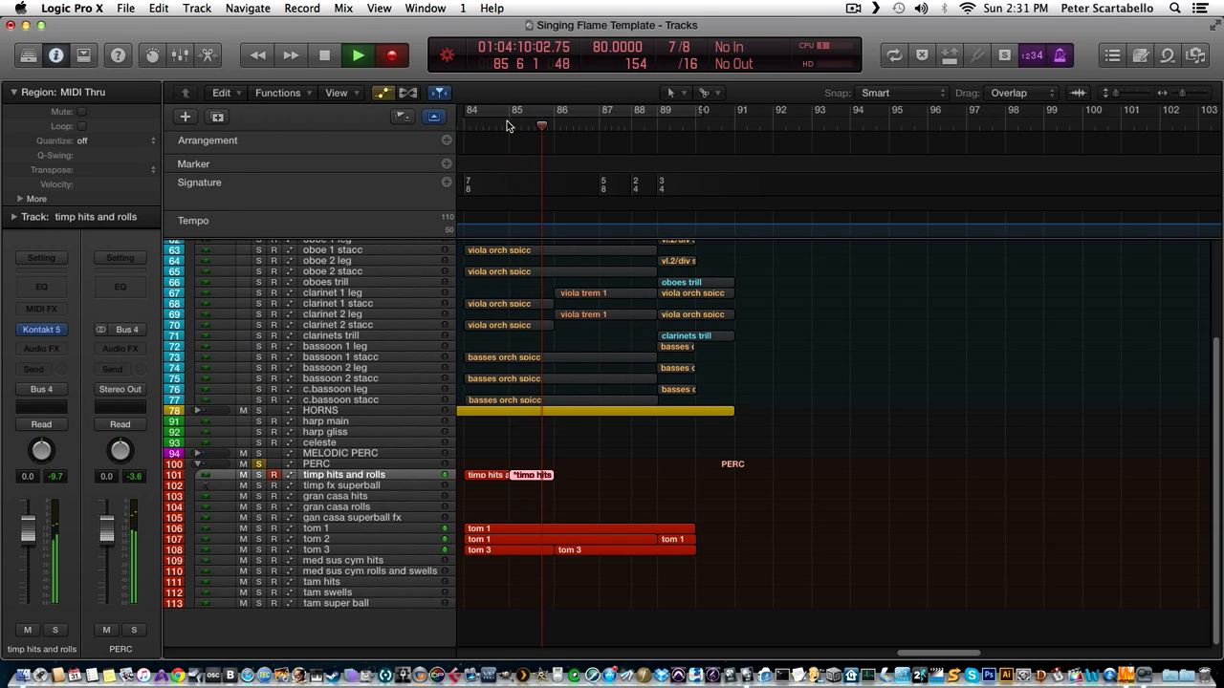
pyautogui.press('space')
pyautogui.click(551, 478)
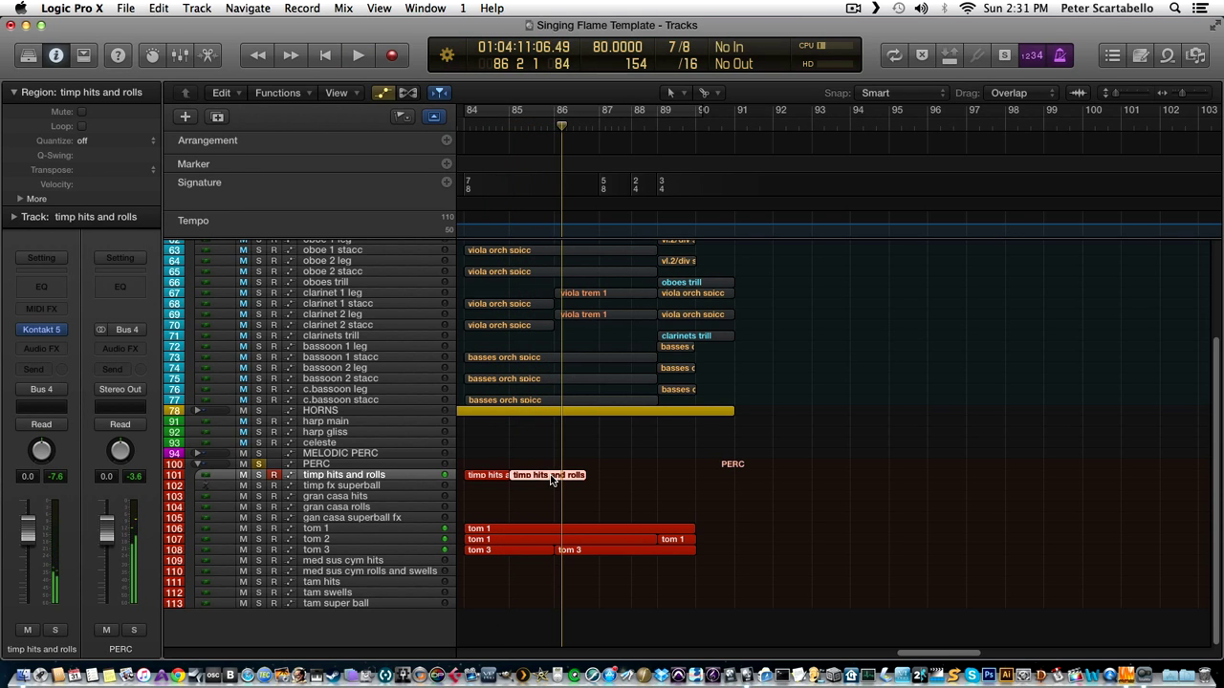
# Quantize the take's three timpani hits to sixteenth notes and play them back.
pyautogui.doubleClick(551, 478)
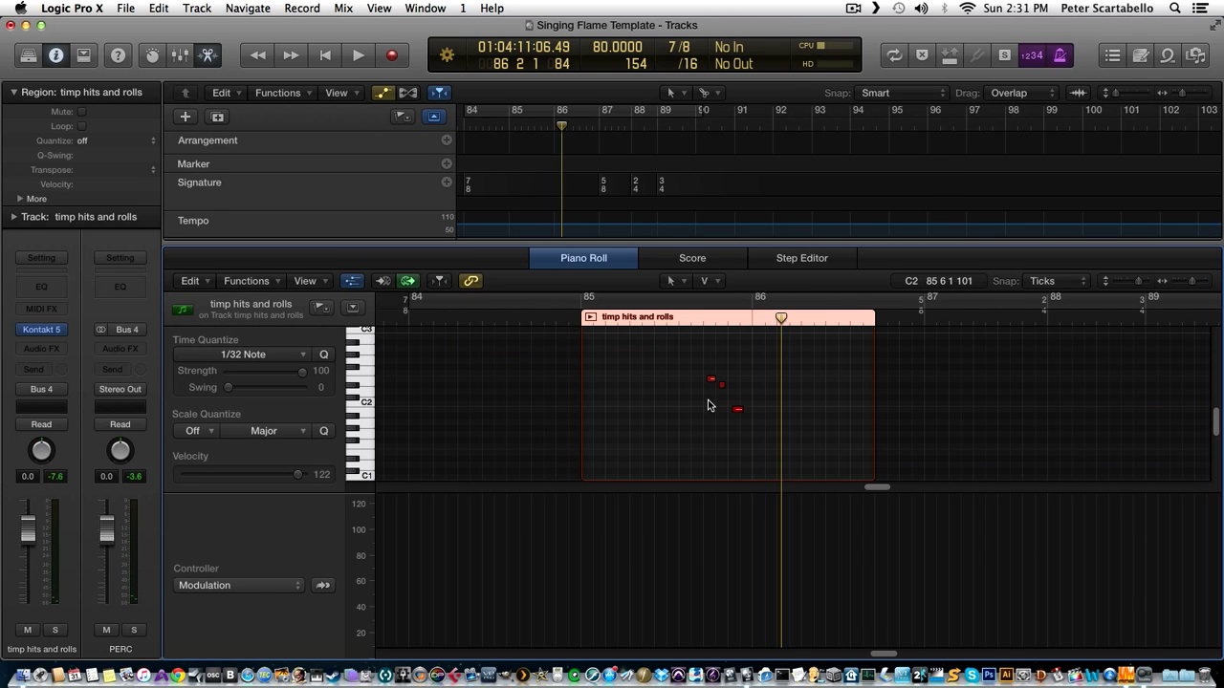
pyautogui.moveTo(702, 357); pyautogui.dragTo(743, 409)
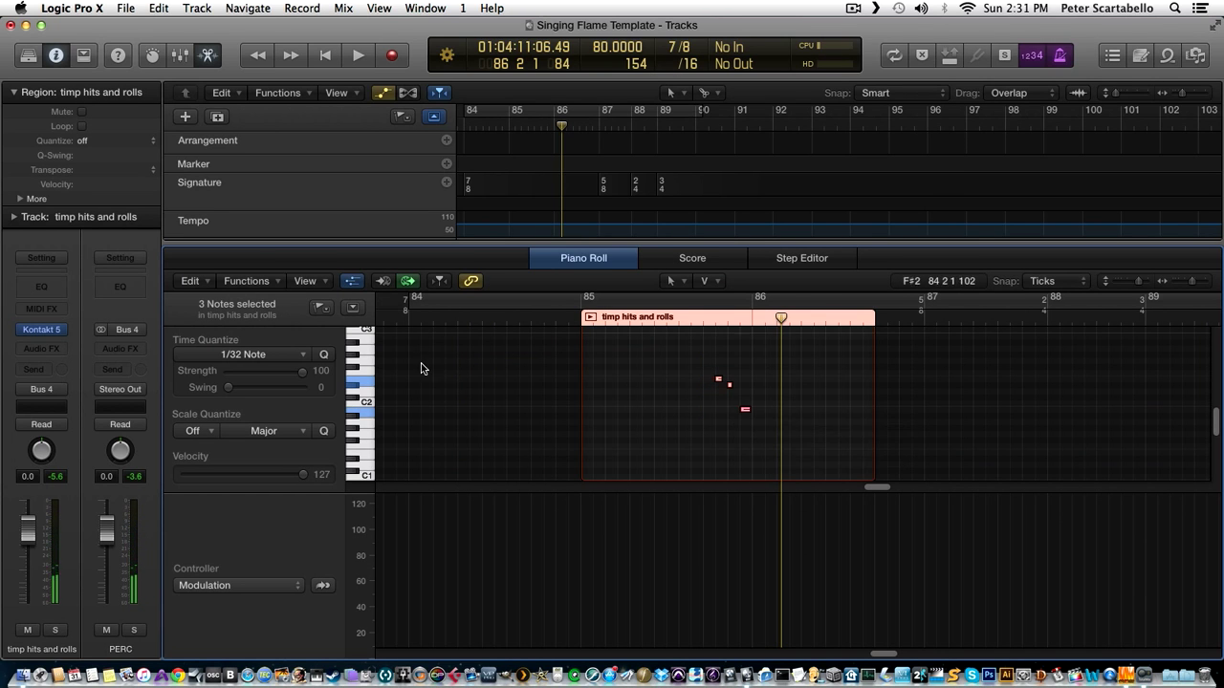
pyautogui.click(287, 354)
pyautogui.click(239, 449)
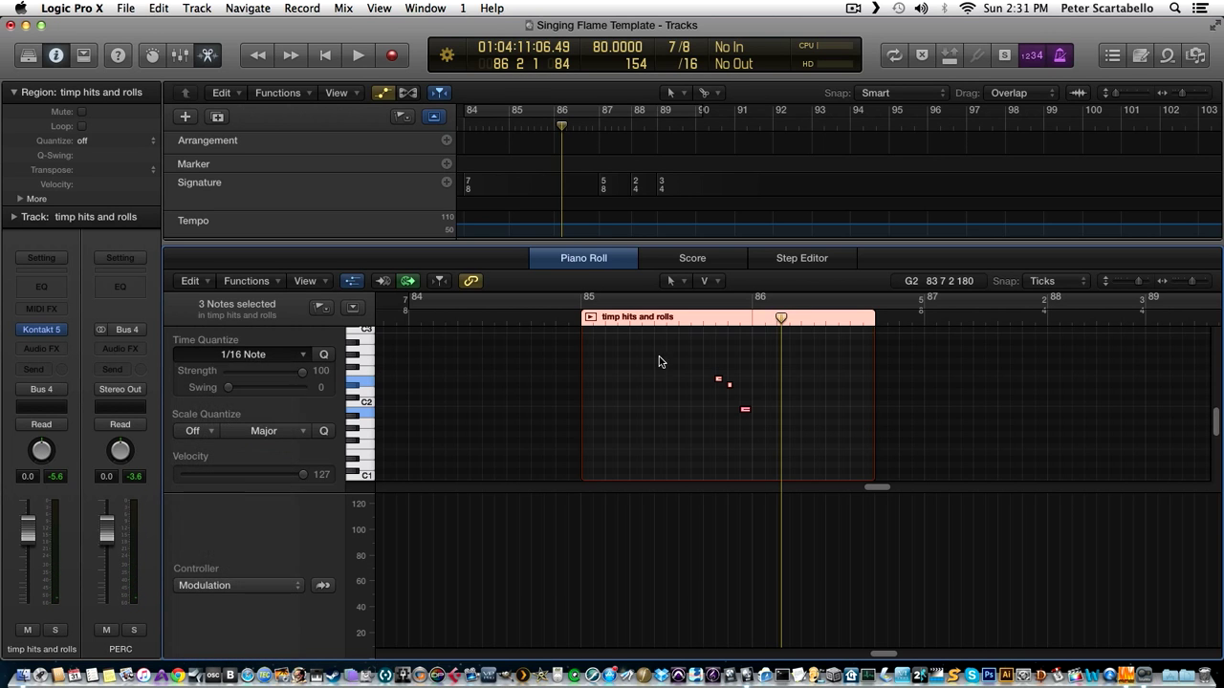
pyautogui.click(568, 319)
pyautogui.press('space')
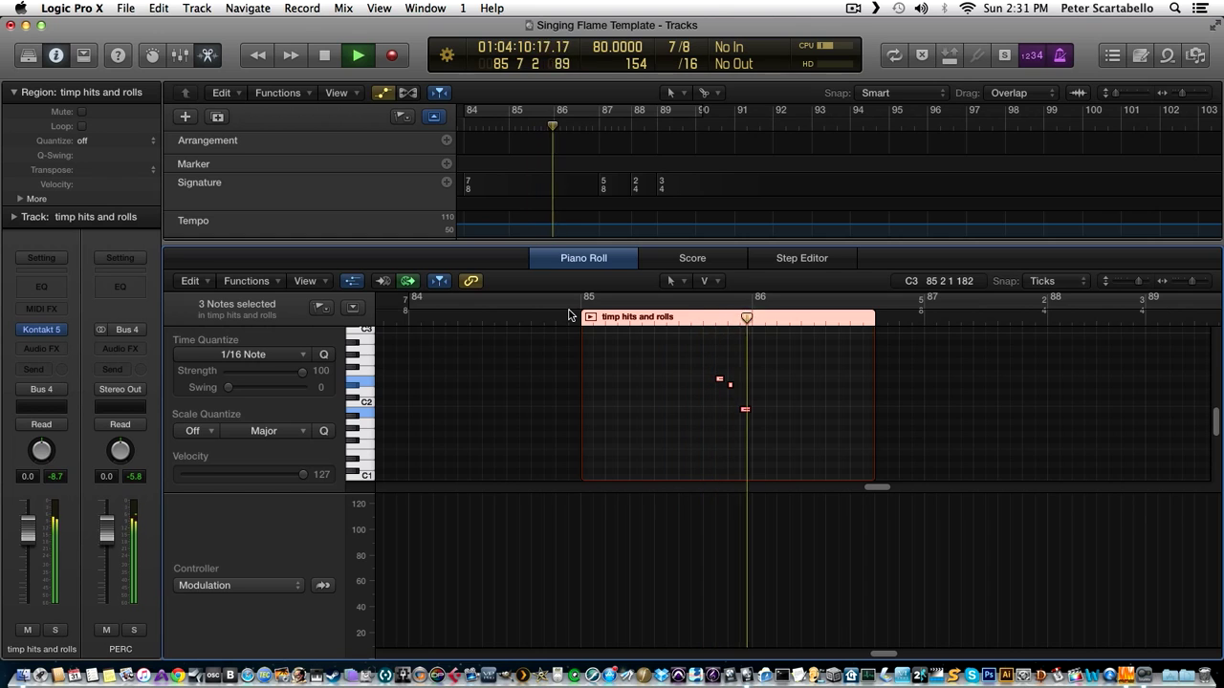
pyautogui.press('space')
# Lower the velocity of the two upper timpani hits and audition the change.
pyautogui.moveTo(728, 367); pyautogui.dragTo(764, 427)
pyautogui.moveTo(732, 390); pyautogui.dragTo(734, 418)
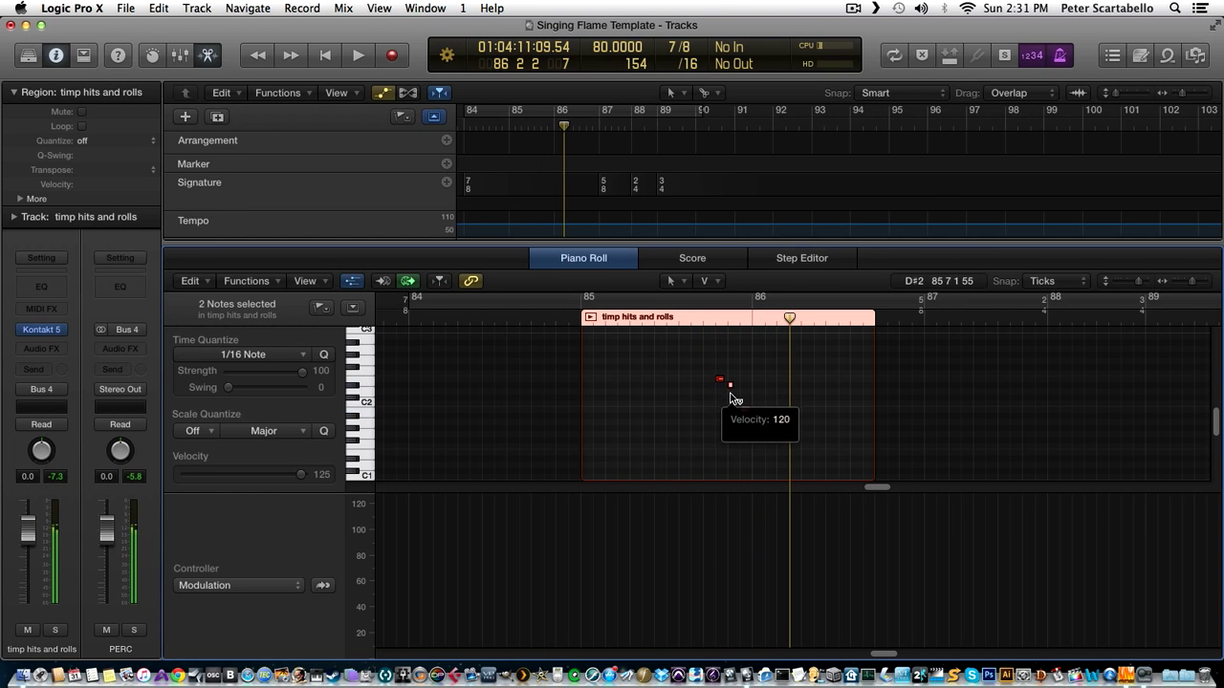
pyautogui.click(705, 321)
pyautogui.press('space')
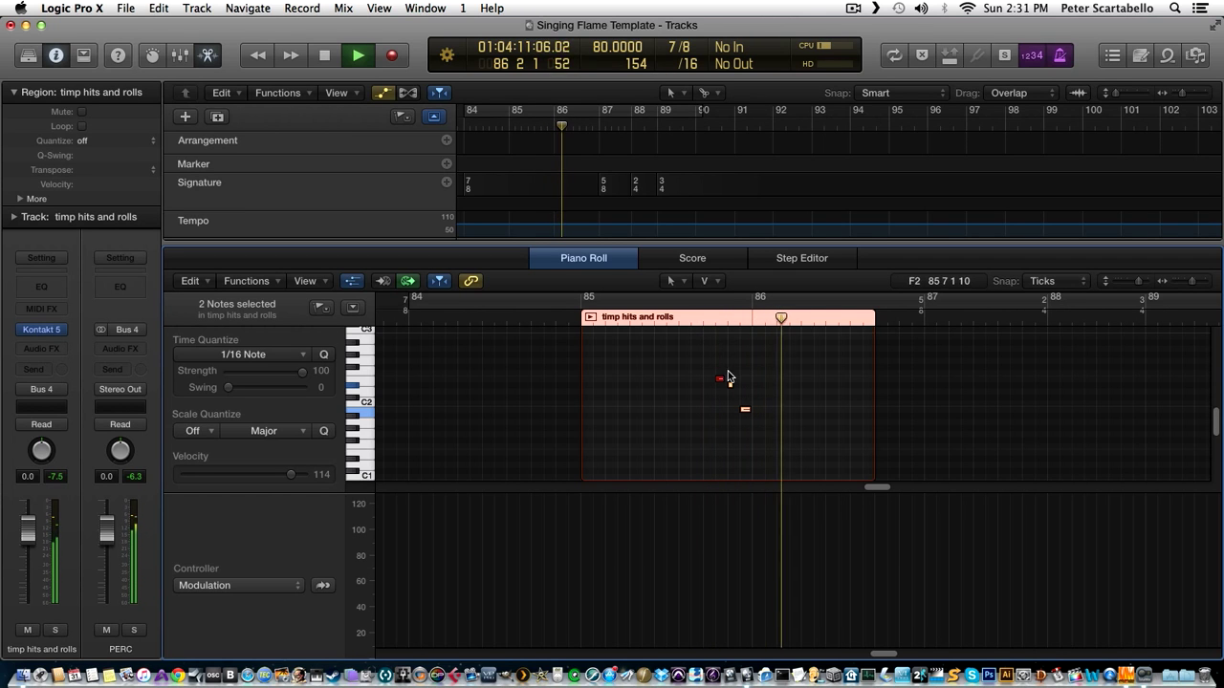
pyautogui.press('space')
# Select the lowest timpani note, replay the edited hits, and close the editor.
pyautogui.click(731, 388)
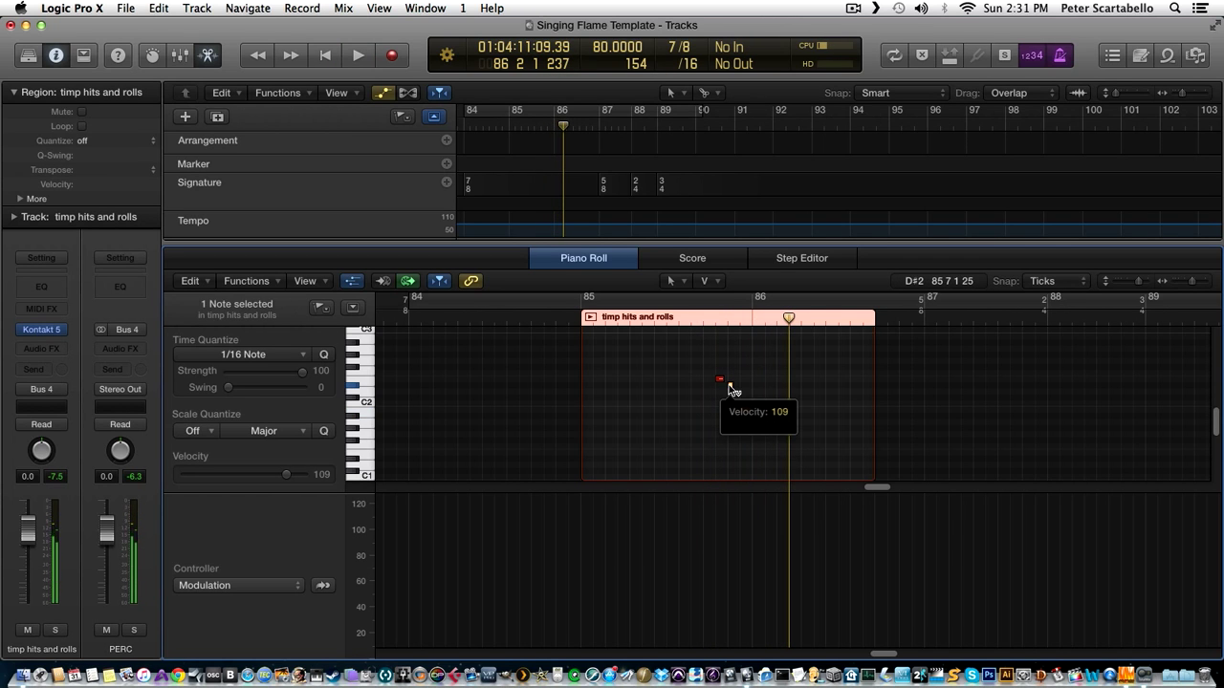
pyautogui.click(747, 415)
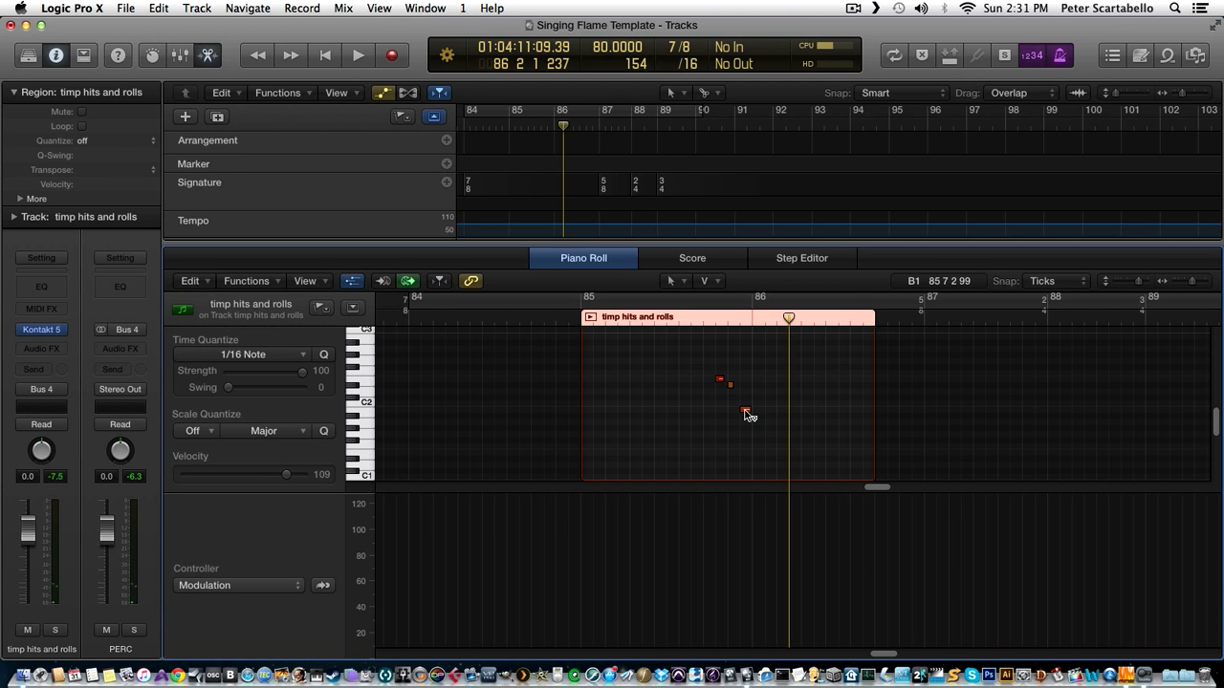
pyautogui.click(747, 414)
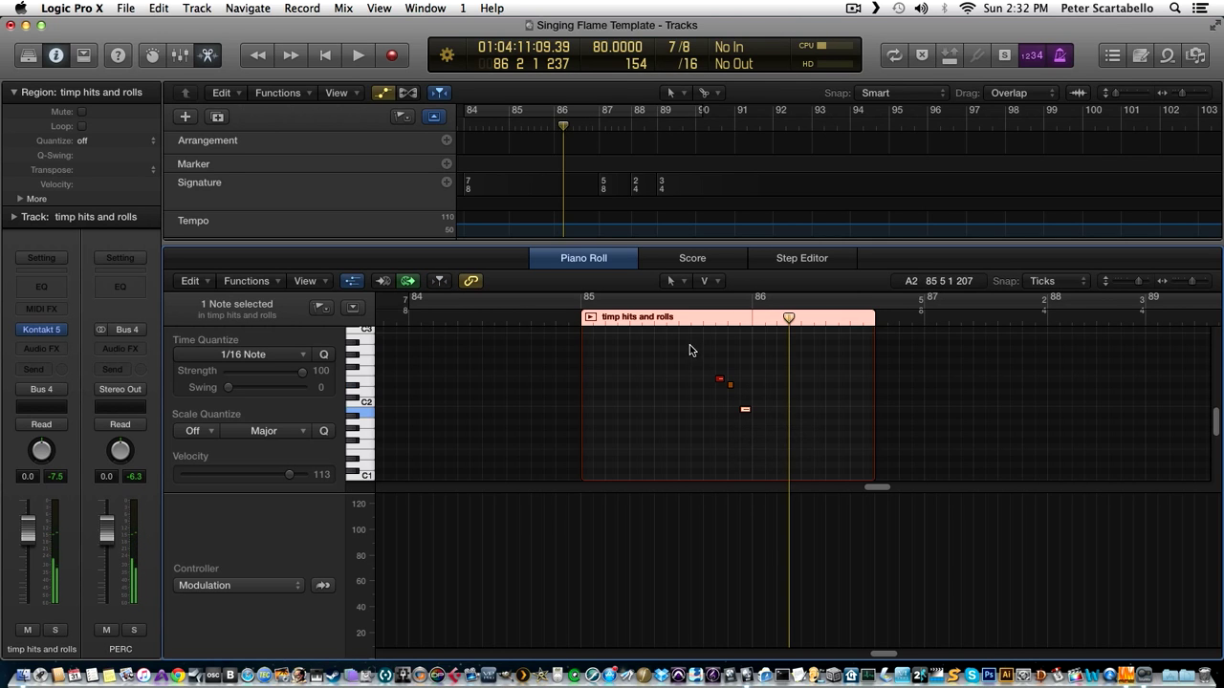
pyautogui.click(564, 311)
pyautogui.press('space')
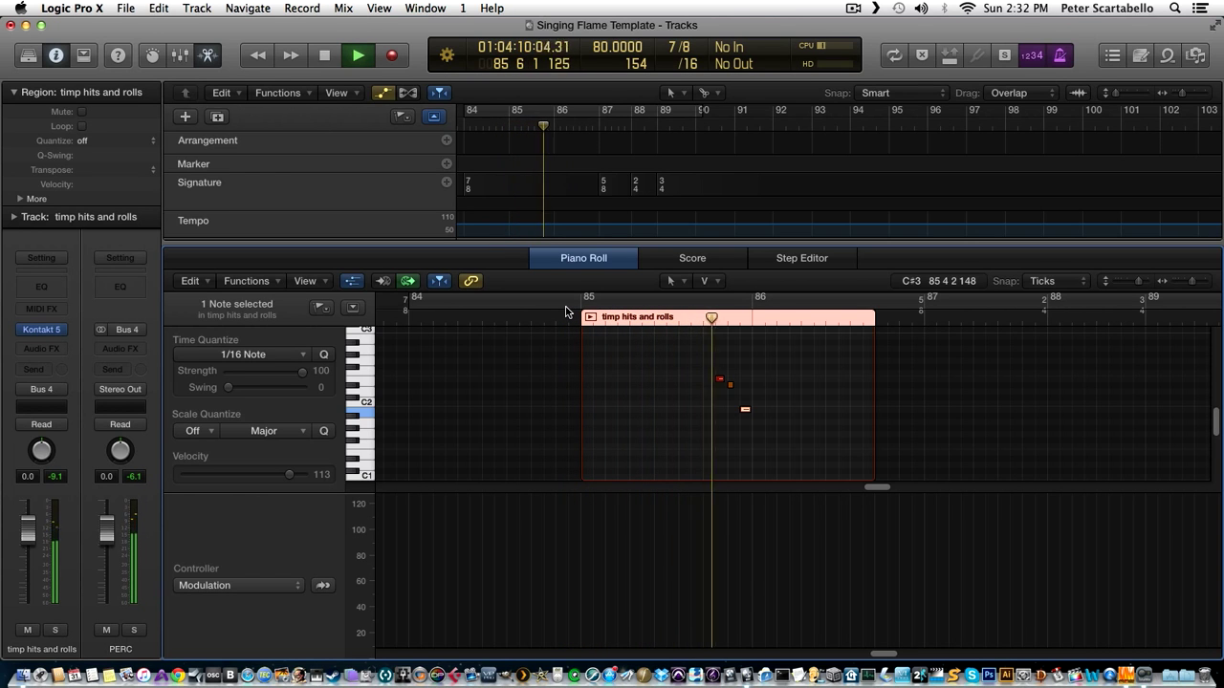
pyautogui.press('space')
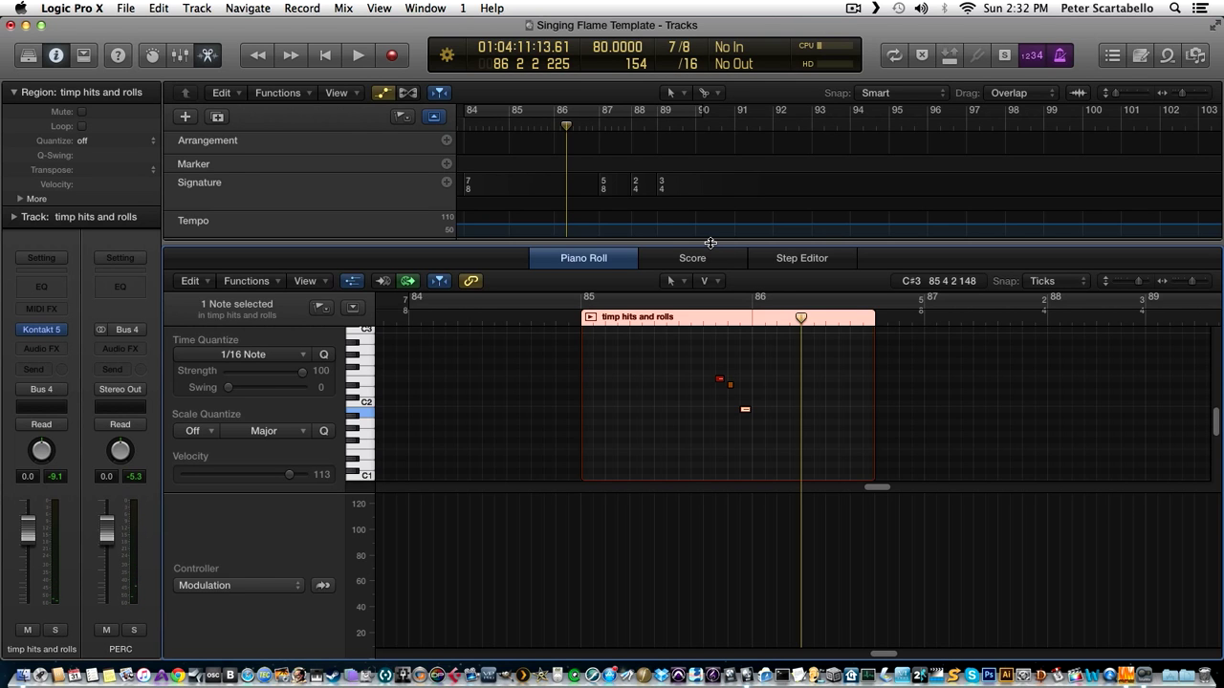
pyautogui.press('p')
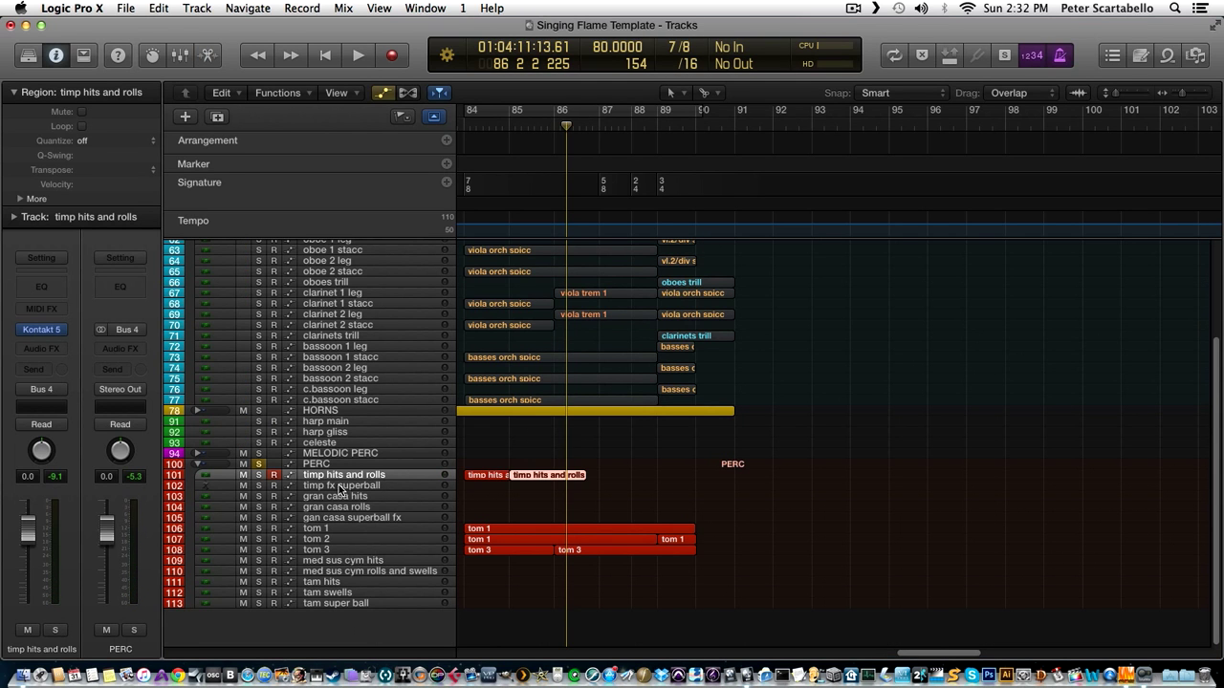
# Undo a trial lengthening of the first timp region, then join the two timp regions.
pyautogui.moveTo(510, 478); pyautogui.dragTo(584, 474)
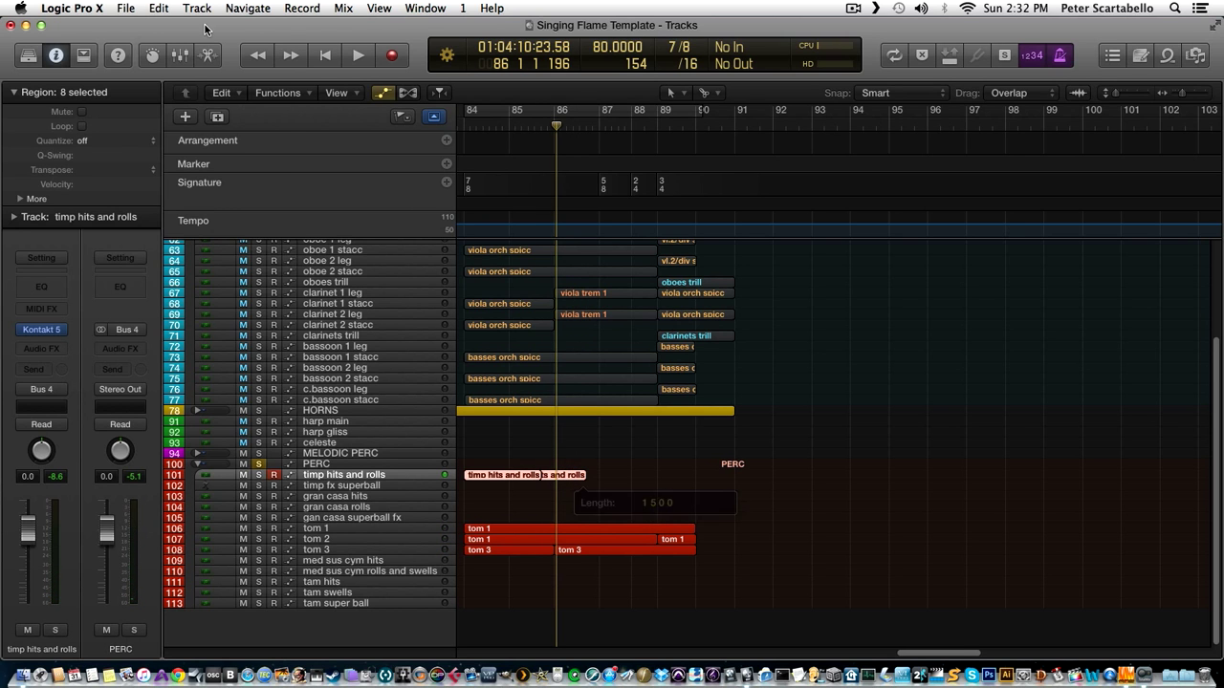
pyautogui.click(125, 8)
pyautogui.click(156, 28)
pyautogui.moveTo(604, 462); pyautogui.dragTo(502, 478)
pyautogui.rightClick(499, 476)
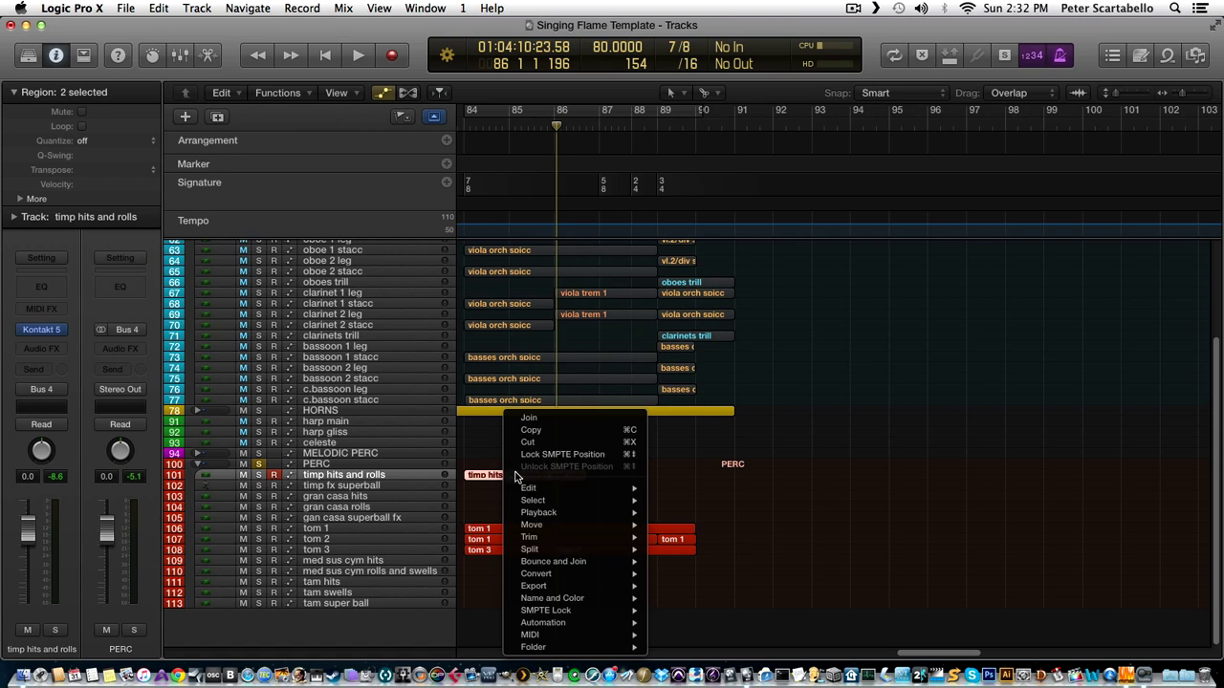
pyautogui.click(535, 426)
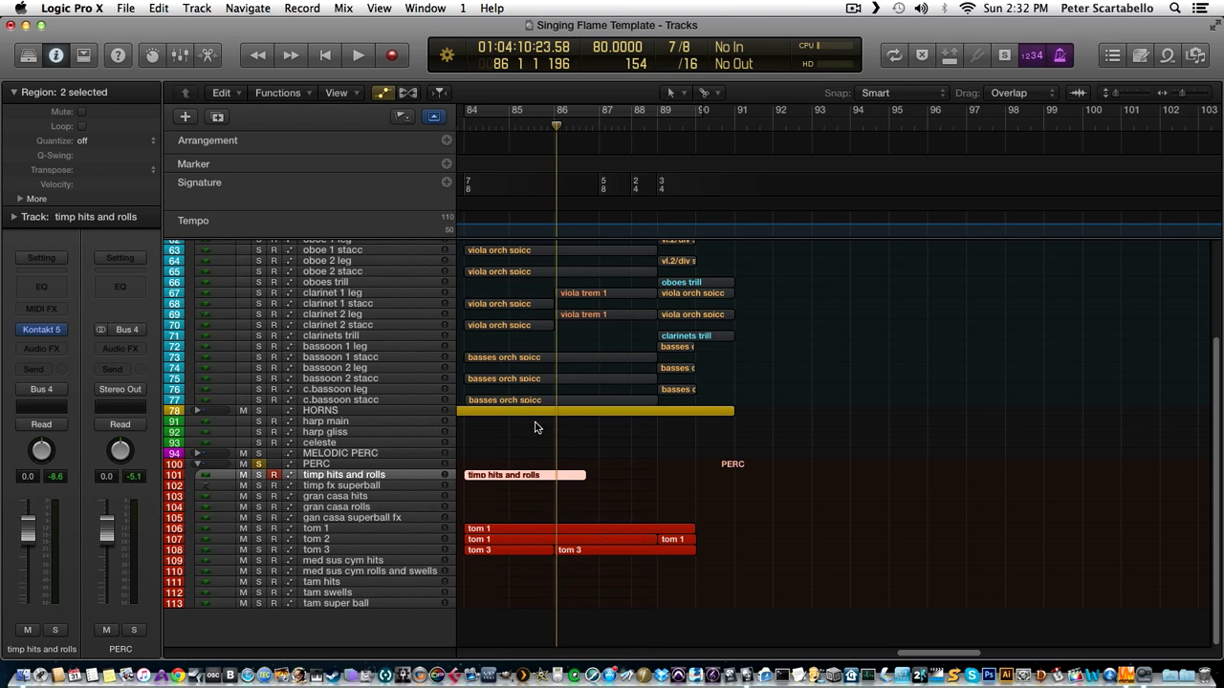
# Trim the joined timp region's end and place the playhead just past bar 87.
pyautogui.moveTo(584, 477)
pyautogui.mouseDown()
pyautogui.moveTo(554, 477)
pyautogui.moveTo(596, 475)
pyautogui.mouseUp()
pyautogui.click(576, 475)
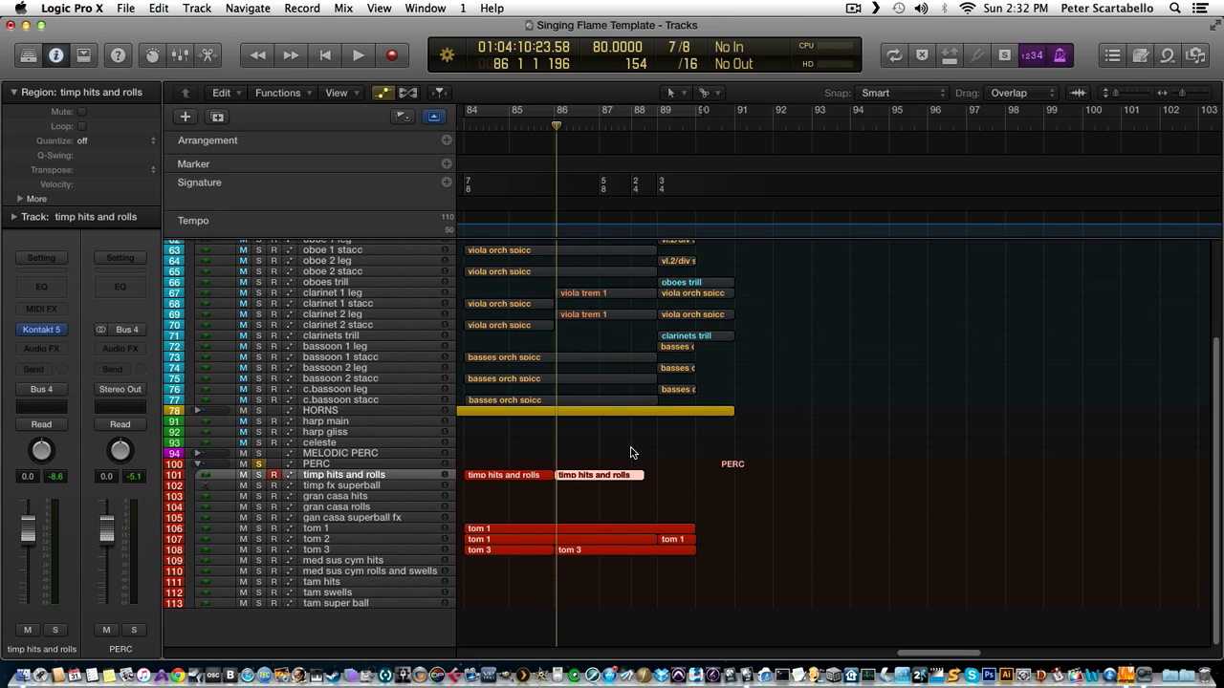
pyautogui.moveTo(637, 475); pyautogui.dragTo(631, 475)
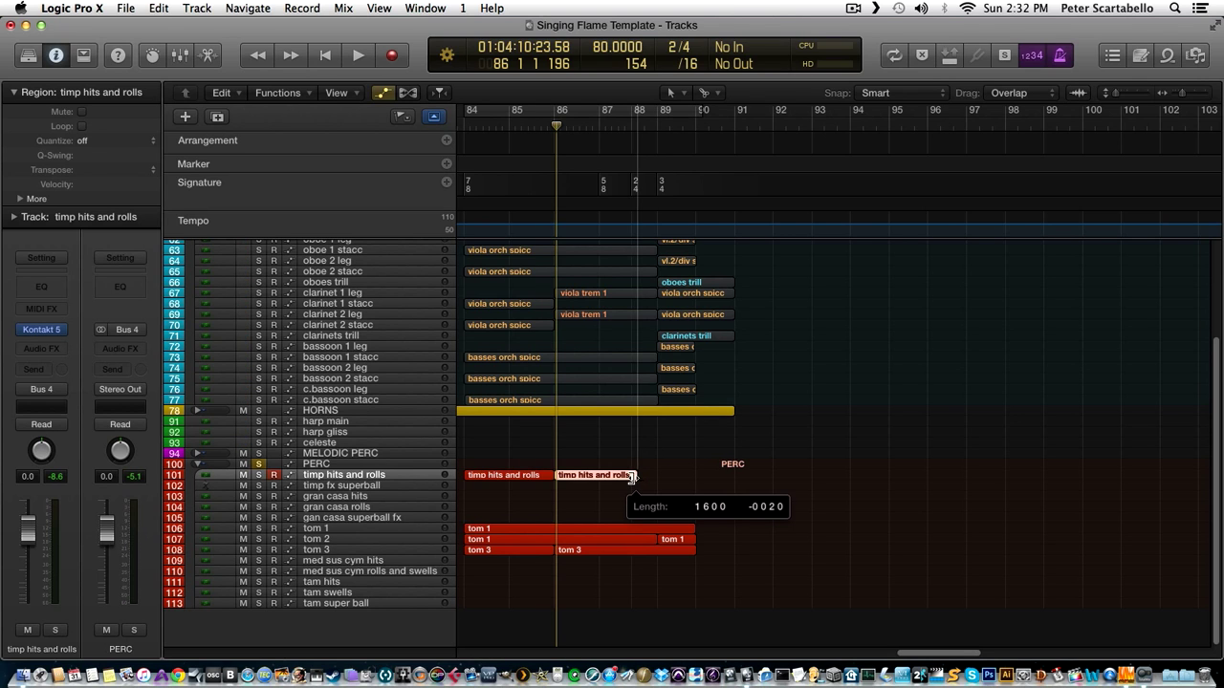
pyautogui.click(612, 125)
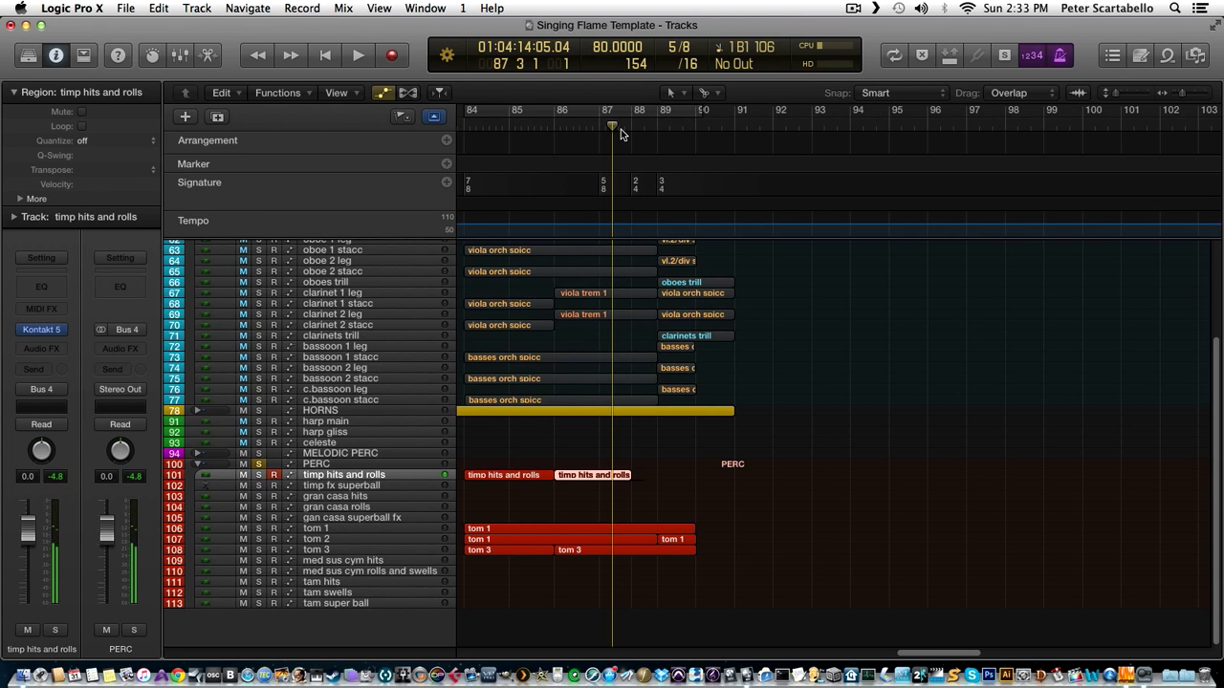
# Record another timpani take and move one upper note up a semitone, slightly earlier.
pyautogui.press('r')
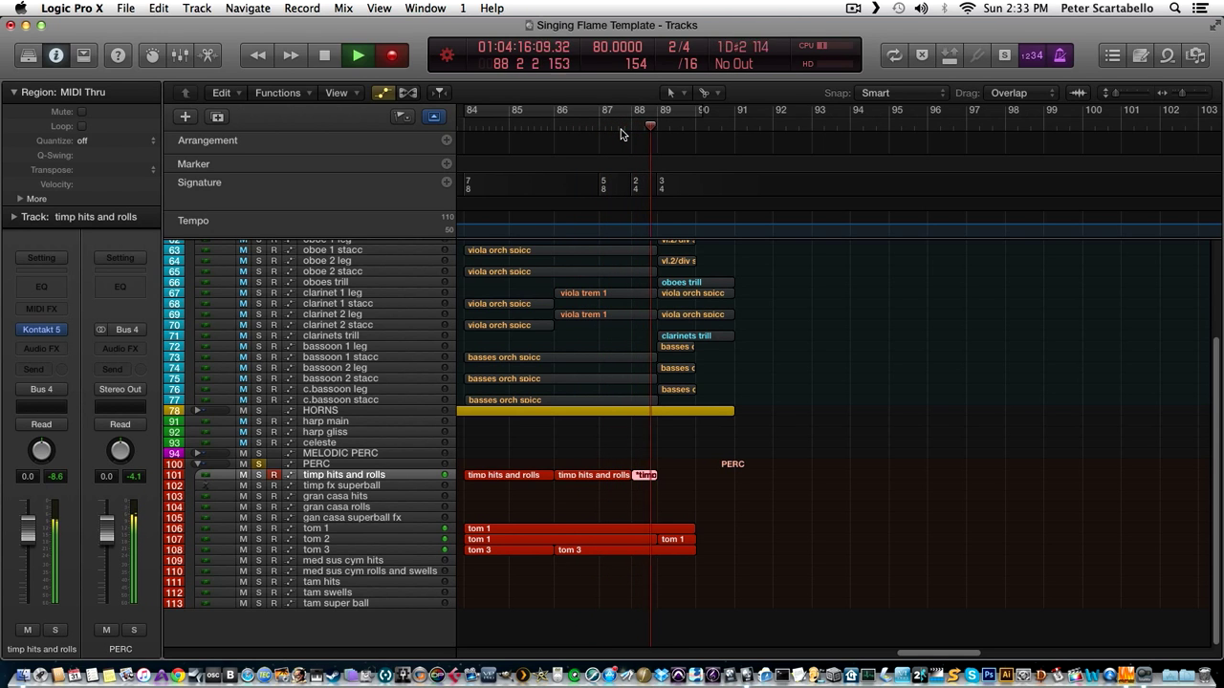
pyautogui.press('space')
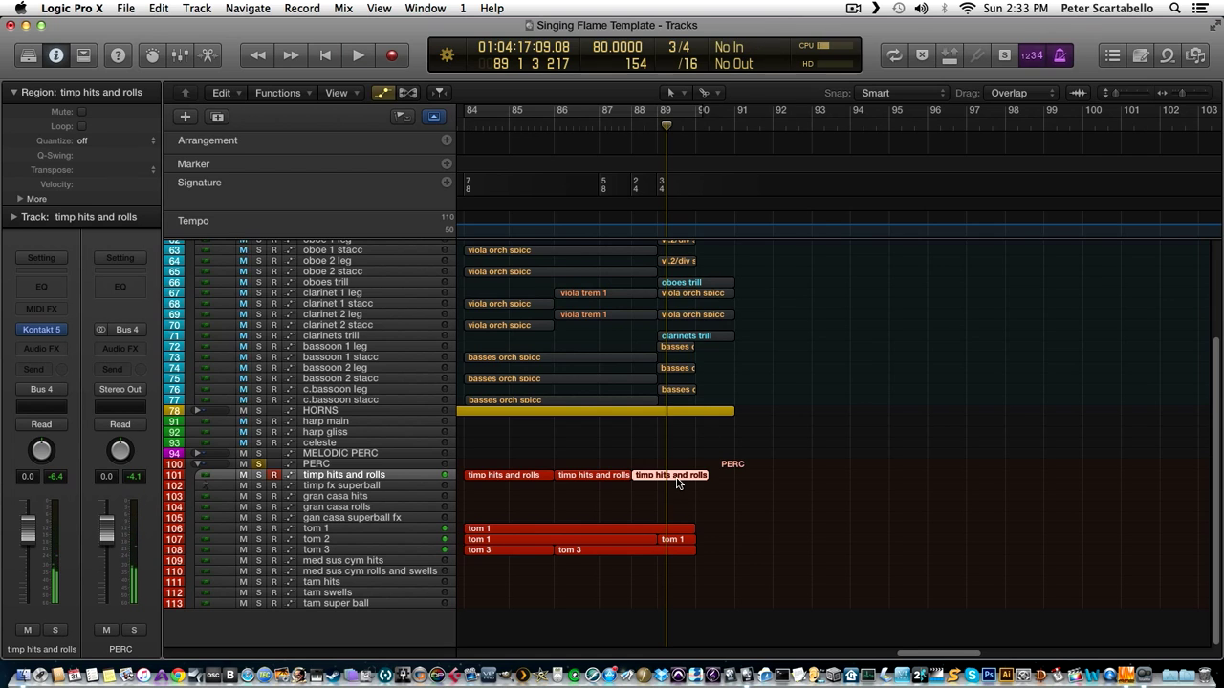
pyautogui.doubleClick(677, 483)
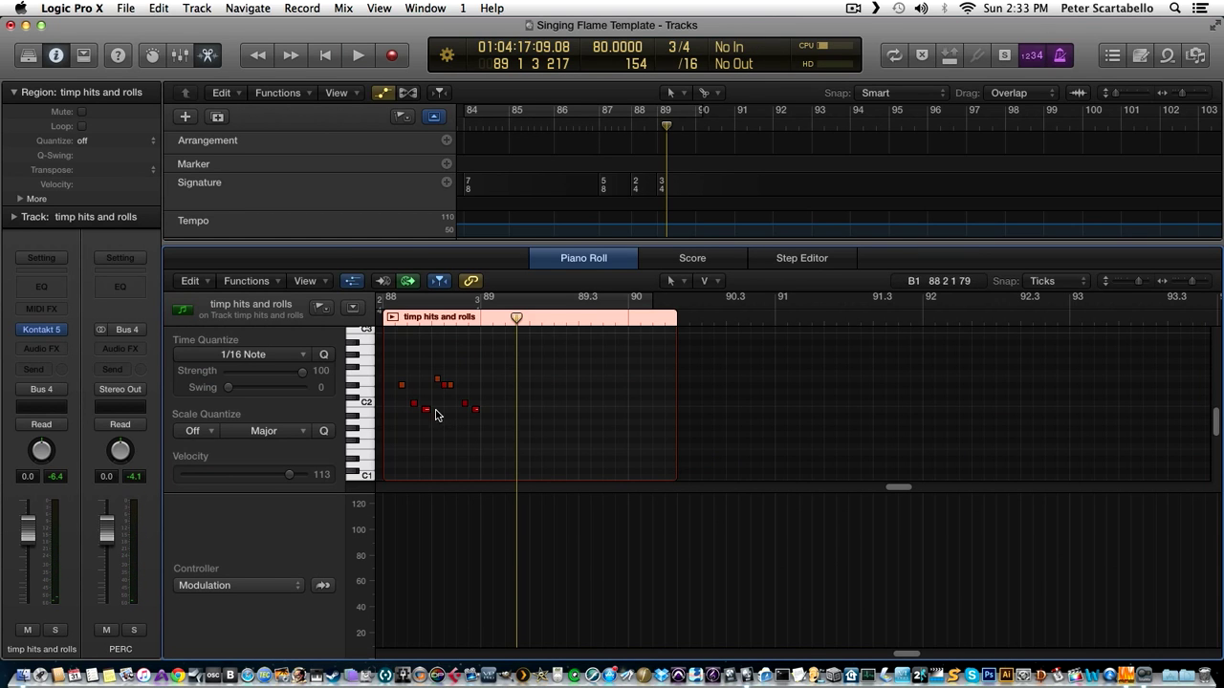
pyautogui.moveTo(392, 374); pyautogui.dragTo(426, 414)
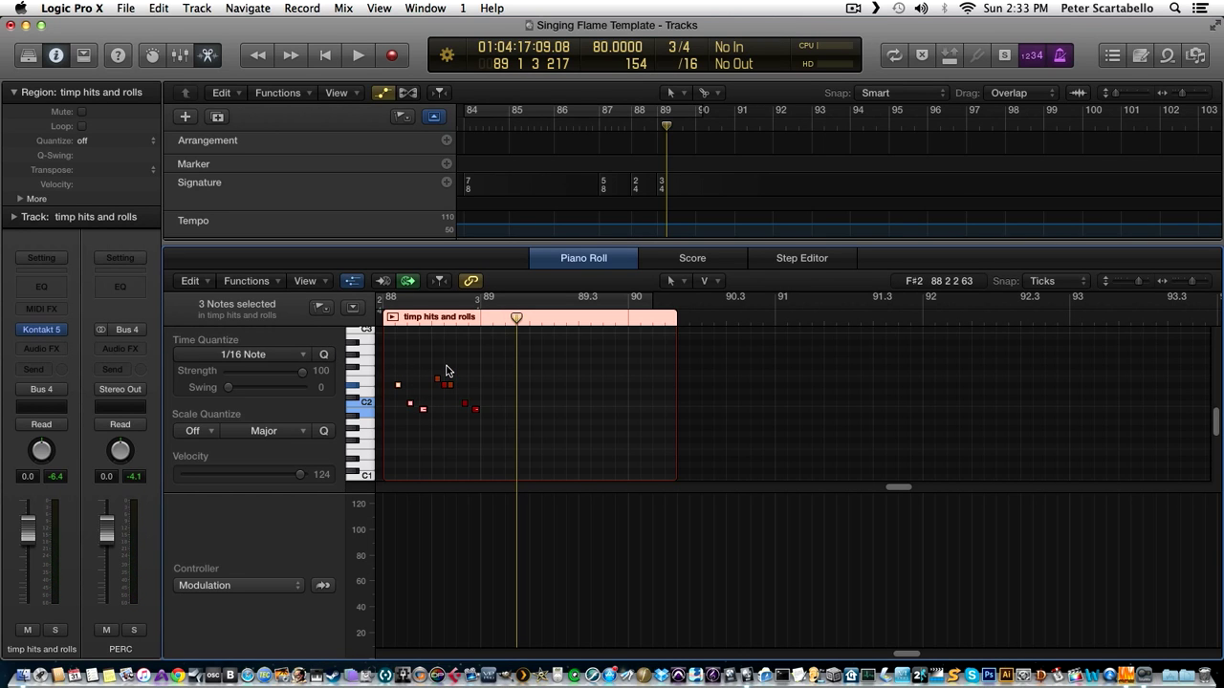
pyautogui.click(442, 384)
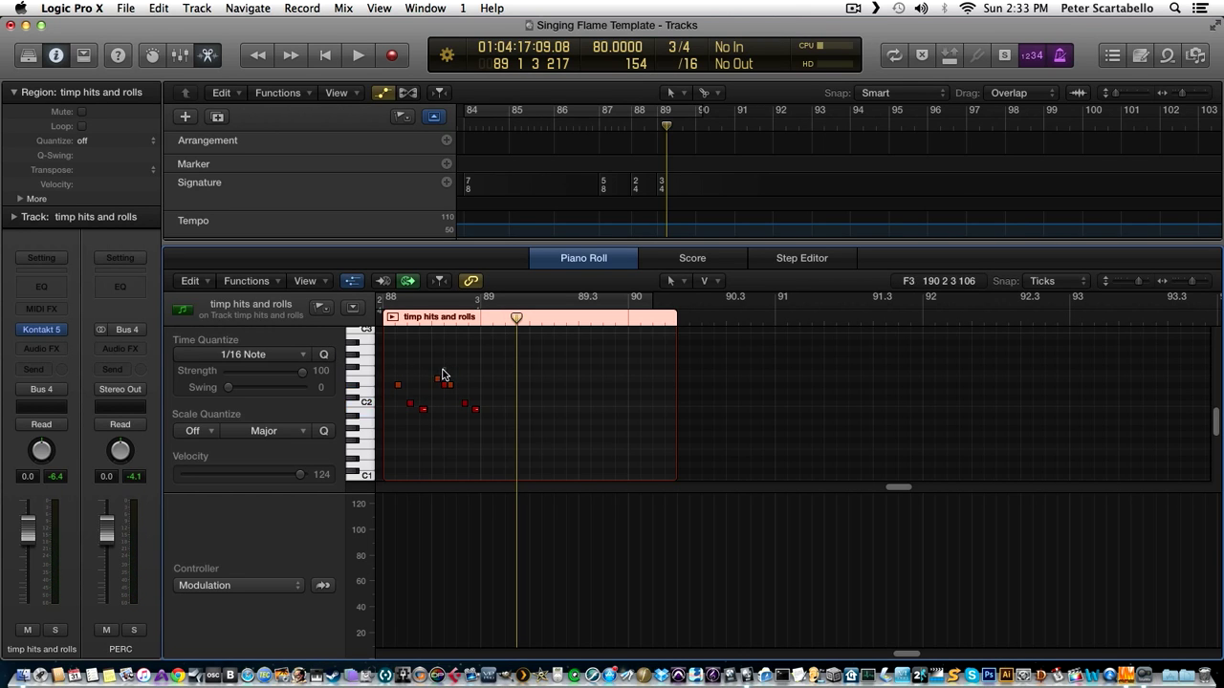
pyautogui.moveTo(445, 389); pyautogui.dragTo(443, 384)
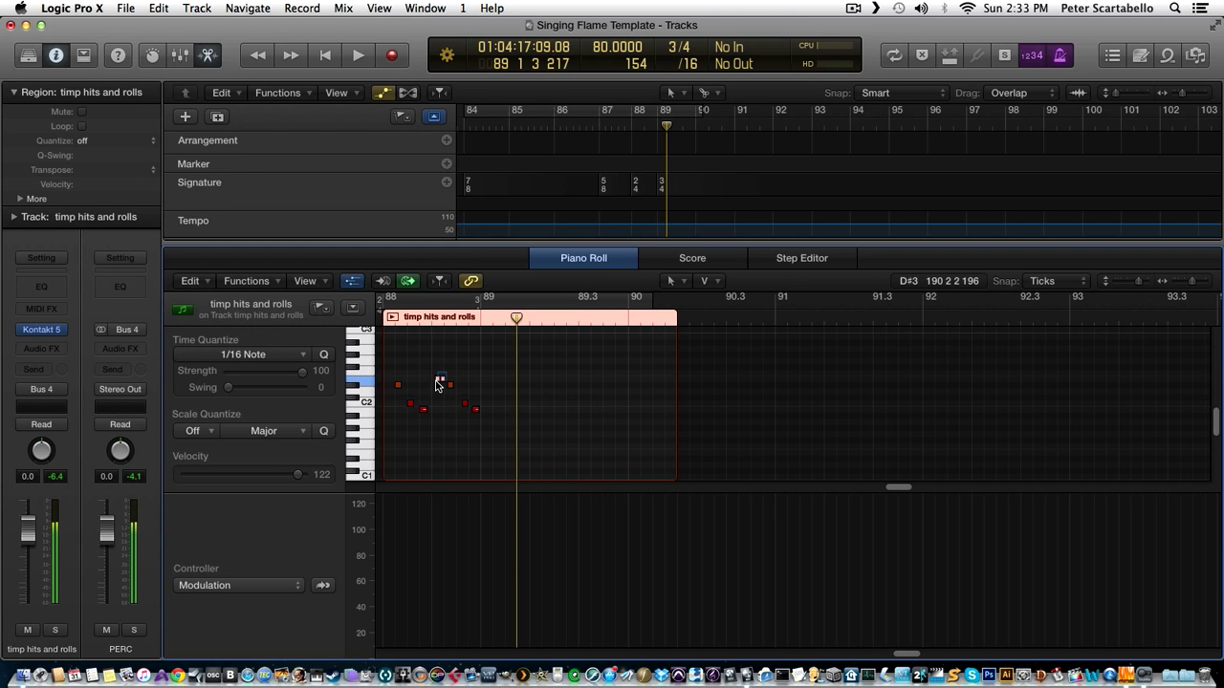
# Quantize two upper notes to 1/32 and nudge three lower notes slightly earlier.
pyautogui.click(439, 380)
pyautogui.click(301, 355)
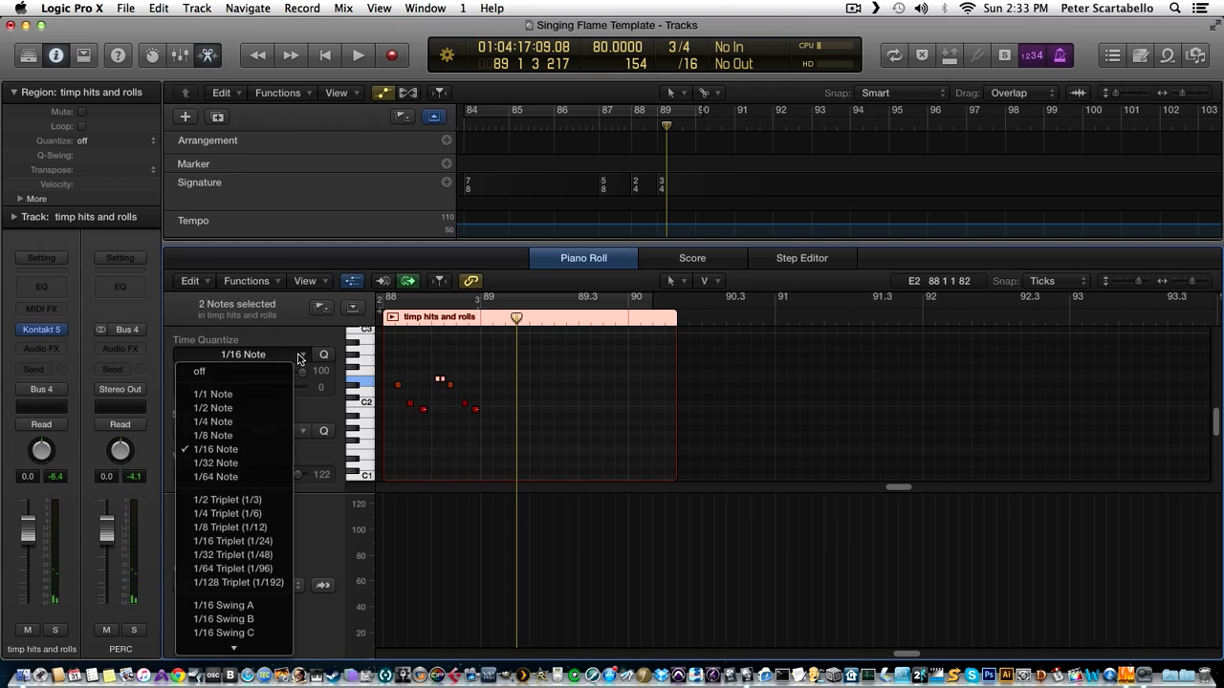
pyautogui.click(277, 462)
pyautogui.click(422, 347)
pyautogui.moveTo(448, 381); pyautogui.dragTo(488, 428)
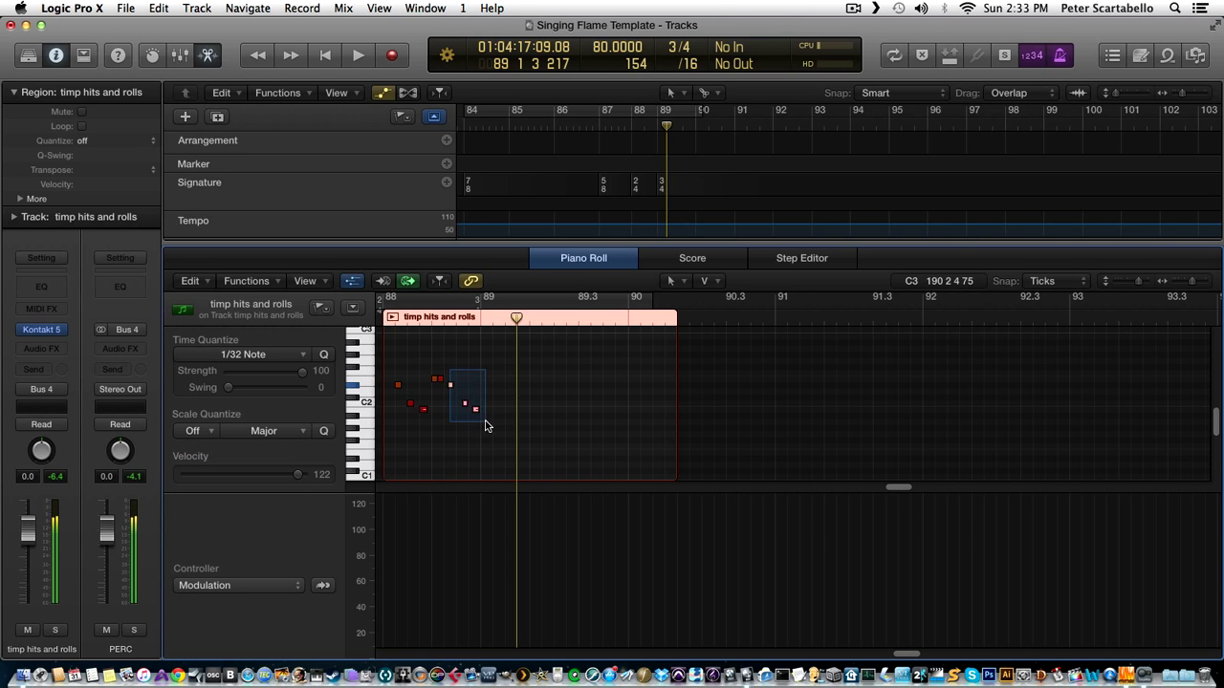
pyautogui.moveTo(450, 389); pyautogui.dragTo(446, 388)
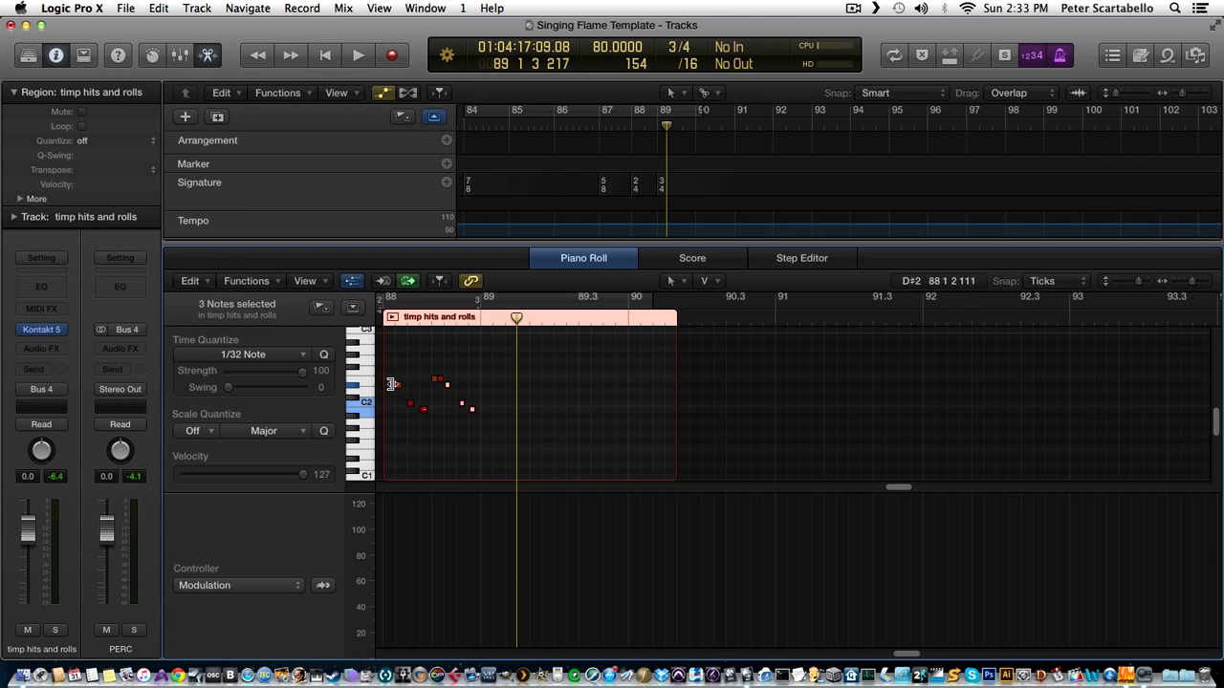
# Solo and audition the timpani region, keeping the controller lane on Modulation.
pyautogui.click(380, 321)
pyautogui.hotkey('ctrl', 's')
pyautogui.press('space')
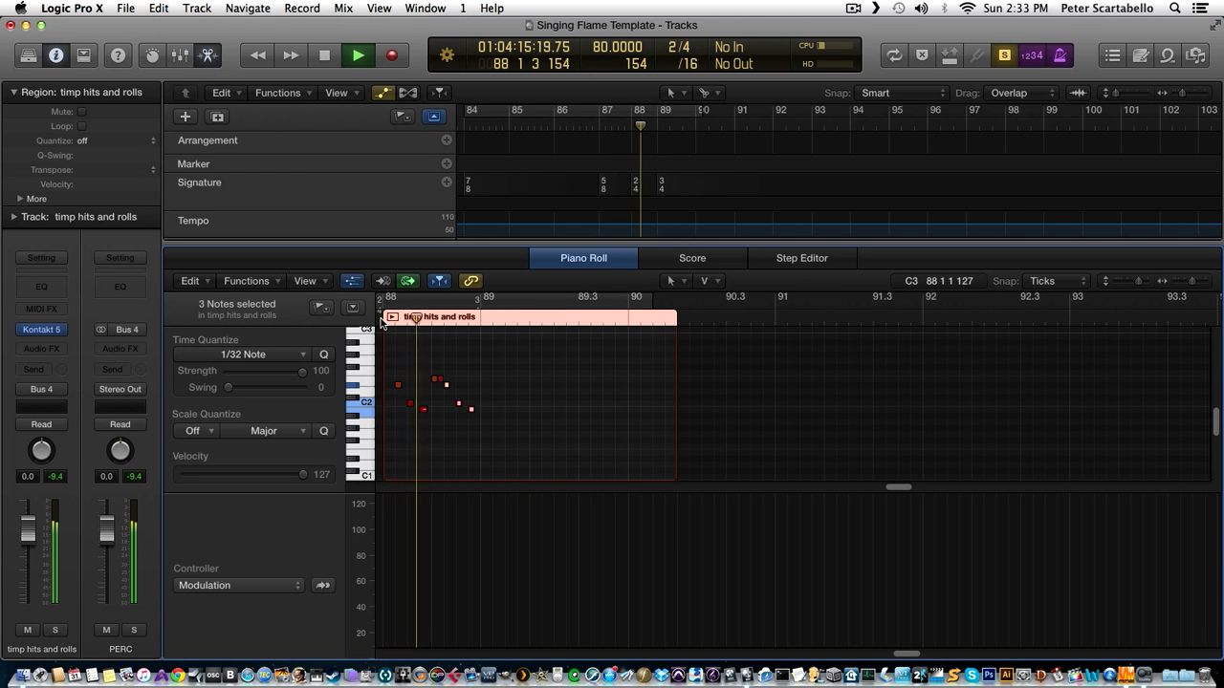
pyautogui.press('space')
pyautogui.click(381, 321)
pyautogui.click(419, 360)
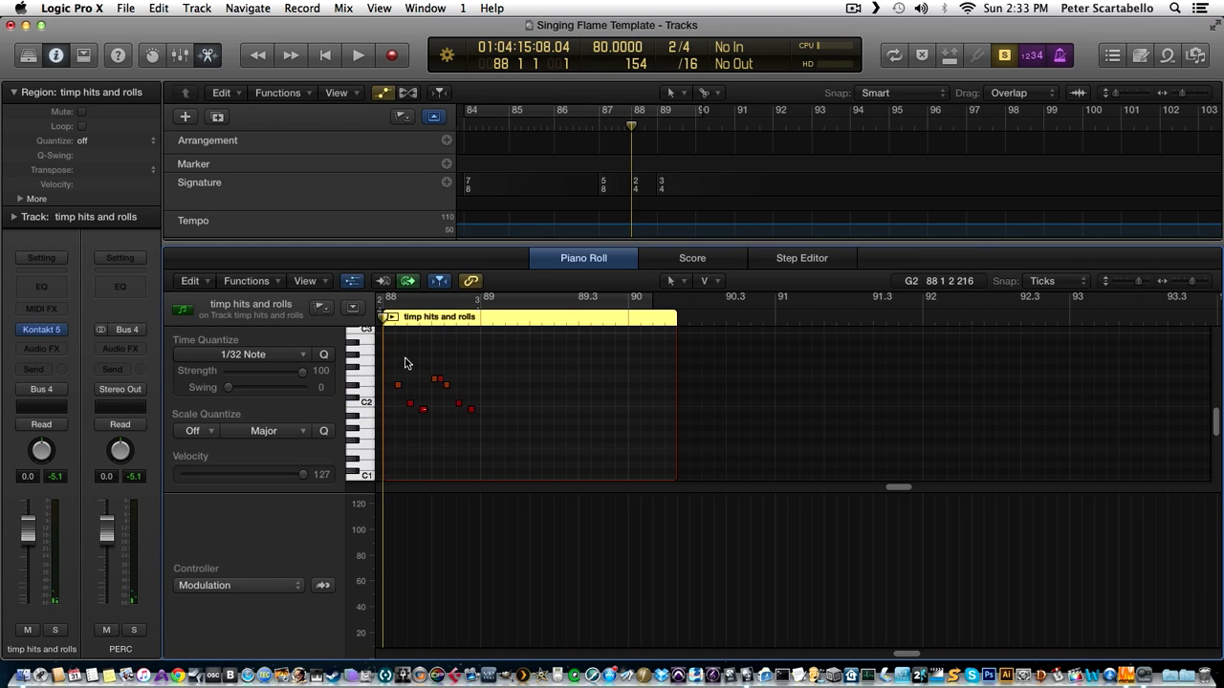
pyautogui.click(239, 585)
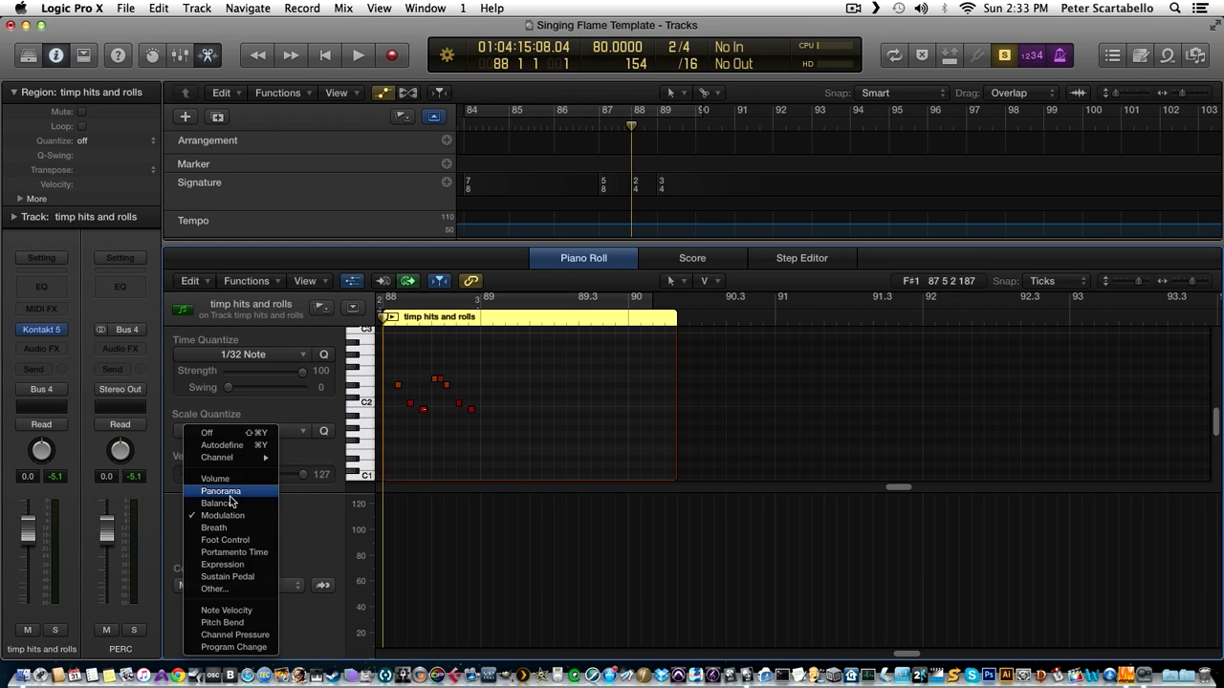
pyautogui.click(246, 606)
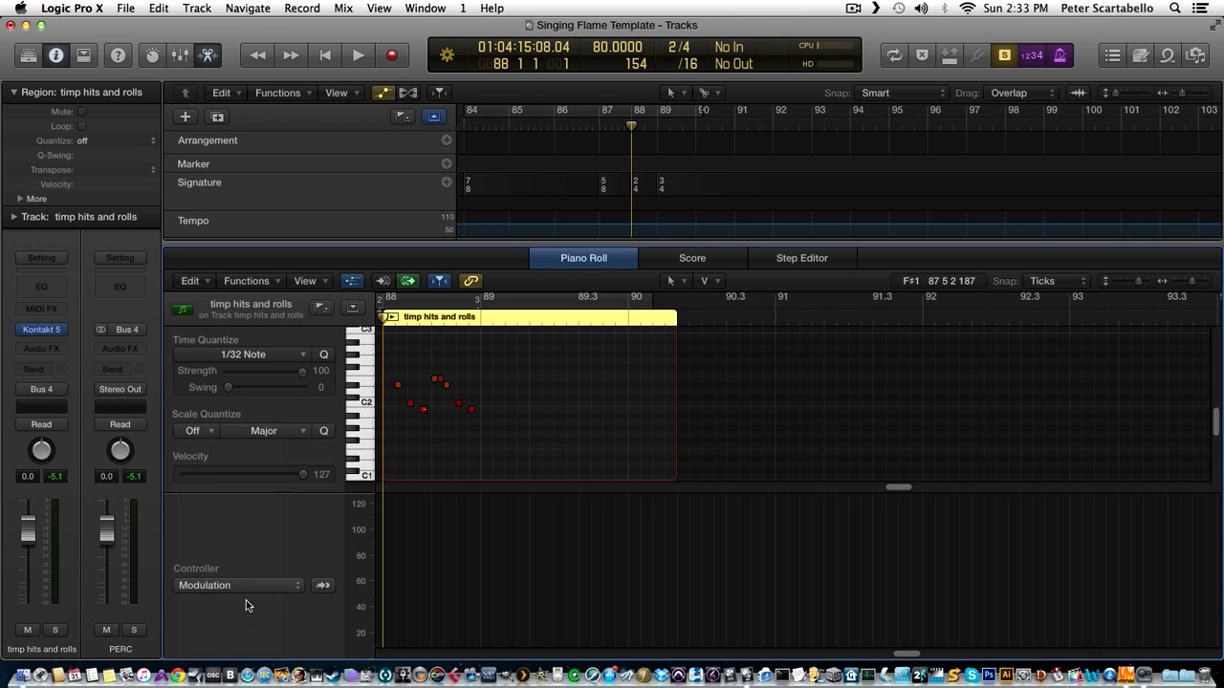
# Set hit velocities: first 122, next 127, two lower hits 121, C2 hit 115.
pyautogui.click(398, 384)
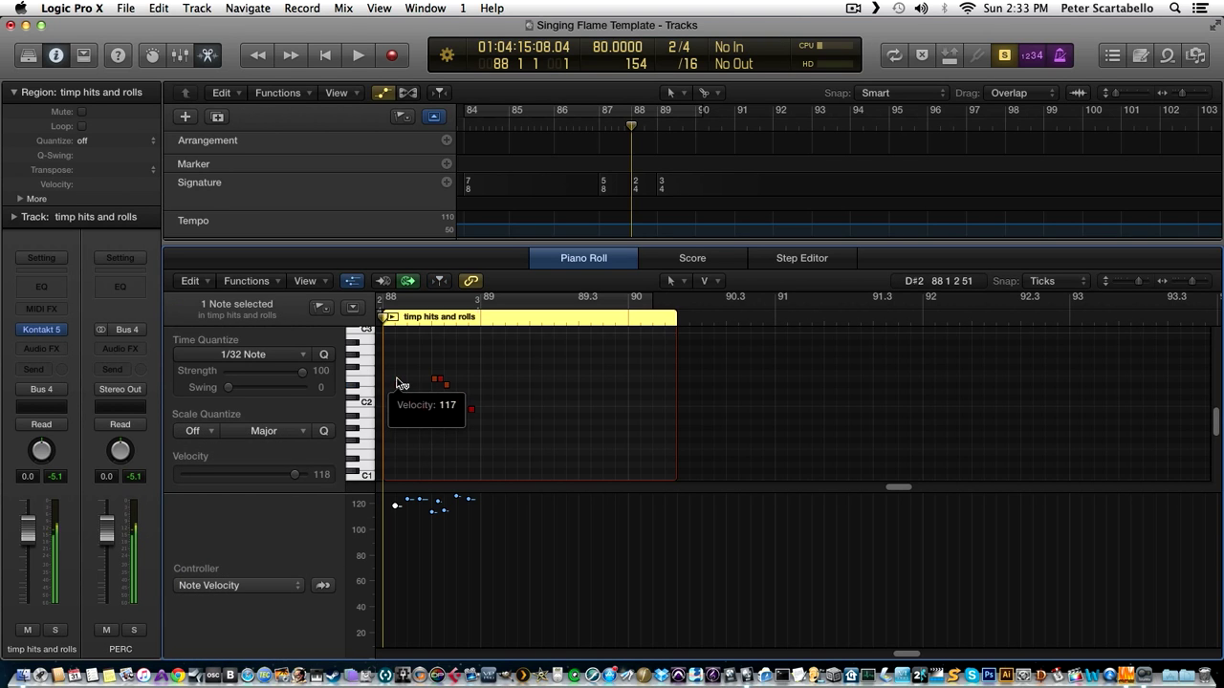
pyautogui.moveTo(402, 385); pyautogui.dragTo(399, 376)
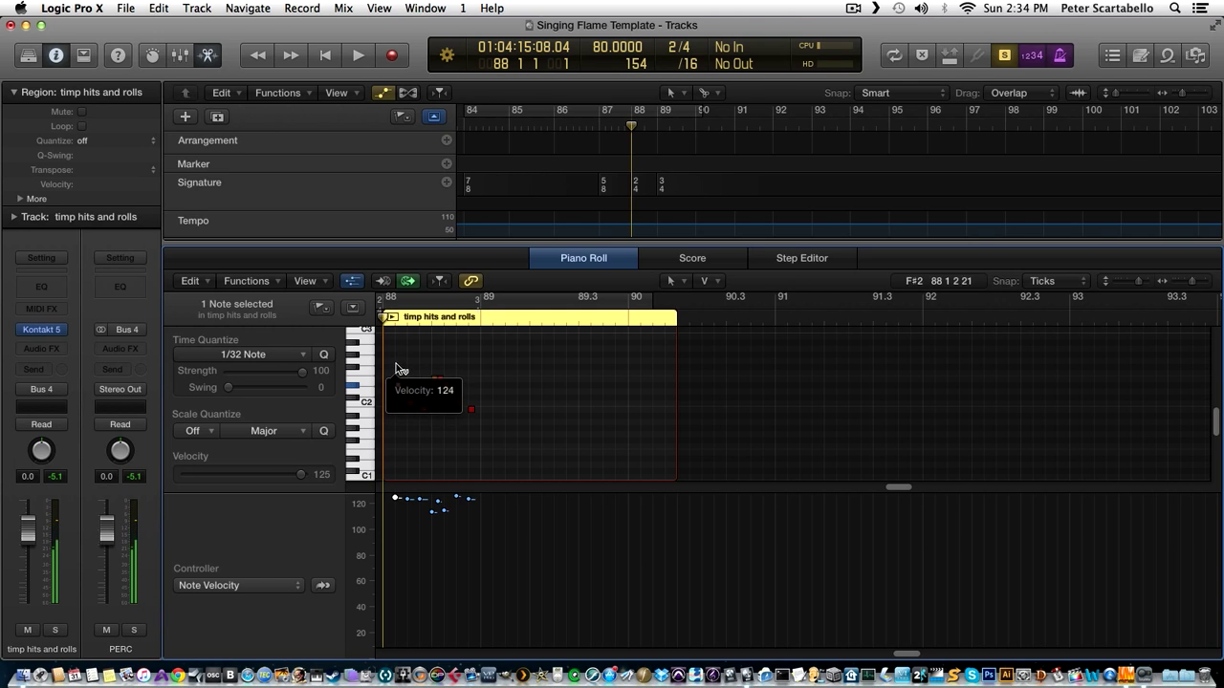
pyautogui.click(435, 383)
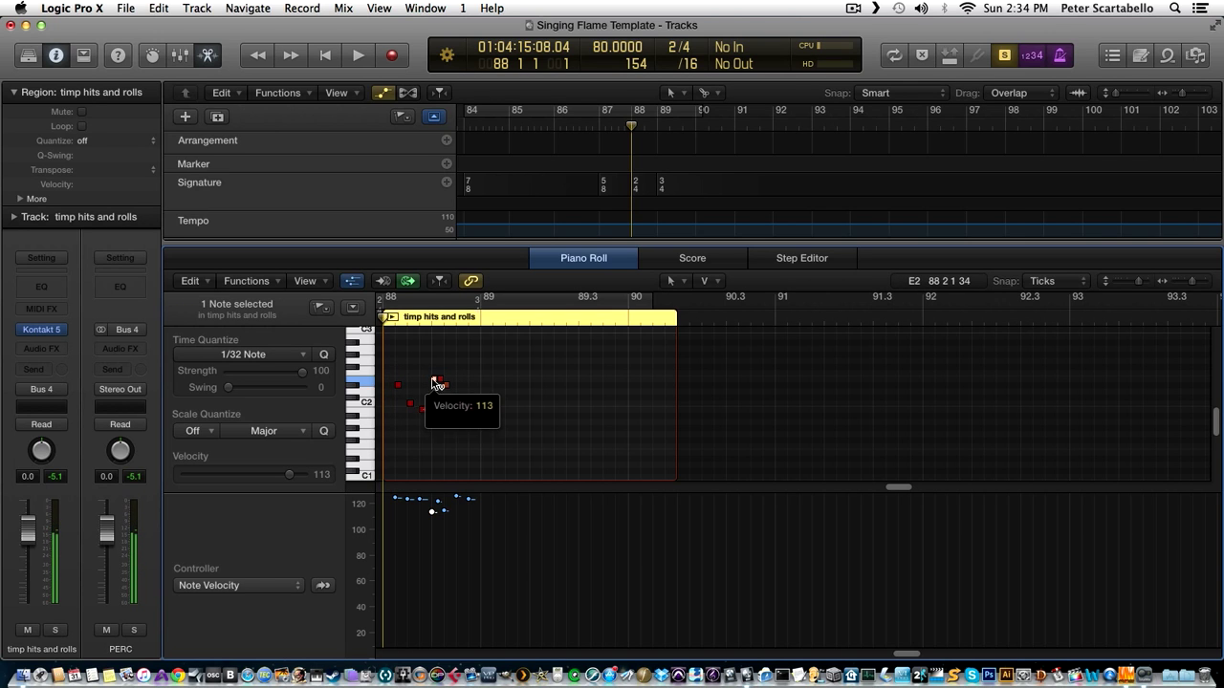
pyautogui.moveTo(435, 384); pyautogui.dragTo(431, 350)
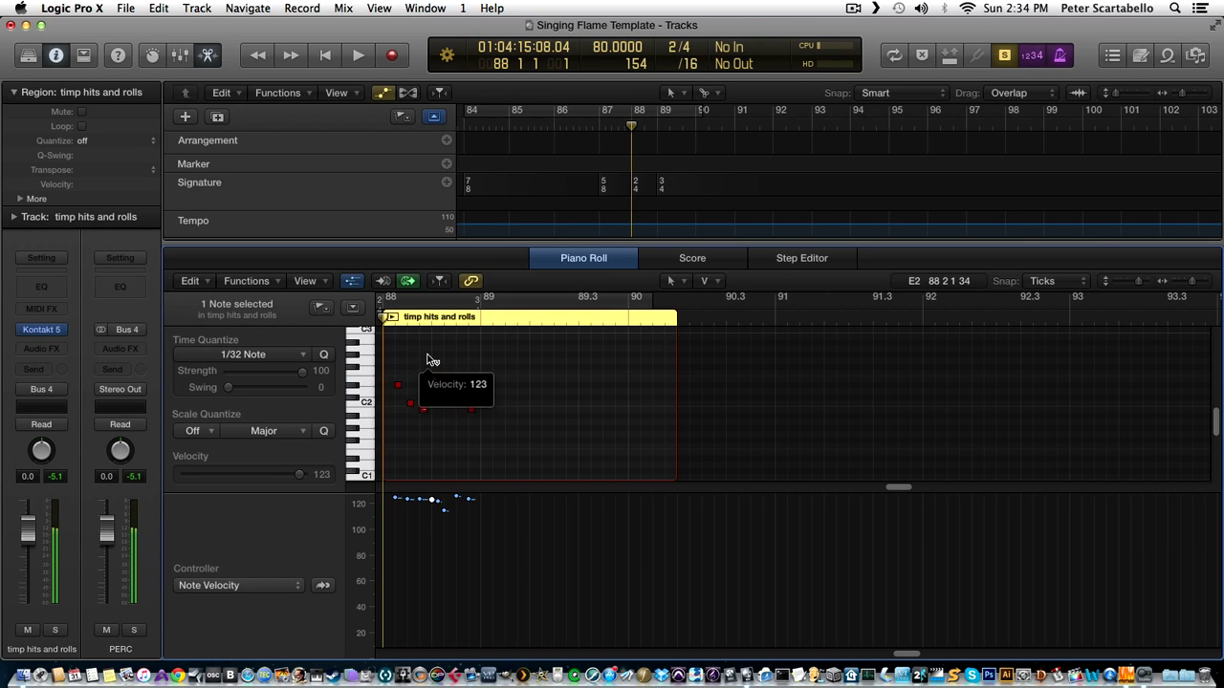
pyautogui.click(423, 409)
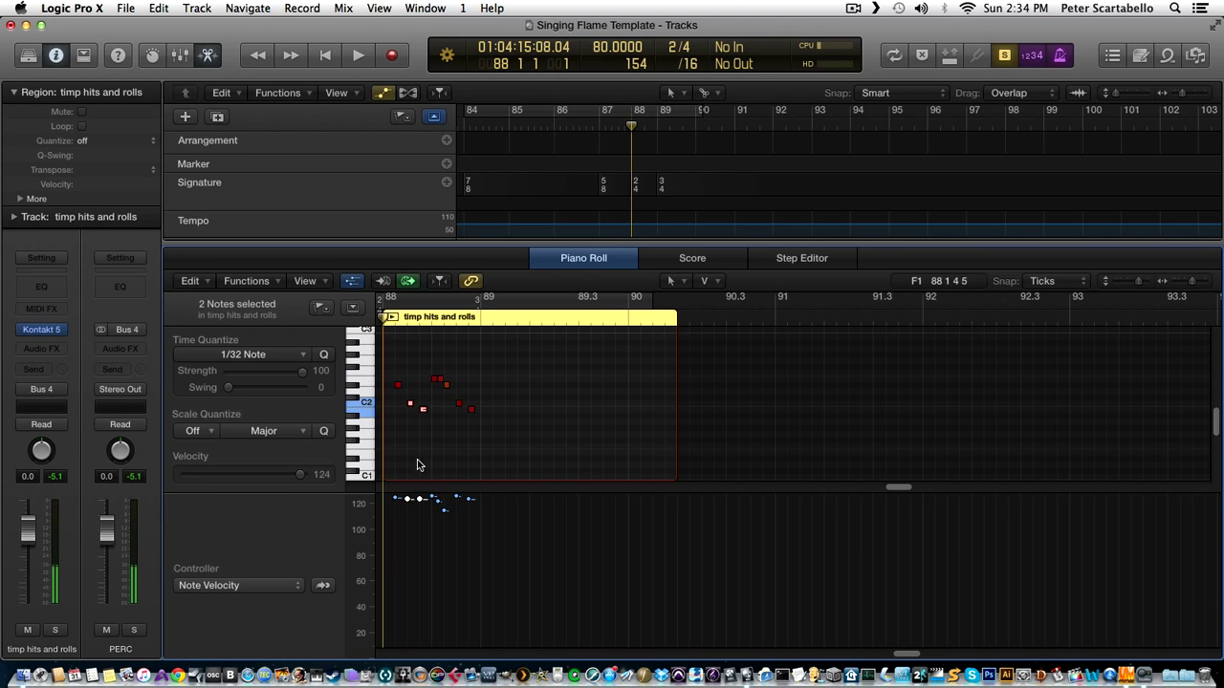
pyautogui.moveTo(423, 409); pyautogui.dragTo(422, 418)
pyautogui.click(409, 405)
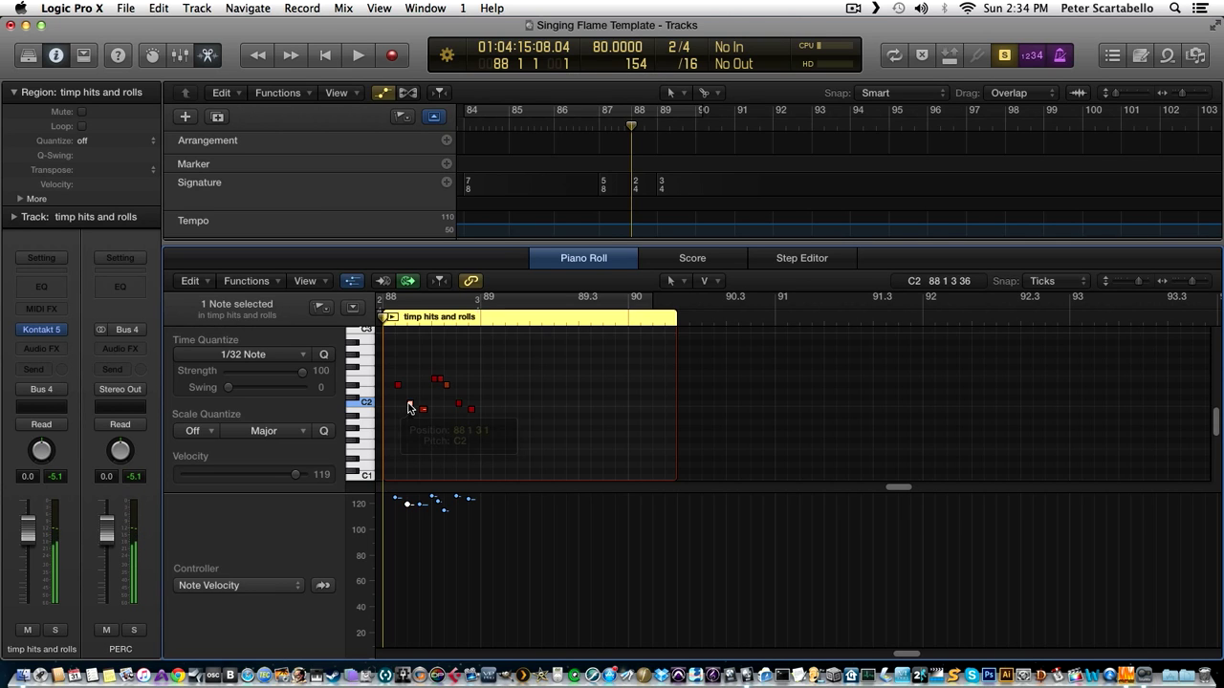
pyautogui.click(411, 408)
pyautogui.moveTo(411, 408); pyautogui.dragTo(414, 413)
# Check the remaining hits' velocities and lower the later C2 hit to 111.
pyautogui.click(423, 411)
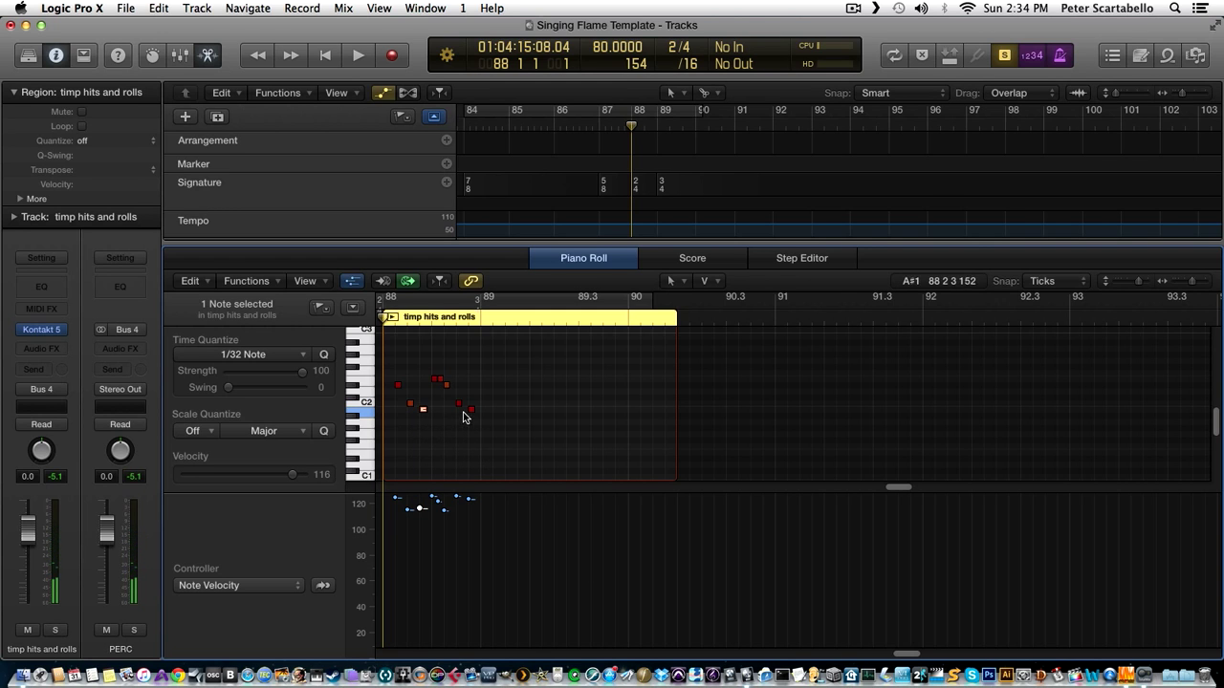
pyautogui.click(447, 386)
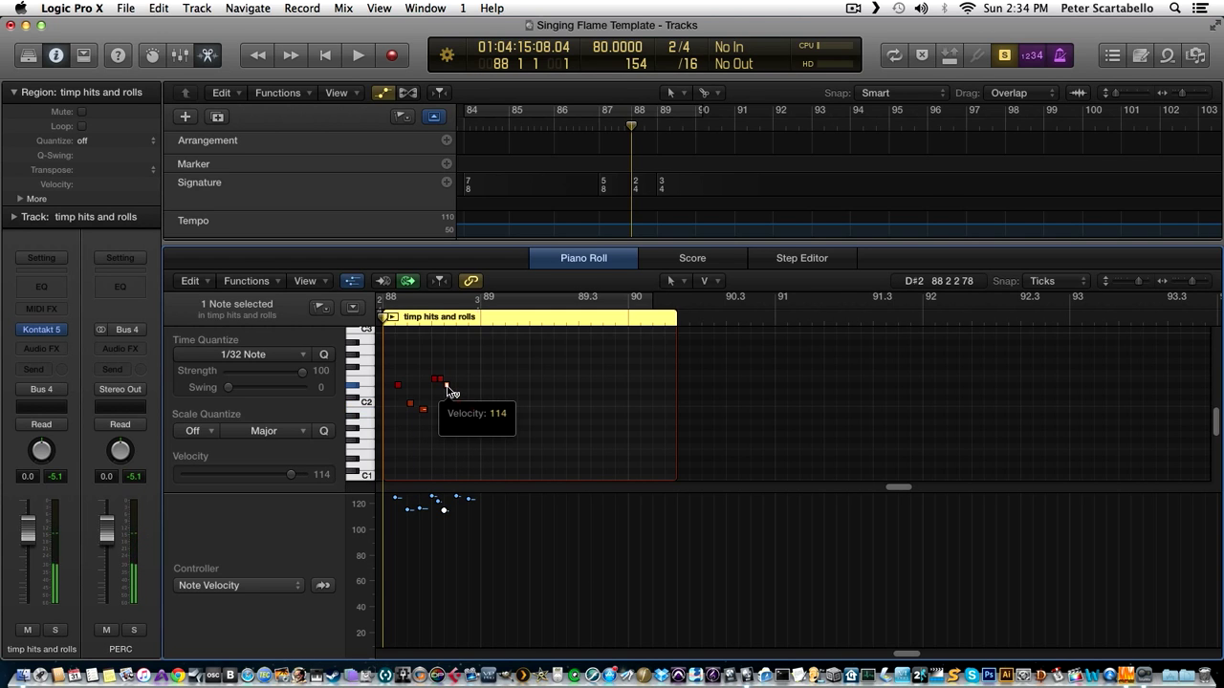
pyautogui.click(459, 404)
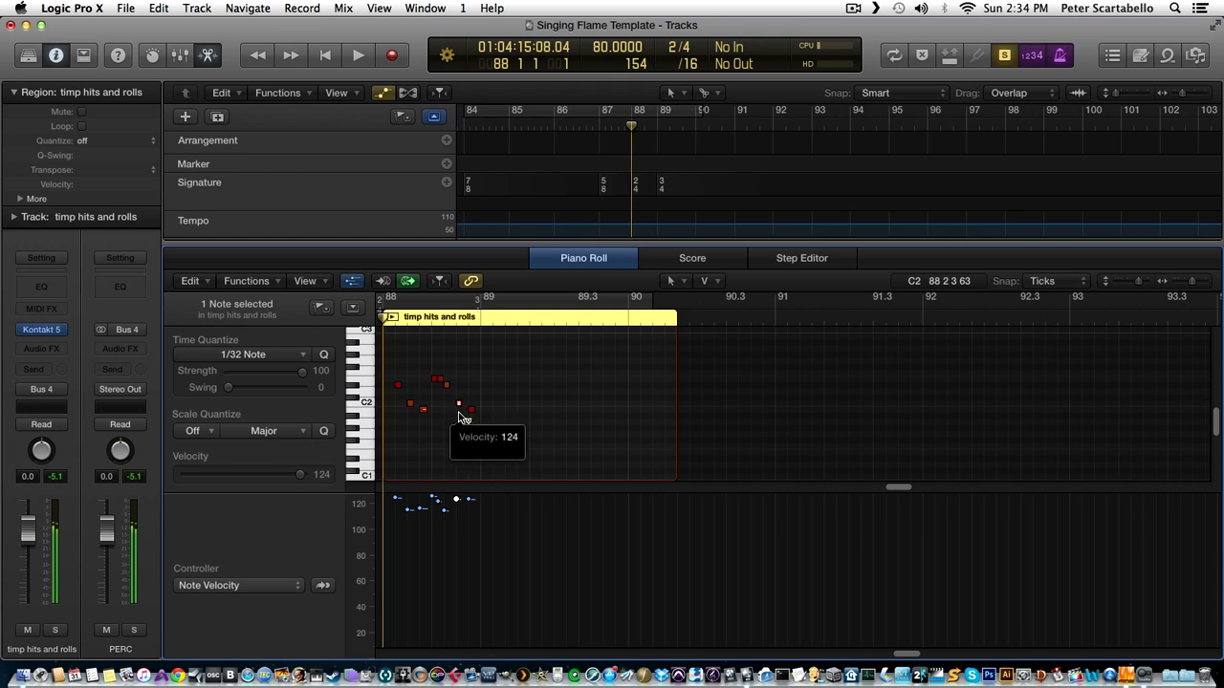
pyautogui.click(472, 410)
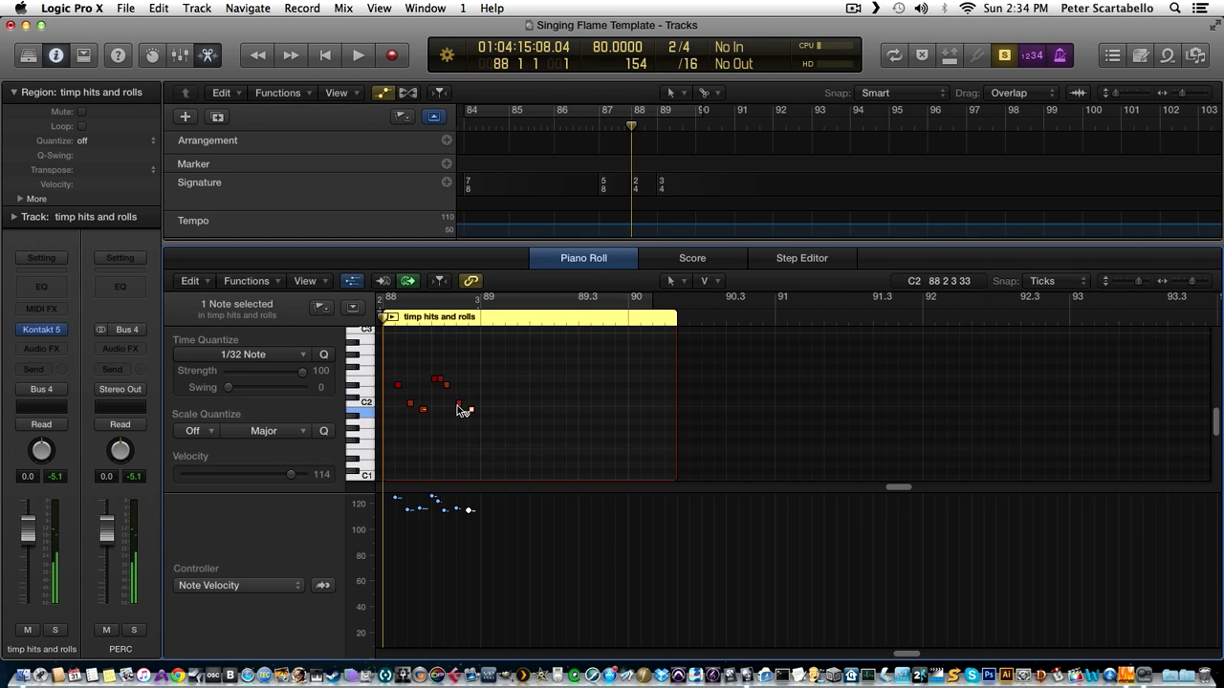
pyautogui.click(459, 405)
pyautogui.moveTo(461, 413); pyautogui.dragTo(460, 419)
# Play the edited timpani hits back from the region start and close the editor.
pyautogui.press('space')
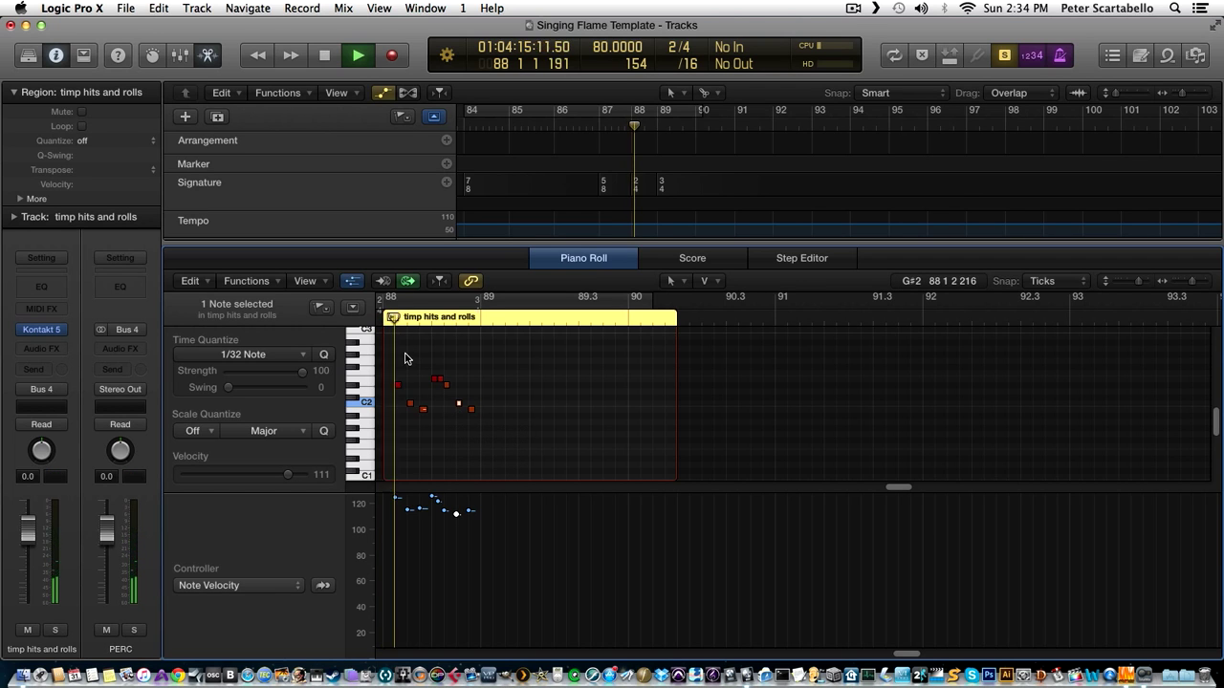
pyautogui.press('space')
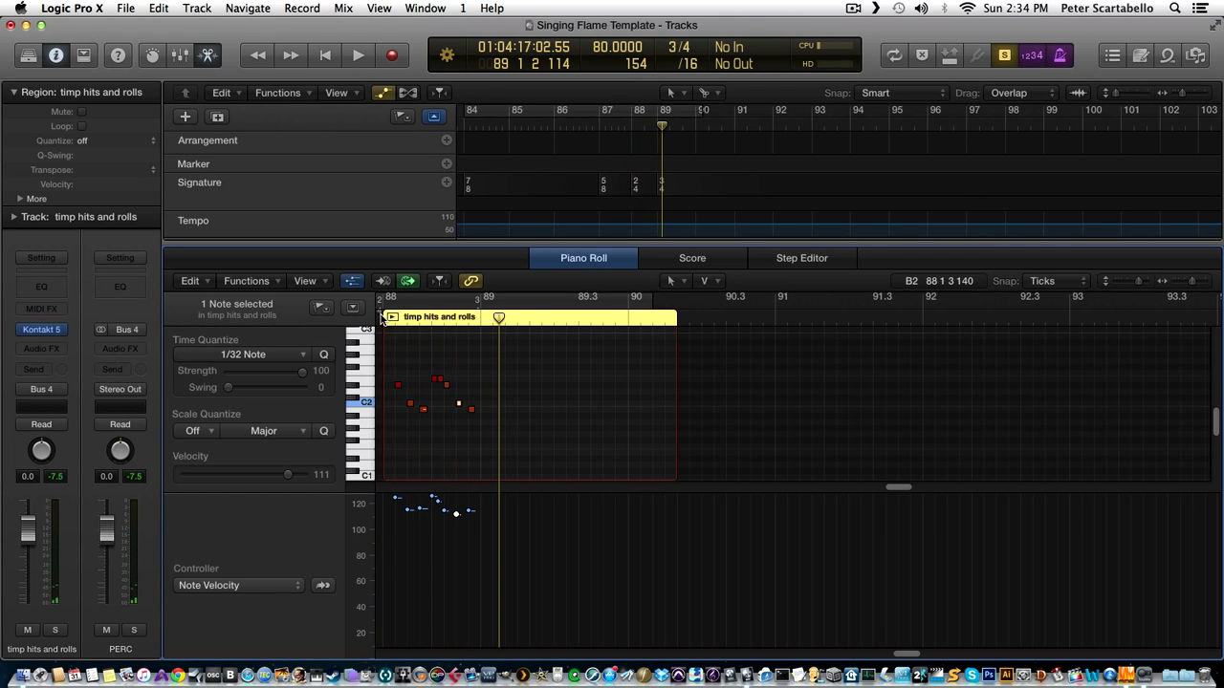
pyautogui.hotkey('shift', 'space')
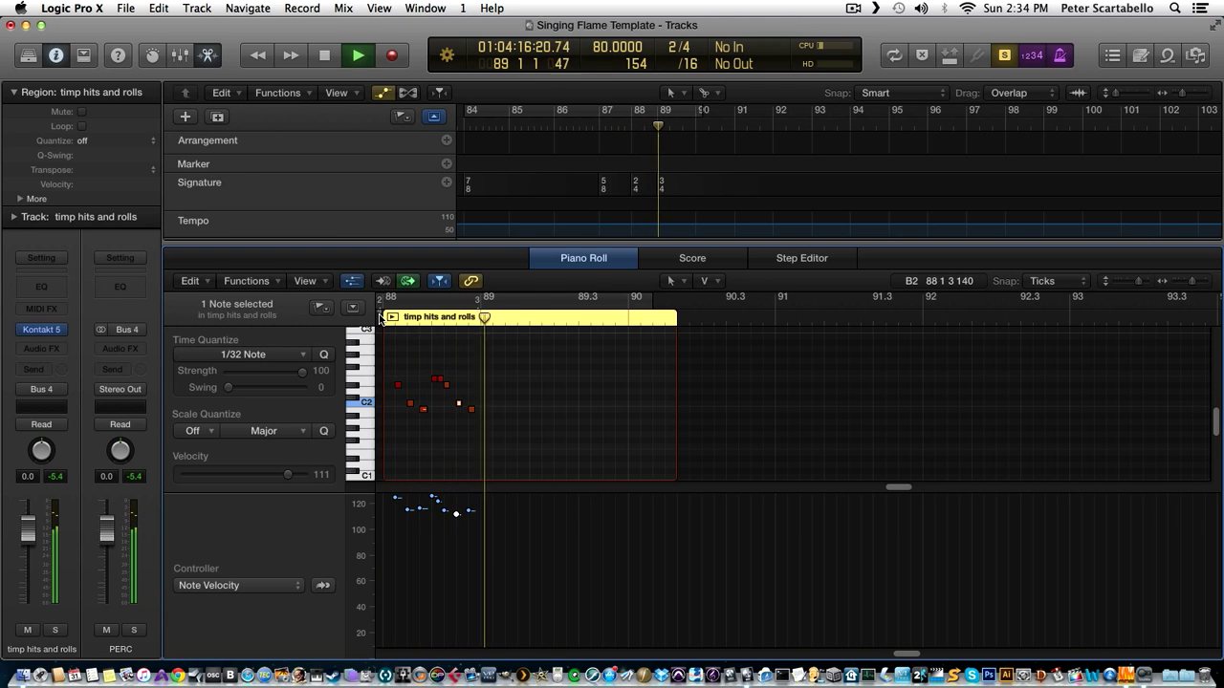
pyautogui.press('space')
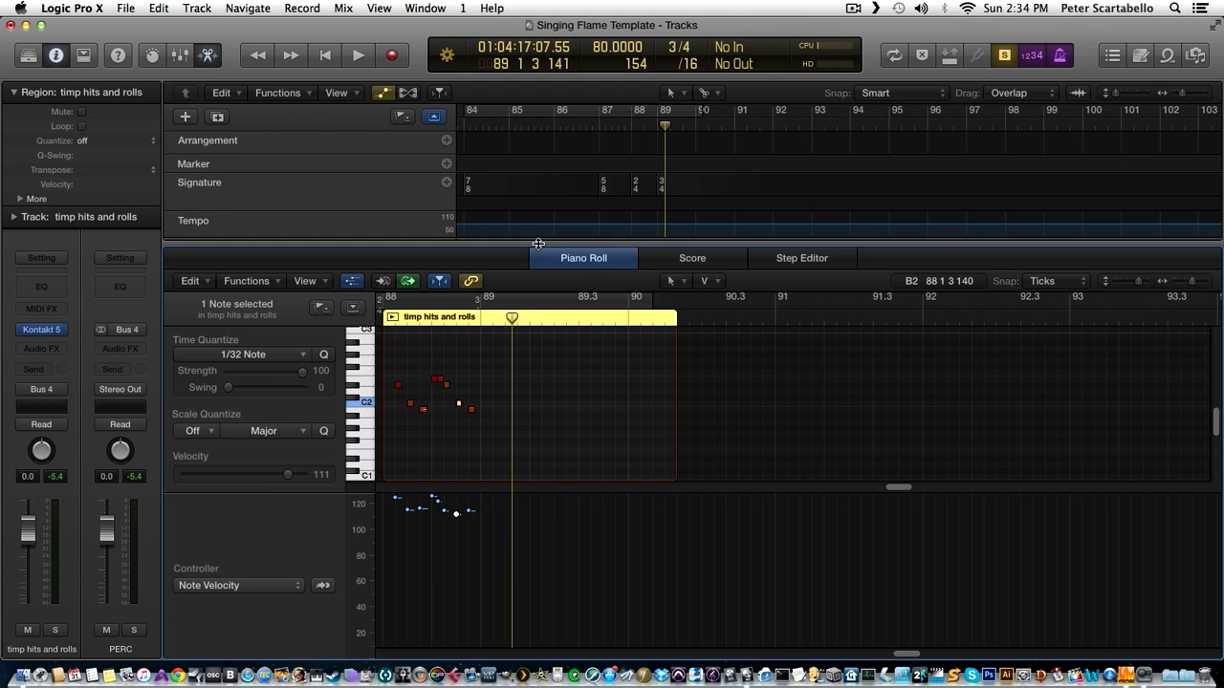
pyautogui.press('e')
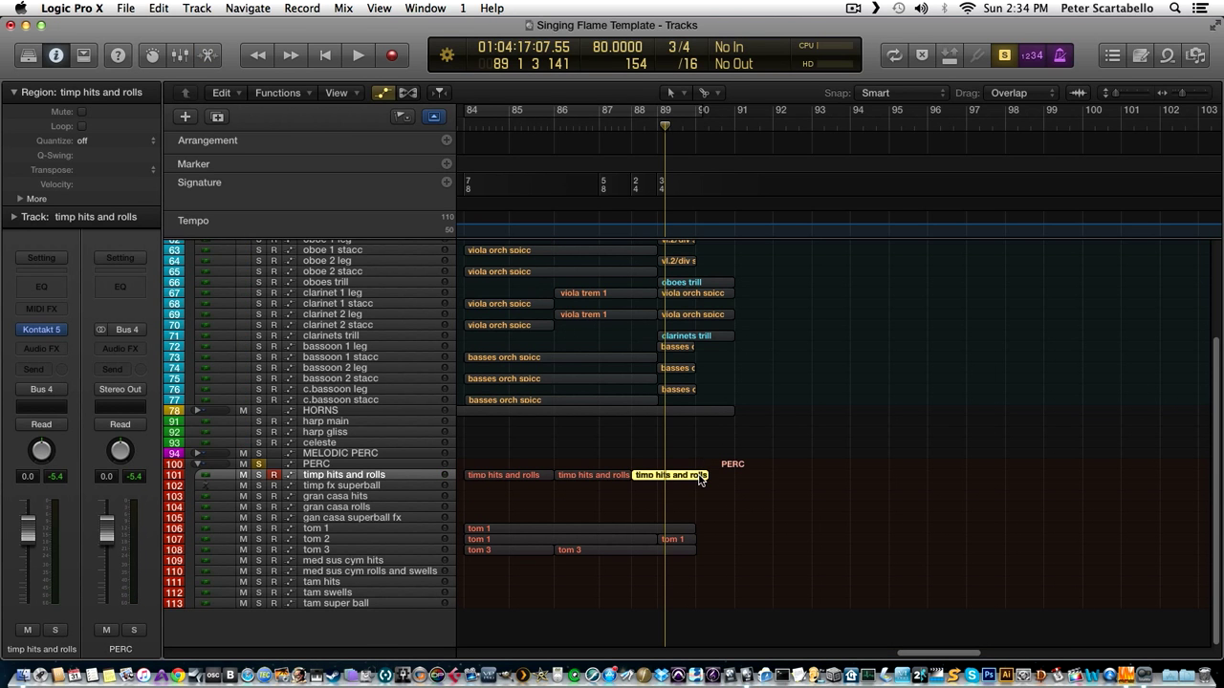
# Trim the last timp region to end at bar 89, then record a new take from bar 89.
pyautogui.moveTo(699, 478); pyautogui.dragTo(650, 487)
pyautogui.moveTo(664, 128); pyautogui.dragTo(657, 128)
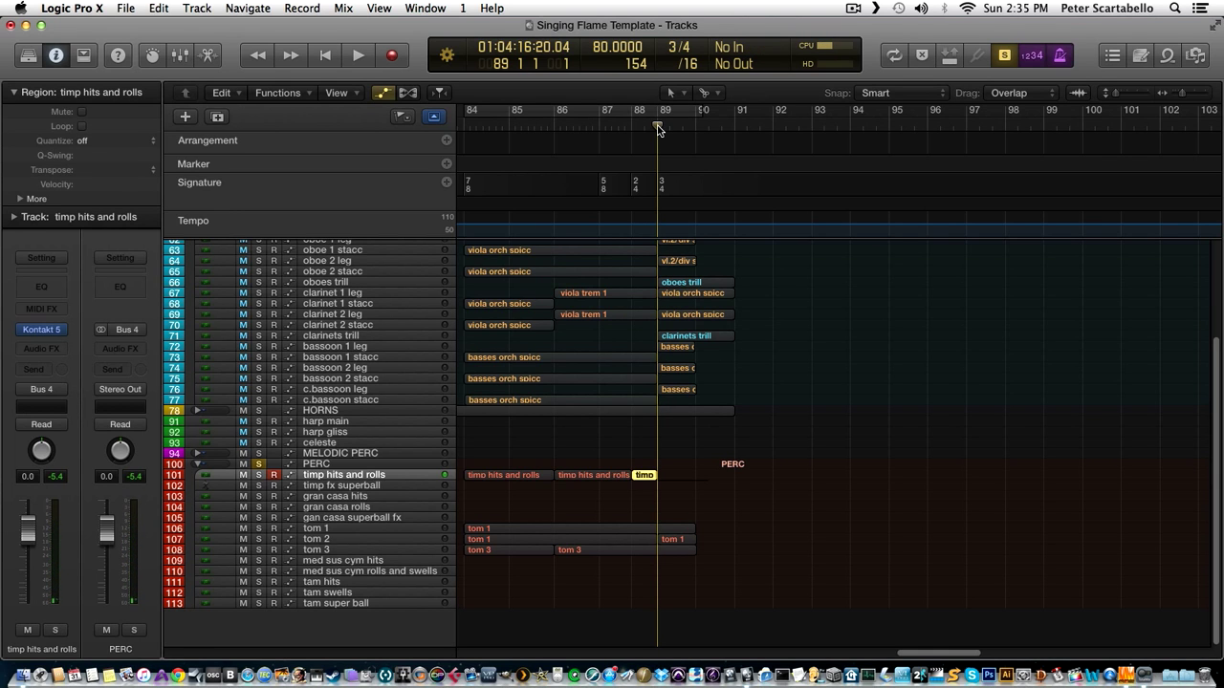
pyautogui.press('space')
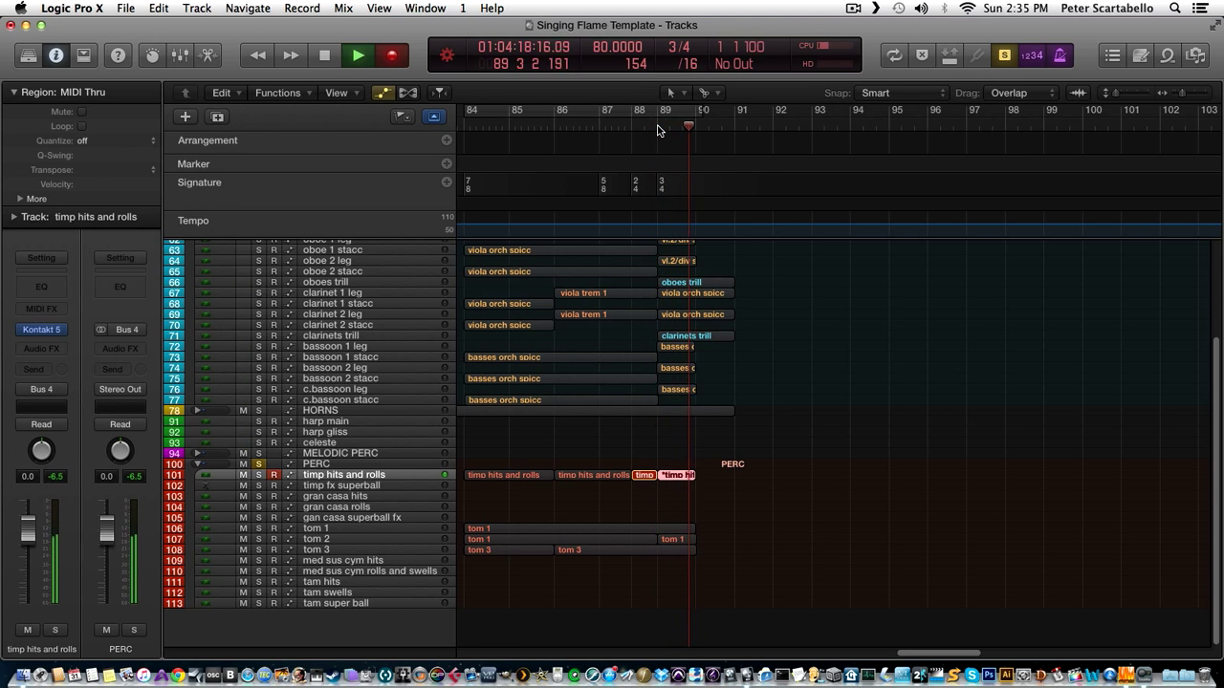
pyautogui.press('space')
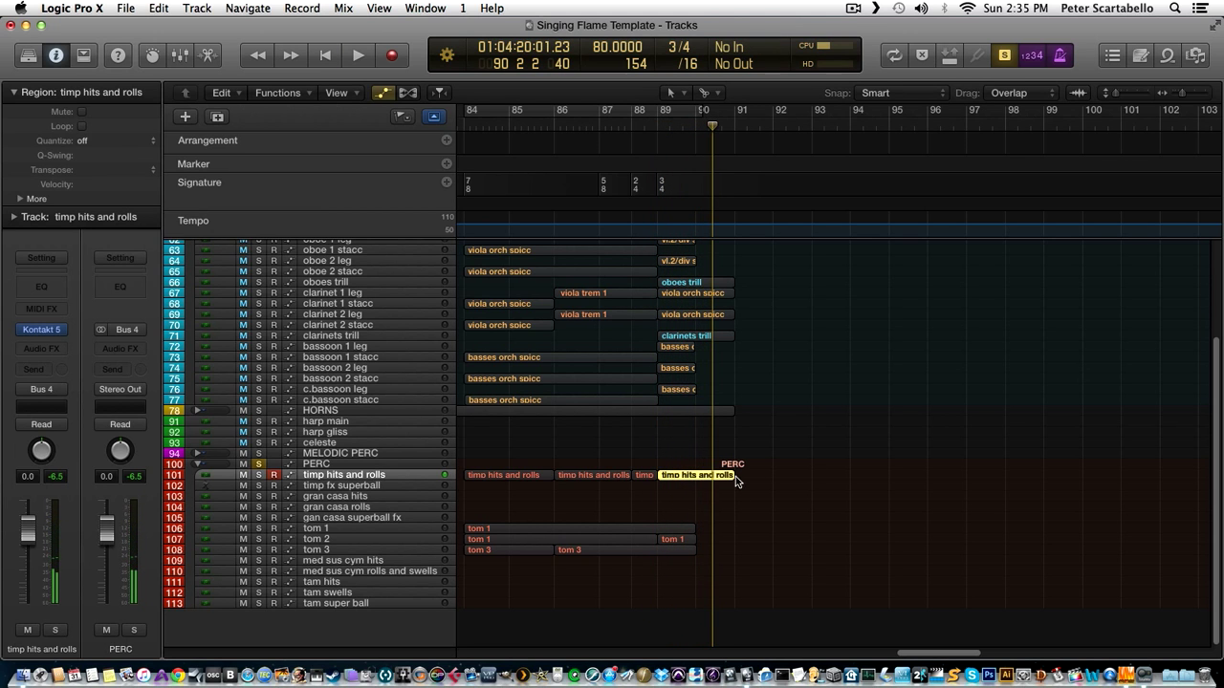
# Shorten the roll note in the new region and show its Modulation controller lane.
pyautogui.doubleClick(721, 478)
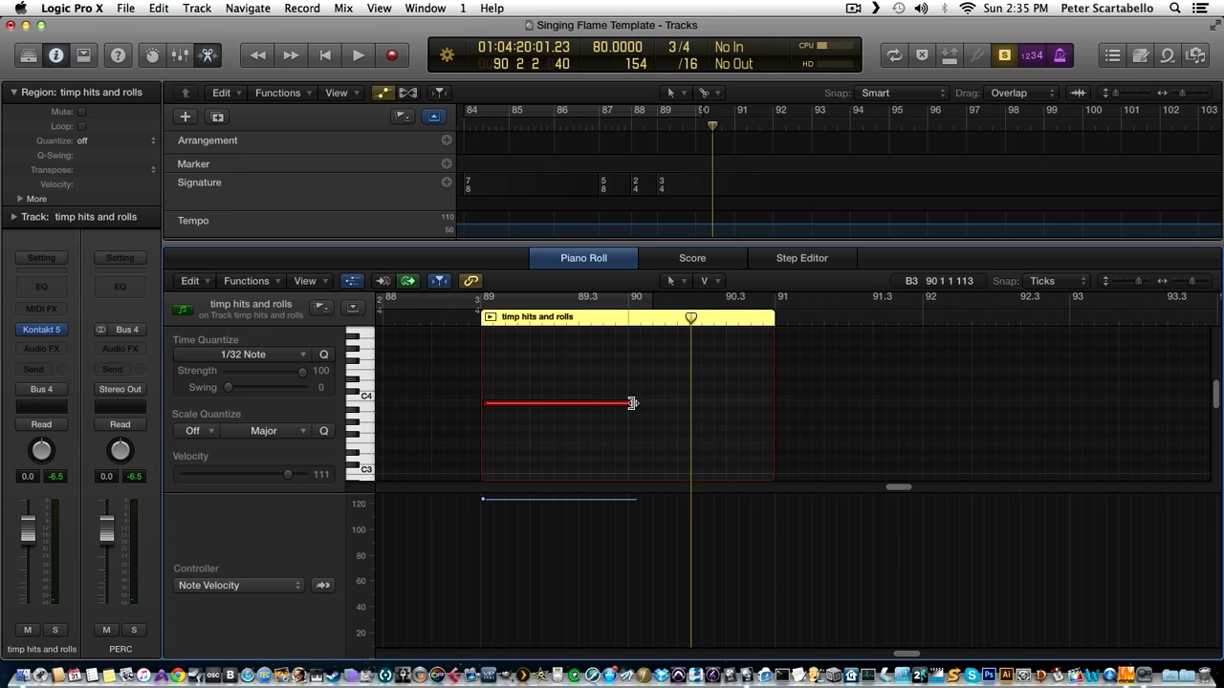
pyautogui.moveTo(632, 403); pyautogui.dragTo(615, 407)
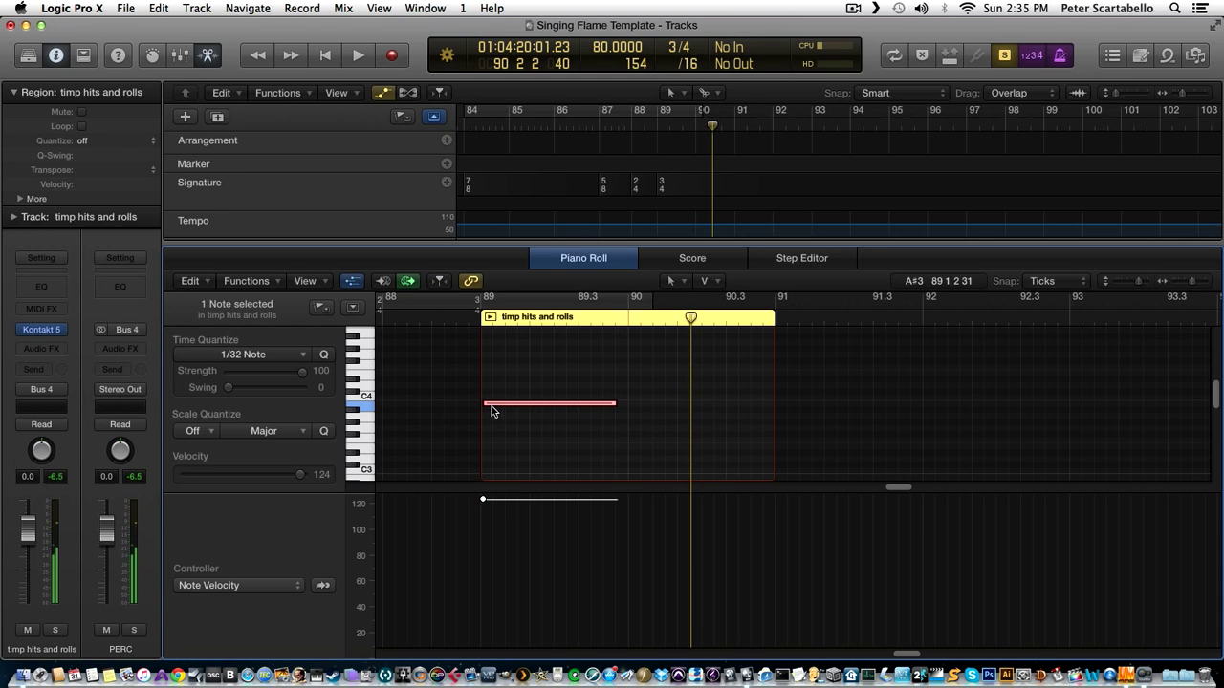
pyautogui.click(241, 590)
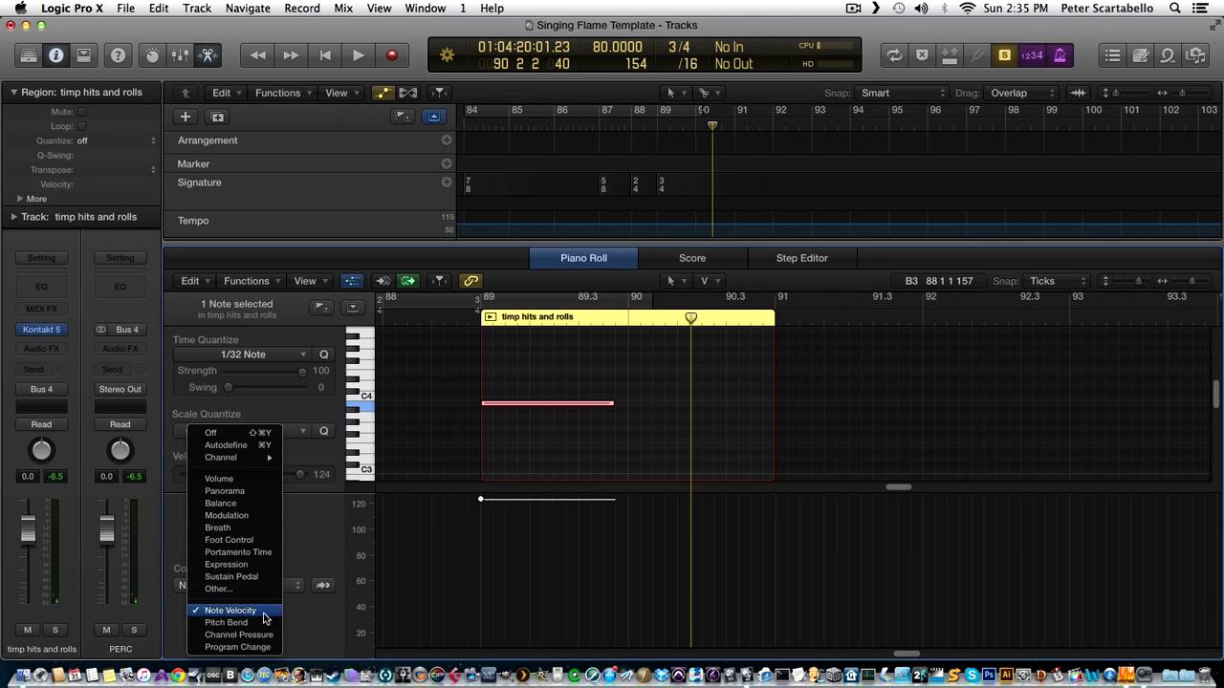
pyautogui.click(268, 516)
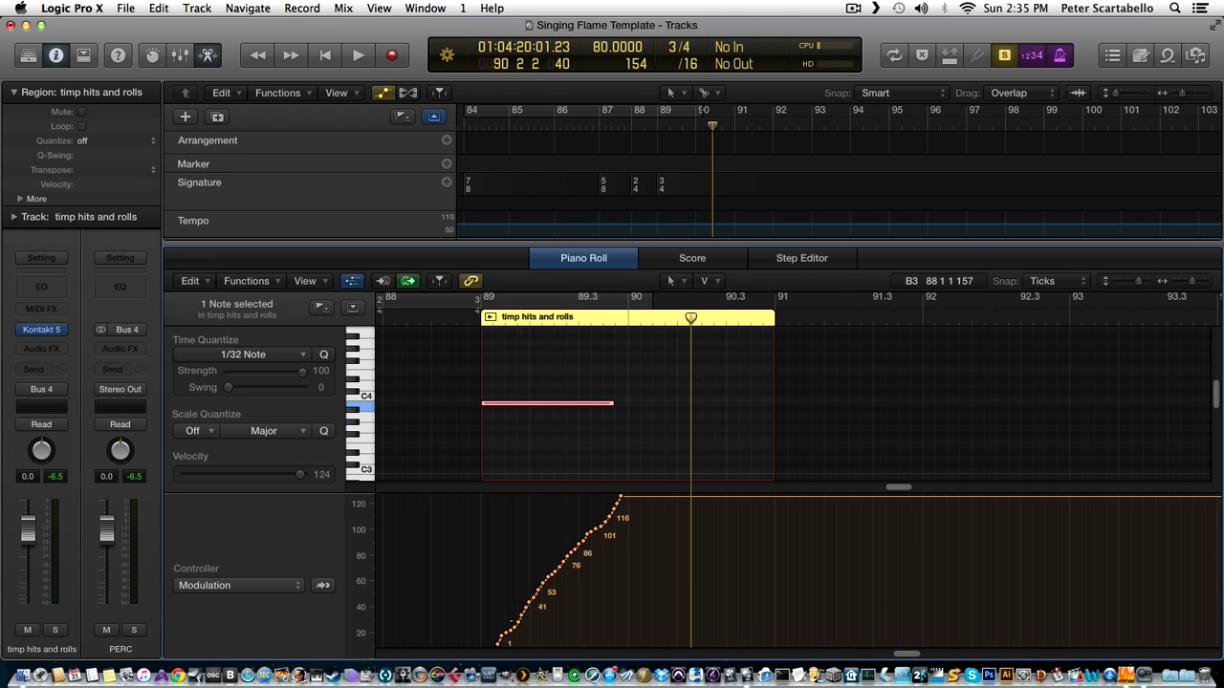
# Drag the modulation curve into a swell peaking at 127 and play it back.
pyautogui.moveTo(521, 623); pyautogui.dragTo(551, 577)
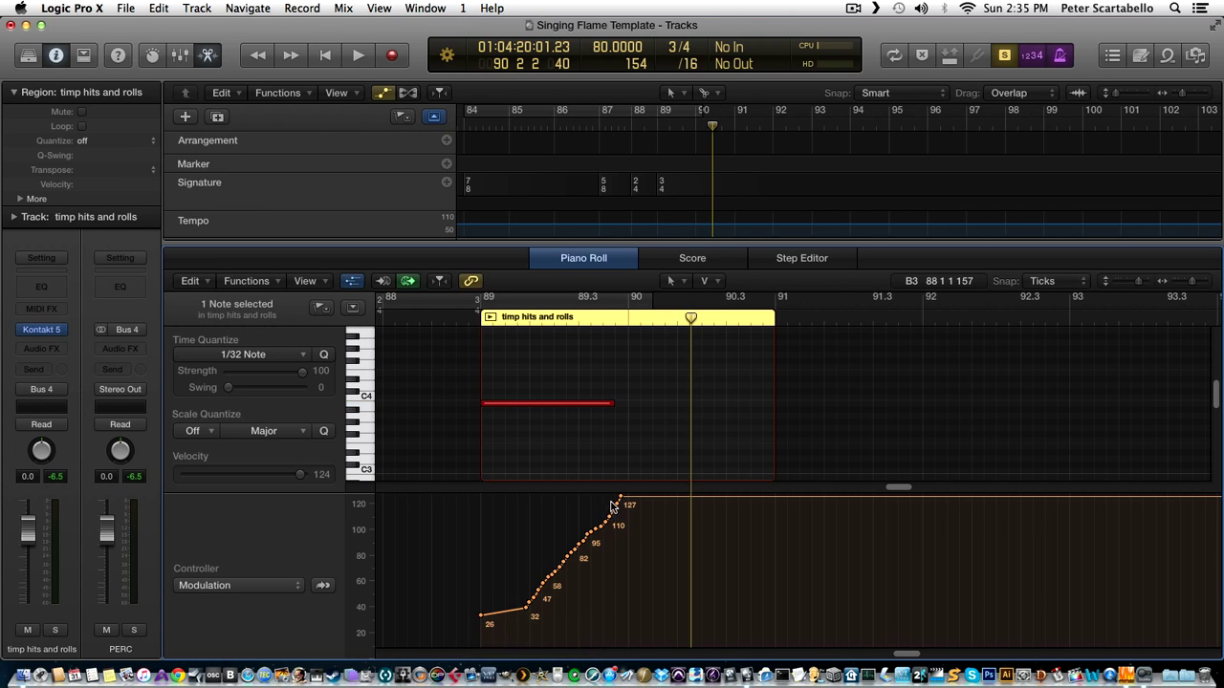
pyautogui.moveTo(622, 499); pyautogui.dragTo(601, 497)
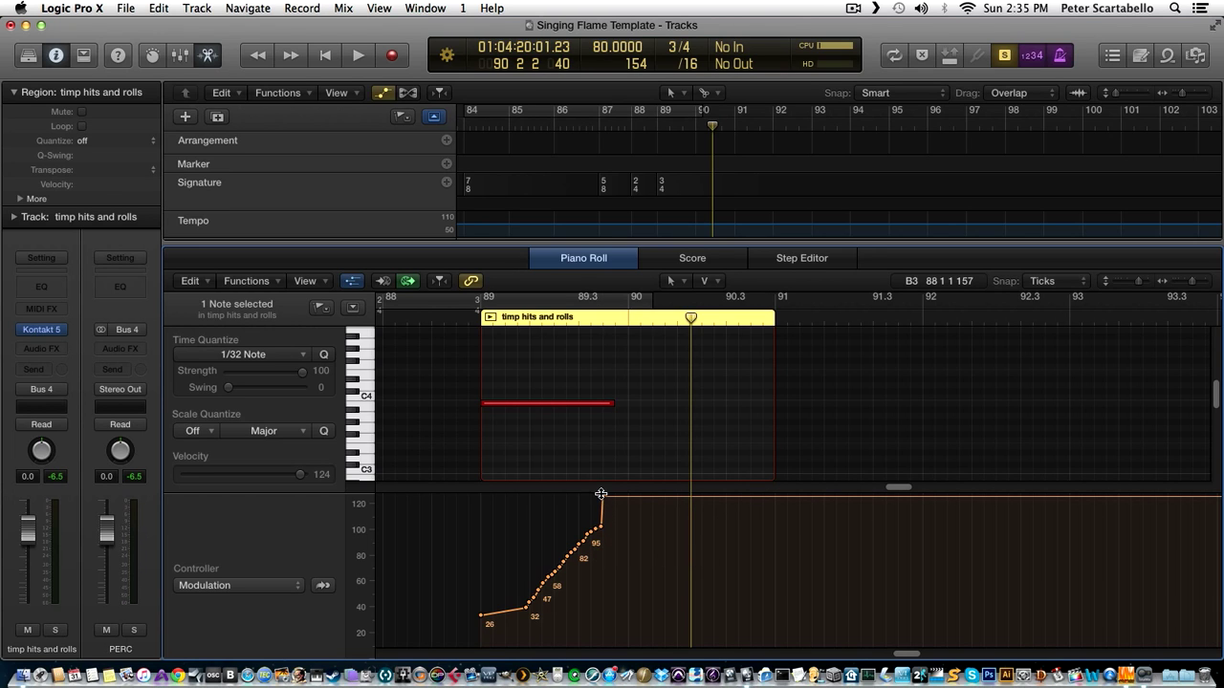
pyautogui.moveTo(602, 499); pyautogui.dragTo(557, 575)
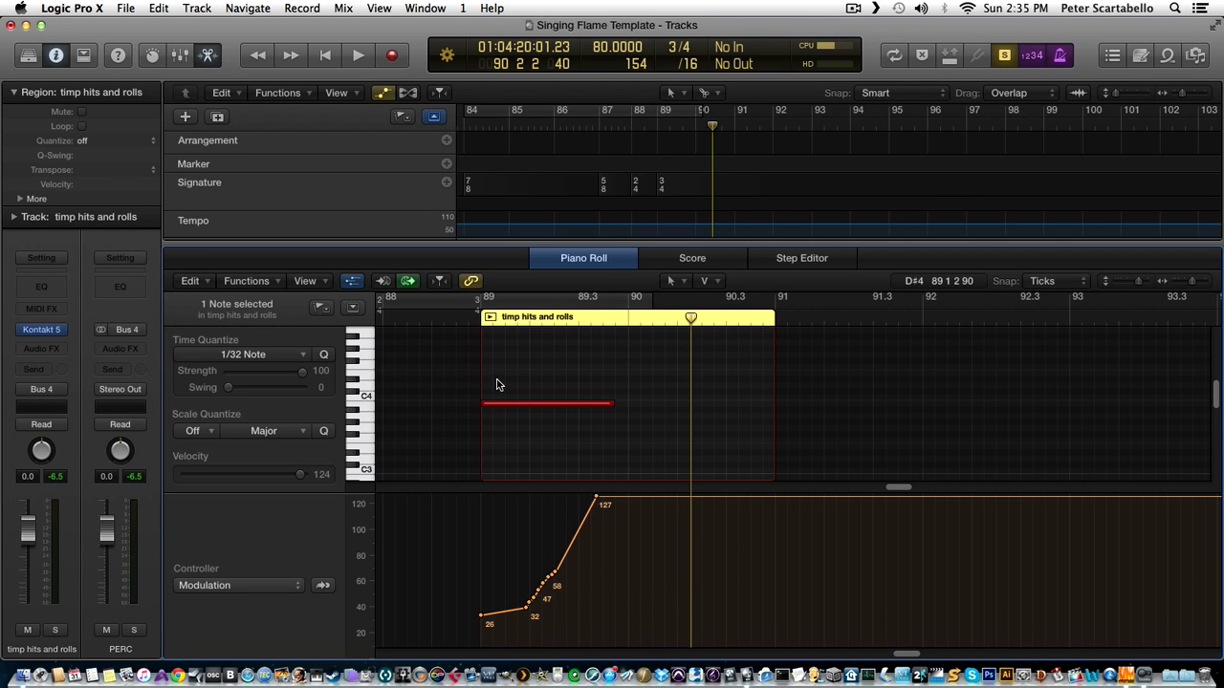
pyautogui.click(467, 325)
pyautogui.press('space')
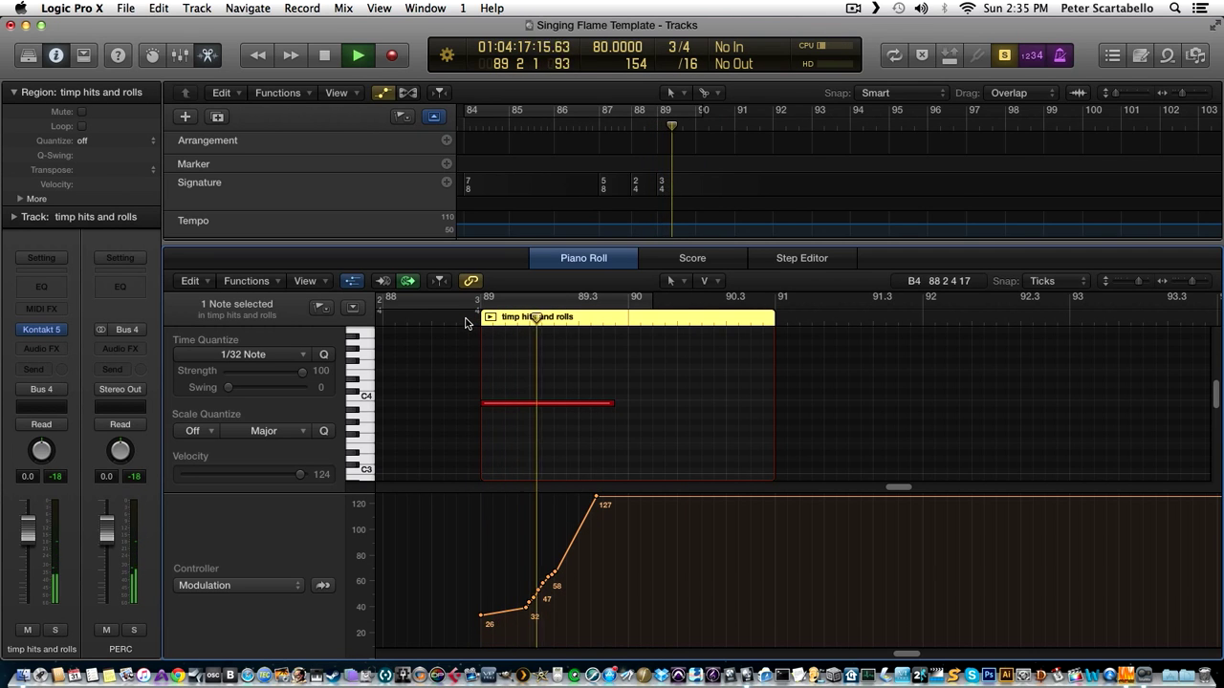
pyautogui.press('space')
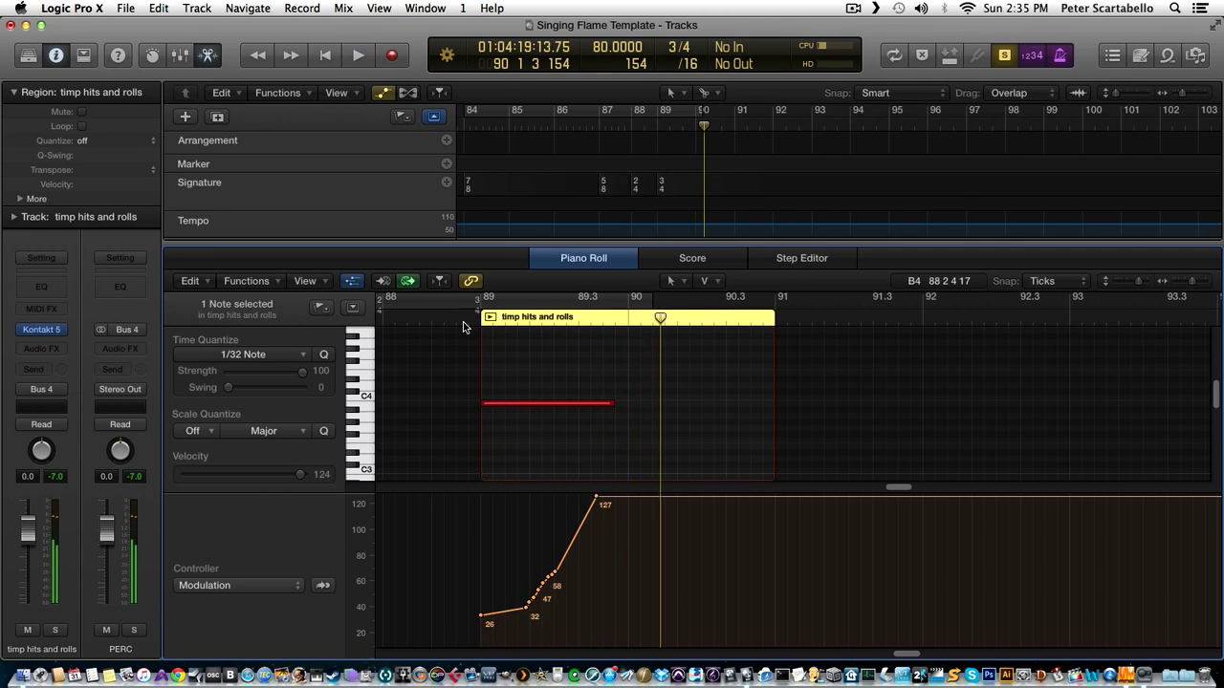
# Move the swell's low starting point to the region start and replay the roll.
pyautogui.click(535, 593)
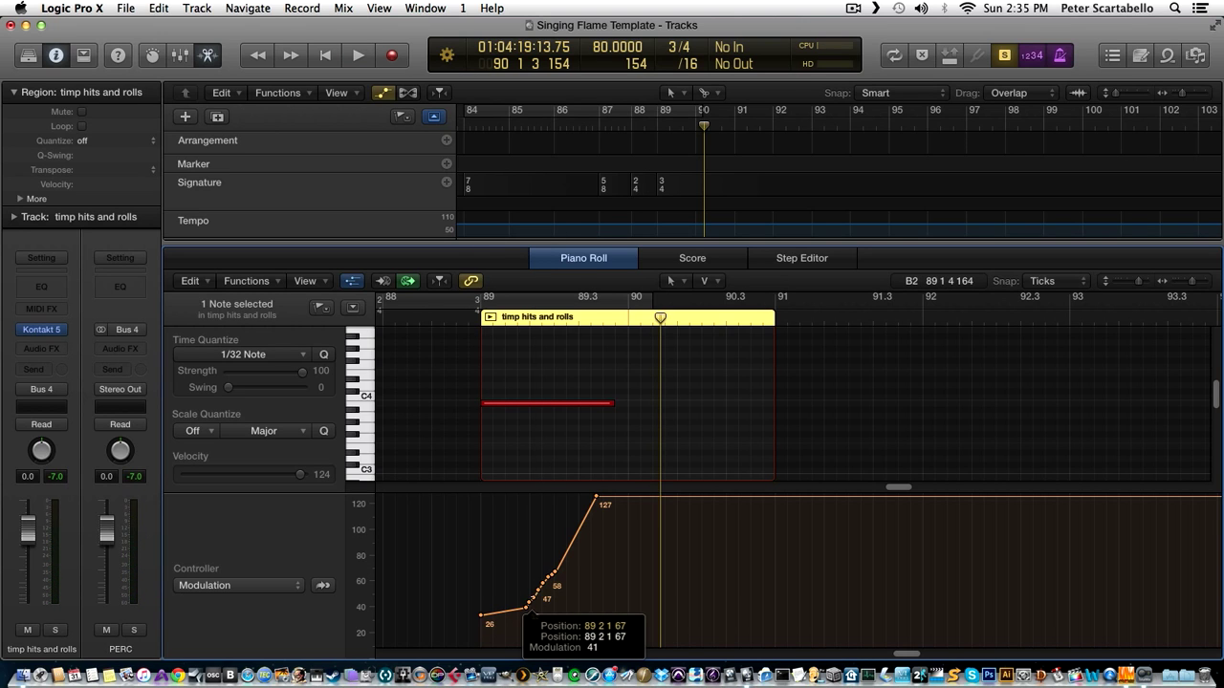
pyautogui.moveTo(542, 585); pyautogui.dragTo(480, 584)
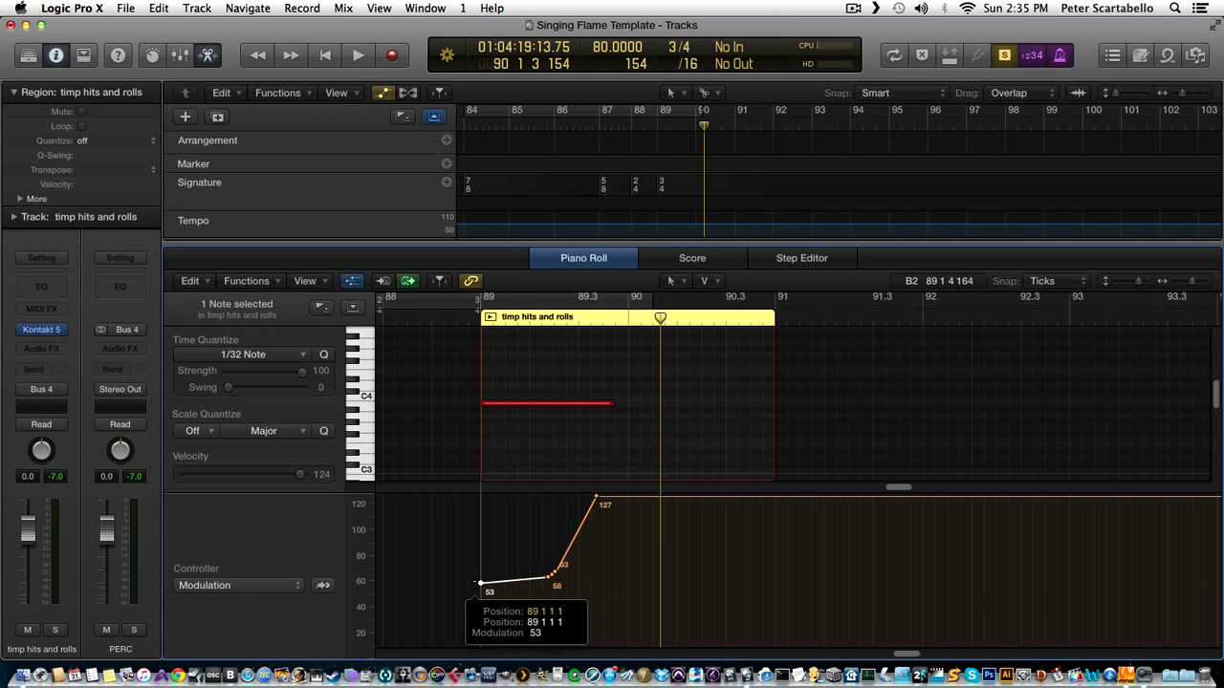
pyautogui.doubleClick(466, 320)
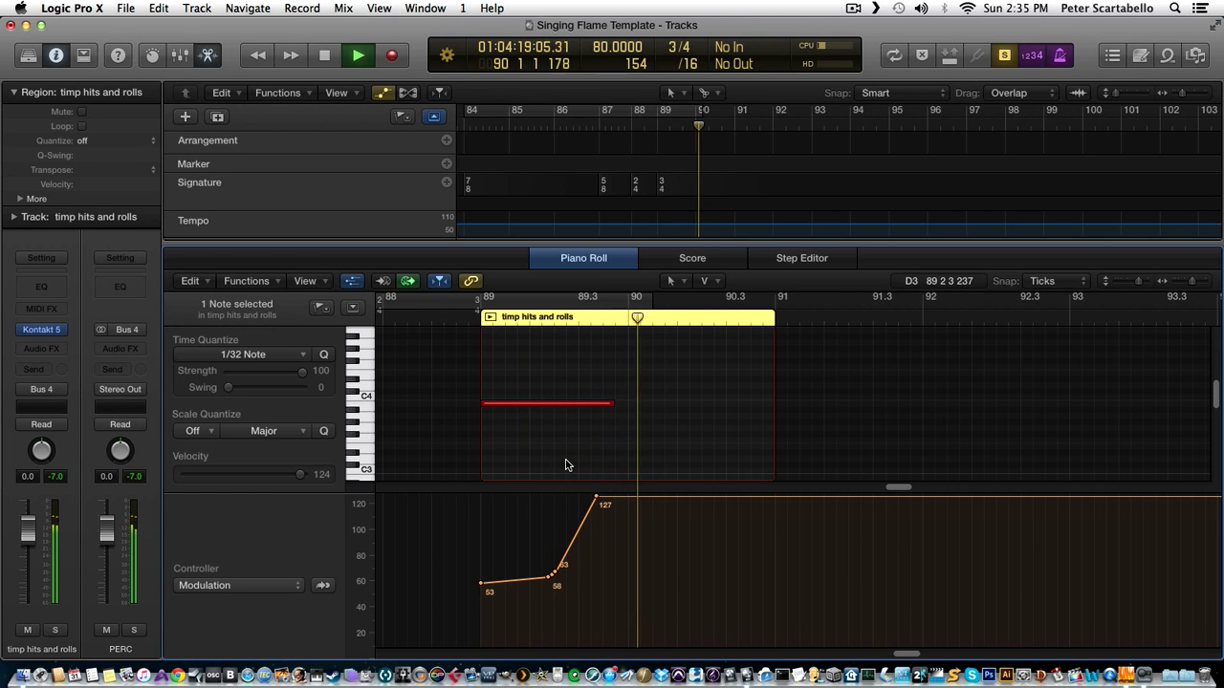
pyautogui.press('space')
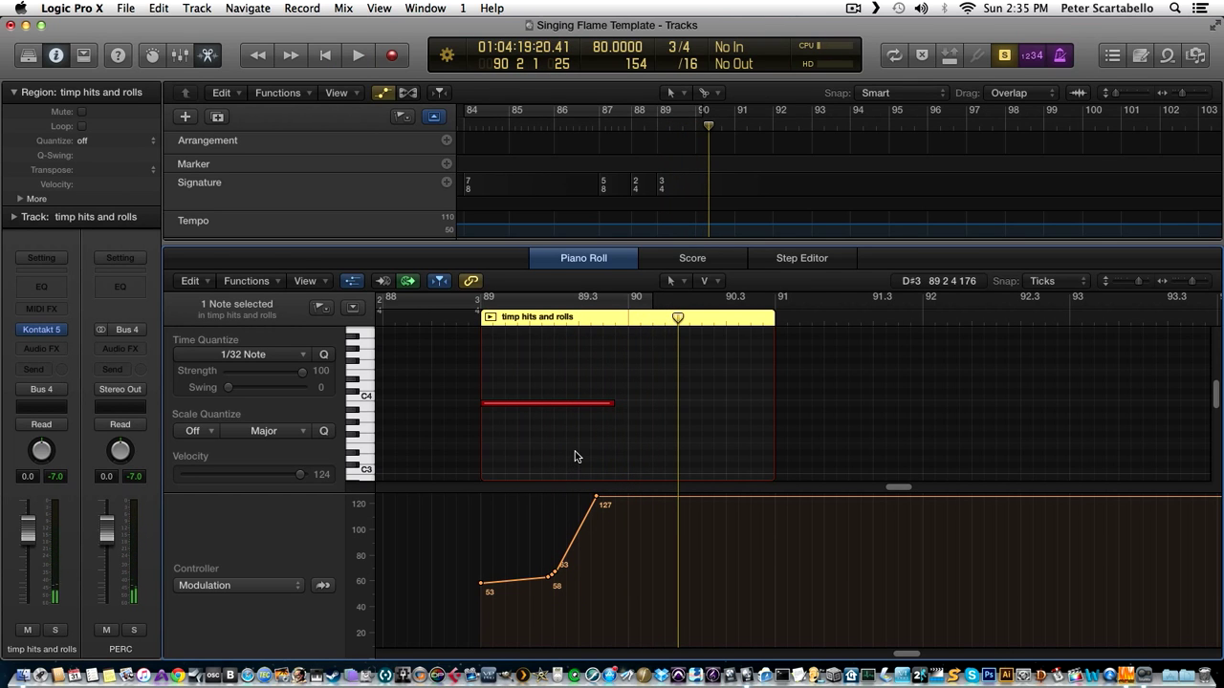
# Slightly lengthen the timp roll note, audition it, close the editor, and park the playhead at bar 89.
pyautogui.moveTo(616, 408); pyautogui.dragTo(619, 405)
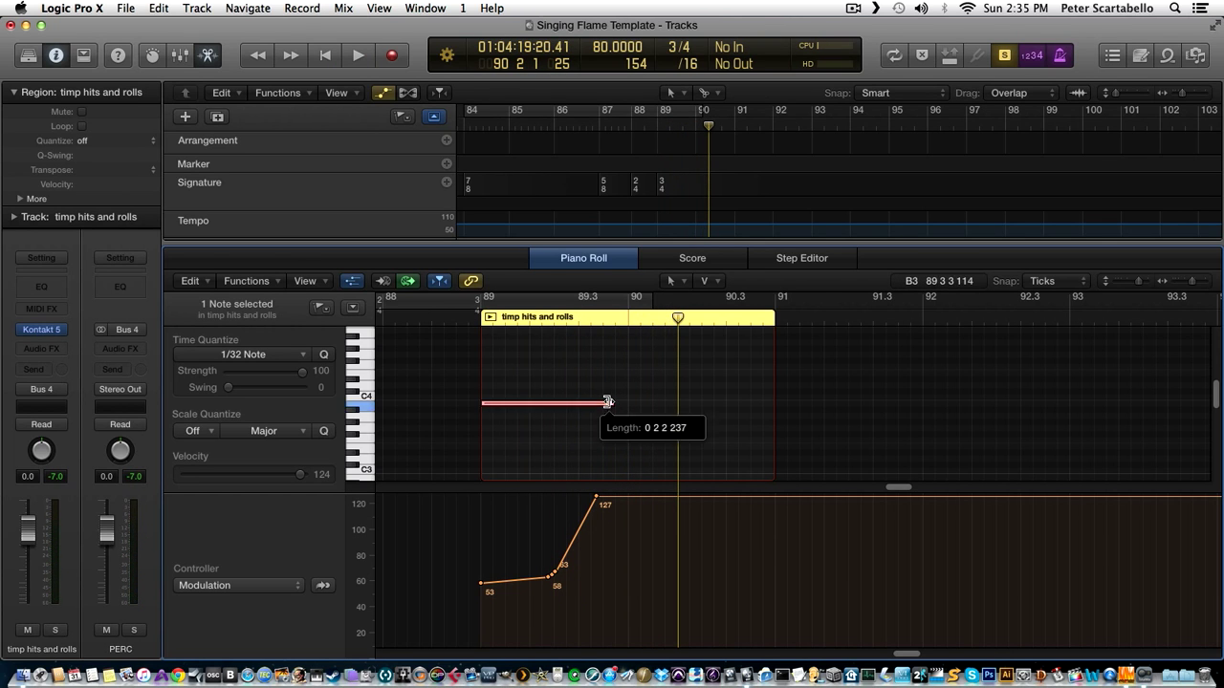
pyautogui.click(458, 319)
pyautogui.press('space')
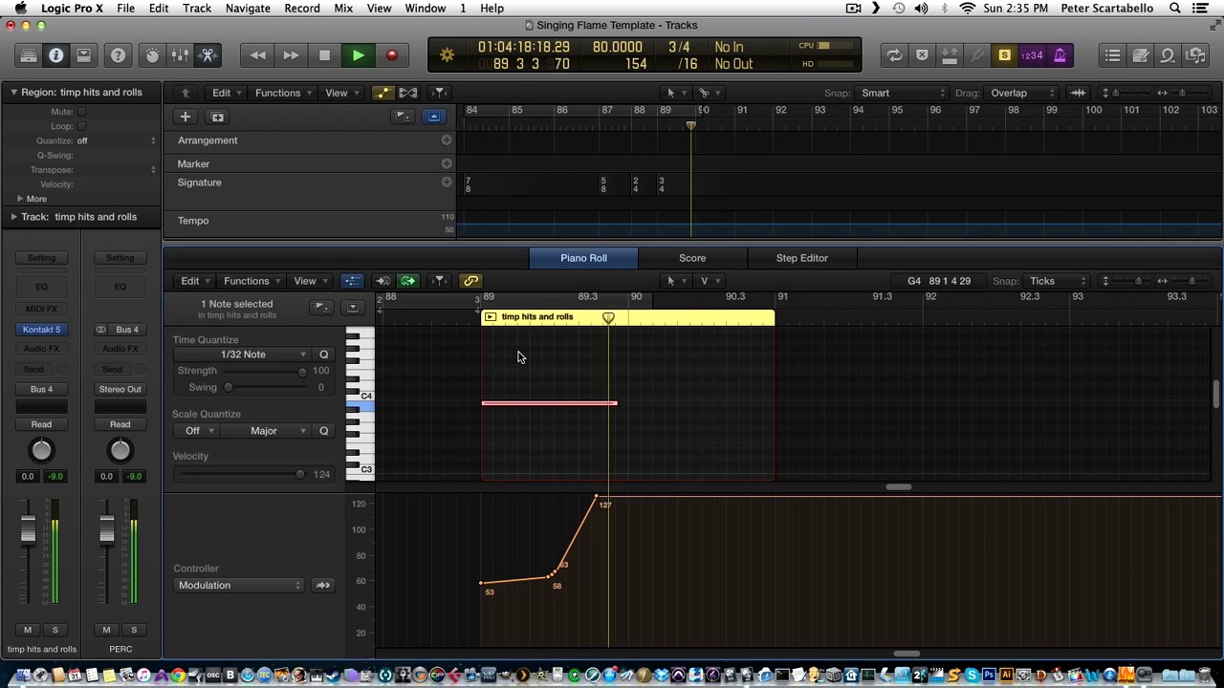
pyautogui.press('space')
pyautogui.press('p')
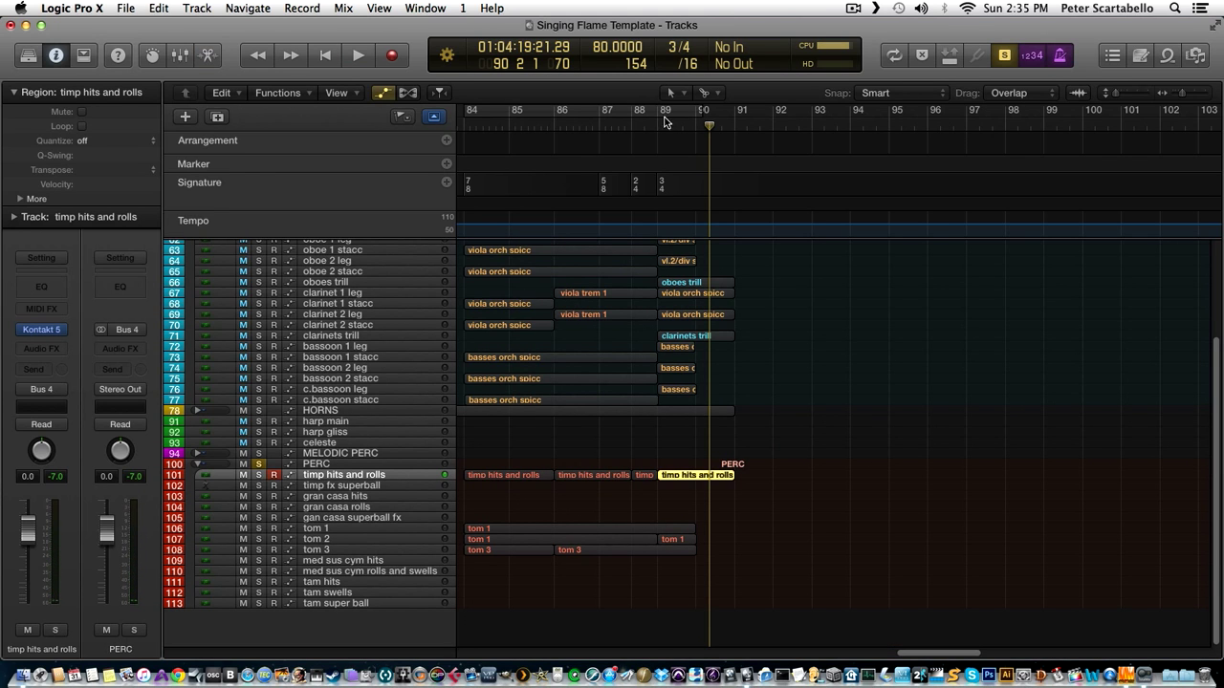
pyautogui.click(654, 123)
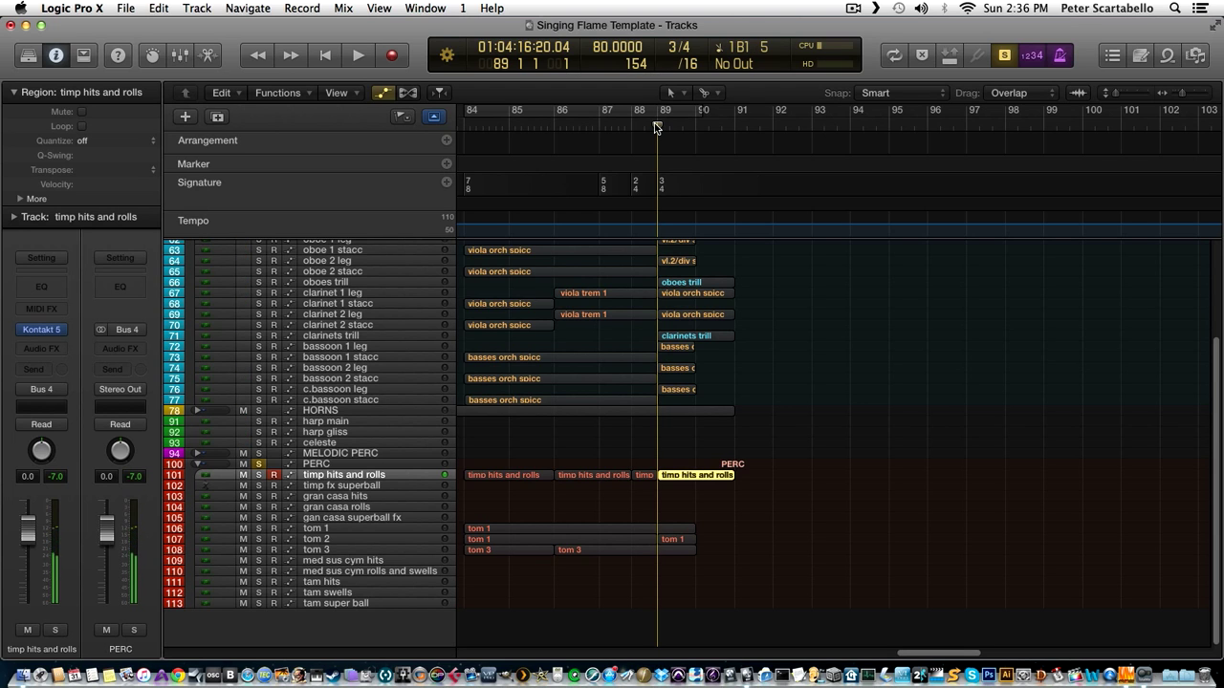
# Record another timp take and join all timp regions into one spanning bars 84–91.
pyautogui.press('r')
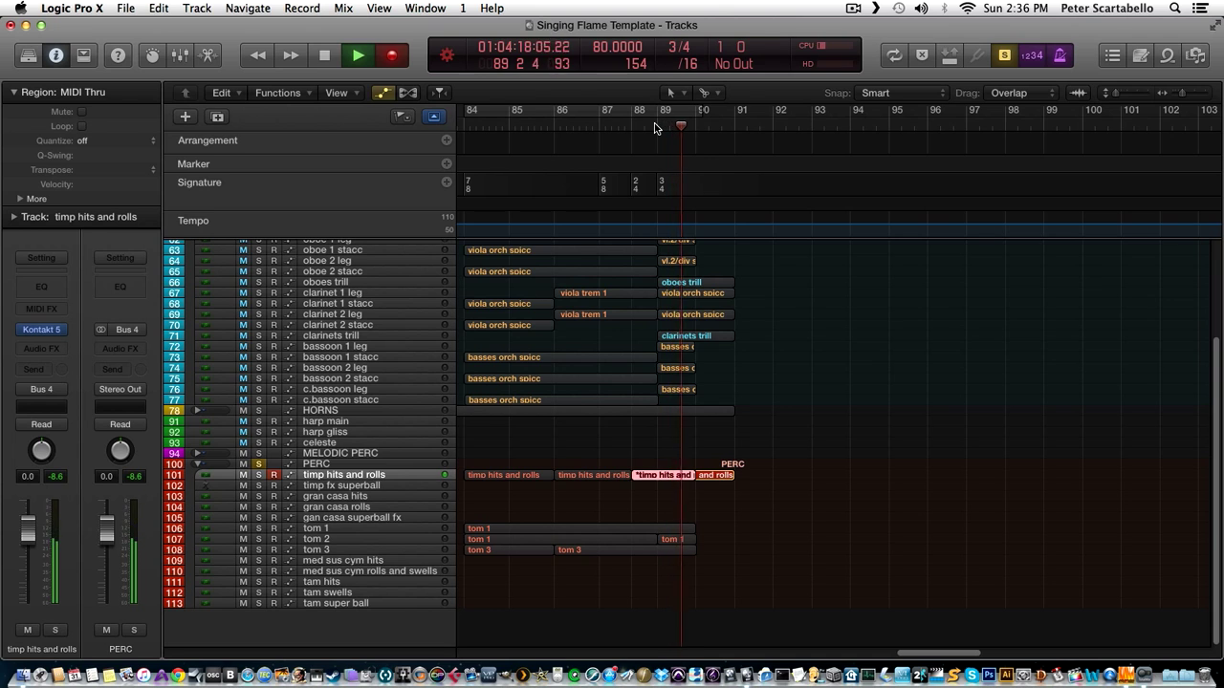
pyautogui.press('space')
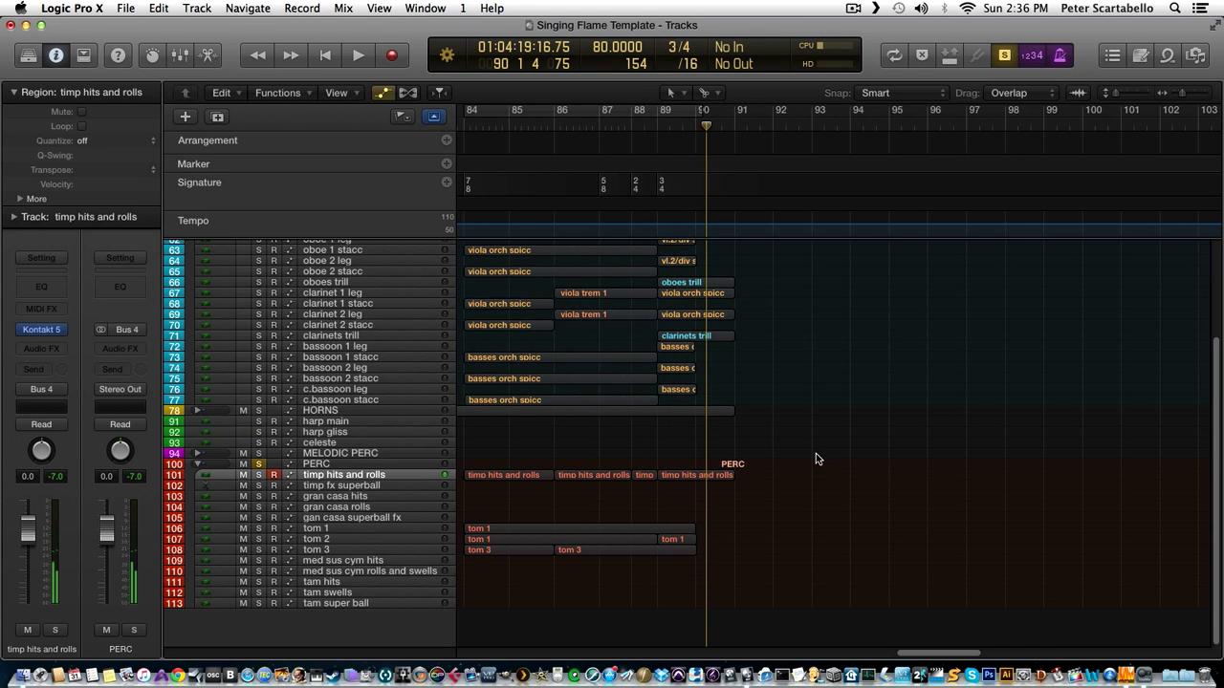
pyautogui.moveTo(825, 464); pyautogui.dragTo(519, 476)
pyautogui.rightClick(518, 476)
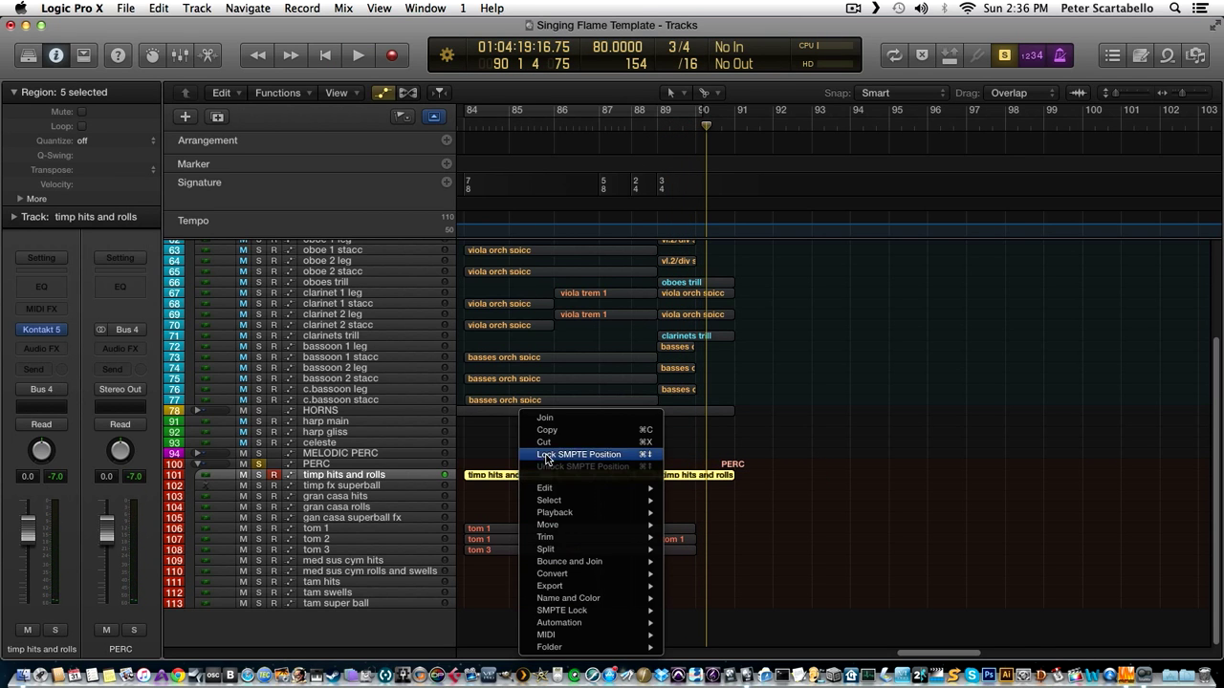
pyautogui.click(546, 419)
# Play the joined timp part from bar 84 through bar 90.
pyautogui.click(461, 123)
pyautogui.press('space')
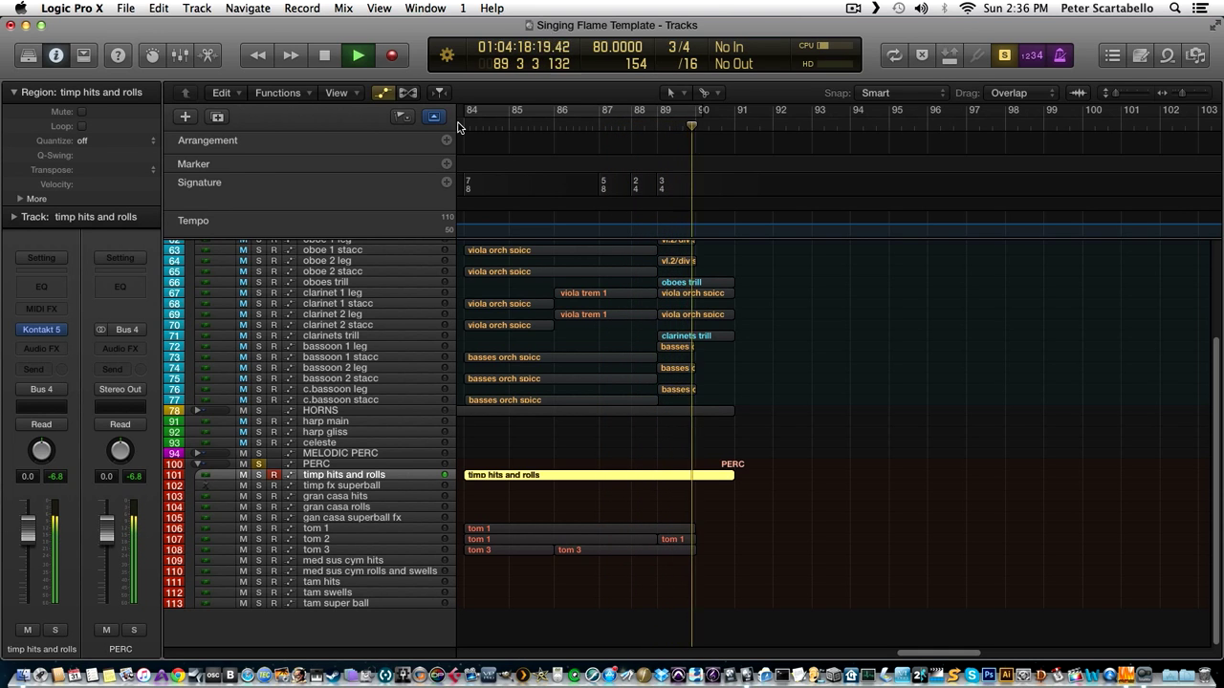
pyautogui.press('space')
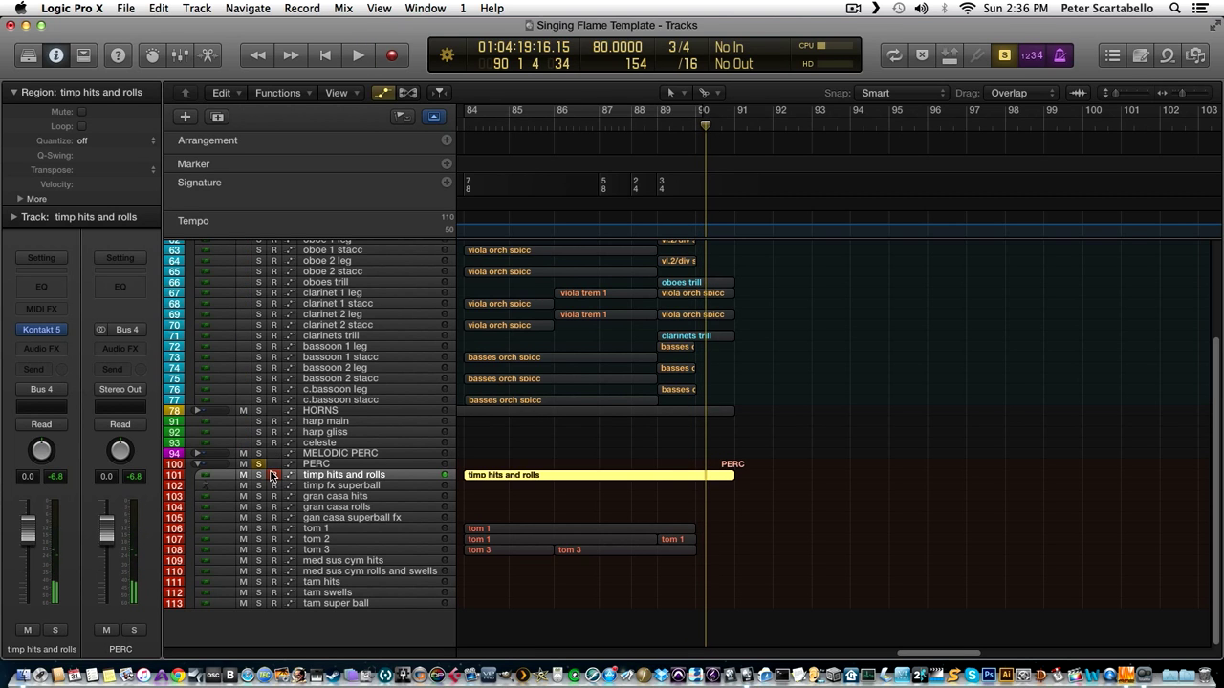
# Turn off Solo and hear the timp against the full orchestra from bar 84.
pyautogui.hotkey('ctrl', 's')
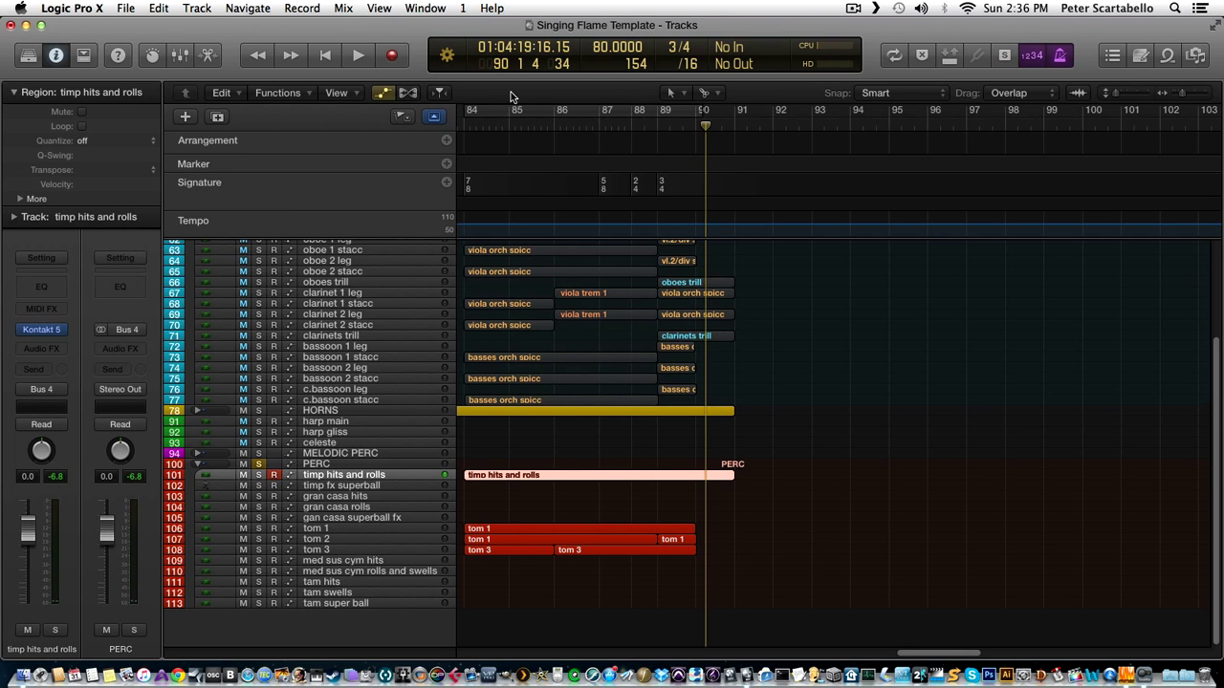
pyautogui.click(468, 126)
pyautogui.press('space')
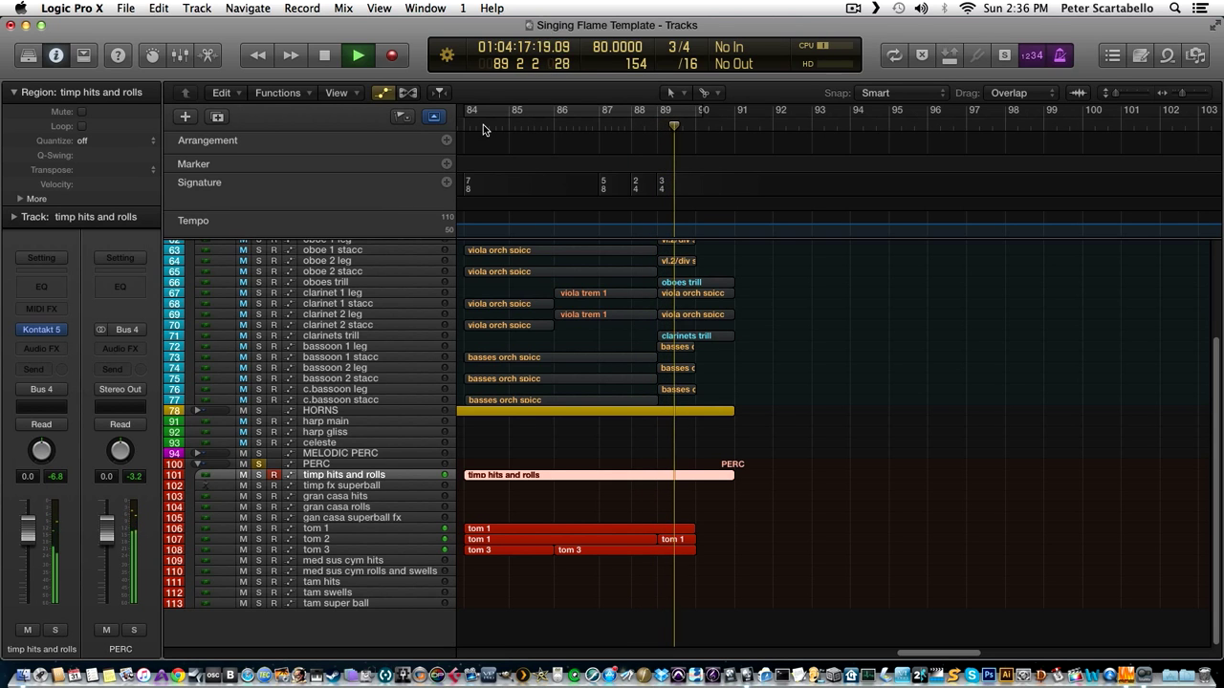
pyautogui.press('space')
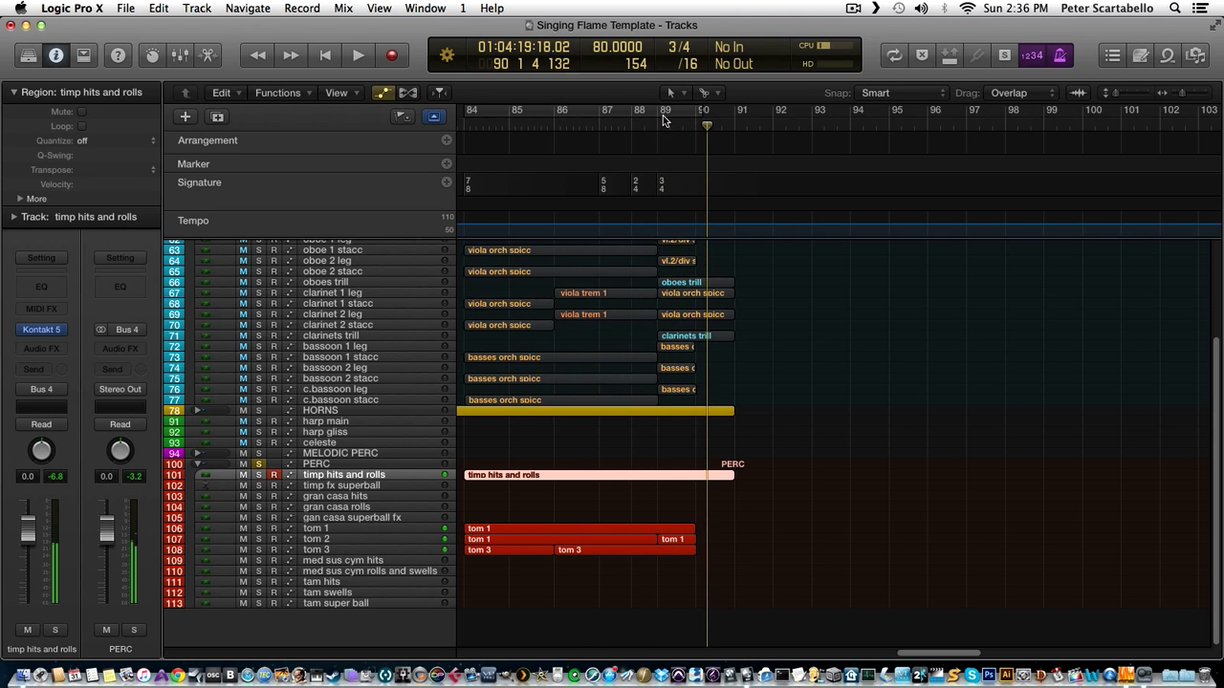
# Replay the passage from bar 88, then unsolo the PERC track.
pyautogui.click(645, 125)
pyautogui.press('space')
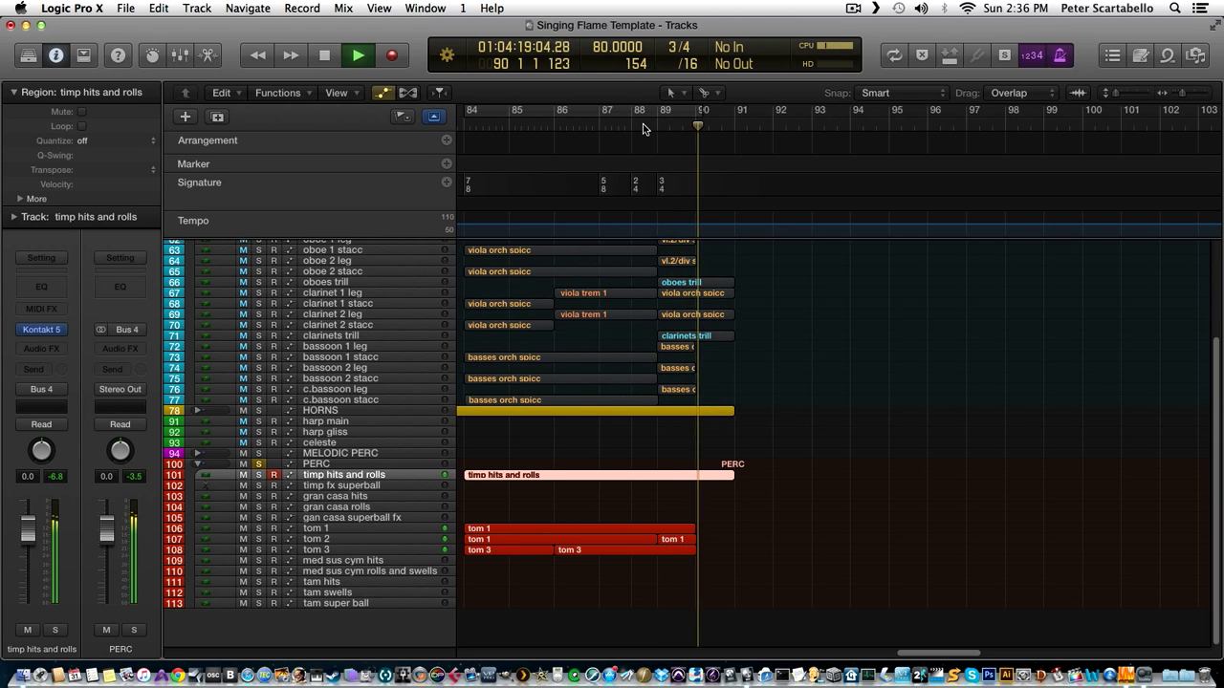
pyautogui.press('space')
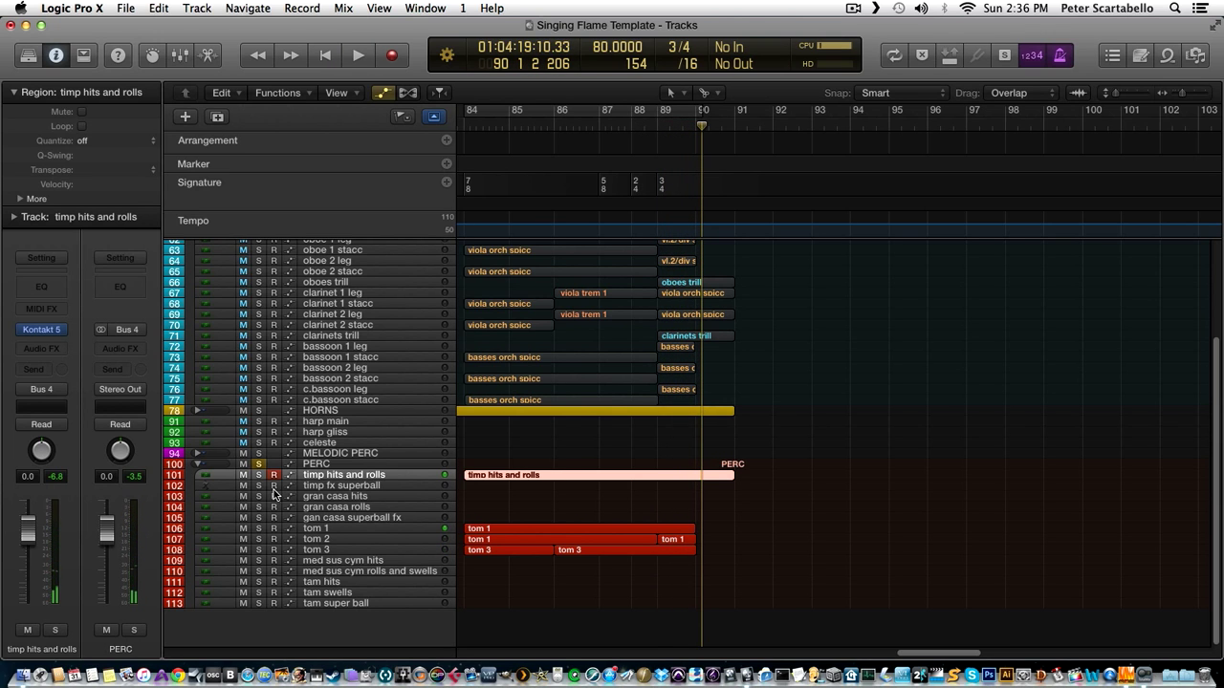
pyautogui.click(258, 465)
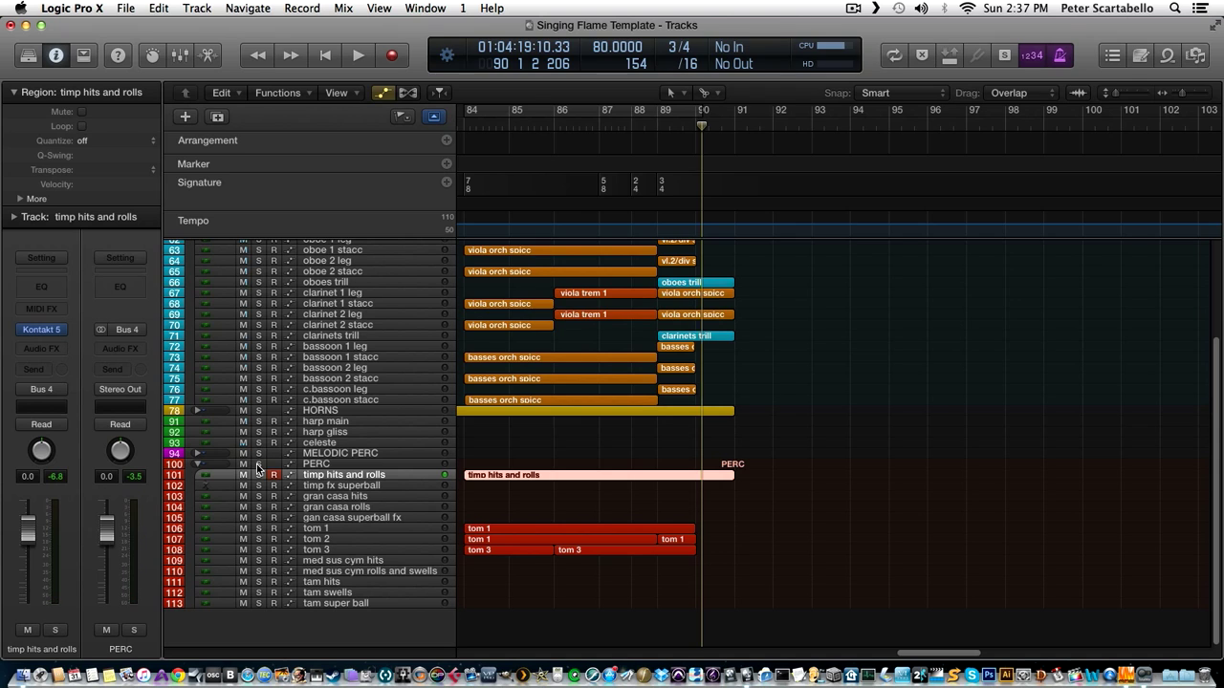
# Re-solo PERC and record a tam hits stick part spanning about bars 83–90.
pyautogui.click(257, 465)
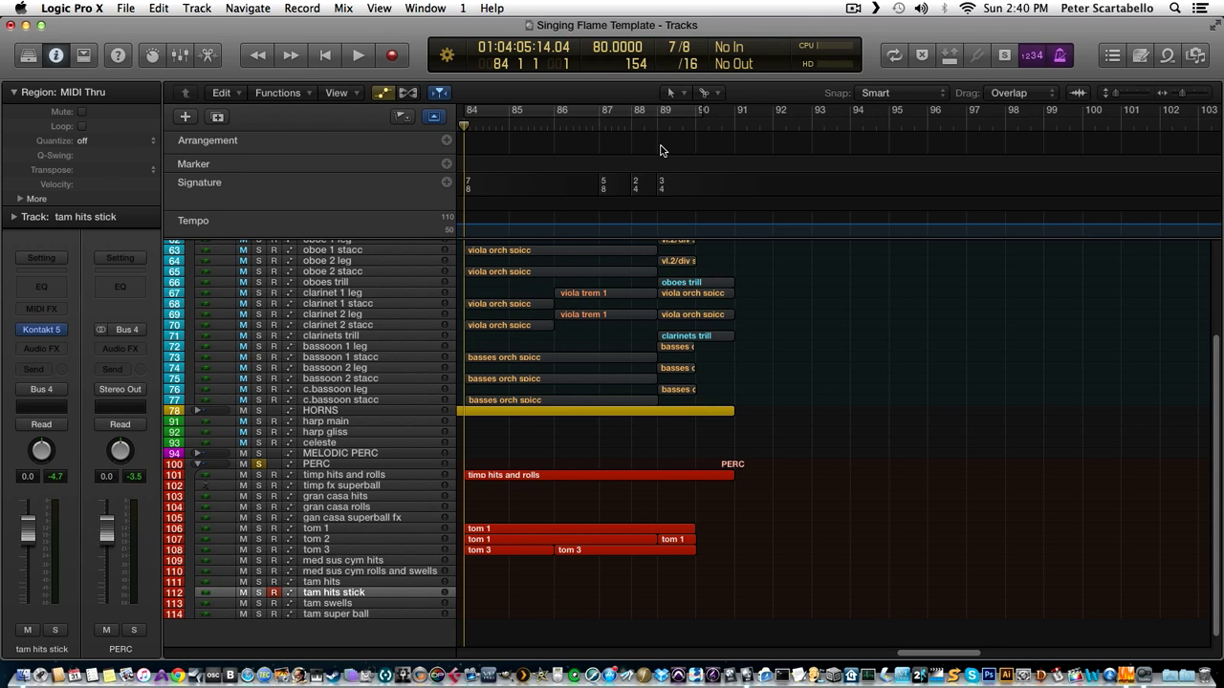
pyautogui.press('d')
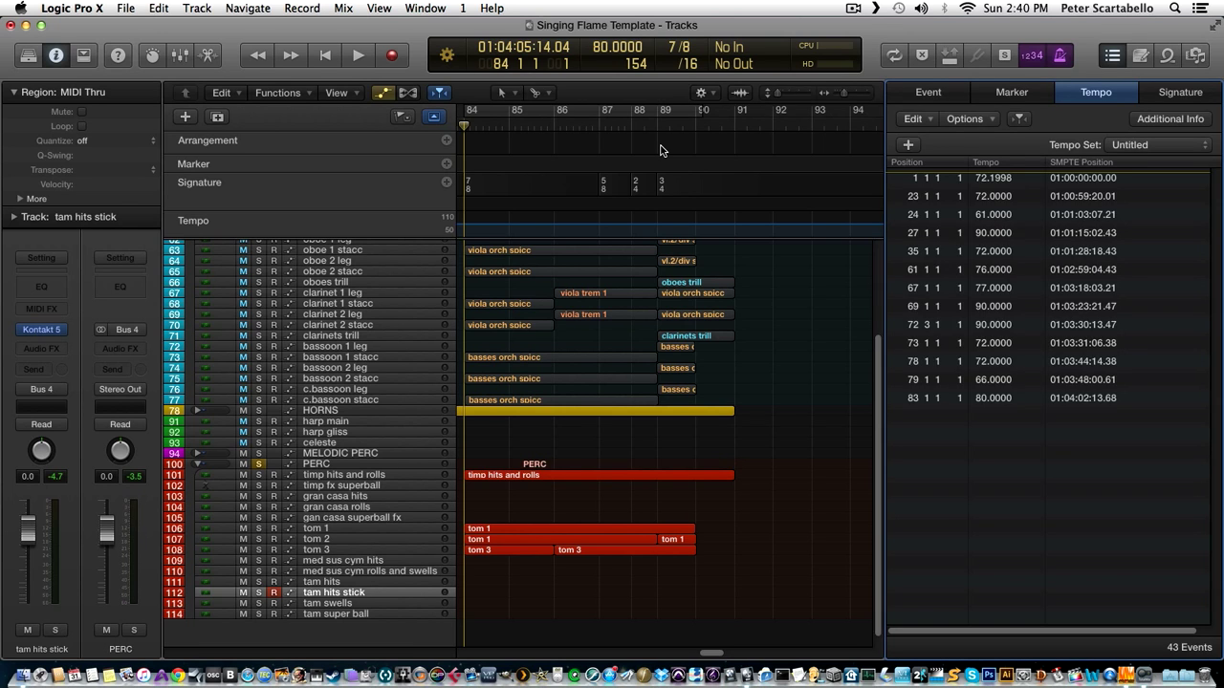
pyautogui.press('d')
pyautogui.press('r')
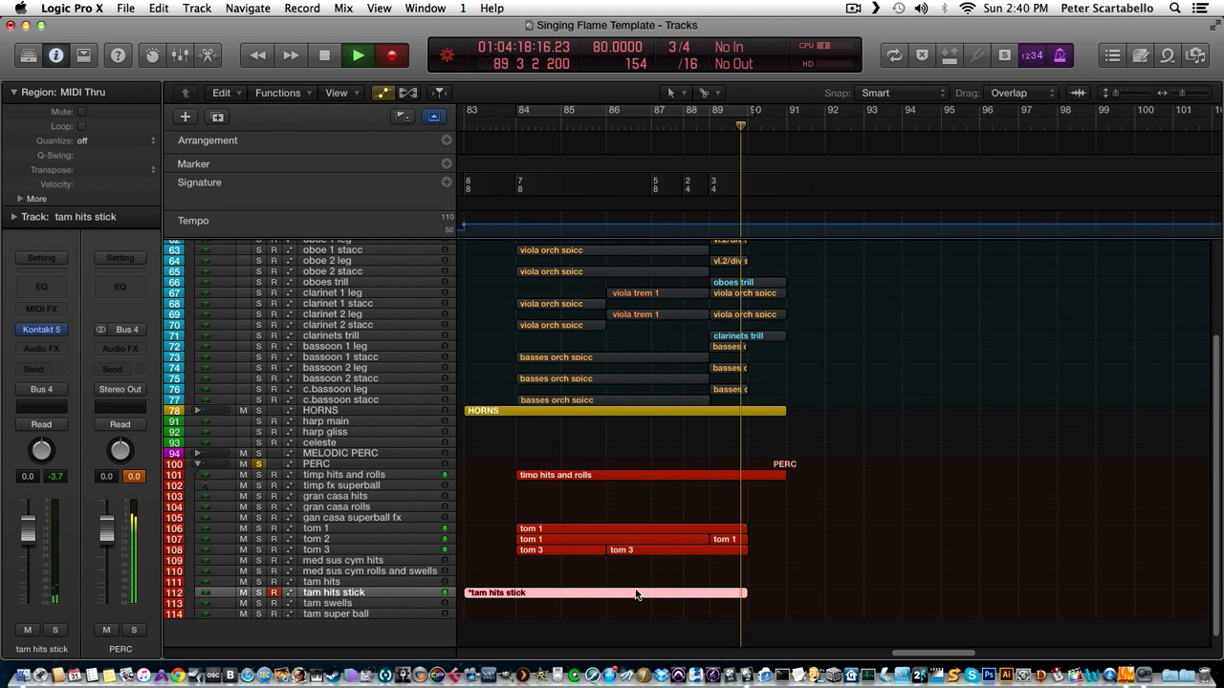
pyautogui.press('space')
# Select all ten tam hits stick notes and quantize them to 1/8 notes.
pyautogui.press('p')
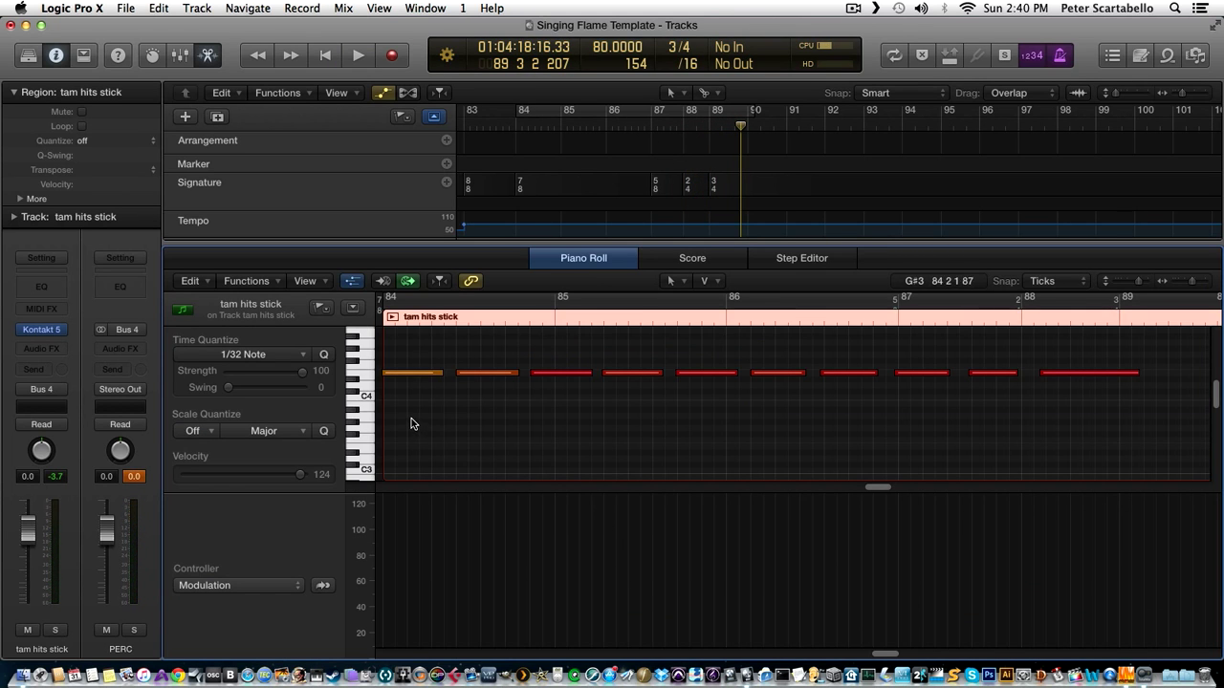
pyautogui.moveTo(411, 421); pyautogui.dragTo(1099, 350)
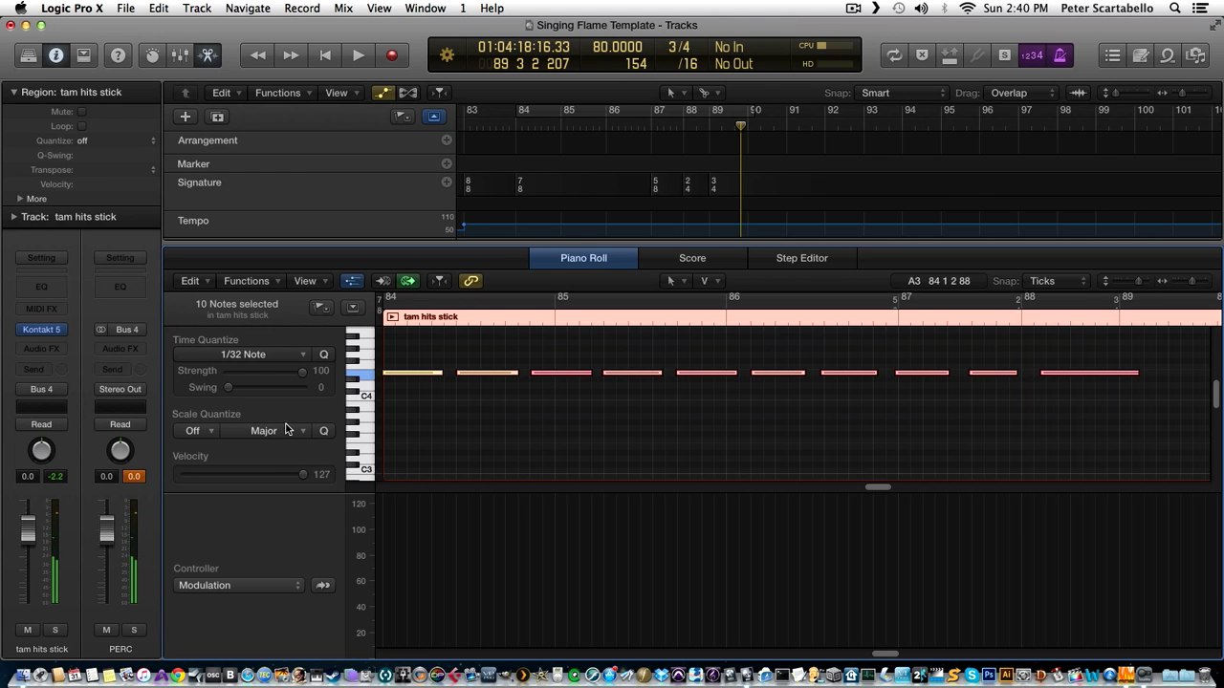
pyautogui.click(283, 353)
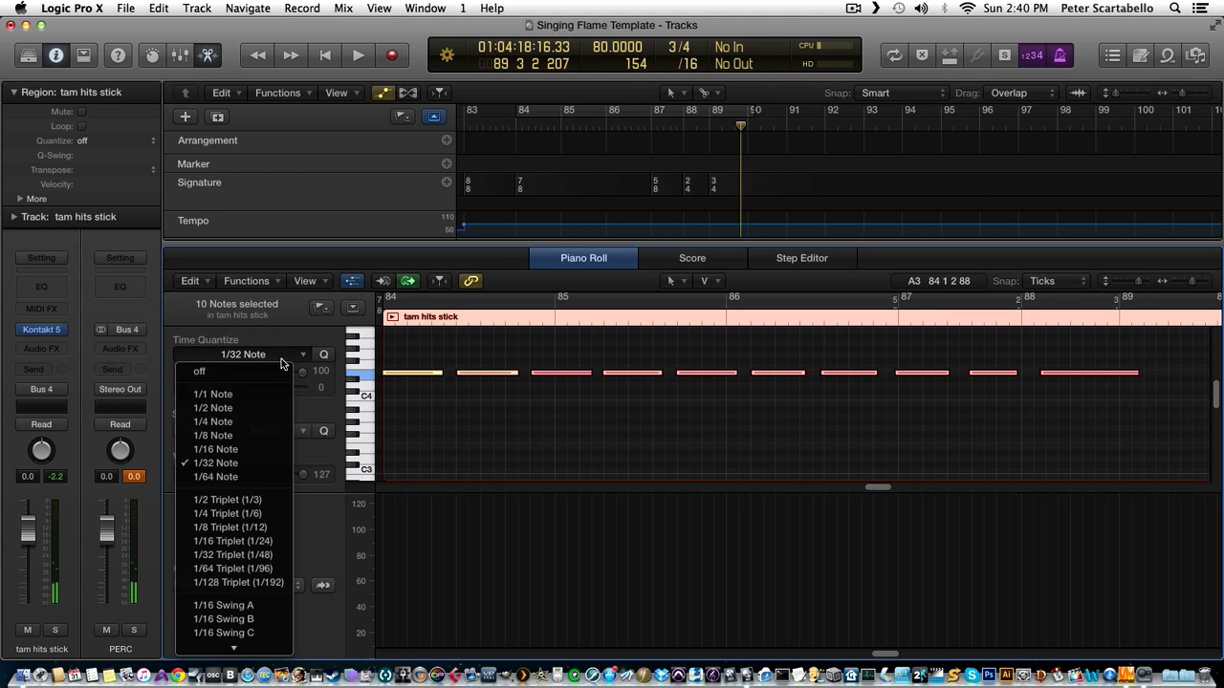
pyautogui.click(258, 440)
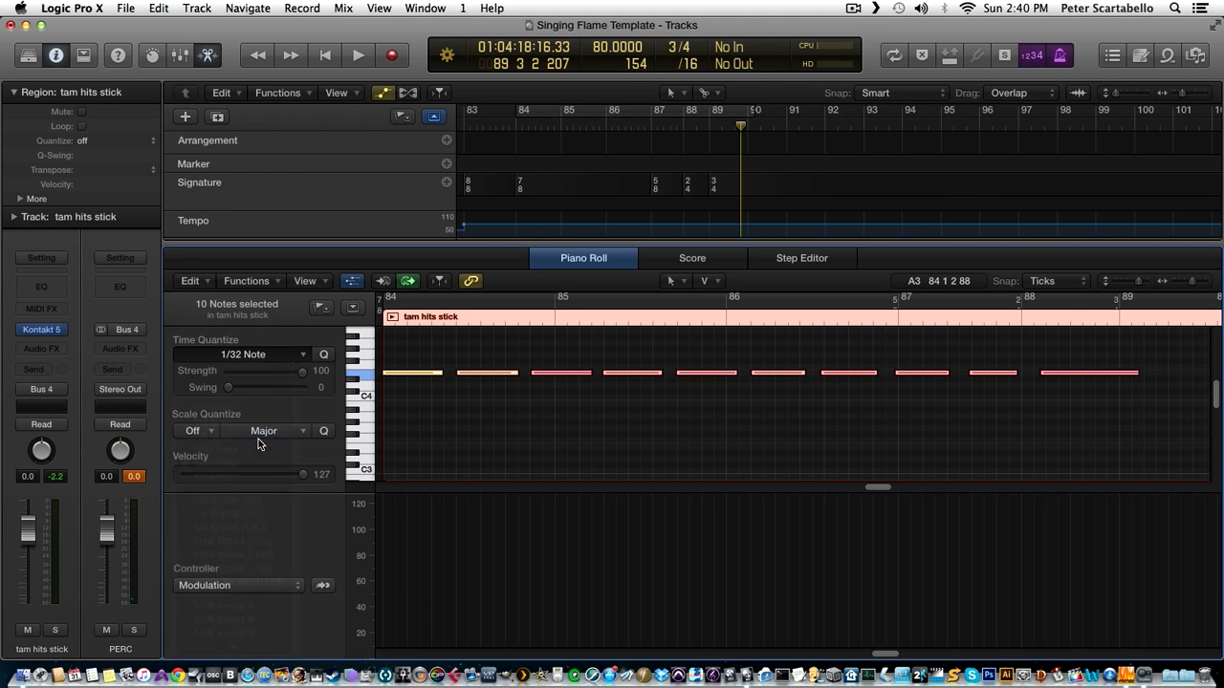
pyautogui.click(430, 350)
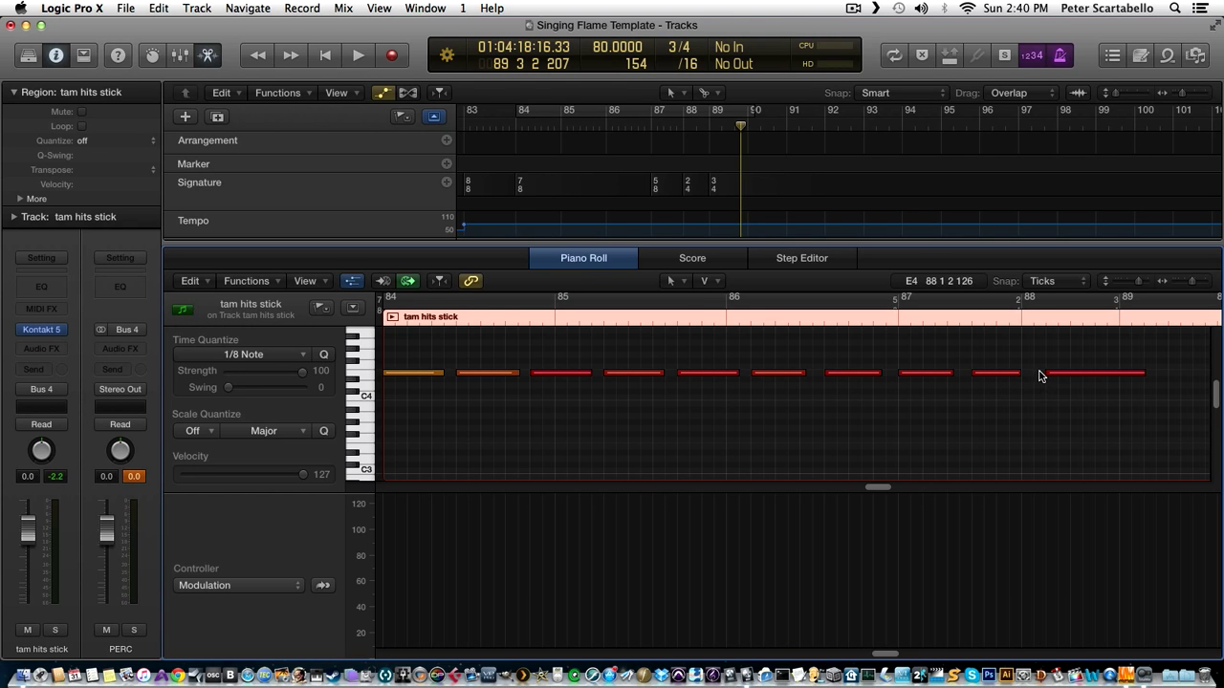
# Play the quantized tam part from bar 84 and bring up the controller type list.
pyautogui.click(378, 321)
pyautogui.press('space')
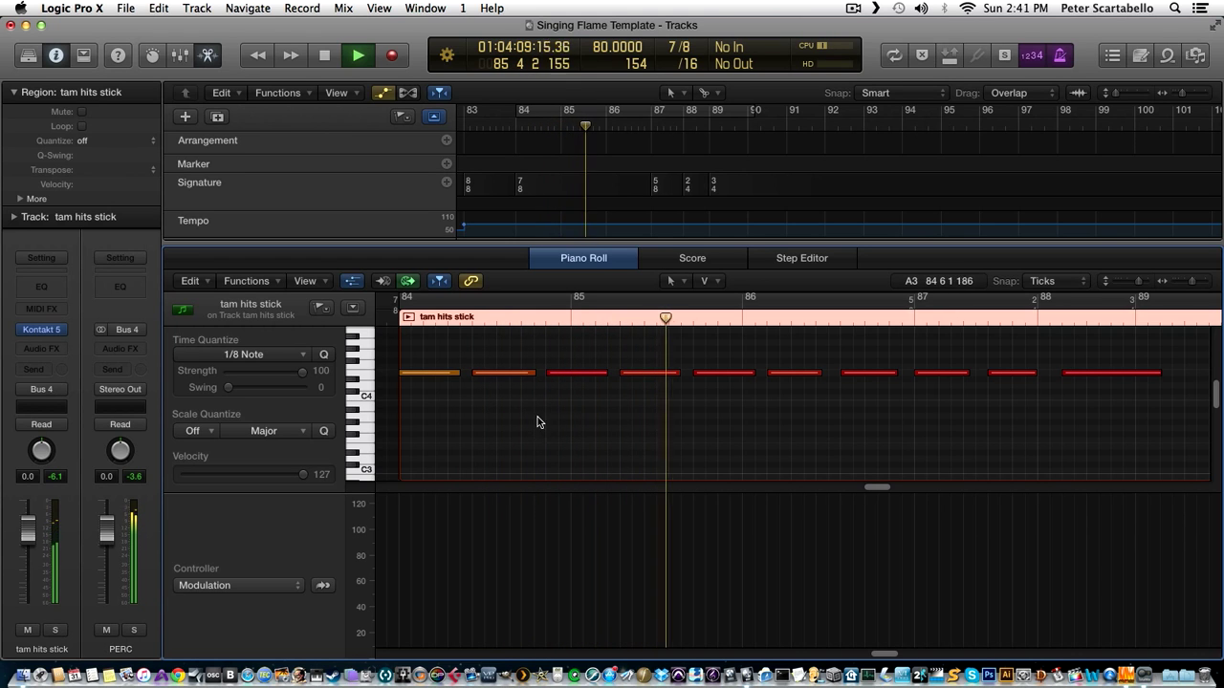
pyautogui.press('space')
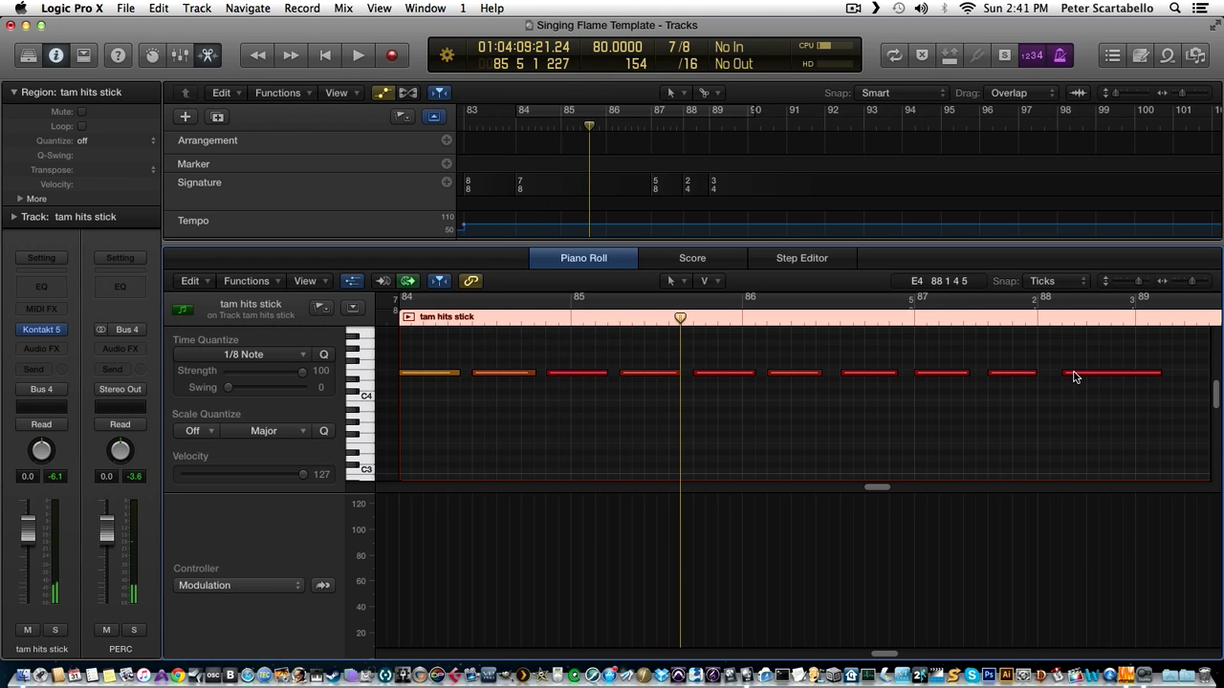
pyautogui.click(267, 586)
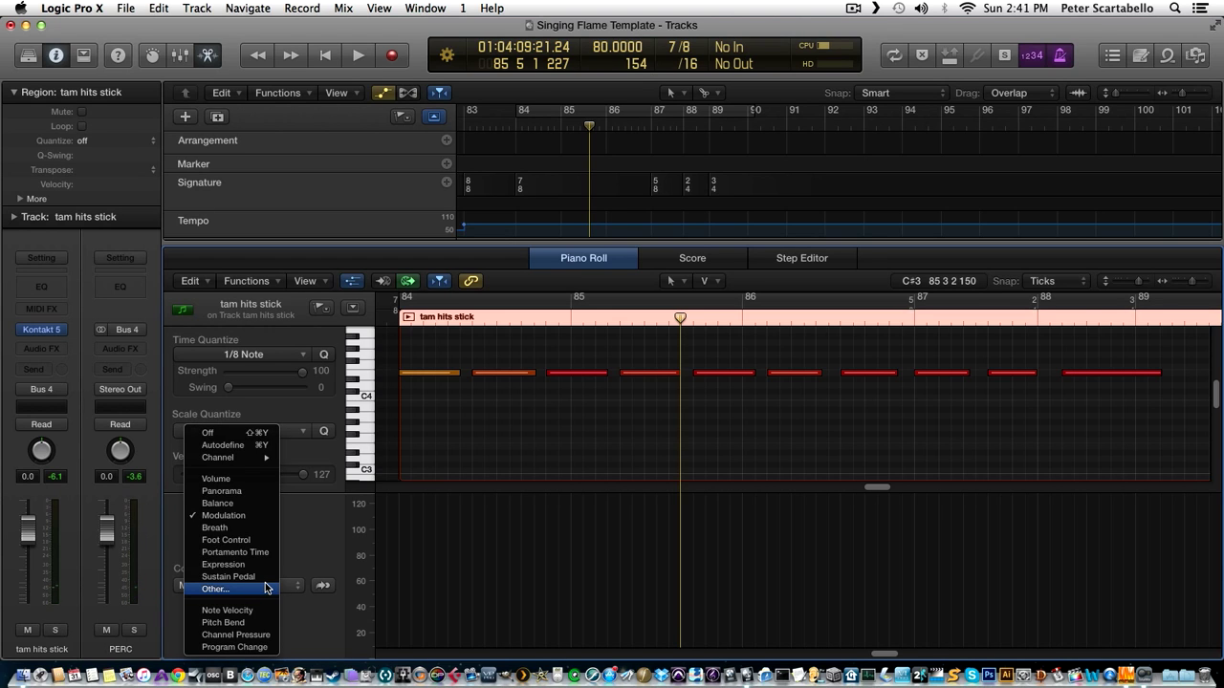
# Show velocities in the controller lane and lower the first note toward 67, auditioning from bar 84.
pyautogui.click(262, 610)
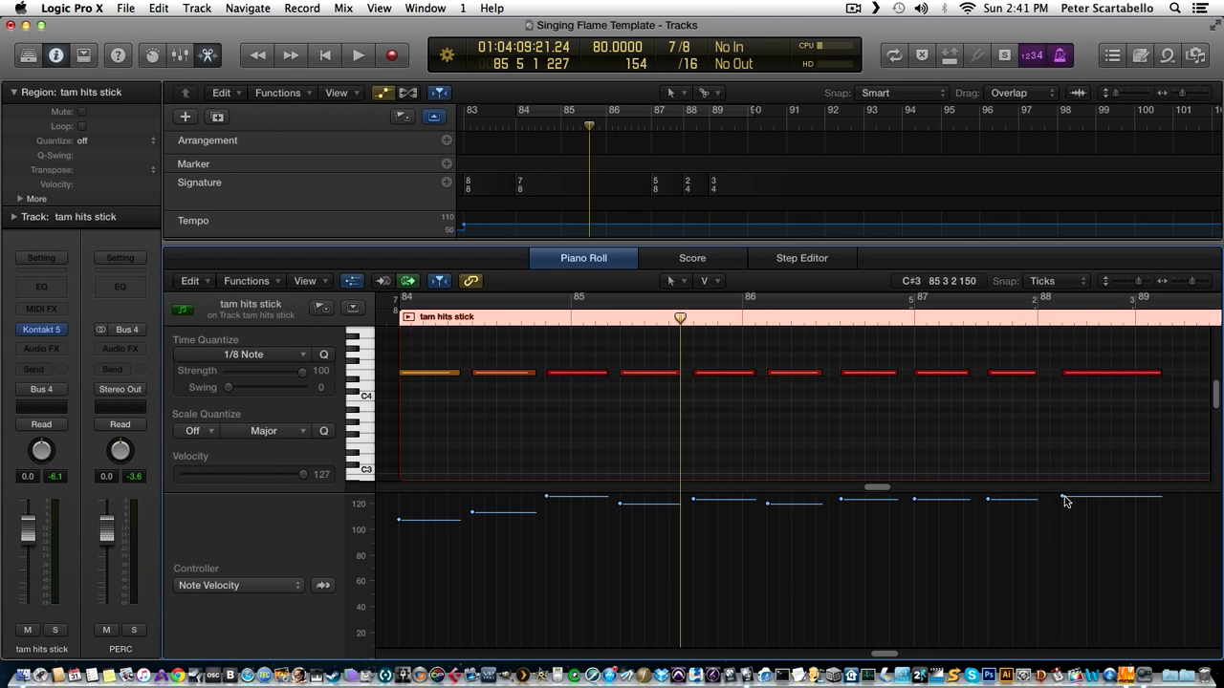
pyautogui.click(1064, 496)
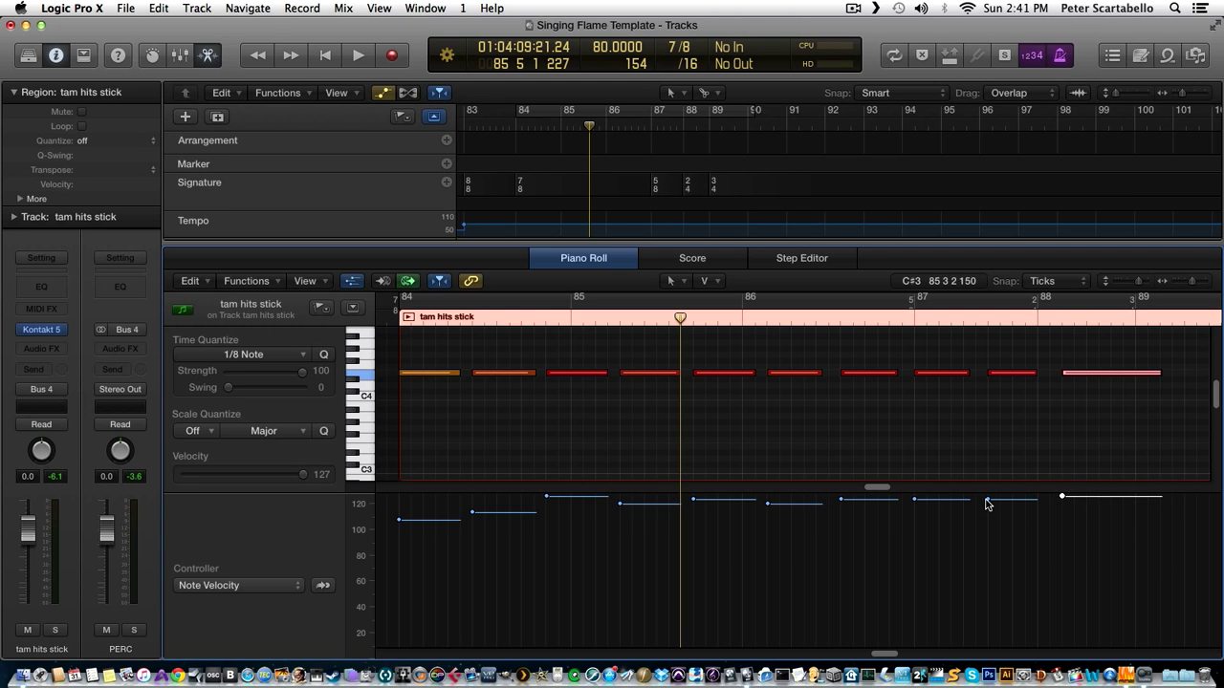
pyautogui.click(915, 501)
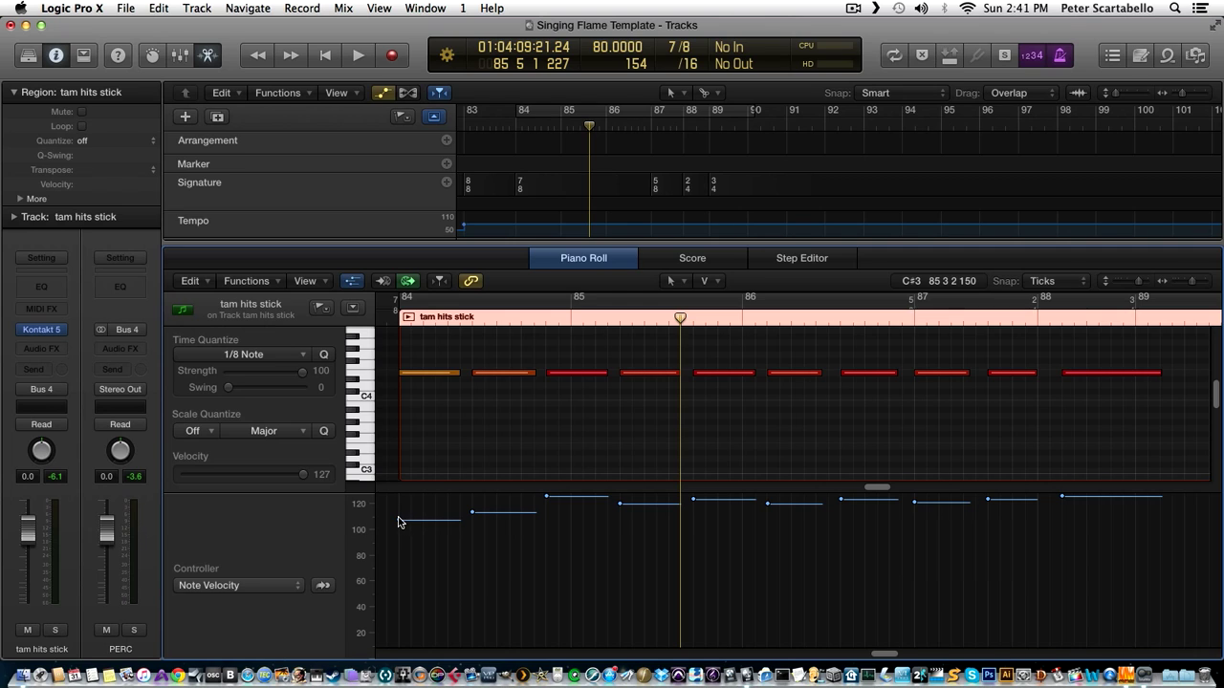
pyautogui.moveTo(398, 519); pyautogui.dragTo(399, 535)
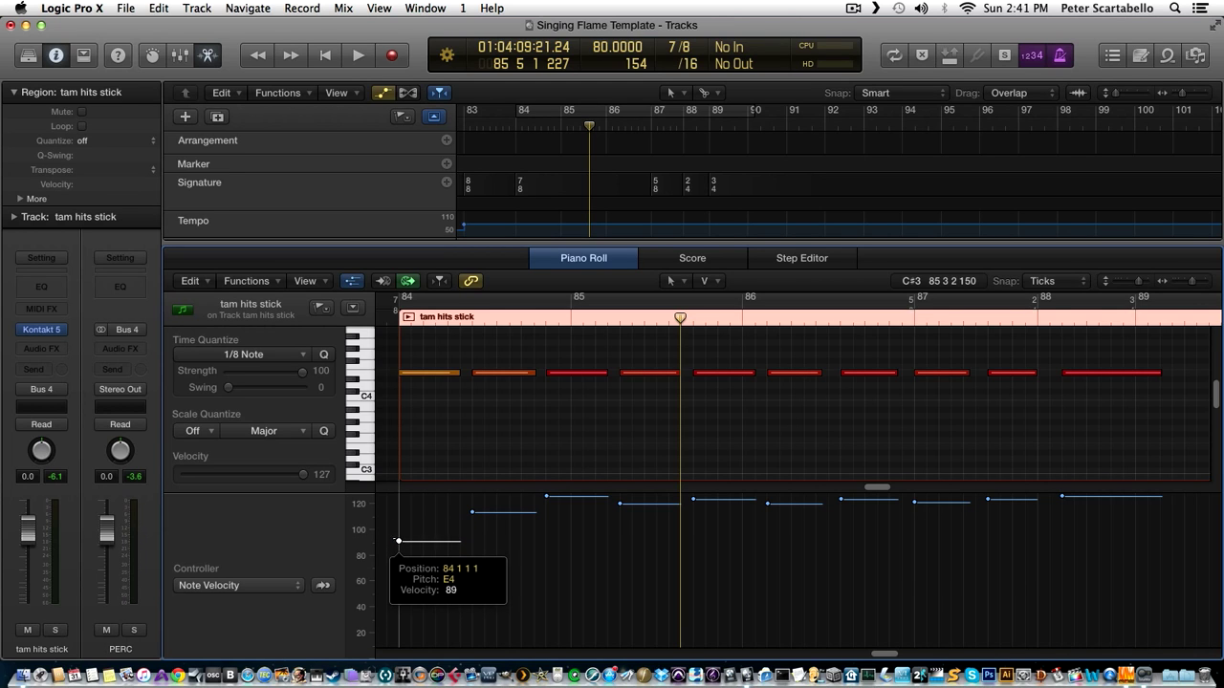
pyautogui.moveTo(399, 541); pyautogui.dragTo(398, 551)
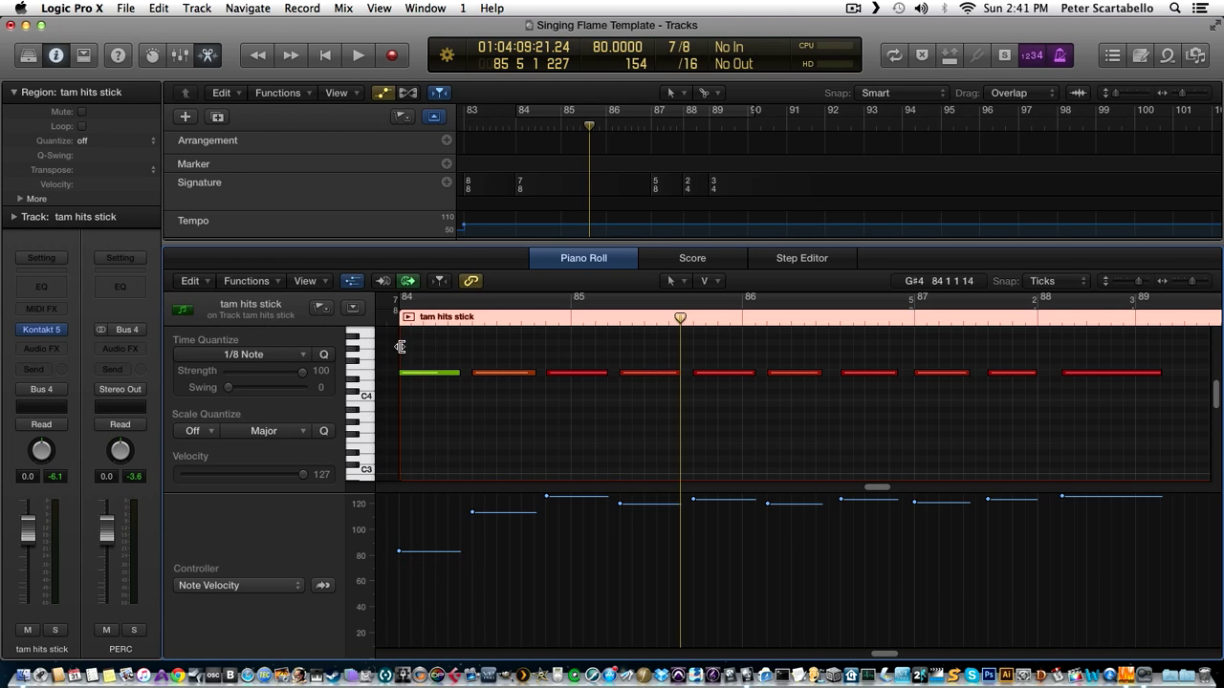
pyautogui.press('space')
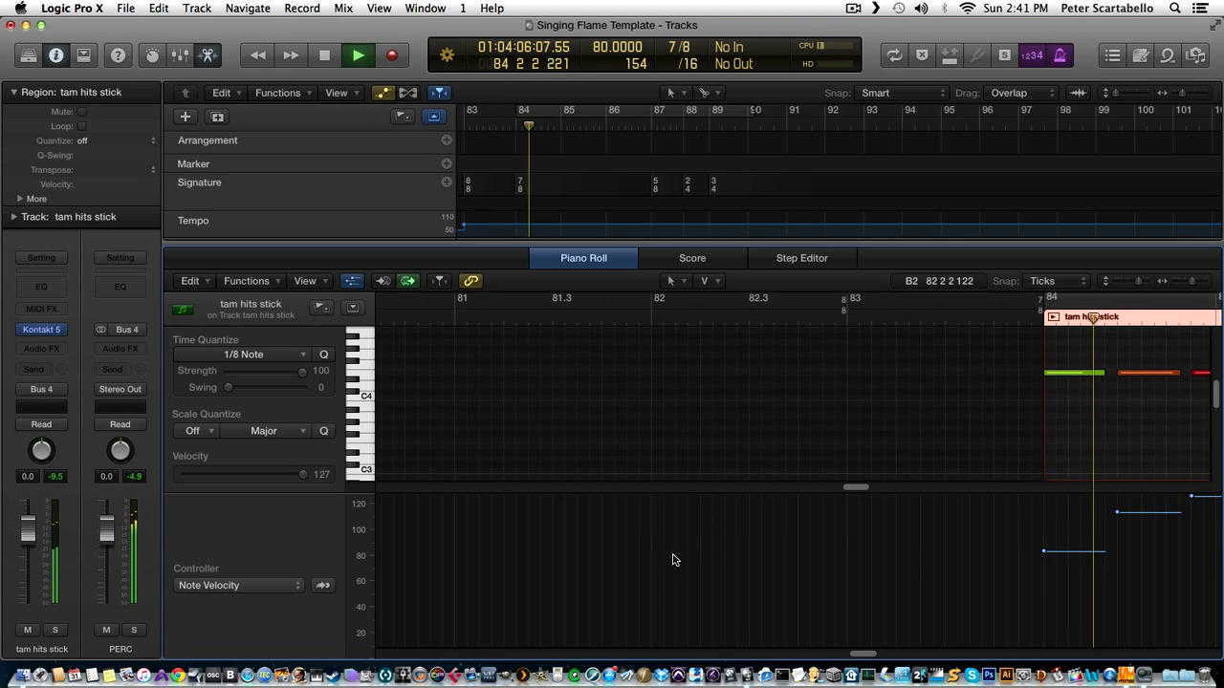
pyautogui.moveTo(859, 656); pyautogui.dragTo(876, 656)
pyautogui.moveTo(641, 553); pyautogui.dragTo(640, 567)
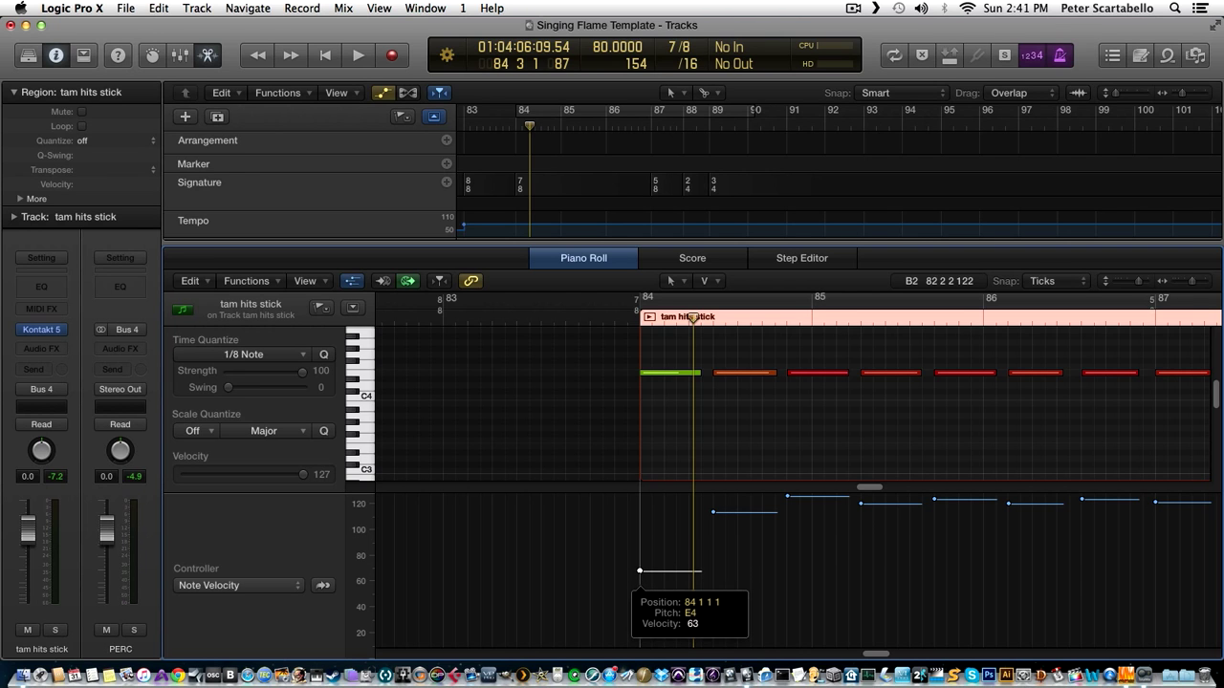
pyautogui.moveTo(640, 567); pyautogui.dragTo(640, 575)
pyautogui.click(617, 311)
pyautogui.press('space')
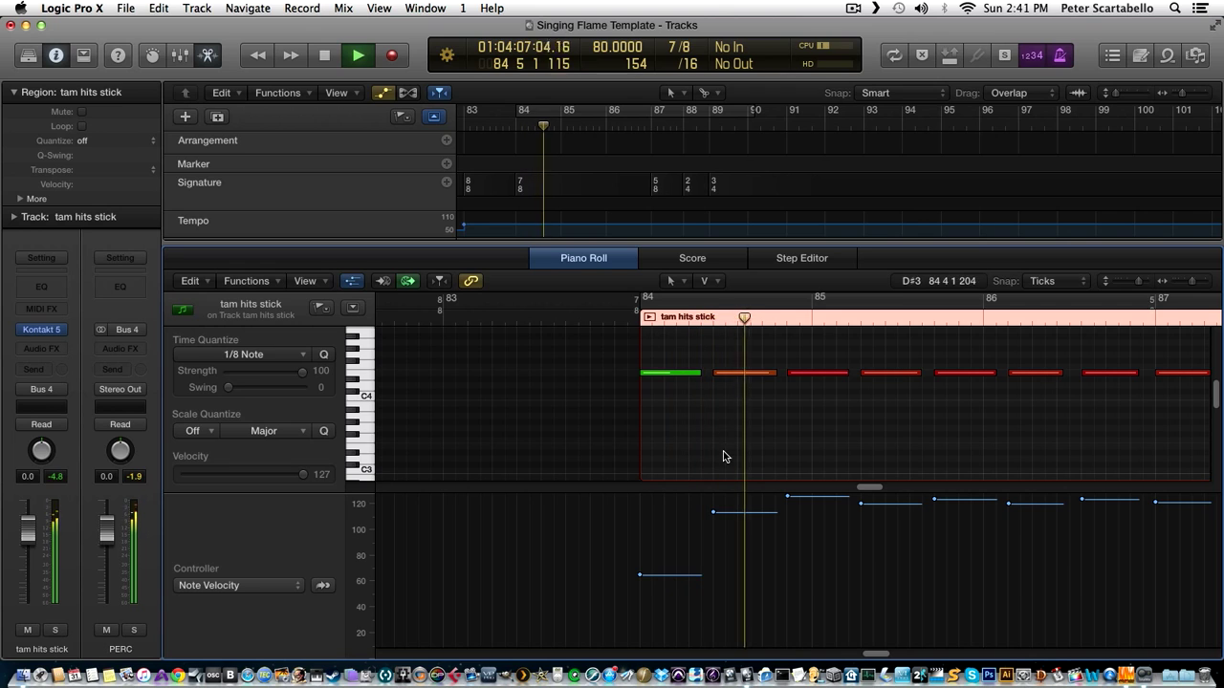
pyautogui.press('space')
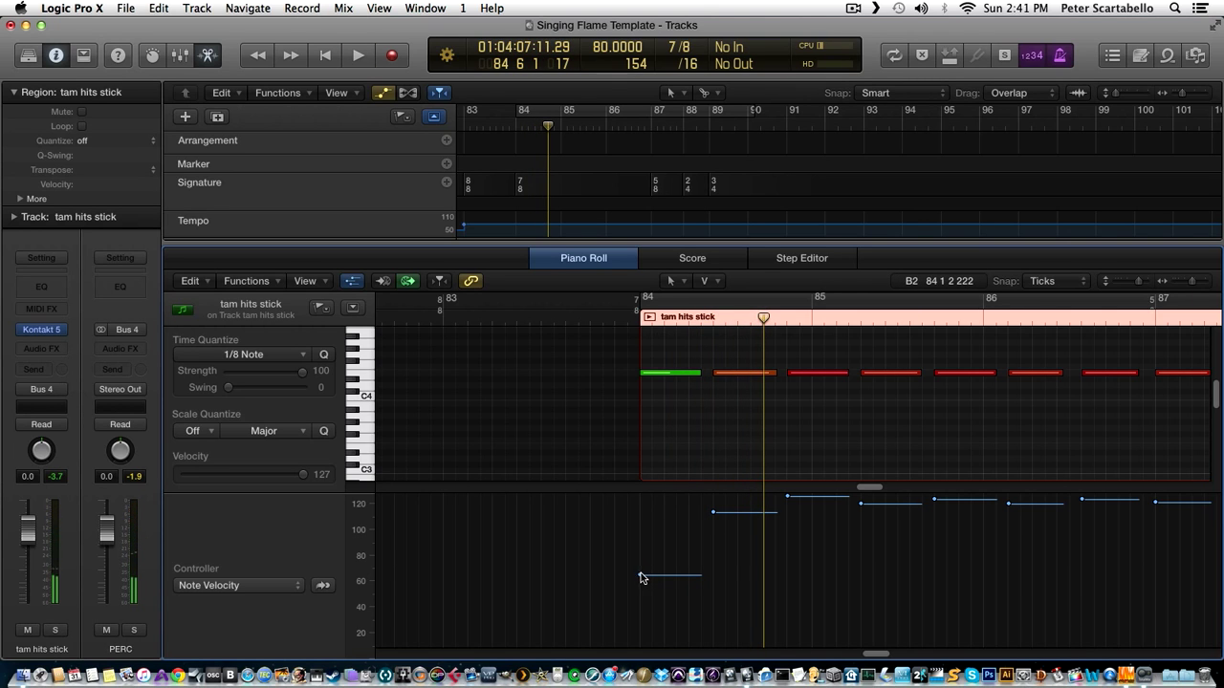
# Set the opening note velocities to 50, 62, 74, 81 and 90.
pyautogui.moveTo(639, 578); pyautogui.dragTo(646, 586)
pyautogui.moveTo(714, 514); pyautogui.dragTo(713, 574)
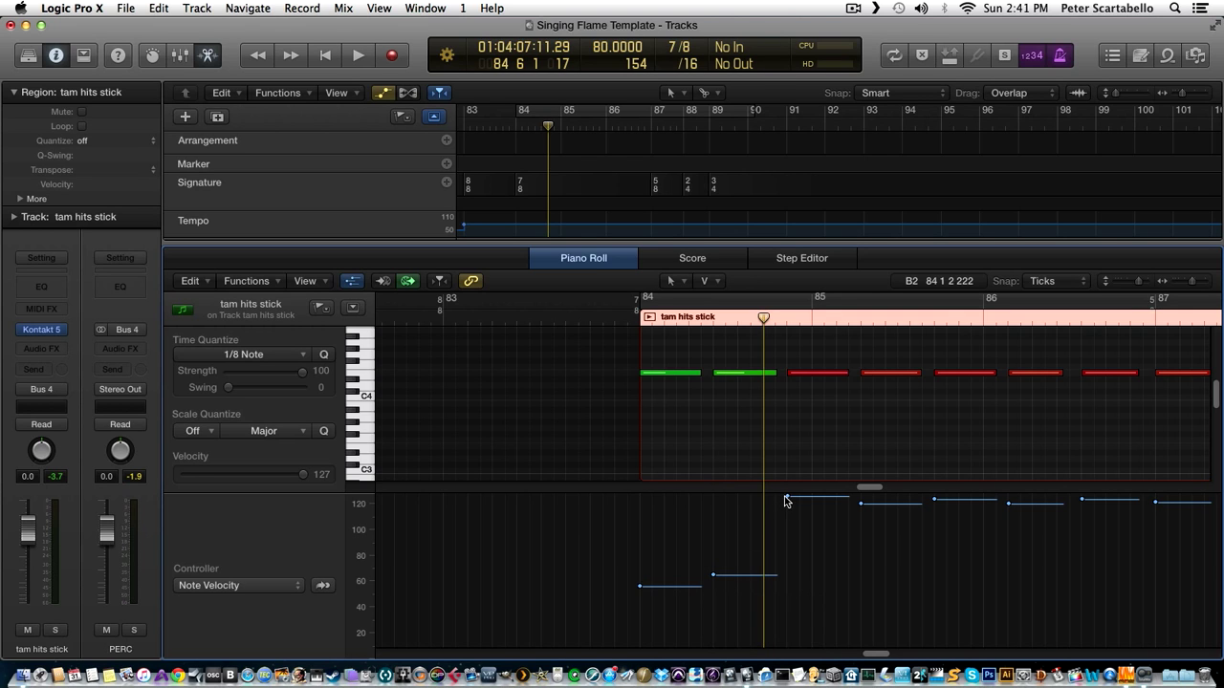
pyautogui.moveTo(786, 498); pyautogui.dragTo(787, 562)
pyautogui.moveTo(861, 504); pyautogui.dragTo(861, 551)
pyautogui.moveTo(935, 504)
pyautogui.mouseDown()
pyautogui.moveTo(975, 532)
pyautogui.moveTo(1007, 528)
pyautogui.mouseUp()
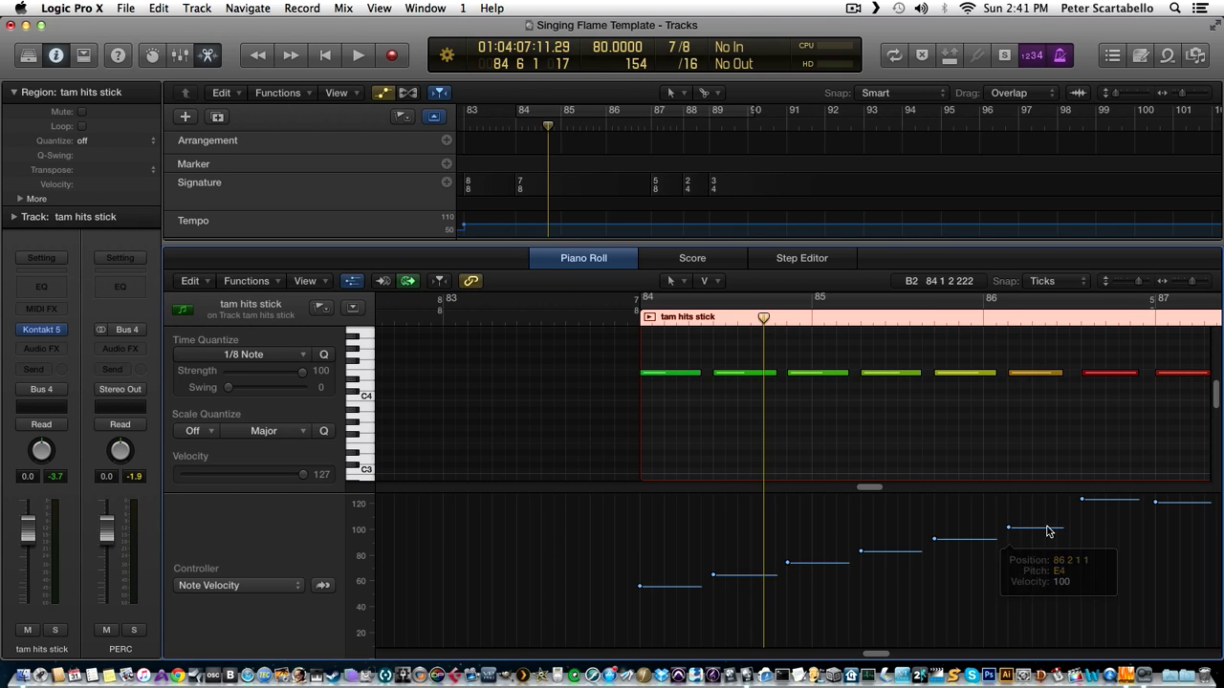
# Set the later notes to about 111, 116 and 120, then play the crescendo from bar 84.
pyautogui.moveTo(878, 655); pyautogui.dragTo(883, 656)
pyautogui.moveTo(803, 500); pyautogui.dragTo(803, 514)
pyautogui.moveTo(878, 503); pyautogui.dragTo(876, 515)
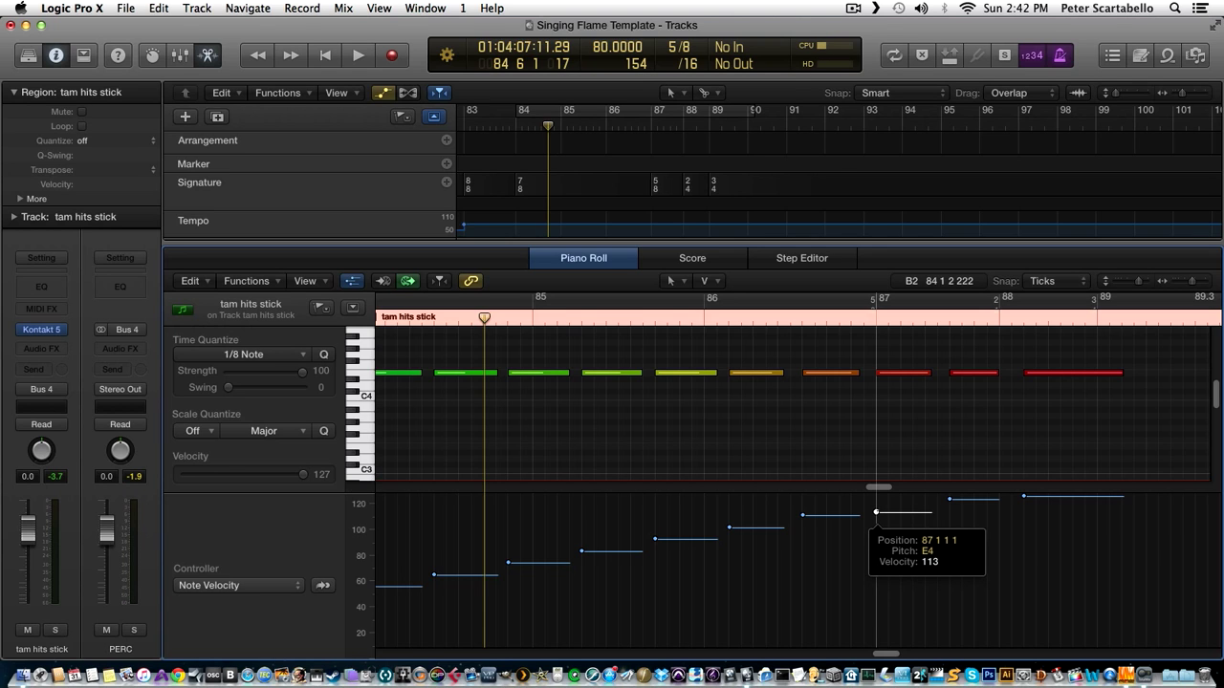
pyautogui.moveTo(876, 514); pyautogui.dragTo(876, 507)
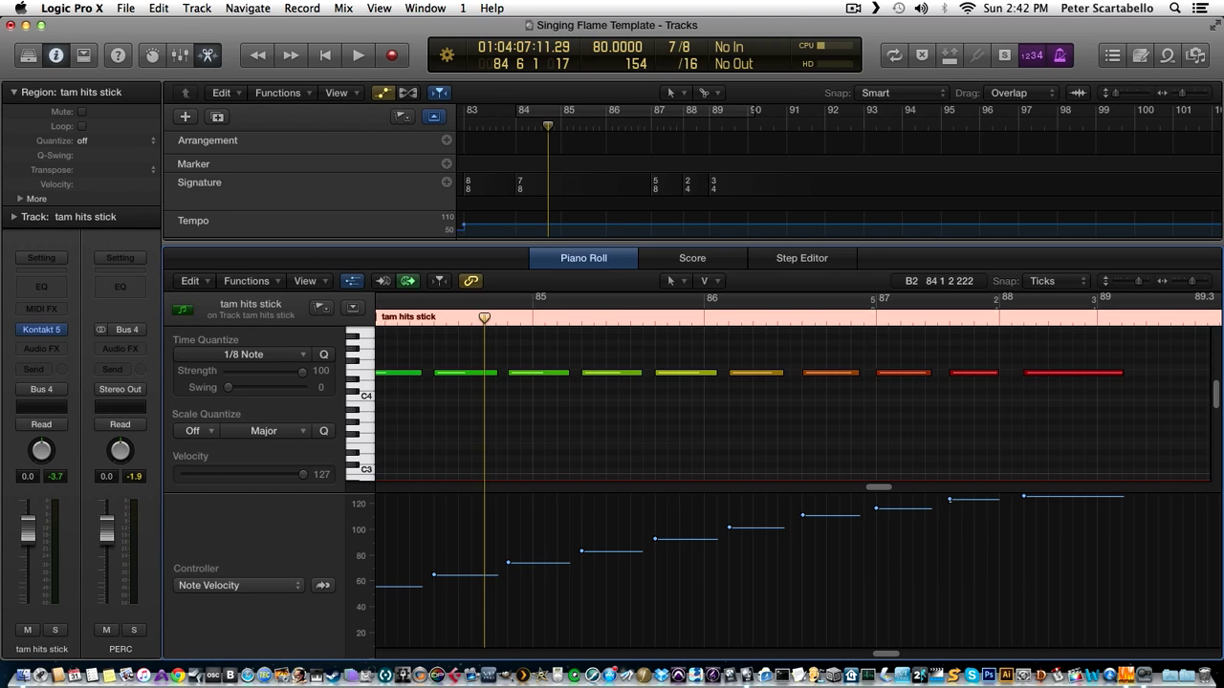
pyautogui.moveTo(950, 499); pyautogui.dragTo(949, 504)
pyautogui.moveTo(886, 653); pyautogui.dragTo(876, 653)
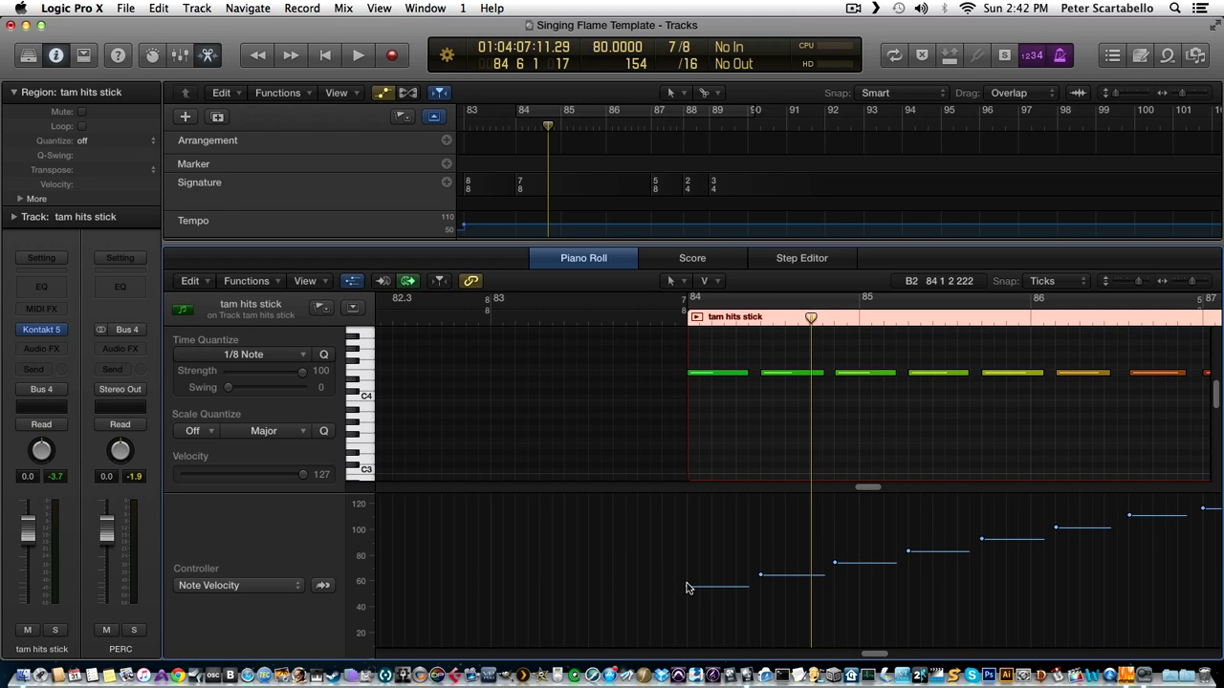
pyautogui.click(667, 321)
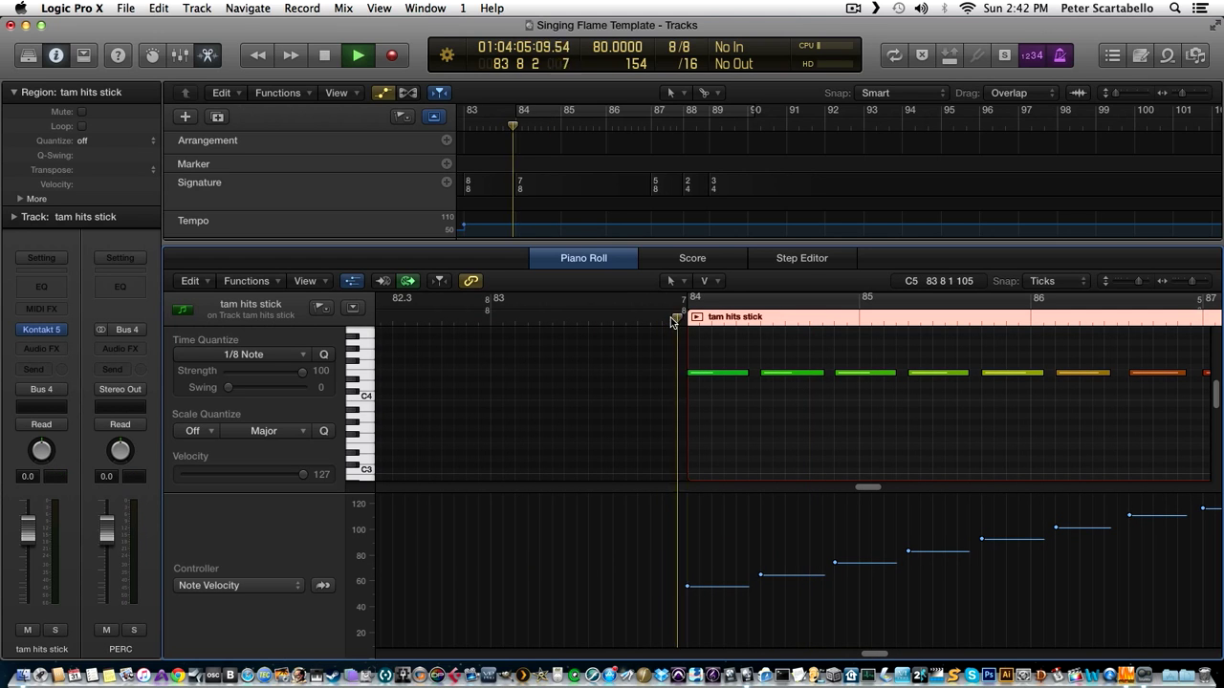
pyautogui.press('space')
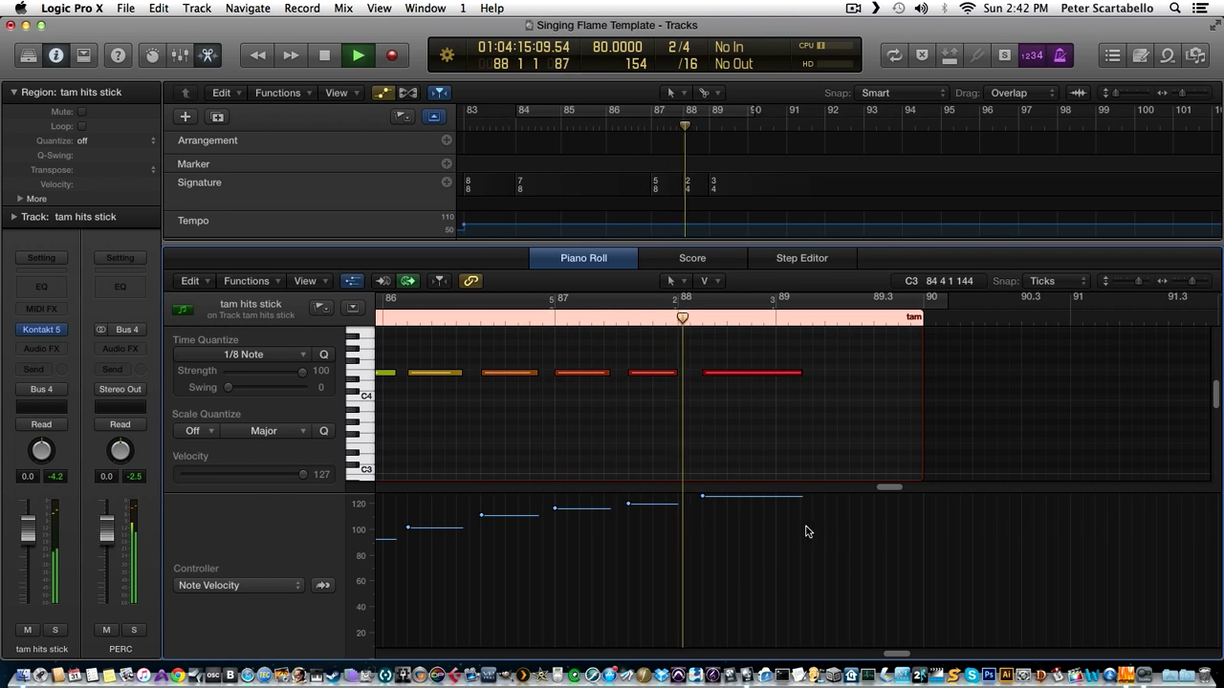
# Nudge a few mid-phrase tam note velocities slightly higher.
pyautogui.press('space')
pyautogui.hscroll(-3, 872, 658)
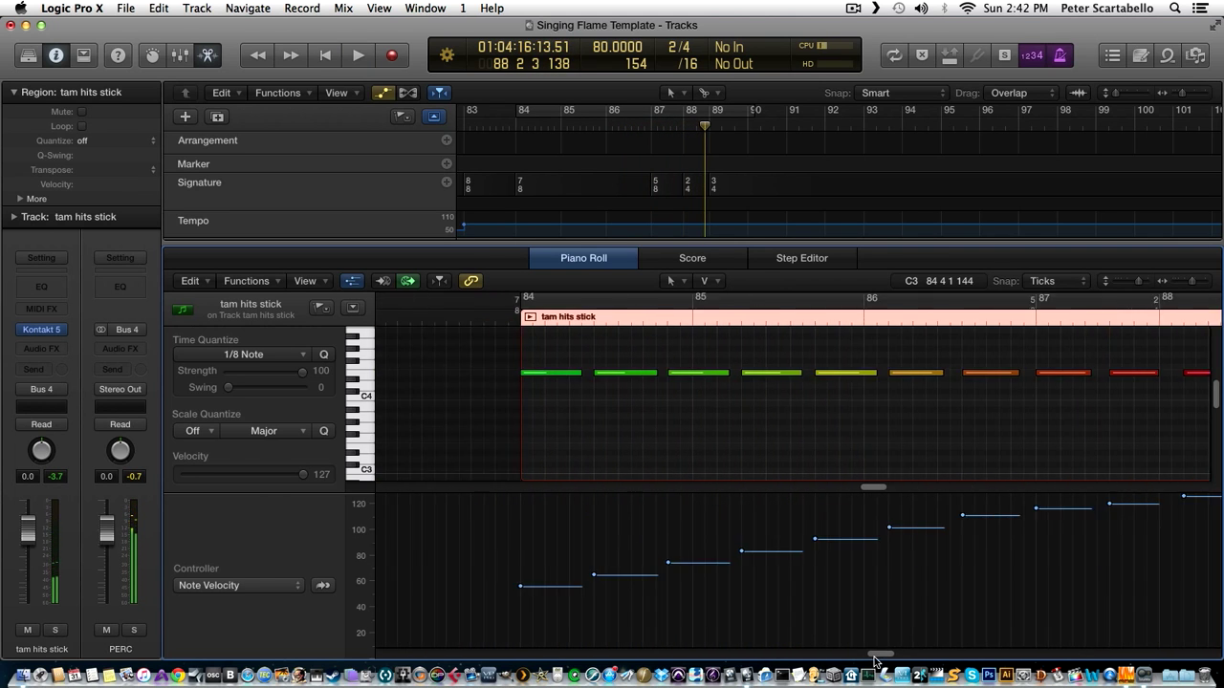
pyautogui.hscroll(-2, 878, 659)
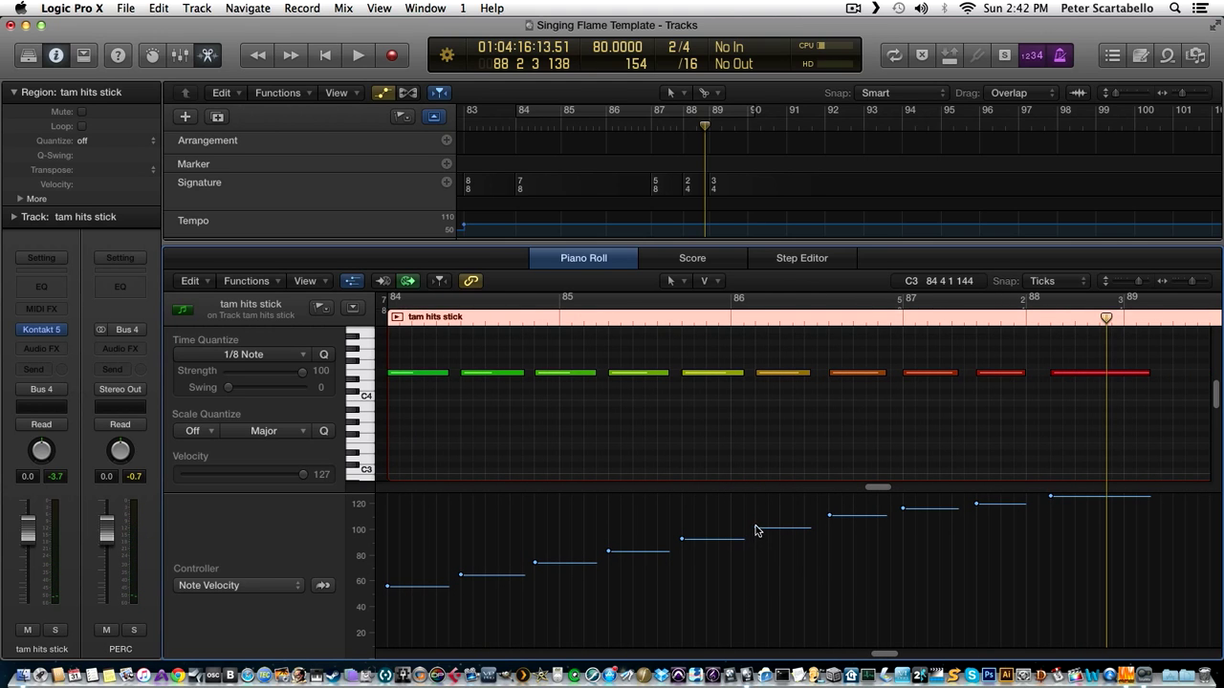
pyautogui.moveTo(755, 531); pyautogui.dragTo(756, 526)
pyautogui.click(682, 537)
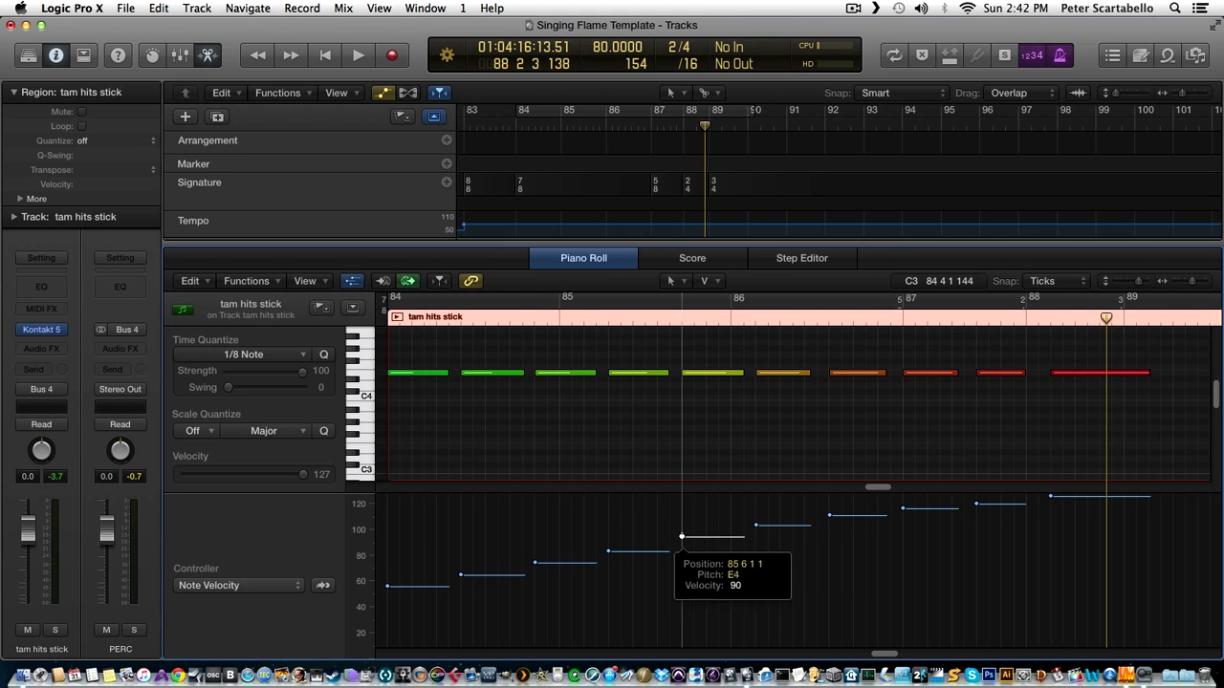
pyautogui.moveTo(682, 536); pyautogui.dragTo(682, 534)
pyautogui.moveTo(608, 550); pyautogui.dragTo(608, 546)
# Lower the first three note velocities, the first to 41, and replay from bar 84.
pyautogui.click(387, 587)
pyautogui.moveTo(387, 587); pyautogui.dragTo(387, 597)
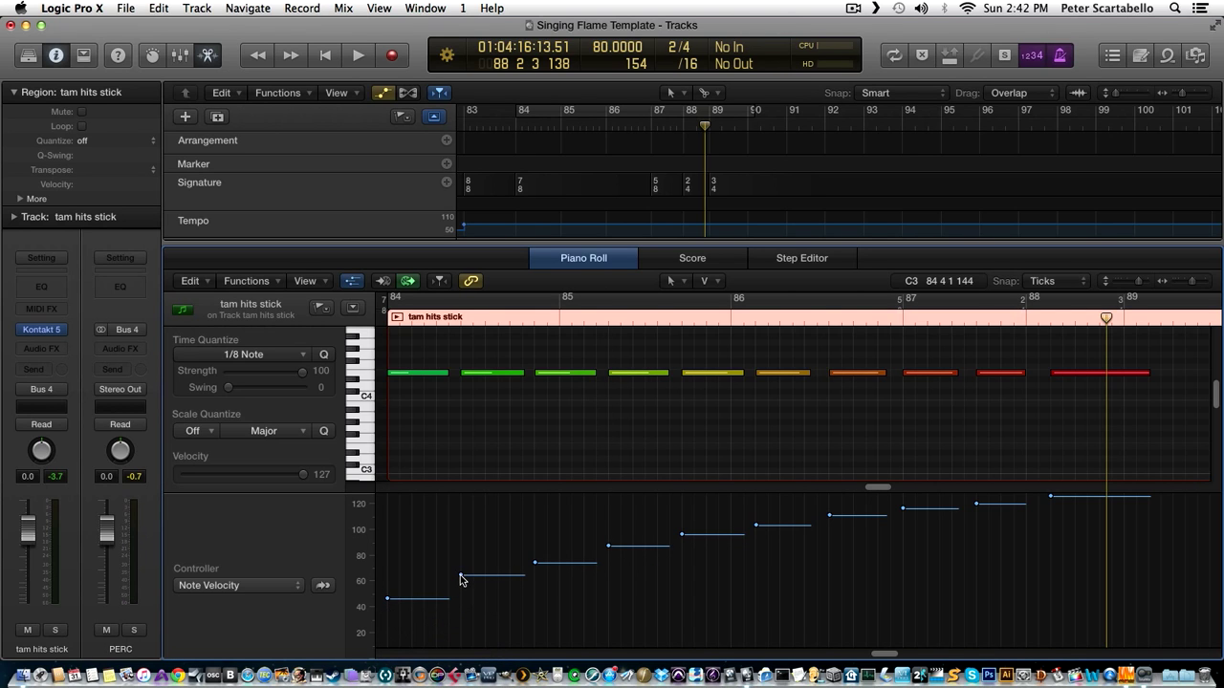
pyautogui.moveTo(461, 576); pyautogui.dragTo(461, 583)
pyautogui.moveTo(533, 564); pyautogui.dragTo(533, 568)
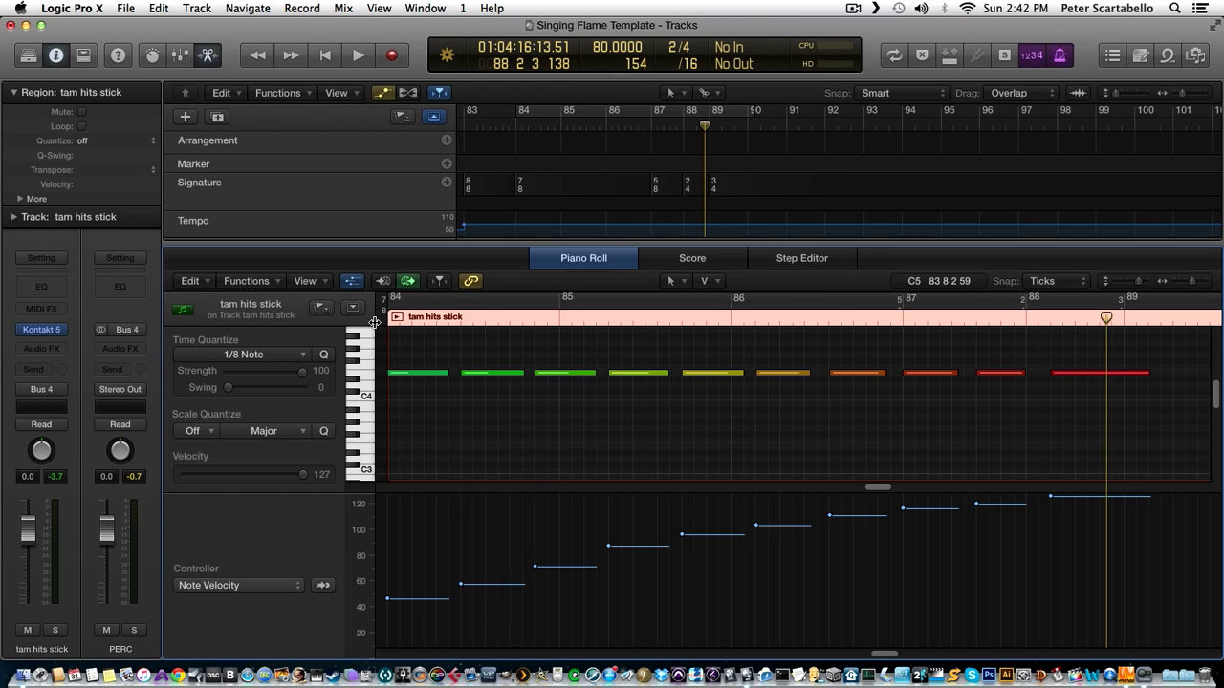
pyautogui.hotkey('shift', 'space')
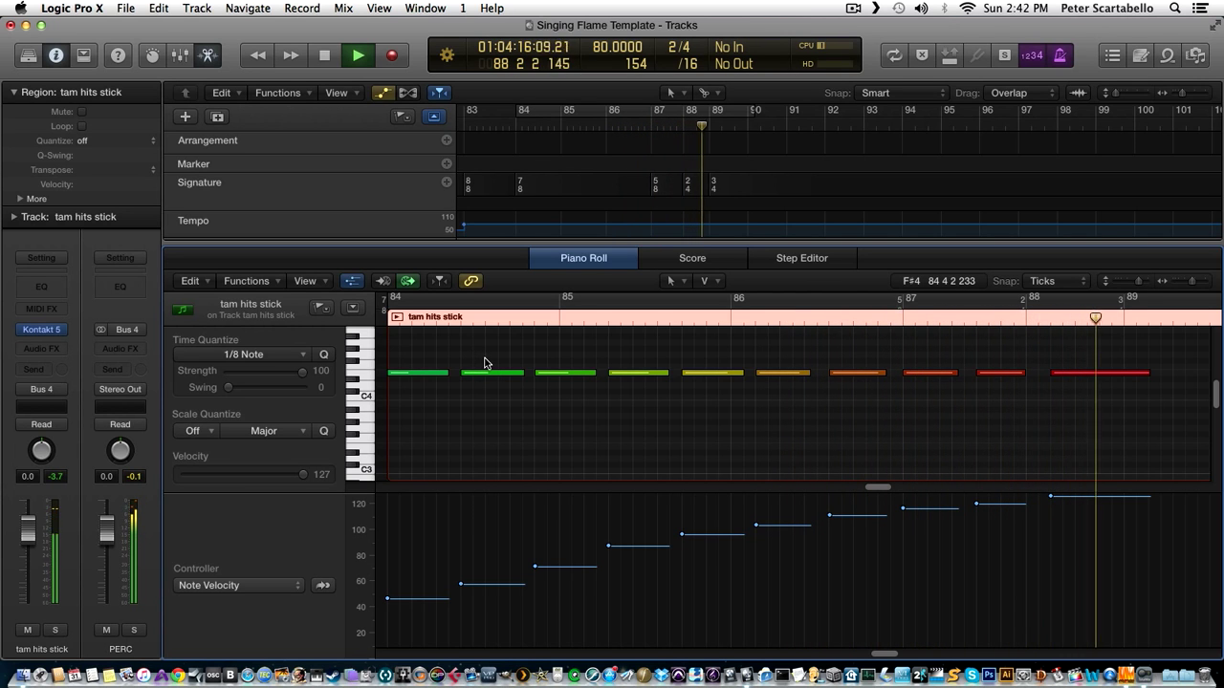
pyautogui.press('space')
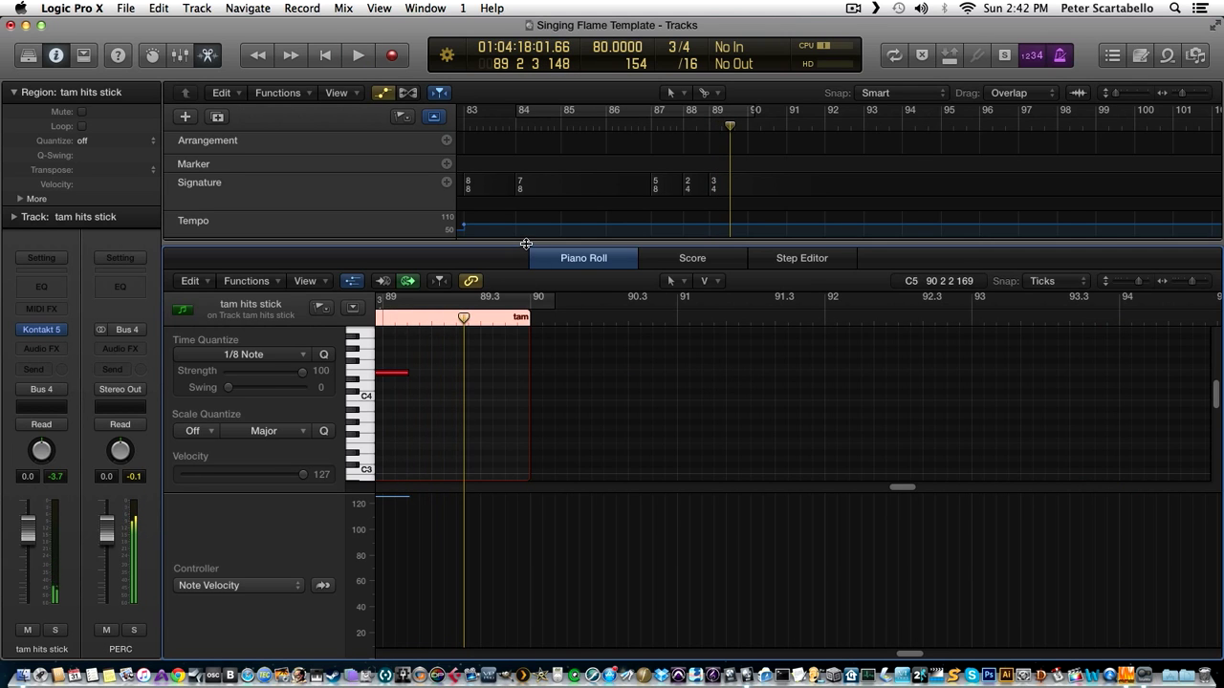
# Close the note editor and record a tam swell from bar 87, spanning roughly bars 89–91.
pyautogui.press('e')
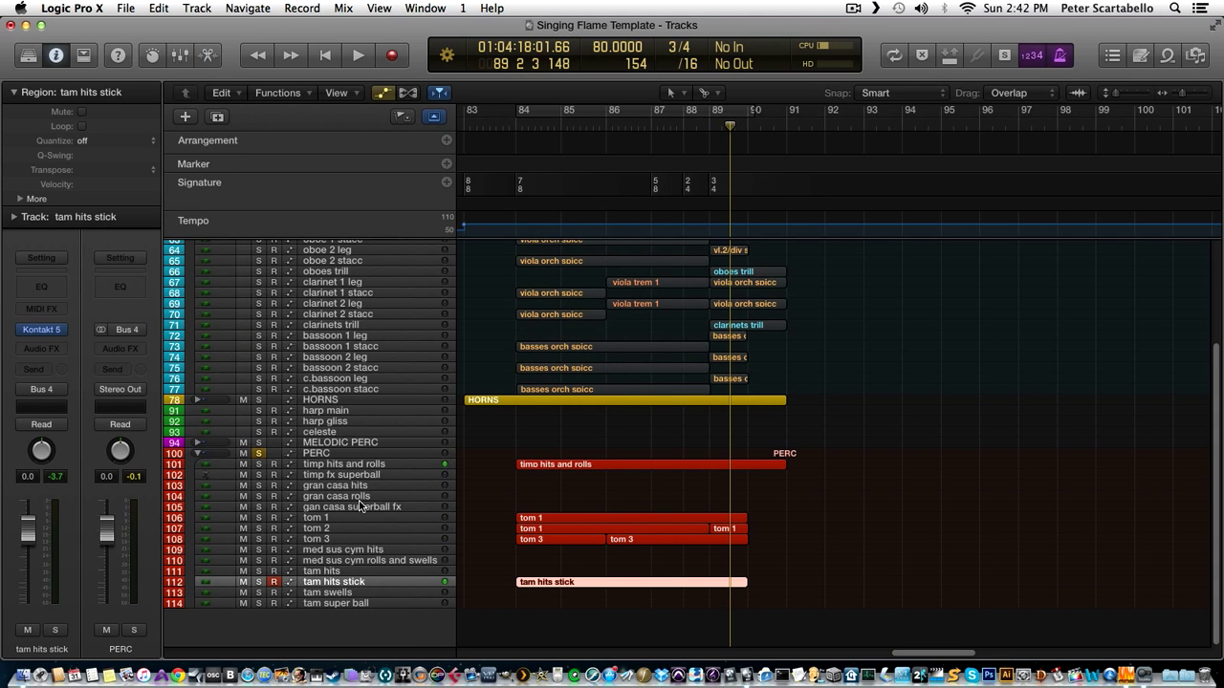
pyautogui.click(386, 591)
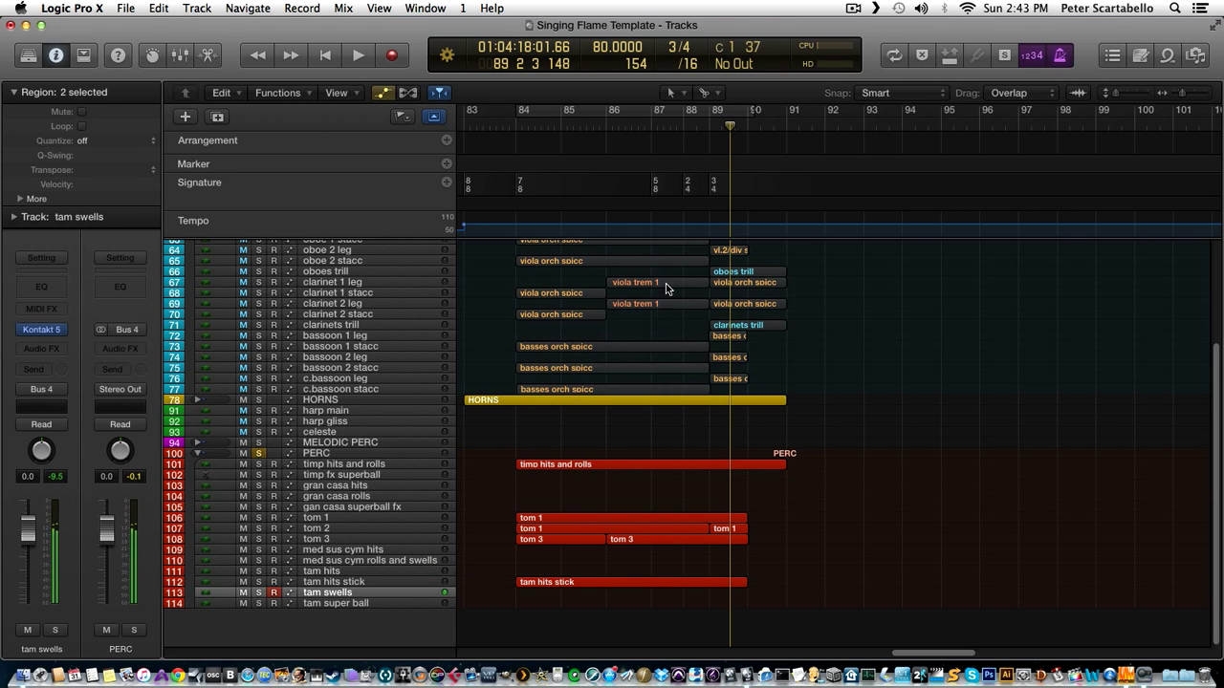
pyautogui.click(649, 131)
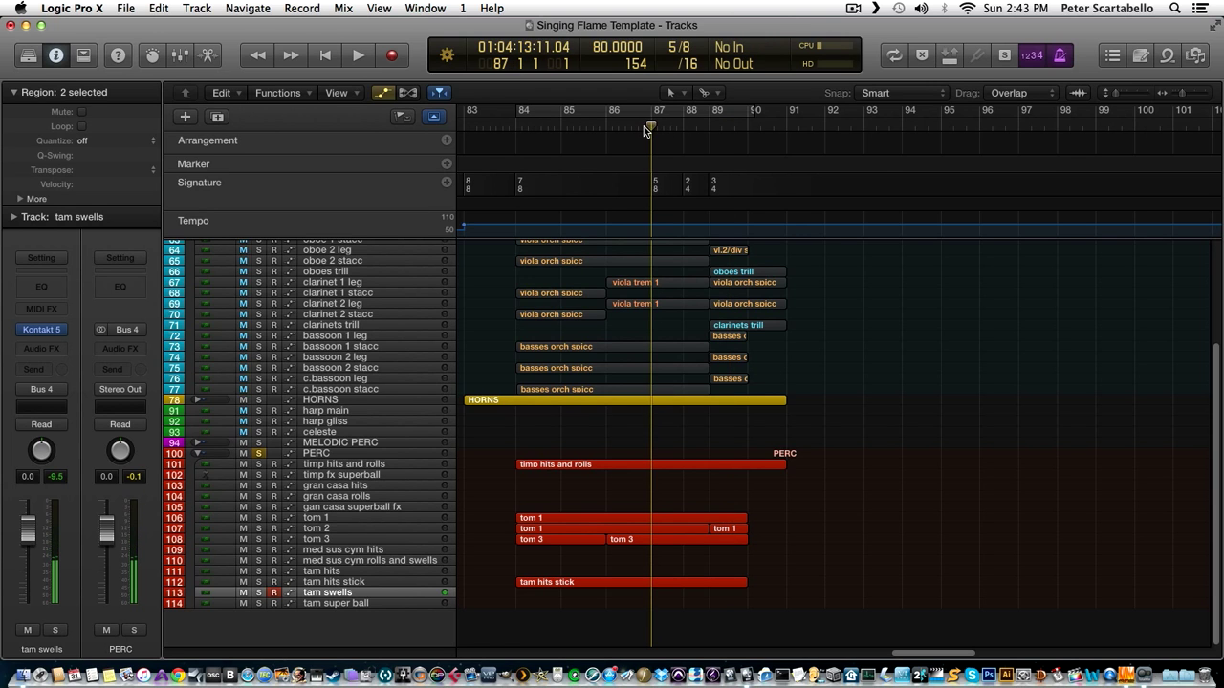
pyautogui.press('space')
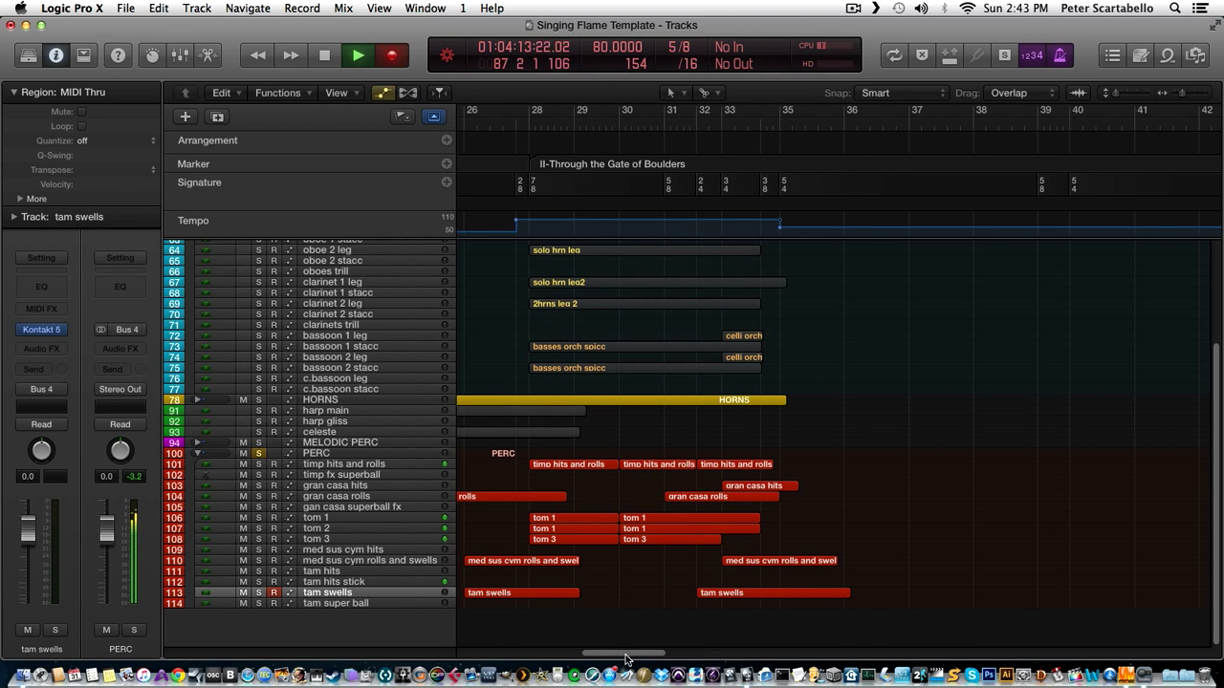
pyautogui.moveTo(631, 654); pyautogui.dragTo(928, 650)
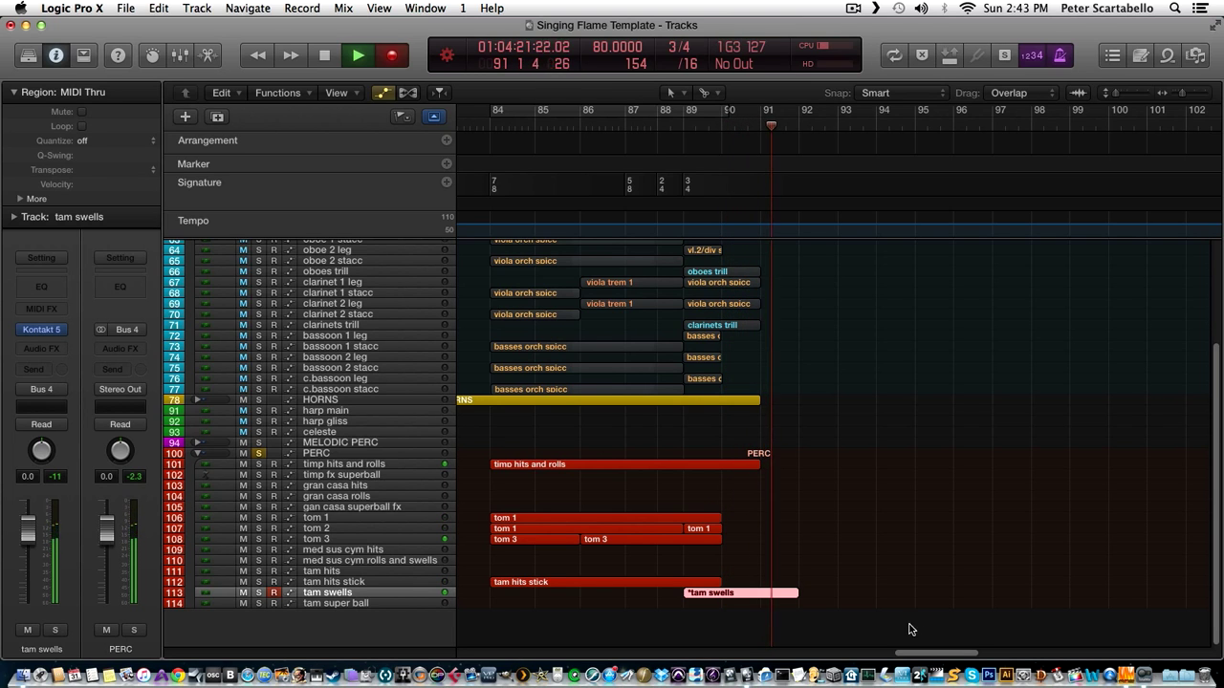
pyautogui.press('space')
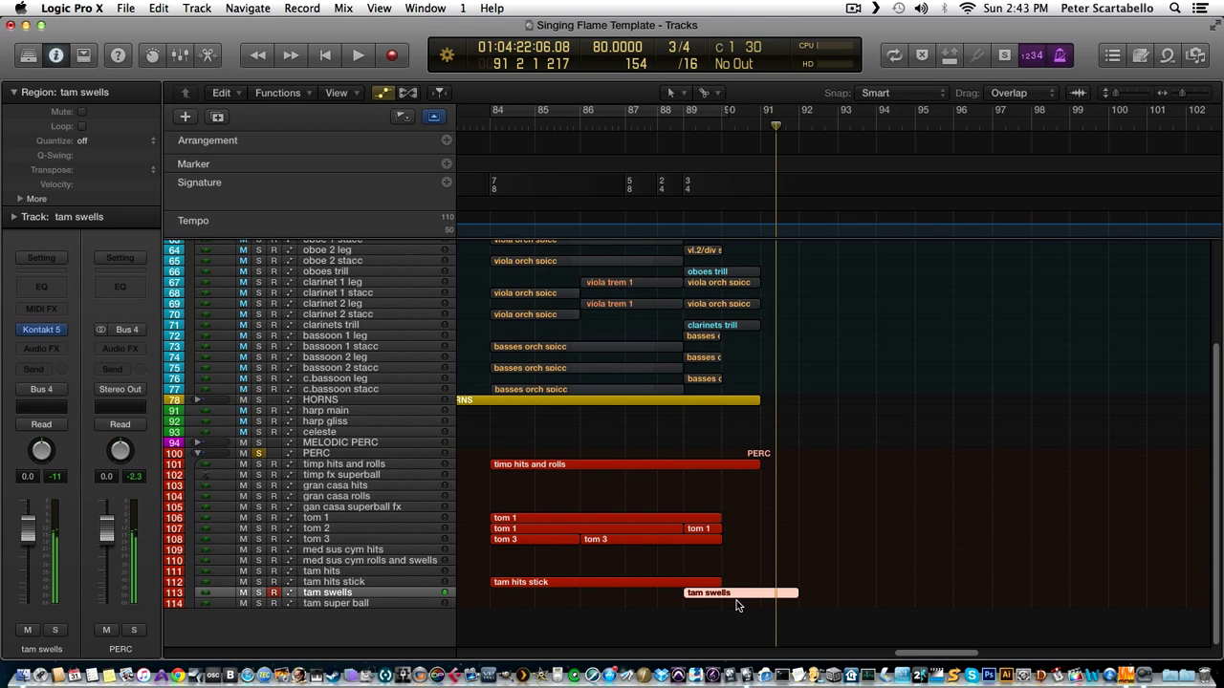
pyautogui.doubleClick(735, 595)
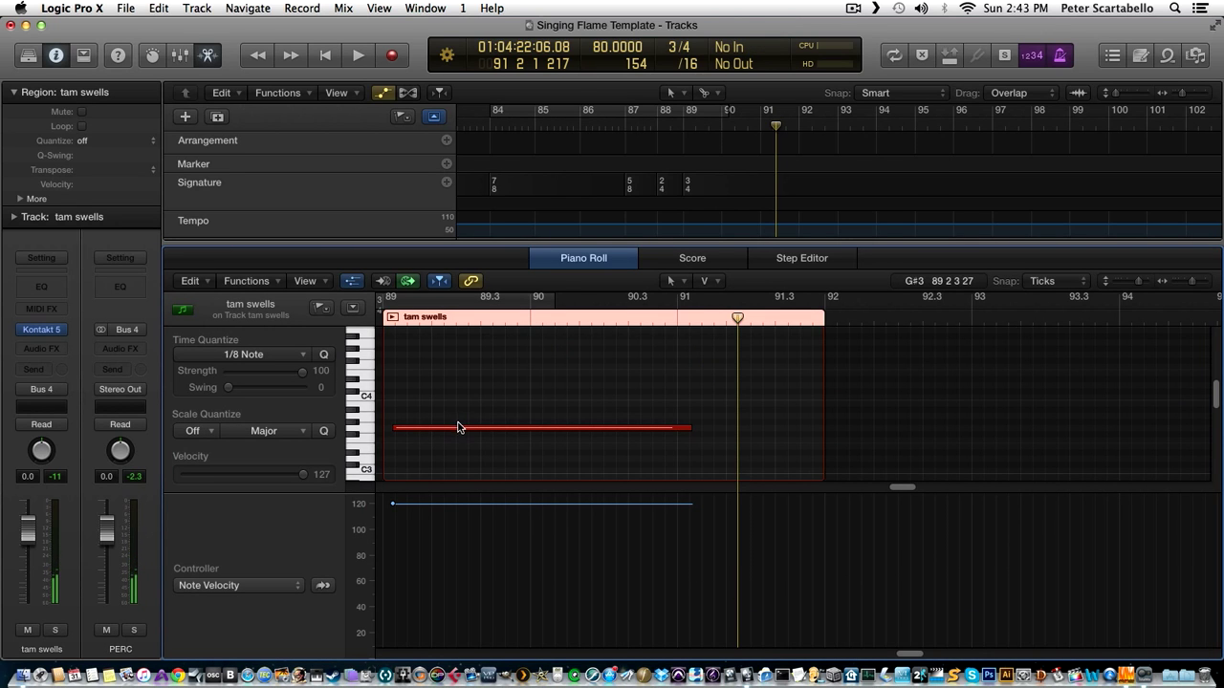
pyautogui.moveTo(458, 430); pyautogui.dragTo(449, 430)
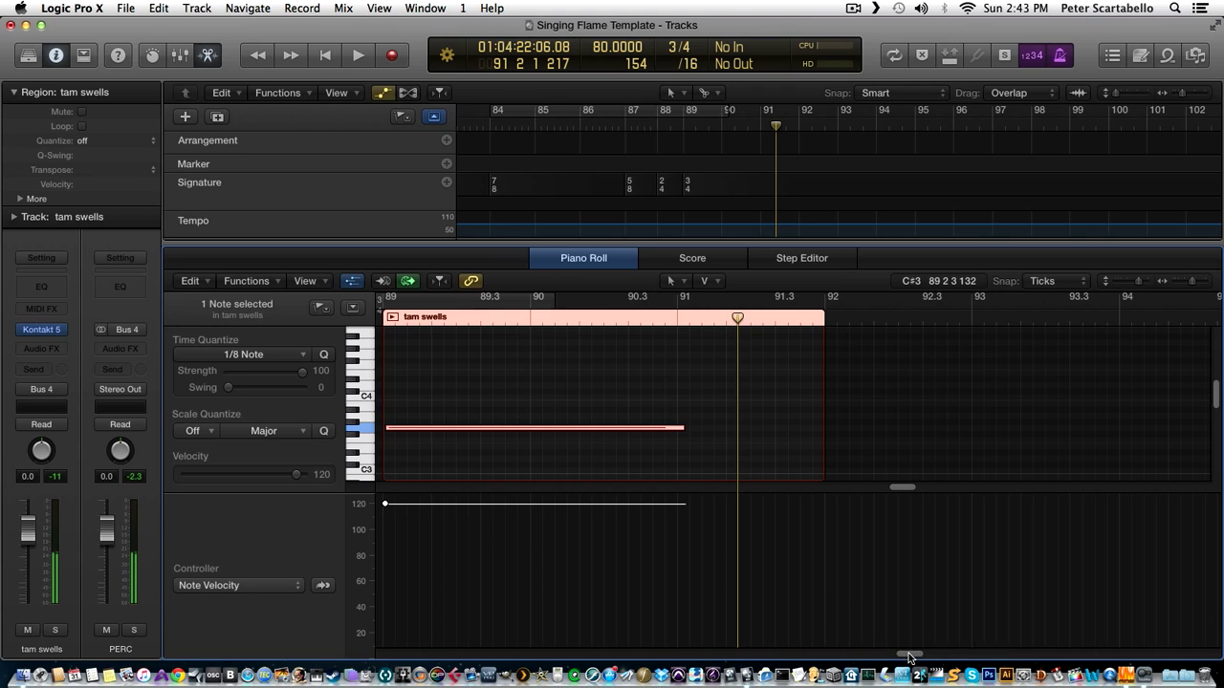
pyautogui.moveTo(909, 656); pyautogui.dragTo(900, 656)
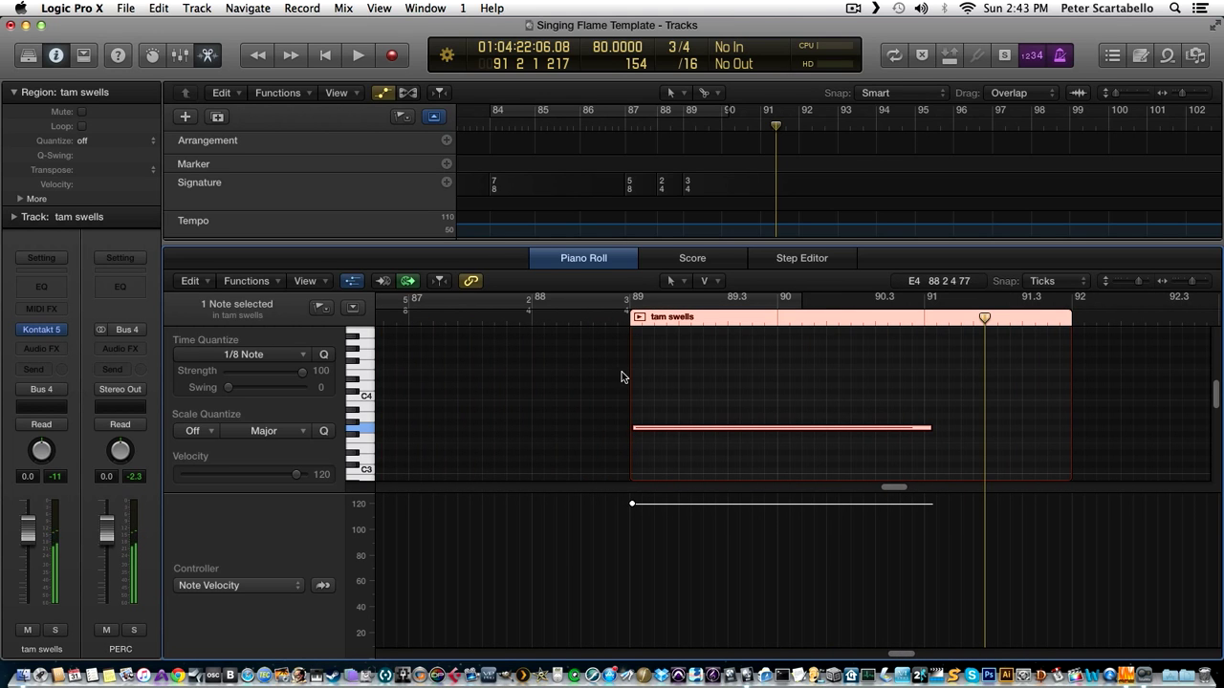
pyautogui.moveTo(630, 379)
pyautogui.mouseDown()
pyautogui.moveTo(581, 406)
pyautogui.moveTo(605, 432)
pyautogui.mouseUp()
pyautogui.click(507, 304)
pyautogui.press('space')
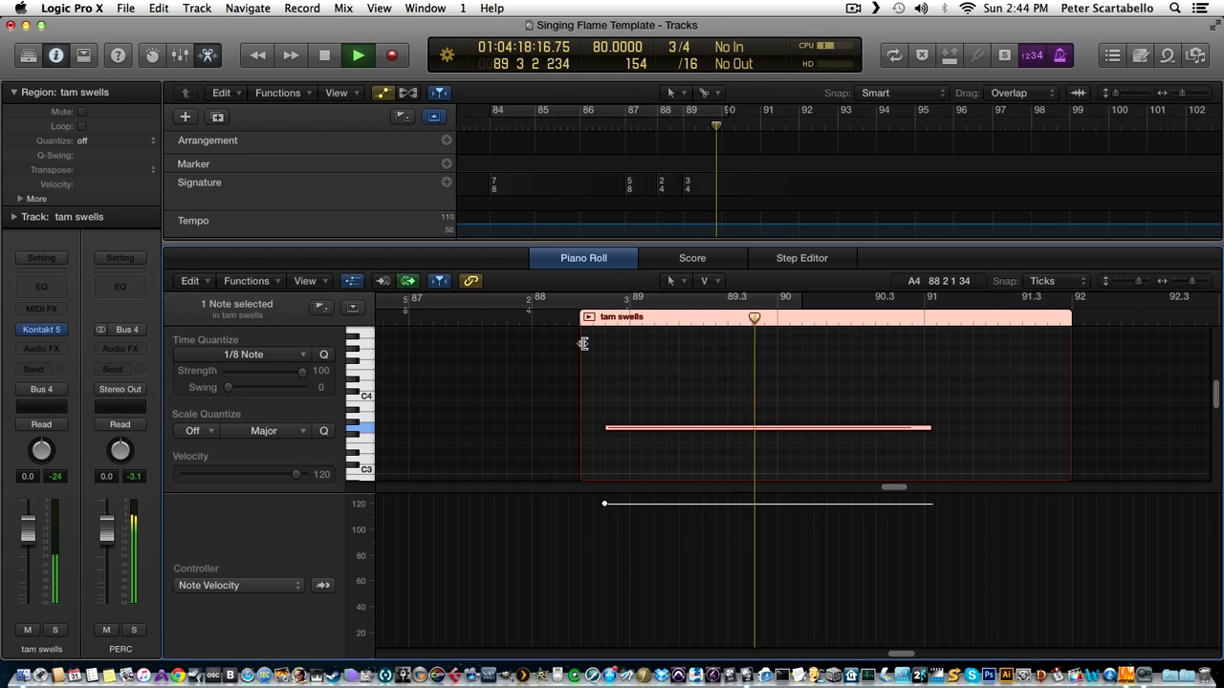
pyautogui.press('space')
pyautogui.click(648, 398)
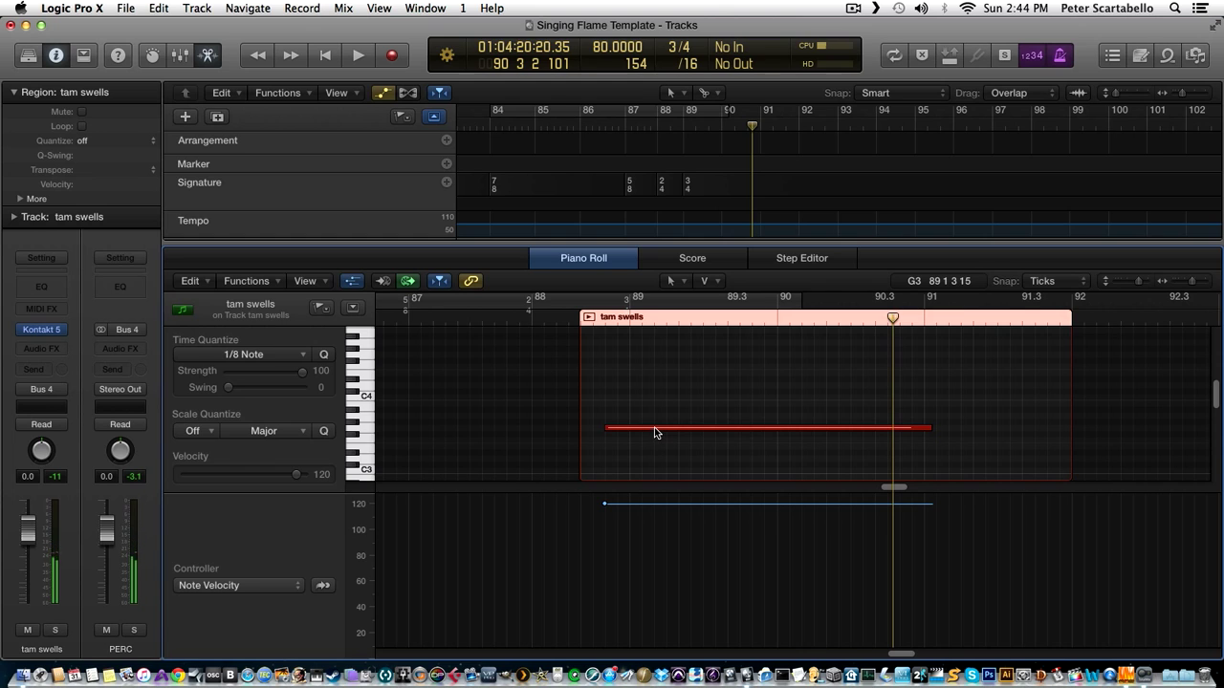
pyautogui.moveTo(655, 429); pyautogui.dragTo(655, 443)
pyautogui.click(546, 319)
pyautogui.press('space')
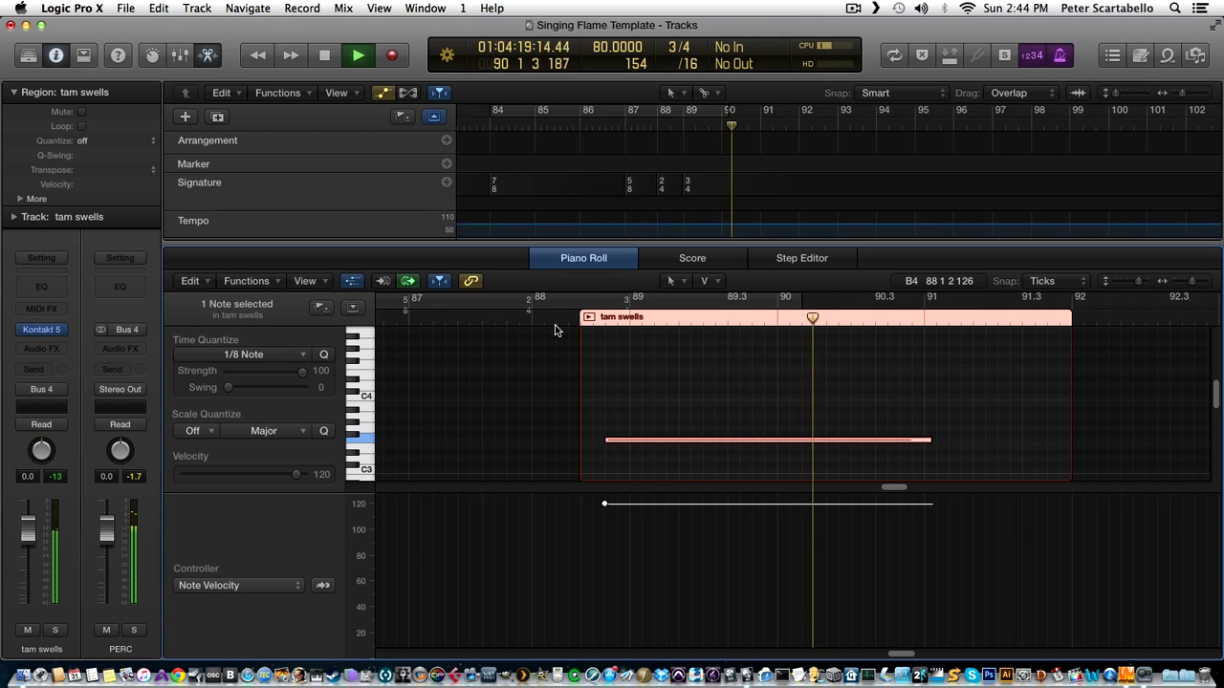
pyautogui.press('space')
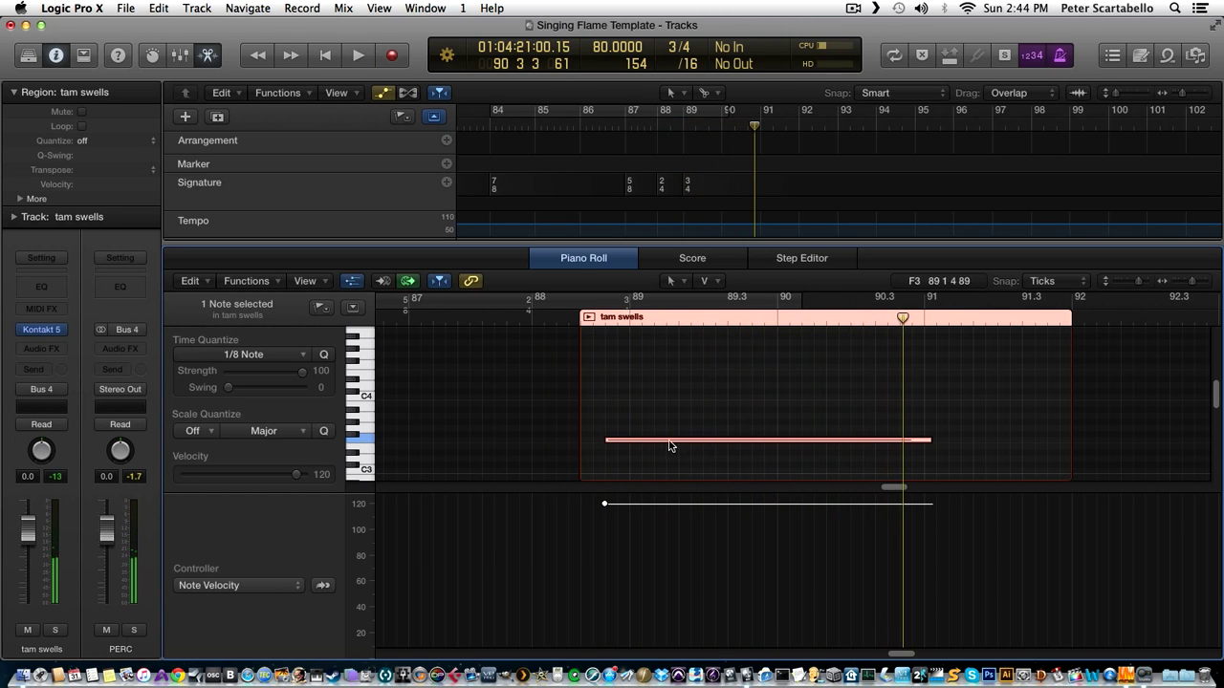
pyautogui.moveTo(925, 437); pyautogui.dragTo(989, 439)
pyautogui.doubleClick(501, 319)
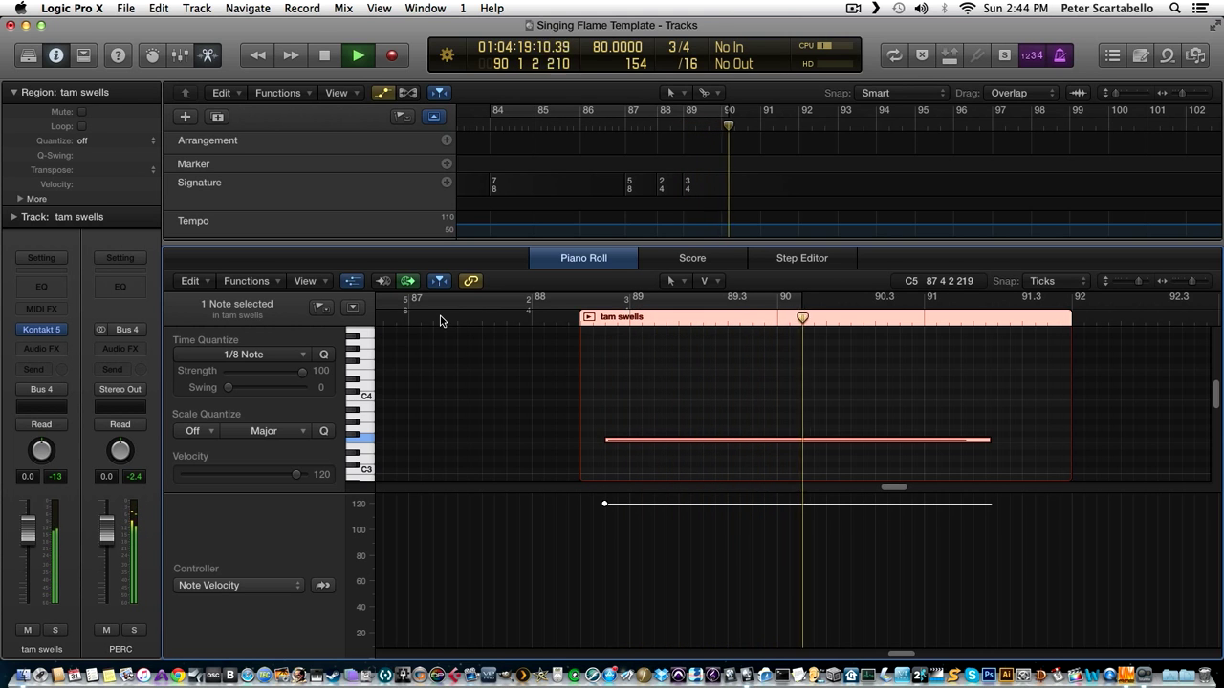
pyautogui.press('space')
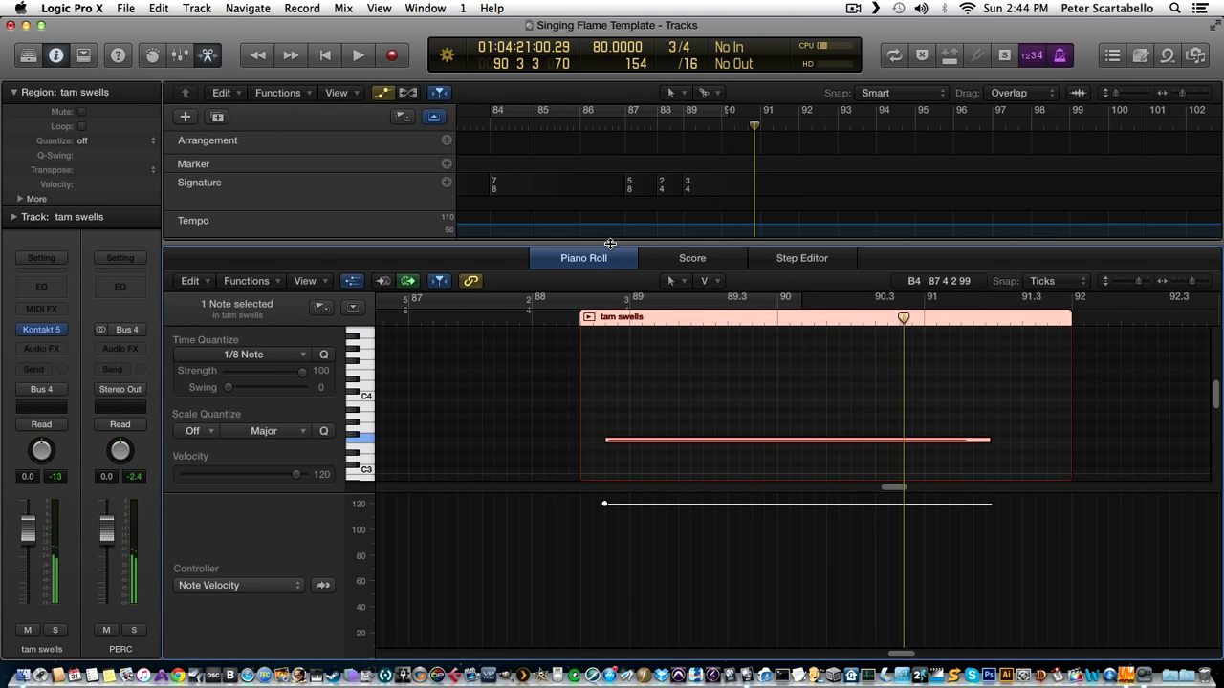
pyautogui.press('p')
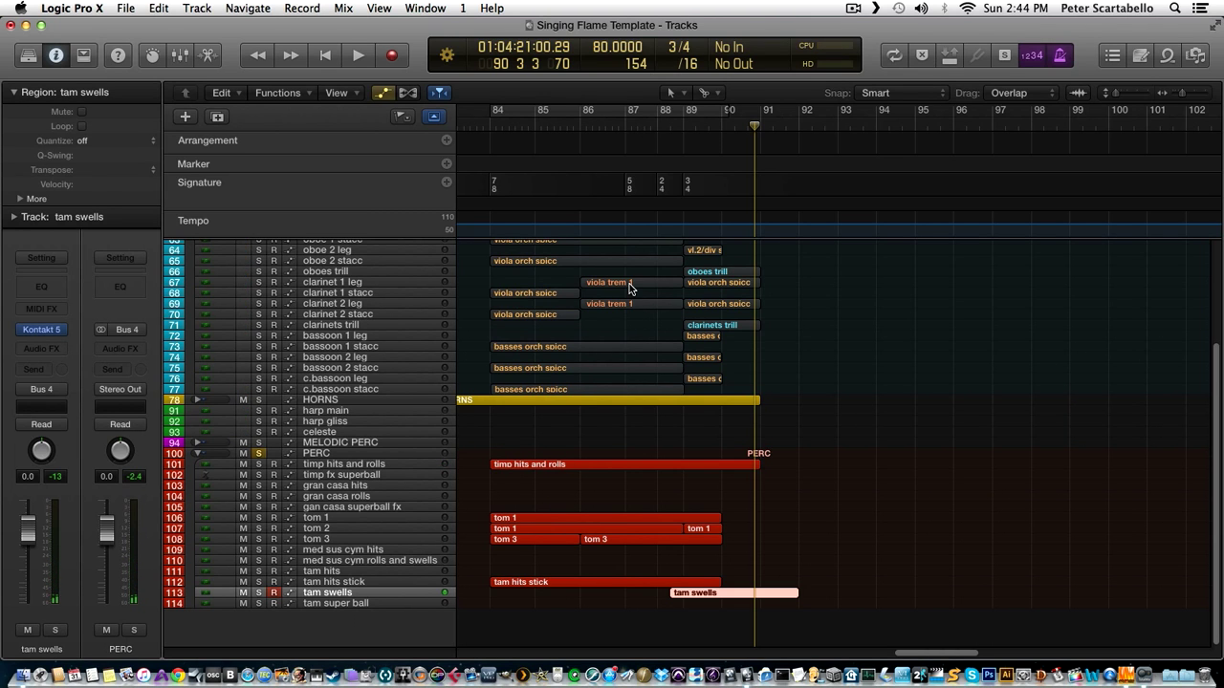
# Play back from bar 84 through the tam swells, then select the tam hits track.
pyautogui.click(475, 120)
pyautogui.press('space')
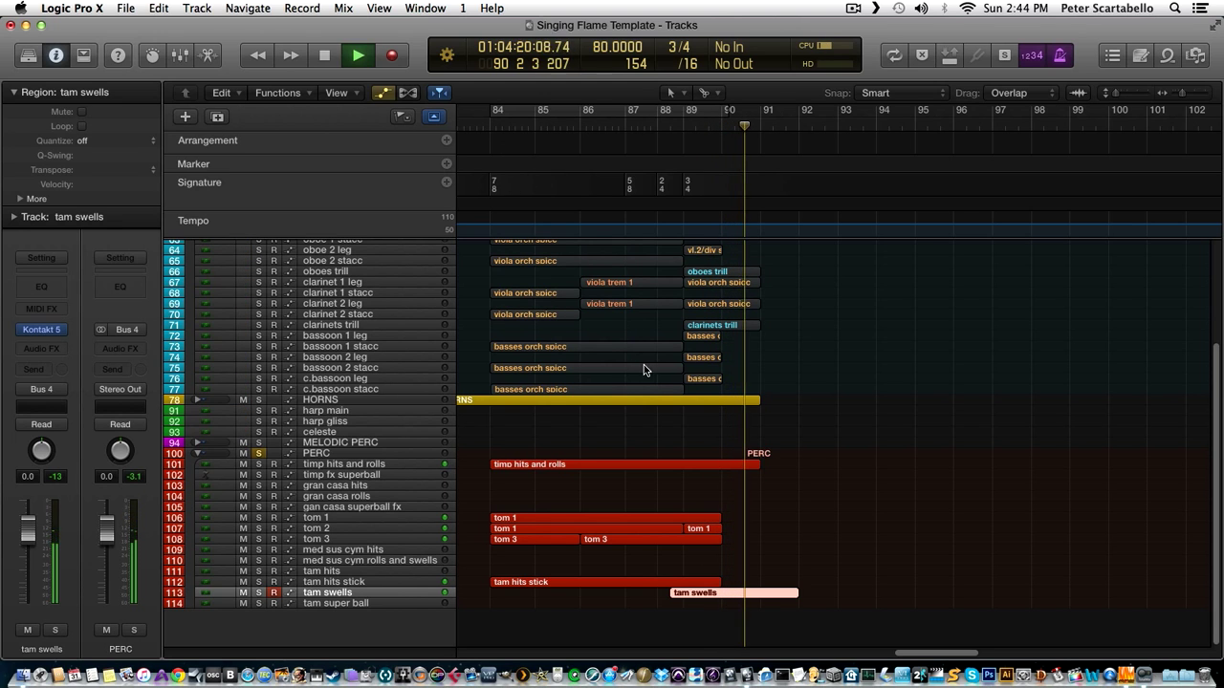
pyautogui.press('space')
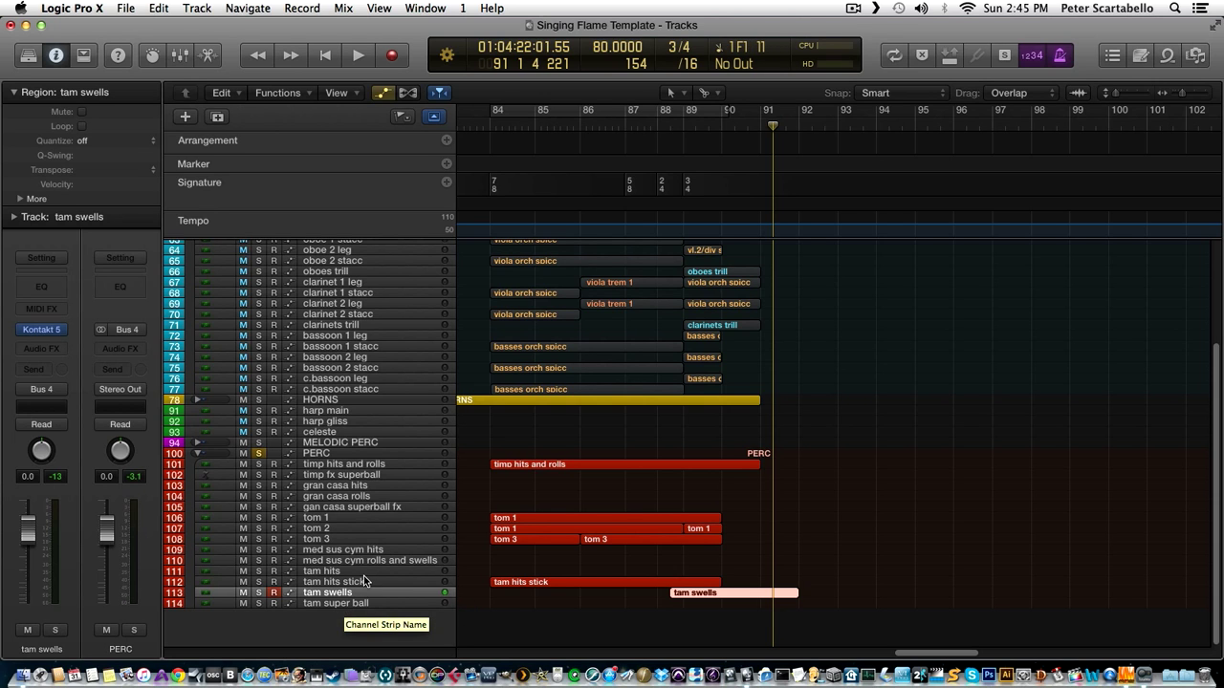
pyautogui.click(364, 570)
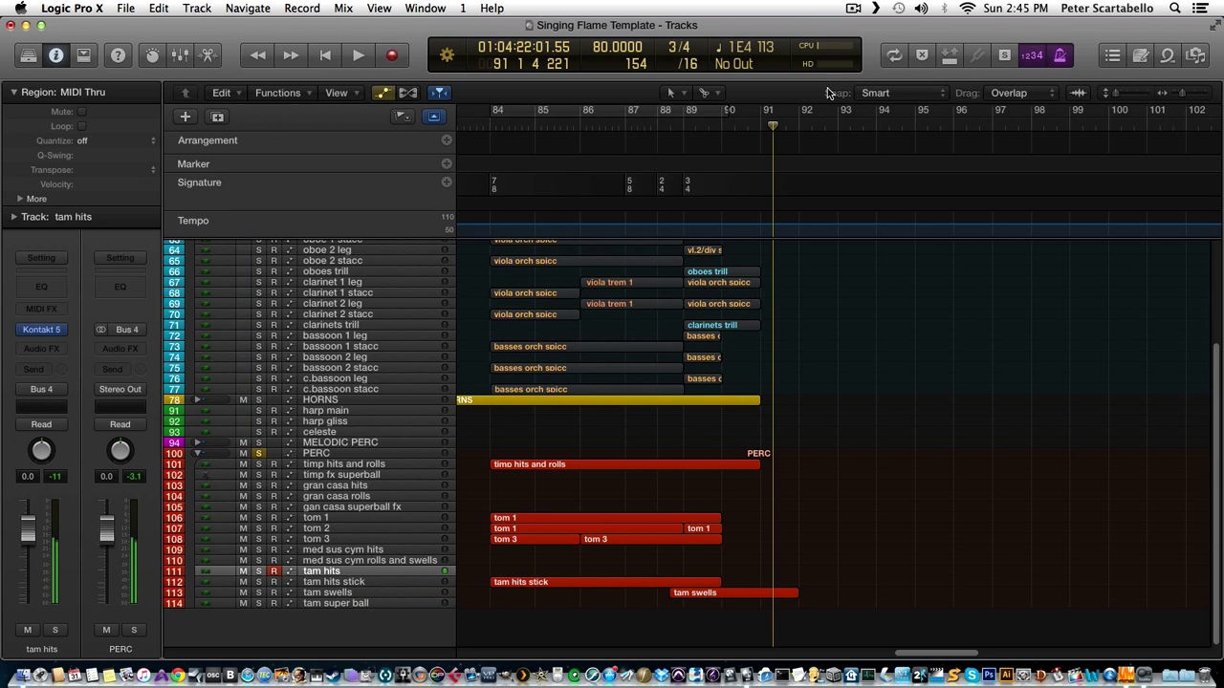
# Record a tam hits take from bar 87, delete it, and select the gran casa hits track.
pyautogui.click(639, 123)
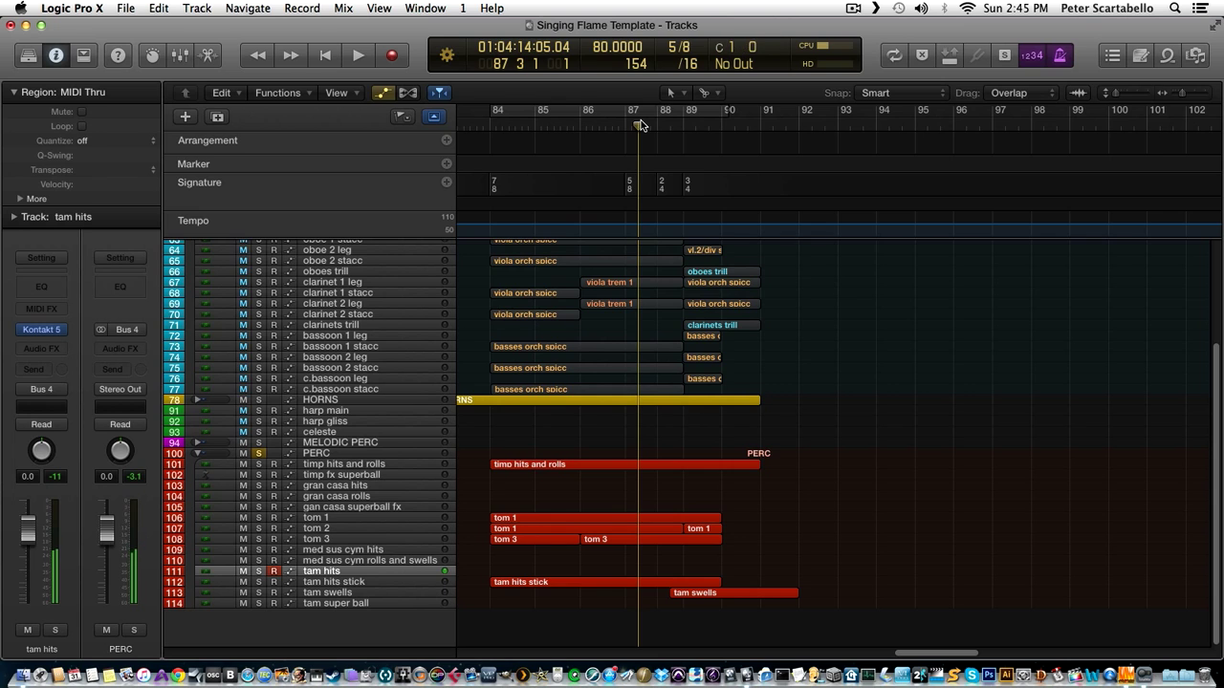
pyautogui.press('r')
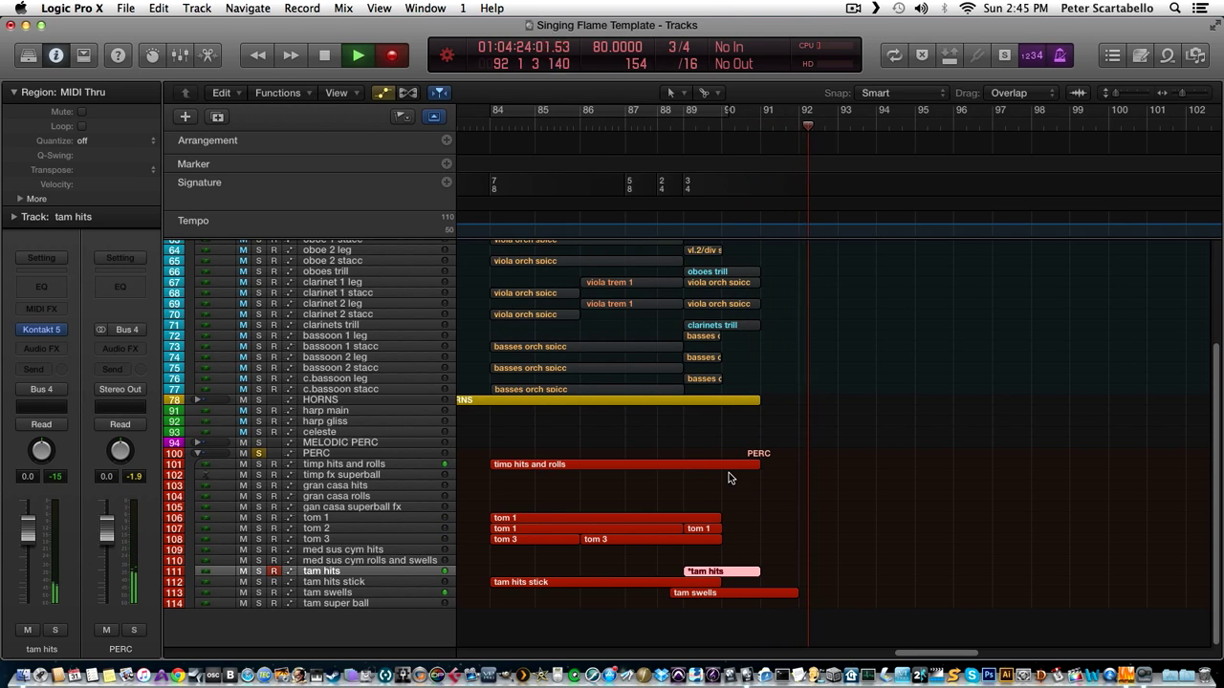
pyautogui.press('space')
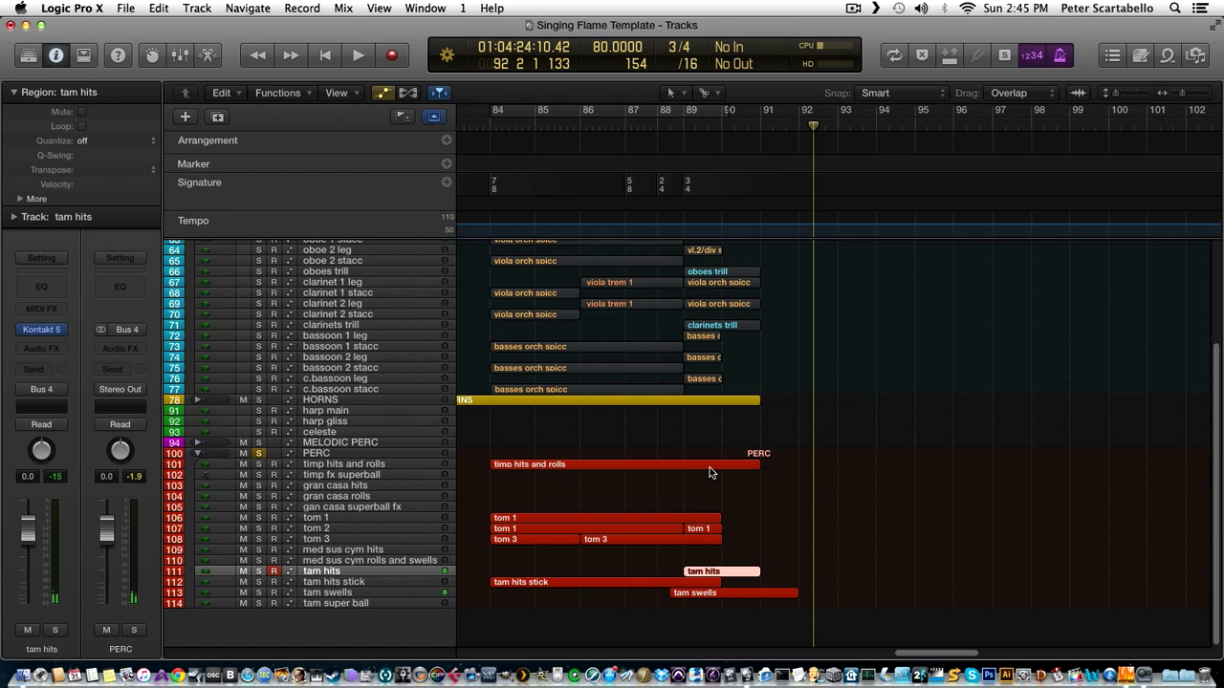
pyautogui.press('Delete')
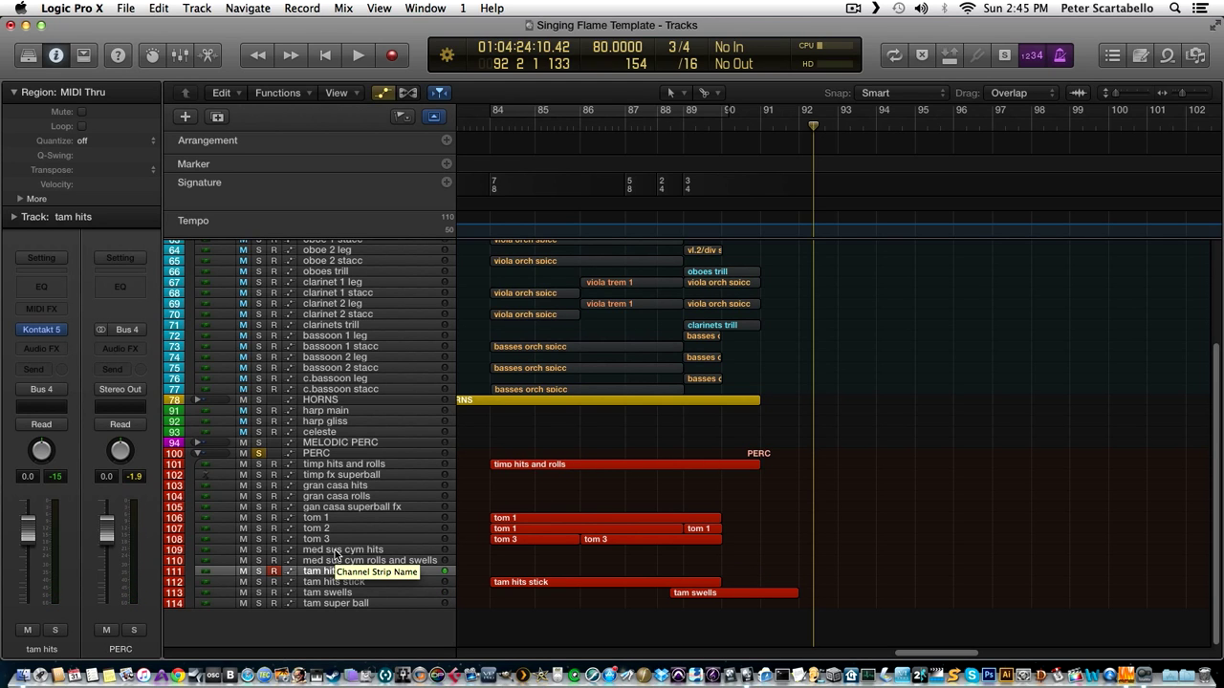
pyautogui.click(350, 487)
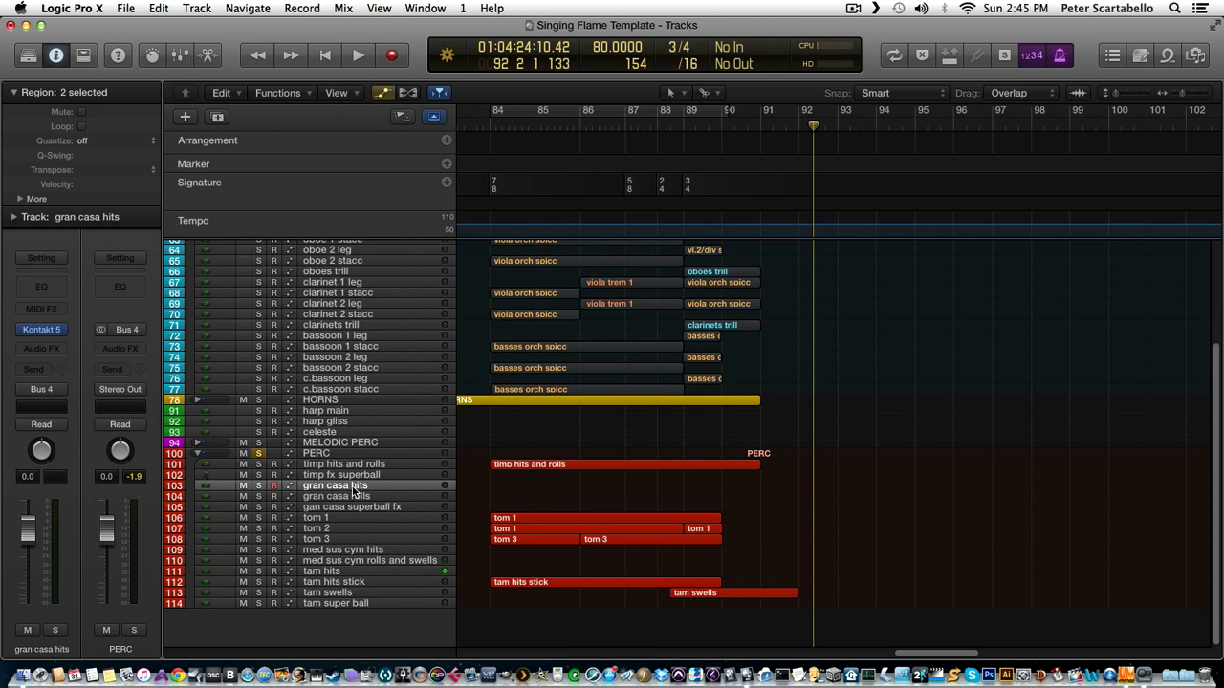
# Record gran casa hits from just before bar 84 to bar 89, plus a short extra take from bar 88.
pyautogui.click(490, 125)
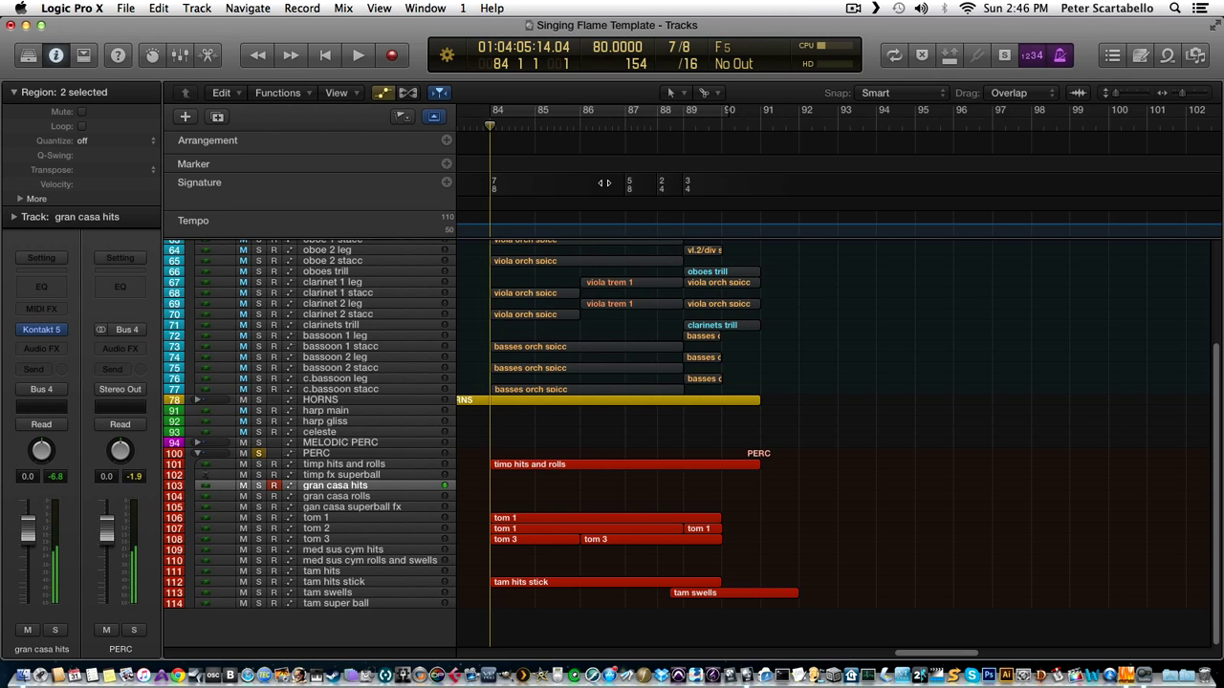
pyautogui.click(476, 123)
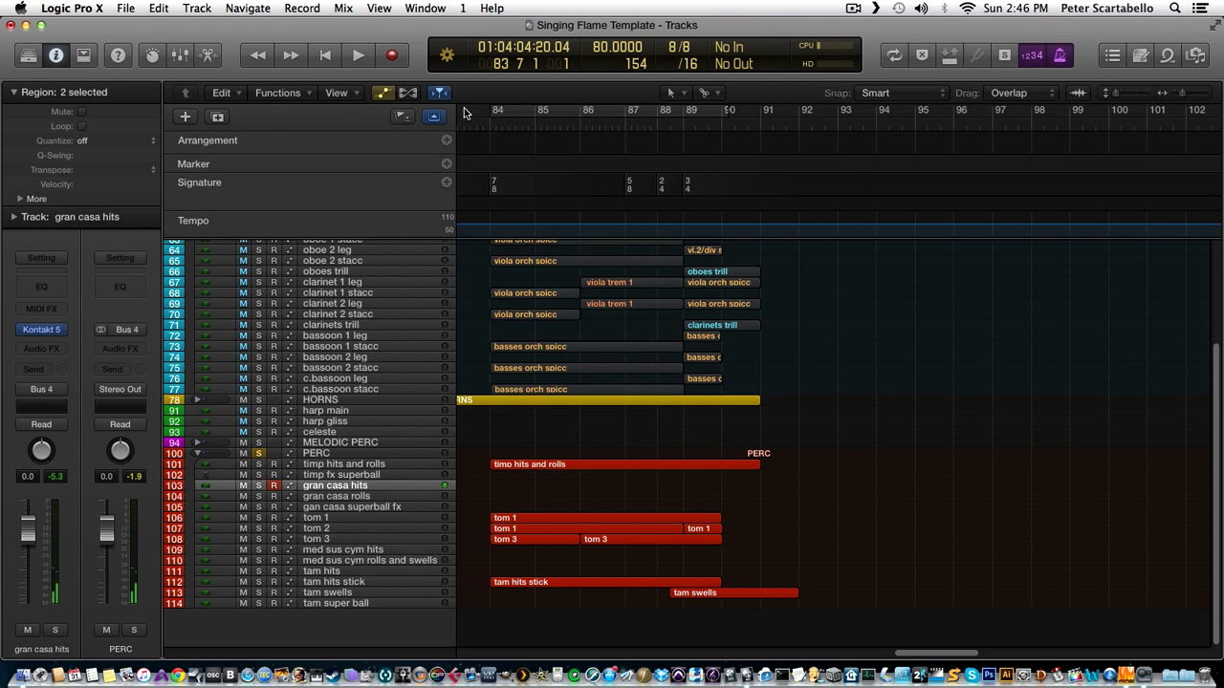
pyautogui.press('r')
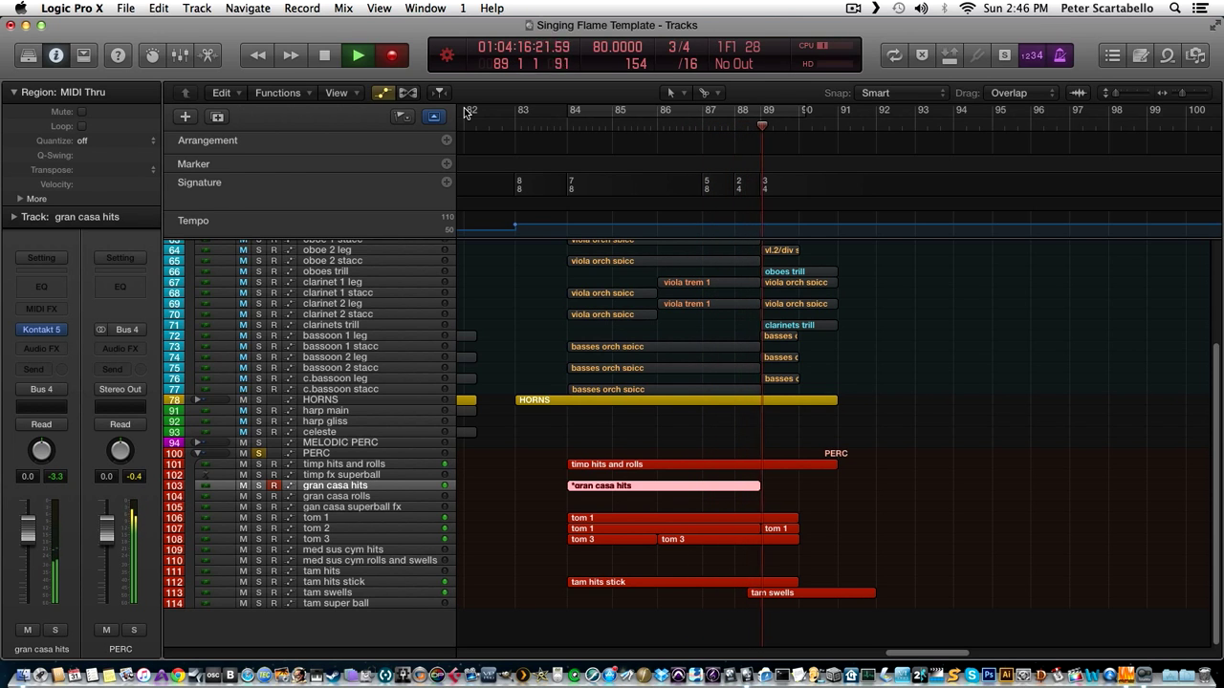
pyautogui.press('space')
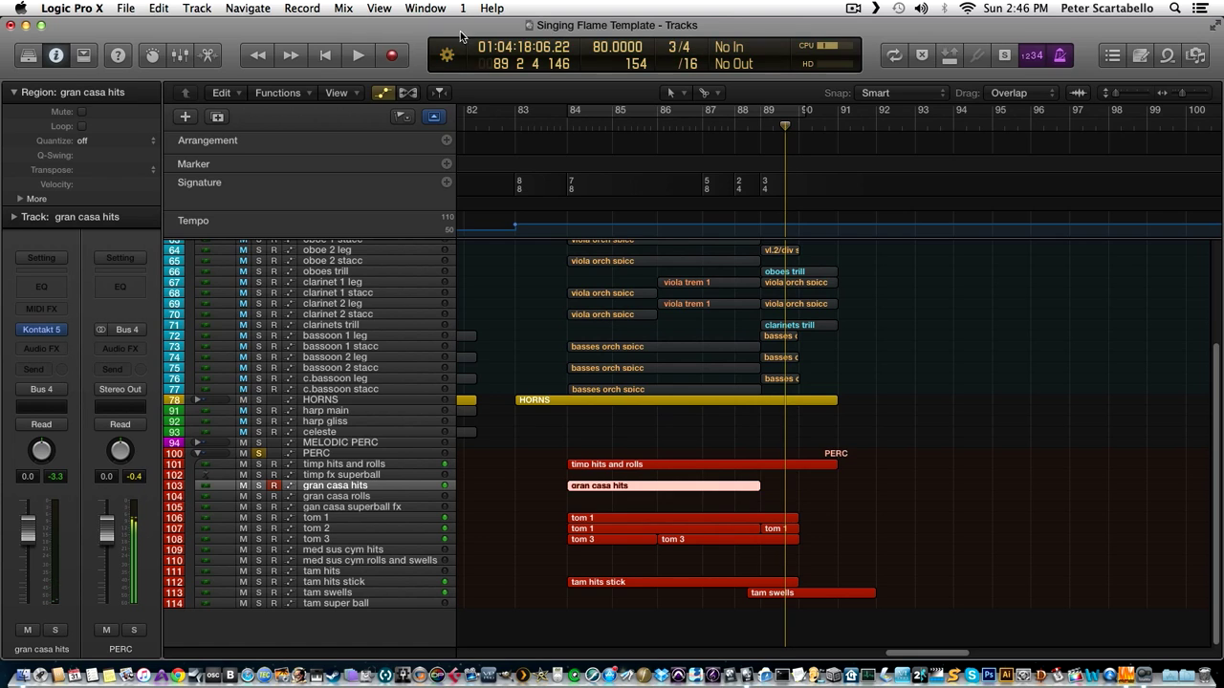
pyautogui.click(741, 126)
pyautogui.press('r')
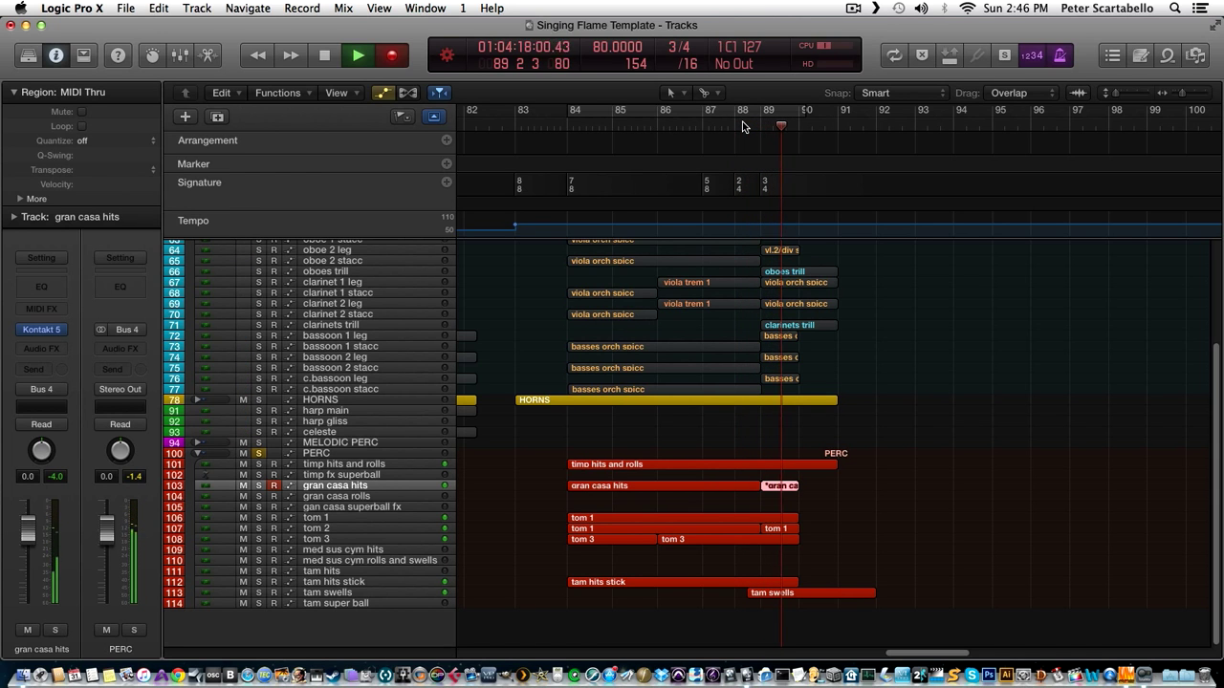
pyautogui.press('space')
# Join the two gran casa hits regions and quantize all their notes to 1/8 notes.
pyautogui.moveTo(842, 489); pyautogui.dragTo(723, 484)
pyautogui.rightClick(724, 483)
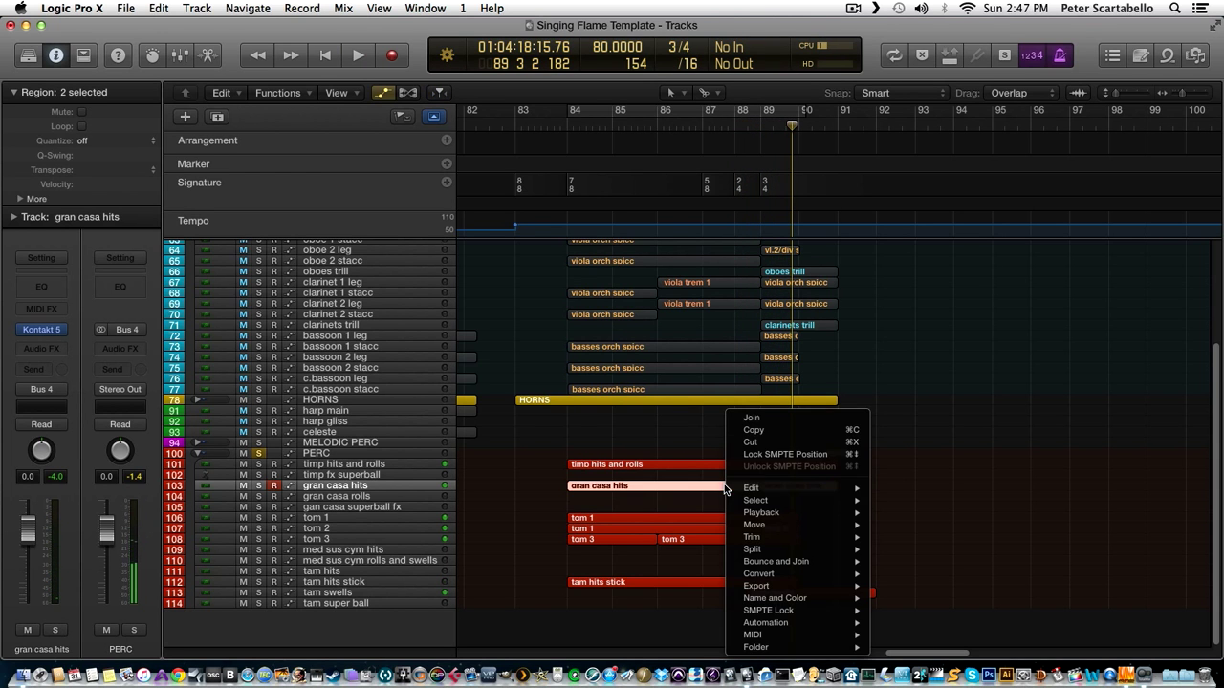
pyautogui.click(774, 422)
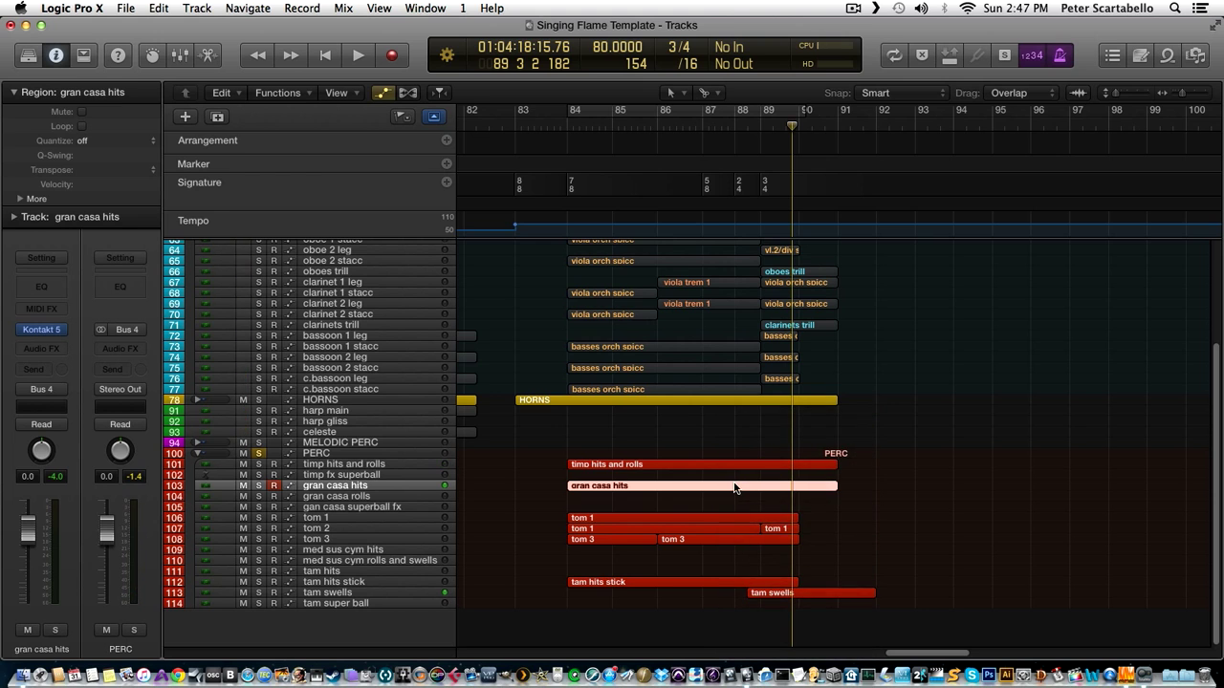
pyautogui.doubleClick(735, 489)
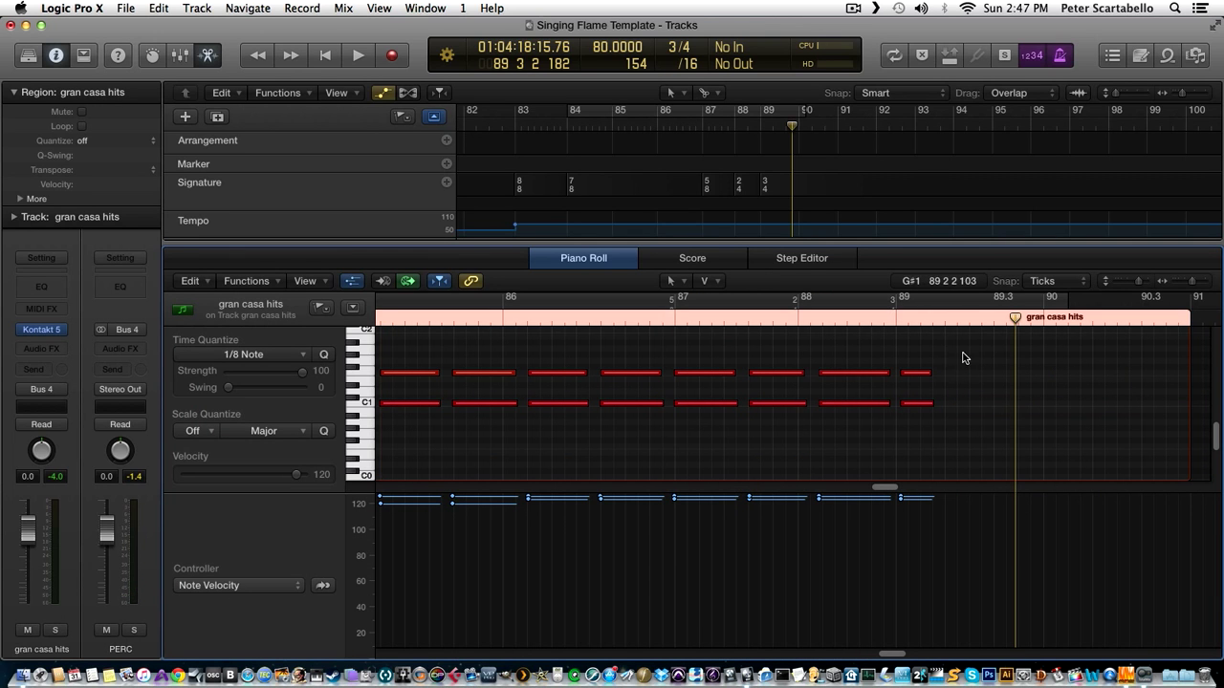
pyautogui.moveTo(961, 341); pyautogui.dragTo(465, 442)
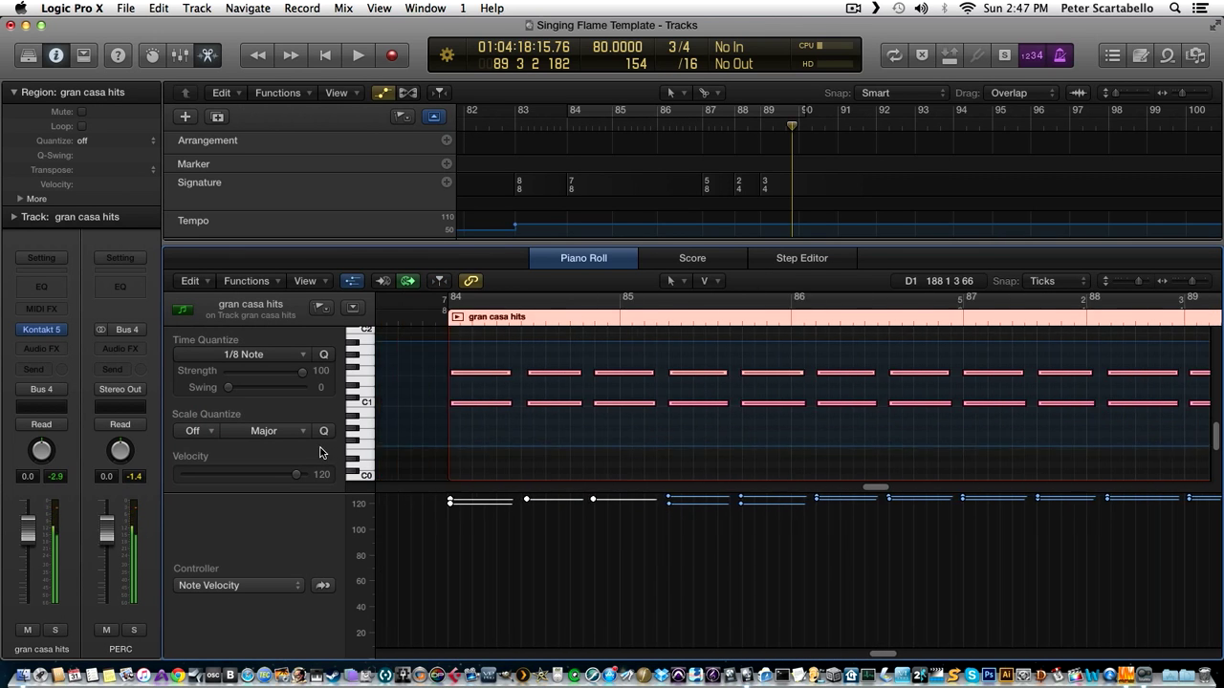
pyautogui.click(323, 355)
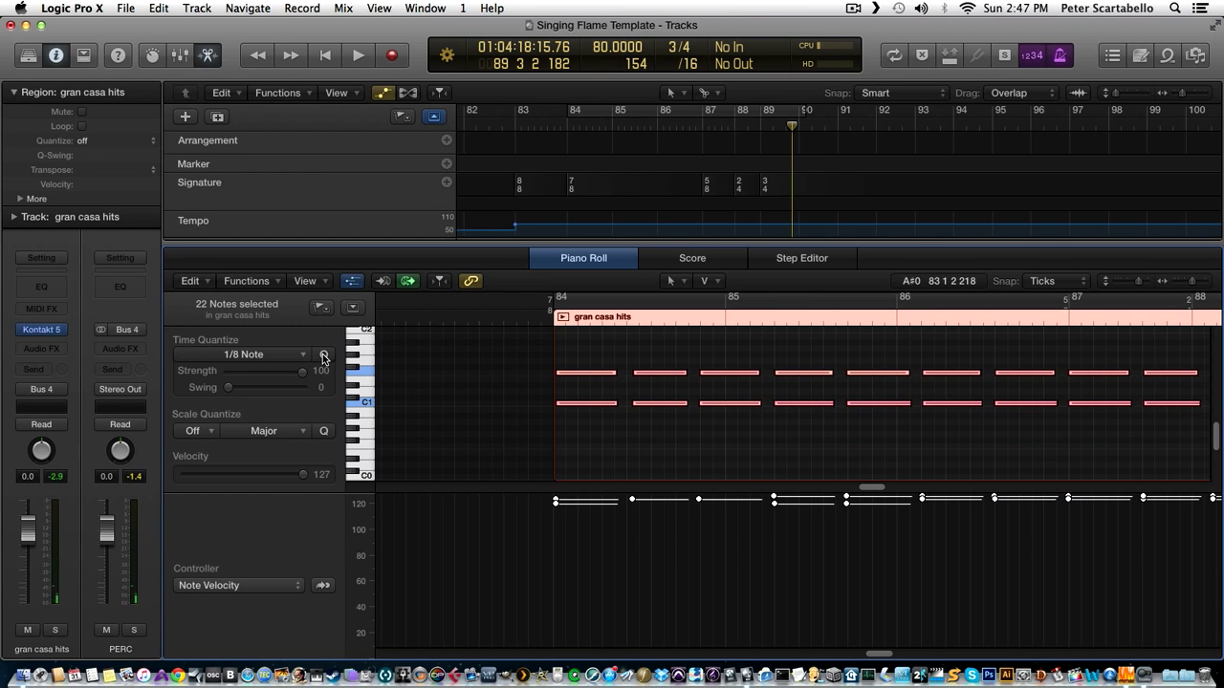
# Play the quantized hits from bar 84 and raise all velocities to 127.
pyautogui.click(539, 319)
pyautogui.press('space')
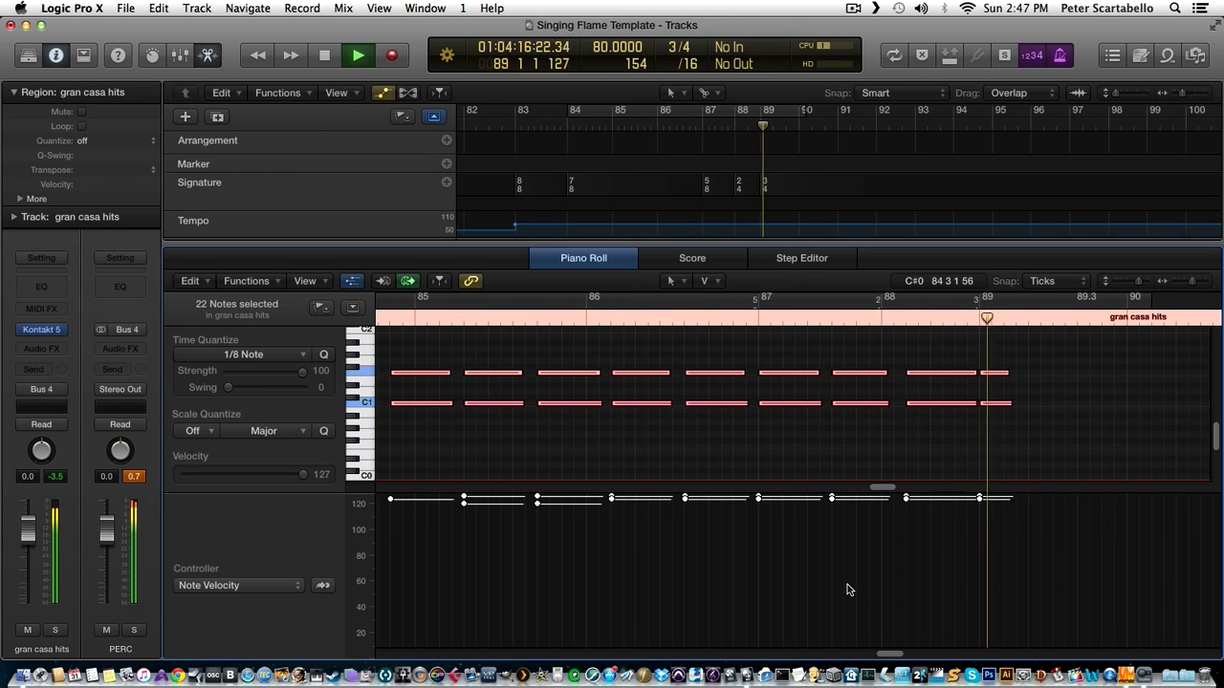
pyautogui.press('space')
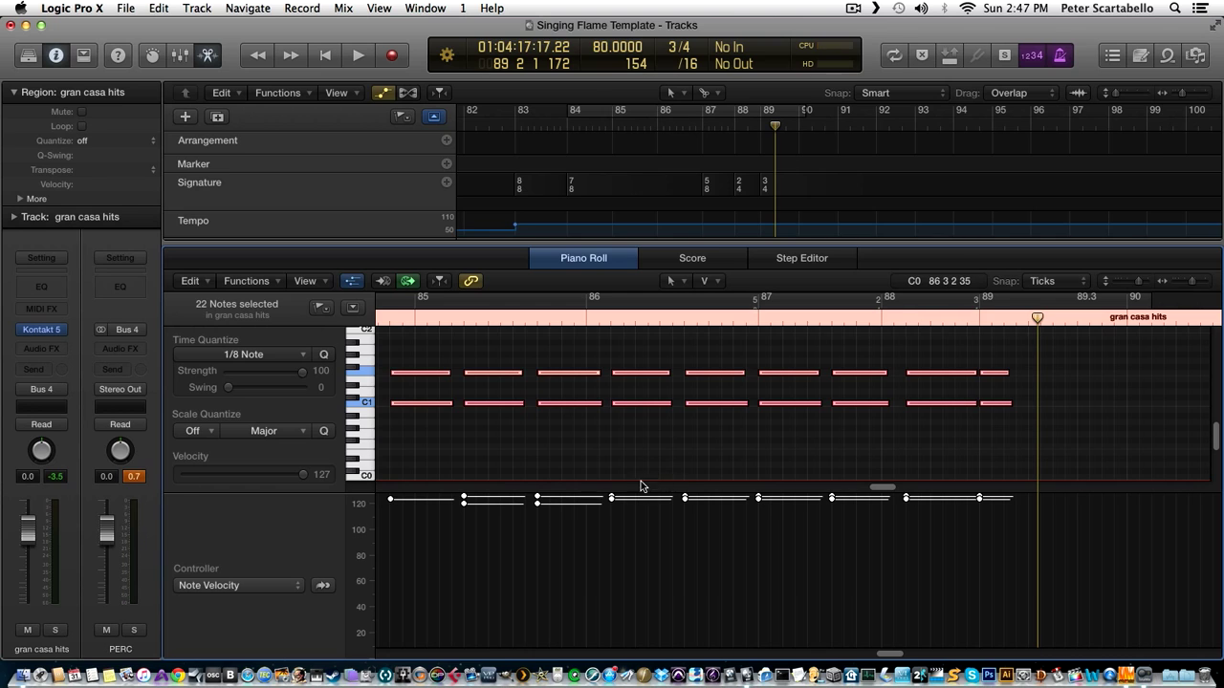
pyautogui.moveTo(538, 510); pyautogui.dragTo(537, 497)
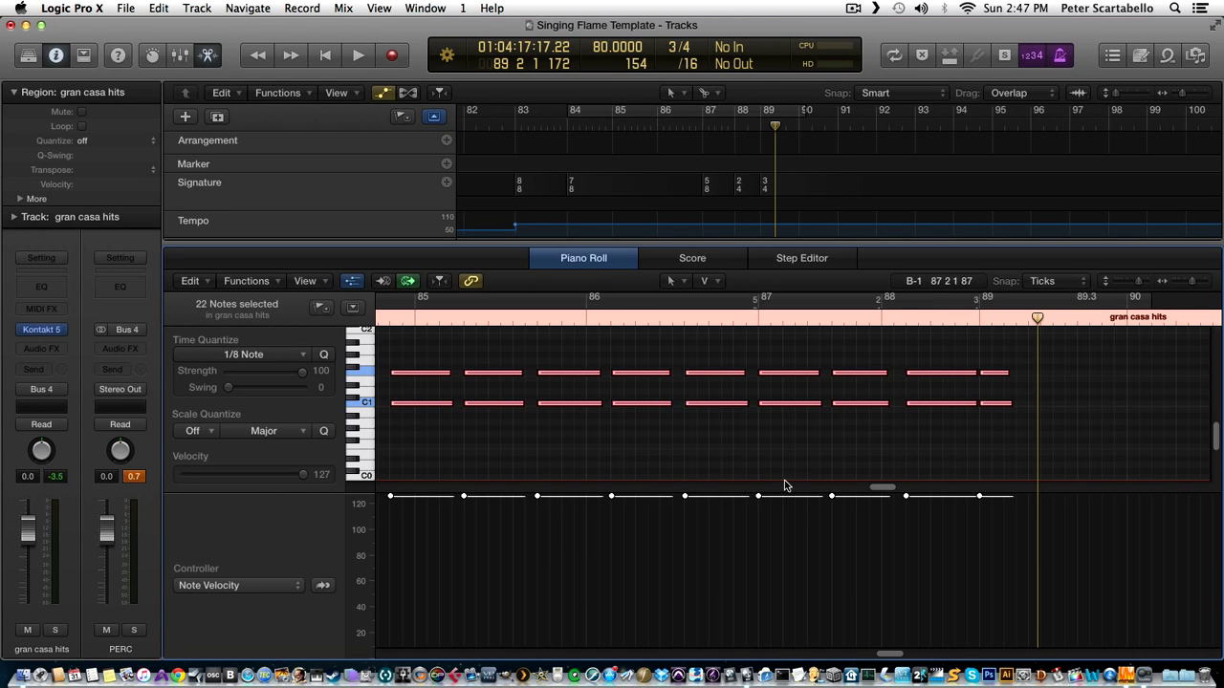
pyautogui.click(906, 477)
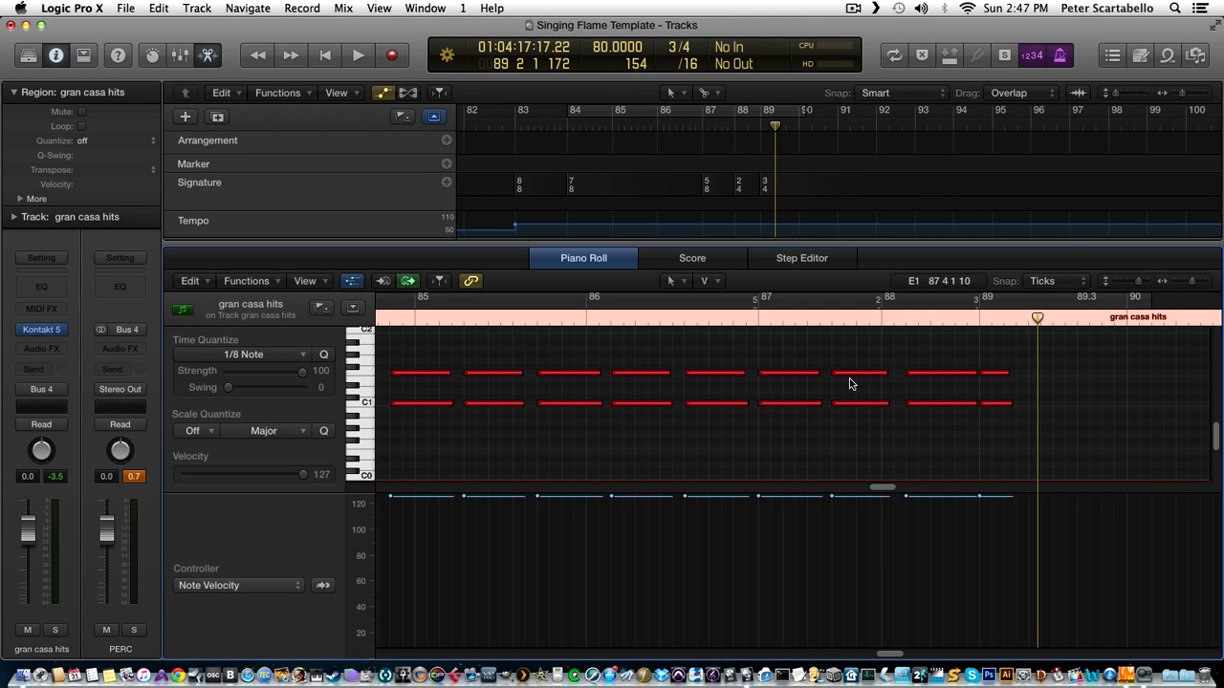
# Select the hit pairs in turn, ending by dropping the opening bar 84 pair to velocity 70.
pyautogui.moveTo(979, 350)
pyautogui.mouseDown()
pyautogui.moveTo(984, 409)
pyautogui.moveTo(924, 410)
pyautogui.mouseUp()
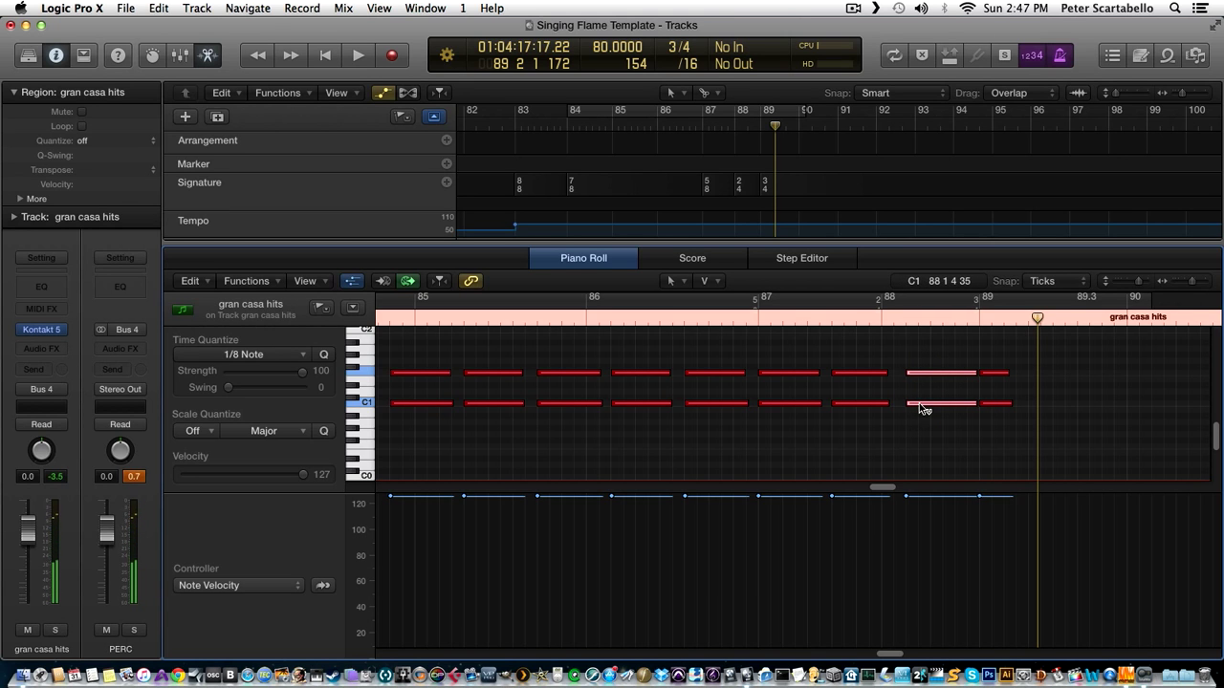
pyautogui.moveTo(457, 359); pyautogui.dragTo(402, 409)
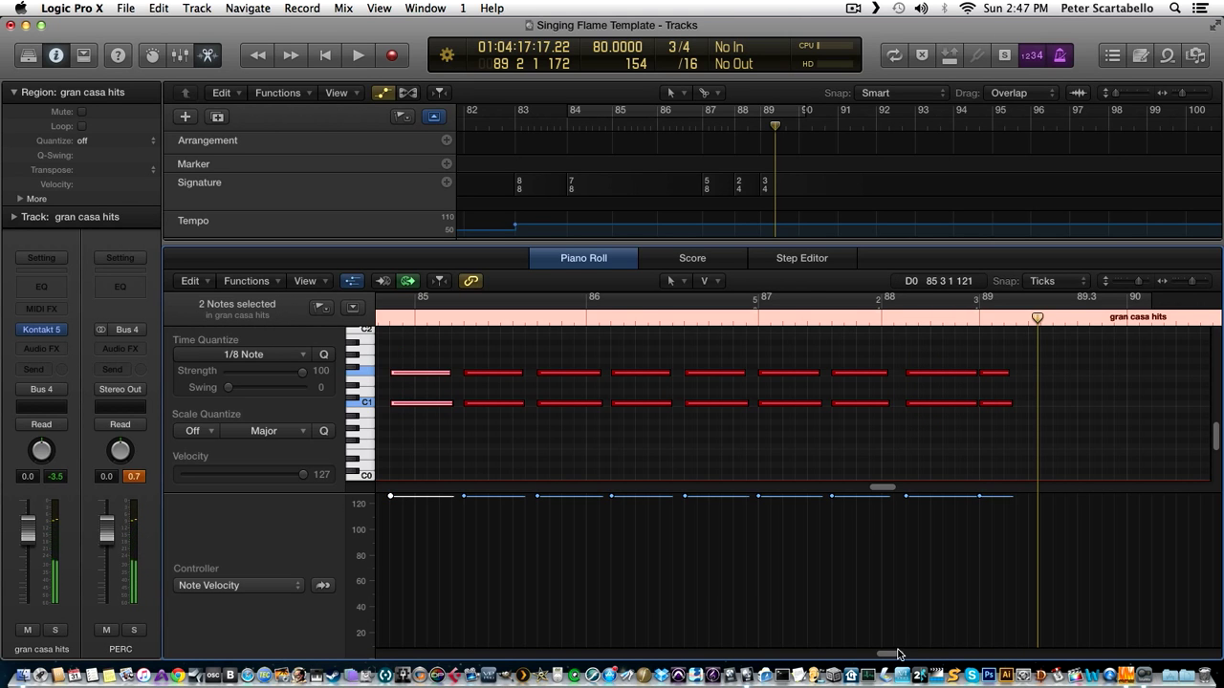
pyautogui.moveTo(880, 654); pyautogui.dragTo(868, 654)
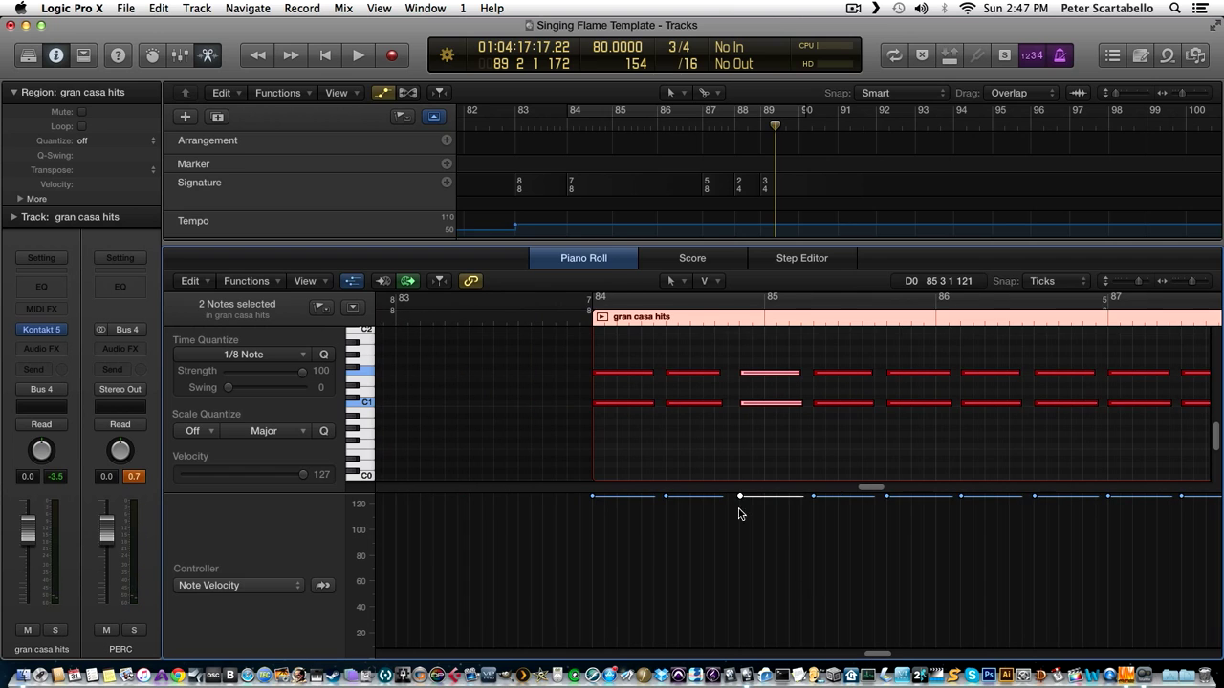
pyautogui.moveTo(623, 357)
pyautogui.mouseDown()
pyautogui.moveTo(623, 570)
pyautogui.moveTo(620, 508)
pyautogui.mouseUp()
# Soften the opening gran casa hits to velocity 70 and audition them from bar 83.
pyautogui.click(568, 319)
pyautogui.press('space')
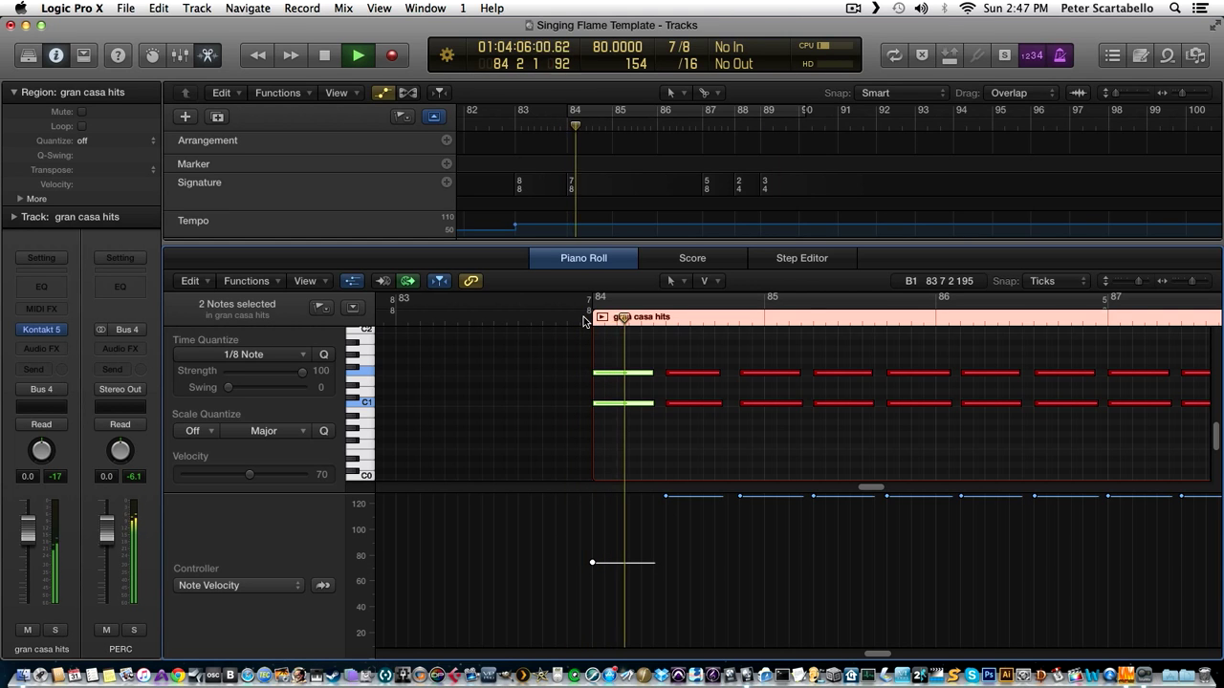
pyautogui.click(597, 390)
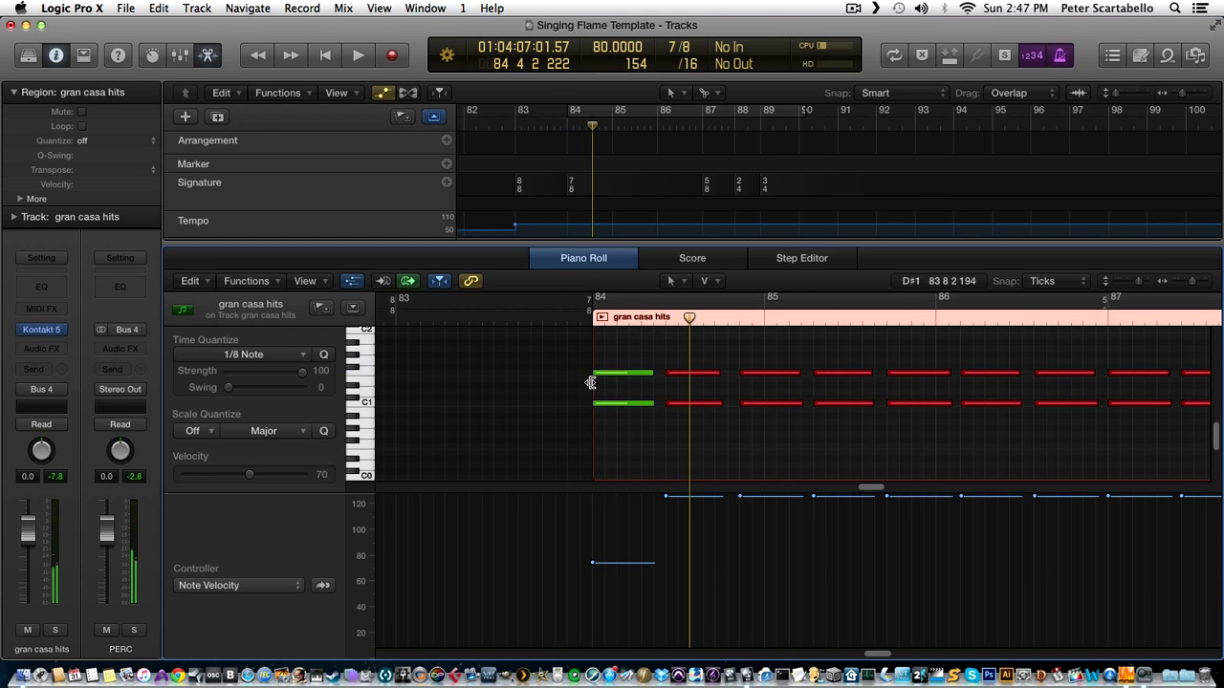
pyautogui.click(609, 403)
pyautogui.click(612, 403)
pyautogui.click(618, 374)
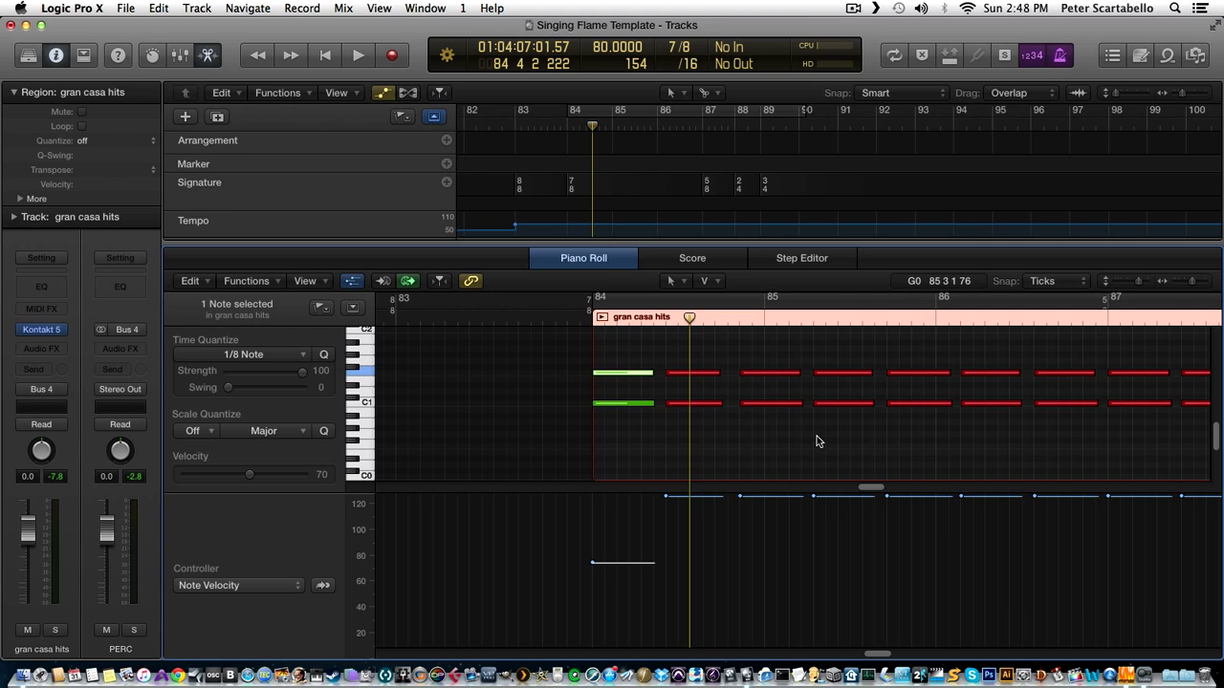
# Select the five lower C1-row notes after the opening hit, reading velocity 127.
pyautogui.moveTo(865, 654); pyautogui.dragTo(874, 657)
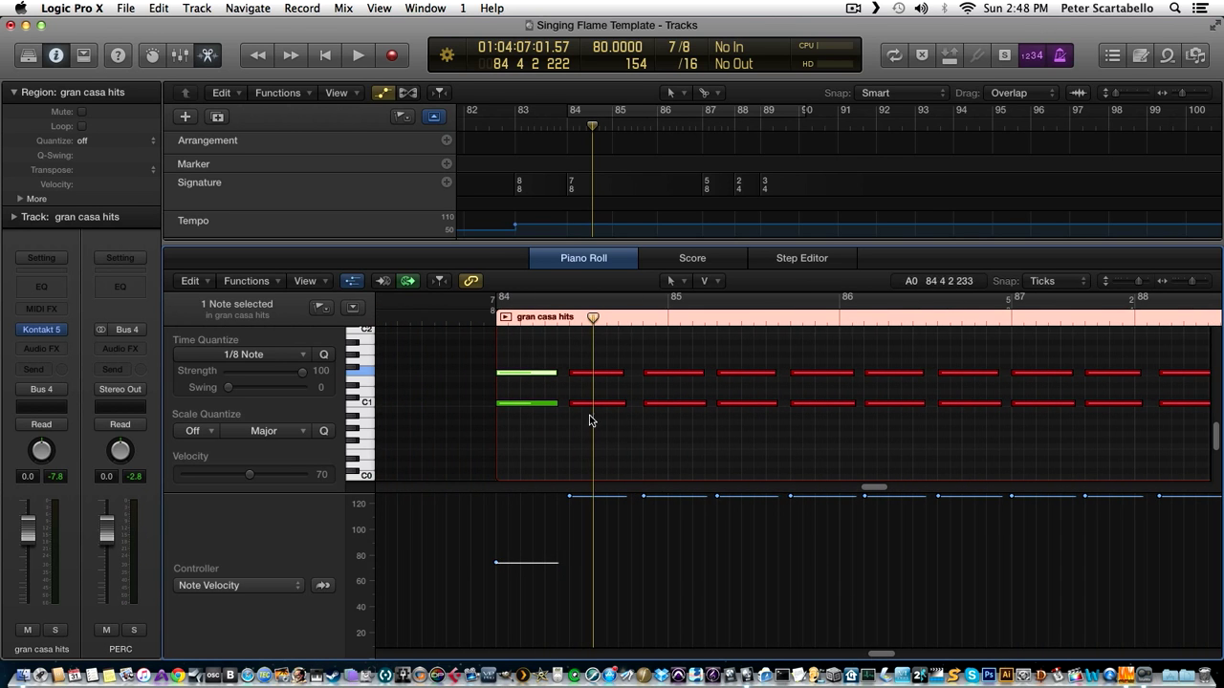
pyautogui.click(521, 390)
pyautogui.click(524, 407)
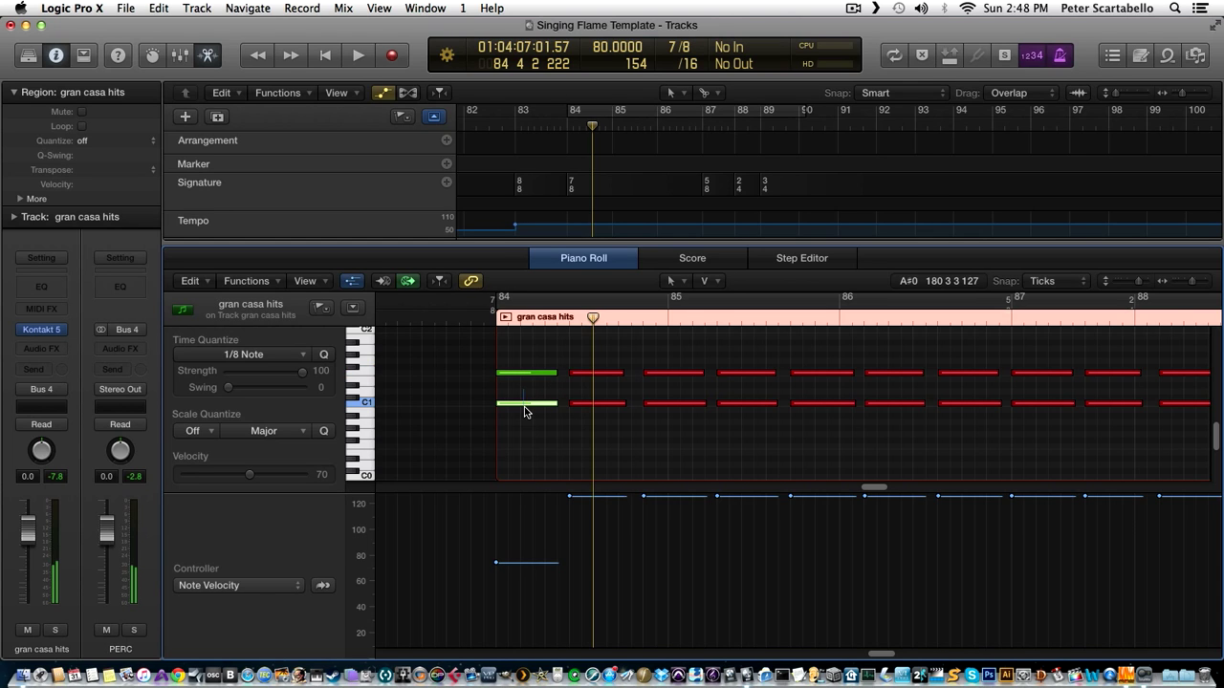
pyautogui.click(531, 373)
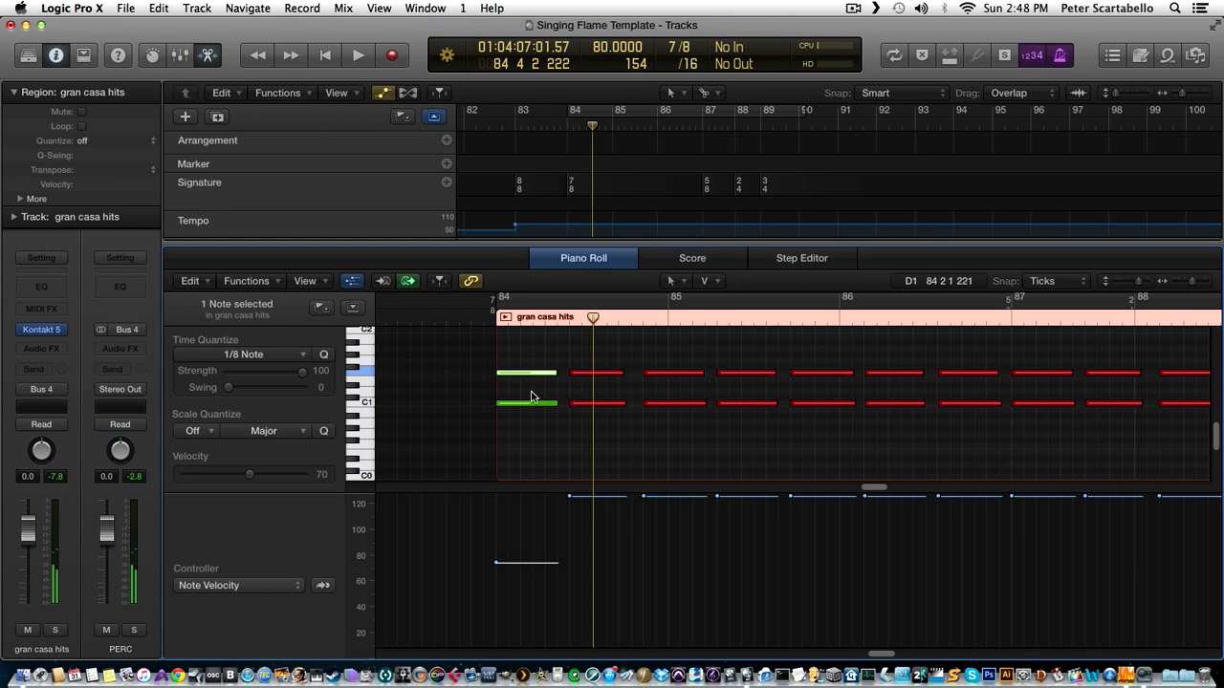
pyautogui.moveTo(719, 447); pyautogui.dragTo(809, 446)
pyautogui.moveTo(878, 654); pyautogui.dragTo(881, 655)
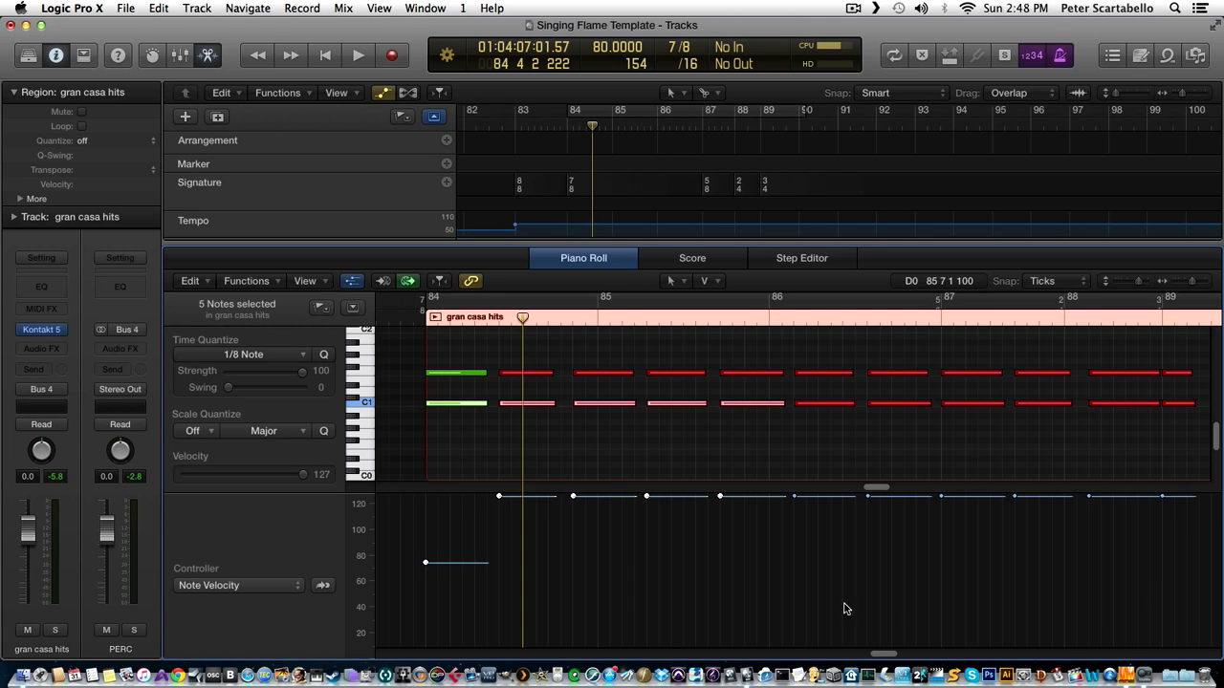
# Delete the five selected C1 notes and lower three hits to velocities 118, 111 and 103.
pyautogui.press('Delete')
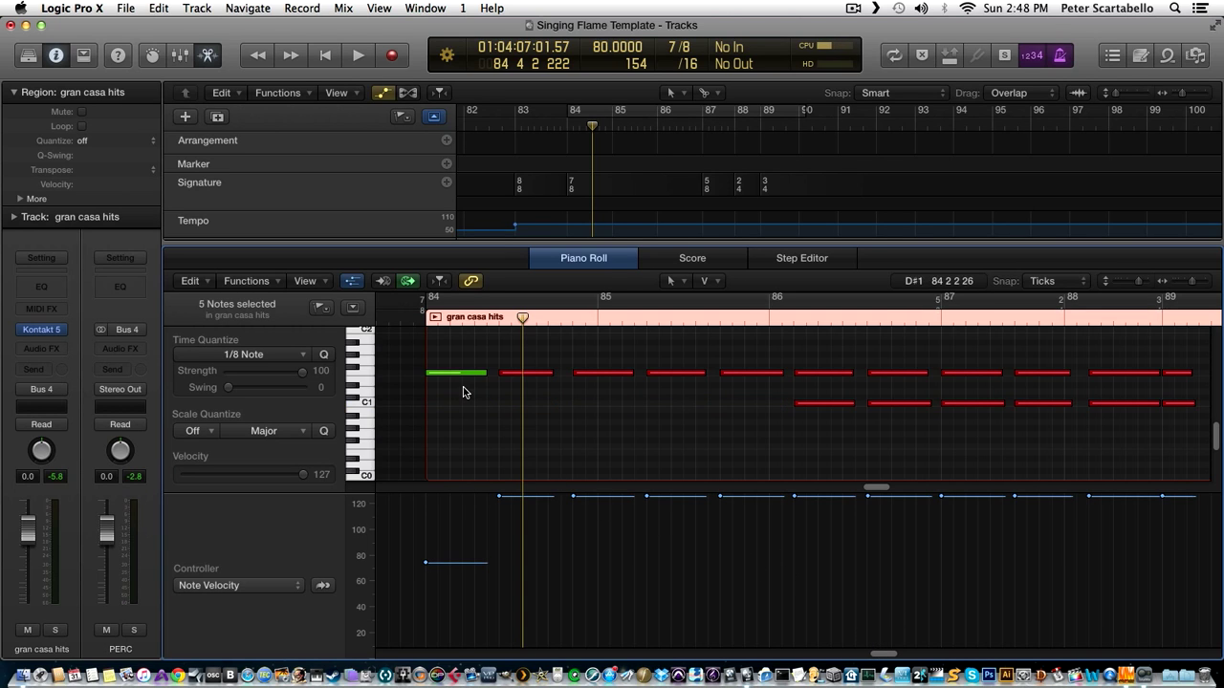
pyautogui.click(748, 374)
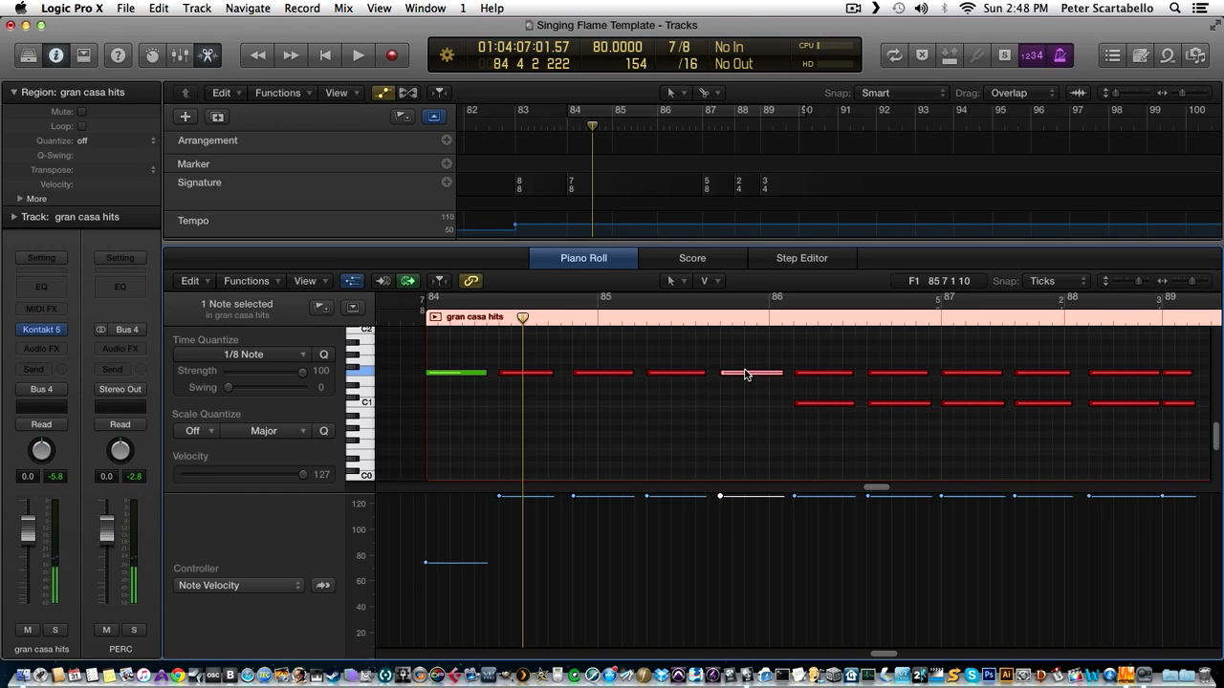
pyautogui.moveTo(744, 371); pyautogui.dragTo(751, 409)
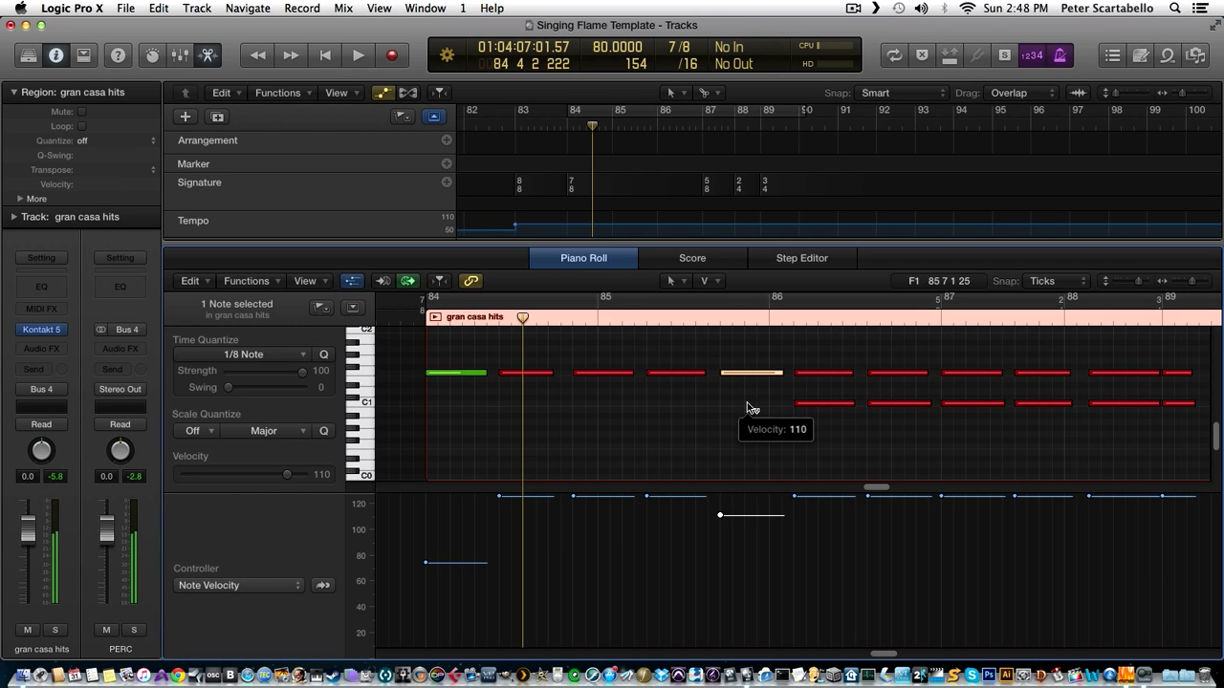
pyautogui.moveTo(674, 373); pyautogui.dragTo(681, 428)
pyautogui.click(607, 378)
pyautogui.moveTo(606, 380); pyautogui.dragTo(608, 443)
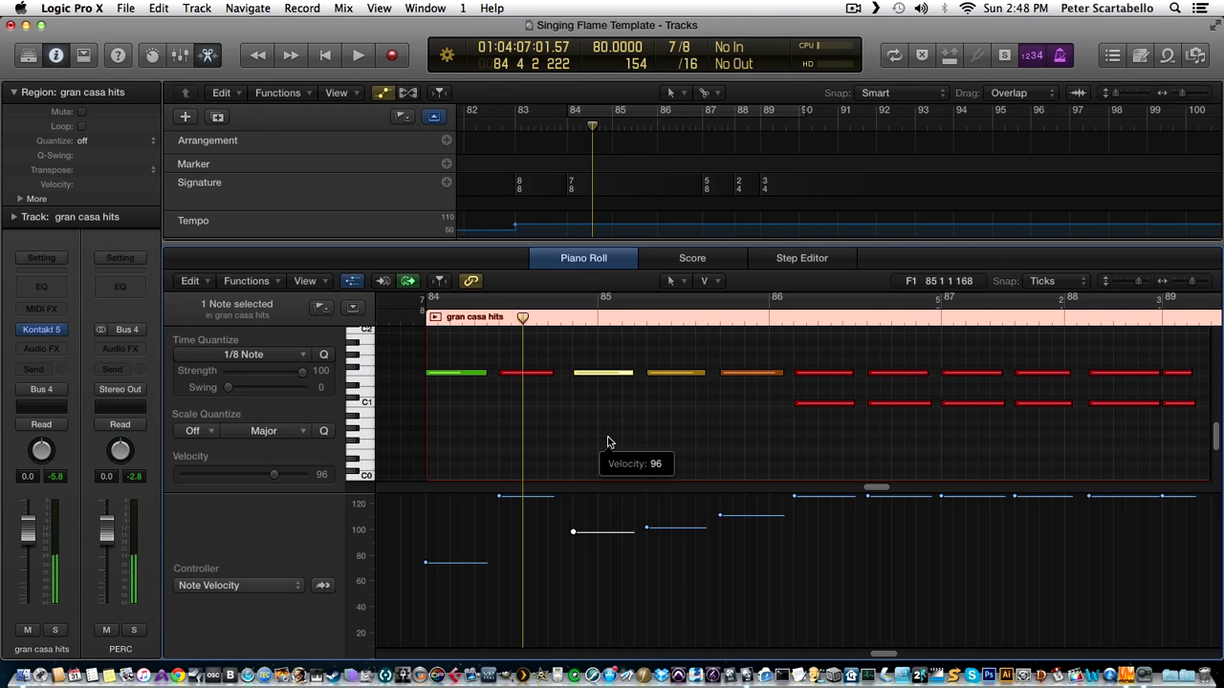
# Raise hits to 114 and 110, lift the first from 70 to 81, and audition from bar 84.
pyautogui.moveTo(752, 374); pyautogui.dragTo(752, 362)
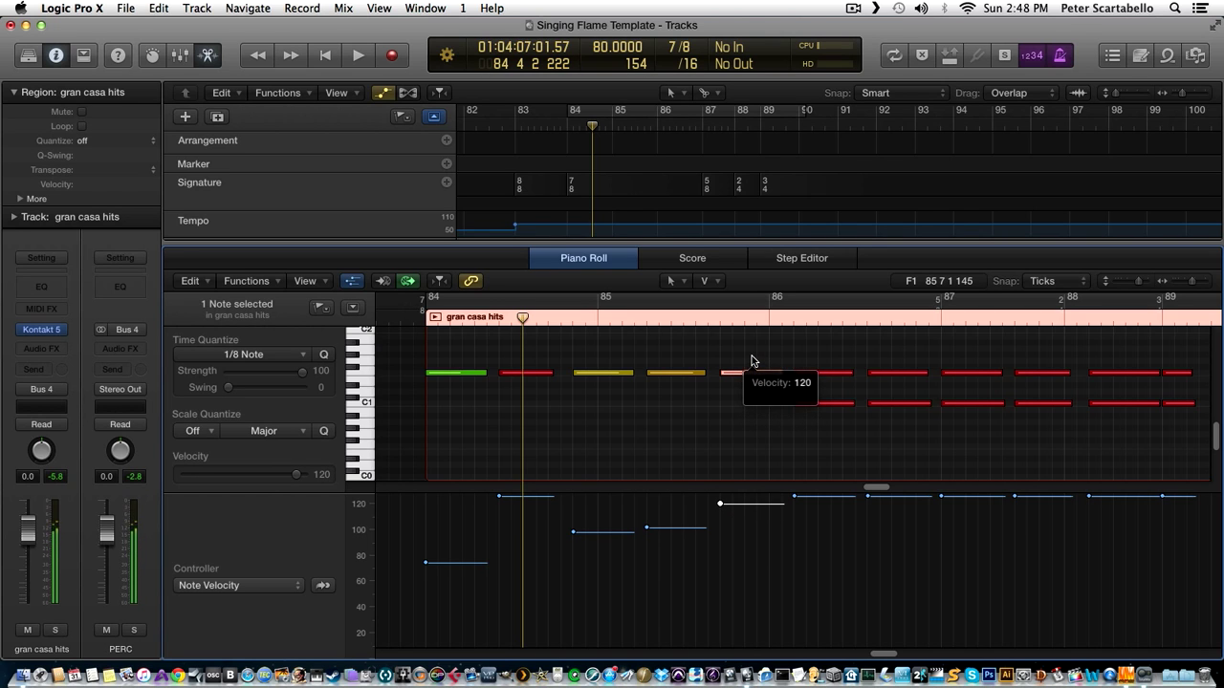
pyautogui.click(682, 372)
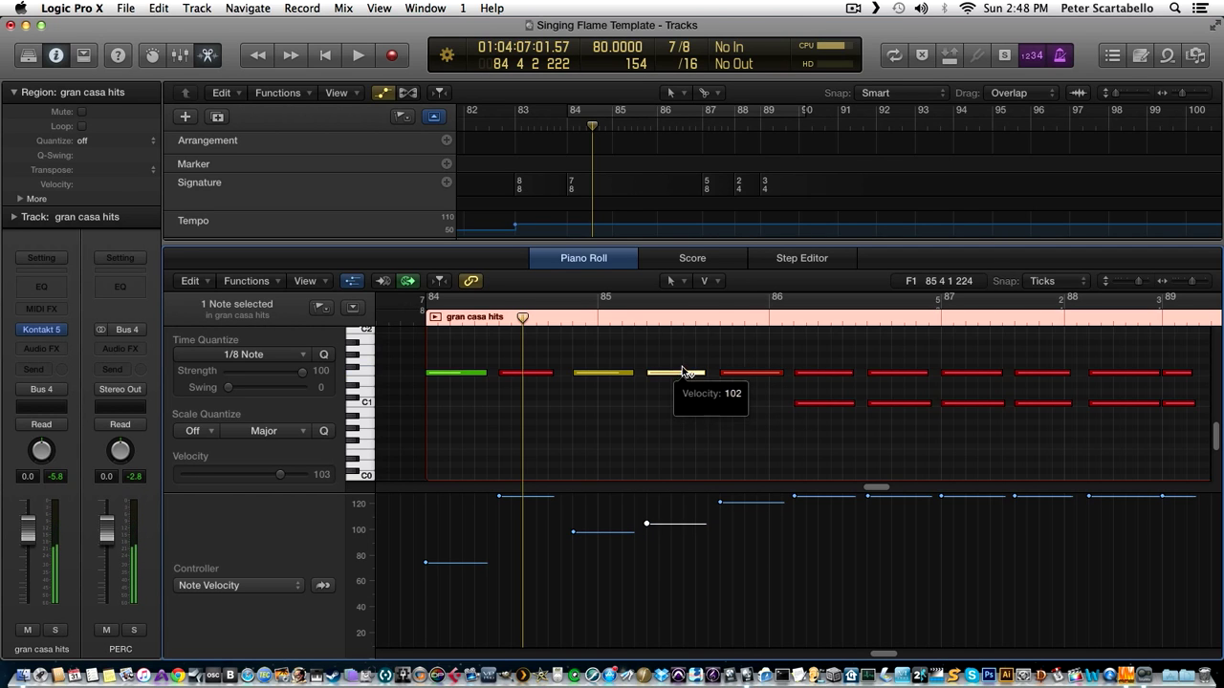
pyautogui.moveTo(682, 373)
pyautogui.mouseDown()
pyautogui.moveTo(683, 354)
pyautogui.moveTo(622, 378)
pyautogui.moveTo(620, 368)
pyautogui.moveTo(545, 431)
pyautogui.moveTo(545, 447)
pyautogui.moveTo(541, 437)
pyautogui.mouseUp()
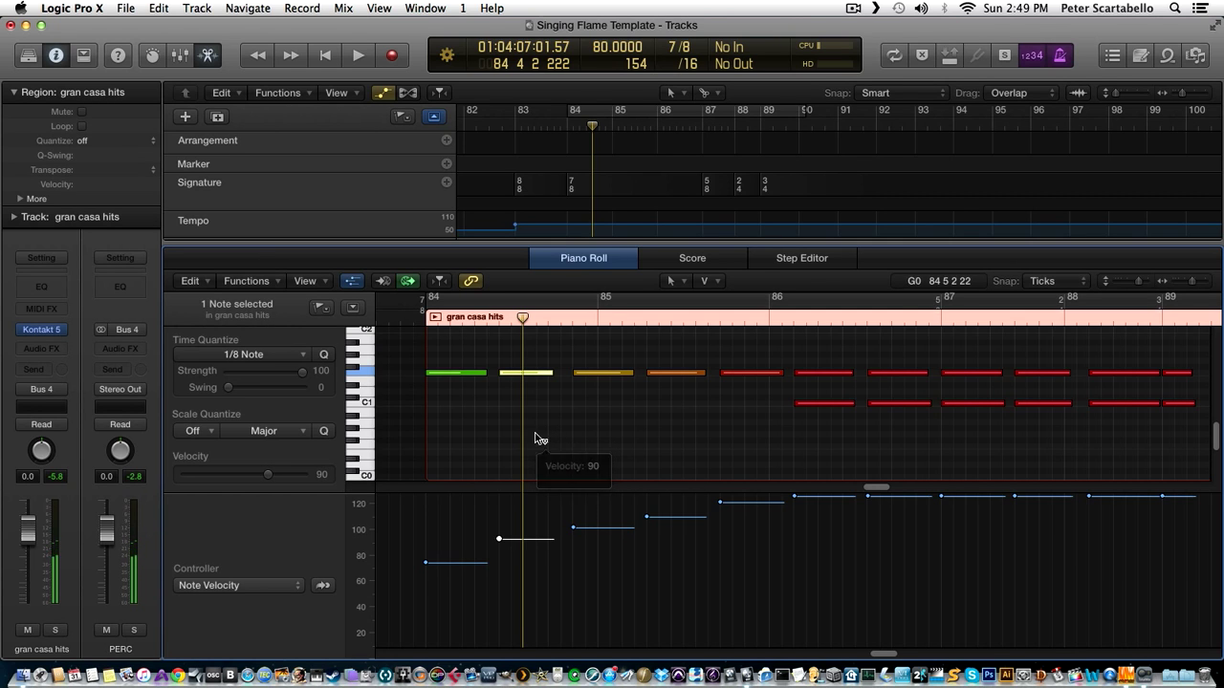
pyautogui.click(472, 378)
pyautogui.moveTo(473, 379); pyautogui.dragTo(467, 353)
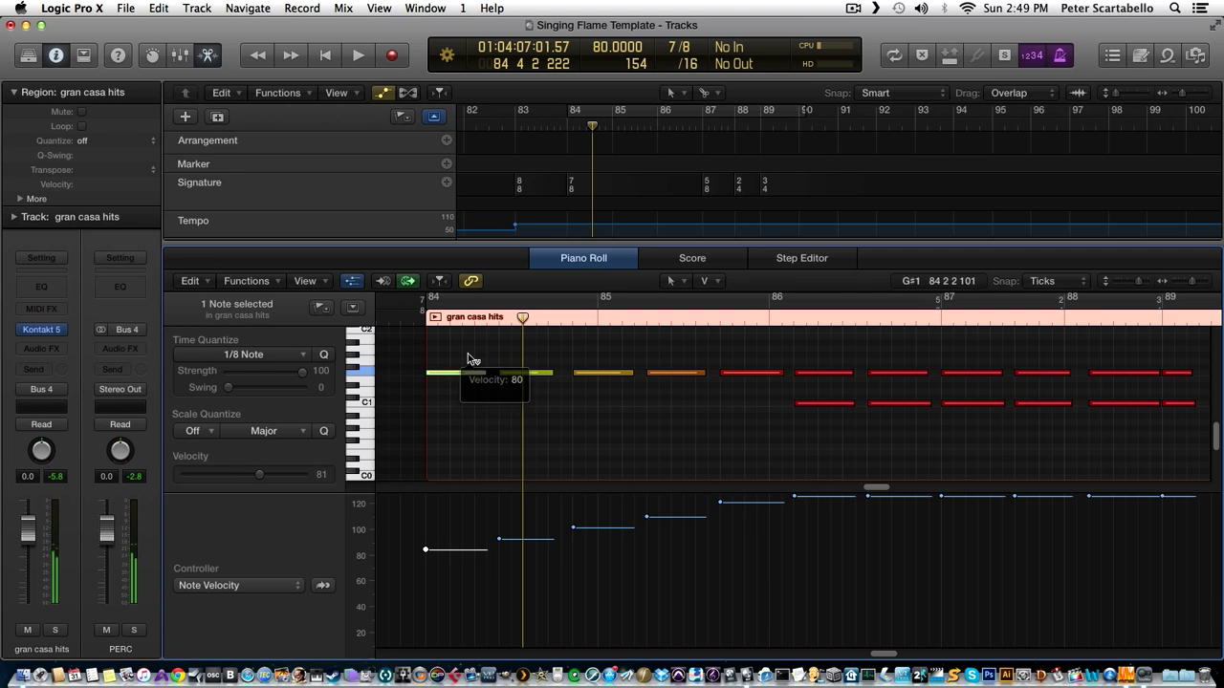
pyautogui.click(414, 322)
pyautogui.press('space')
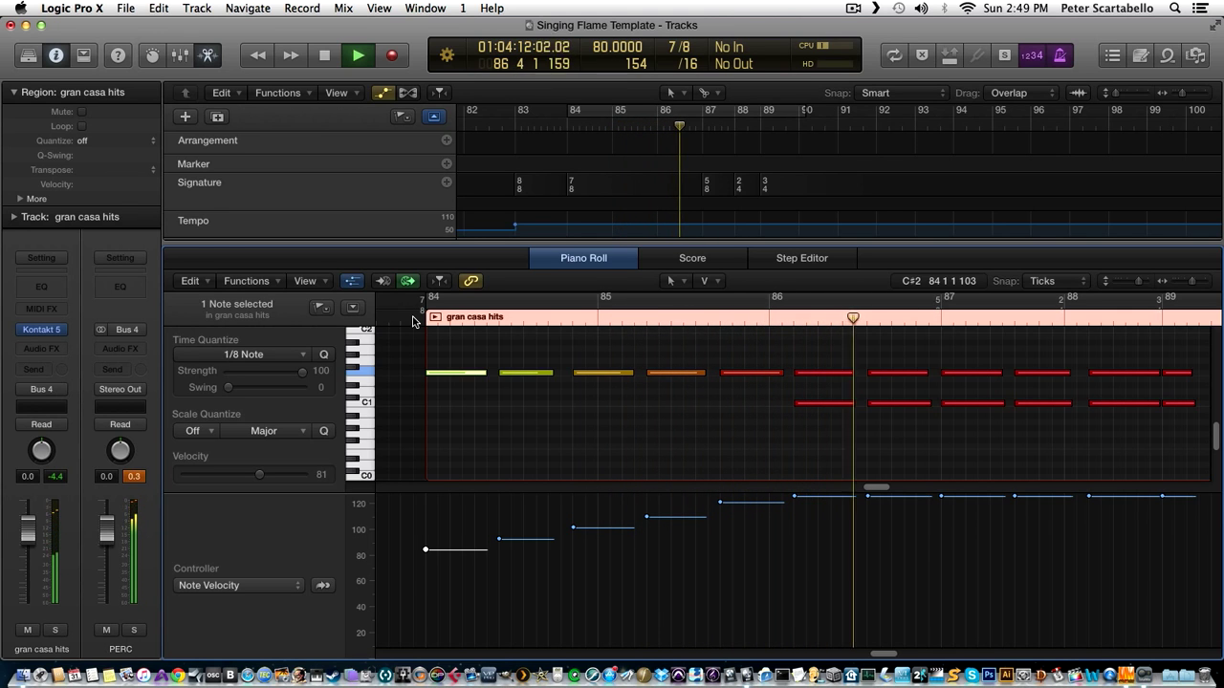
pyautogui.press('space')
# Rebuild the swell across the five opening hits: velocities 100, 105, 110, 116 and 120.
pyautogui.click(456, 346)
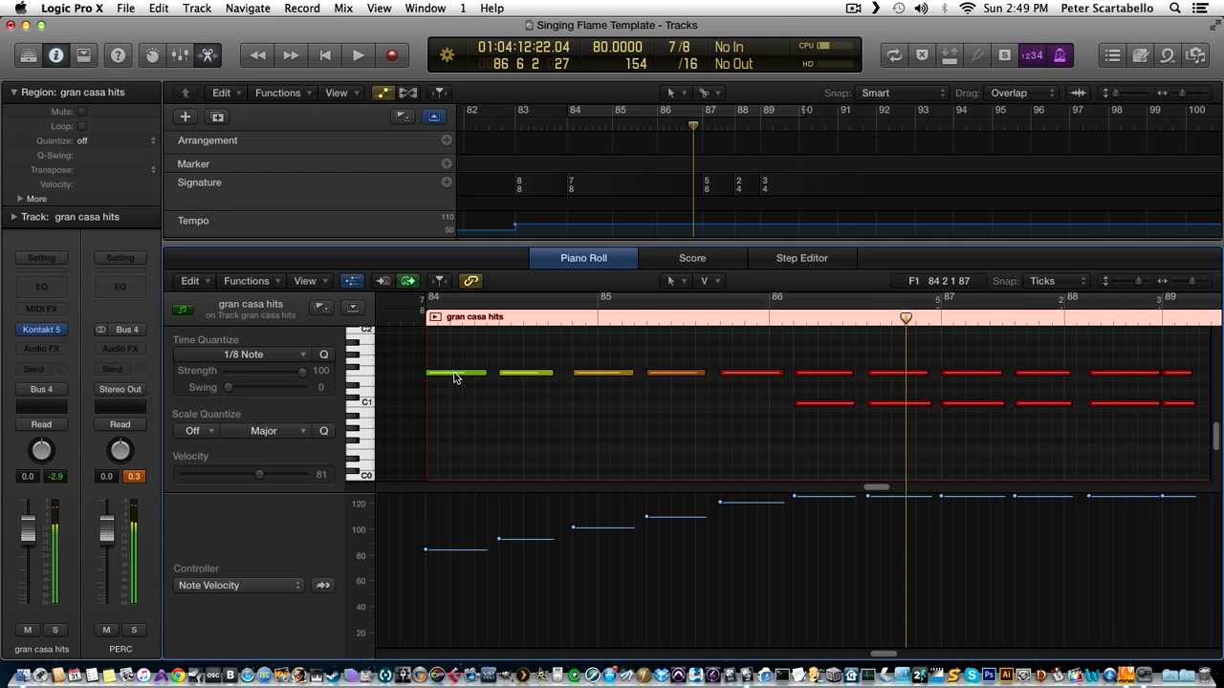
pyautogui.click(455, 375)
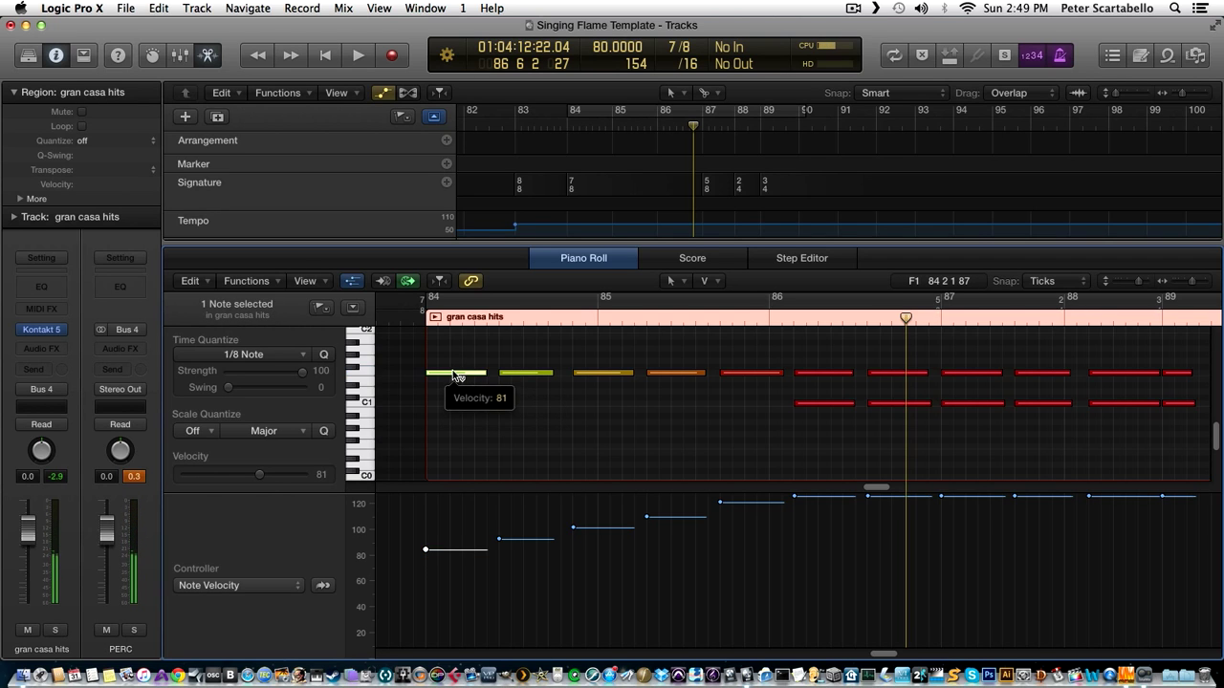
pyautogui.moveTo(455, 374); pyautogui.dragTo(455, 342)
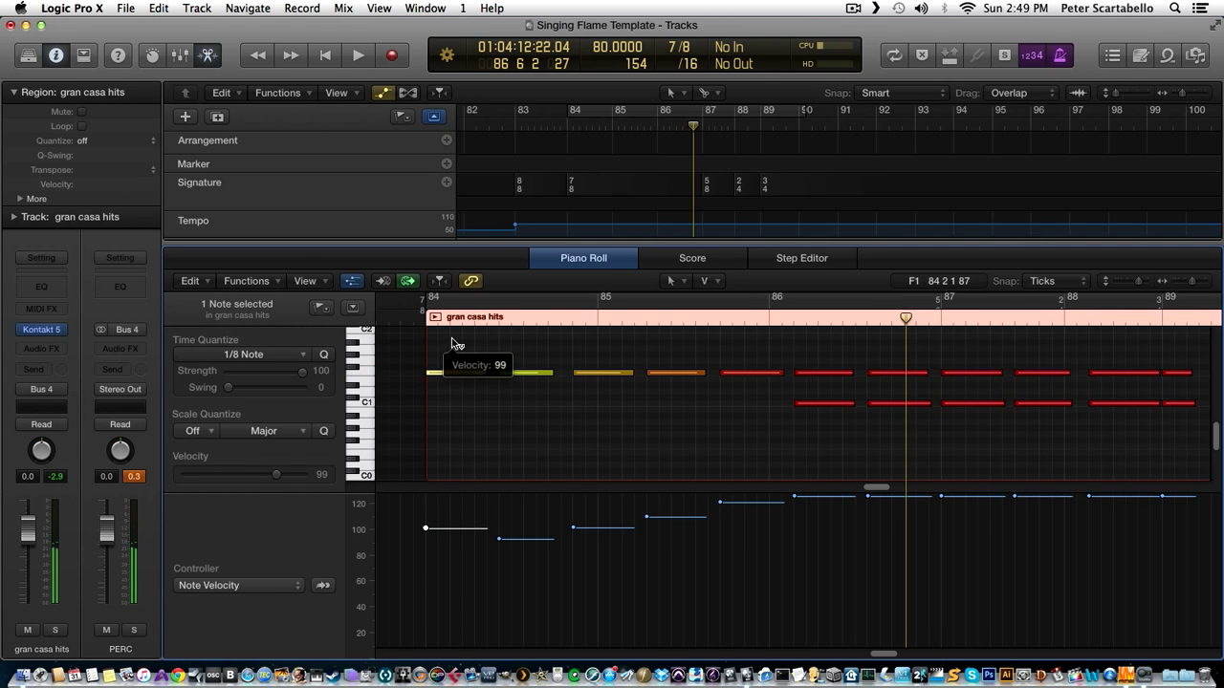
pyautogui.moveTo(452, 340); pyautogui.dragTo(452, 337)
pyautogui.moveTo(512, 372); pyautogui.dragTo(512, 348)
pyautogui.click(597, 373)
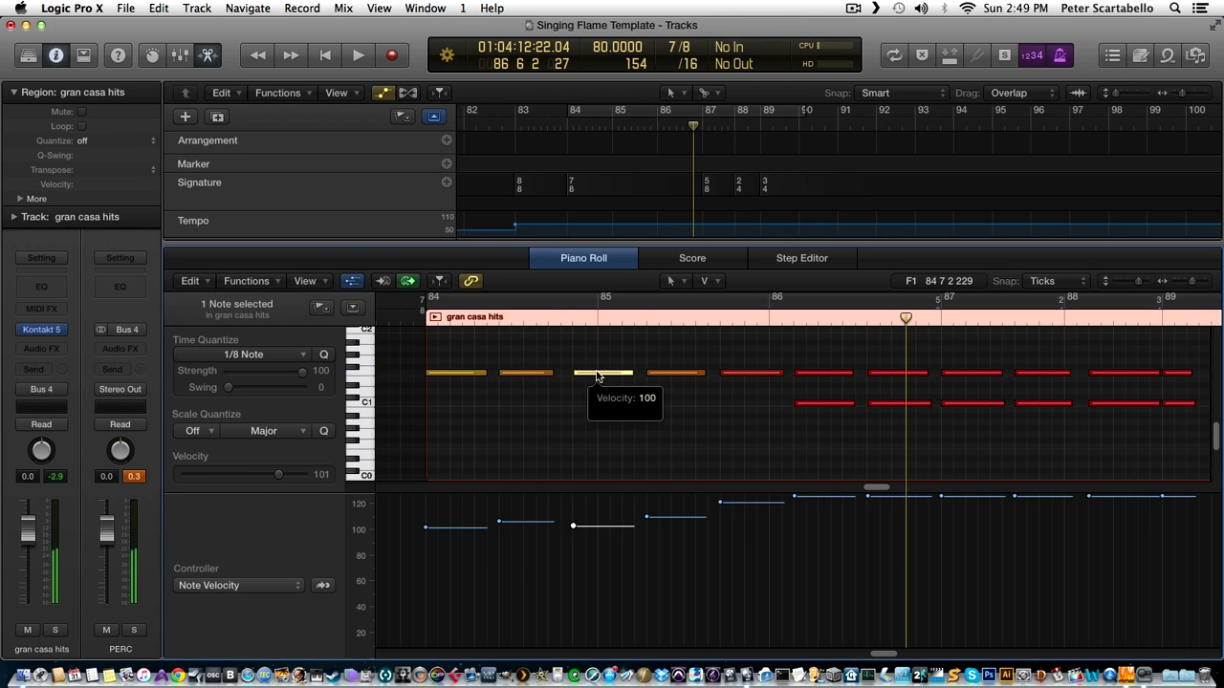
pyautogui.moveTo(597, 373); pyautogui.dragTo(596, 359)
pyautogui.moveTo(675, 377); pyautogui.dragTo(675, 366)
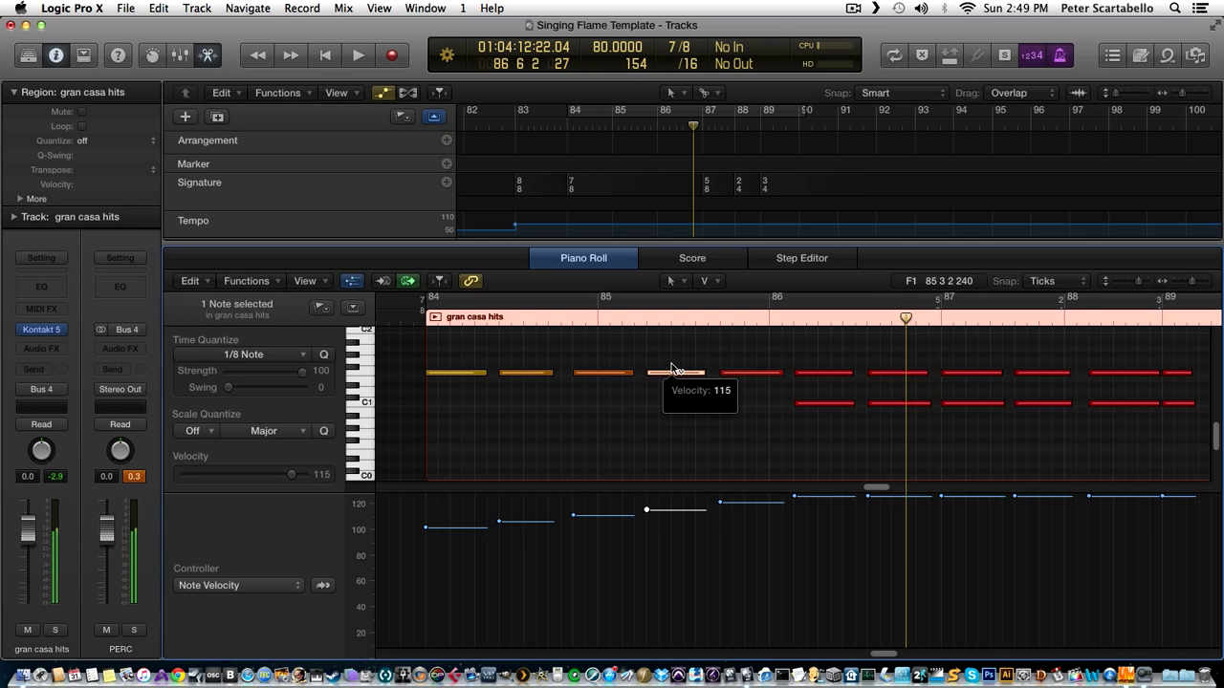
pyautogui.click(748, 375)
pyautogui.moveTo(748, 376); pyautogui.dragTo(750, 378)
# Raise the first hit to velocity 111 and audition the swell from just before bar 84.
pyautogui.doubleClick(412, 322)
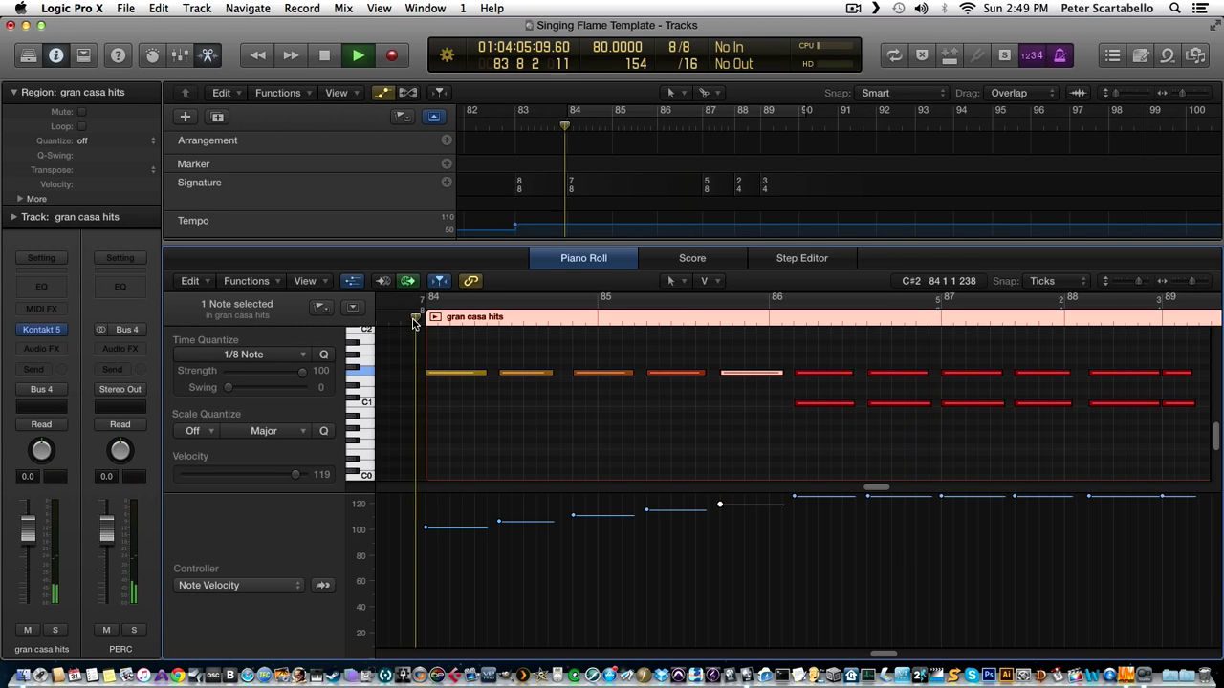
pyautogui.moveTo(452, 375); pyautogui.dragTo(452, 350)
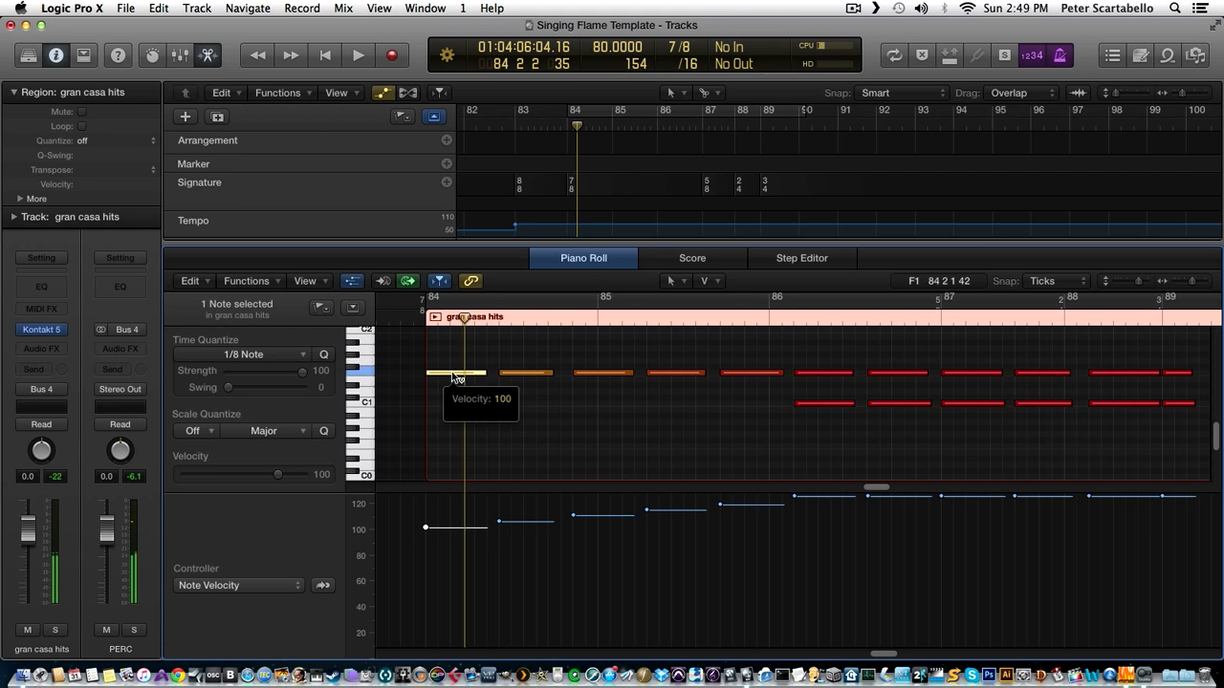
pyautogui.doubleClick(401, 322)
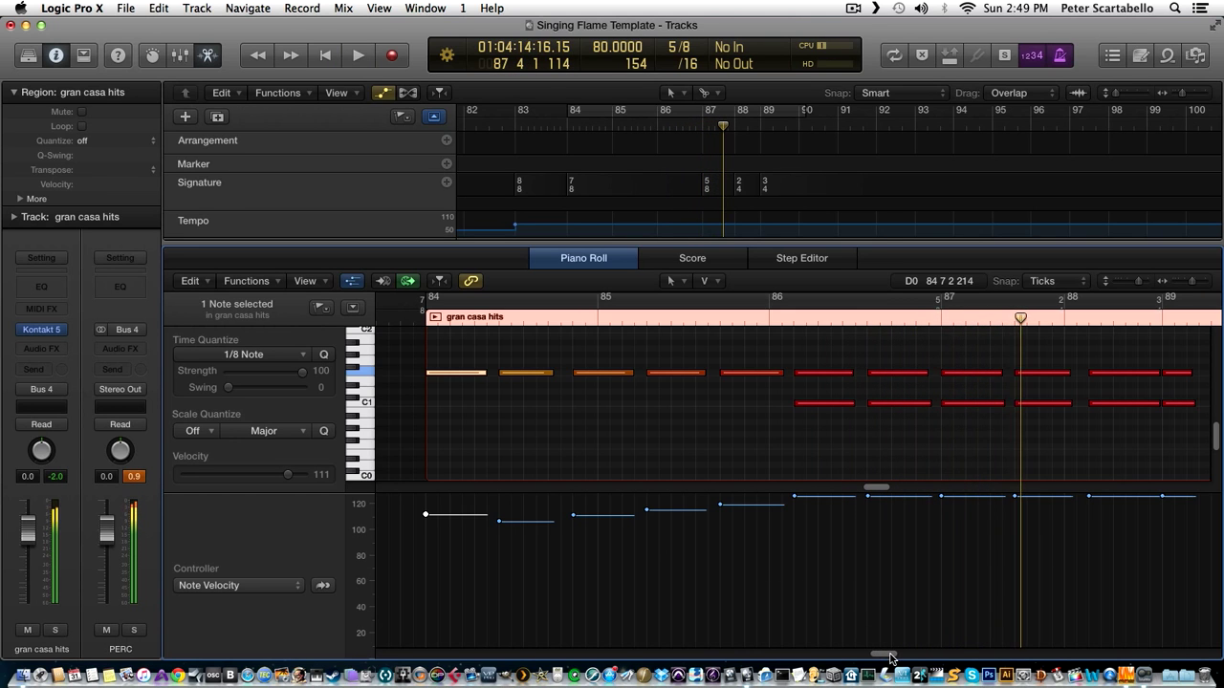
# Delete the six remaining gran casa notes on the C1 row.
pyautogui.press('space')
pyautogui.moveTo(889, 658); pyautogui.dragTo(894, 660)
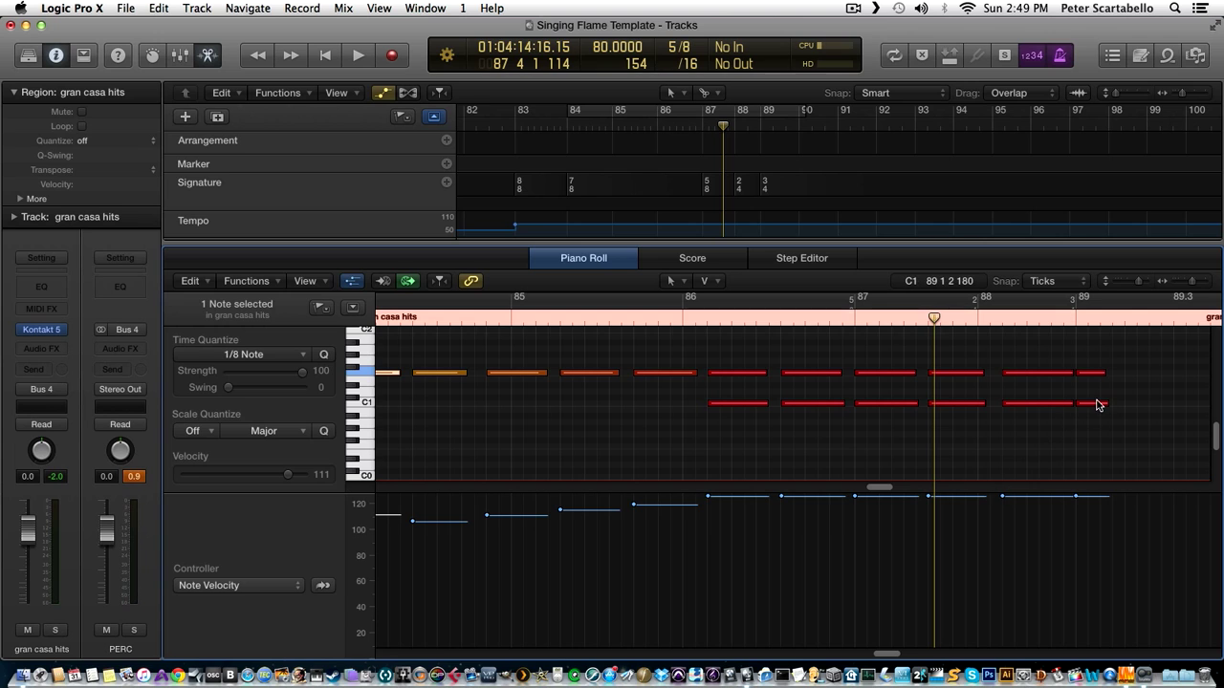
pyautogui.moveTo(1008, 347); pyautogui.dragTo(1025, 409)
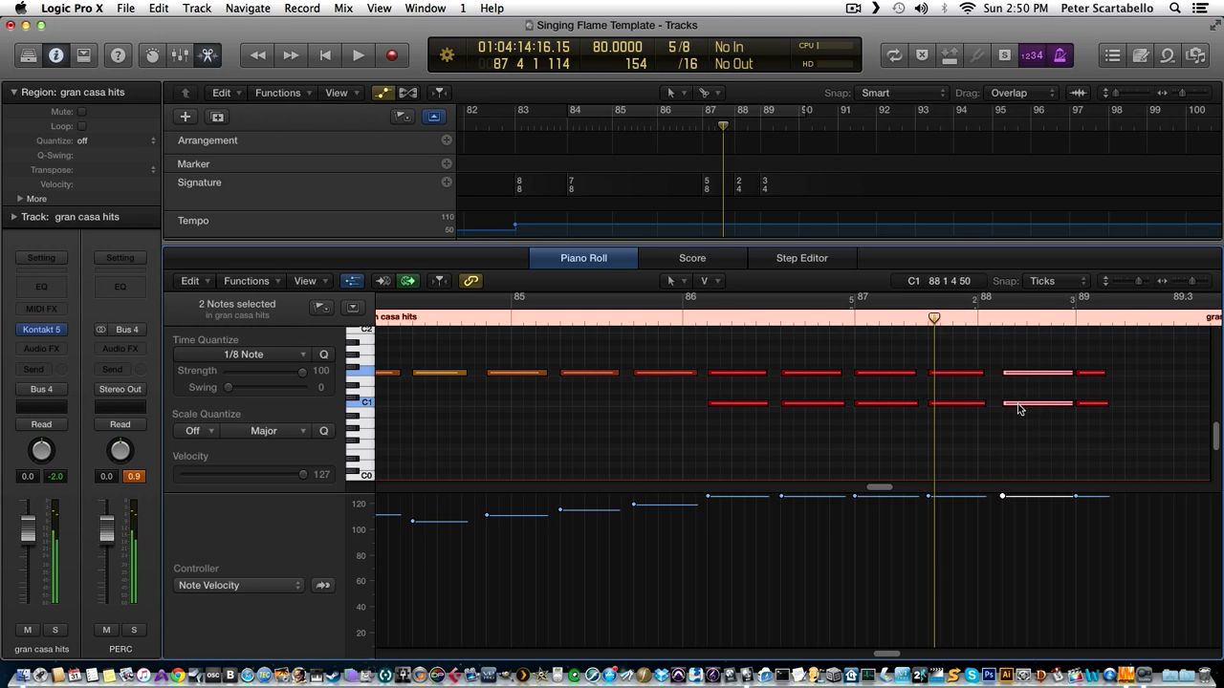
pyautogui.moveTo(1081, 372); pyautogui.dragTo(1099, 415)
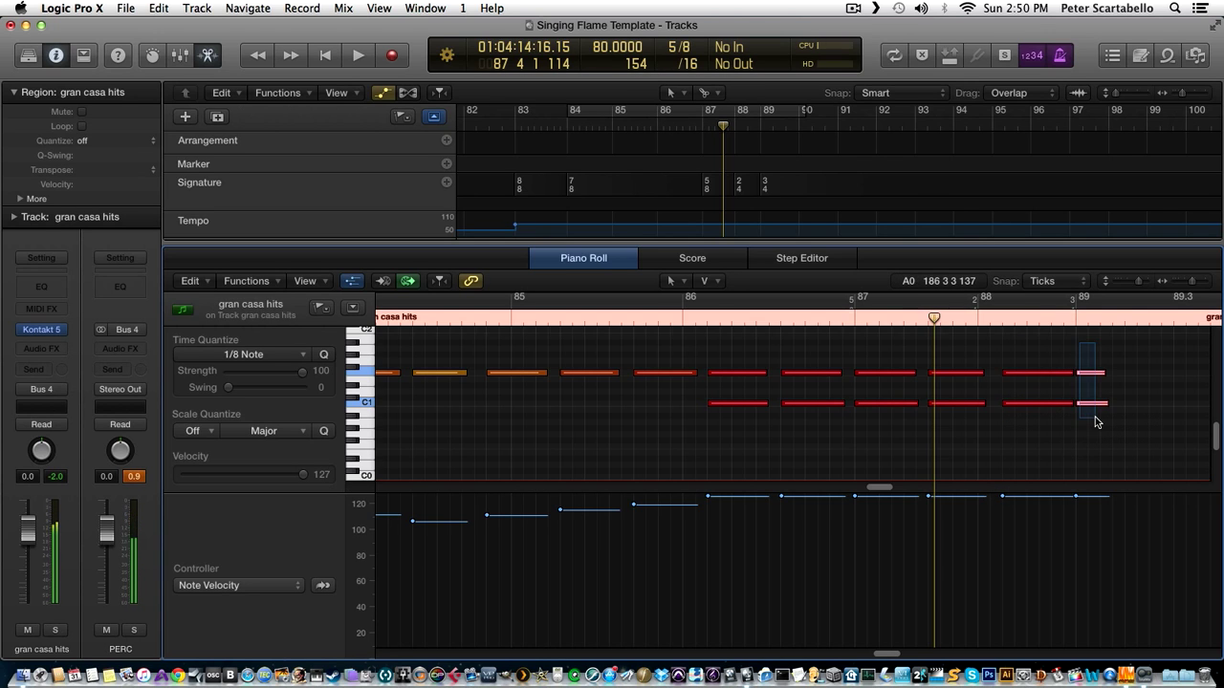
pyautogui.click(1087, 368)
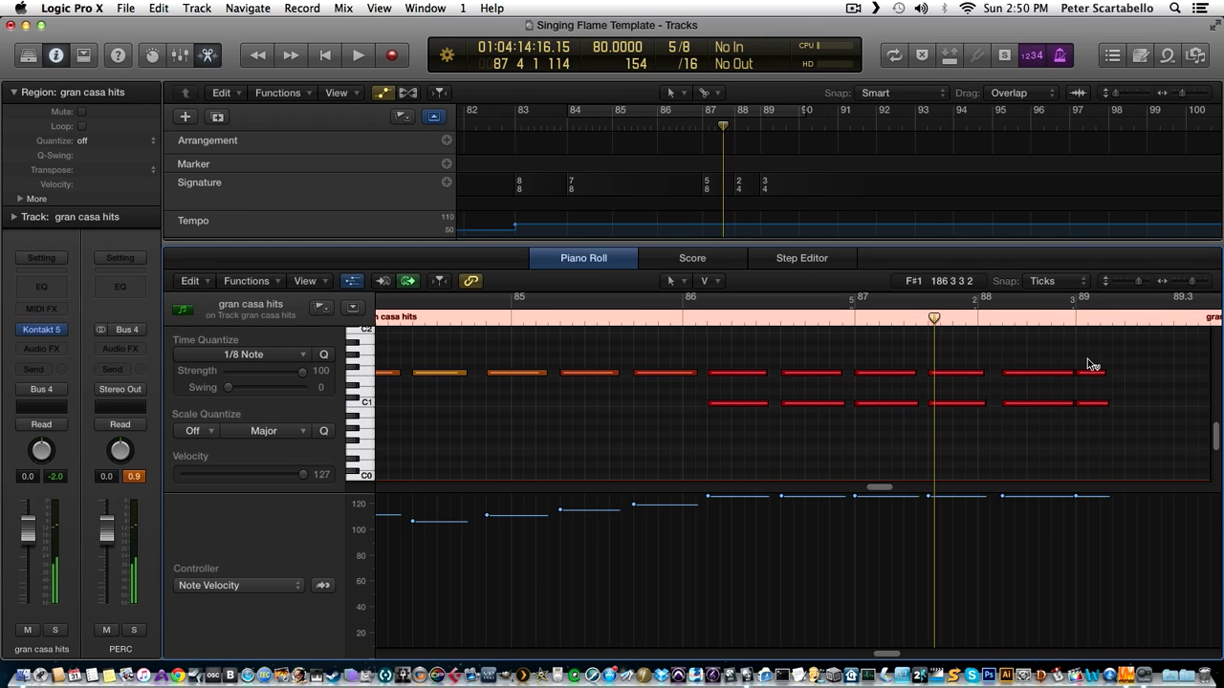
pyautogui.moveTo(1025, 364)
pyautogui.mouseDown()
pyautogui.moveTo(1022, 426)
pyautogui.moveTo(961, 437)
pyautogui.mouseUp()
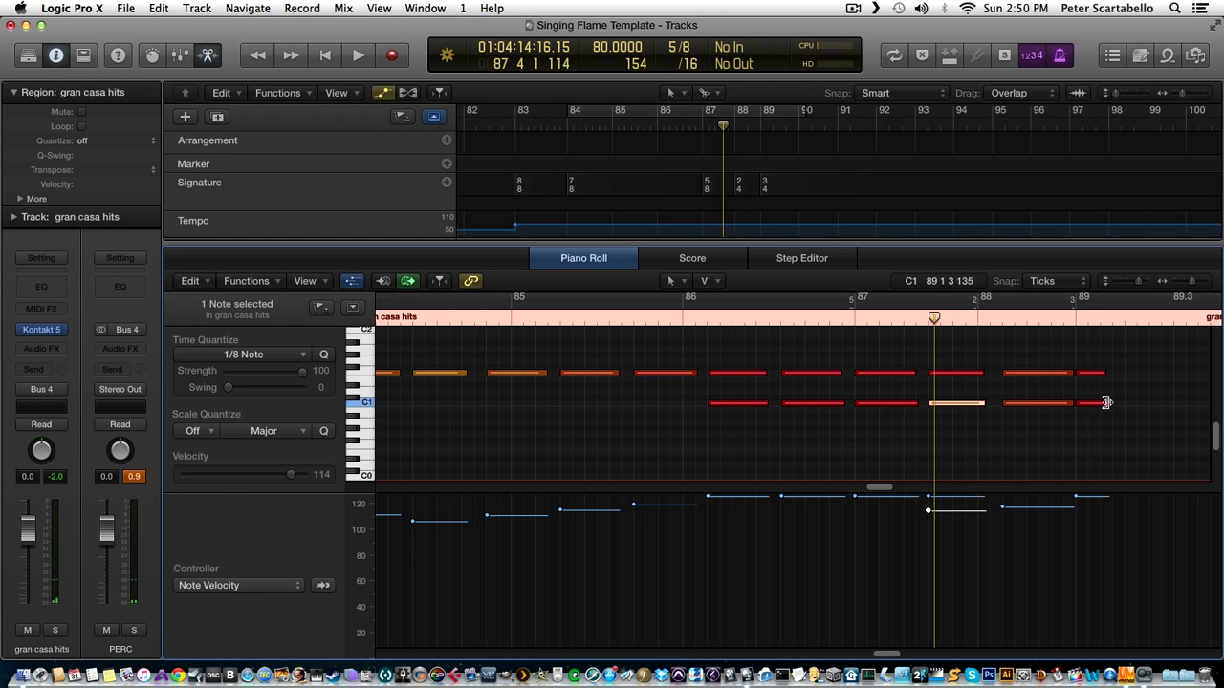
pyautogui.moveTo(1133, 398); pyautogui.dragTo(721, 421)
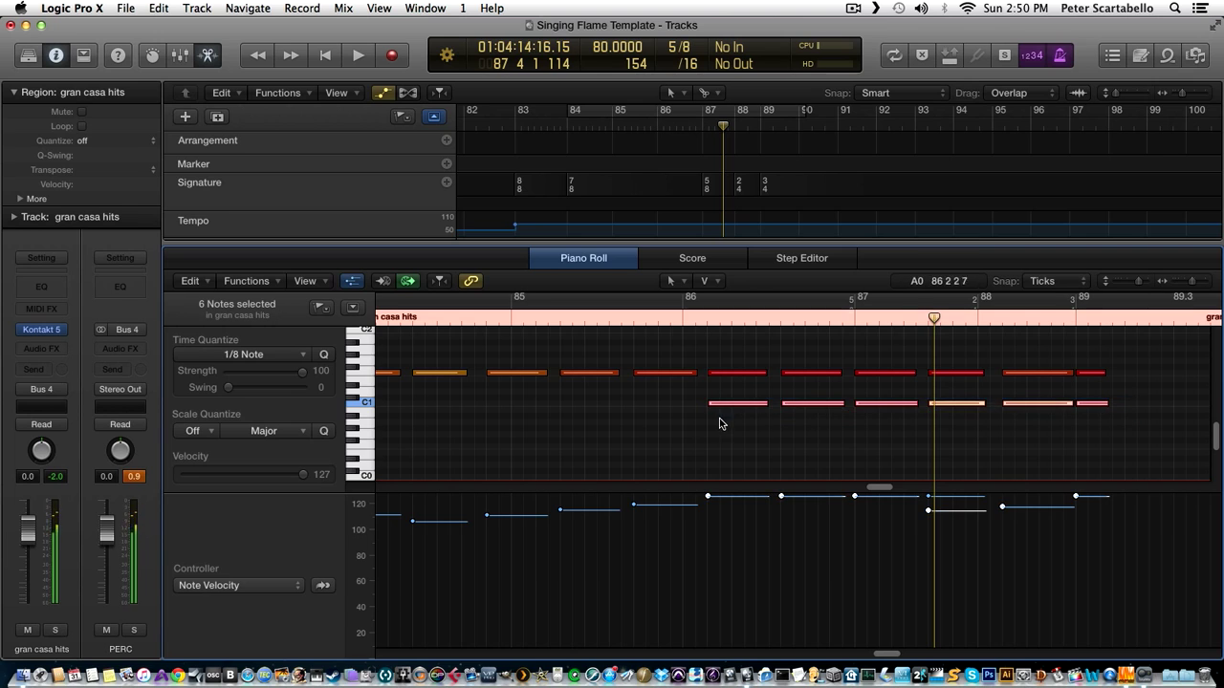
pyautogui.press('Delete')
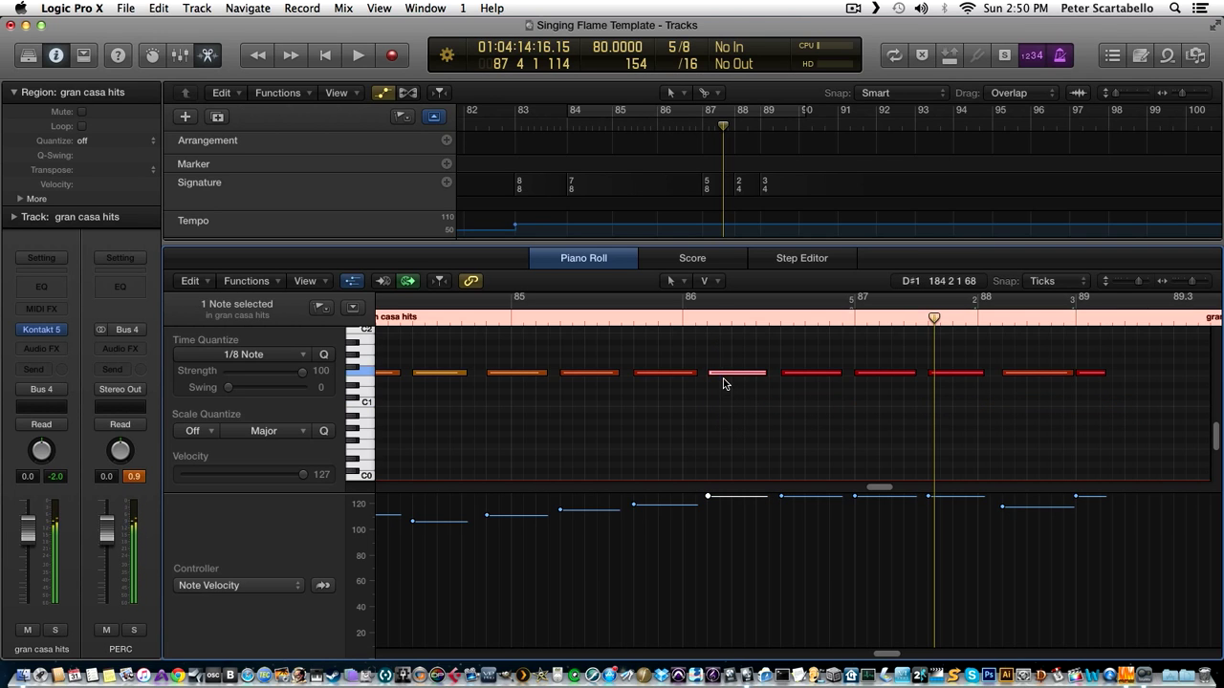
# Raise the hit just before bar 89 from velocity 117 to 124.
pyautogui.click(734, 363)
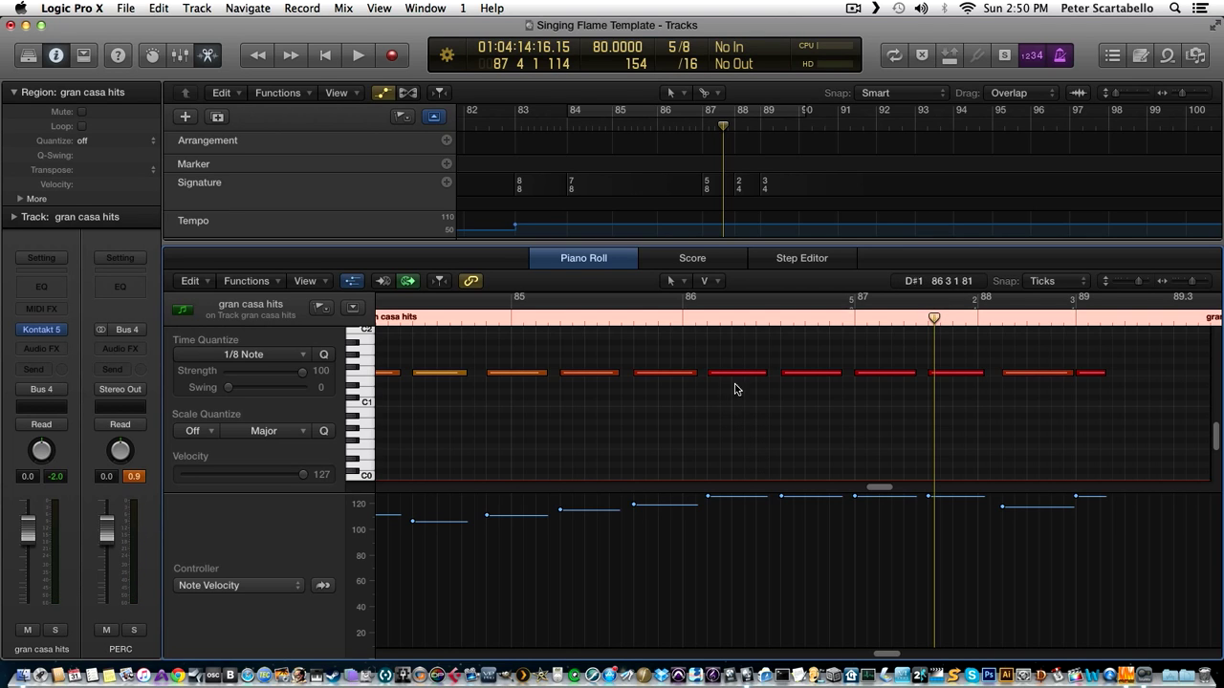
pyautogui.click(1030, 373)
pyautogui.moveTo(1030, 372); pyautogui.dragTo(1033, 368)
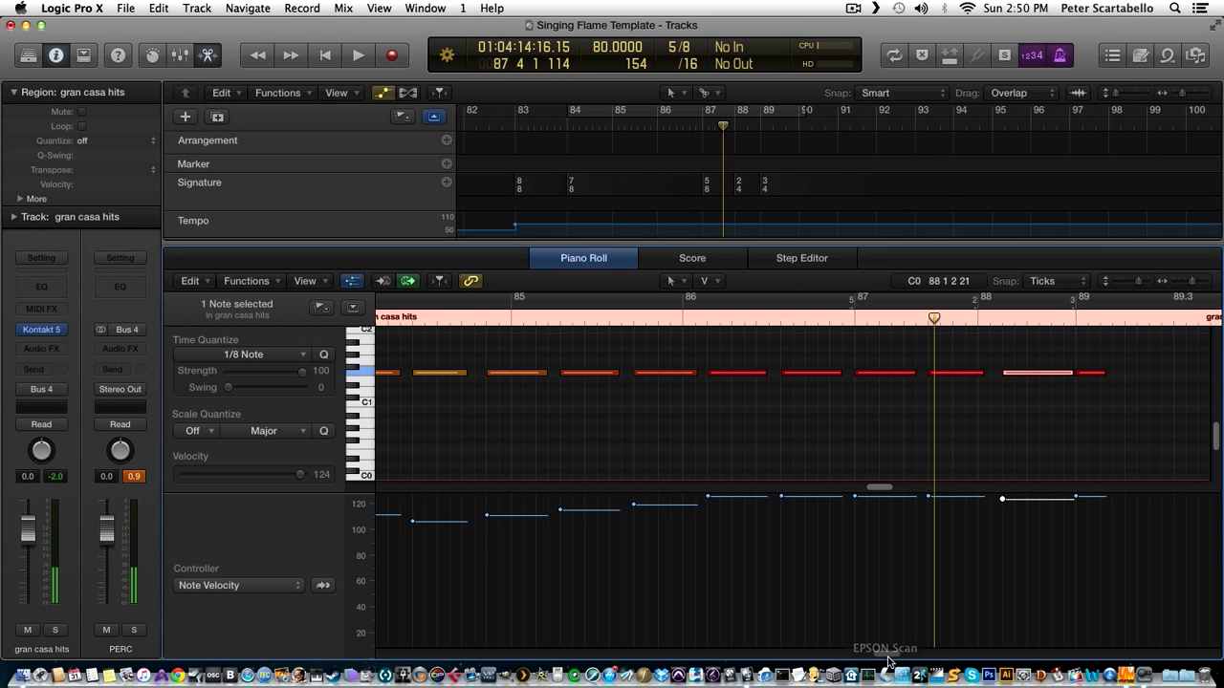
# Play back the gran casa passage from just before bar 84.
pyautogui.hscroll(-3, 719, 402)
pyautogui.hscroll(-2, 718, 375)
pyautogui.click(618, 301)
pyautogui.press('space')
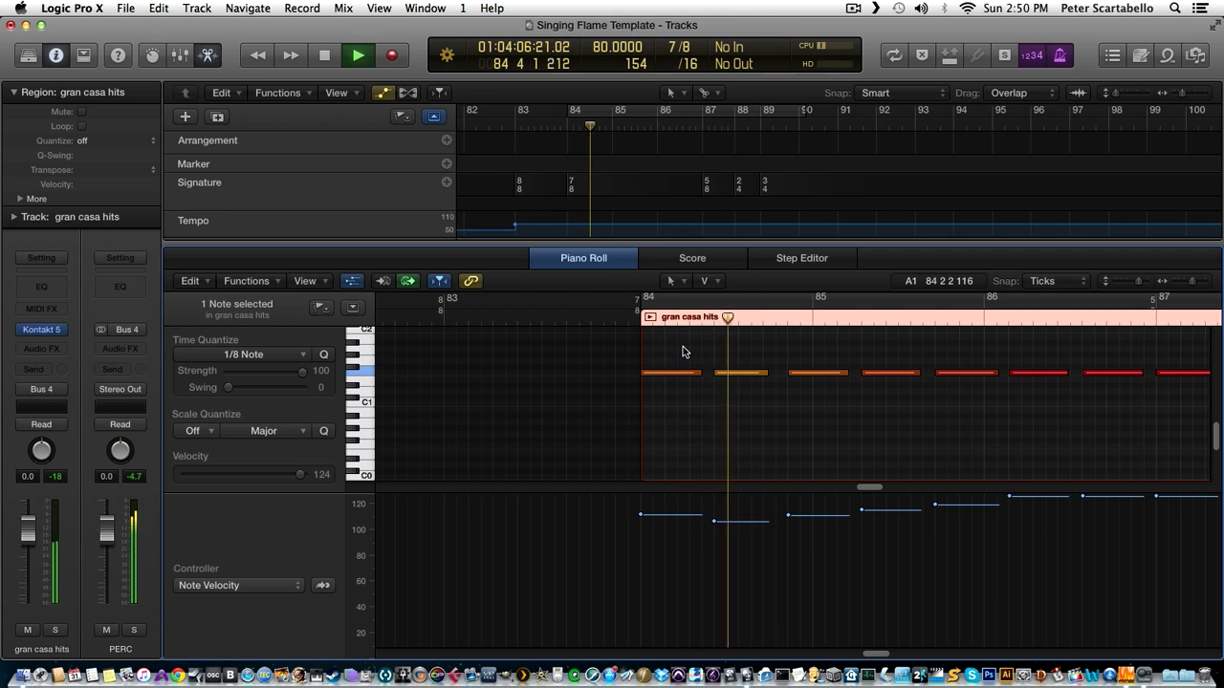
pyautogui.hscroll(2, 883, 653)
pyautogui.press('space')
# Raise the second through sixth hits' velocities, bringing the sixth to 124.
pyautogui.moveTo(644, 378); pyautogui.dragTo(699, 367)
pyautogui.click(698, 375)
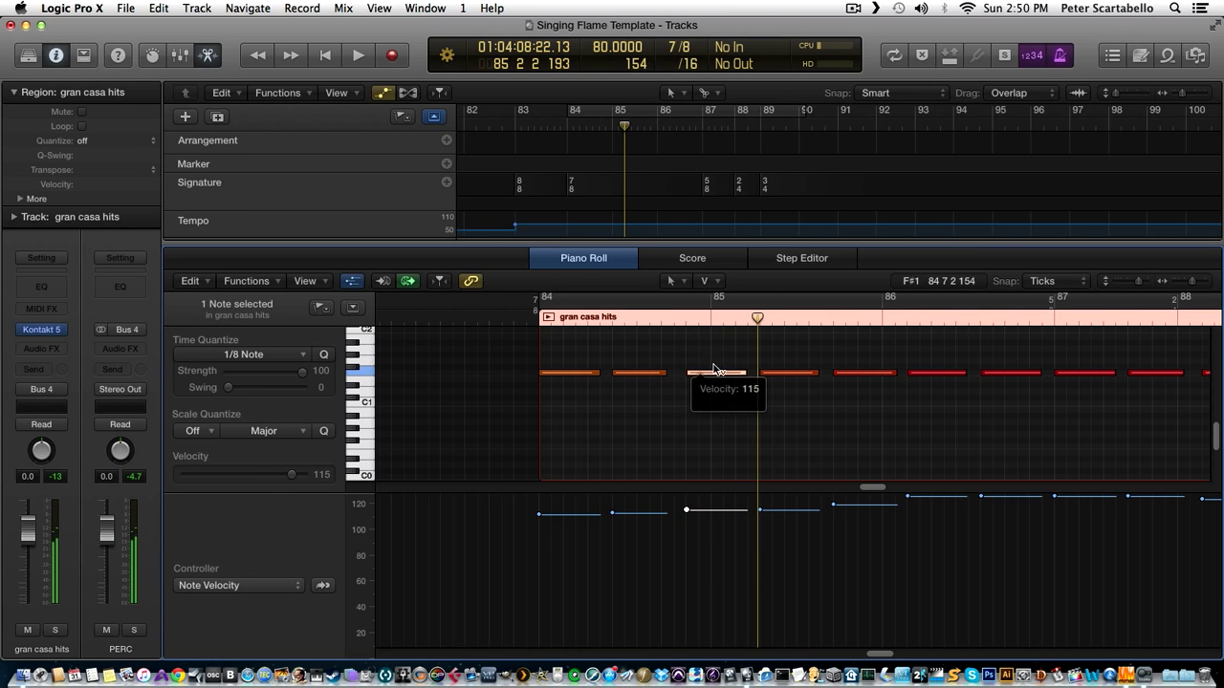
pyautogui.moveTo(809, 375); pyautogui.dragTo(847, 366)
pyautogui.click(845, 375)
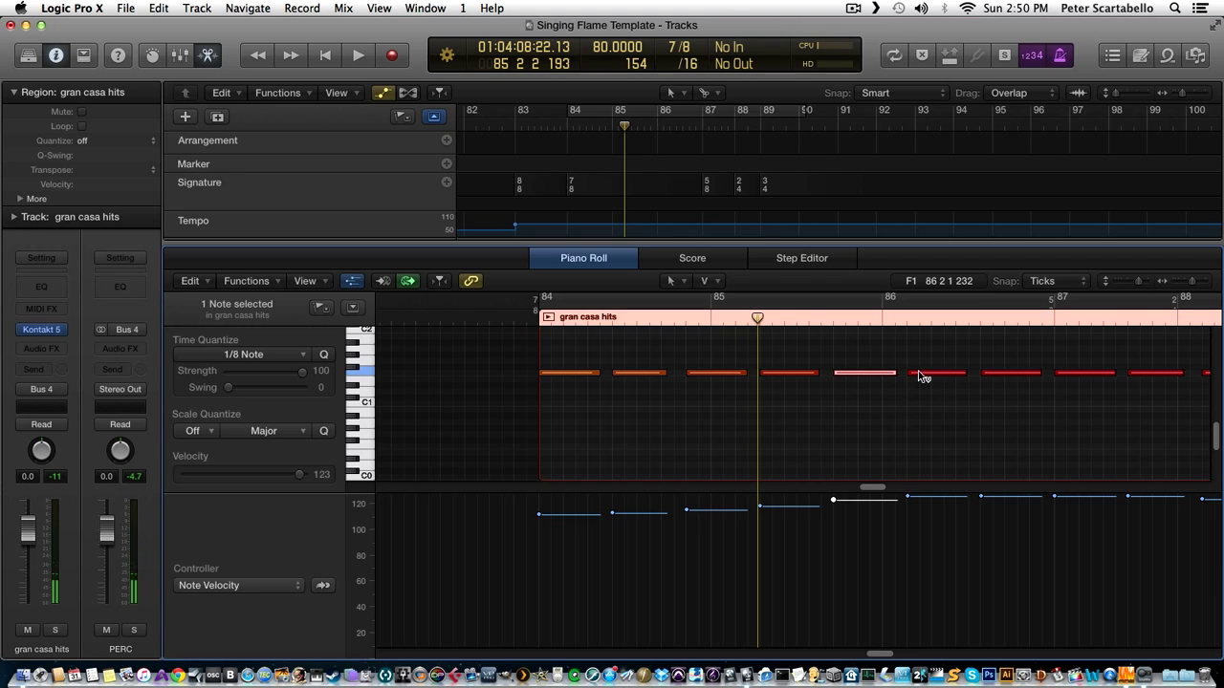
pyautogui.moveTo(923, 376); pyautogui.dragTo(922, 370)
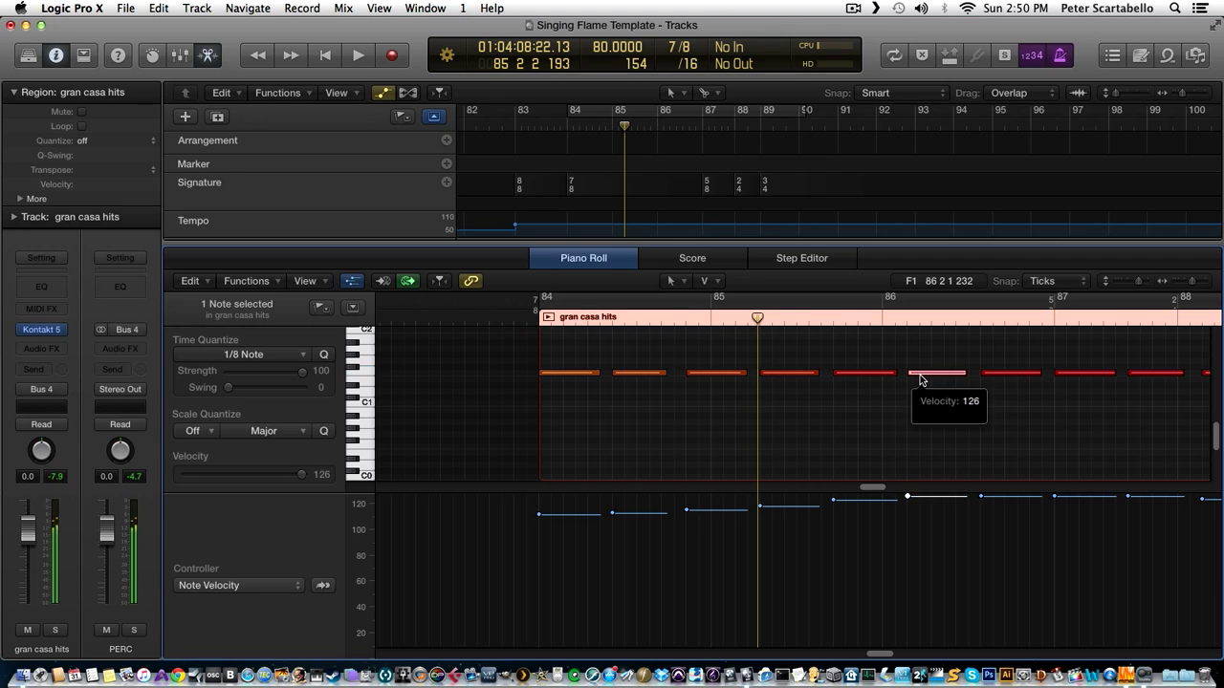
# Audition the adjusted swell from near bar 84 and Option-drag the bar-86 hit toward D1.
pyautogui.click(525, 323)
pyautogui.press('space')
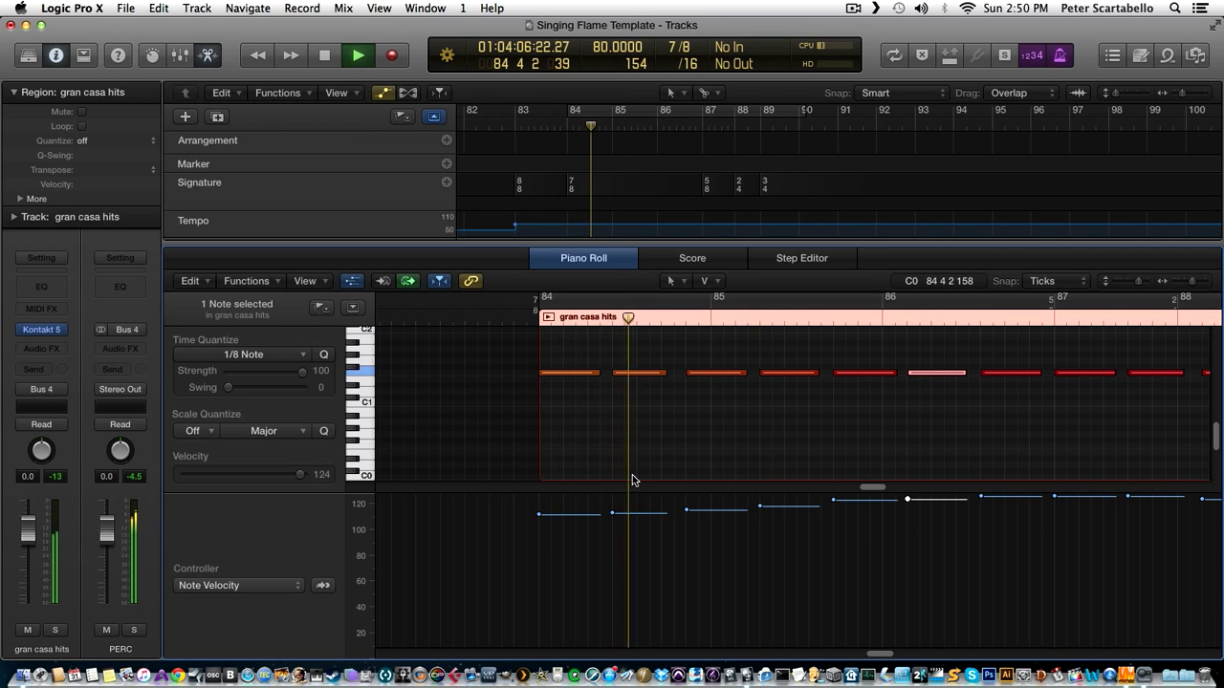
pyautogui.moveTo(878, 655); pyautogui.dragTo(885, 655)
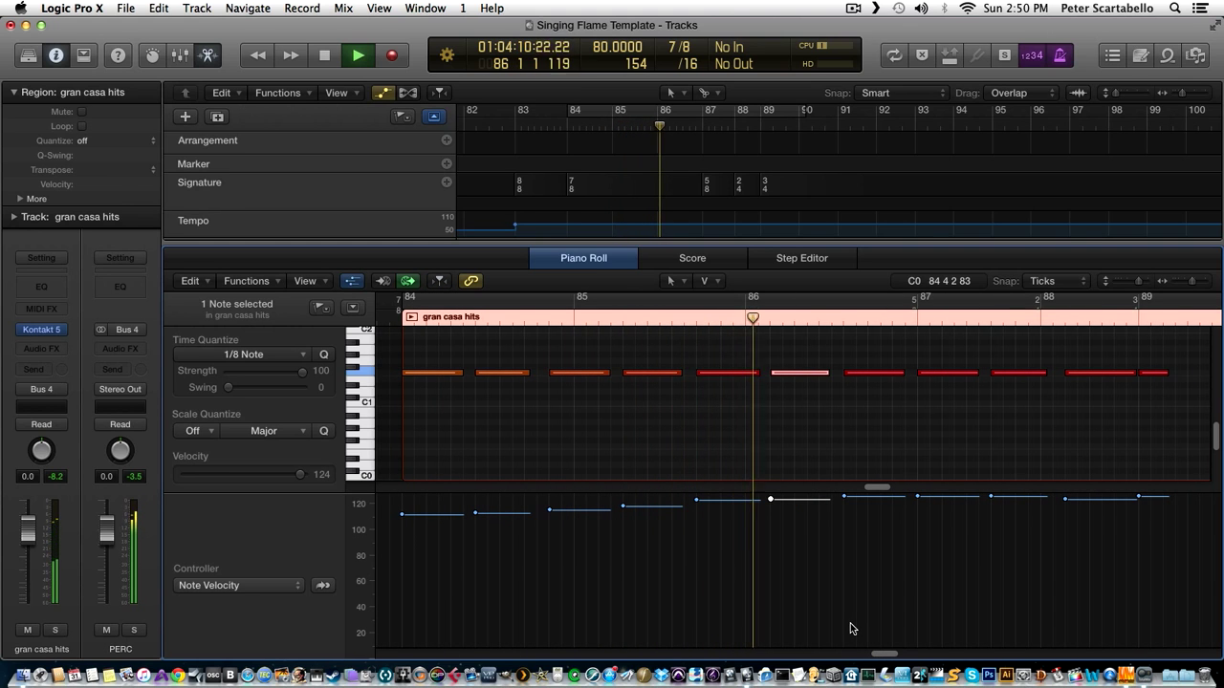
pyautogui.press('space')
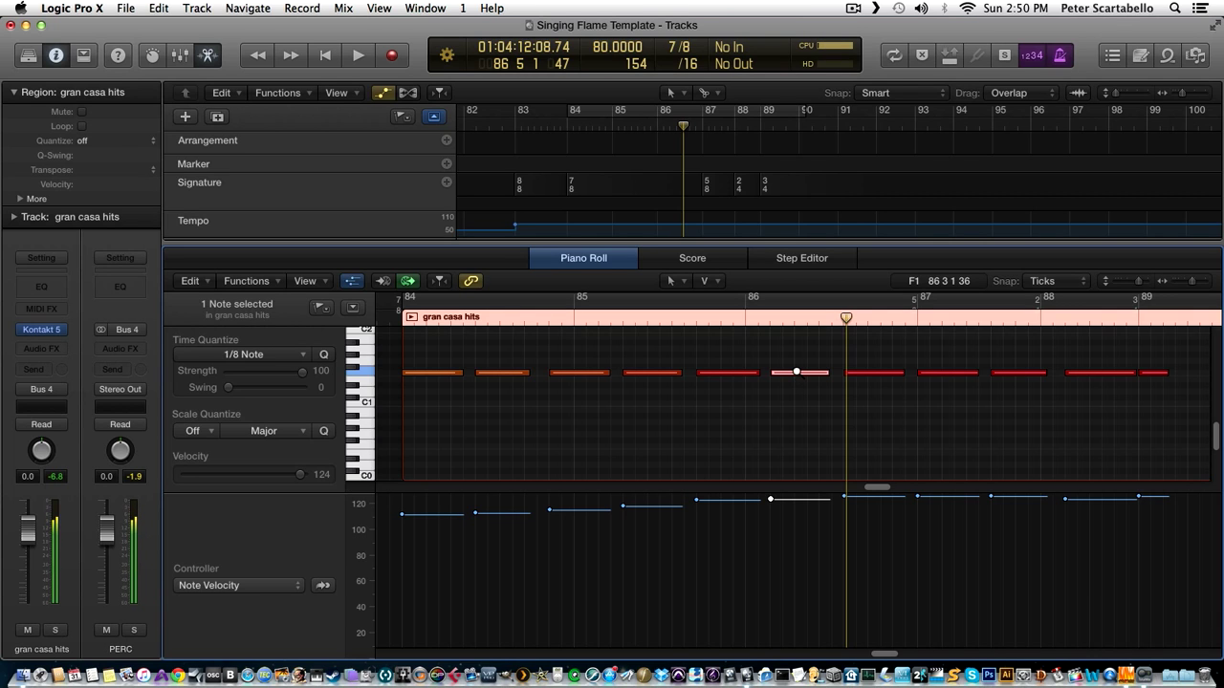
pyautogui.moveTo(796, 371); pyautogui.dragTo(798, 411)
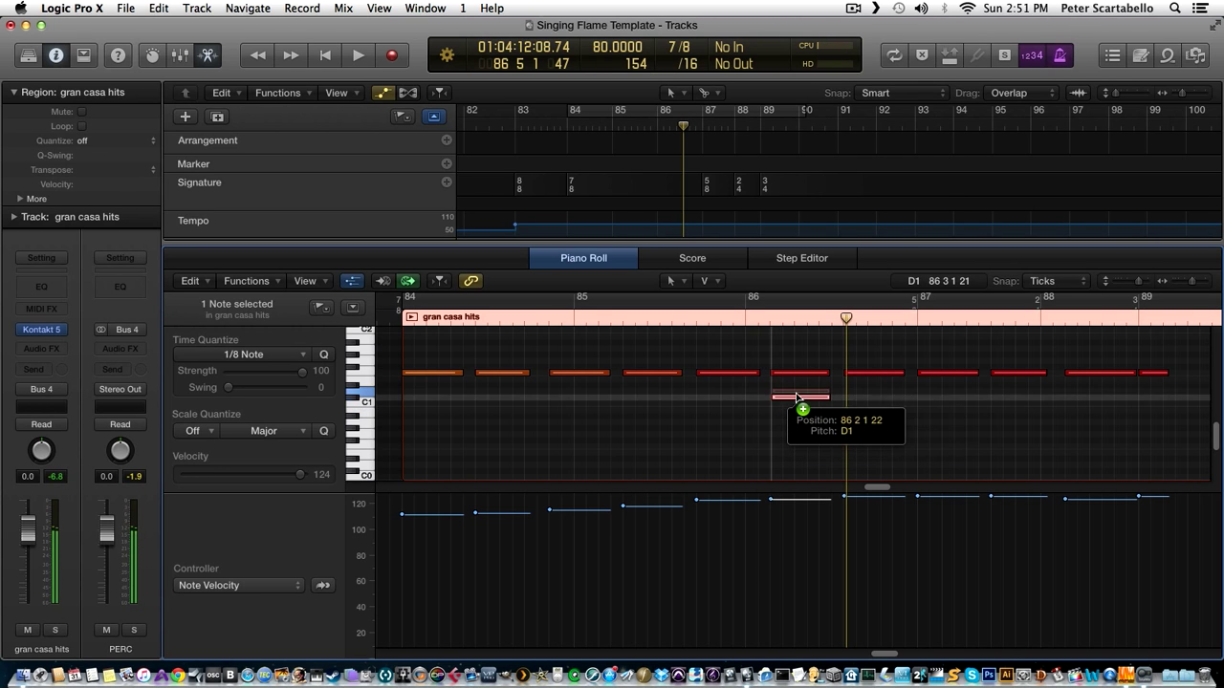
# Drop the copied hit on D1, lower its velocity, and copy it to later beats.
pyautogui.moveTo(796, 413); pyautogui.dragTo(795, 392)
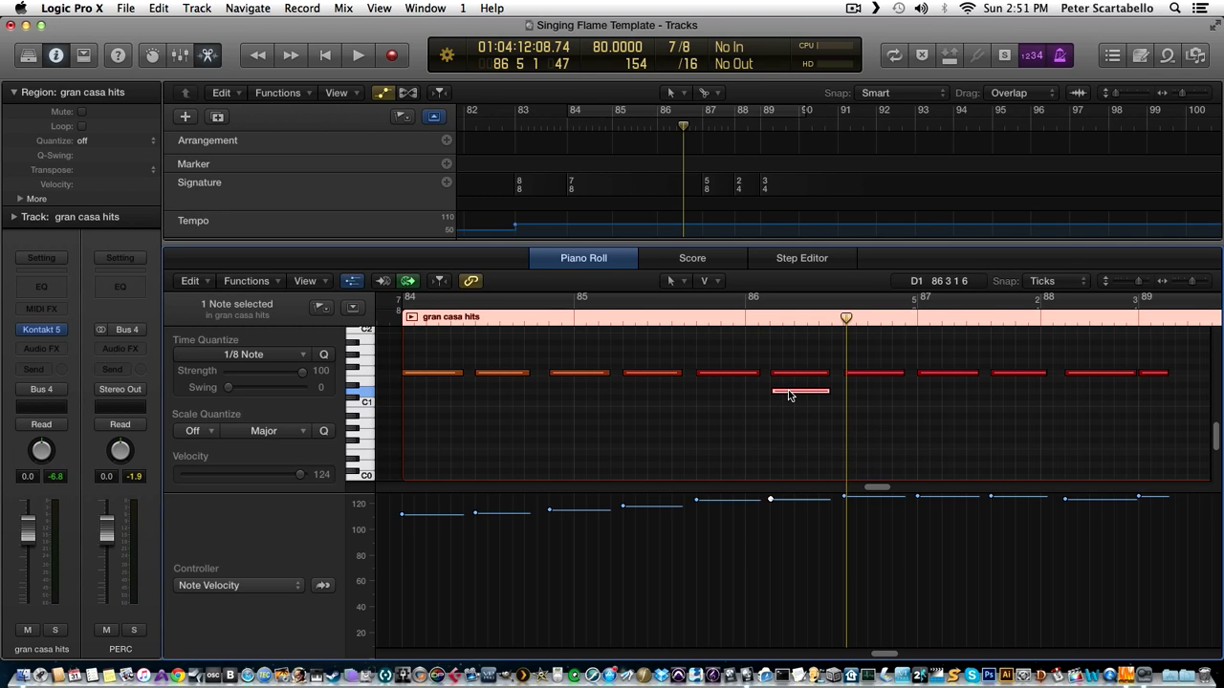
pyautogui.hotkey('shift', 'p')
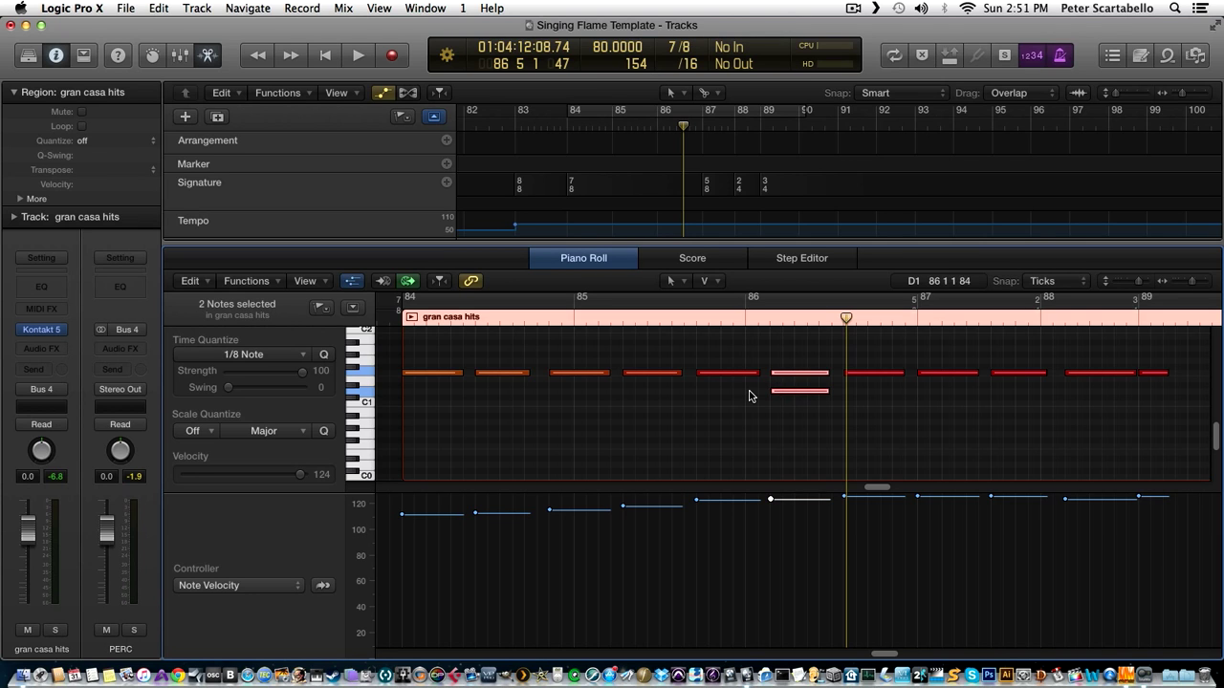
pyautogui.click(748, 395)
pyautogui.moveTo(784, 398); pyautogui.dragTo(785, 461)
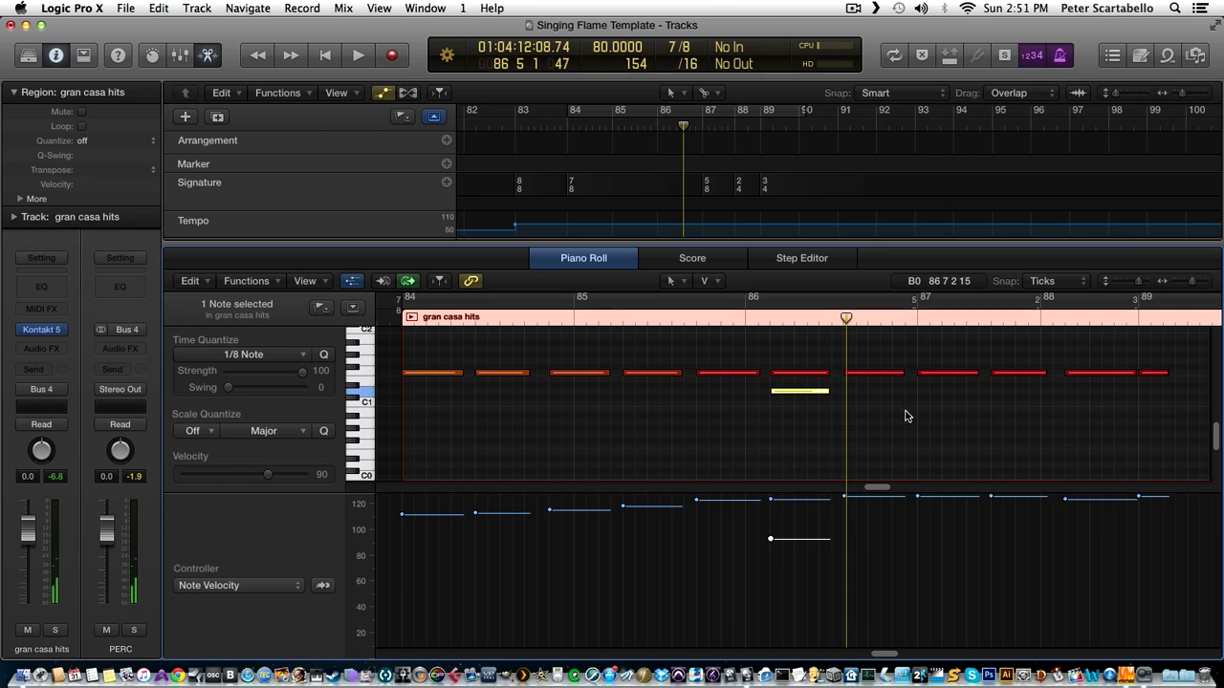
pyautogui.moveTo(806, 395); pyautogui.dragTo(889, 396)
pyautogui.moveTo(802, 391)
pyautogui.mouseDown()
pyautogui.moveTo(1107, 396)
pyautogui.moveTo(1084, 398)
pyautogui.mouseUp()
pyautogui.click(1086, 428)
# Ramp the D1 hits' velocities up through 103, 114 and 127, then play from before them.
pyautogui.moveTo(1160, 396); pyautogui.dragTo(1161, 330)
pyautogui.moveTo(1098, 395); pyautogui.dragTo(1095, 353)
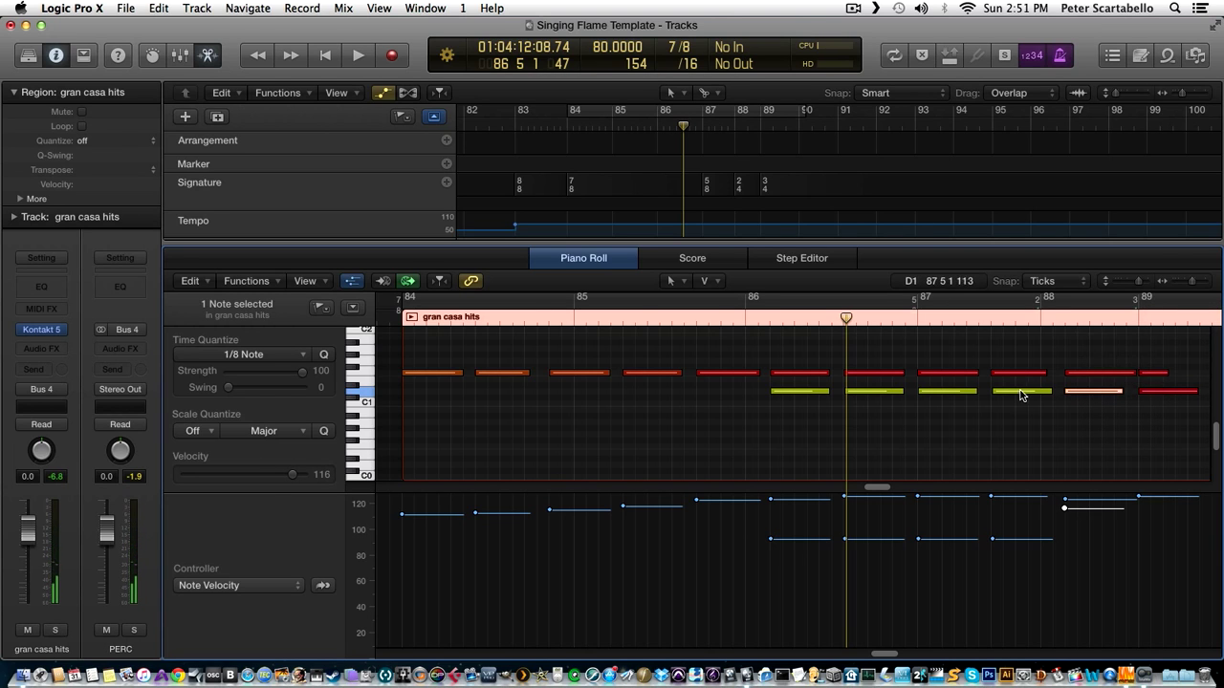
pyautogui.moveTo(1018, 392); pyautogui.dragTo(1017, 367)
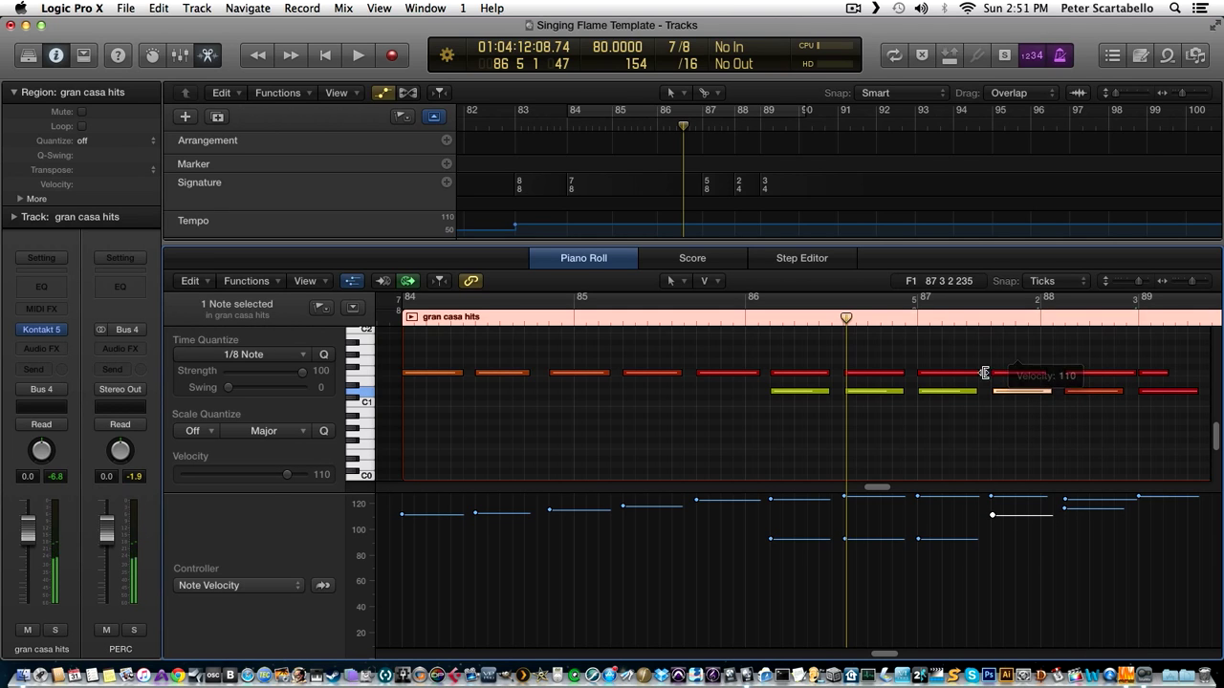
pyautogui.moveTo(955, 392); pyautogui.dragTo(952, 364)
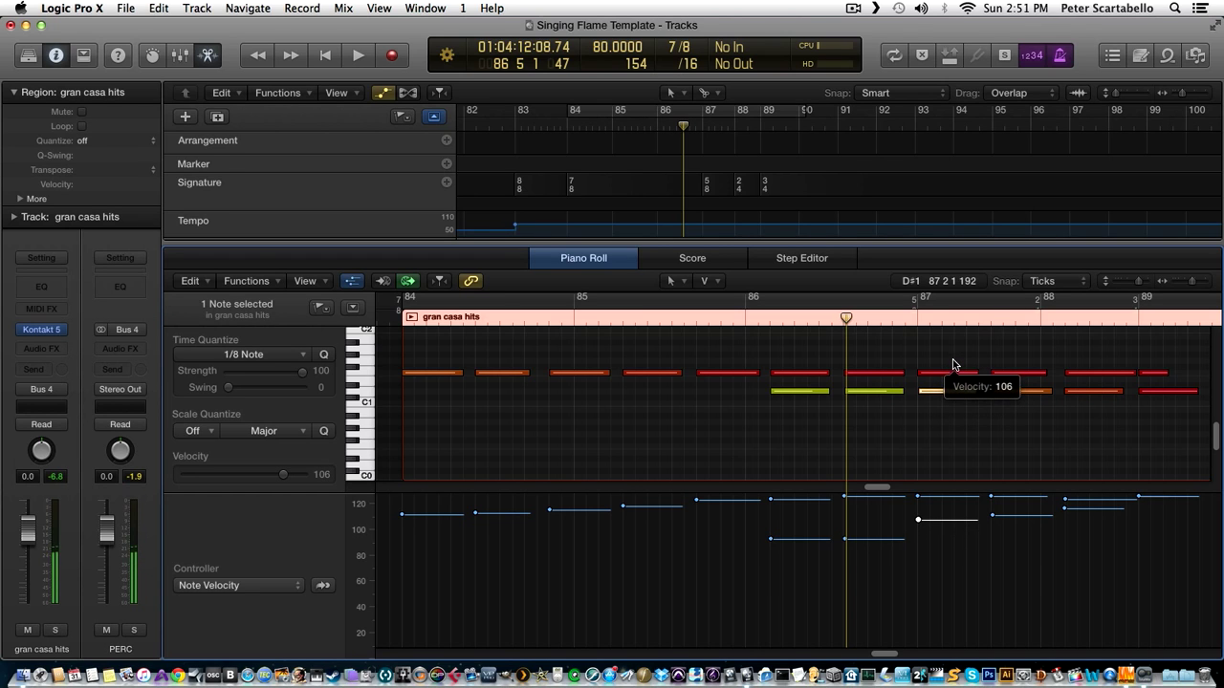
pyautogui.click(892, 392)
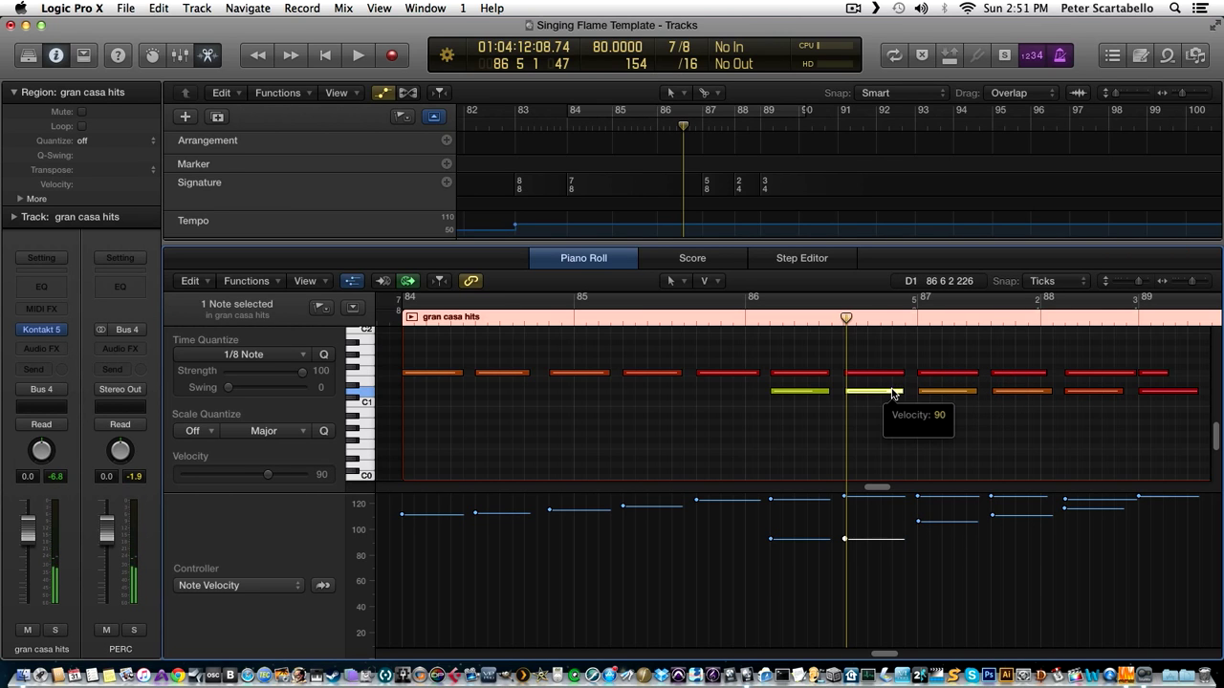
pyautogui.moveTo(893, 393); pyautogui.dragTo(892, 379)
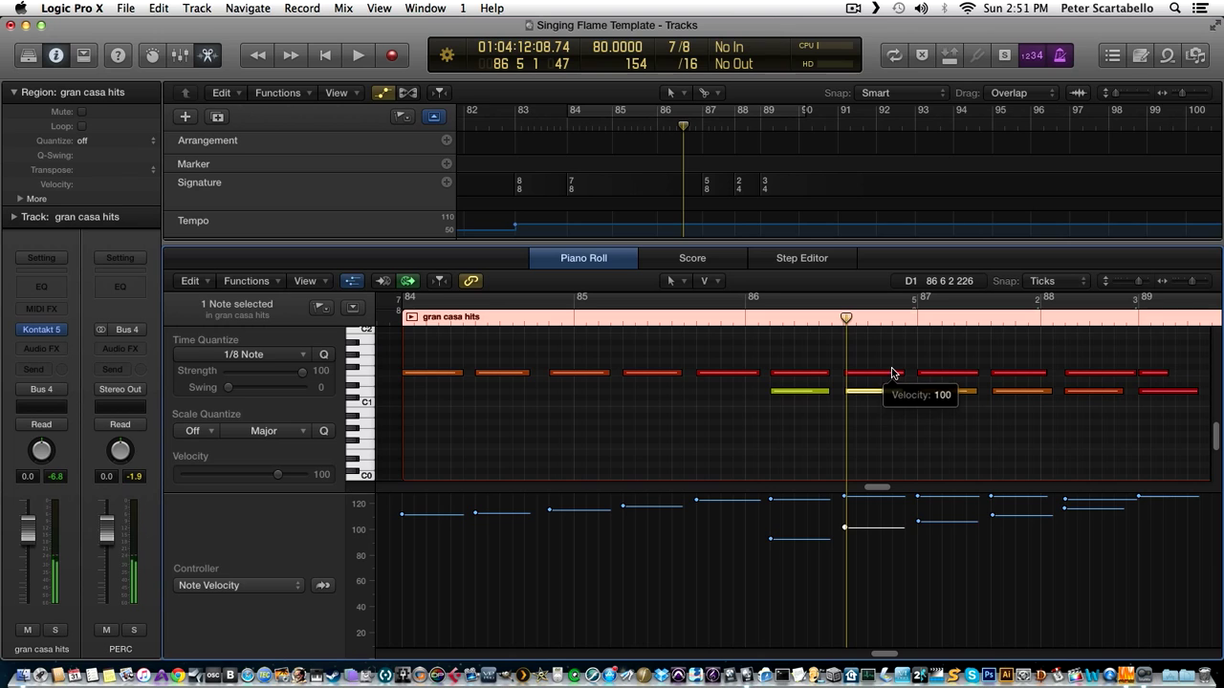
pyautogui.click(816, 393)
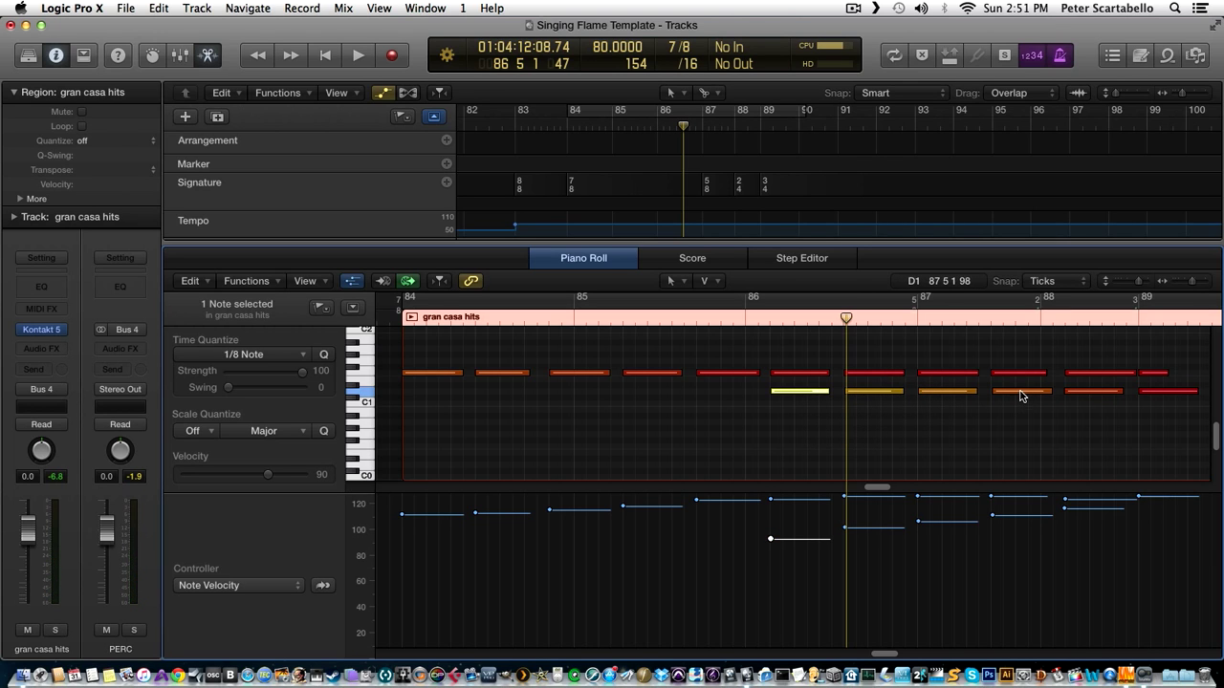
pyautogui.click(1020, 393)
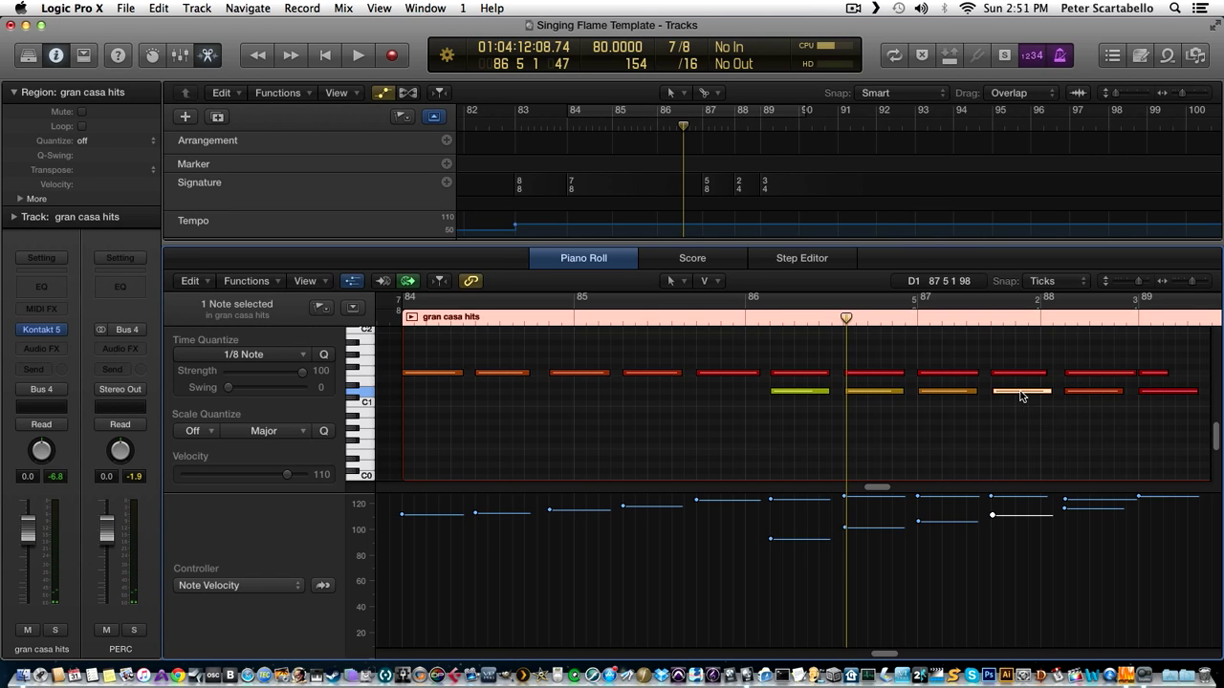
pyautogui.doubleClick(748, 321)
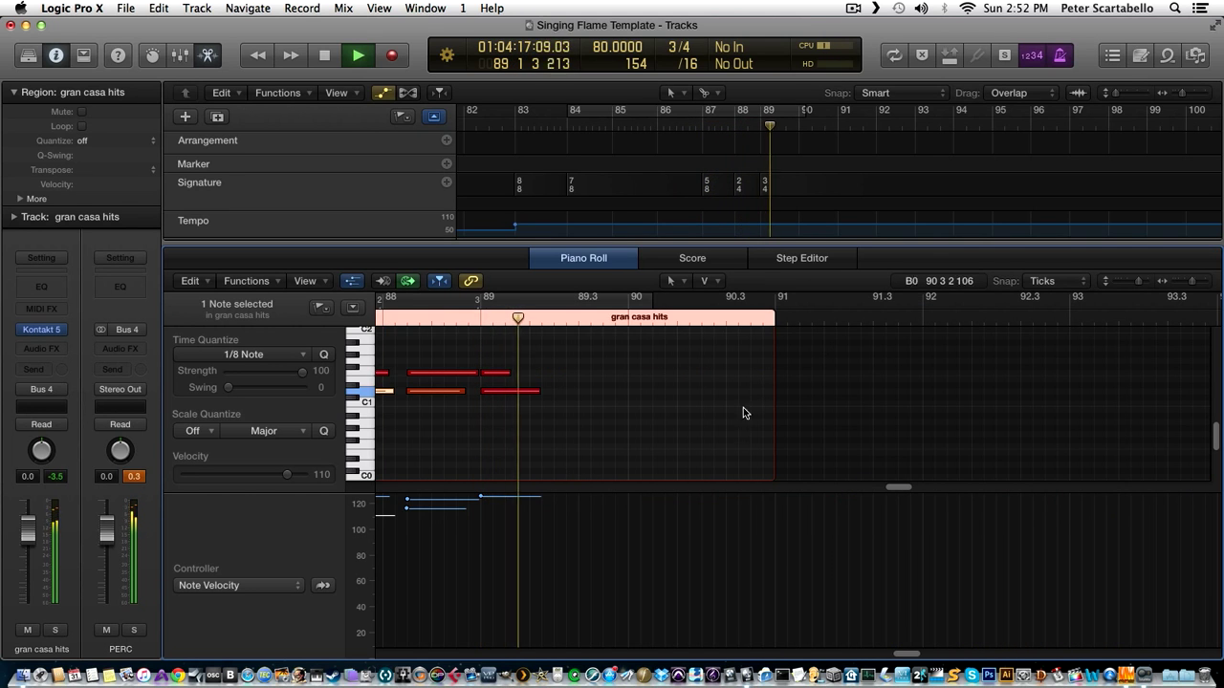
# Play the layered gran casa passage from bar 84, stopping just past bar 90.
pyautogui.press('space')
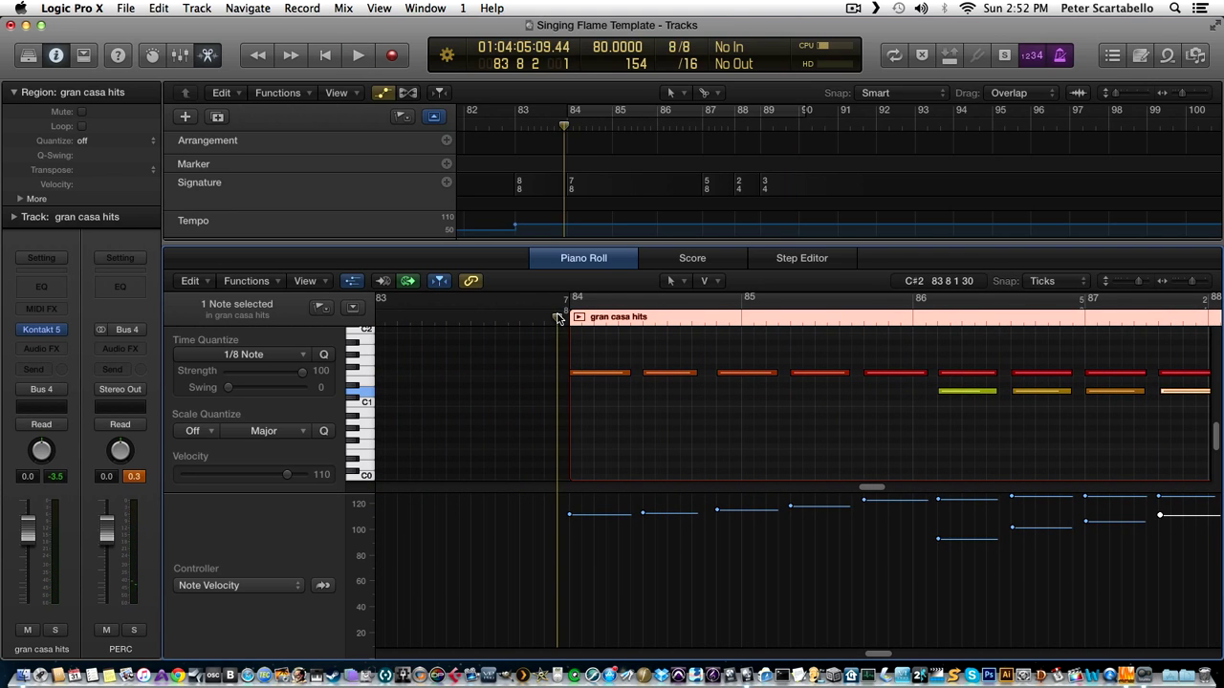
pyautogui.press('space')
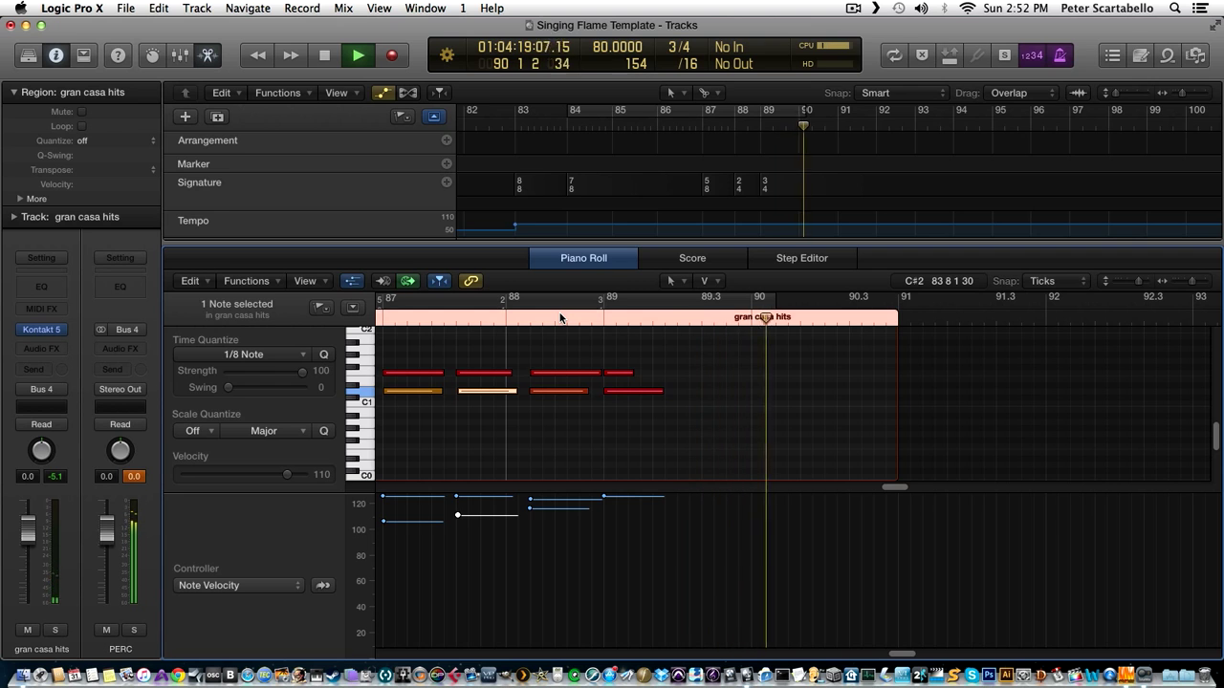
pyautogui.press('space')
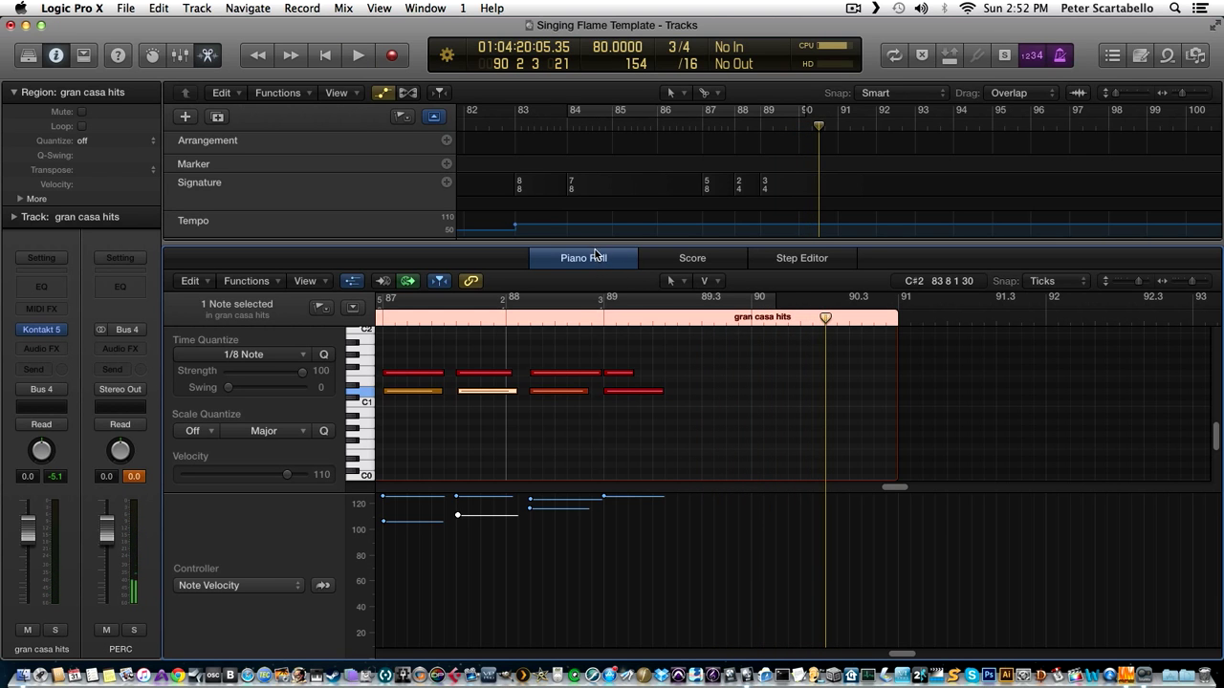
# Close the Piano Roll, select the gran casa rolls track, and position the playhead.
pyautogui.press('p')
pyautogui.scroll(-3, 631, 292)
pyautogui.scroll(-3, 634, 294)
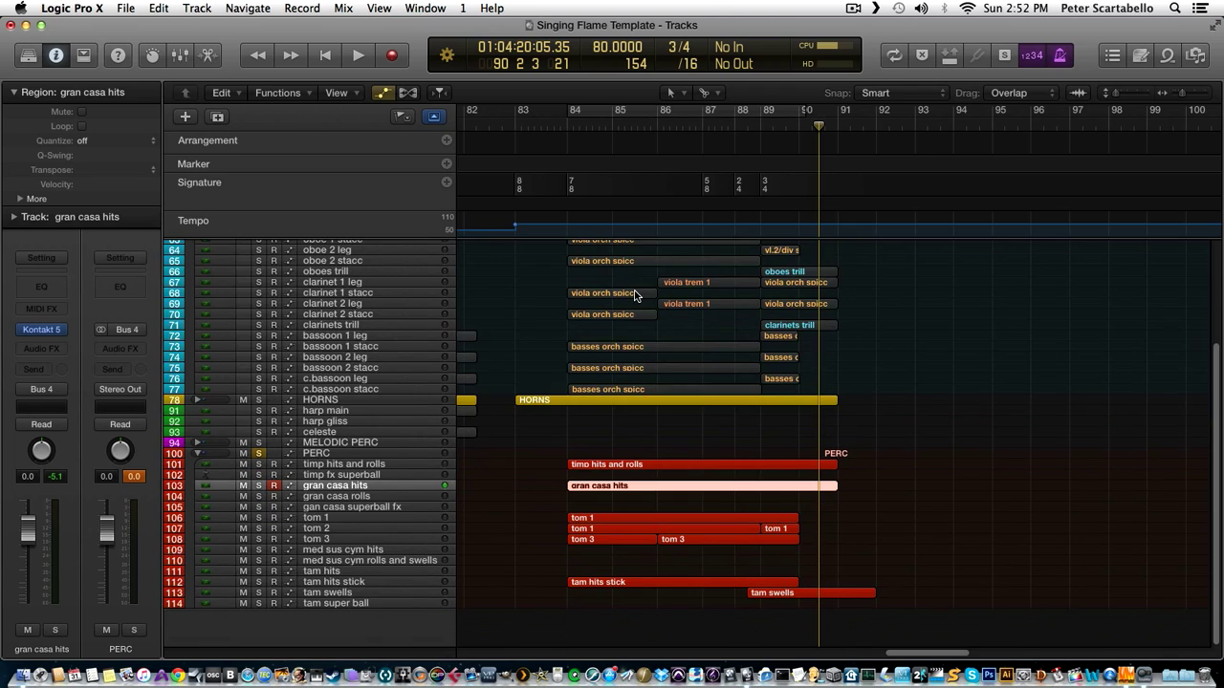
pyautogui.click(377, 498)
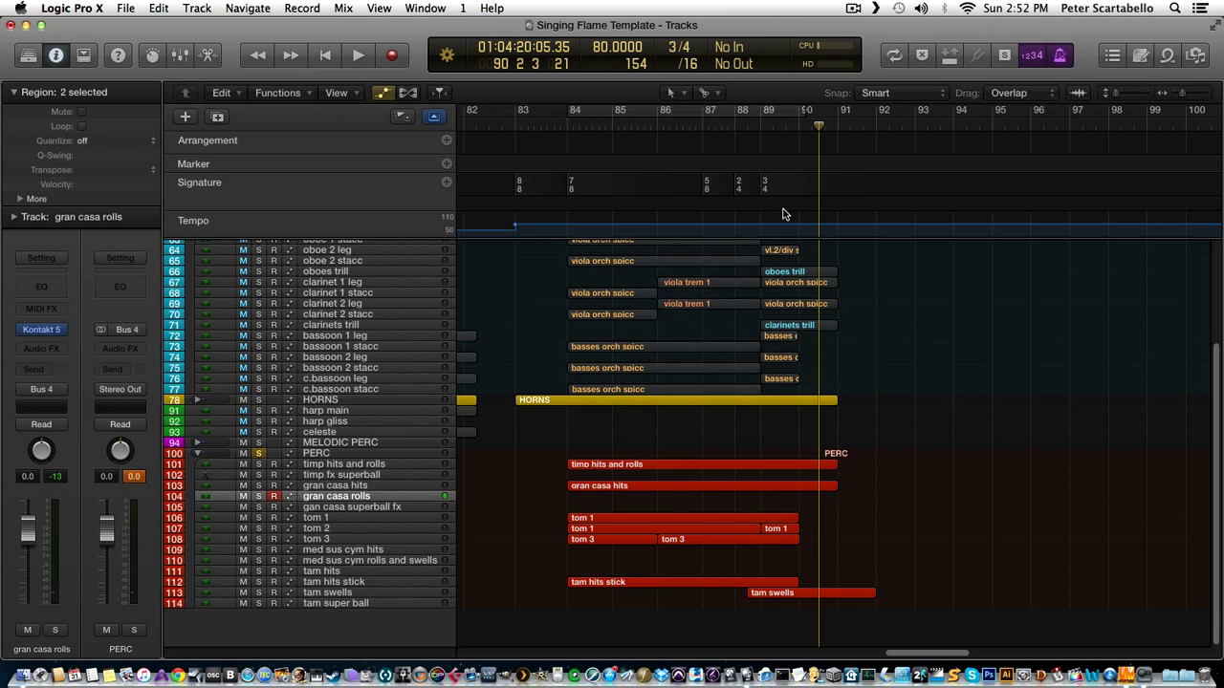
pyautogui.click(737, 121)
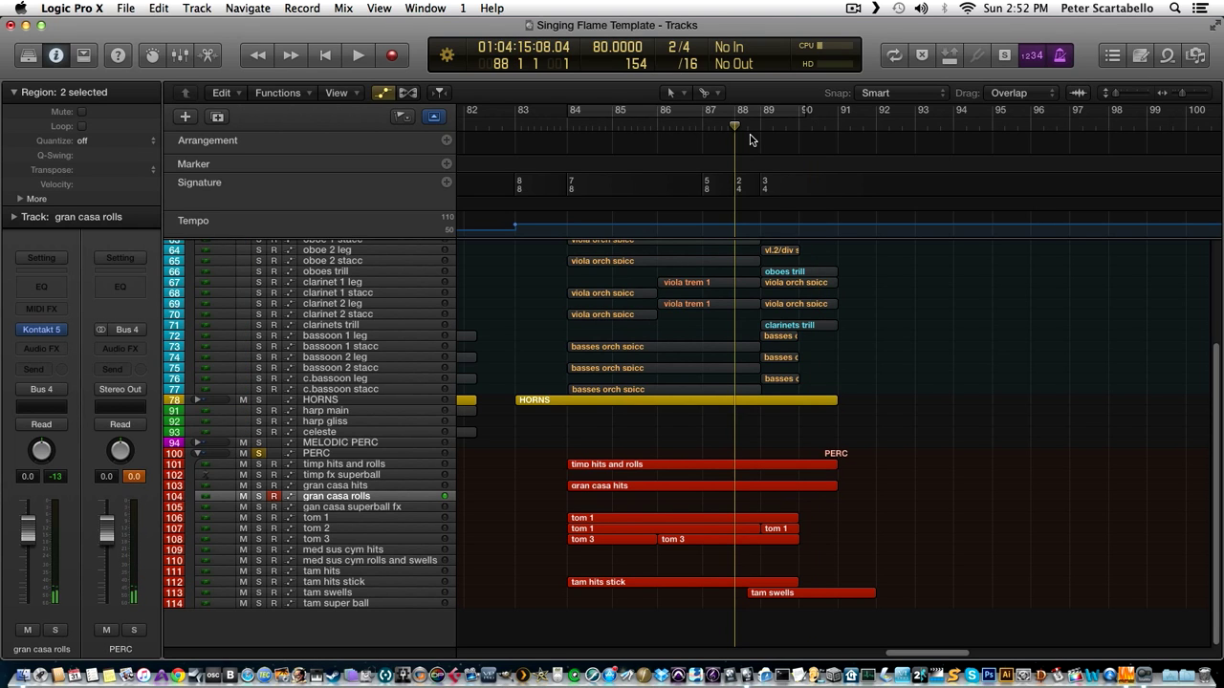
pyautogui.press('space')
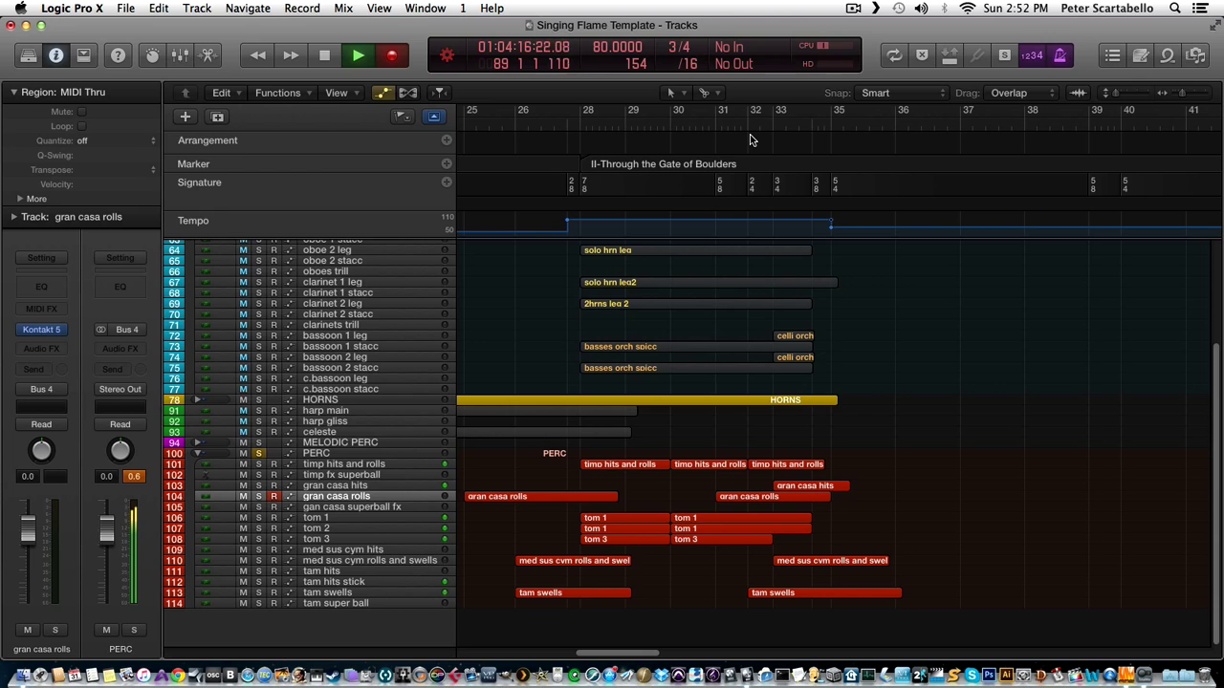
pyautogui.press('space')
pyautogui.click(756, 125)
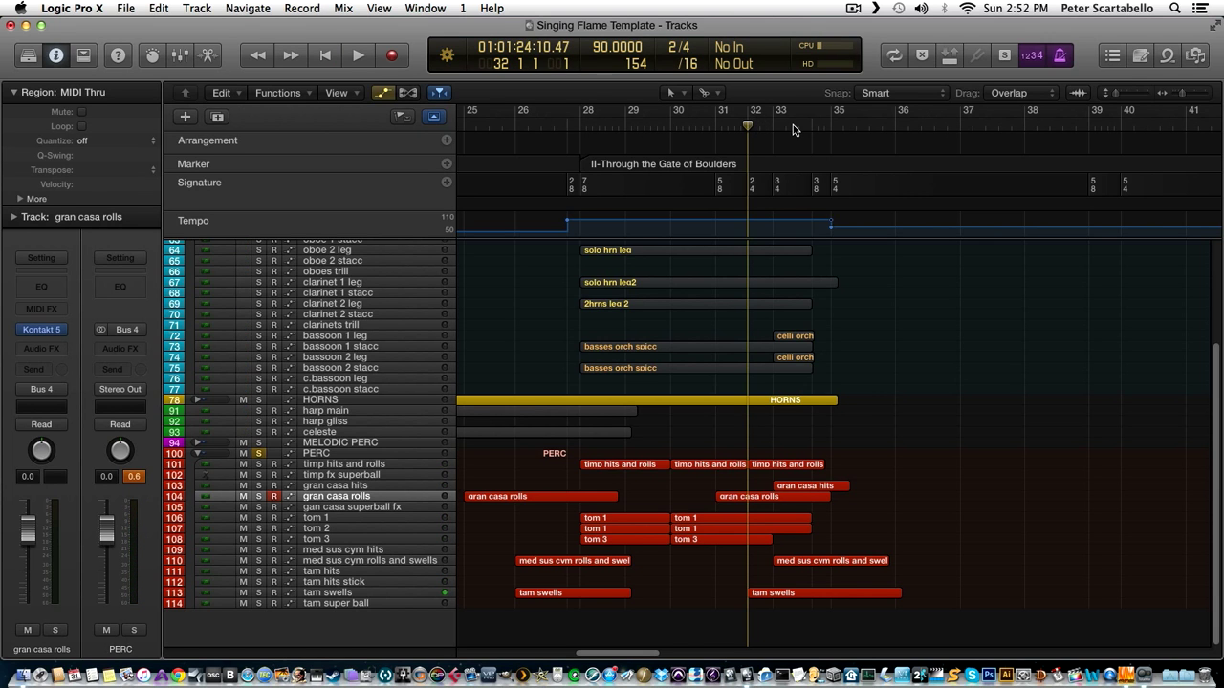
pyautogui.moveTo(614, 653)
pyautogui.mouseDown()
pyautogui.moveTo(947, 653)
pyautogui.moveTo(923, 680)
pyautogui.mouseUp()
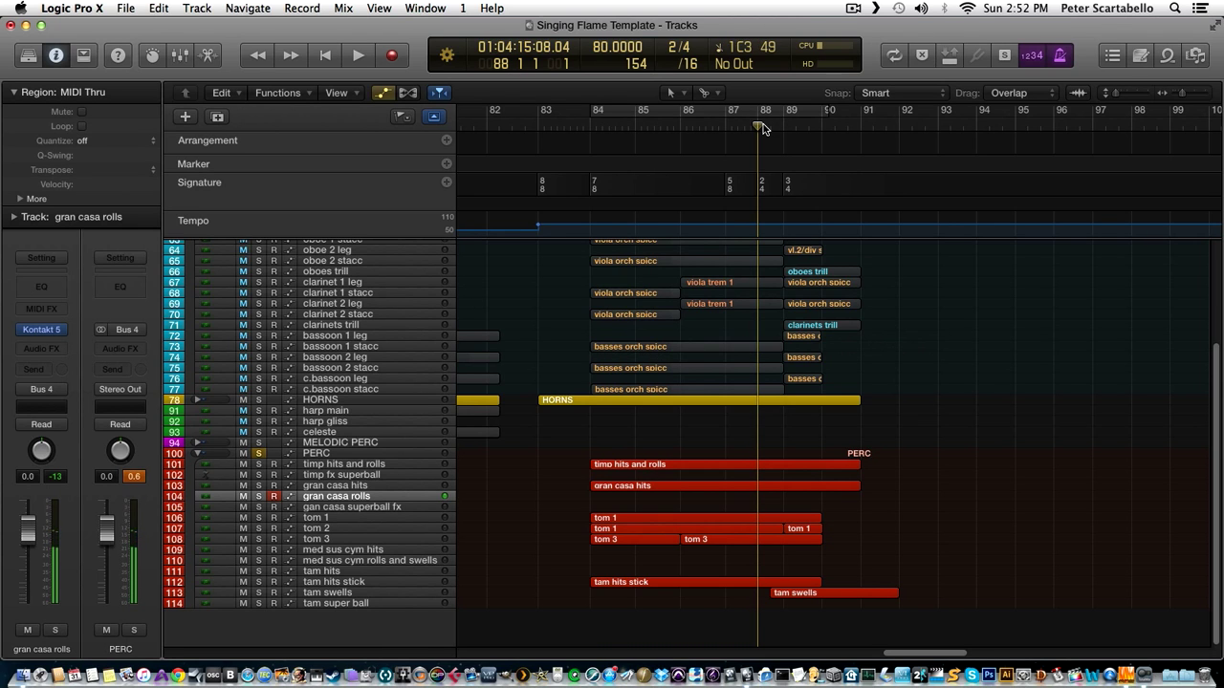
# Record a gran casa roll region from bar 89 and shorten its single C3 note.
pyautogui.press('r')
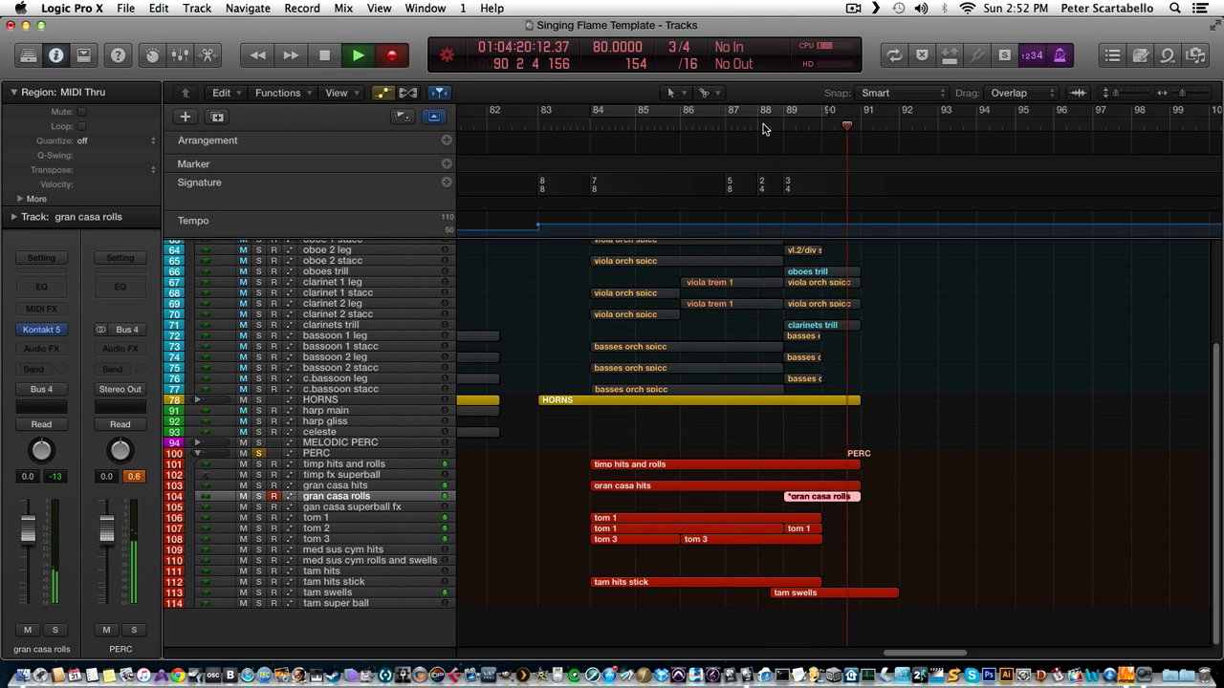
pyautogui.press('space')
pyautogui.doubleClick(815, 498)
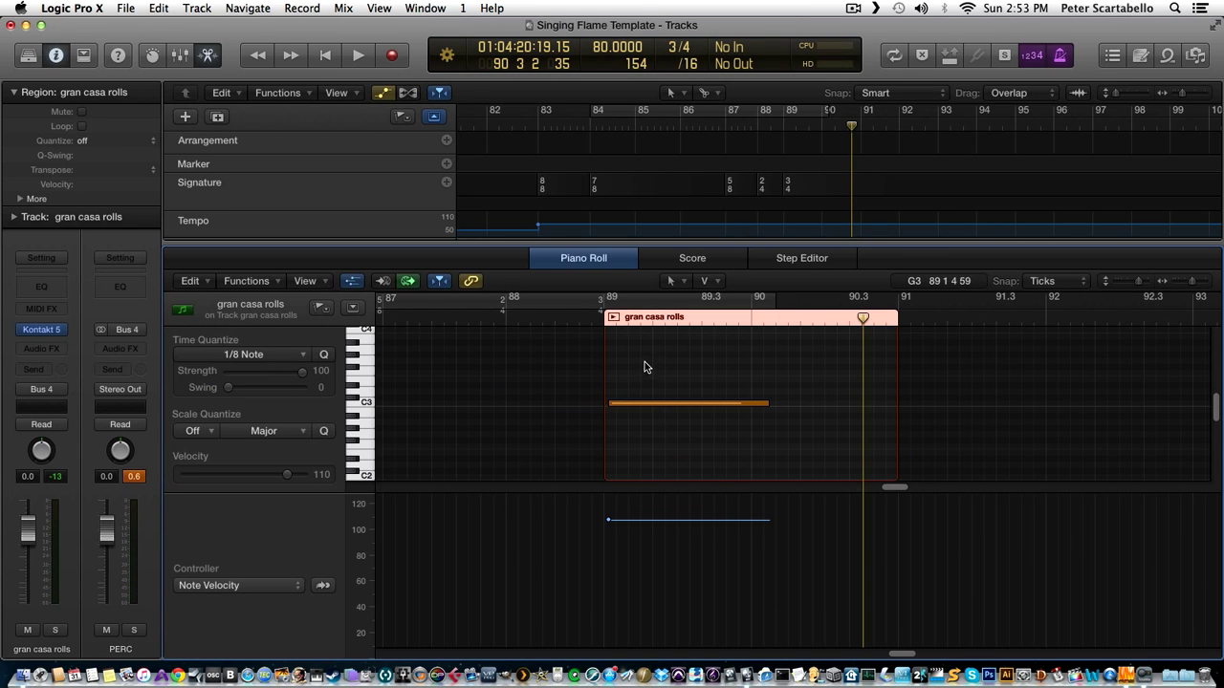
pyautogui.moveTo(670, 415); pyautogui.dragTo(671, 417)
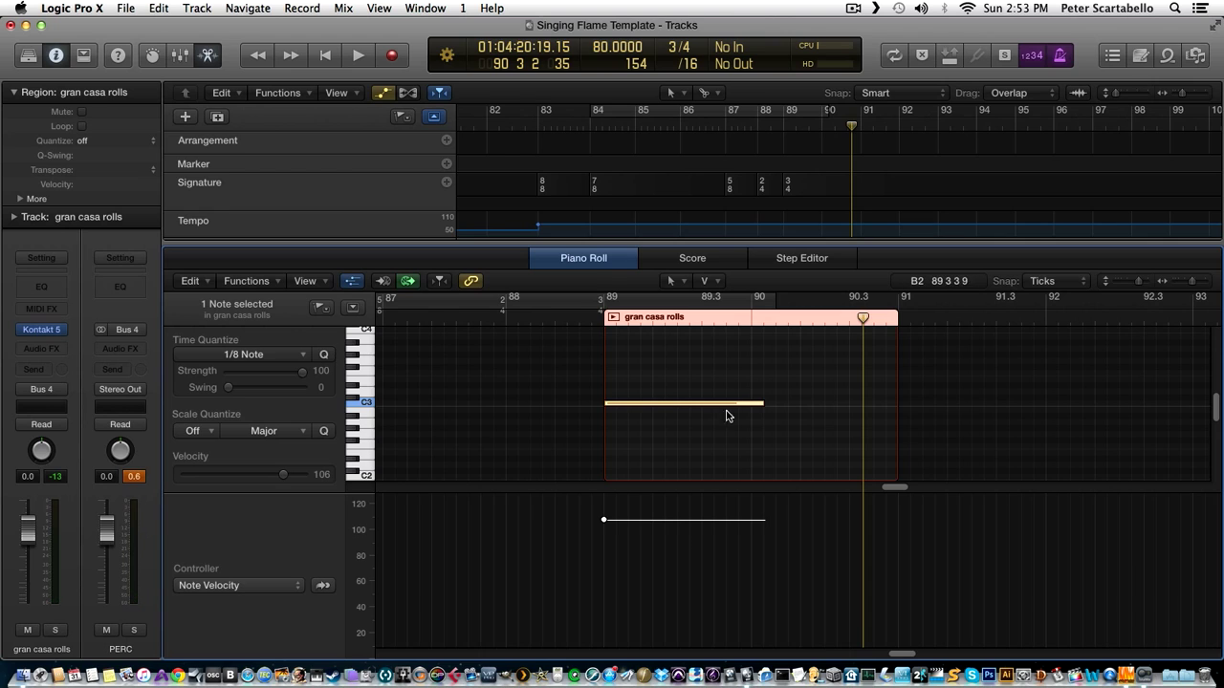
pyautogui.moveTo(760, 403); pyautogui.dragTo(755, 403)
# Draw a Modulation ramp under the roll rising 50, 72, then 127.
pyautogui.click(228, 585)
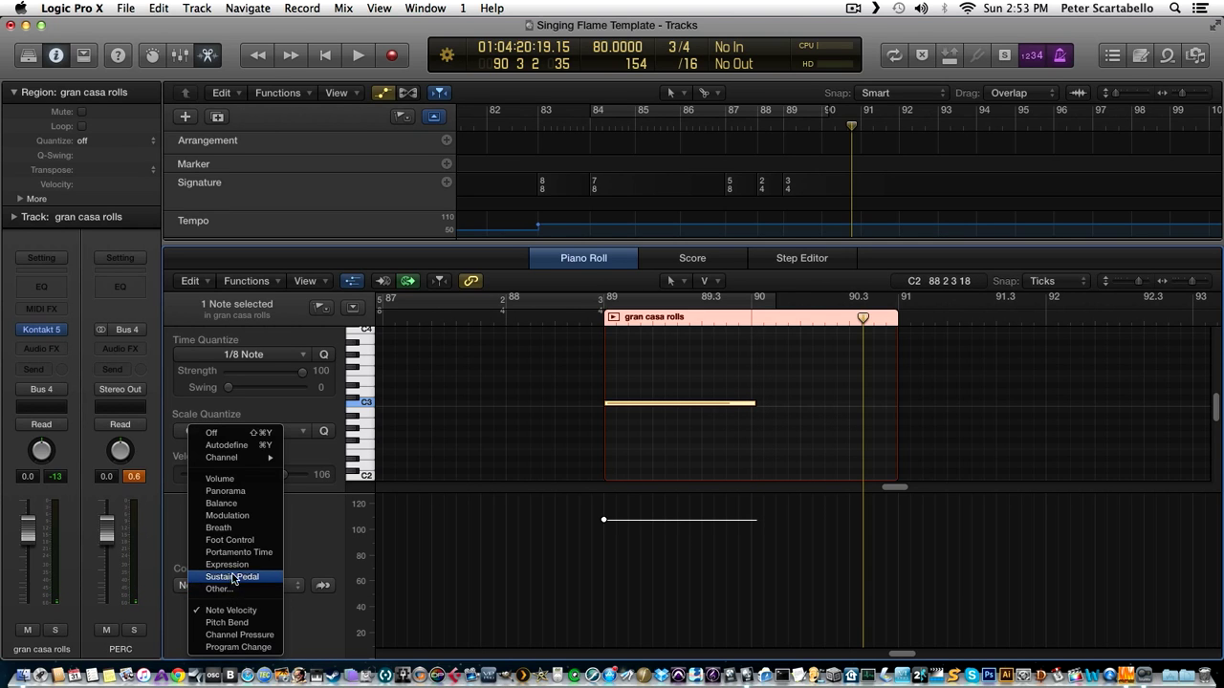
pyautogui.click(230, 515)
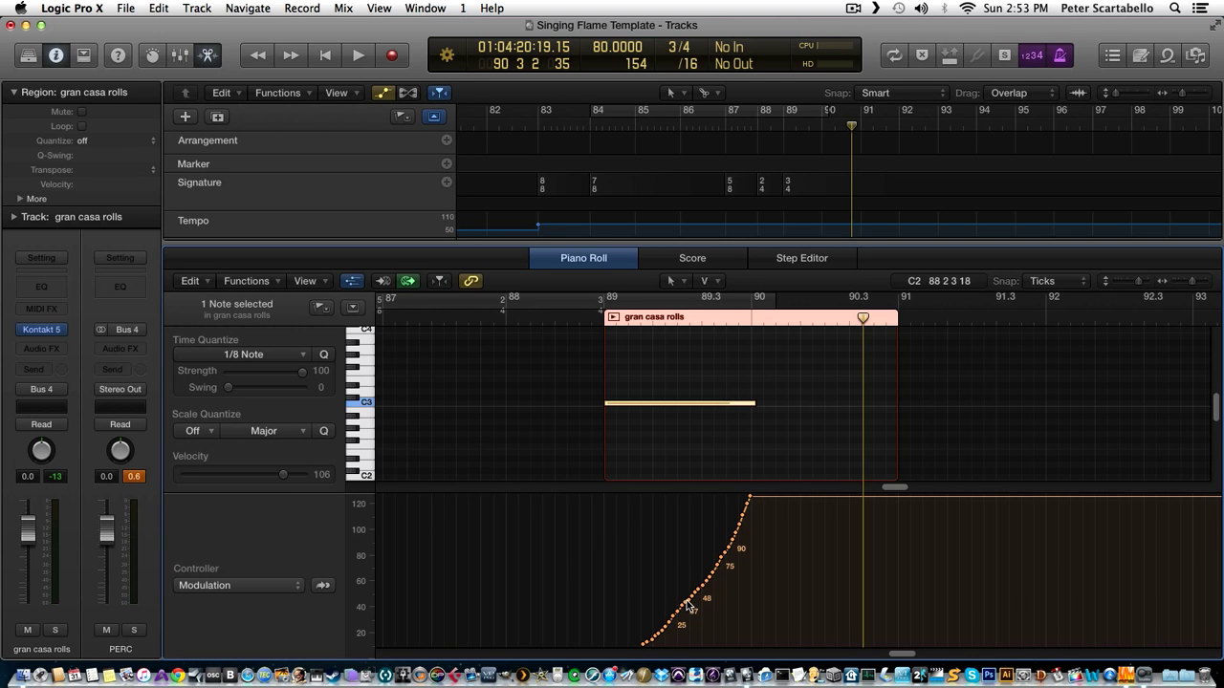
pyautogui.moveTo(687, 605); pyautogui.dragTo(604, 599)
pyautogui.moveTo(693, 597)
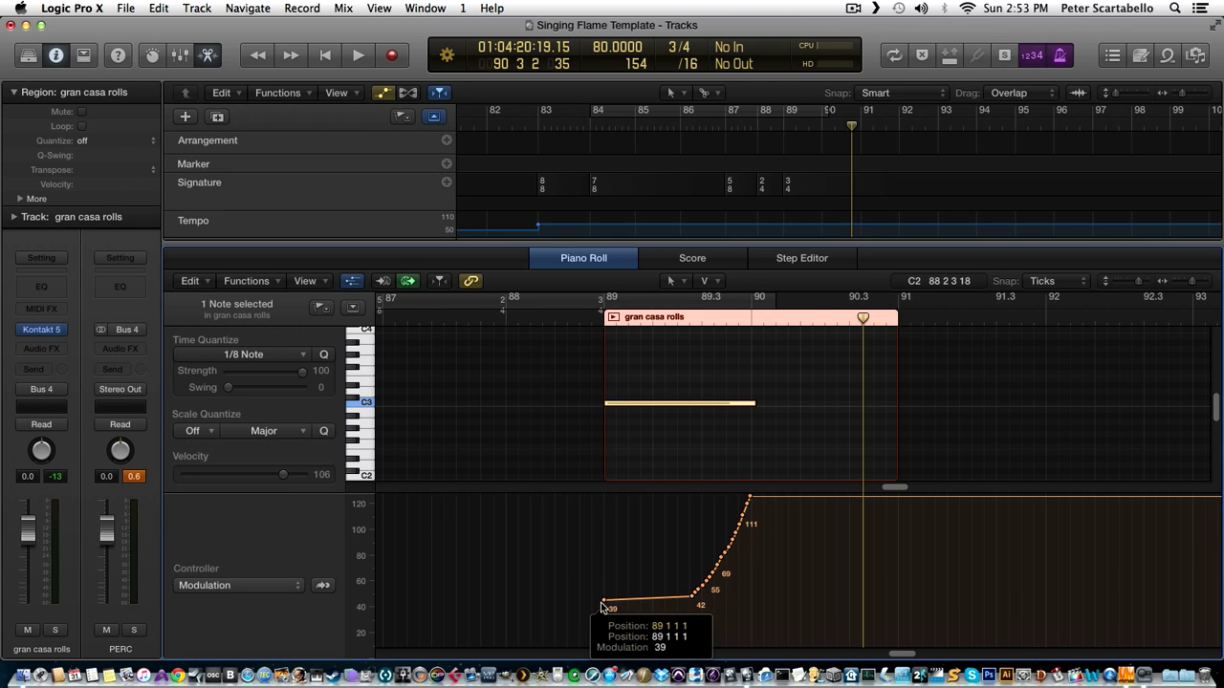
pyautogui.moveTo(602, 599); pyautogui.dragTo(603, 586)
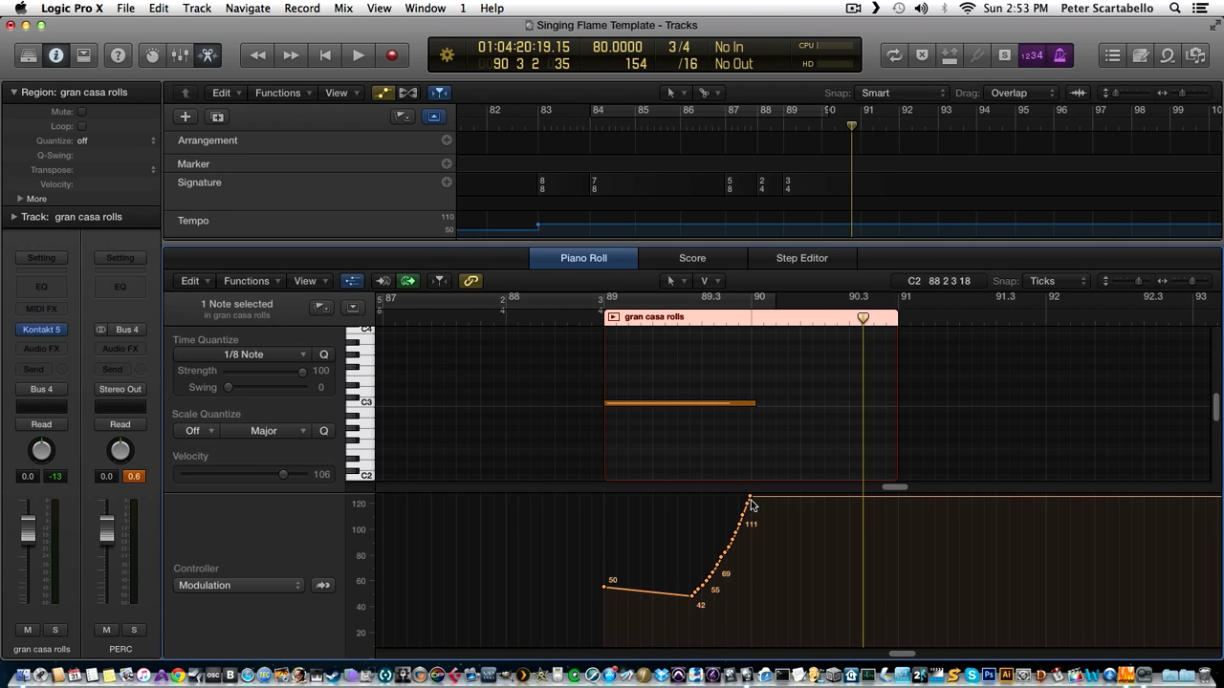
pyautogui.moveTo(749, 499); pyautogui.dragTo(729, 497)
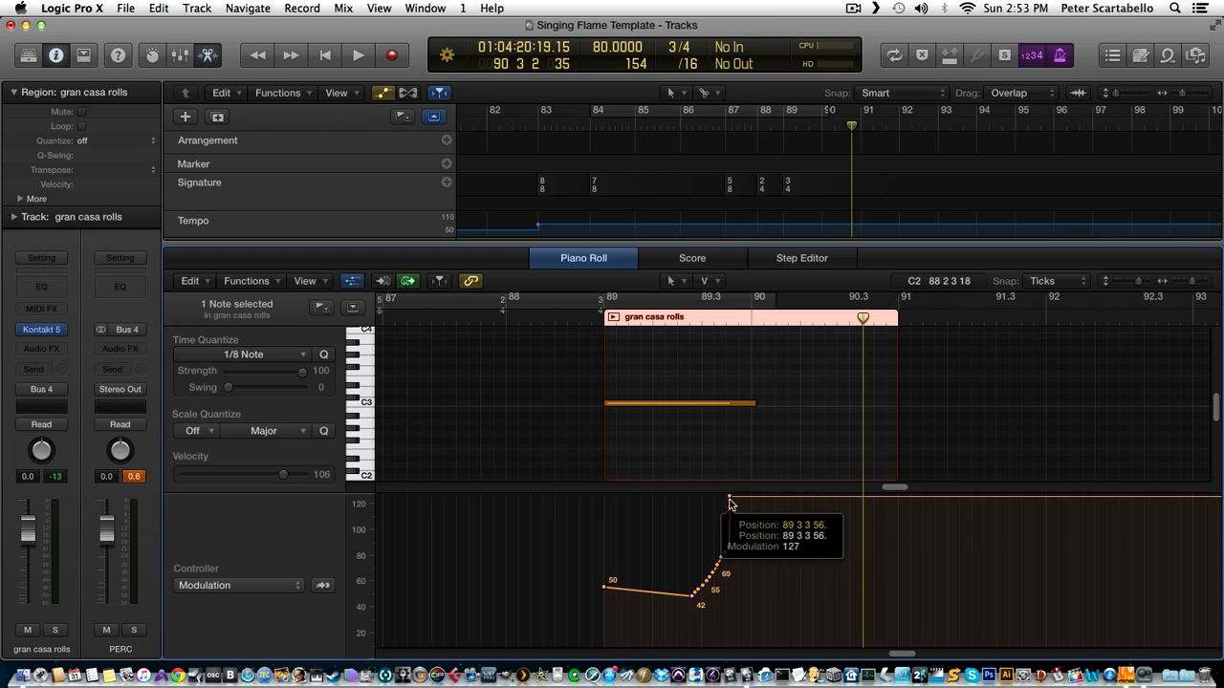
pyautogui.moveTo(729, 552); pyautogui.dragTo(679, 572)
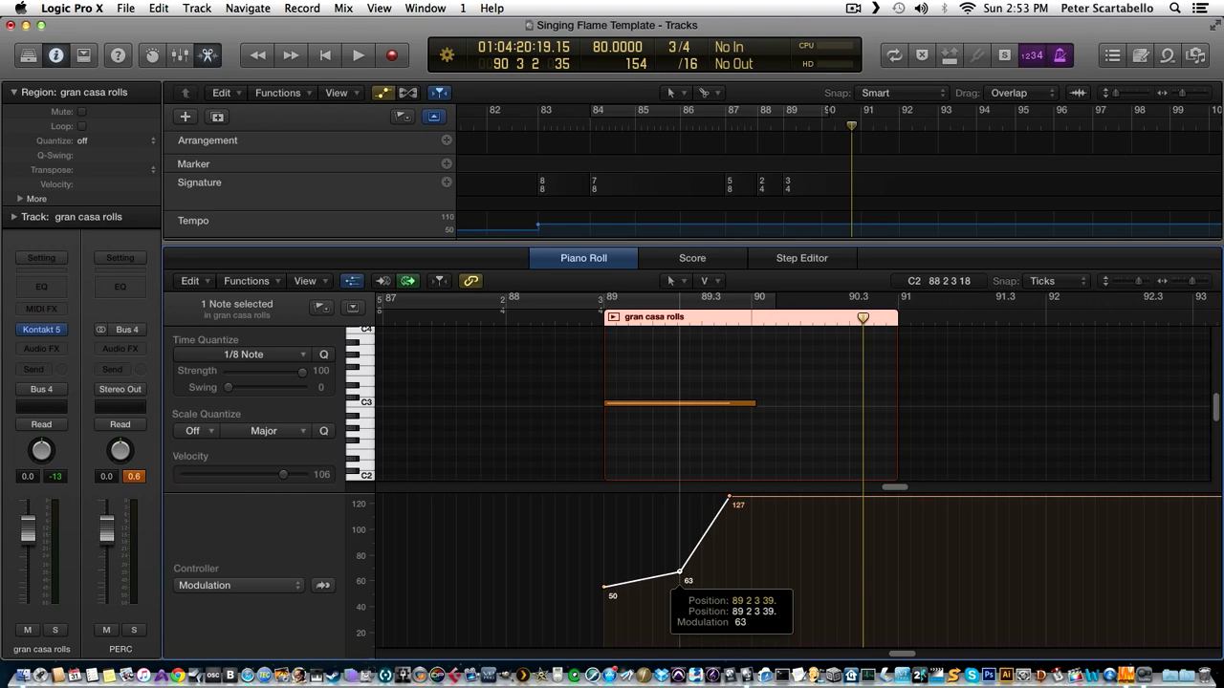
pyautogui.moveTo(680, 573); pyautogui.dragTo(681, 561)
# Reshape the modulation swell's first point to 55 and middle point to 84, auditioning it.
pyautogui.click(589, 318)
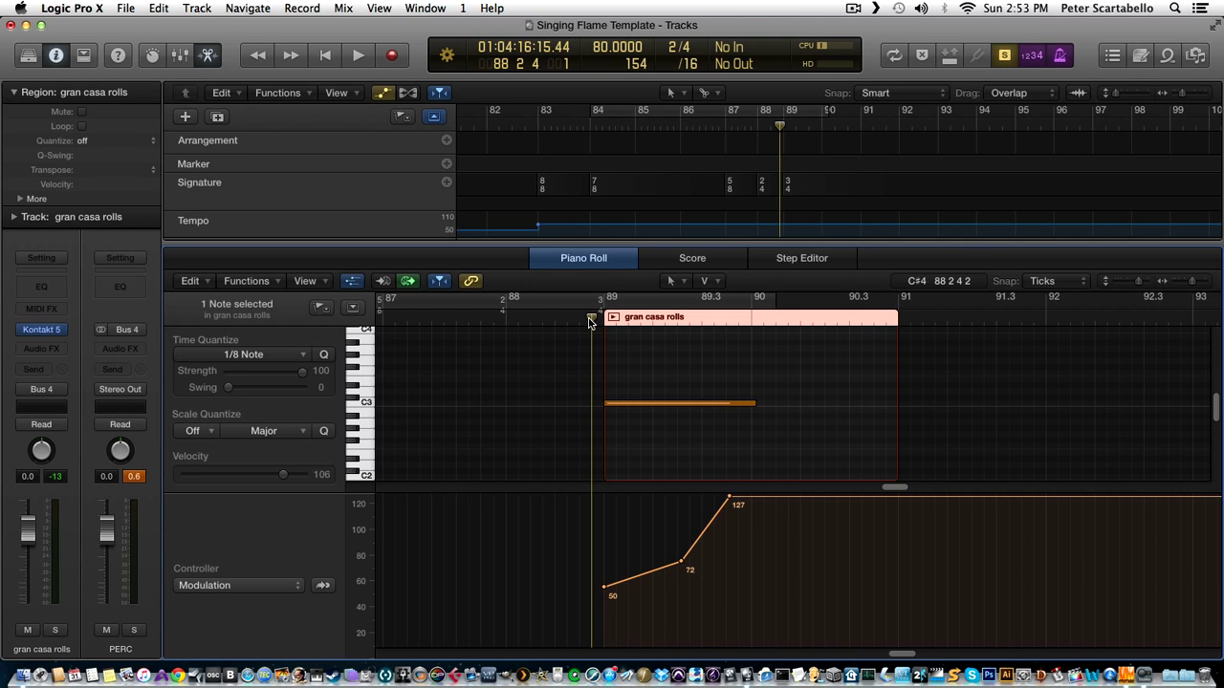
pyautogui.press('space')
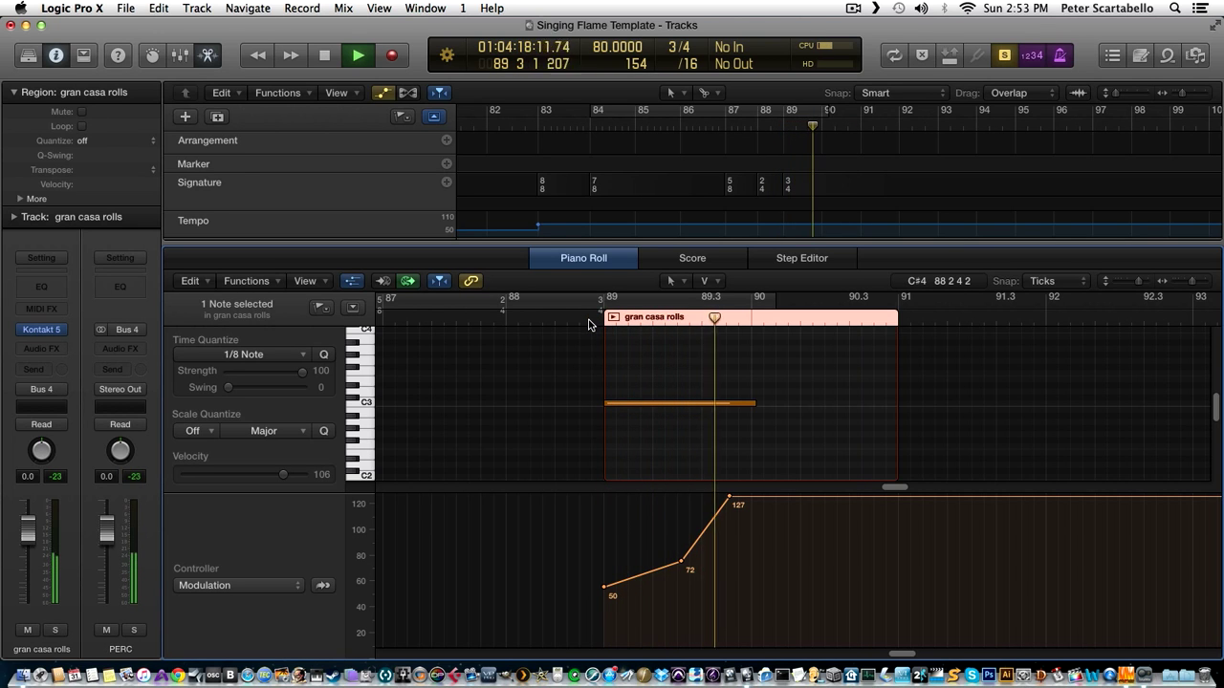
pyautogui.press('space')
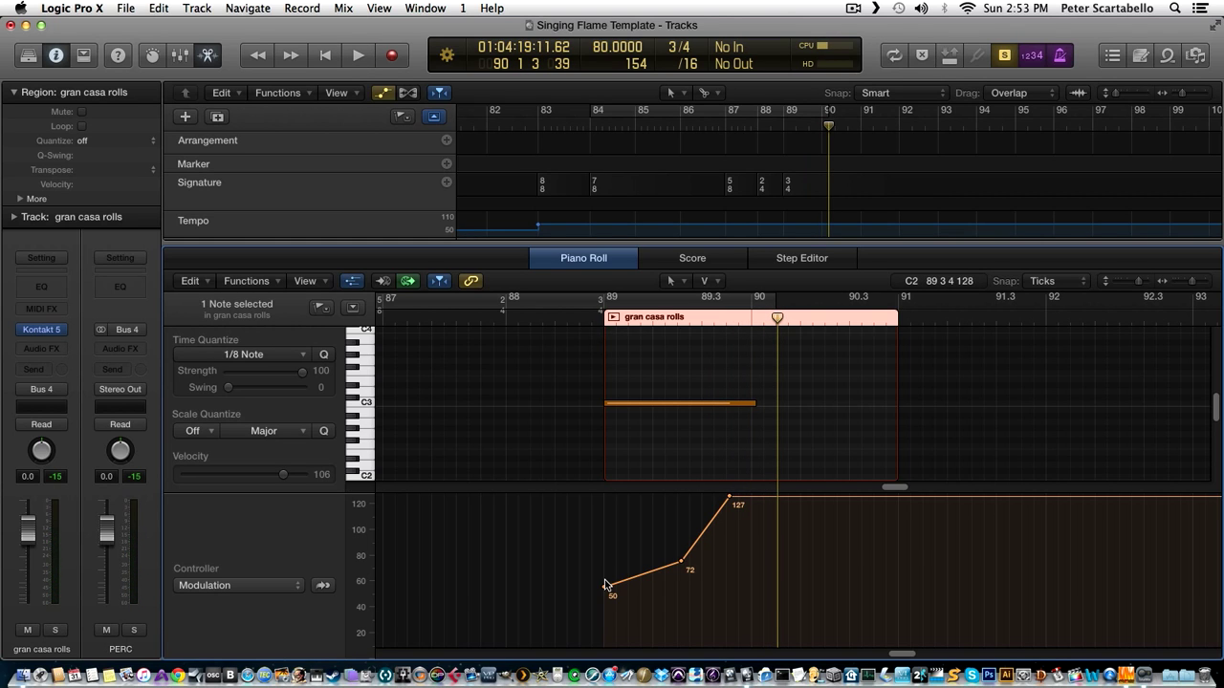
pyautogui.moveTo(605, 588); pyautogui.dragTo(604, 581)
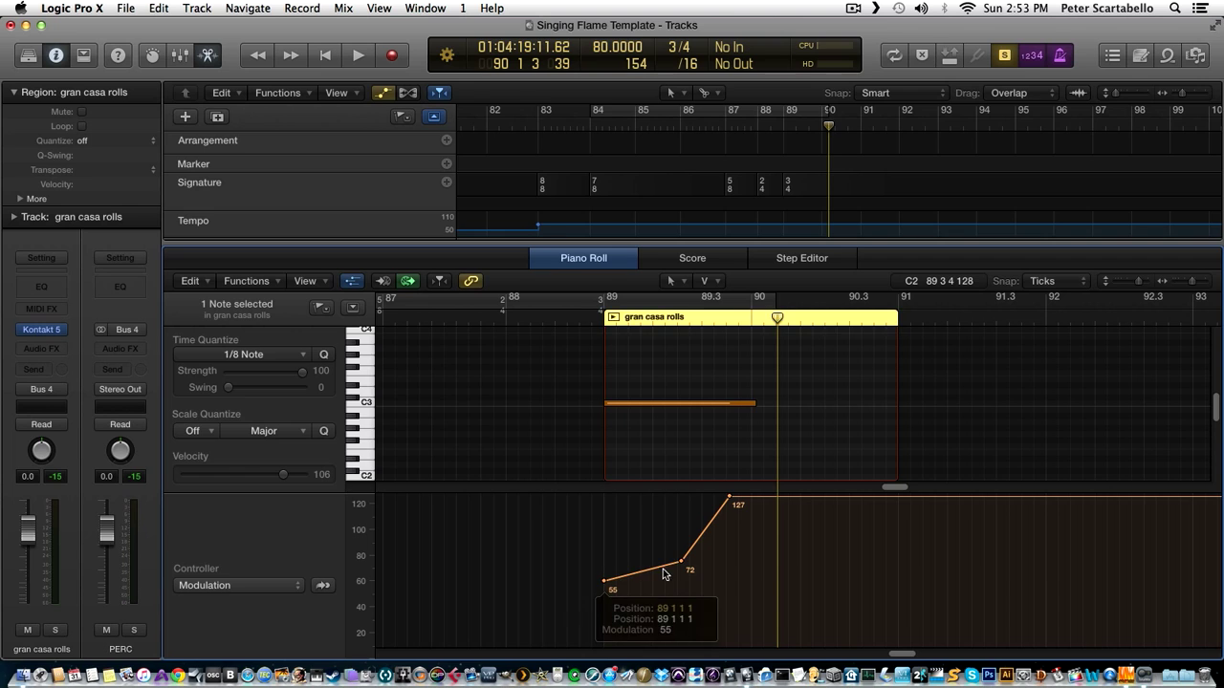
pyautogui.moveTo(682, 563); pyautogui.dragTo(669, 548)
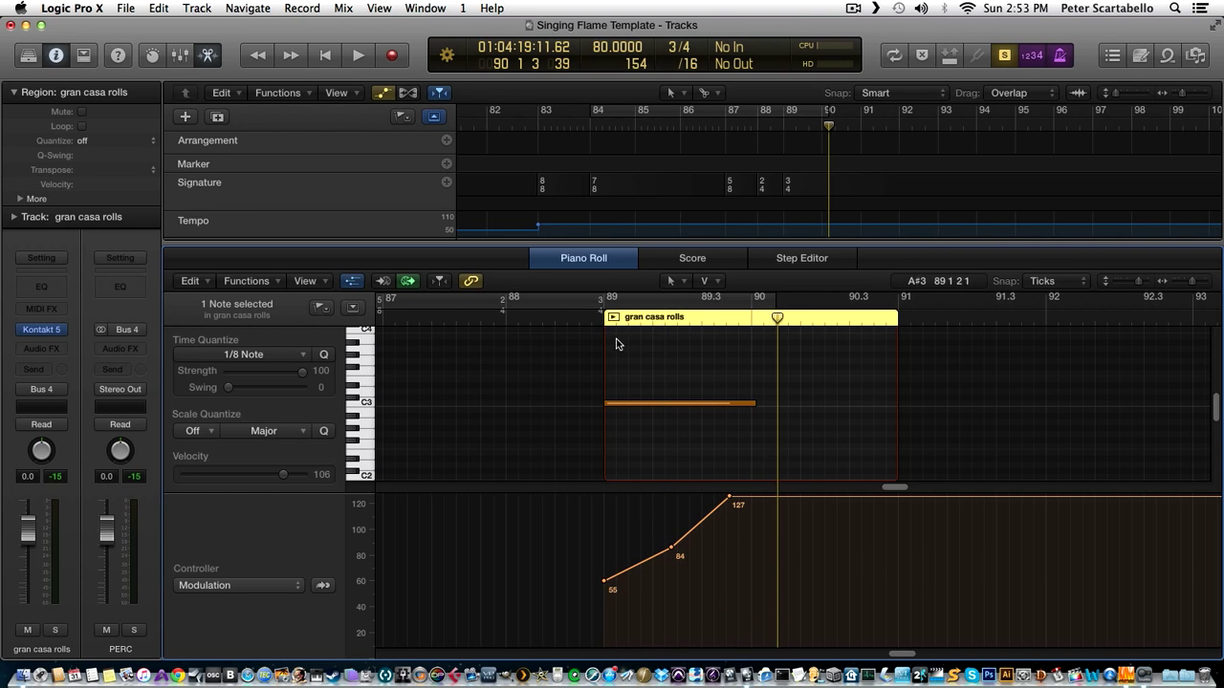
pyautogui.click(587, 319)
pyautogui.press('space')
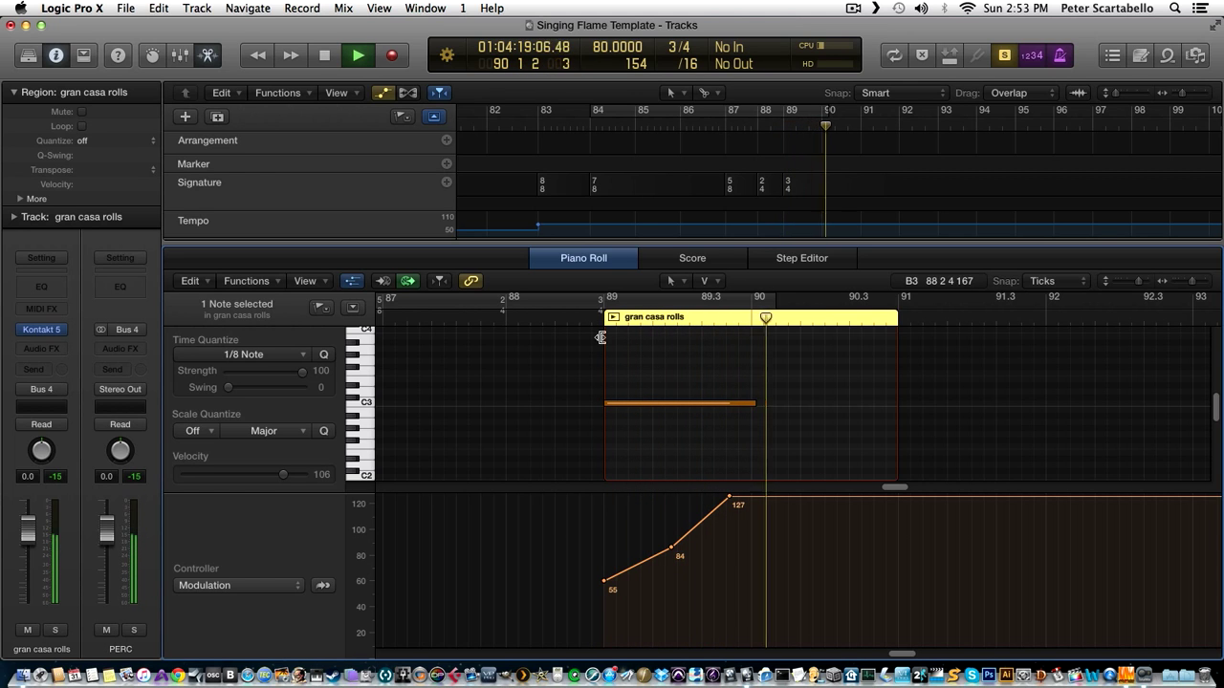
pyautogui.press('space')
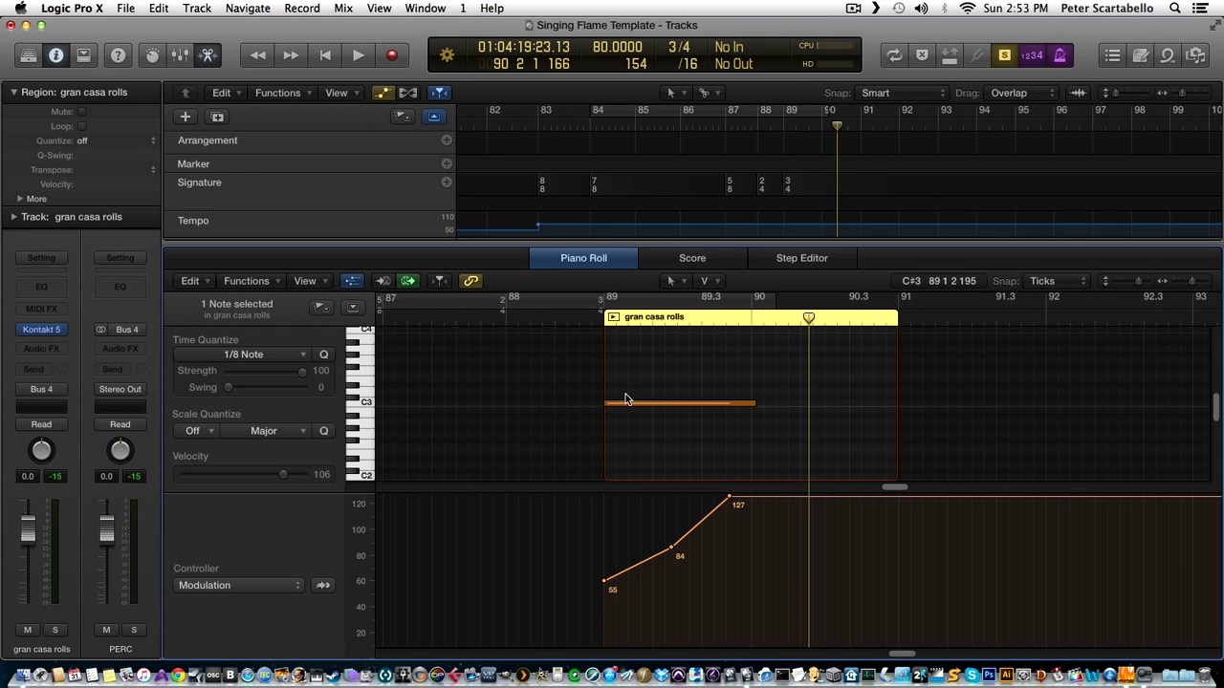
# Raise the roll note's velocity to 127 and play it back.
pyautogui.moveTo(635, 409); pyautogui.dragTo(634, 330)
pyautogui.hotkey('shift', 'space')
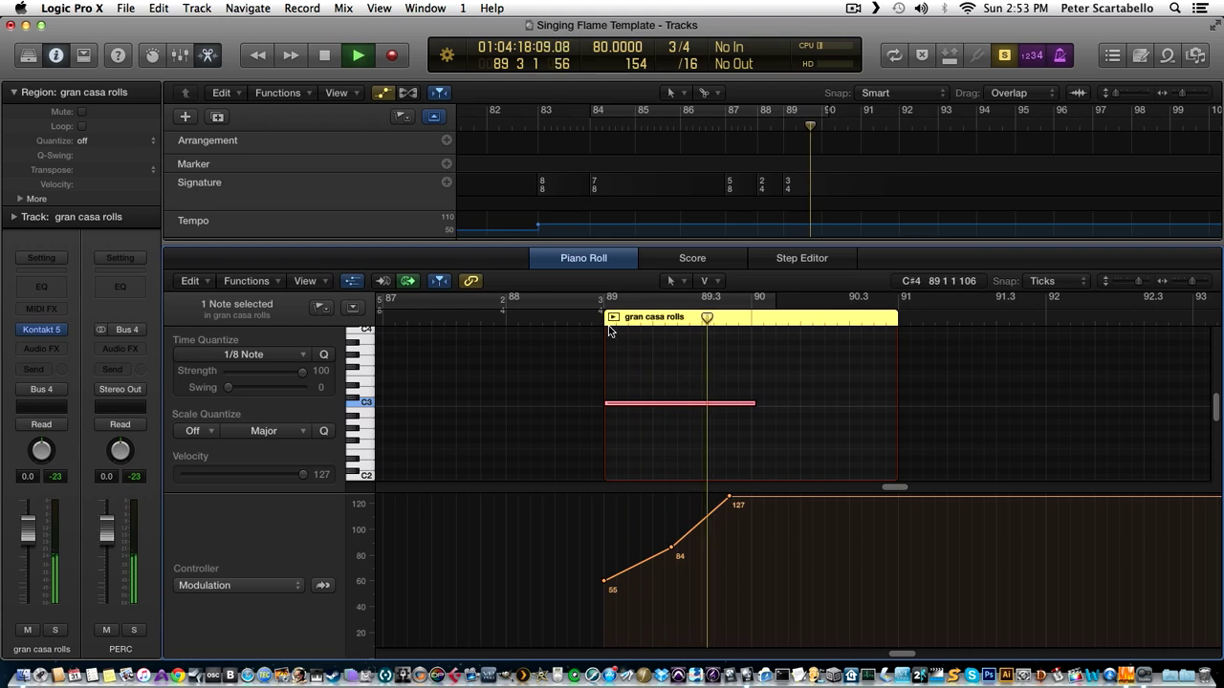
pyautogui.press('space')
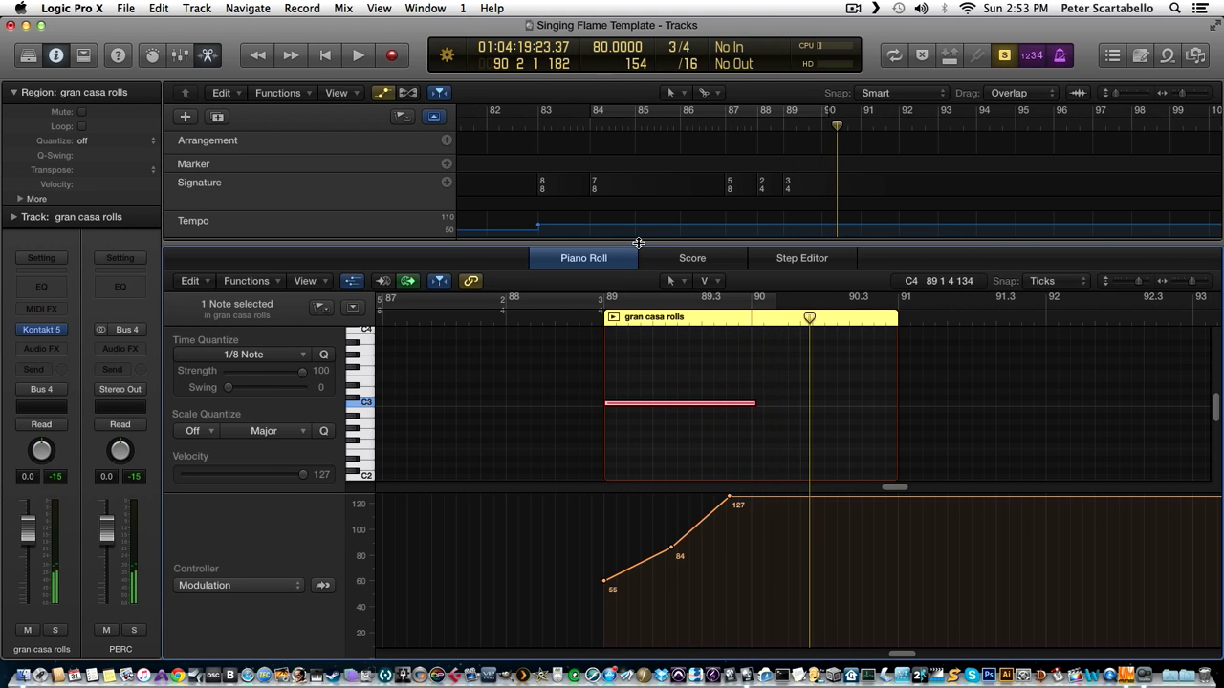
# Close the Piano Roll, turn off soloing, and play back from bar 84.
pyautogui.press('p')
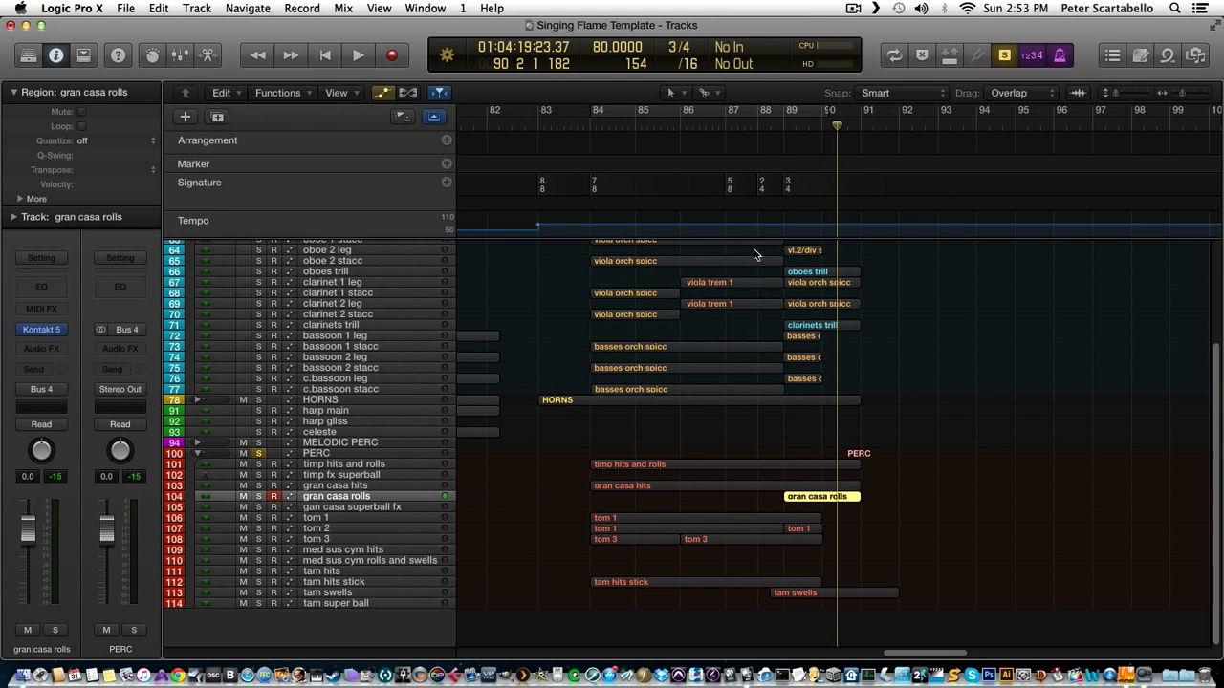
pyautogui.hotkey('ctrl', 's')
pyautogui.click(576, 126)
pyautogui.press('space')
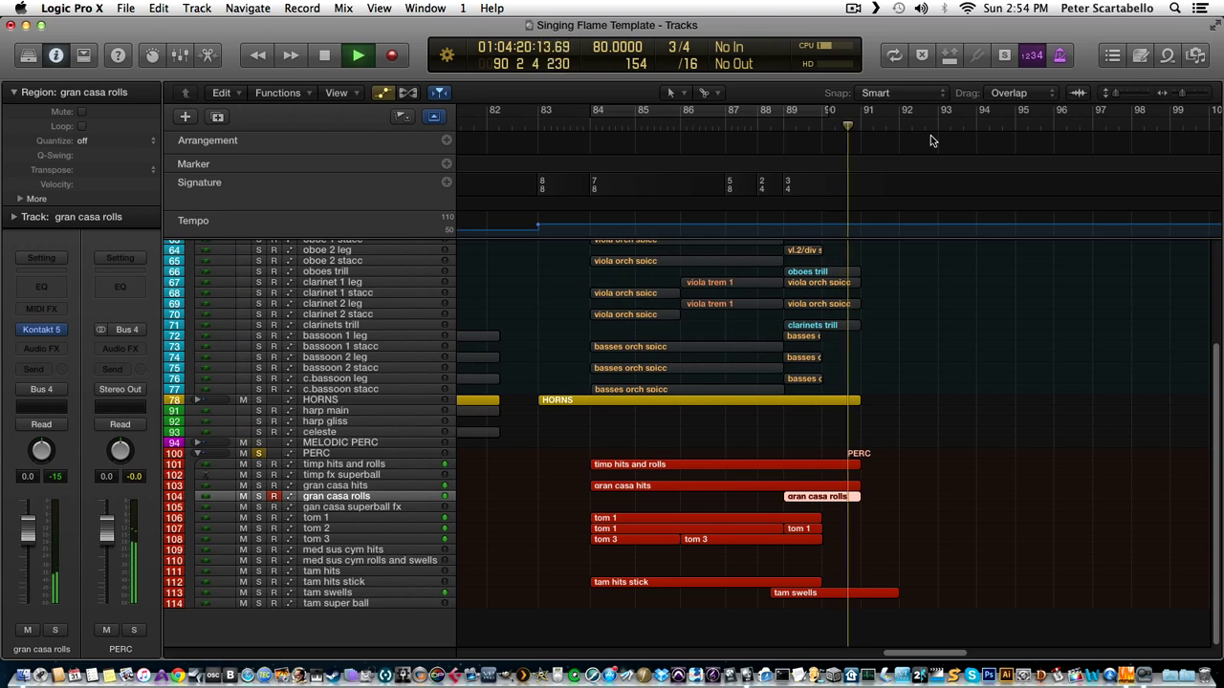
pyautogui.press('space')
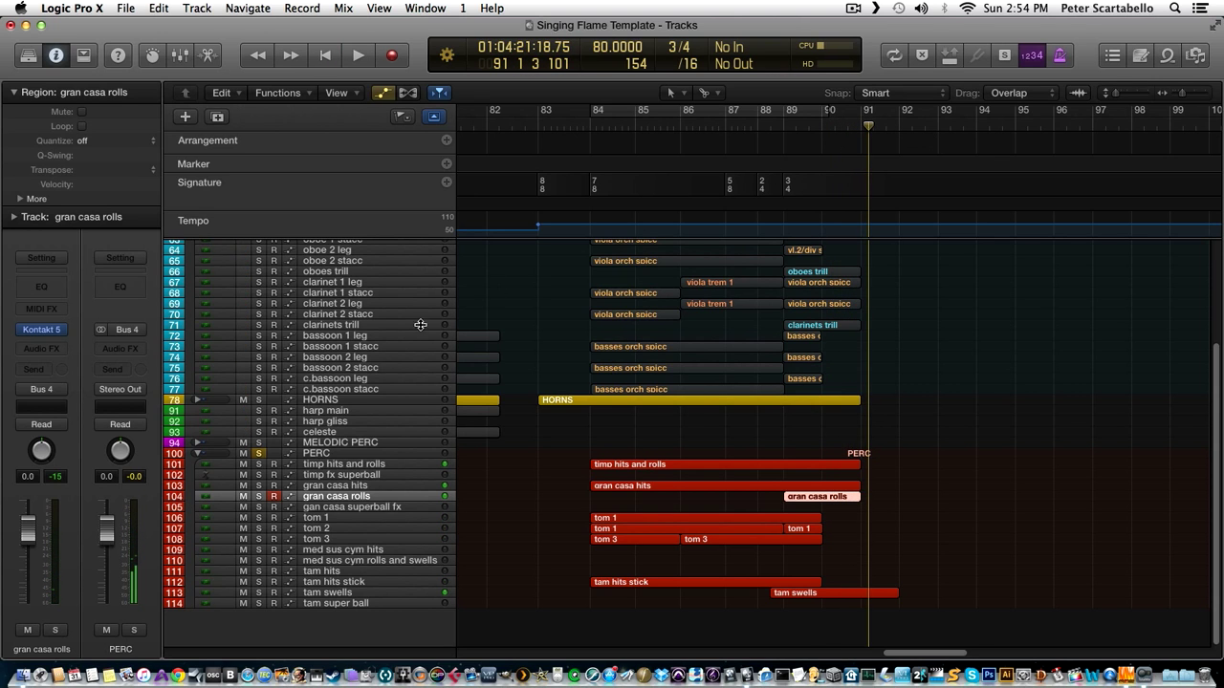
# Unsolo the PERC folder and play the full orchestra from bar 83.
pyautogui.click(259, 454)
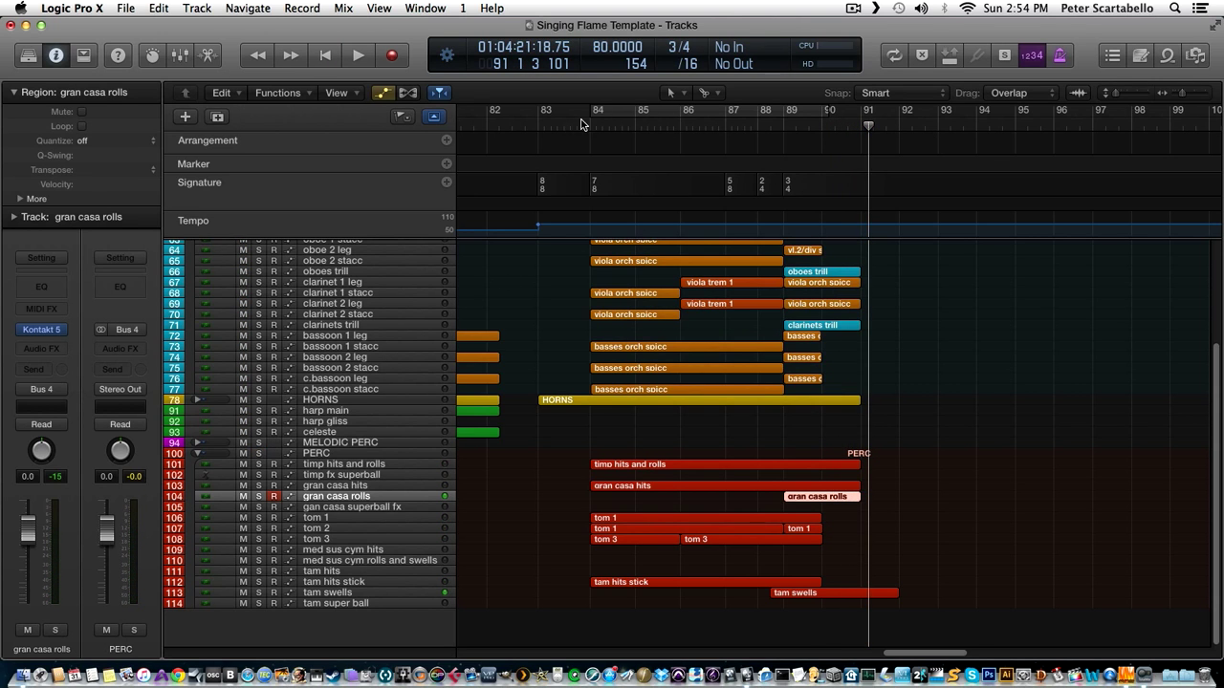
pyautogui.click(569, 127)
pyautogui.press('space')
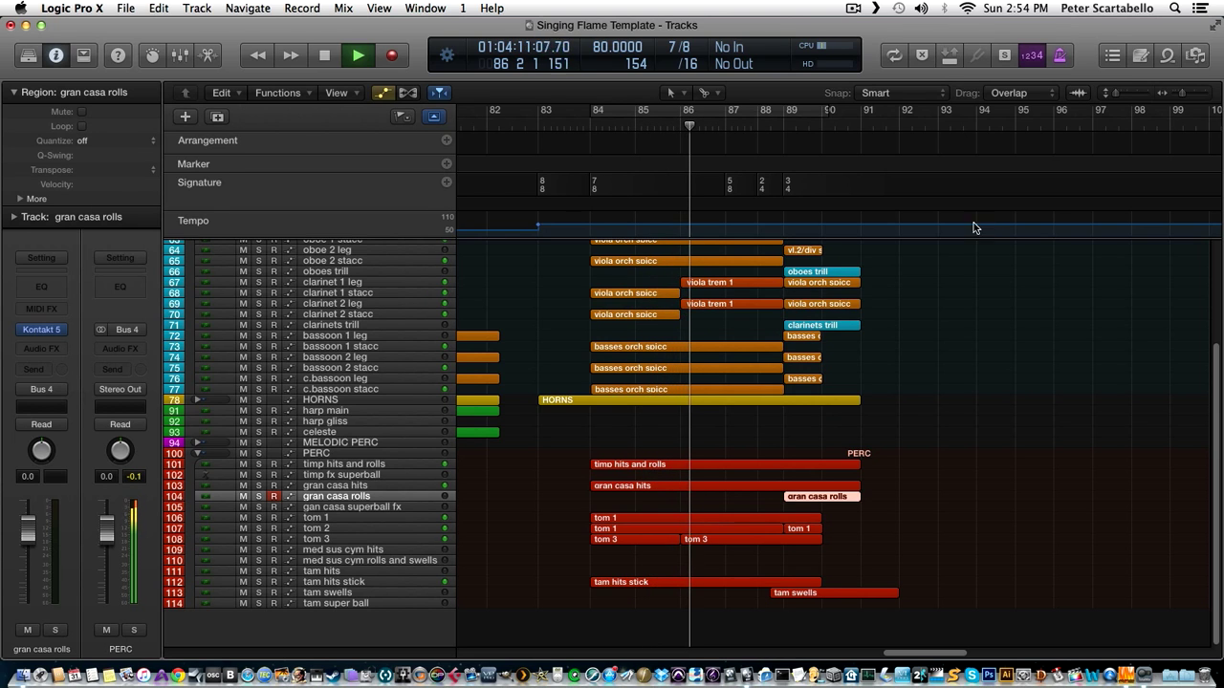
# Drag the tempo line after bar 83 from 80 up to 92 BPM and audition from bar 83.
pyautogui.press('space')
pyautogui.click(562, 229)
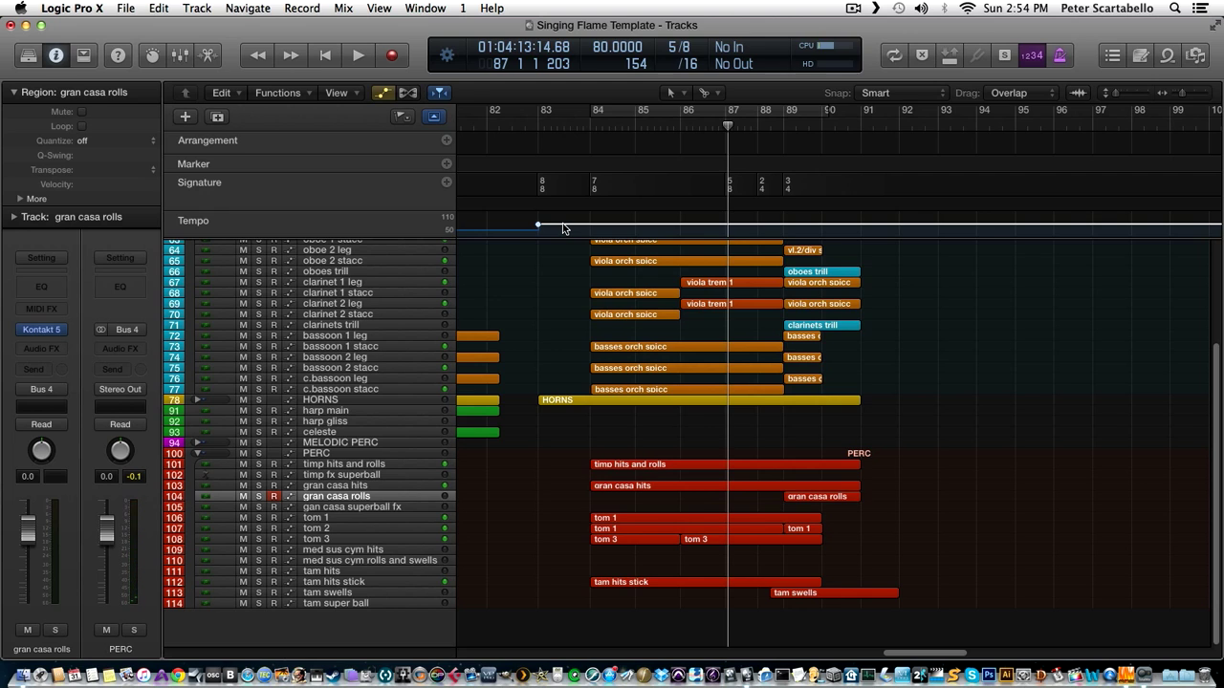
pyautogui.moveTo(562, 228); pyautogui.dragTo(563, 217)
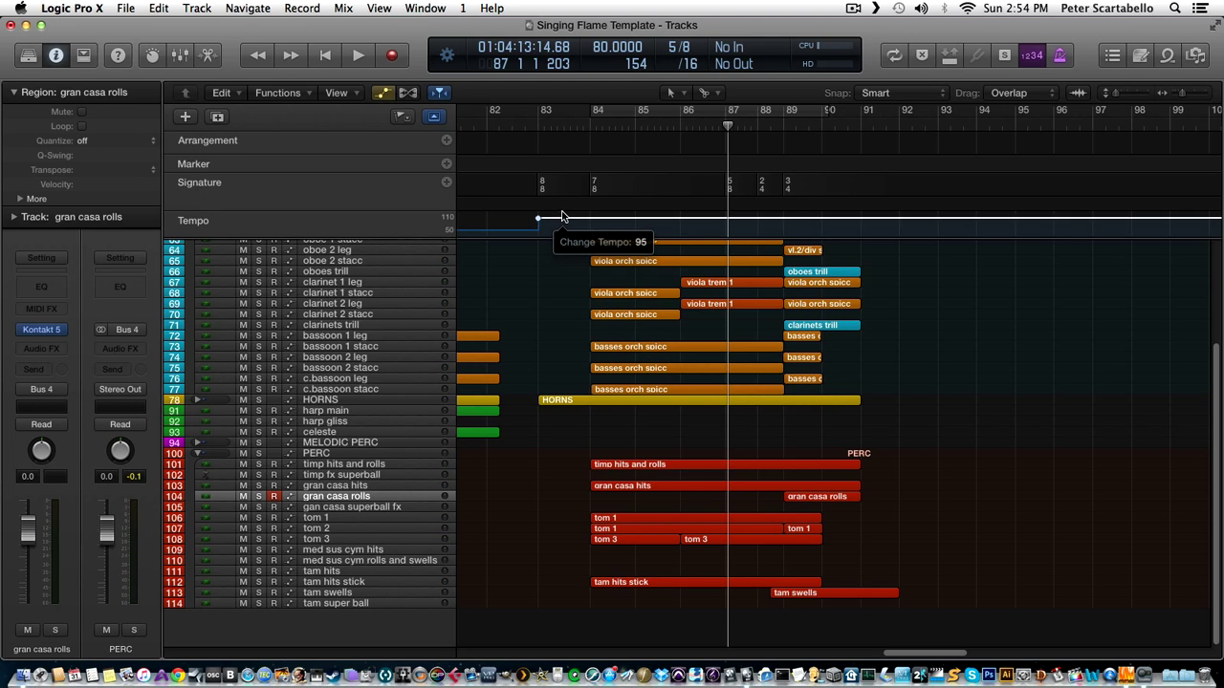
pyautogui.moveTo(562, 216); pyautogui.dragTo(562, 221)
pyautogui.doubleClick(564, 126)
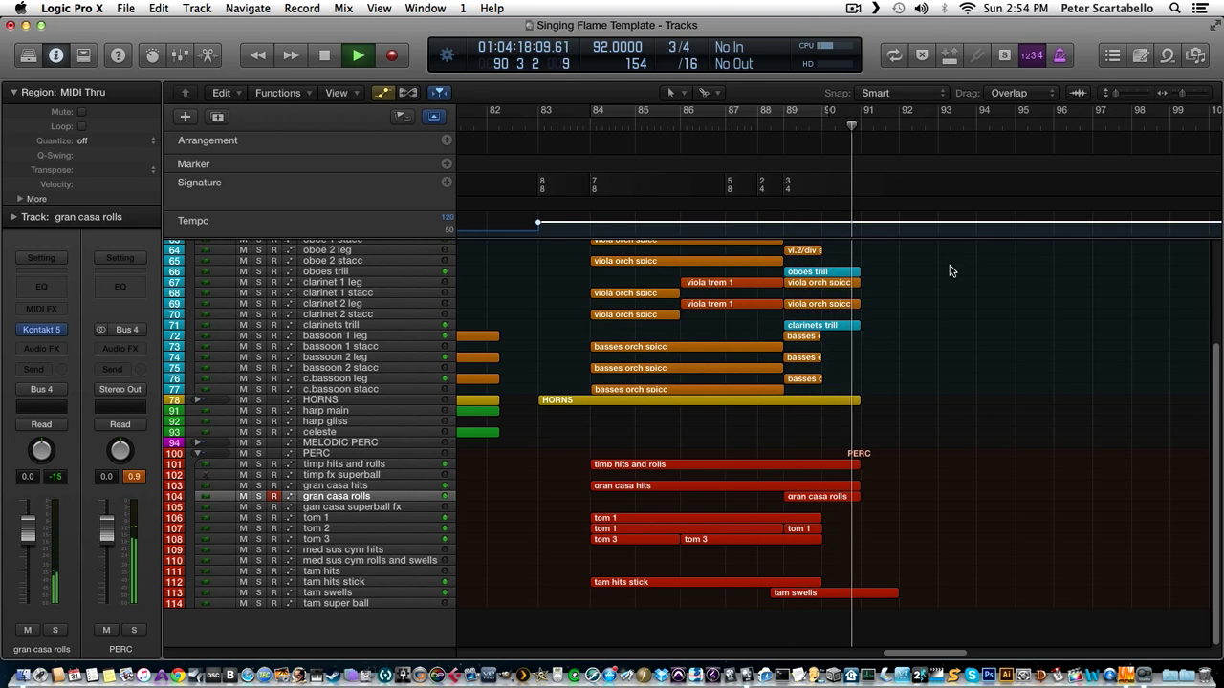
pyautogui.press('space')
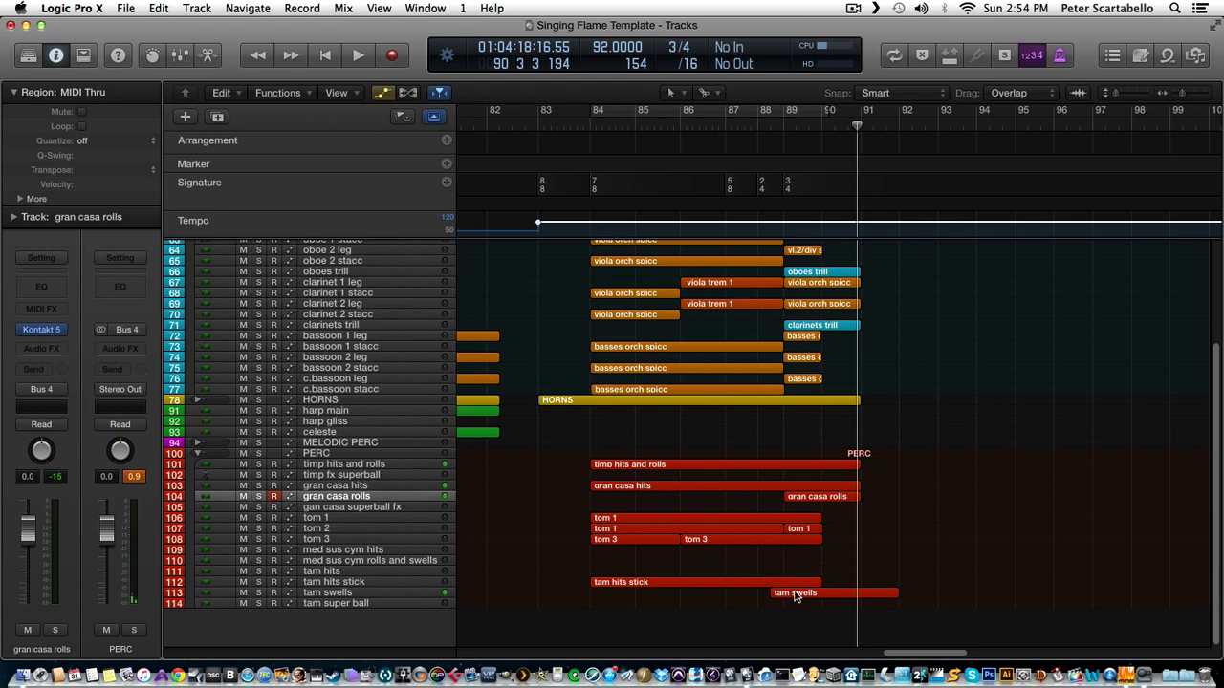
# Shift the F3 tam swell note slightly earlier in the tam swells region and audition it.
pyautogui.doubleClick(794, 593)
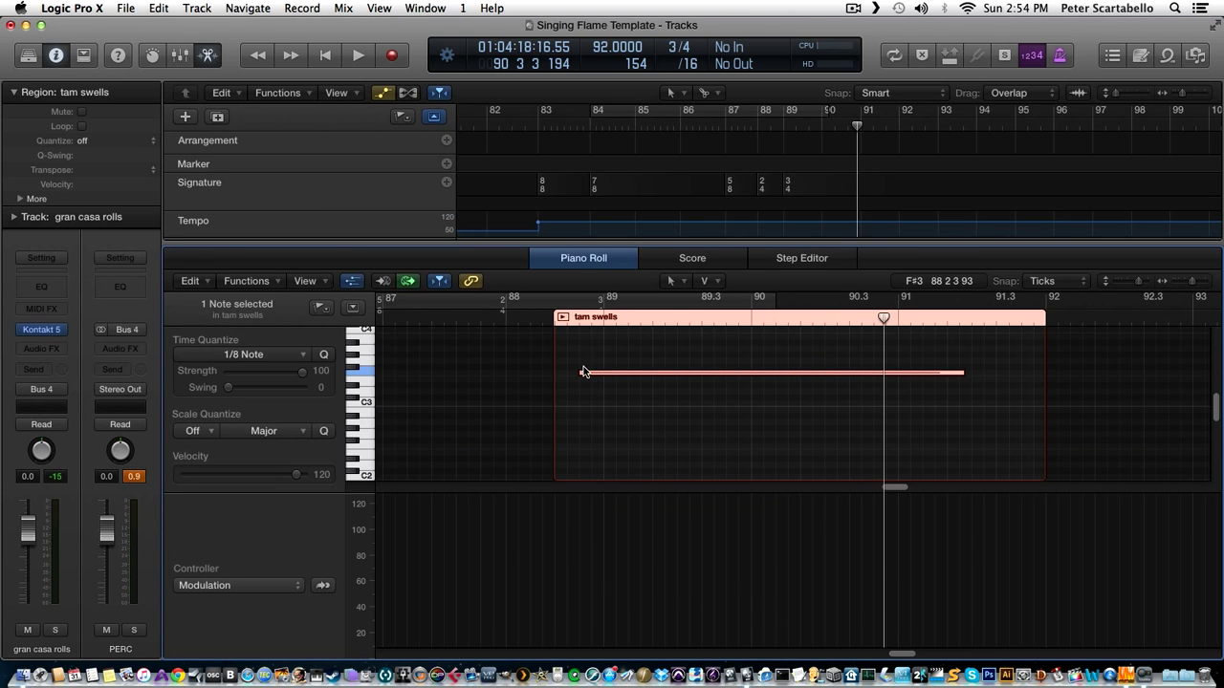
pyautogui.click(592, 375)
pyautogui.moveTo(593, 375); pyautogui.dragTo(571, 373)
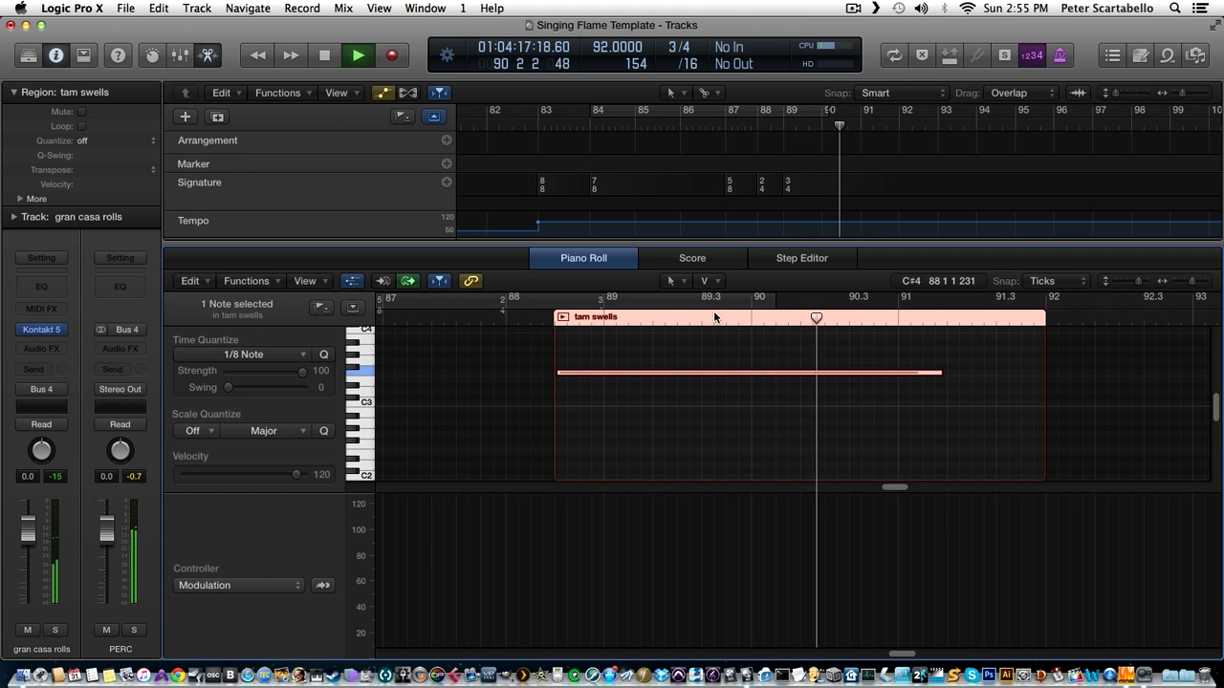
pyautogui.press('space')
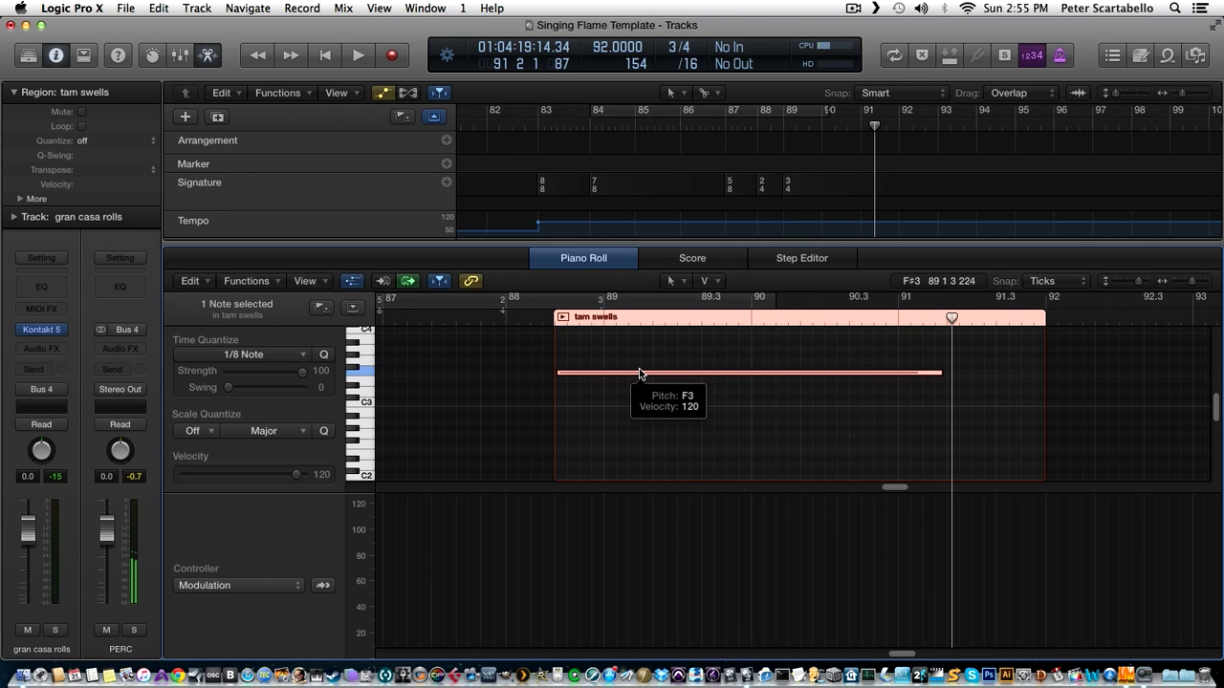
pyautogui.moveTo(639, 375); pyautogui.dragTo(634, 377)
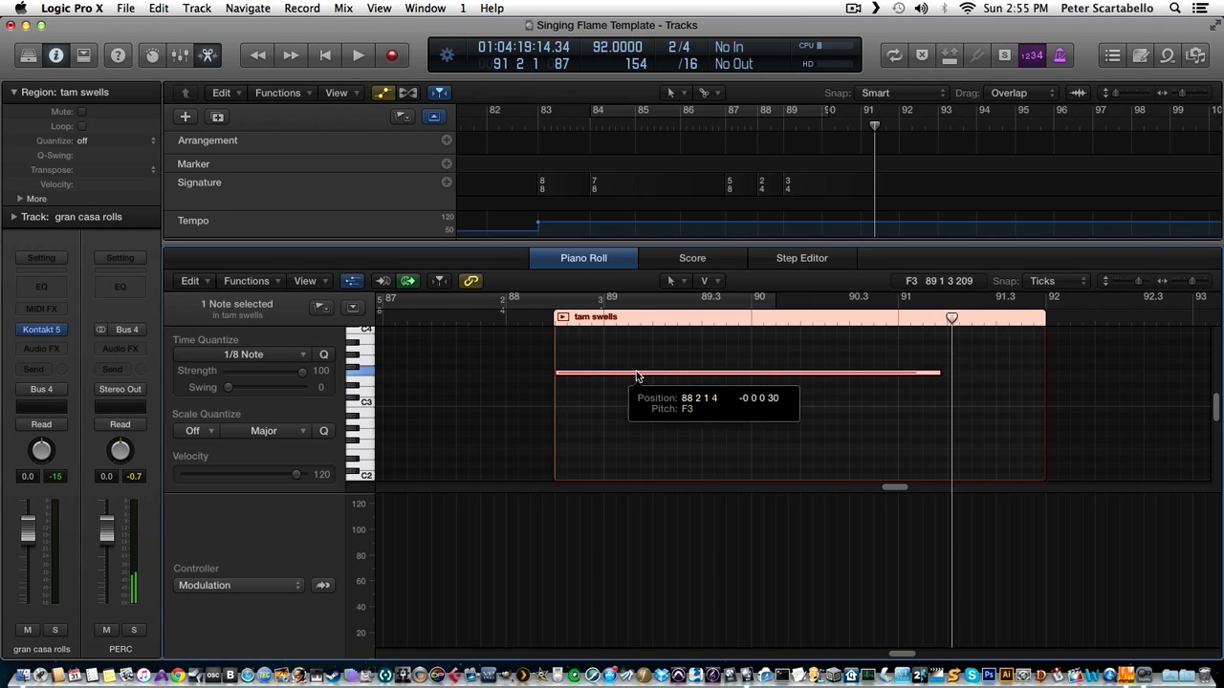
pyautogui.click(470, 318)
pyautogui.press('space')
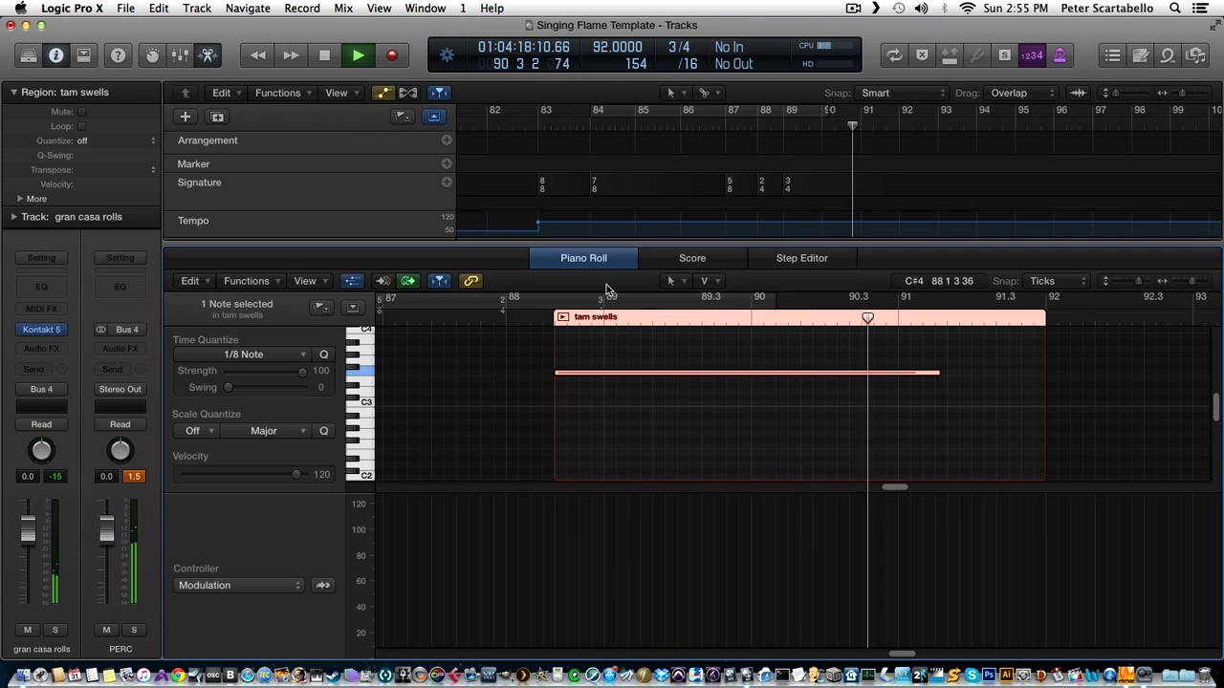
pyautogui.press('space')
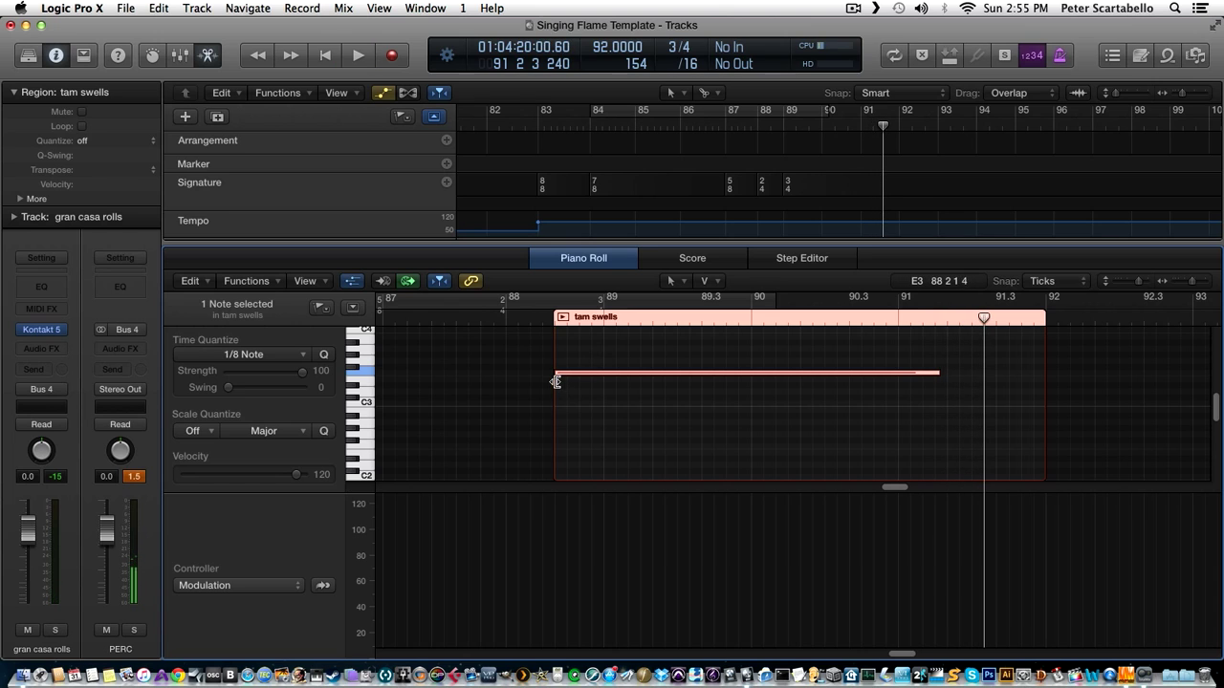
# Extend the tam swells region's start before bar 88, move F3 earlier, and audition.
pyautogui.moveTo(555, 379)
pyautogui.mouseDown()
pyautogui.moveTo(495, 385)
pyautogui.moveTo(505, 390)
pyautogui.mouseUp()
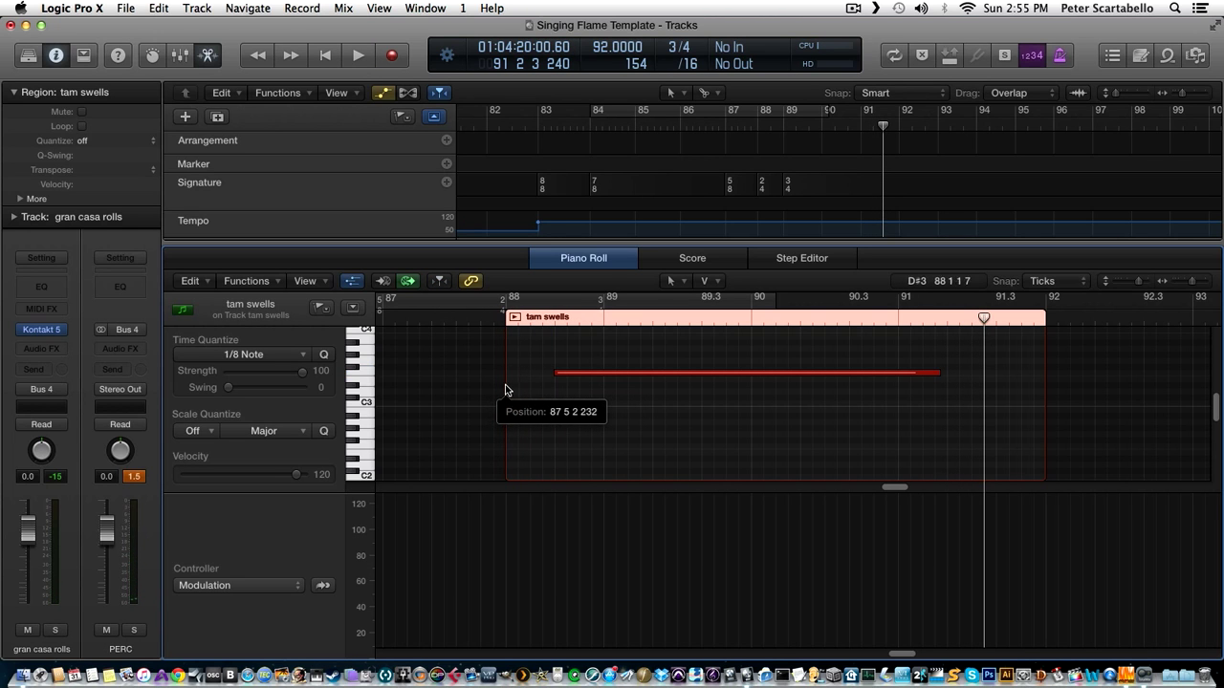
pyautogui.moveTo(579, 378); pyautogui.dragTo(567, 379)
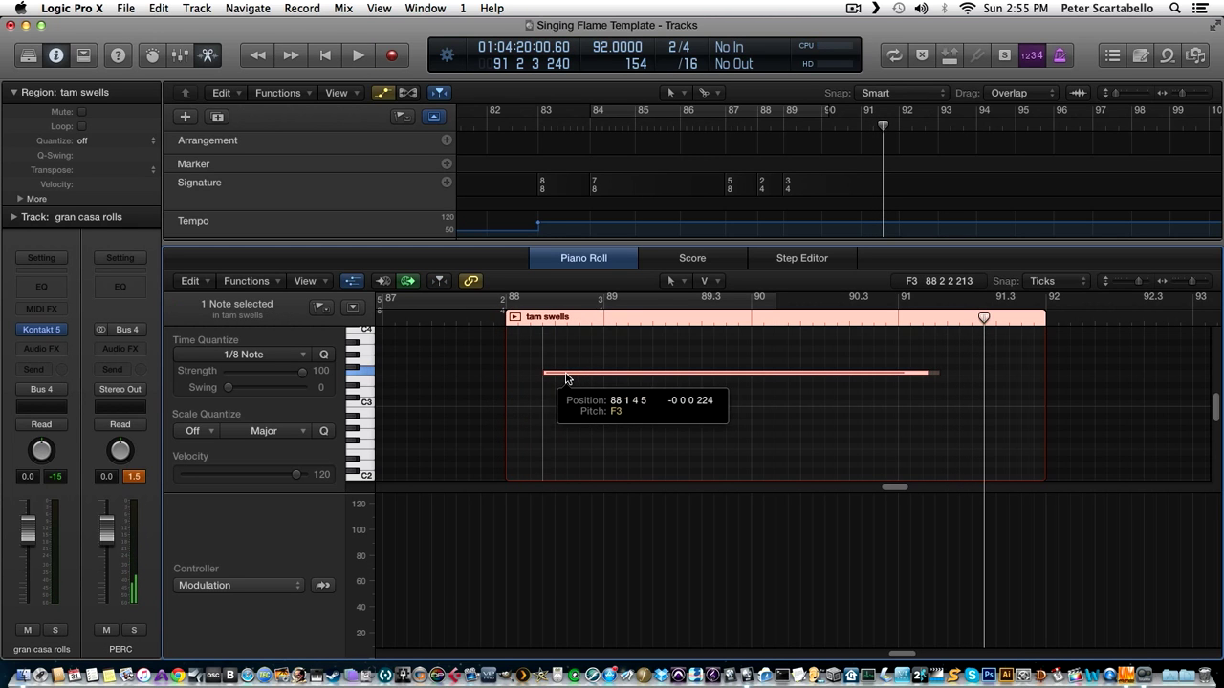
pyautogui.click(479, 318)
pyautogui.press('space')
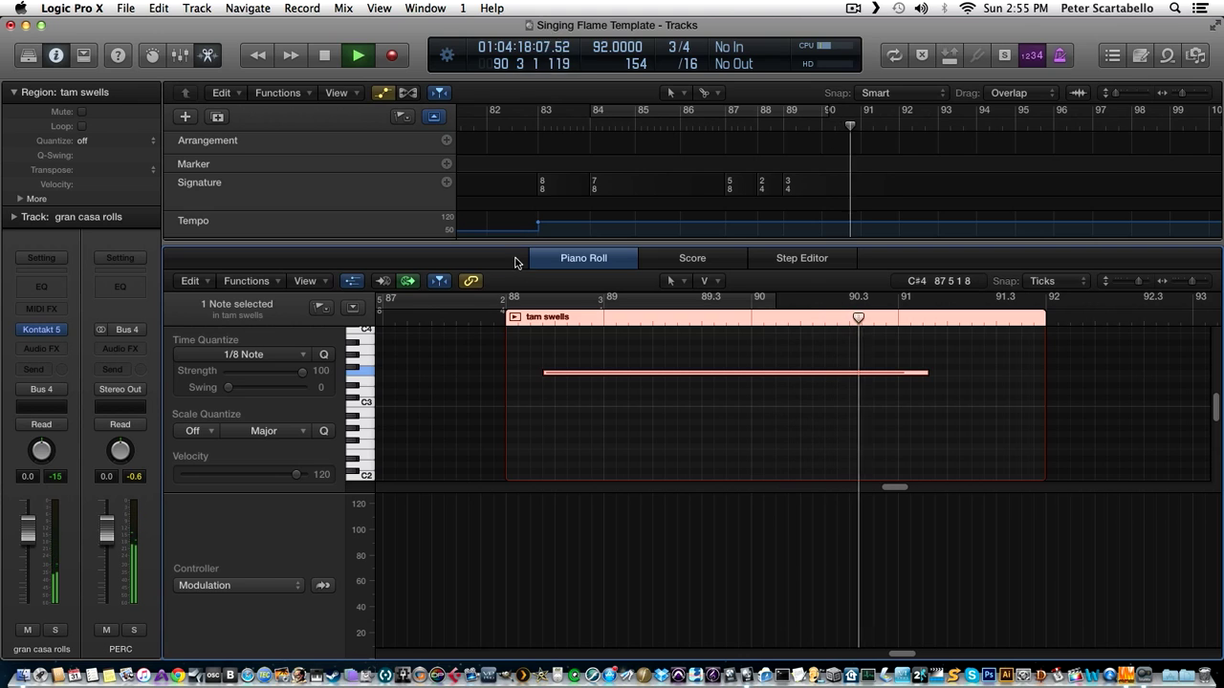
# Close the note editor and review the full arrangement playing from bar 83.
pyautogui.press('space')
pyautogui.press('p')
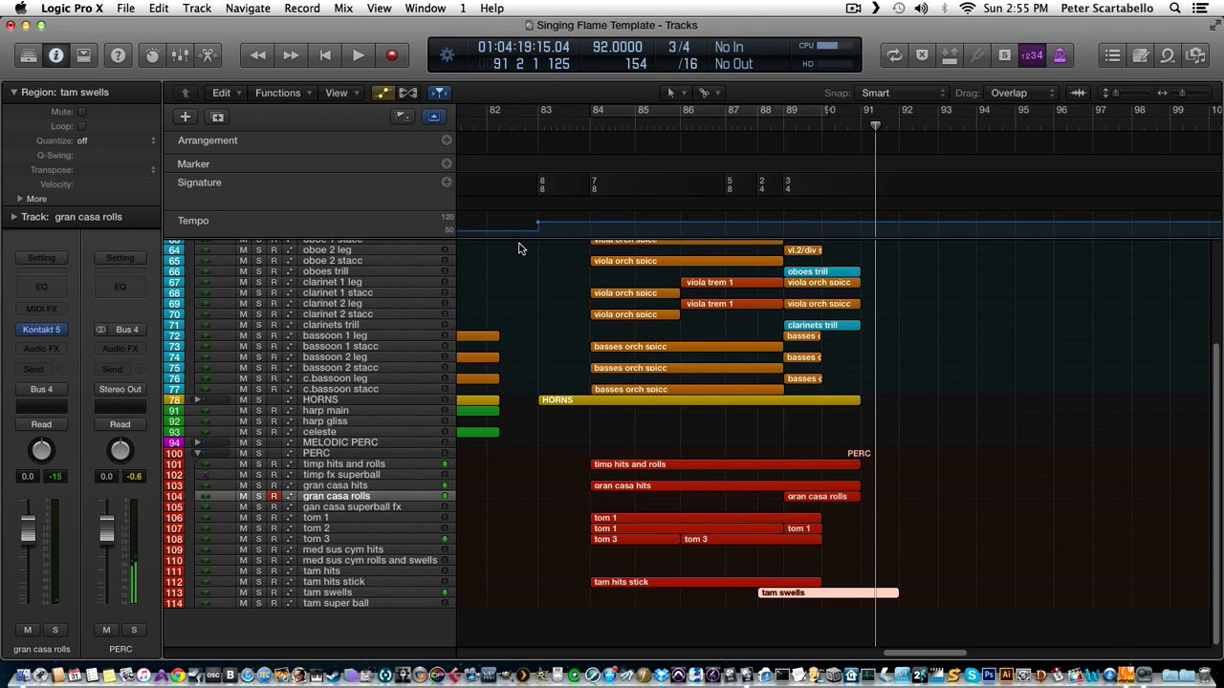
pyautogui.doubleClick(564, 127)
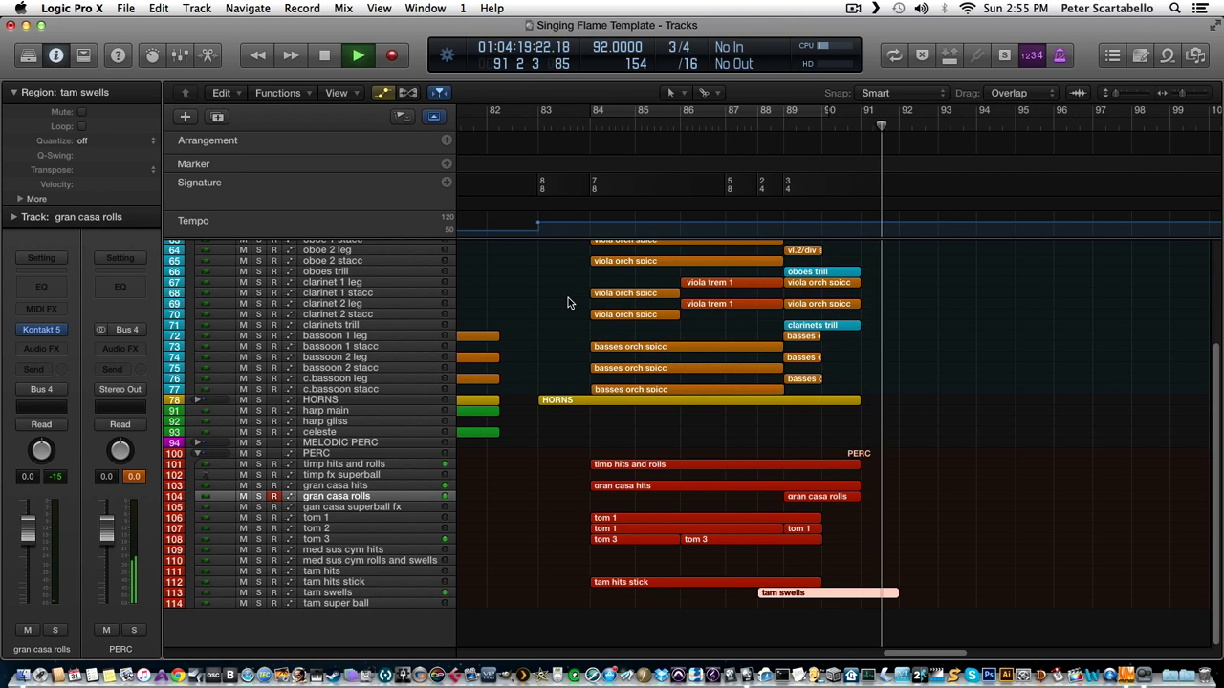
pyautogui.press('space')
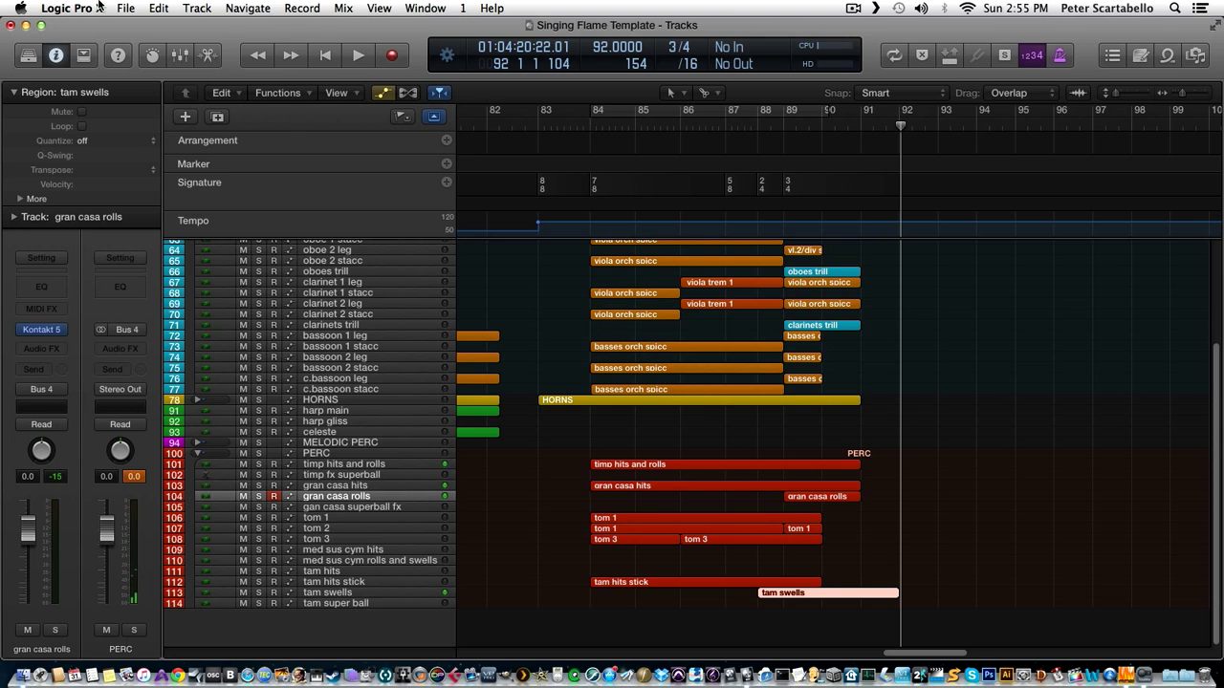
# Save the Singing Flame Template project from the File menu.
pyautogui.click(122, 8)
pyautogui.click(143, 124)
pyautogui.click(858, 8)
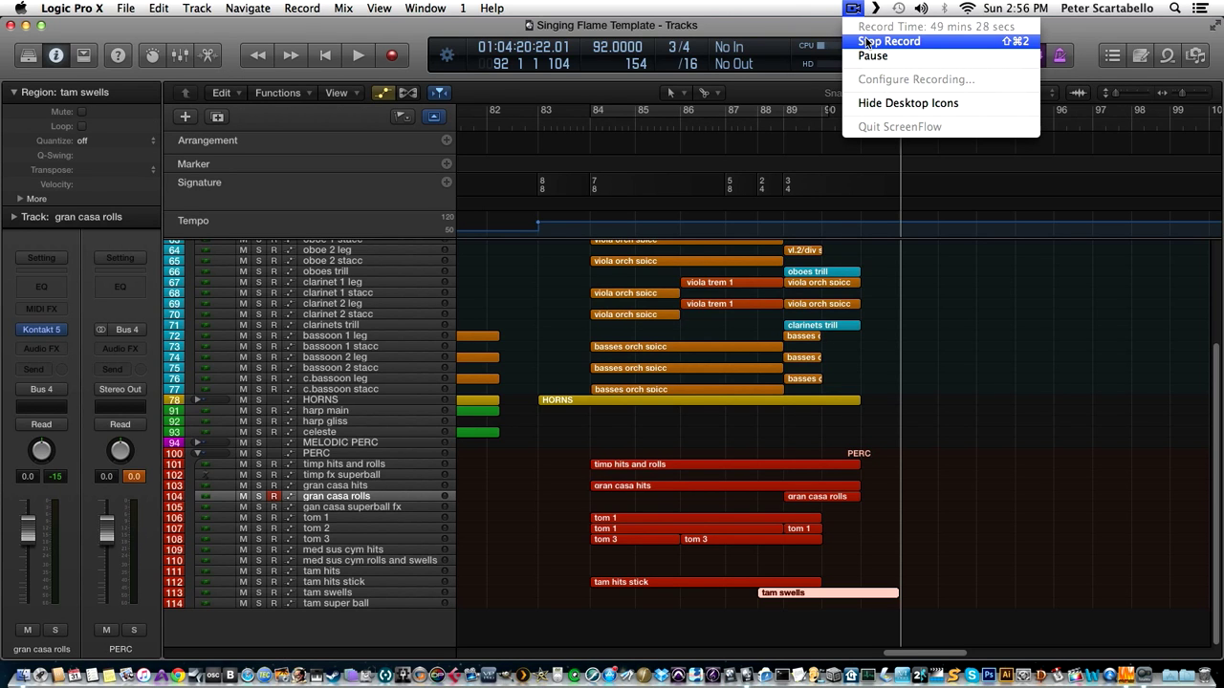